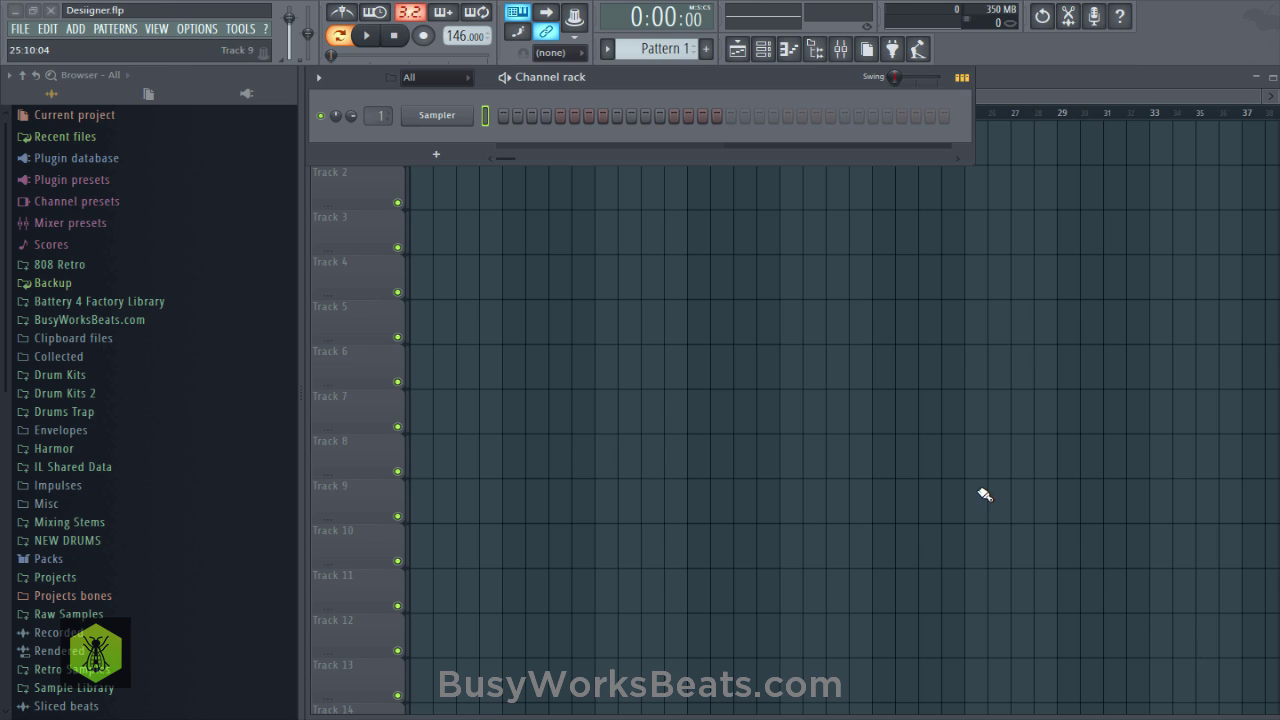
Open the Kicks folder of the X Drums kit inside the BusyWorksBeats.com sample library.
{"action": "mouse_move", "coordinate": [543, 78]}
{"action": "left_mouse_down"}
{"action": "mouse_move", "coordinate": [545, 92]}
{"action": "mouse_move", "coordinate": [546, 78]}
{"action": "left_mouse_up"}
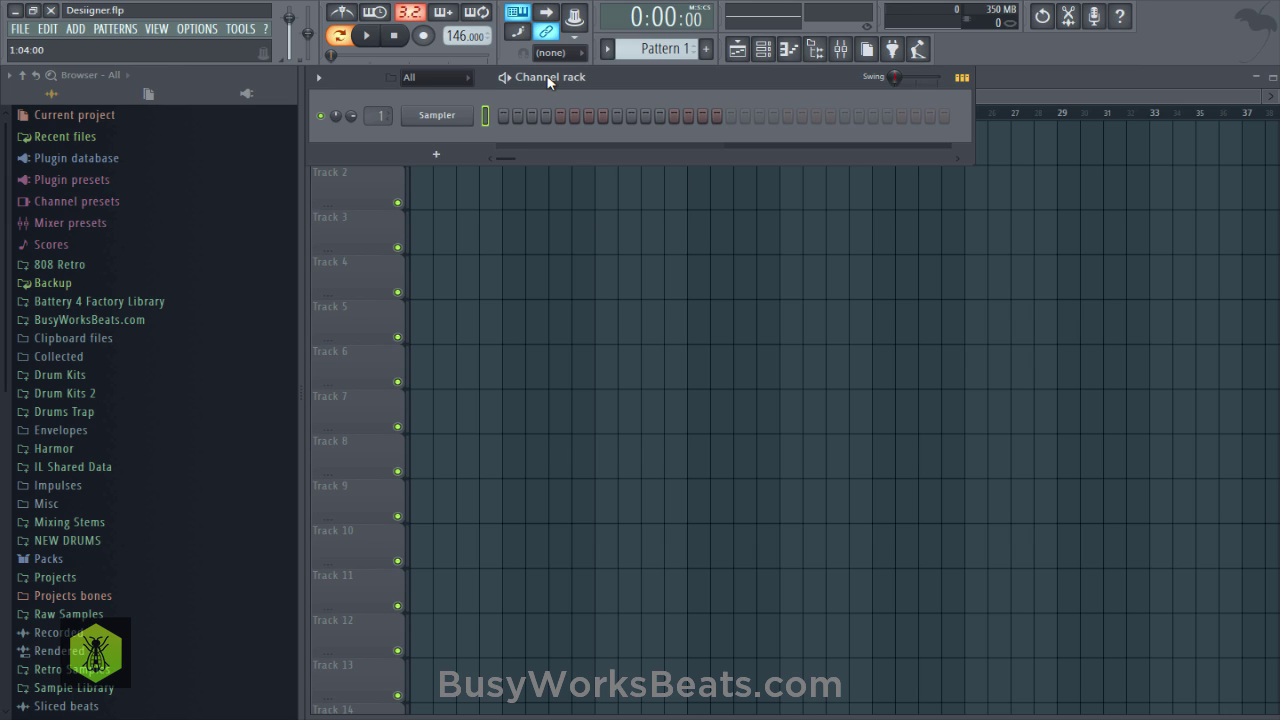
{"action": "left_click", "coordinate": [76, 326]}
{"action": "scroll", "coordinate": [150, 420], "scroll_direction": "down", "scroll_amount": 6}
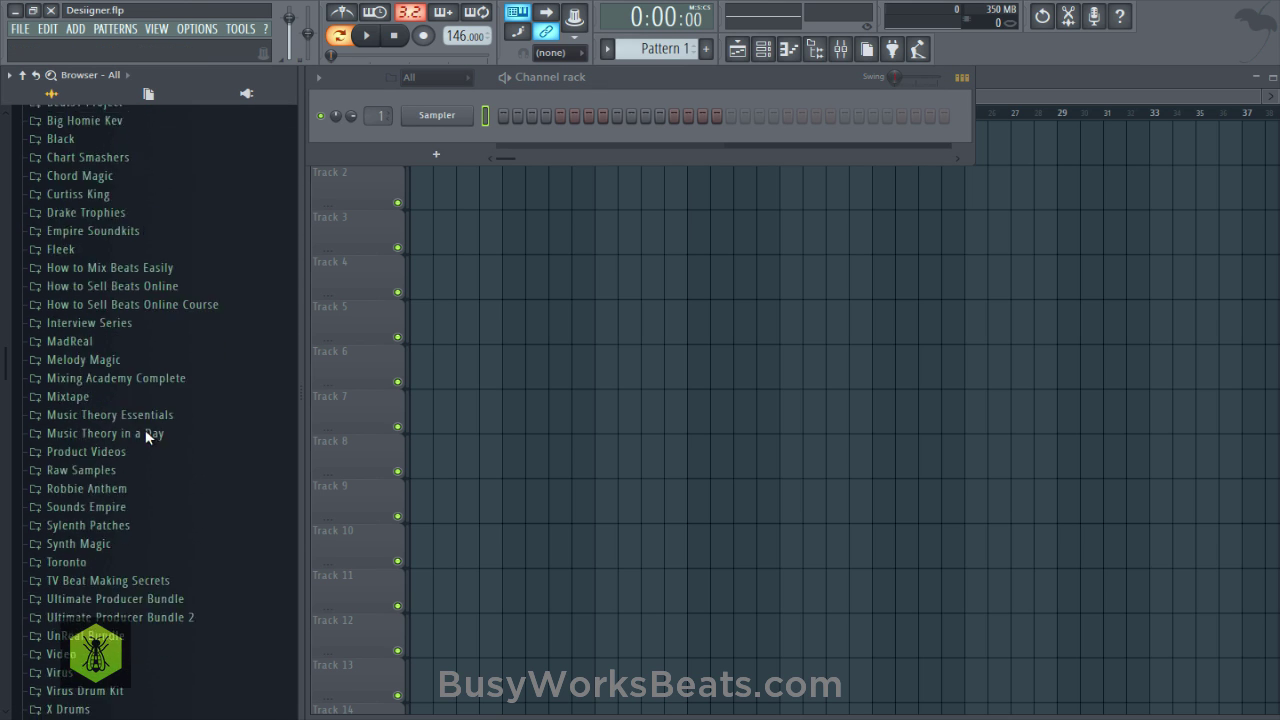
{"action": "left_click", "coordinate": [100, 647]}
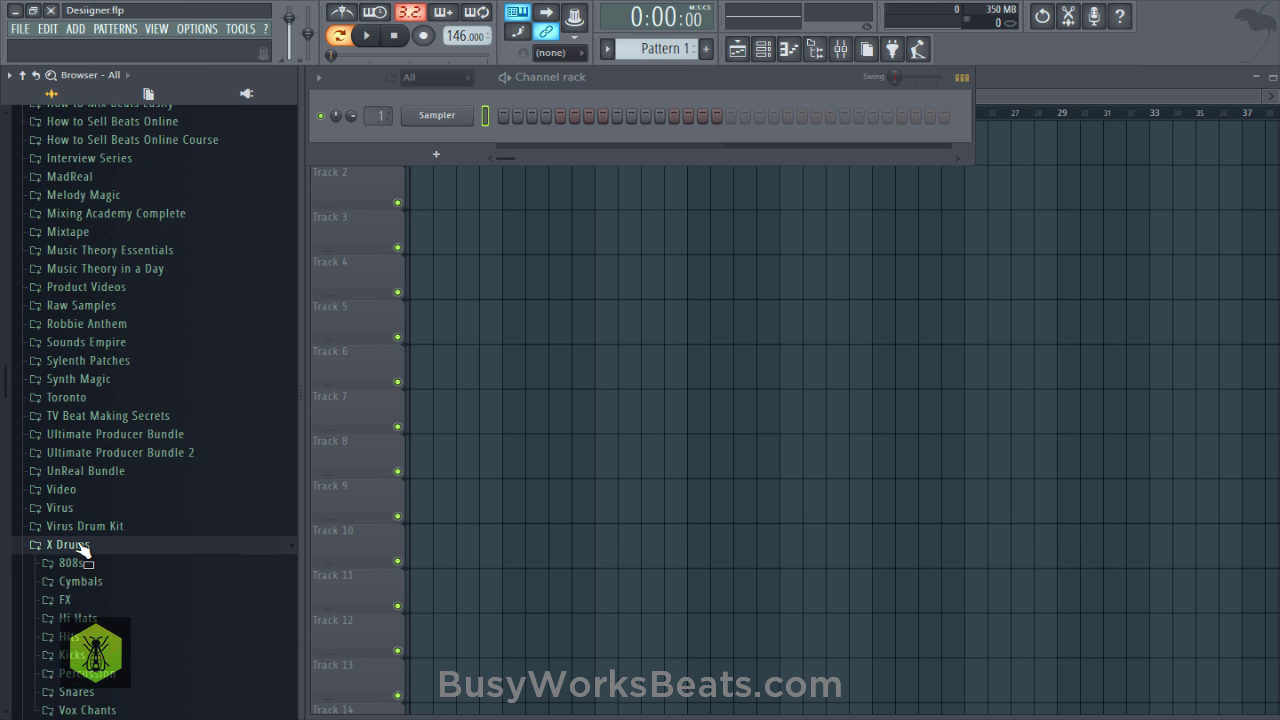
{"action": "left_click", "coordinate": [88, 556]}
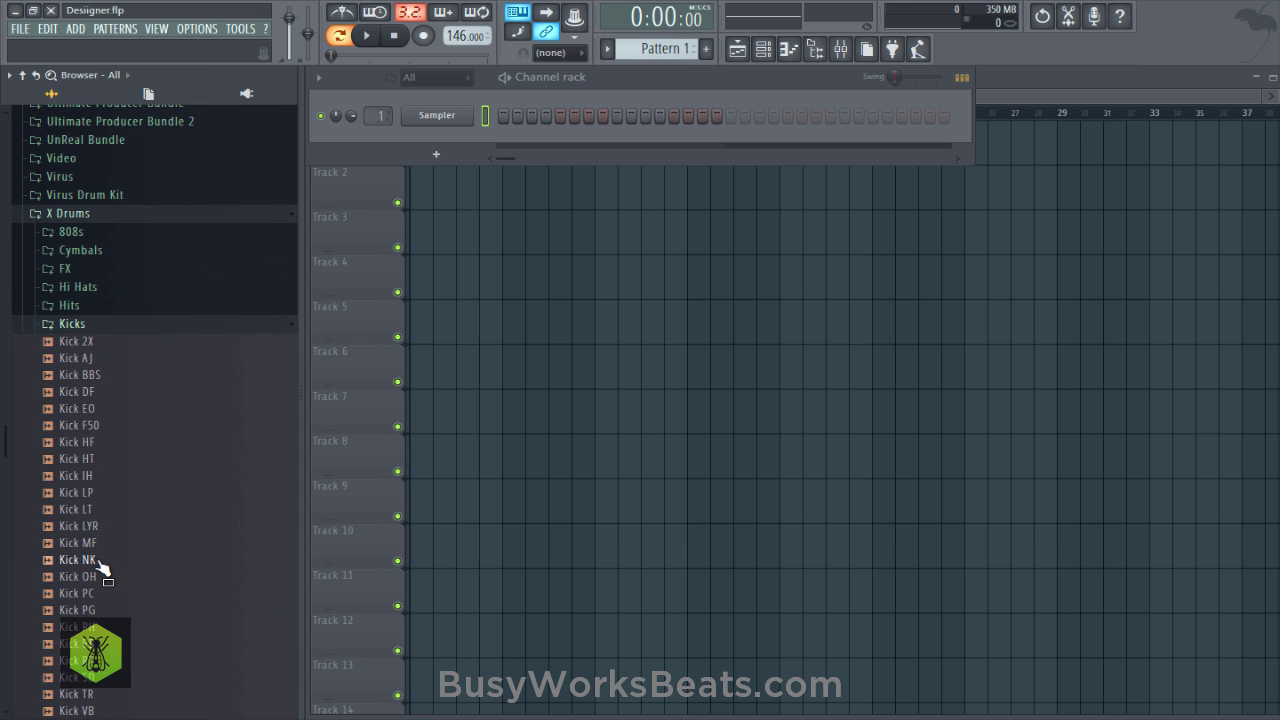
Preview the Kick NK sample and load it into a new channel routed to mixer track 2.
{"action": "left_click_drag", "start_coordinate": [98, 562], "coordinate": [97, 560]}
{"action": "left_click_drag", "start_coordinate": [97, 560], "coordinate": [95, 563]}
{"action": "right_click", "coordinate": [95, 562]}
{"action": "left_click", "coordinate": [116, 566]}
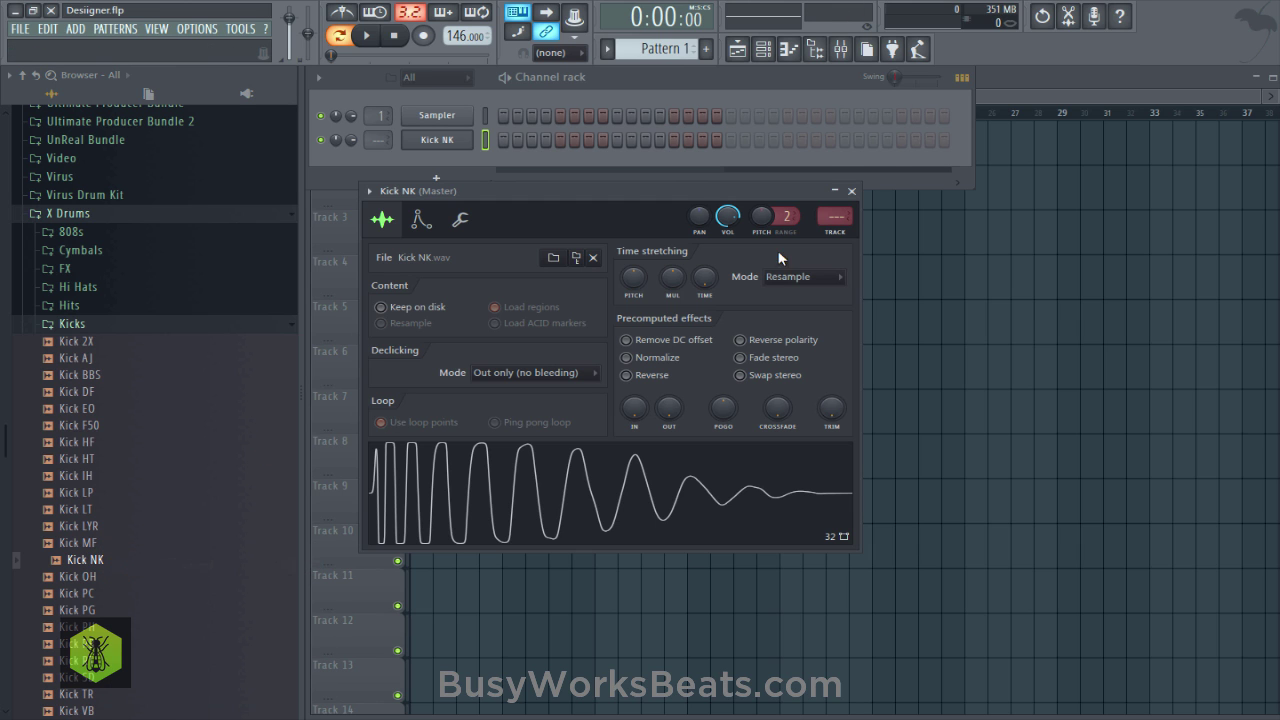
{"action": "left_click", "coordinate": [851, 190]}
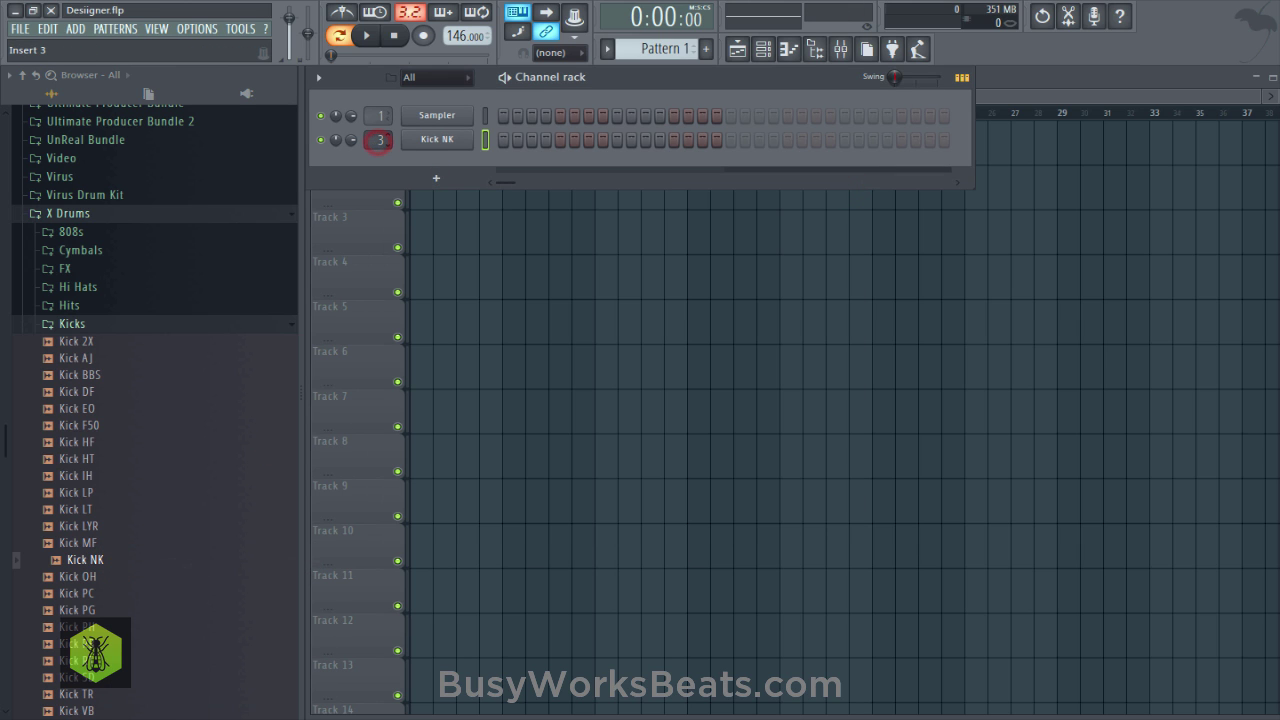
Delete the default Sampler channel from the channel rack.
{"action": "right_click", "coordinate": [433, 117]}
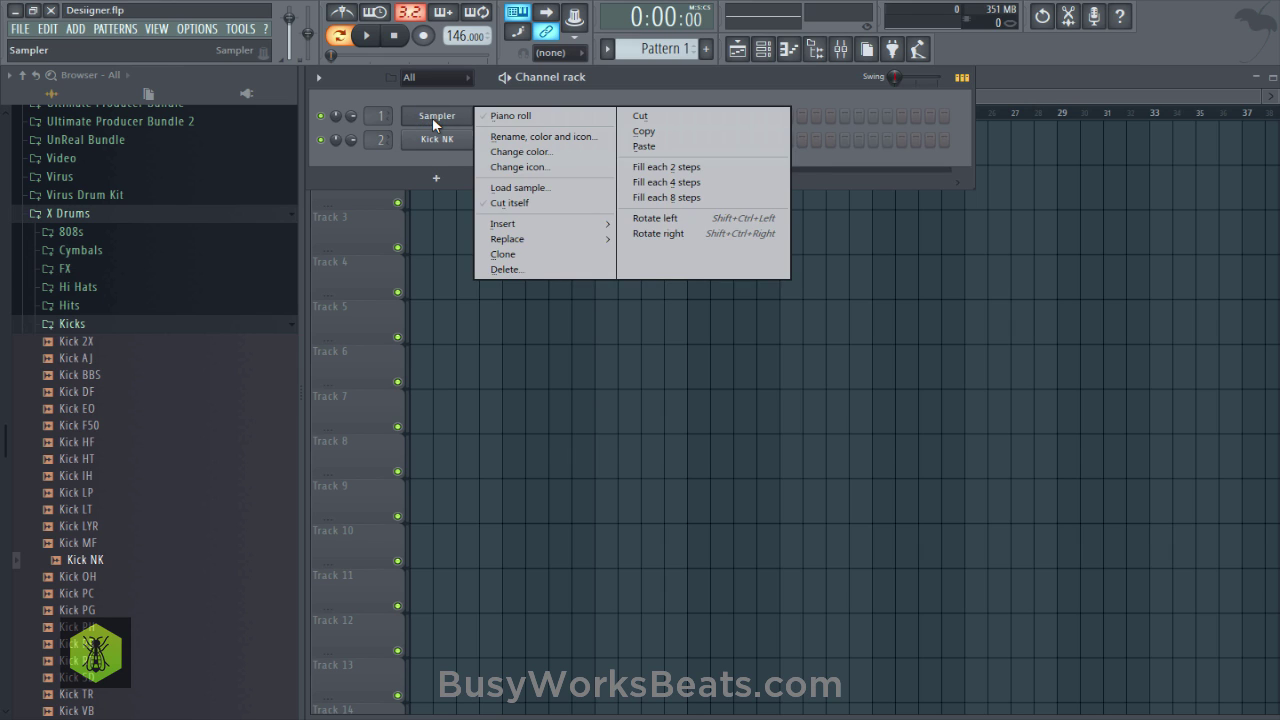
{"action": "key", "text": "d"}
{"action": "key", "text": "Return"}
{"action": "left_click", "coordinate": [441, 131]}
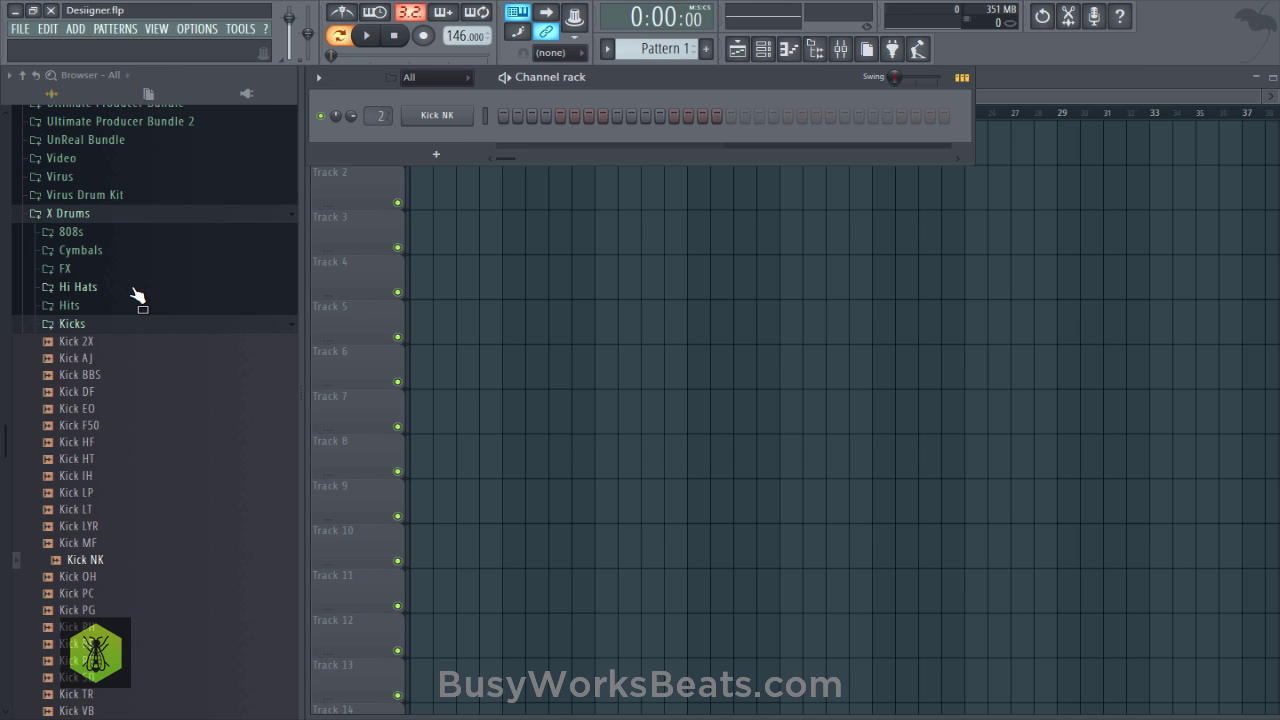
Load Snare NM from the X Drums Snares folder into a new channel and route it to mixer track 1.
{"action": "scroll", "coordinate": [123, 340], "scroll_direction": "down", "scroll_amount": 4}
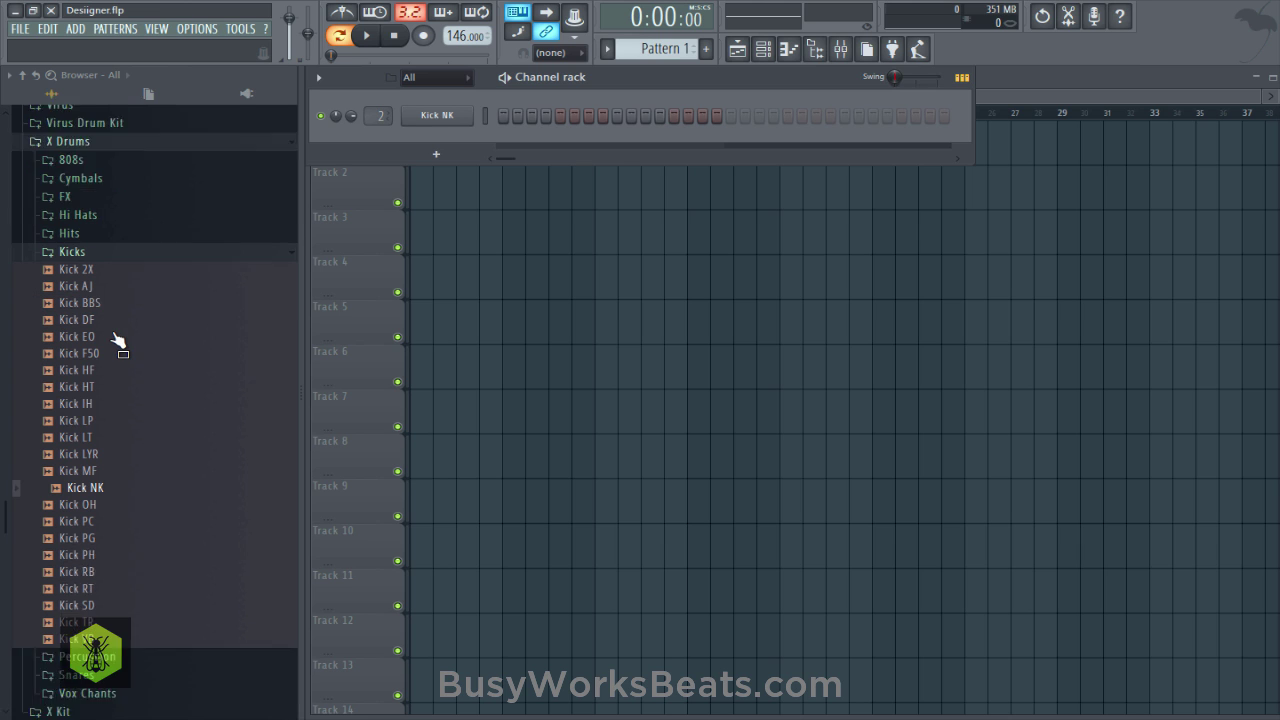
{"action": "left_click", "coordinate": [120, 552]}
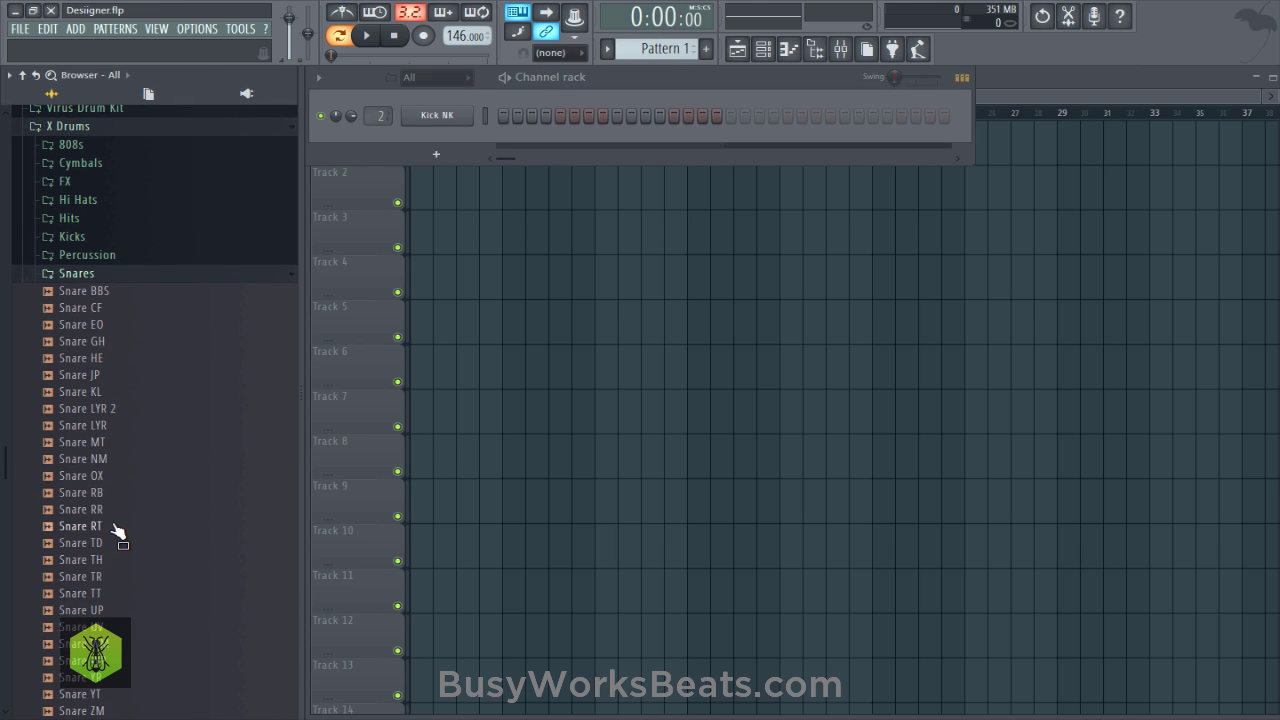
{"action": "left_click", "coordinate": [100, 460]}
{"action": "right_click", "coordinate": [100, 458]}
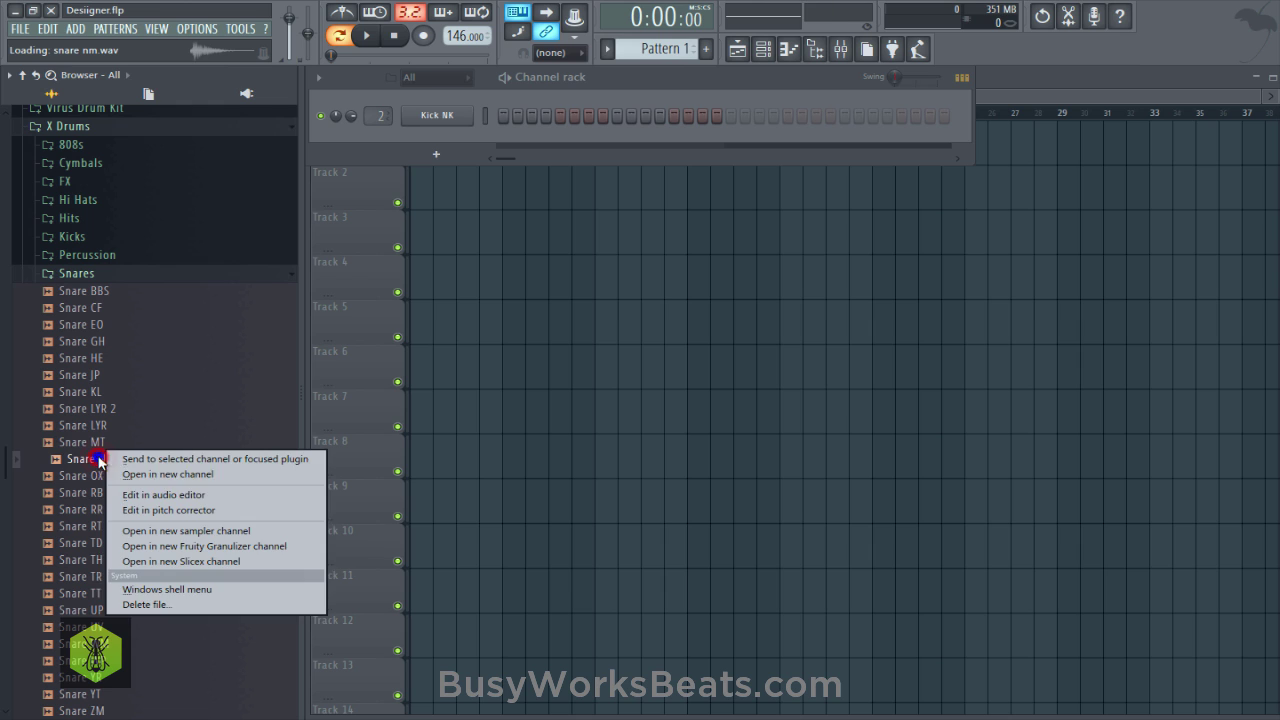
{"action": "left_click", "coordinate": [120, 476]}
{"action": "left_click", "coordinate": [875, 212]}
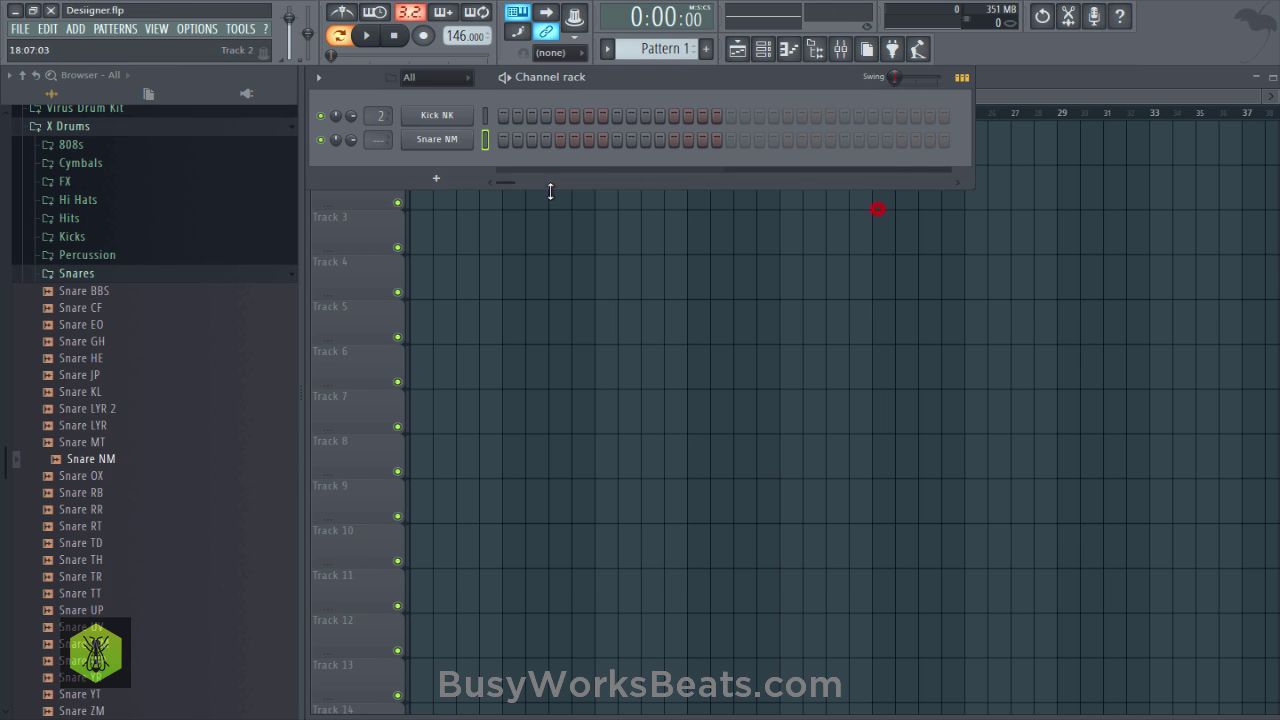
{"action": "left_click_drag", "start_coordinate": [380, 141], "coordinate": [380, 137]}
{"action": "key", "text": "z"}
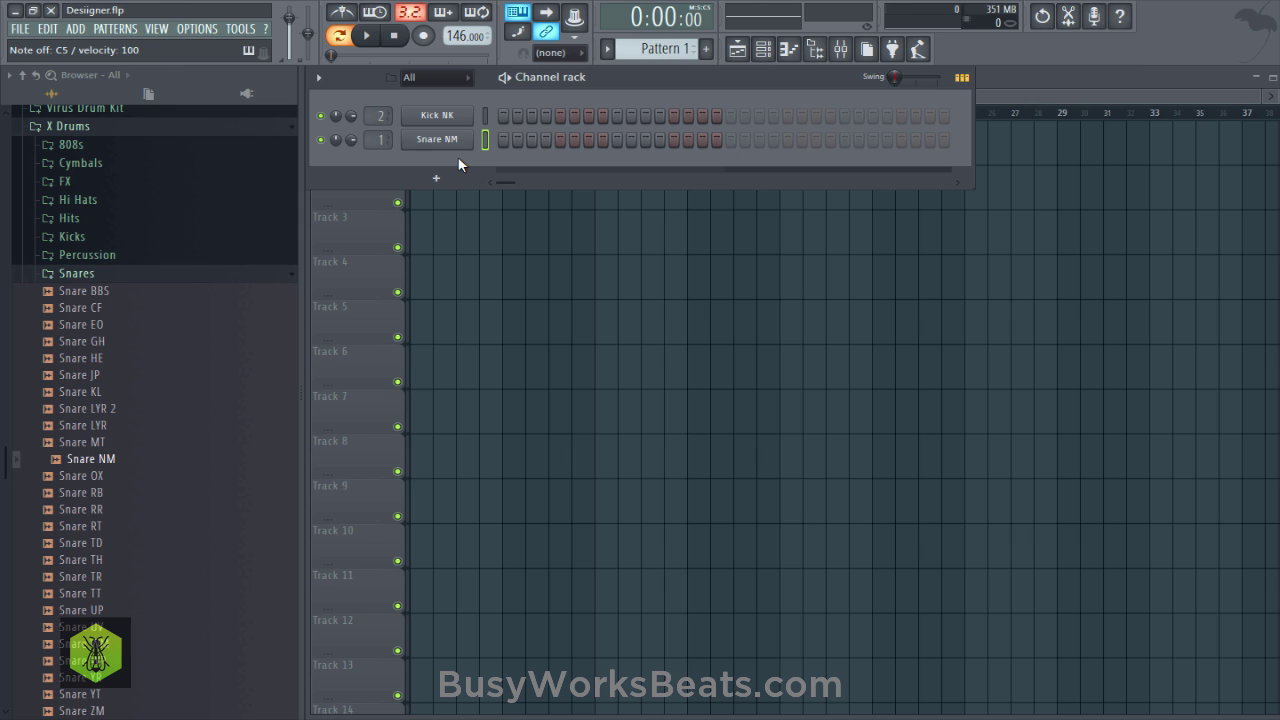
Load Snare CF into a new channel routed to mixer track 3 and save the project.
{"action": "left_click", "coordinate": [120, 314]}
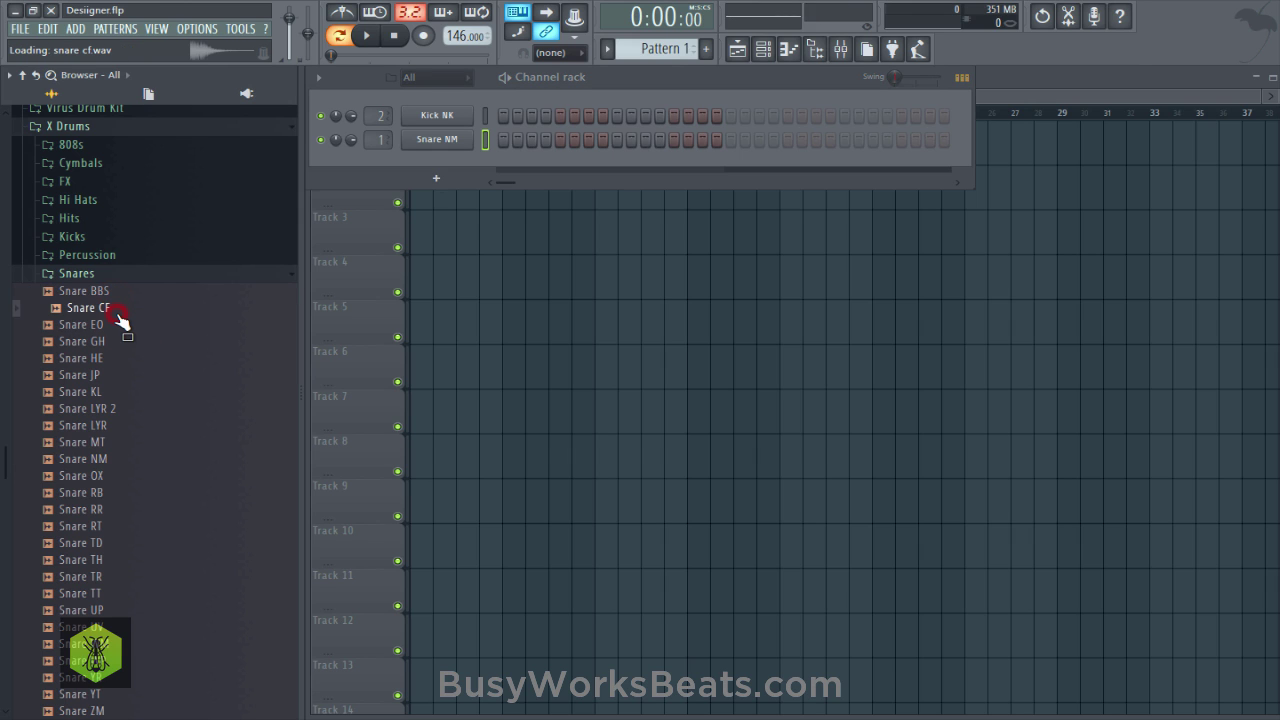
{"action": "right_click", "coordinate": [118, 316]}
{"action": "left_click", "coordinate": [128, 323]}
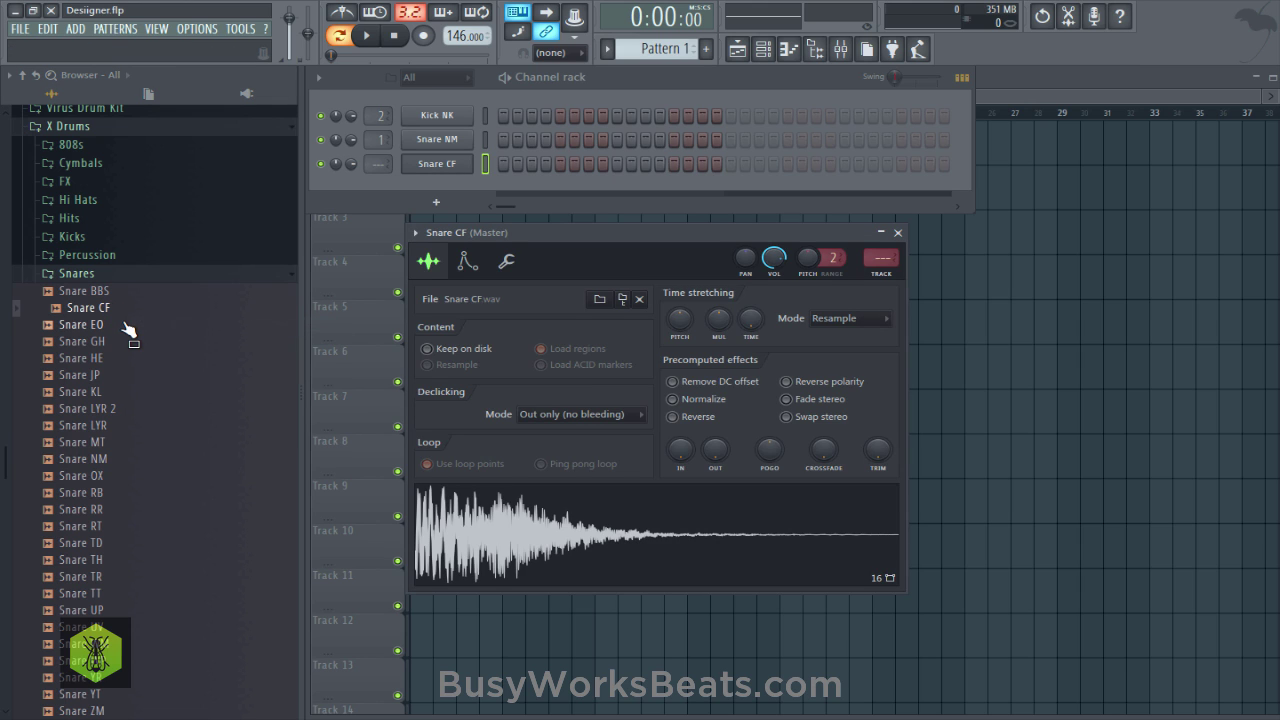
{"action": "left_click", "coordinate": [897, 232]}
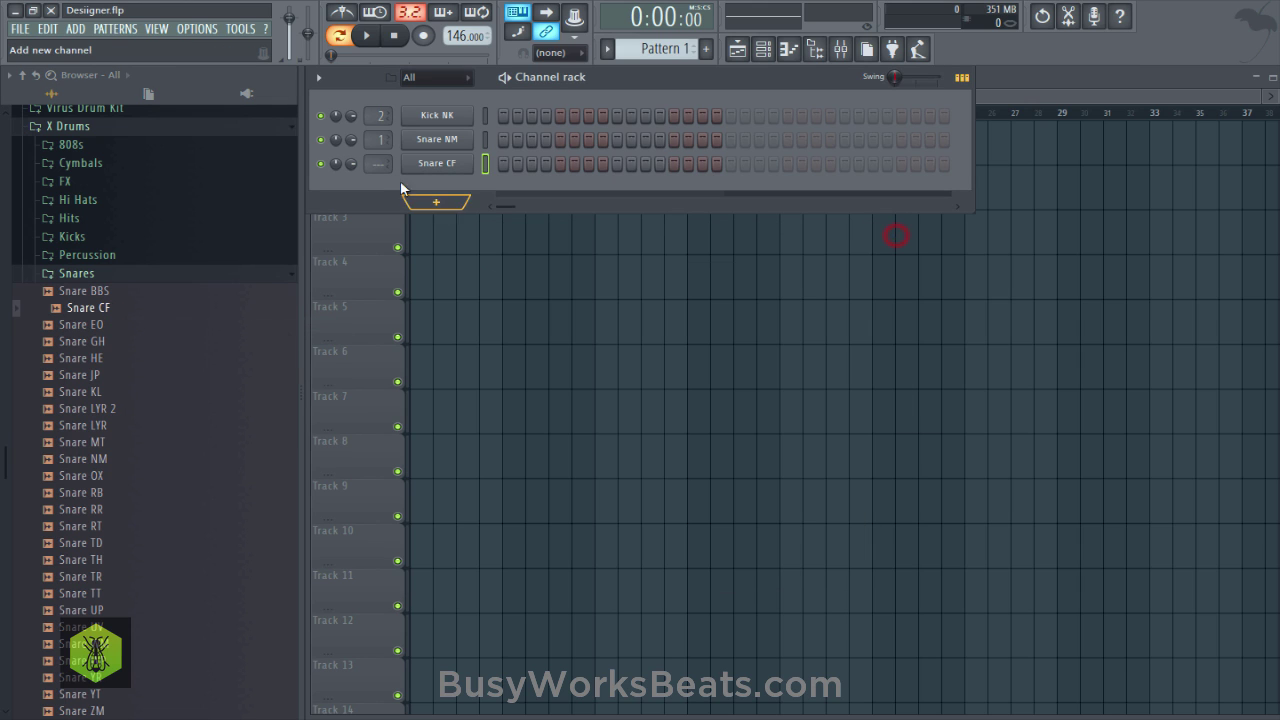
{"action": "left_click_drag", "start_coordinate": [374, 161], "coordinate": [368, 183]}
{"action": "key", "text": "ctrl+s"}
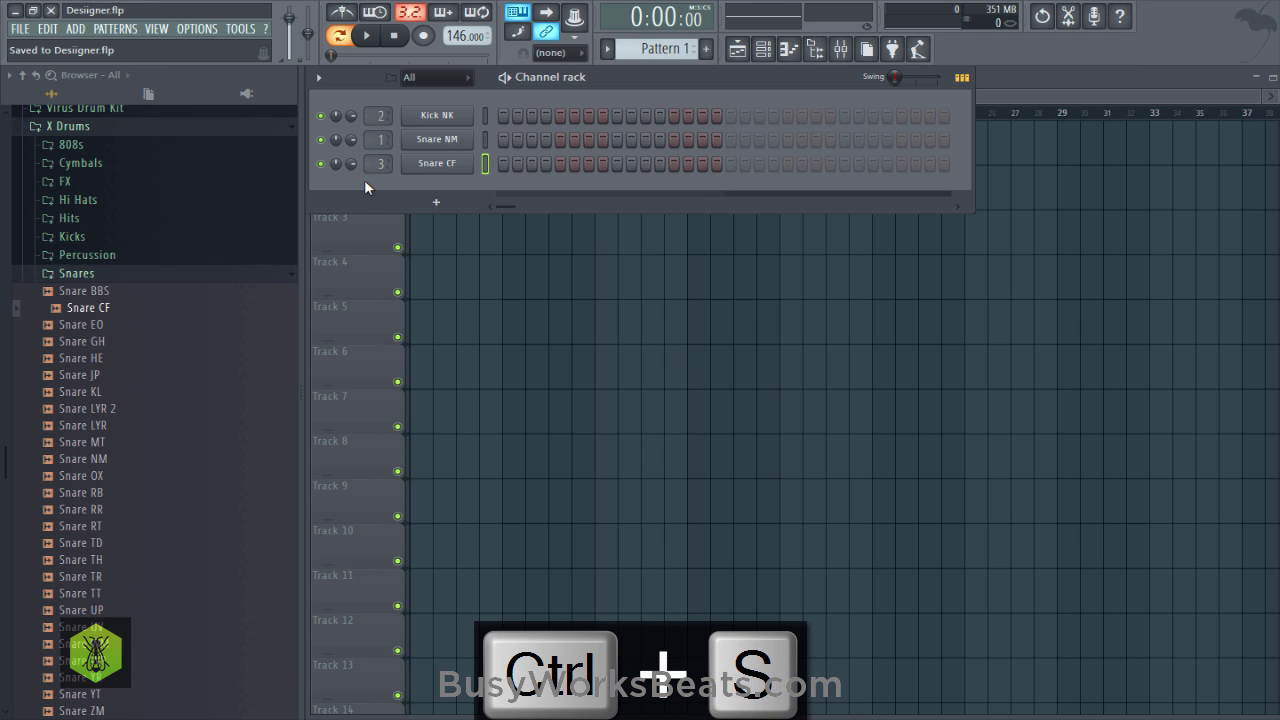
Preview Closed Hi Hat X in the X Drums Hi Hats folder and load it into a new channel.
{"action": "left_click", "coordinate": [92, 203]}
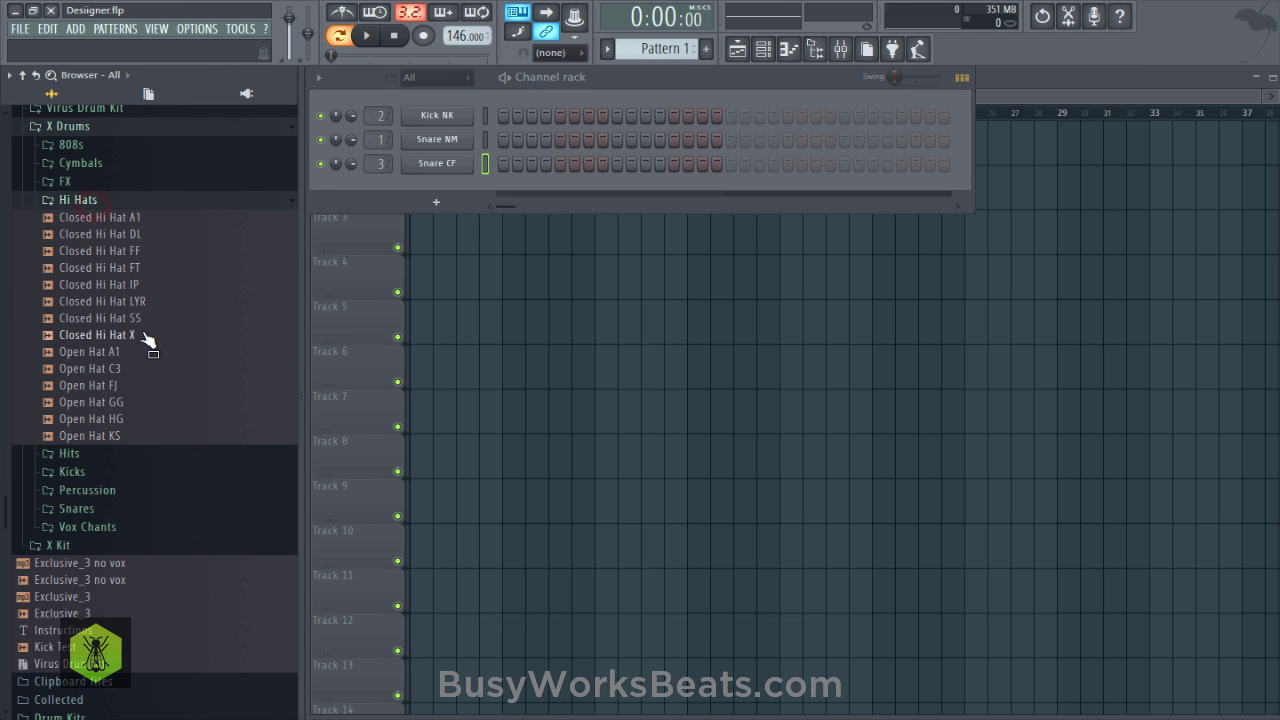
{"action": "left_click", "coordinate": [140, 336]}
{"action": "right_click", "coordinate": [142, 338]}
{"action": "left_click", "coordinate": [192, 354]}
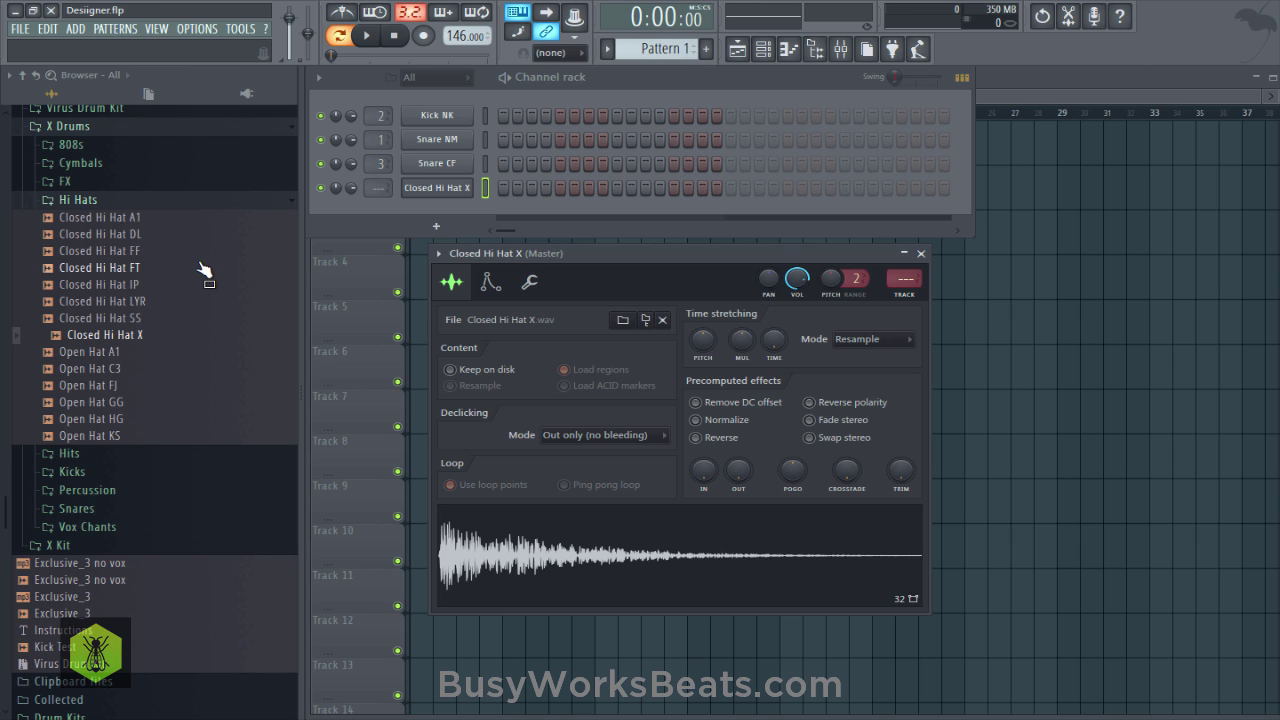
Preview 808 X in the X Drums 808s folder and load it into a new channel.
{"action": "left_click", "coordinate": [105, 145]}
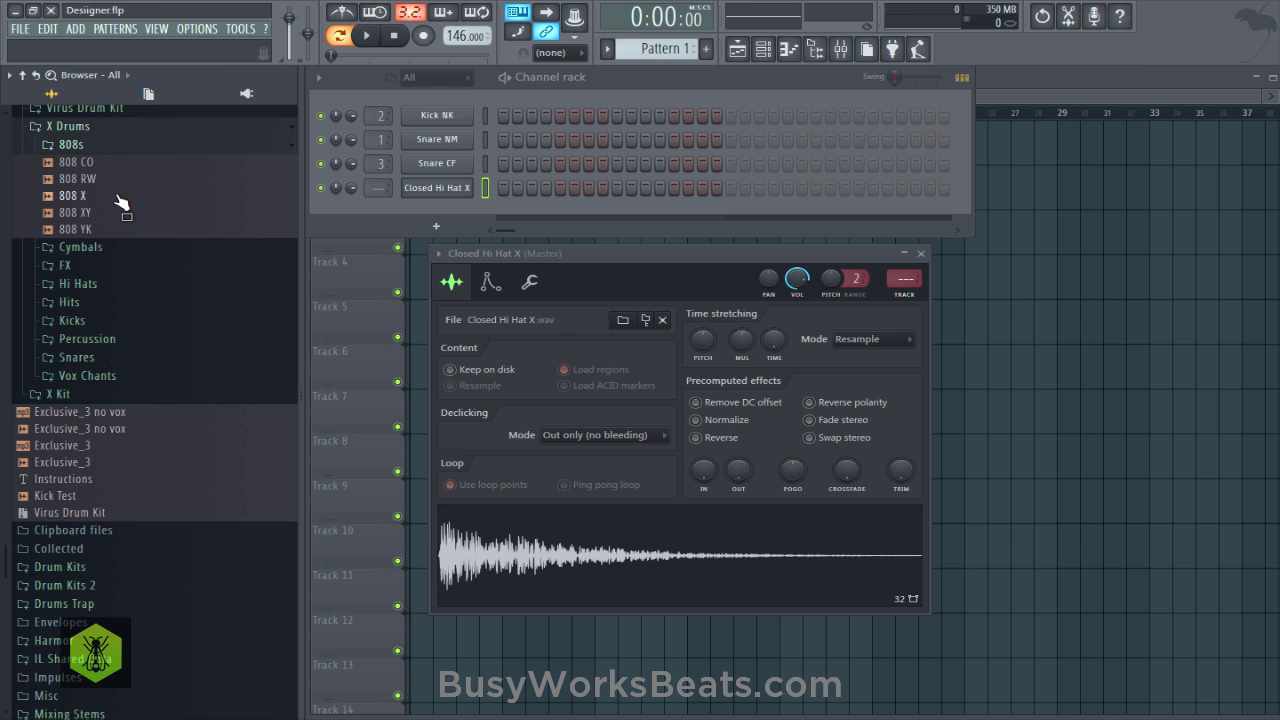
{"action": "left_click", "coordinate": [117, 197]}
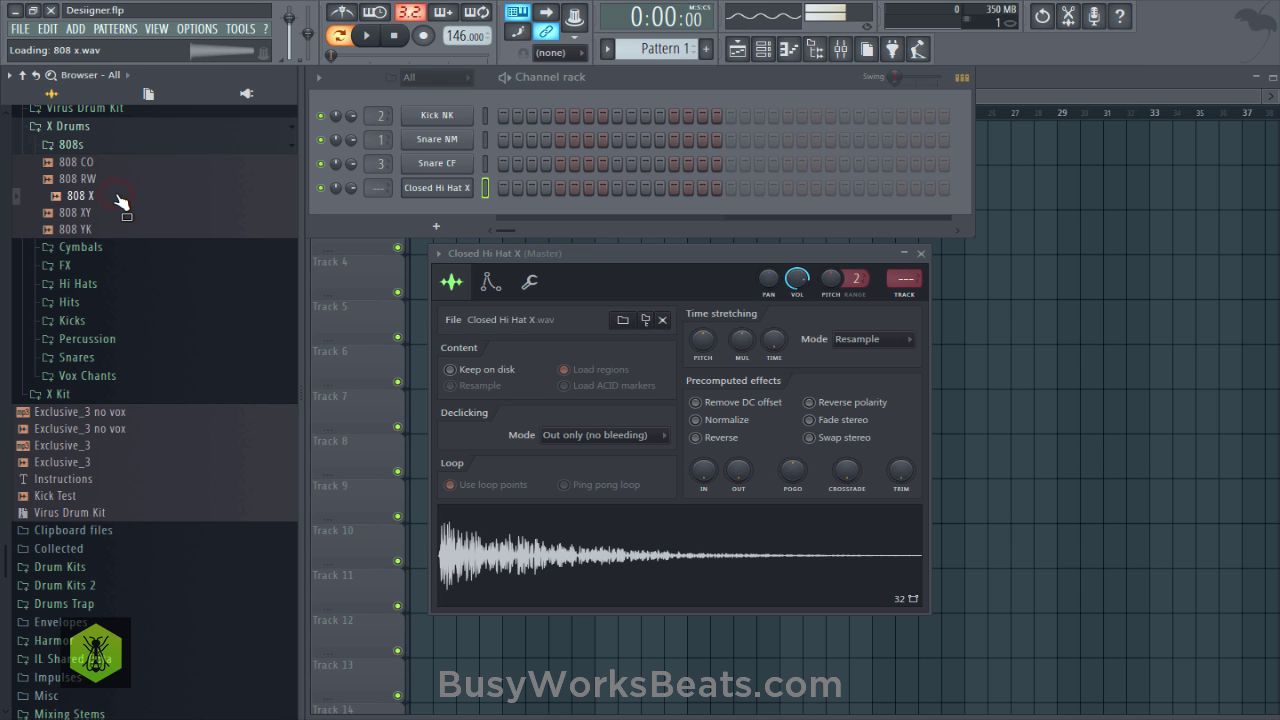
{"action": "right_click", "coordinate": [117, 197]}
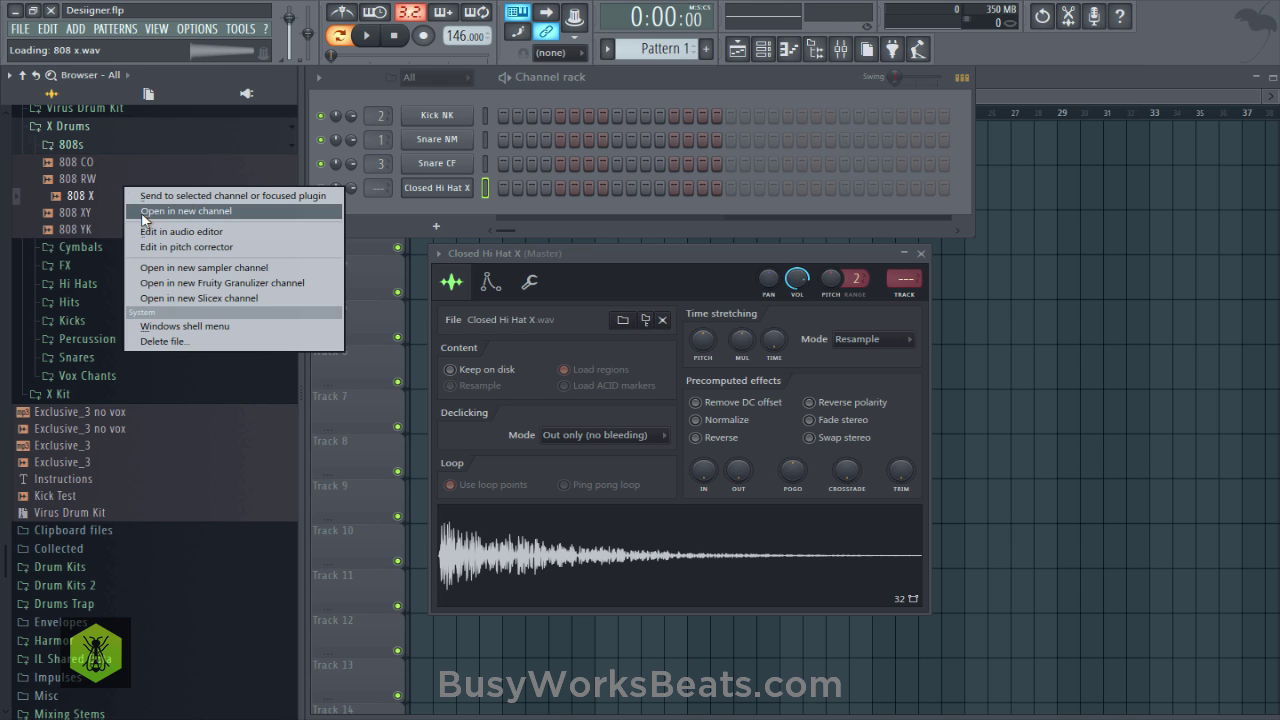
{"action": "left_click", "coordinate": [94, 192]}
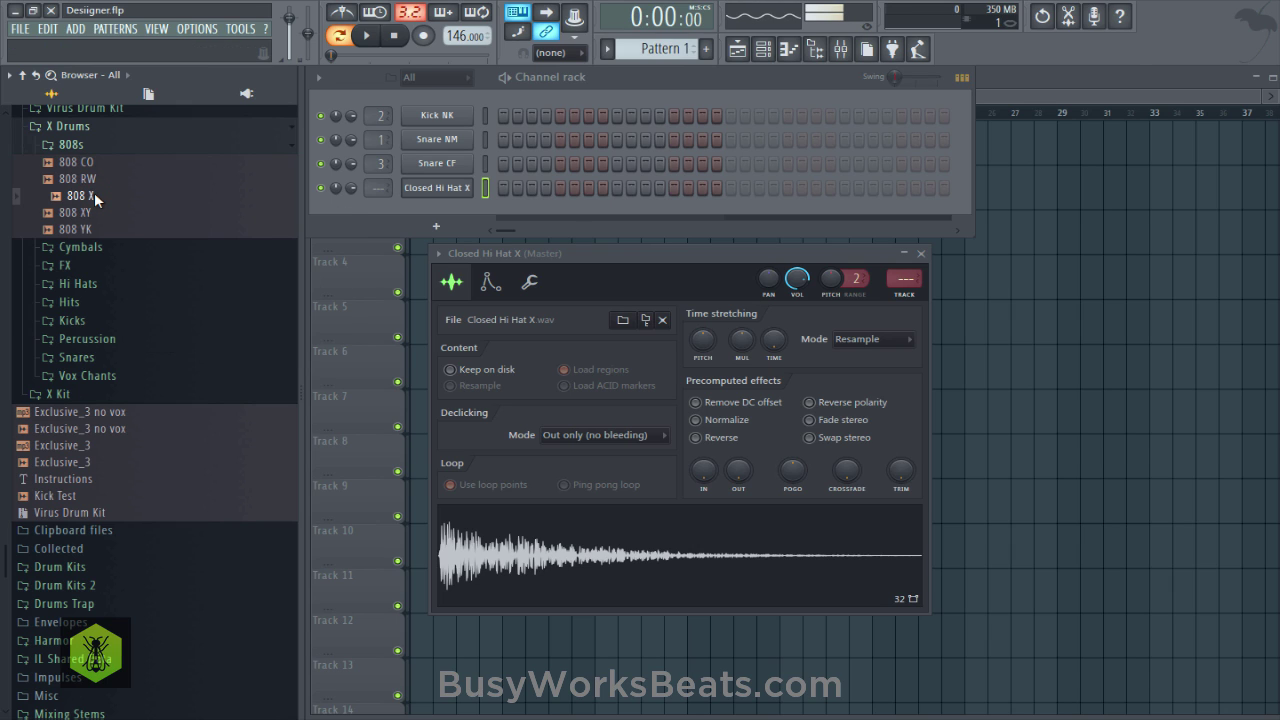
{"action": "mouse_move", "coordinate": [94, 192]}
{"action": "left_mouse_down"}
{"action": "mouse_move", "coordinate": [100, 236]}
{"action": "mouse_move", "coordinate": [86, 166]}
{"action": "mouse_move", "coordinate": [98, 200]}
{"action": "left_mouse_up"}
{"action": "right_click", "coordinate": [100, 200]}
{"action": "left_click", "coordinate": [125, 213]}
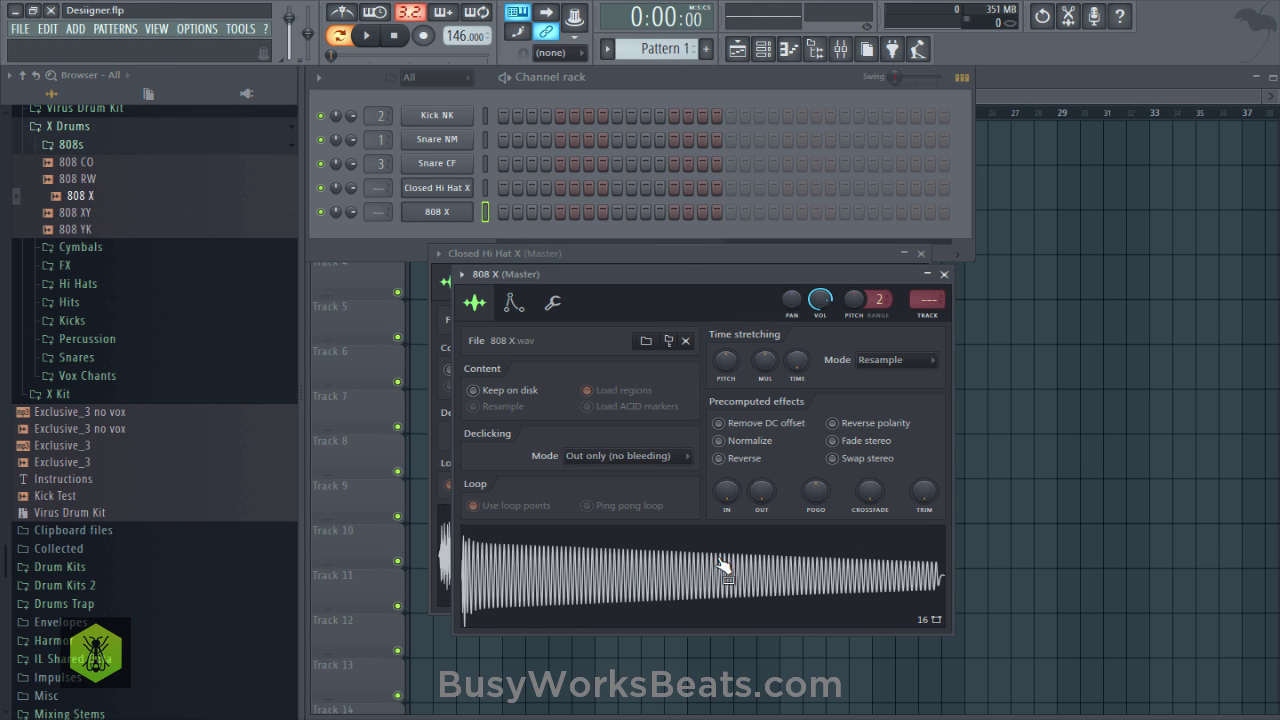
Route Closed Hi Hat X to mixer track 4 and 808 X to mixer track 5, and save the project.
{"action": "left_click", "coordinate": [943, 274]}
{"action": "left_click", "coordinate": [921, 253]}
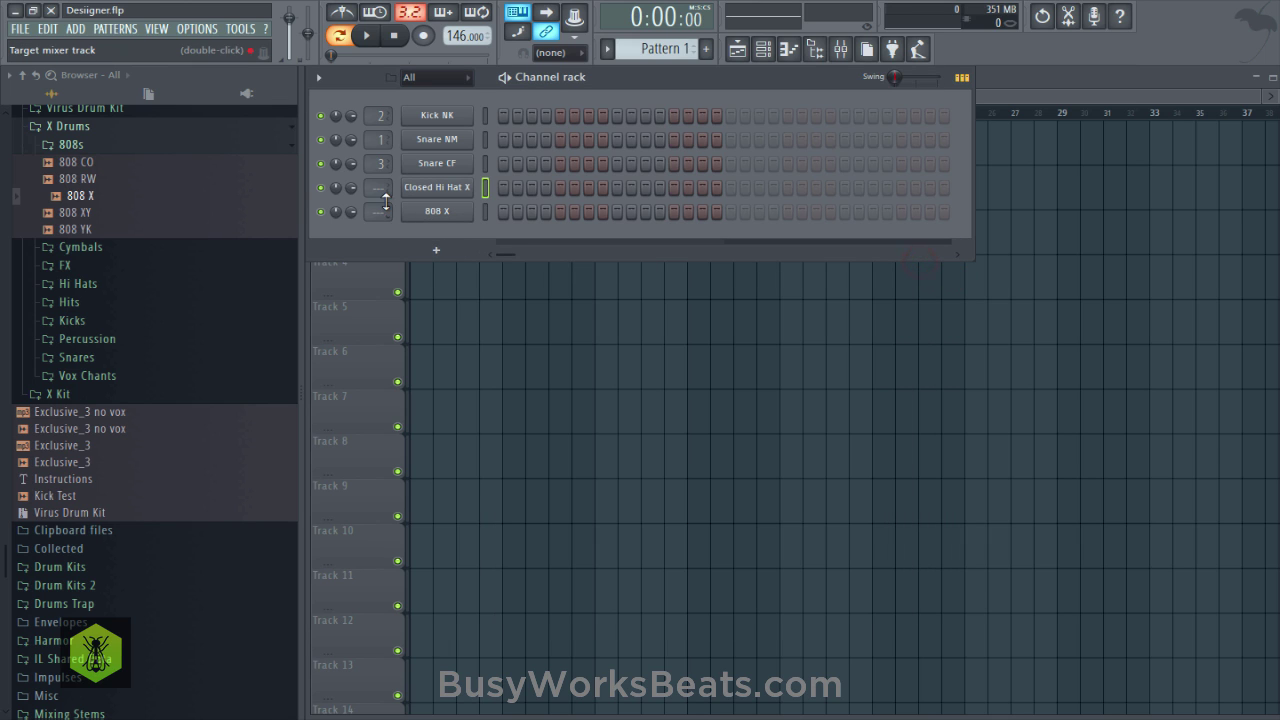
{"action": "mouse_move", "coordinate": [378, 188]}
{"action": "left_mouse_down"}
{"action": "mouse_move", "coordinate": [378, 172]}
{"action": "mouse_move", "coordinate": [378, 196]}
{"action": "left_mouse_up"}
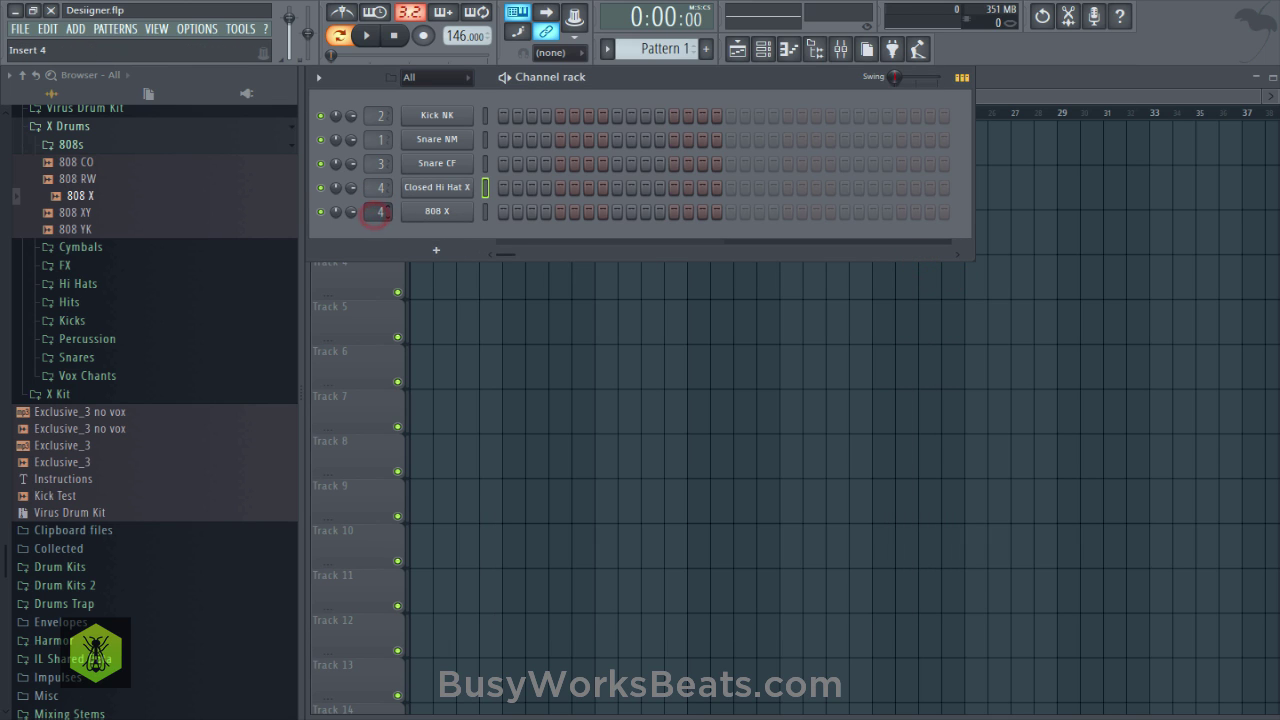
{"action": "key", "text": "ctrl+s"}
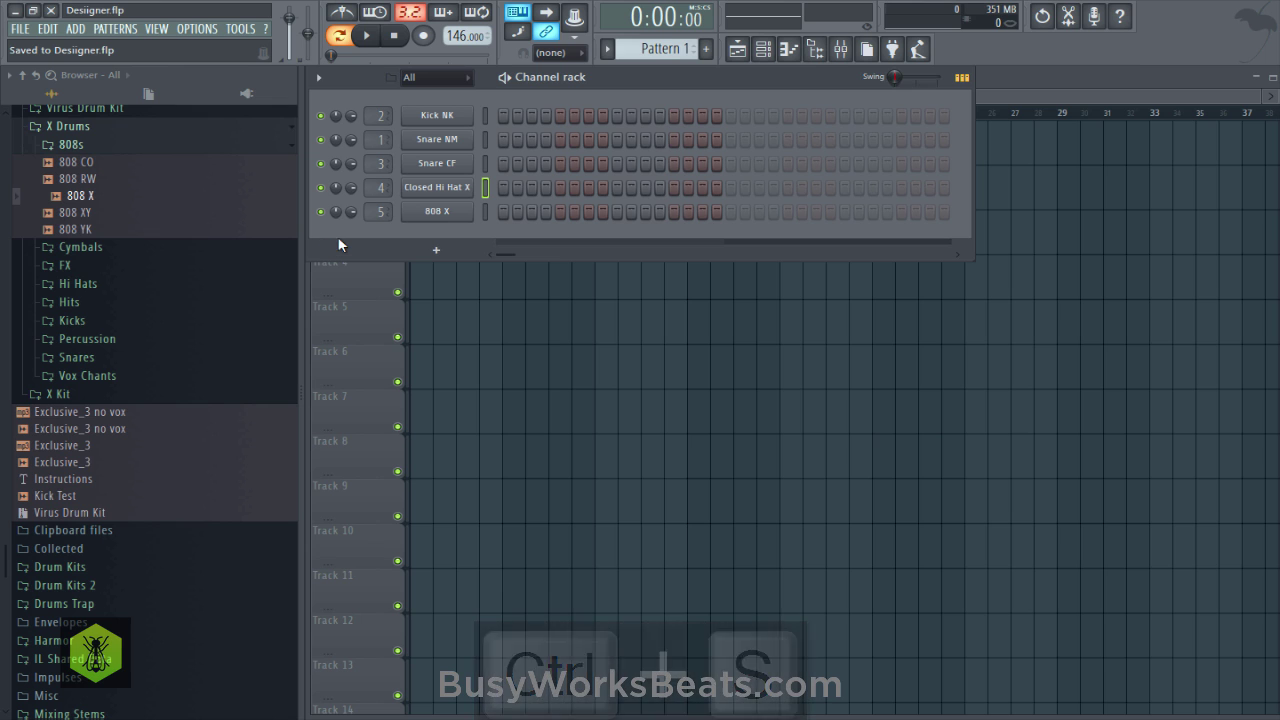
Open the 808 Retro folder in the browser and preview the samples TR808BD9 and TR808RI0.
{"action": "scroll", "coordinate": [114, 265], "scroll_direction": "up", "scroll_amount": 8}
{"action": "scroll", "coordinate": [150, 345], "scroll_direction": "up", "scroll_amount": 9}
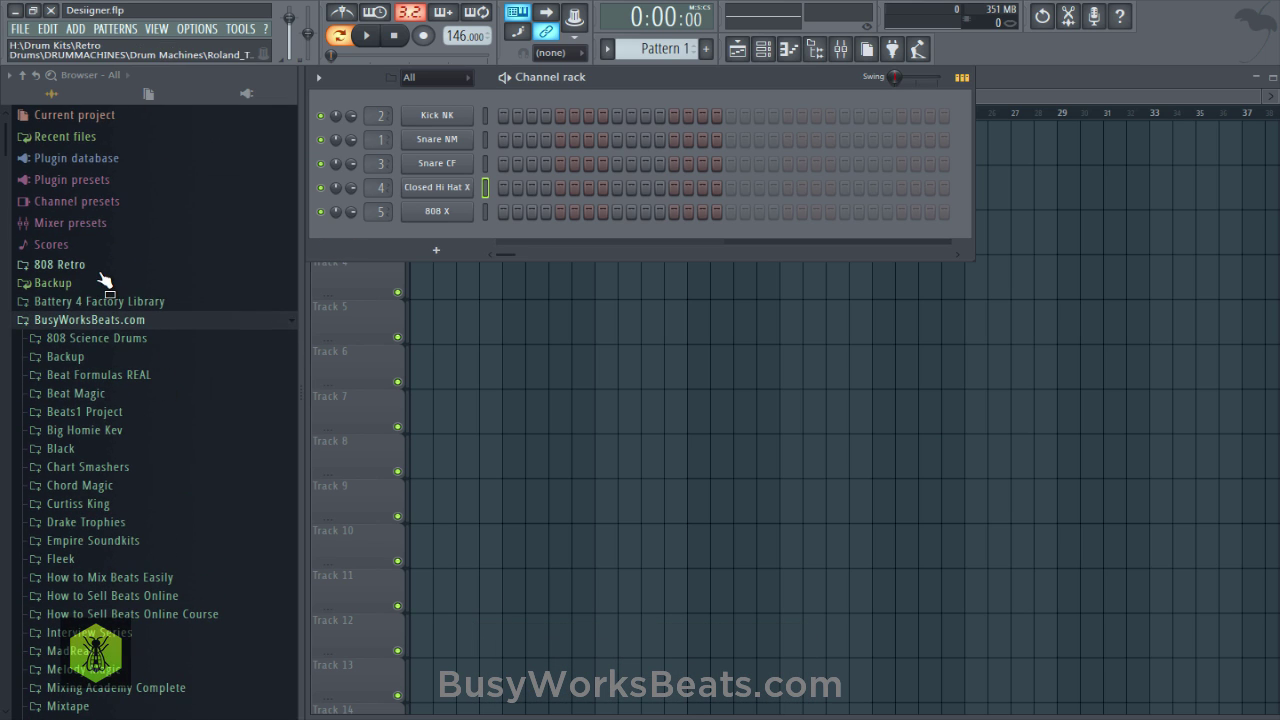
{"action": "left_click", "coordinate": [100, 268]}
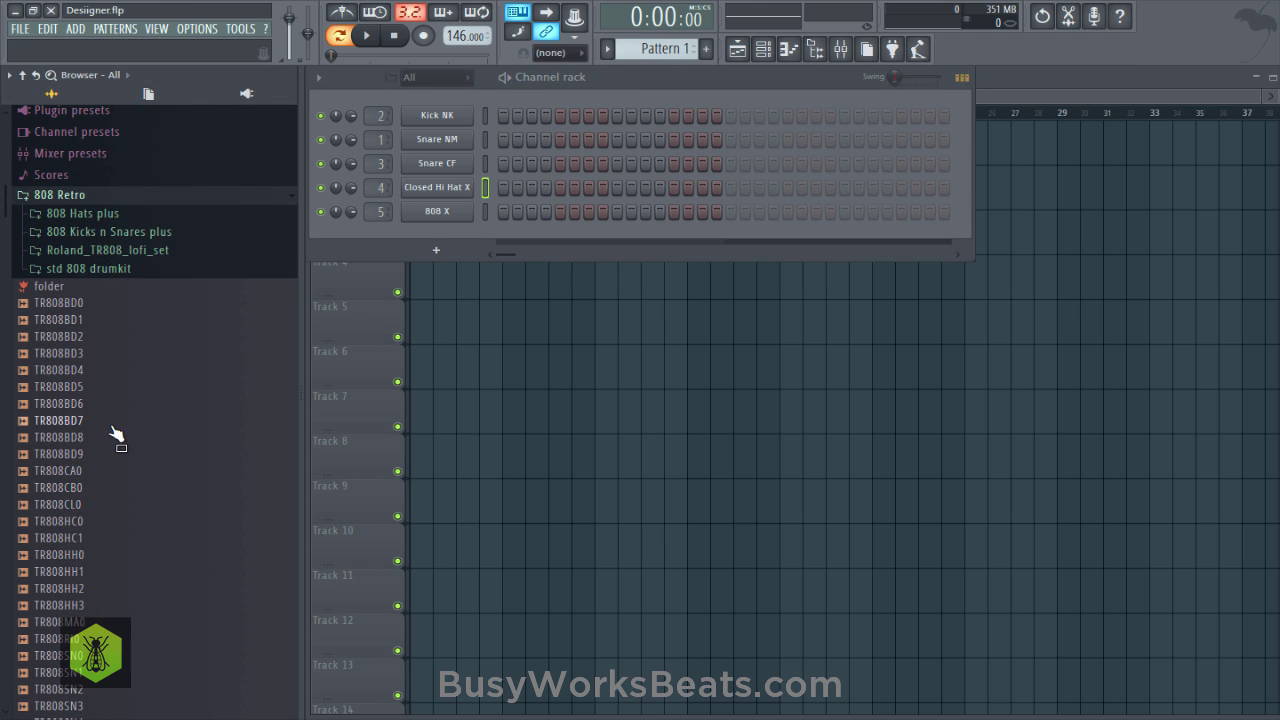
{"action": "left_click", "coordinate": [94, 354]}
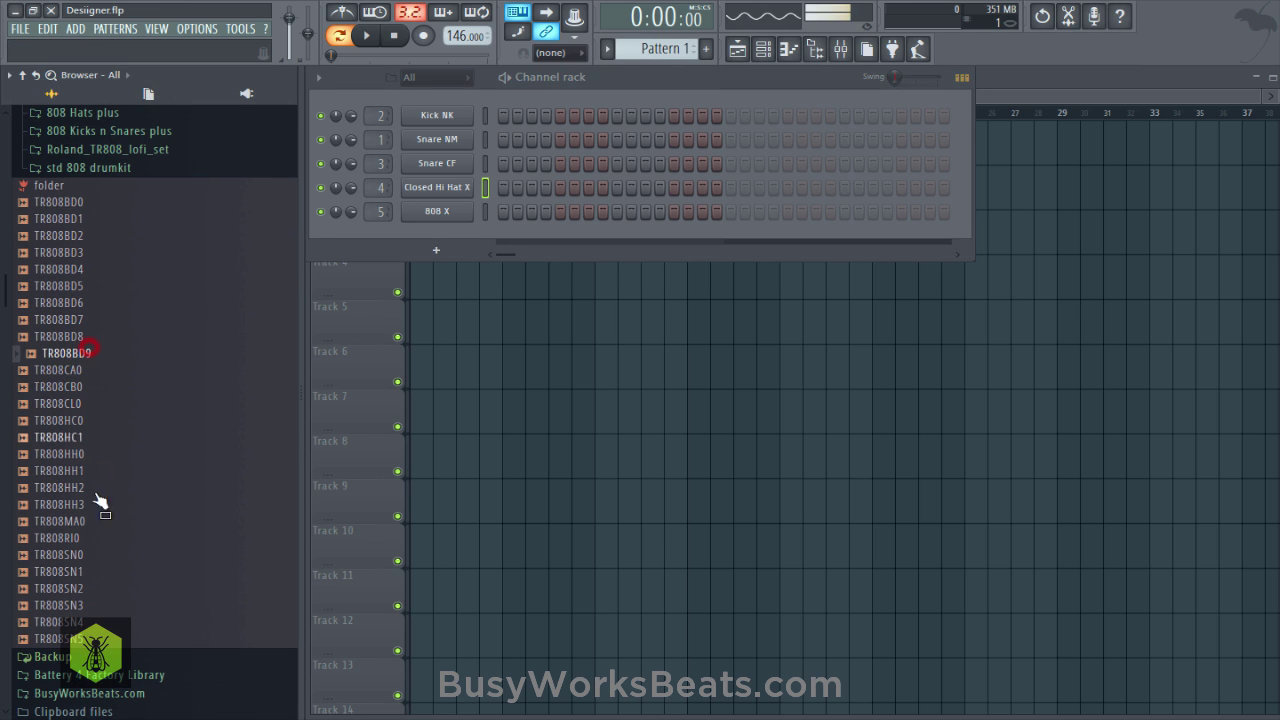
{"action": "left_click", "coordinate": [96, 542]}
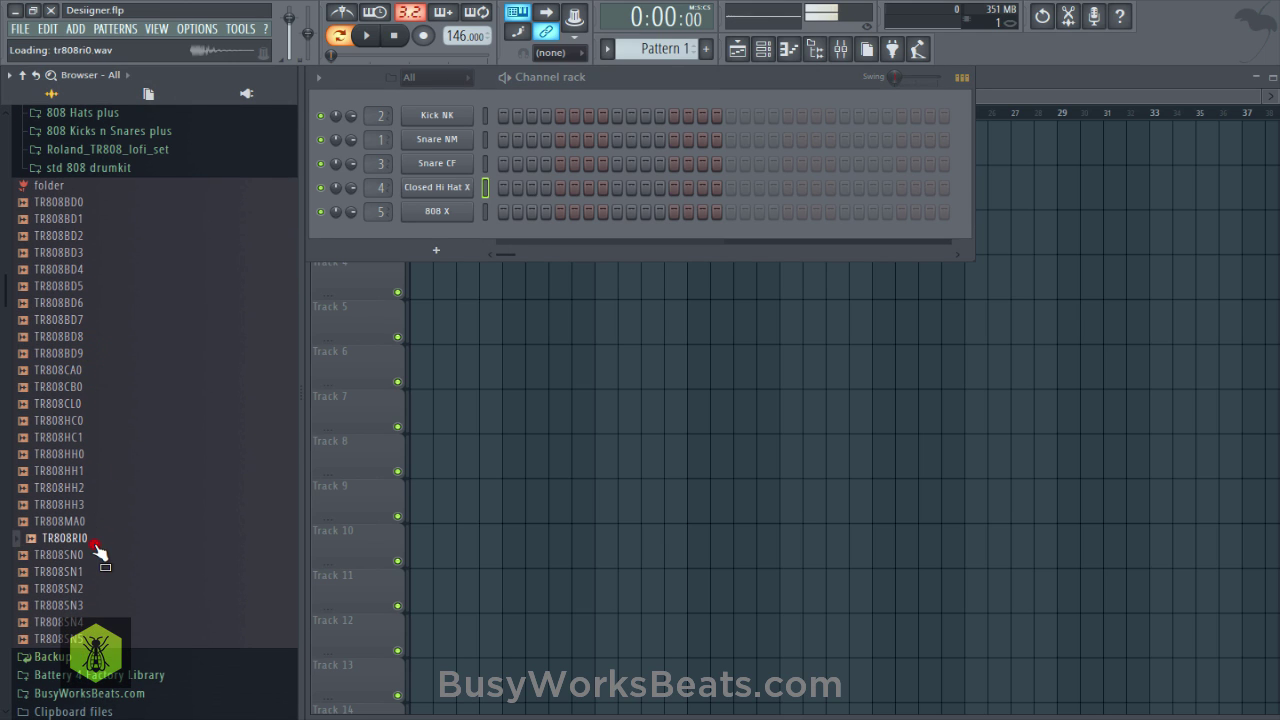
Preview the 808 Retro samples from TR808BD9 through TR808HH1, returning repeatedly to TR808CL0 and TR808HC0.
{"action": "left_click", "coordinate": [84, 403]}
{"action": "left_click", "coordinate": [86, 386]}
{"action": "left_click", "coordinate": [84, 371]}
{"action": "left_click", "coordinate": [84, 356]}
{"action": "left_click", "coordinate": [87, 407]}
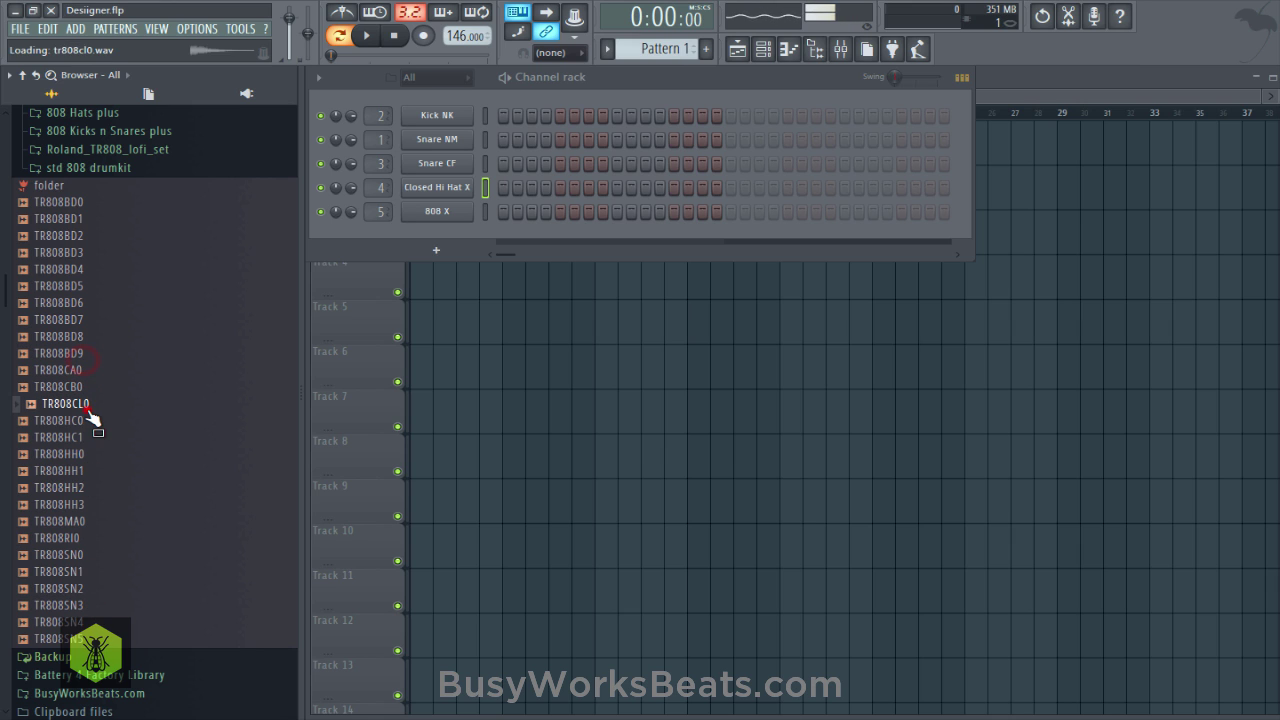
{"action": "left_click", "coordinate": [86, 421]}
{"action": "left_click", "coordinate": [87, 438]}
{"action": "left_click", "coordinate": [84, 421]}
{"action": "left_click", "coordinate": [87, 455]}
{"action": "left_click", "coordinate": [87, 467]}
{"action": "left_click", "coordinate": [82, 424]}
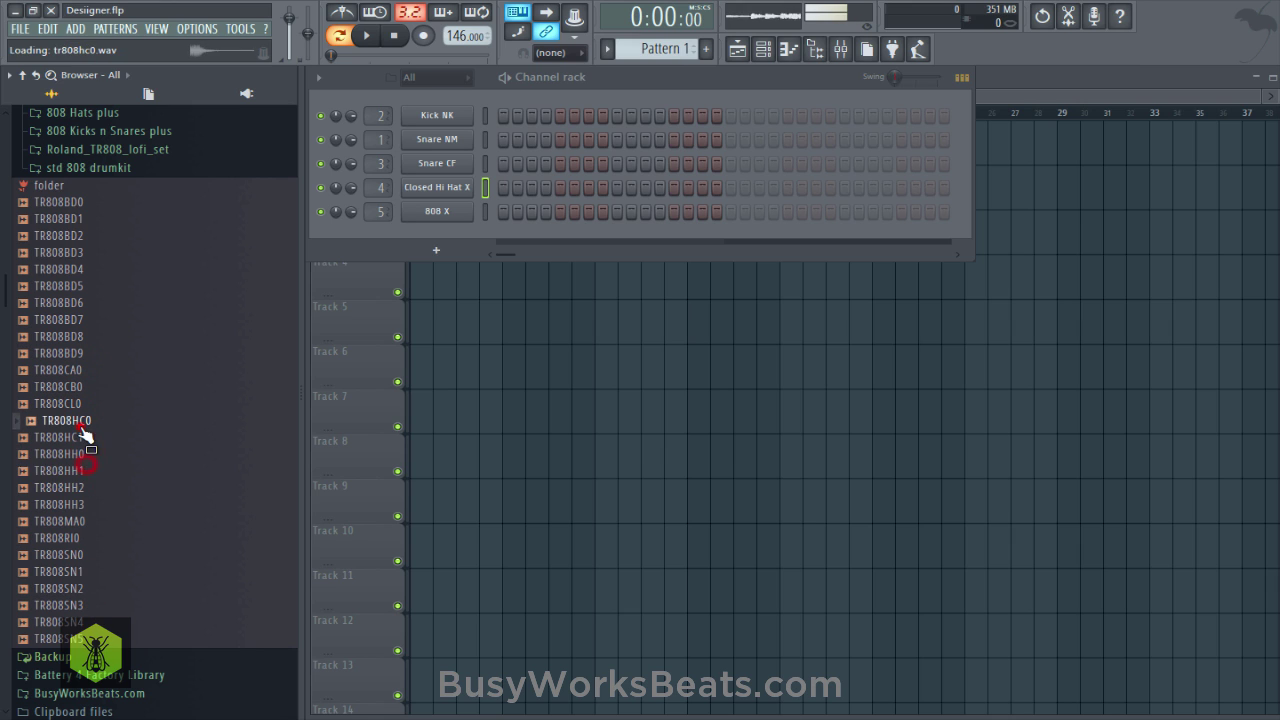
{"action": "left_click", "coordinate": [79, 420]}
{"action": "left_click", "coordinate": [81, 408]}
{"action": "left_click", "coordinate": [82, 421]}
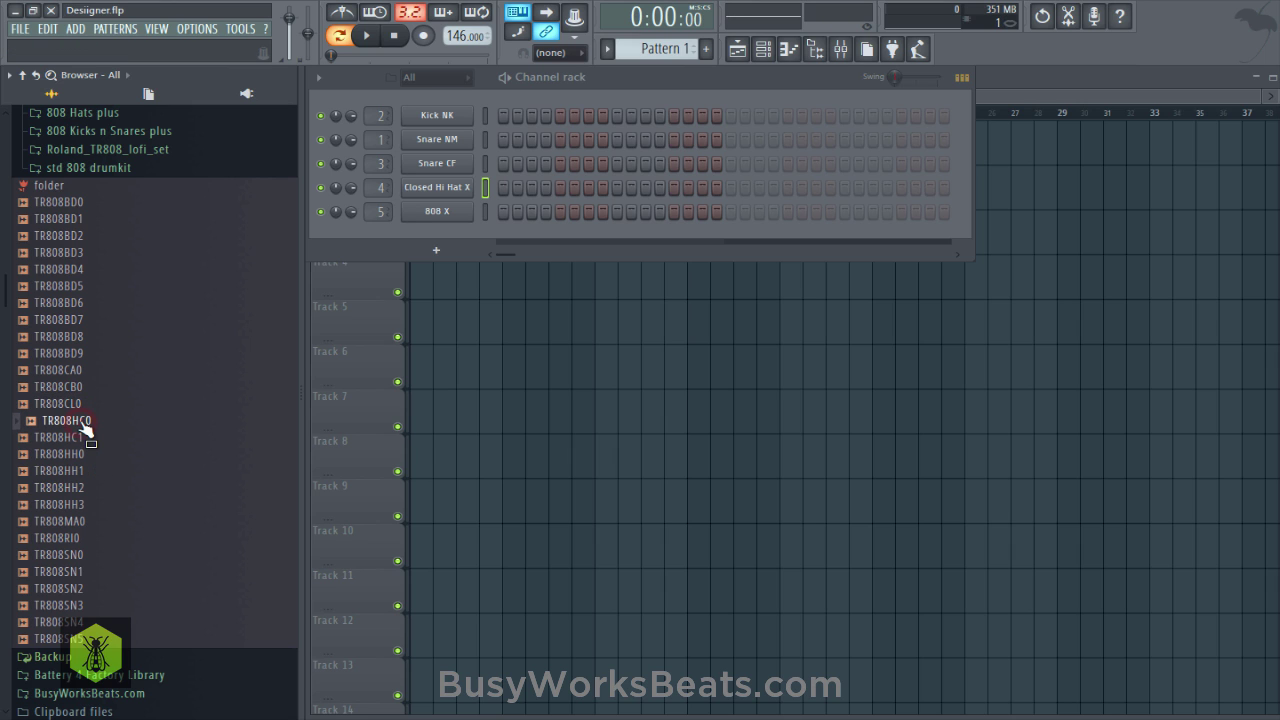
Preview TR808HC0, TR808CL0, TR808CB0, TR808CA0 and TR808BD9 again to compare their sounds.
{"action": "left_click", "coordinate": [83, 422]}
{"action": "left_click", "coordinate": [84, 404]}
{"action": "left_click", "coordinate": [84, 387]}
{"action": "left_click", "coordinate": [84, 371]}
{"action": "left_click", "coordinate": [84, 354]}
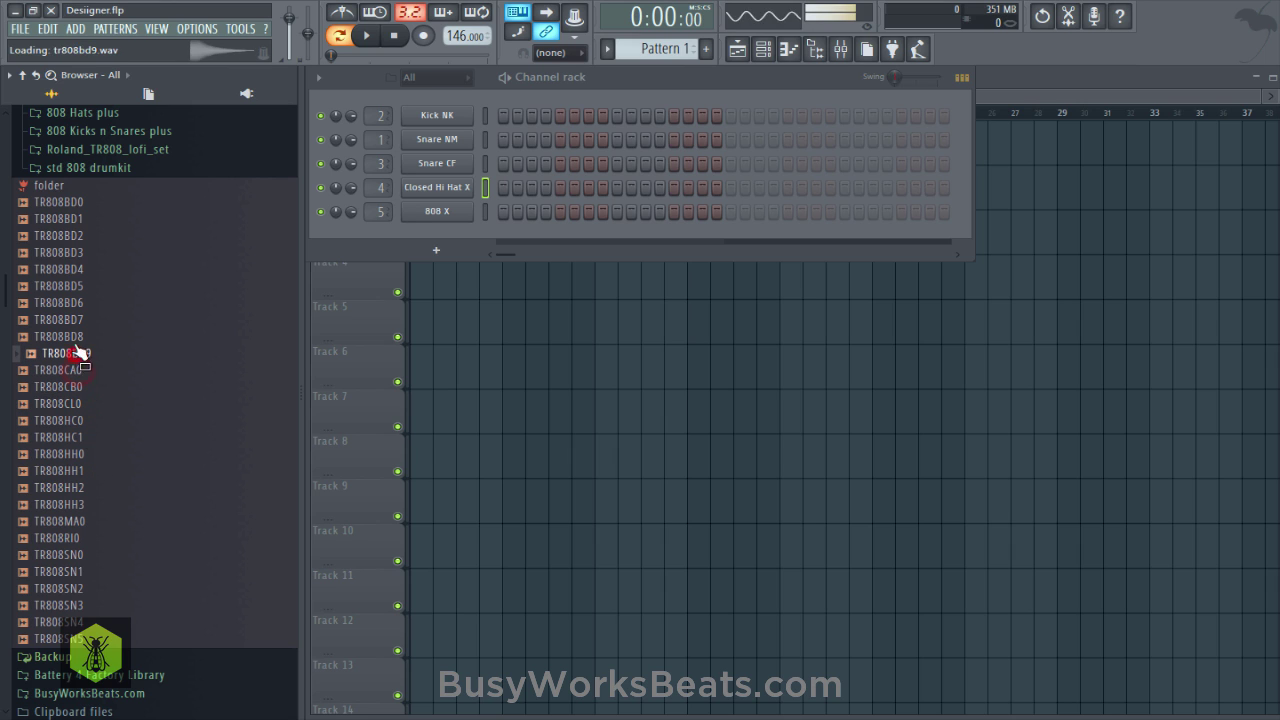
{"action": "left_click", "coordinate": [88, 404]}
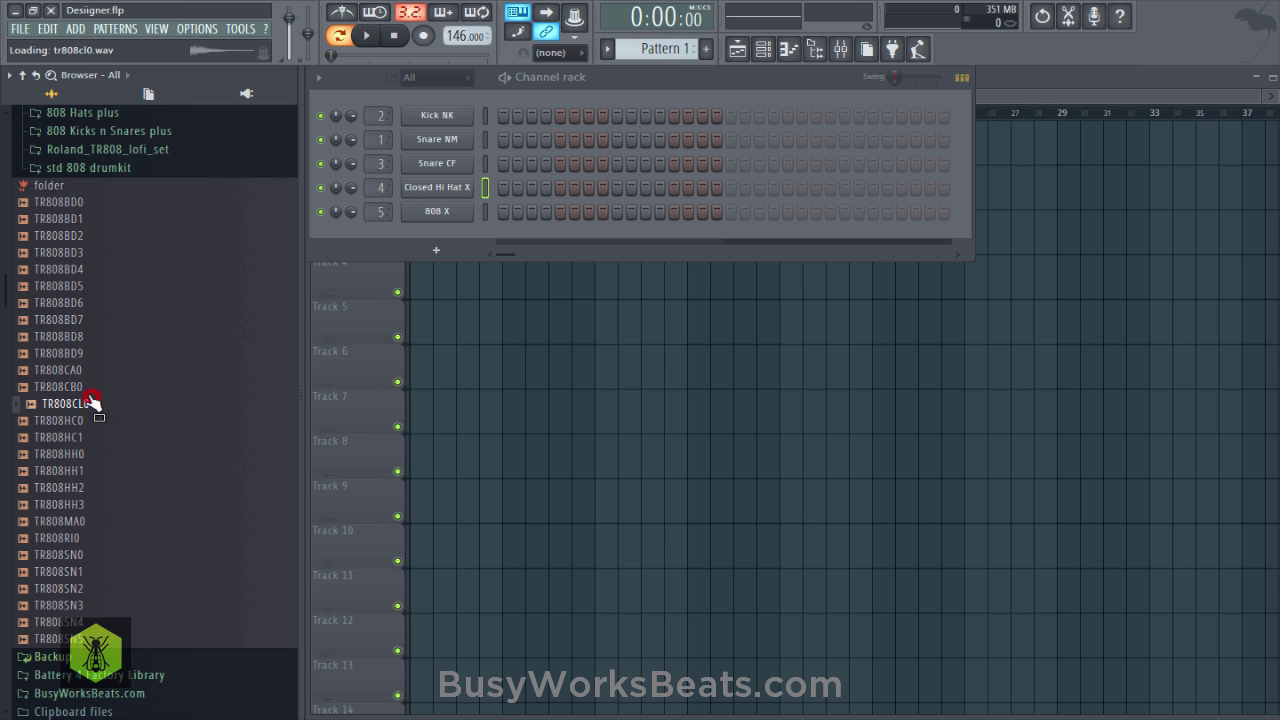
{"action": "left_click", "coordinate": [84, 386]}
{"action": "left_click", "coordinate": [90, 404]}
{"action": "left_click", "coordinate": [88, 421]}
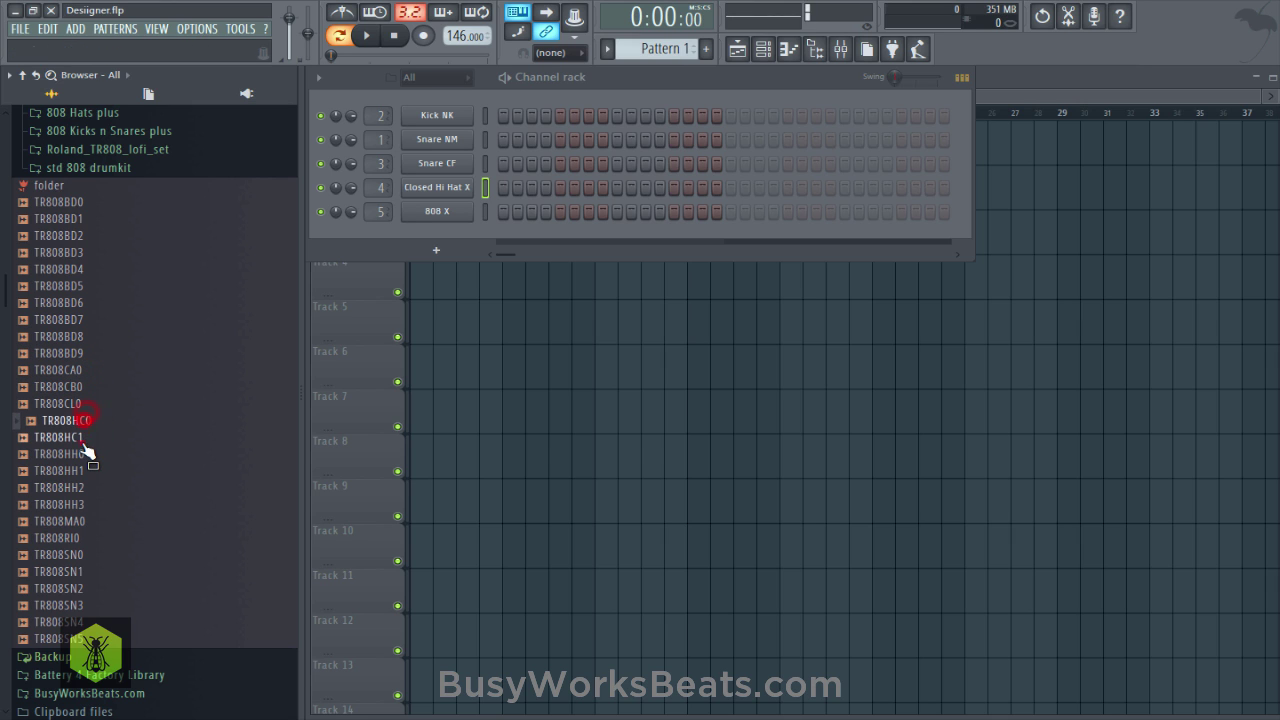
Compare TR808HC0 with TR808HC1 and load TR808HC1 into a new channel.
{"action": "left_click", "coordinate": [85, 438]}
{"action": "left_click", "coordinate": [83, 423]}
{"action": "left_click", "coordinate": [84, 440]}
{"action": "left_click", "coordinate": [82, 423]}
{"action": "left_click", "coordinate": [83, 440]}
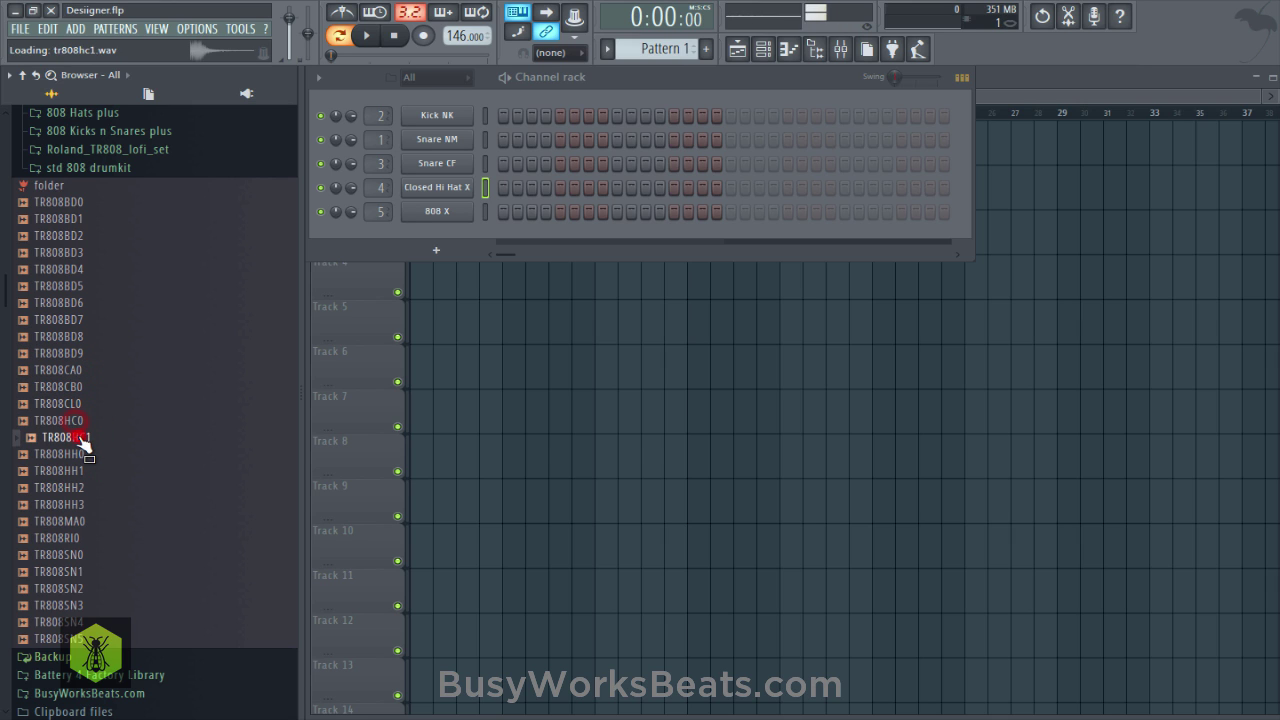
{"action": "right_click", "coordinate": [83, 440]}
{"action": "left_click", "coordinate": [95, 450]}
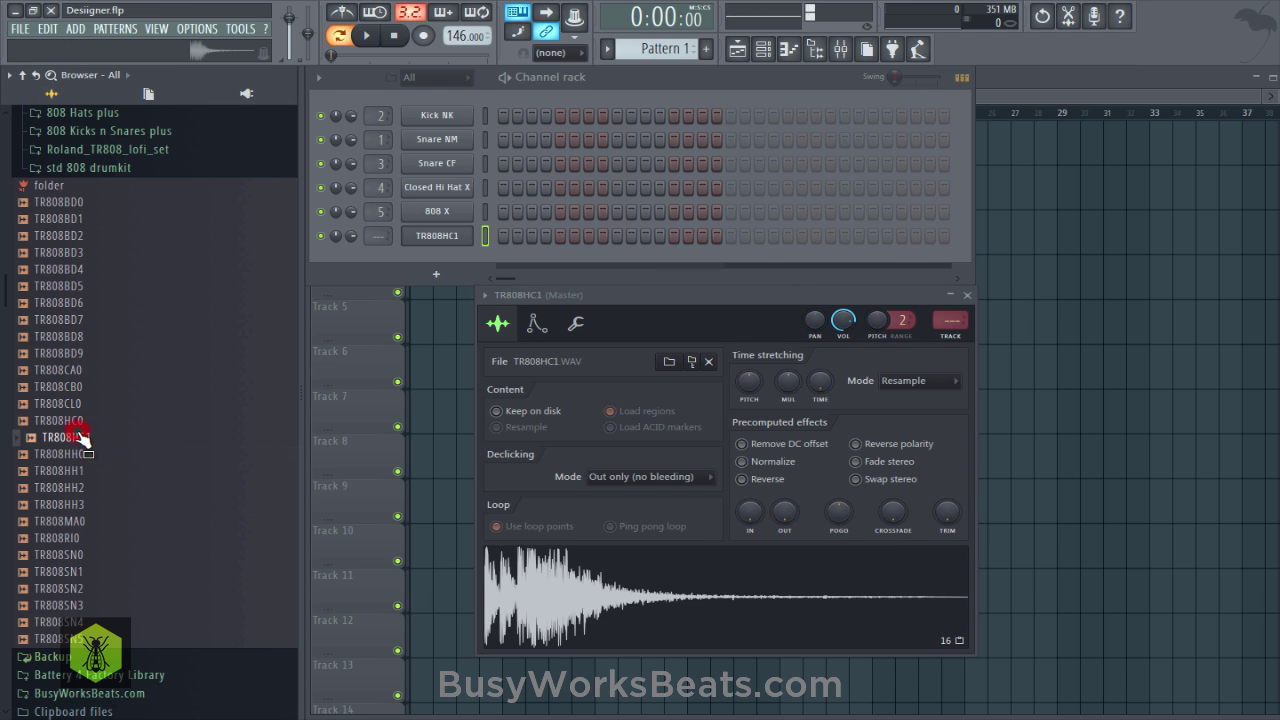
Collapse the browser folders, close the TR808HC1 channel settings, route the channel to mixer track 6 and save the project.
{"action": "left_click", "coordinate": [22, 76]}
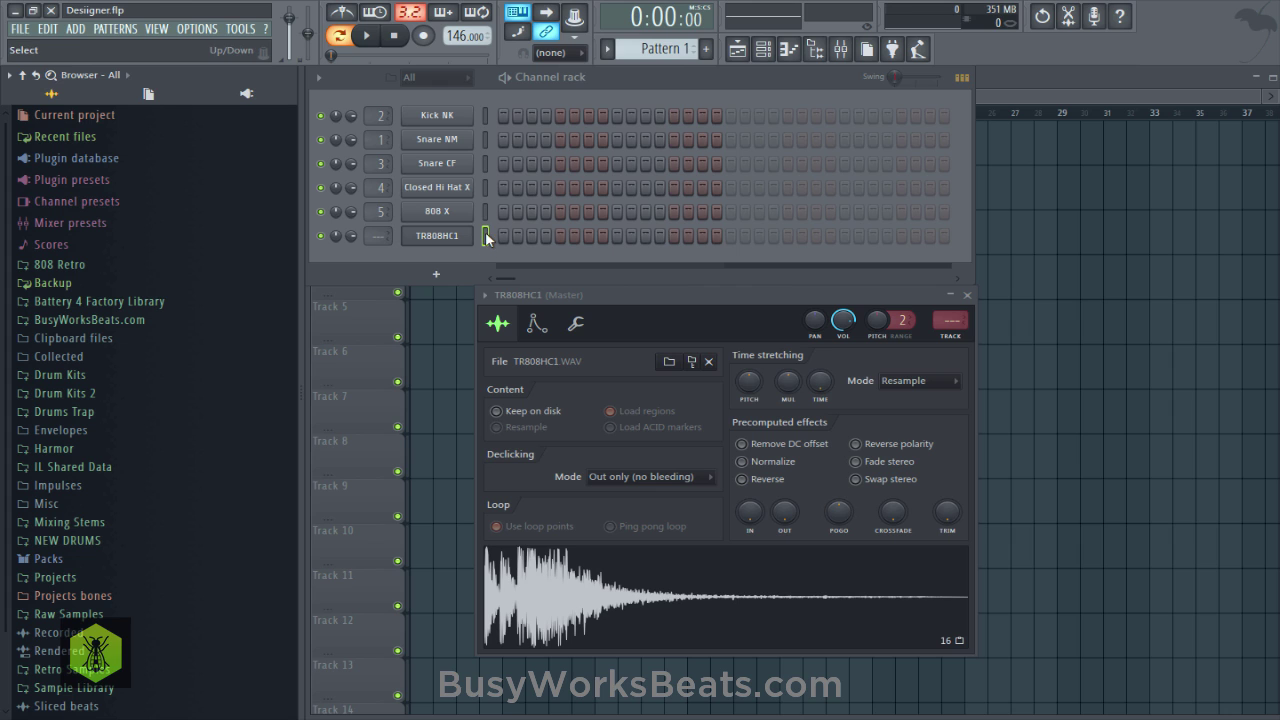
{"action": "left_click", "coordinate": [967, 295]}
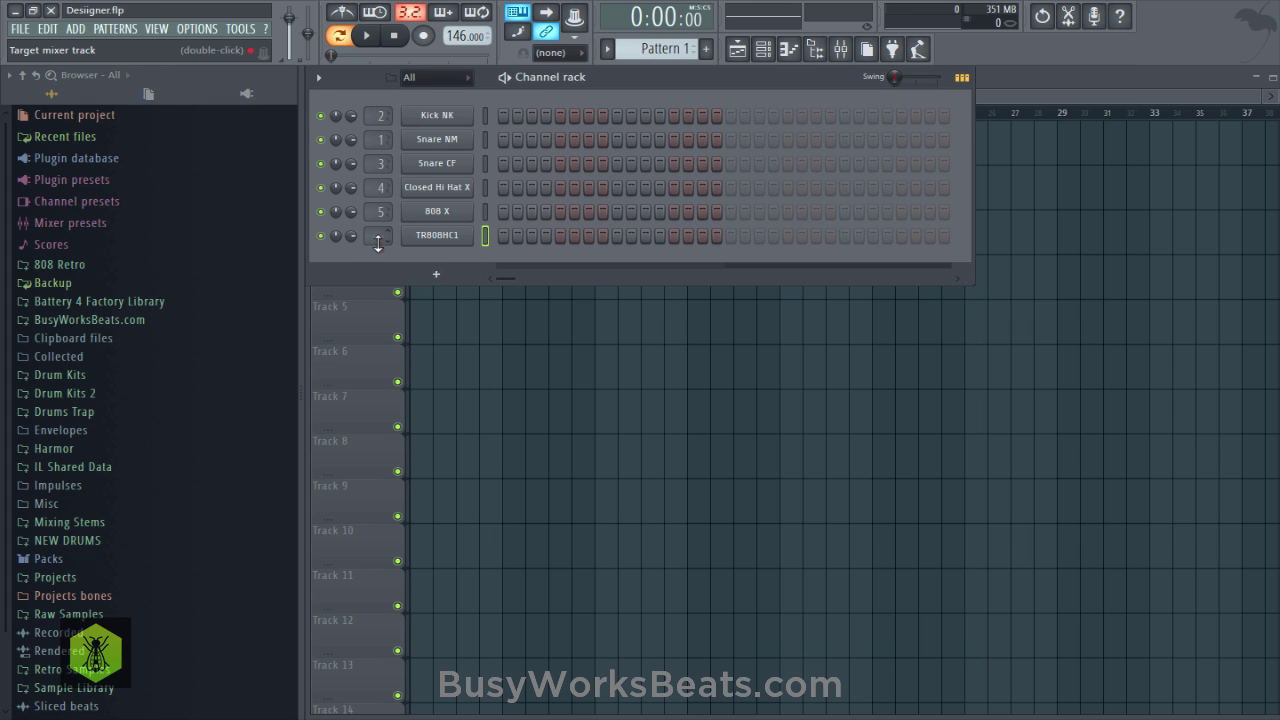
{"action": "left_click_drag", "start_coordinate": [379, 240], "coordinate": [379, 234]}
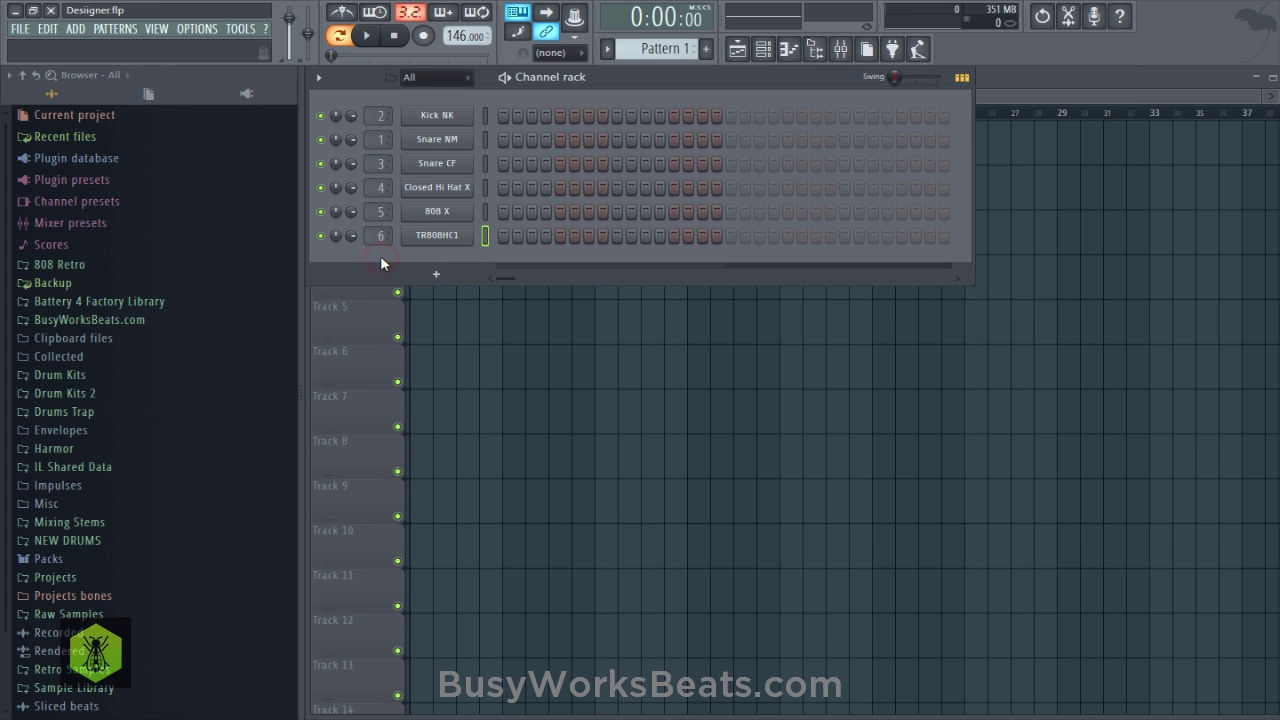
{"action": "key", "text": "ctrl+s"}
{"action": "key", "text": "ctrl+s"}
Add play_VST_x64 as a new channel and open its instrument browser.
{"action": "left_click", "coordinate": [436, 274]}
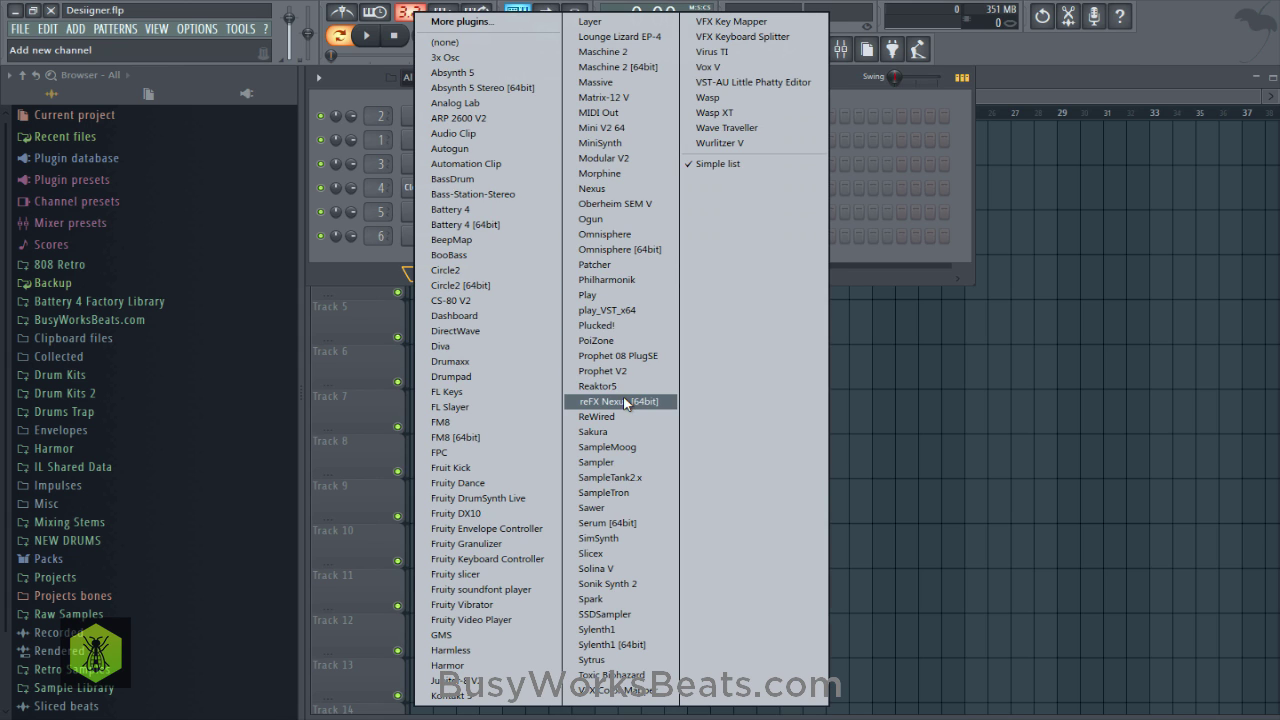
{"action": "left_click", "coordinate": [624, 312]}
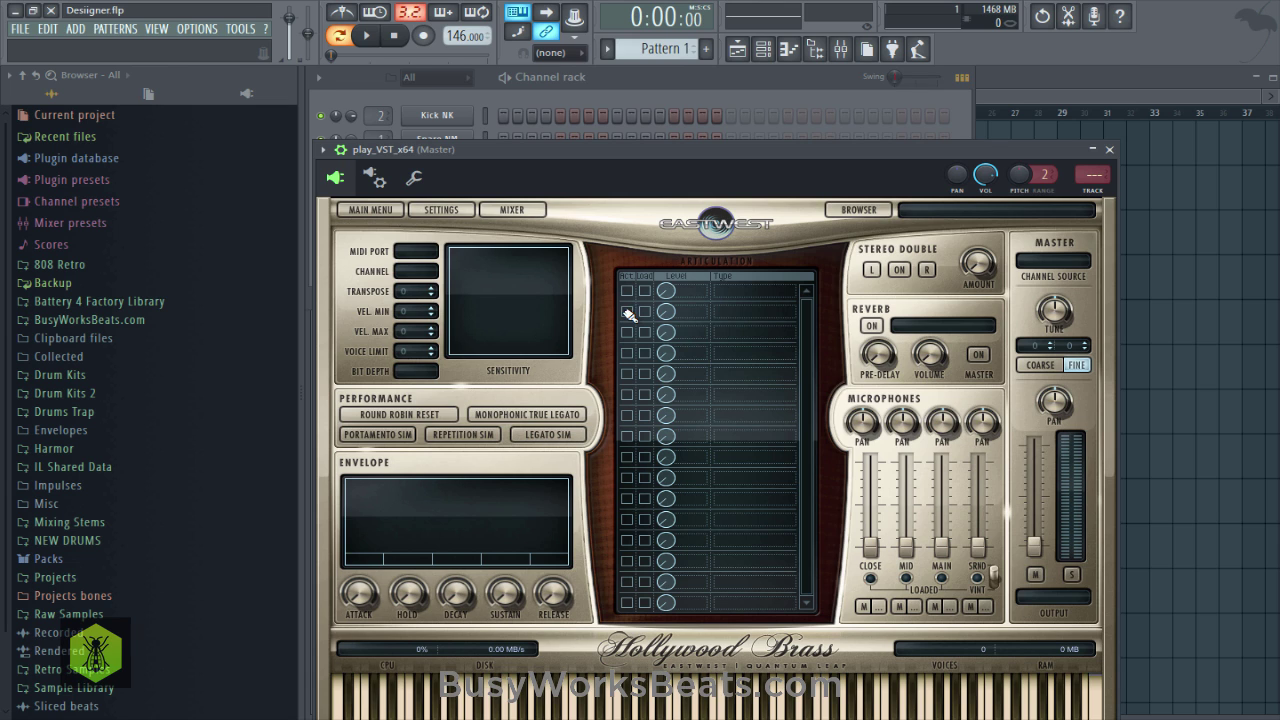
{"action": "left_click", "coordinate": [858, 210]}
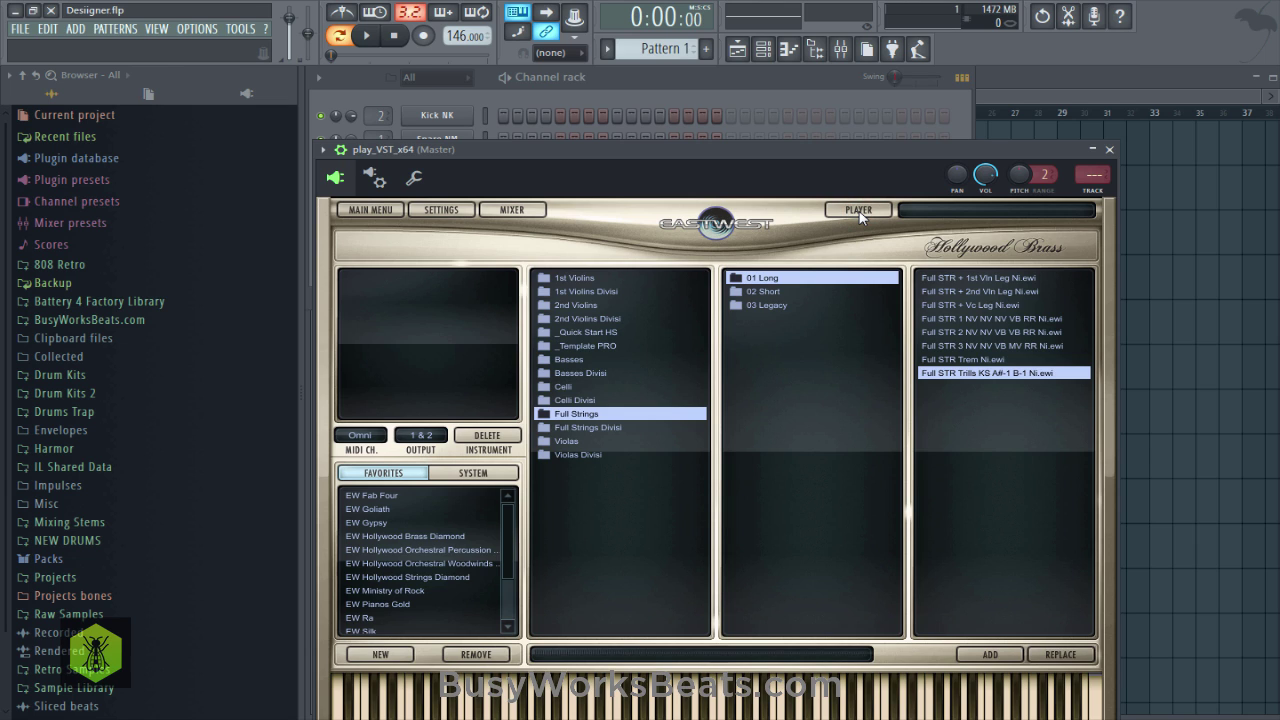
Add reFX Nexus [64bit] as a new channel and search its preset library for "tubular".
{"action": "left_click", "coordinate": [615, 81]}
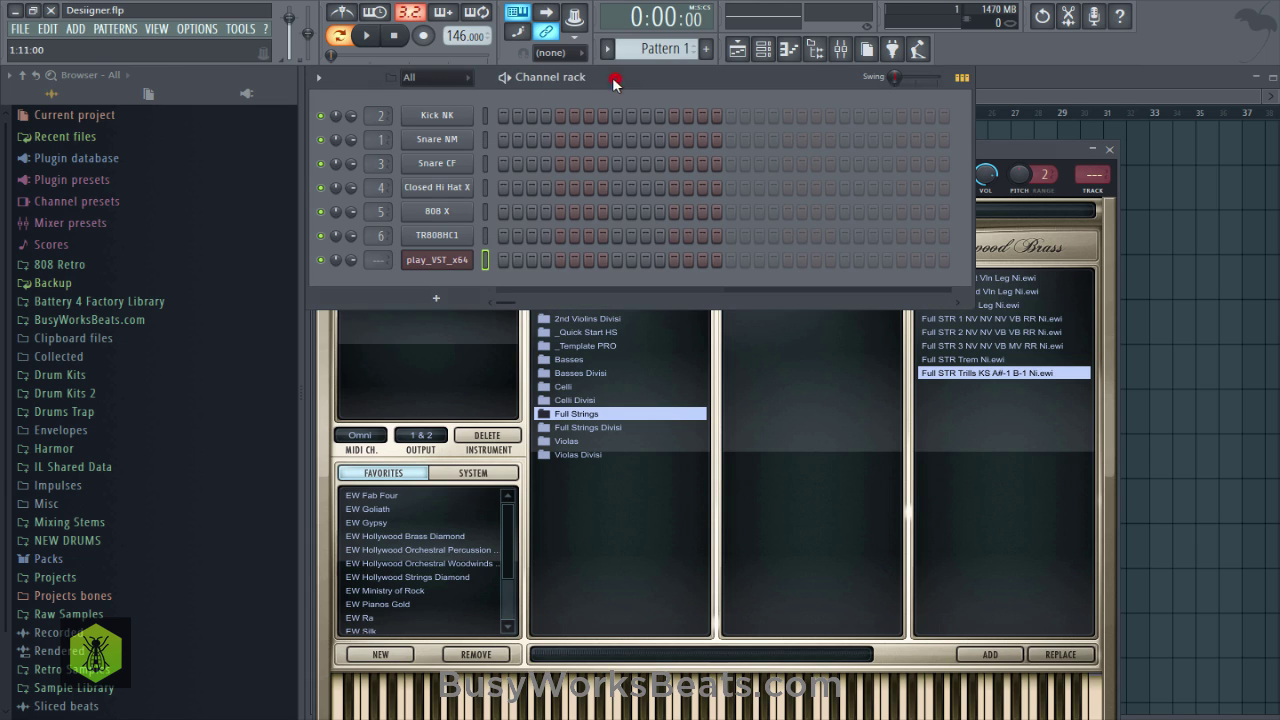
{"action": "left_click", "coordinate": [449, 294]}
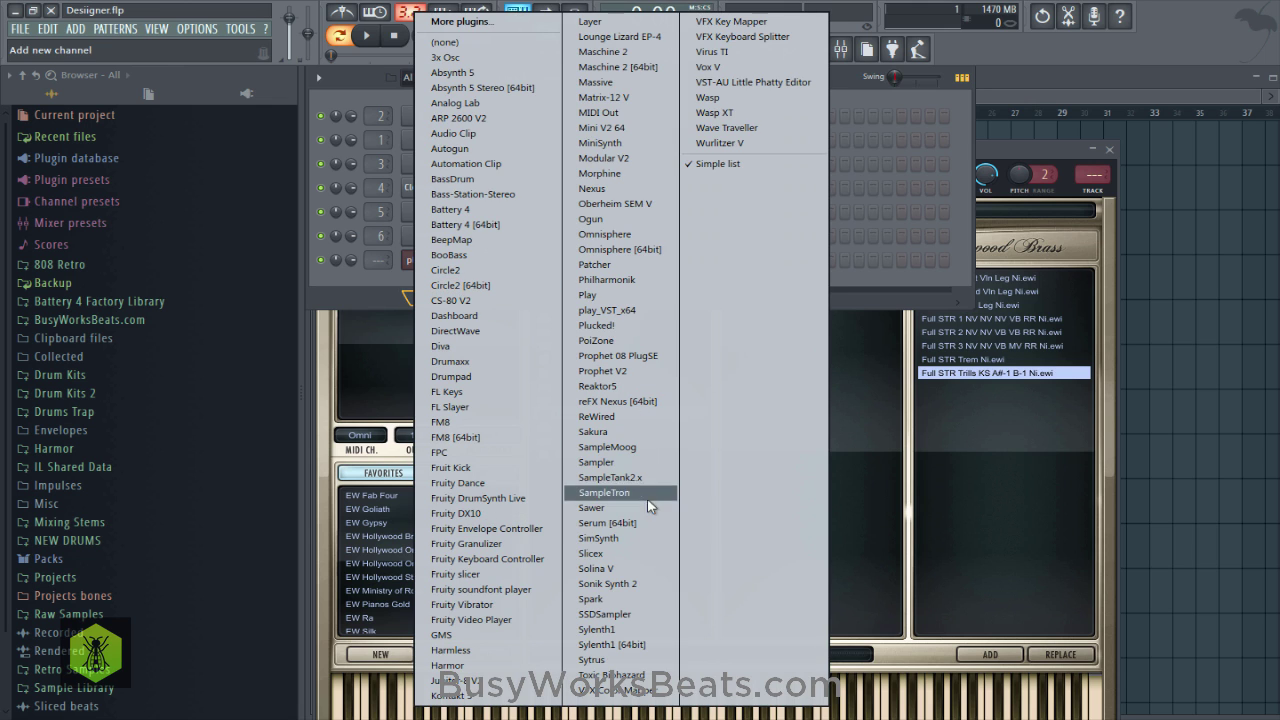
{"action": "left_click", "coordinate": [626, 402]}
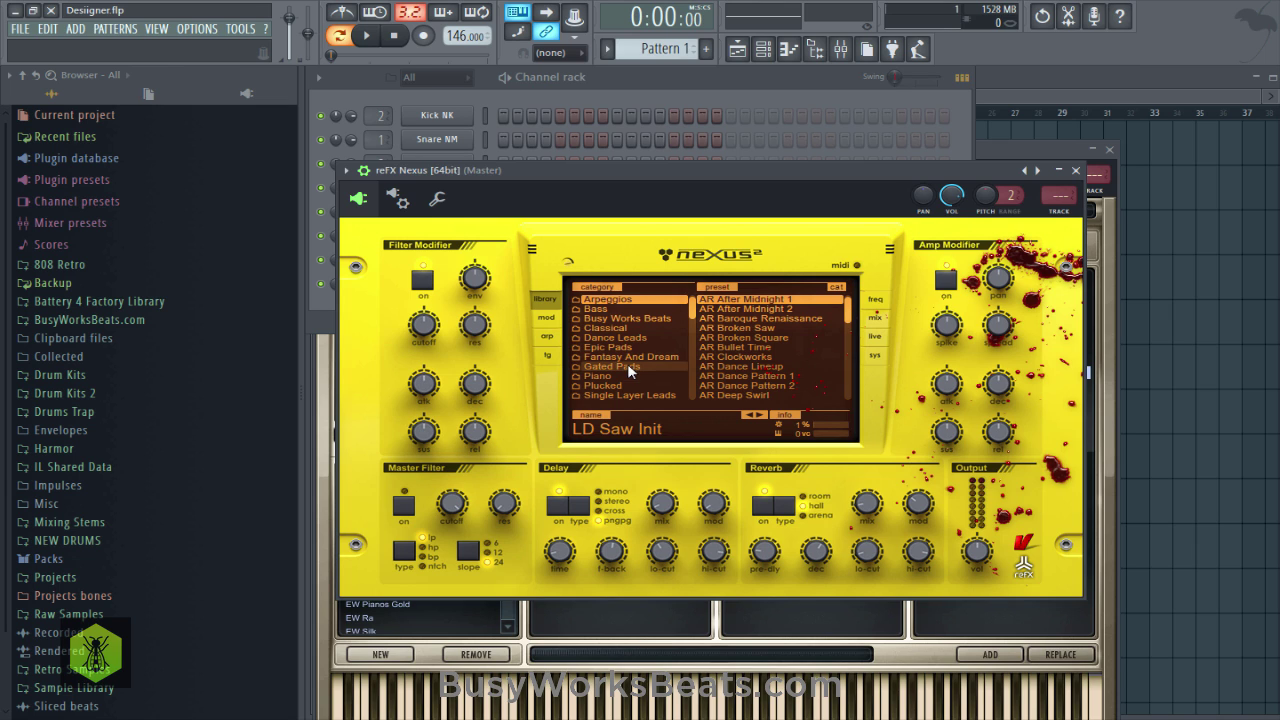
{"action": "right_click", "coordinate": [617, 386]}
{"action": "left_click", "coordinate": [700, 487]}
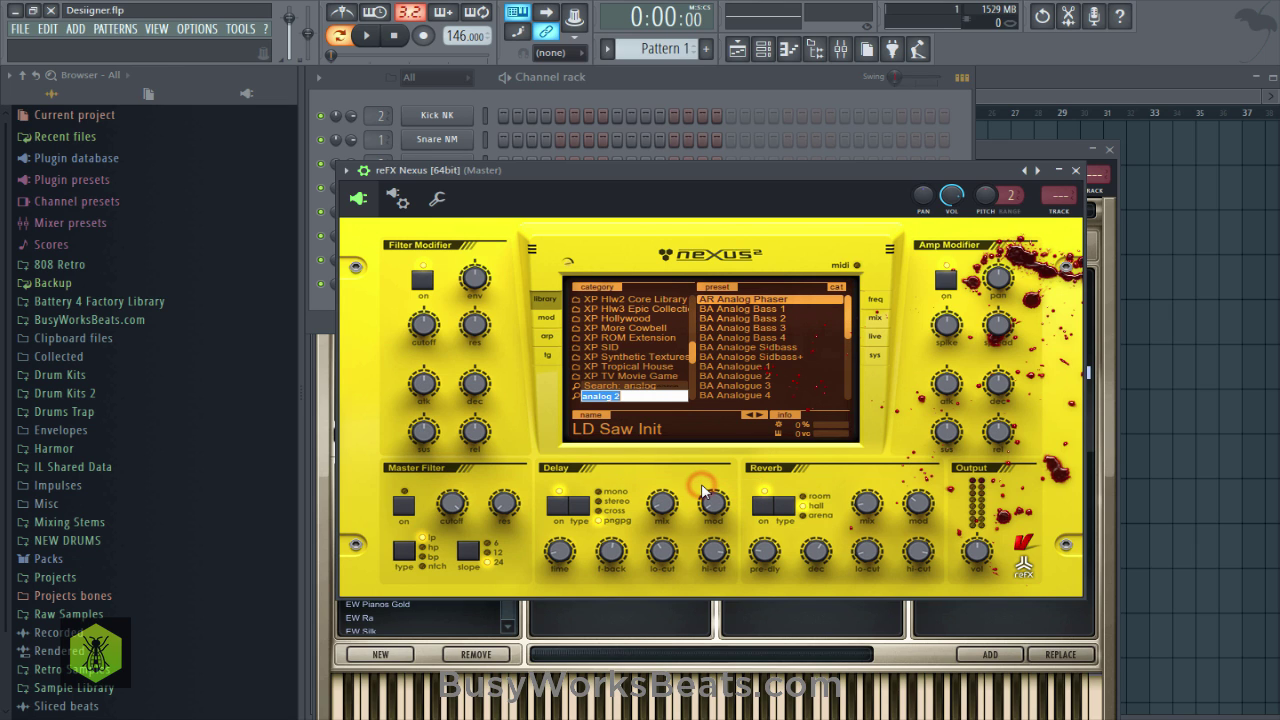
{"action": "type", "text": "tubular"}
{"action": "key", "text": "Return"}
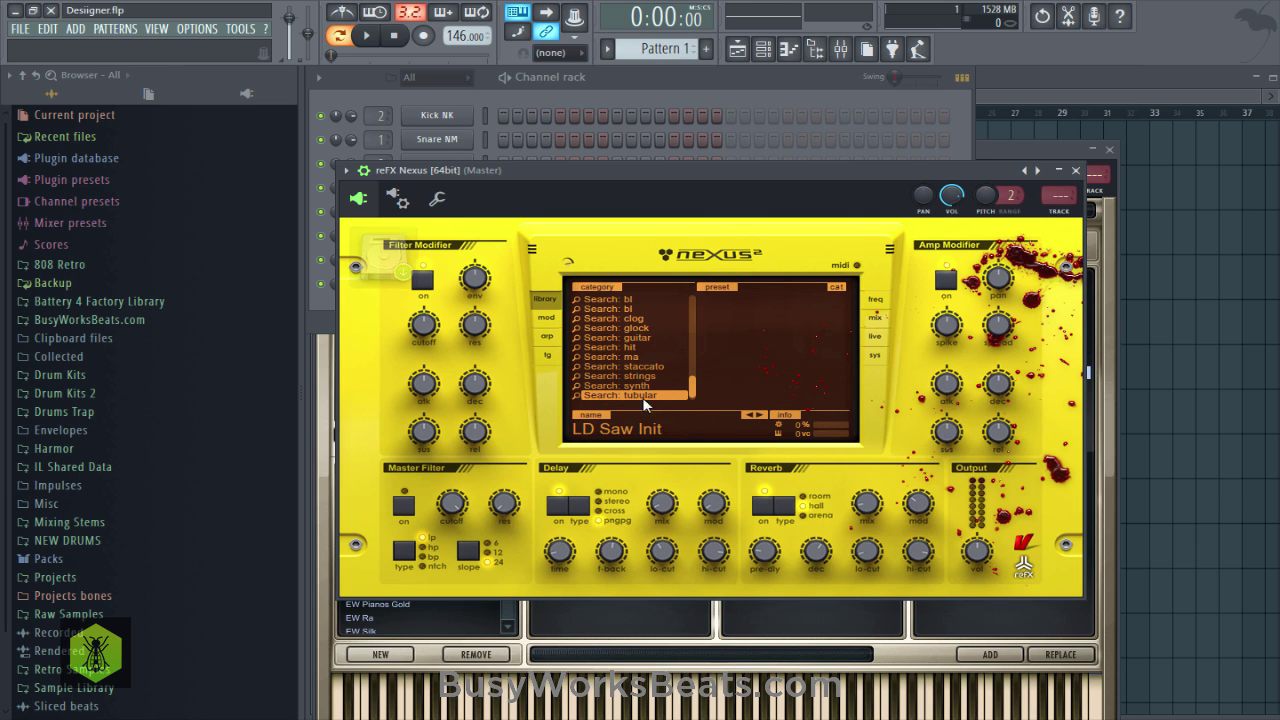
Search the Nexus preset library for "bell" and load the BL Churchbell preset to audition it.
{"action": "right_click", "coordinate": [642, 397]}
{"action": "left_click", "coordinate": [705, 493]}
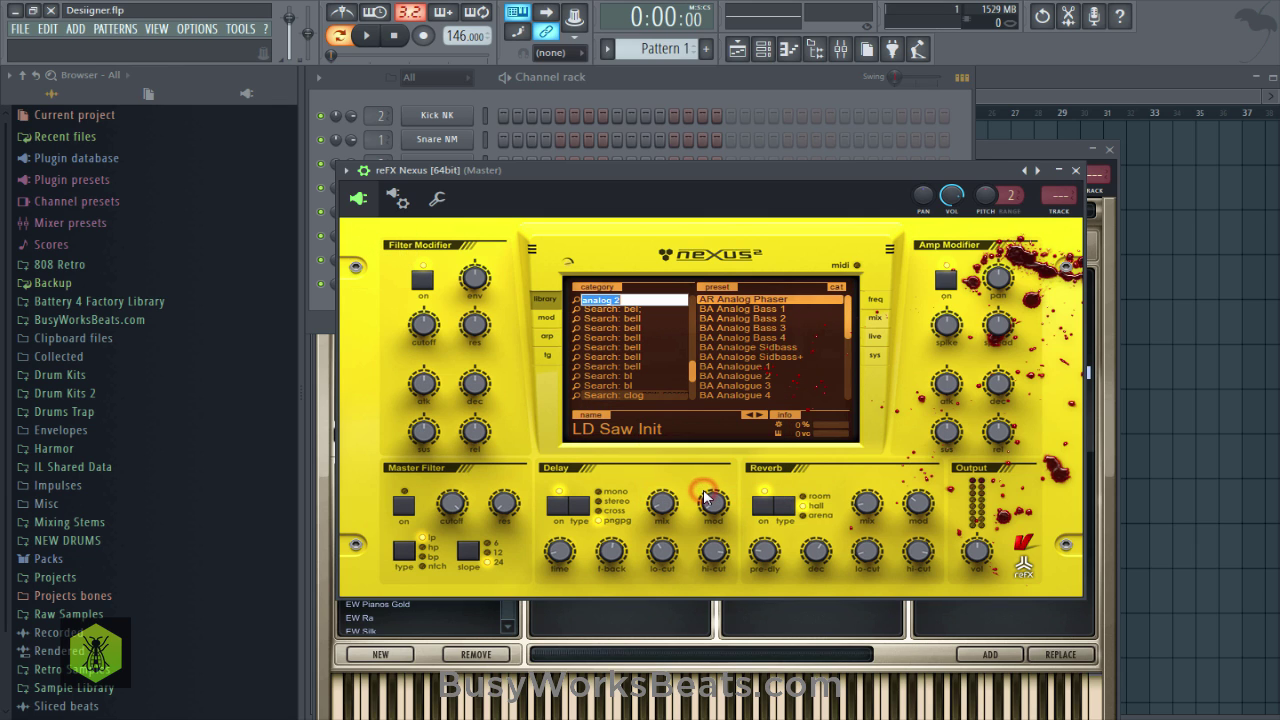
{"action": "type", "text": "bell"}
{"action": "key", "text": "Return"}
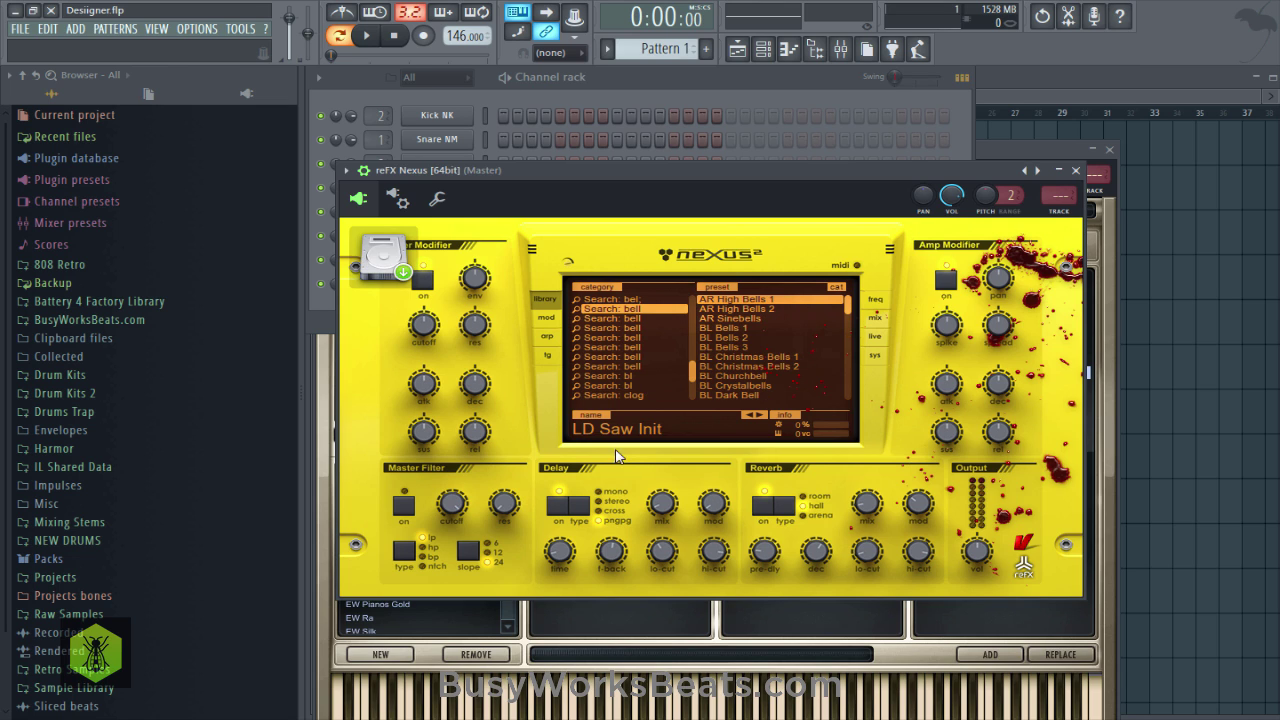
{"action": "scroll", "coordinate": [750, 350], "scroll_direction": "down", "scroll_amount": 2}
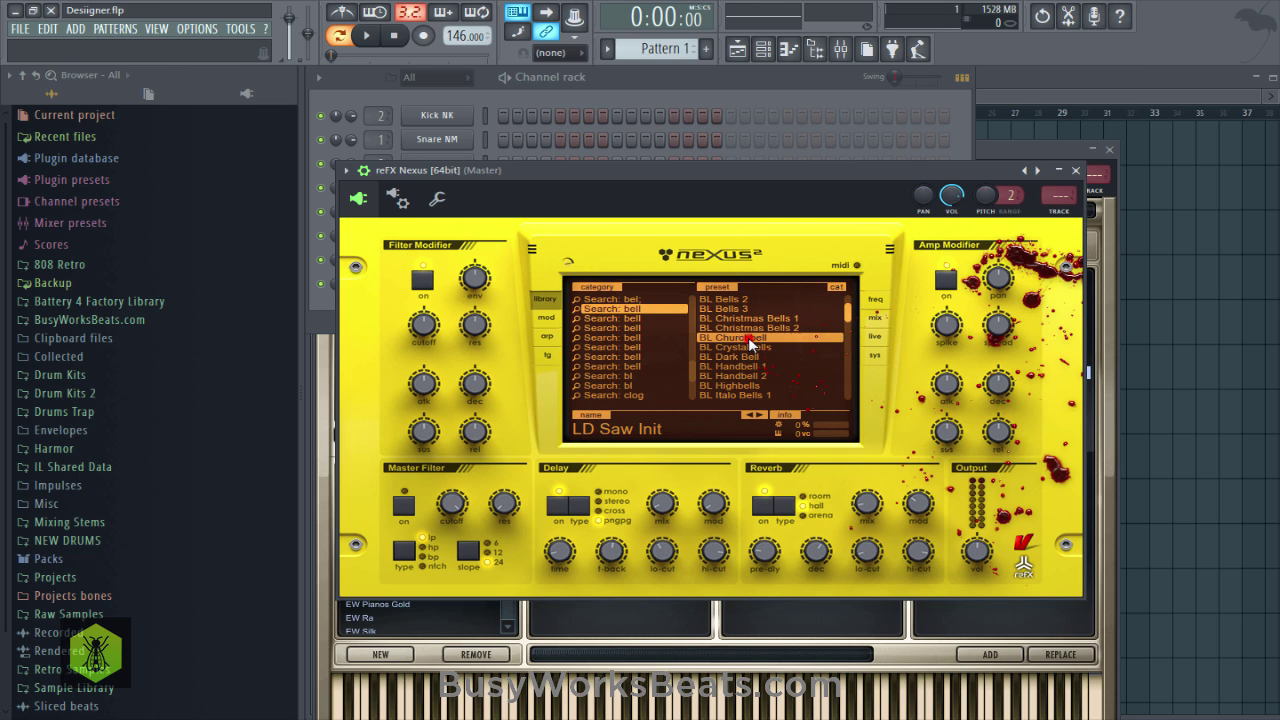
{"action": "left_click", "coordinate": [748, 338]}
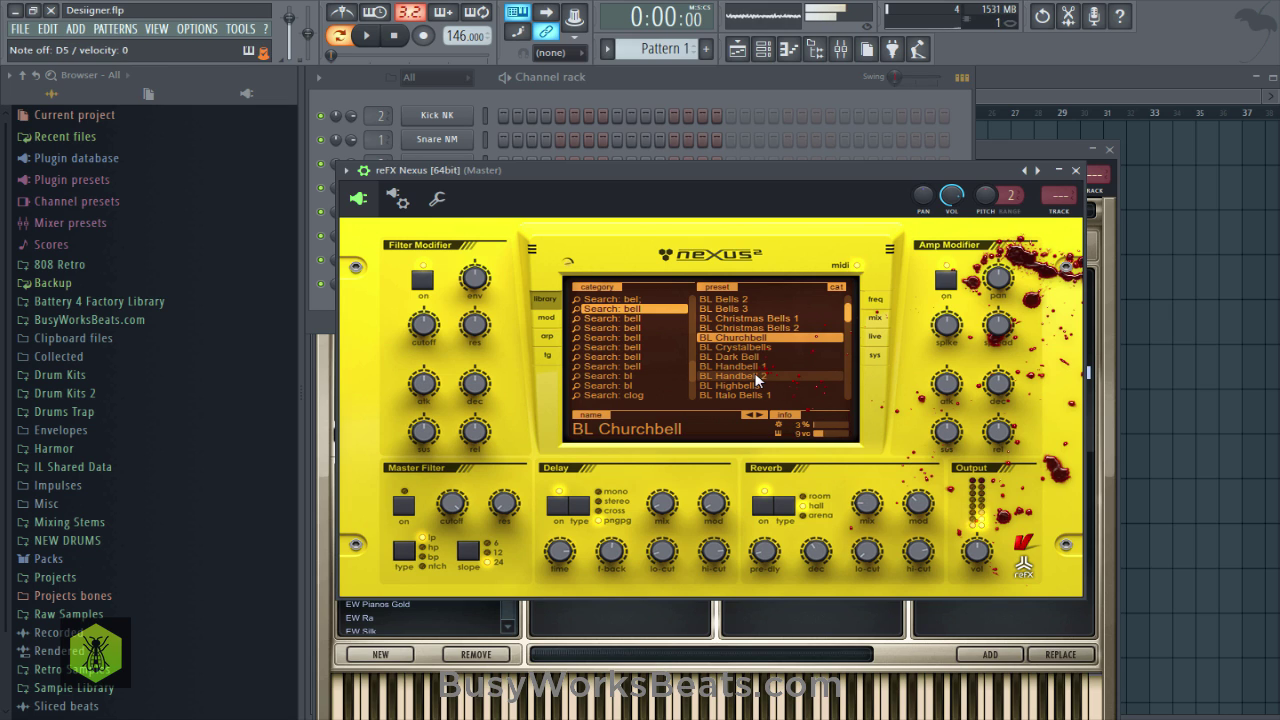
Audition the BL Crystalbells and BL Marimba Bells presets, and load BL Warm Bells.
{"action": "scroll", "coordinate": [753, 367], "scroll_direction": "down", "scroll_amount": 2}
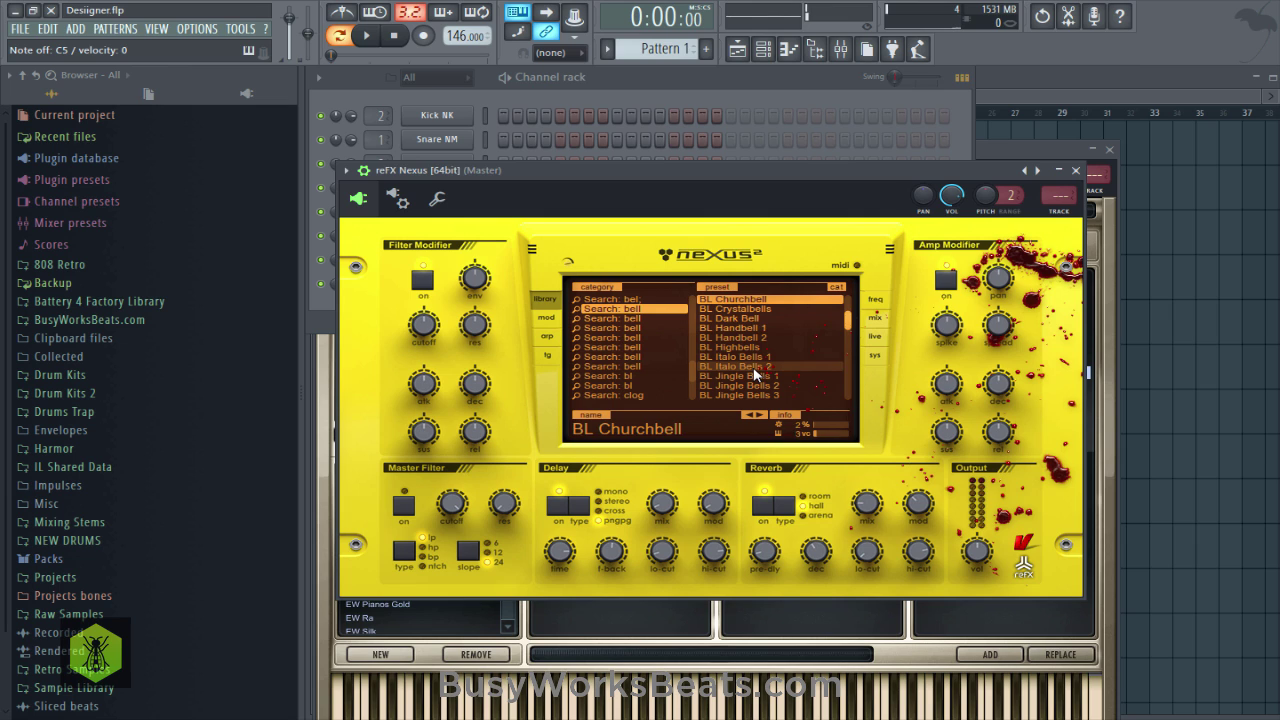
{"action": "left_click", "coordinate": [746, 309]}
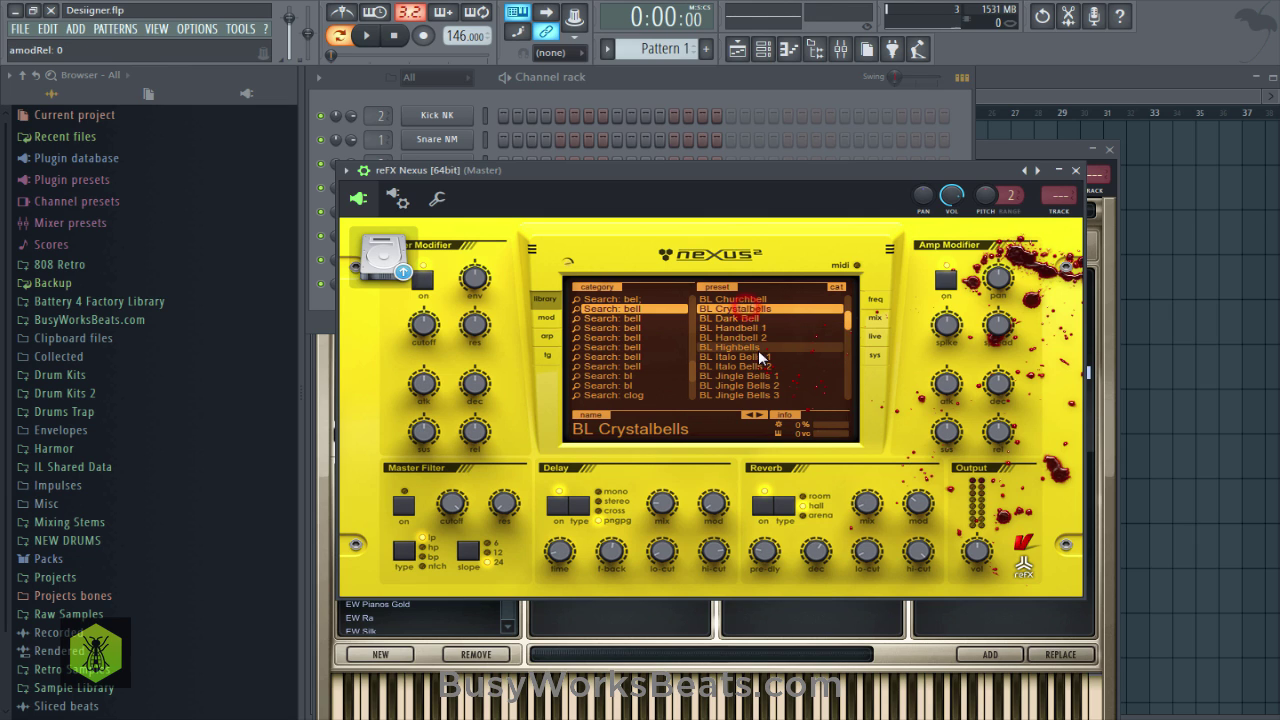
{"action": "scroll", "coordinate": [758, 350], "scroll_direction": "down", "scroll_amount": 4}
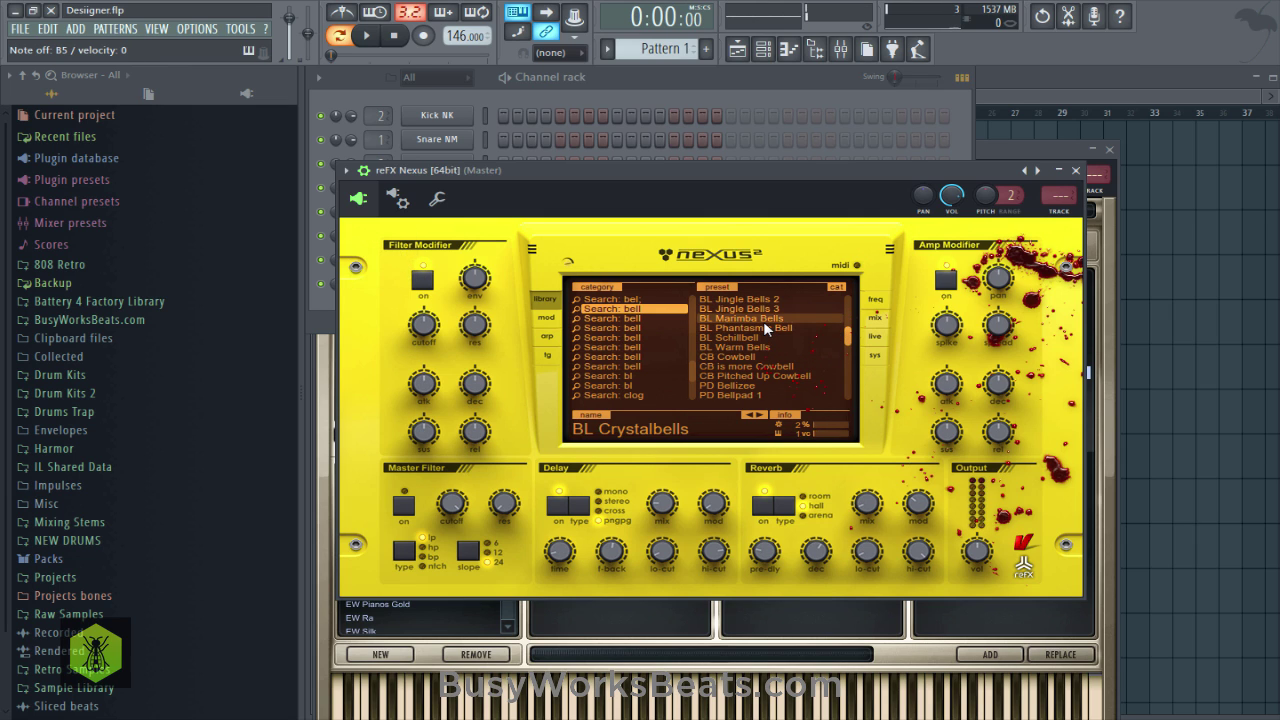
{"action": "left_click", "coordinate": [763, 319]}
{"action": "left_click", "coordinate": [786, 349]}
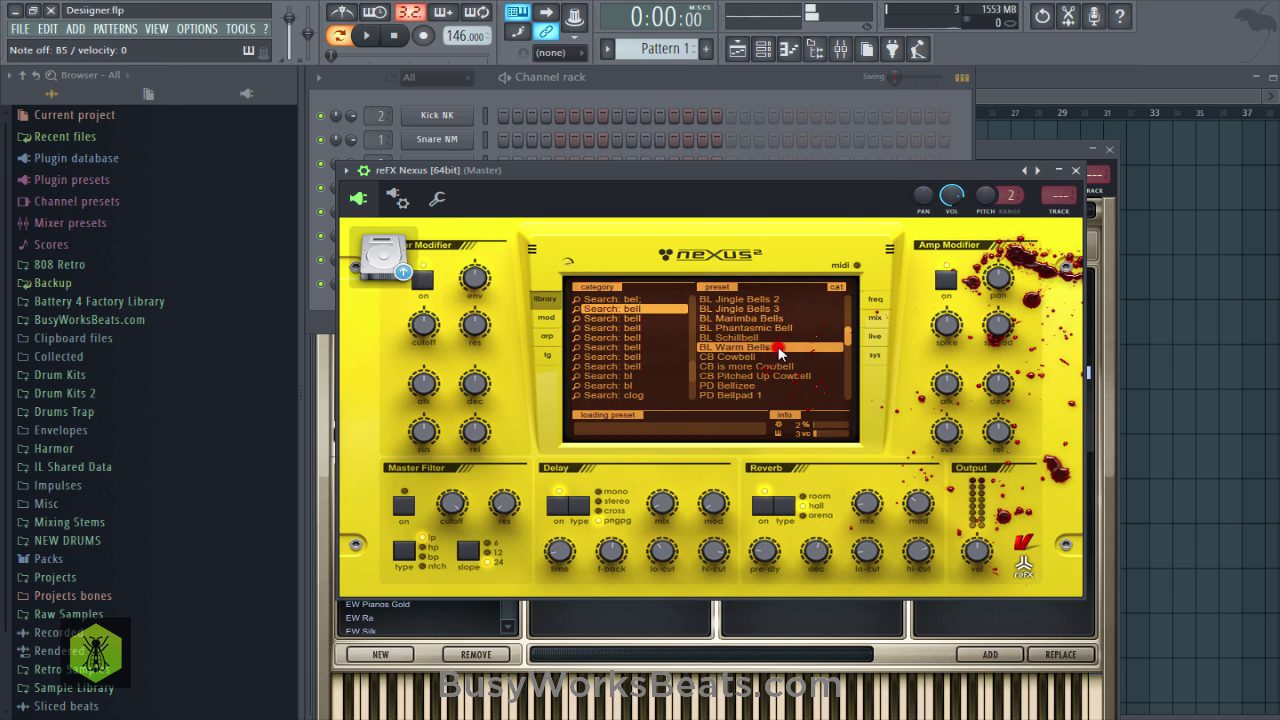
Audition the SY Bellcluster preset from the Nexus bell search results.
{"action": "scroll", "coordinate": [788, 366], "scroll_direction": "down", "scroll_amount": 6}
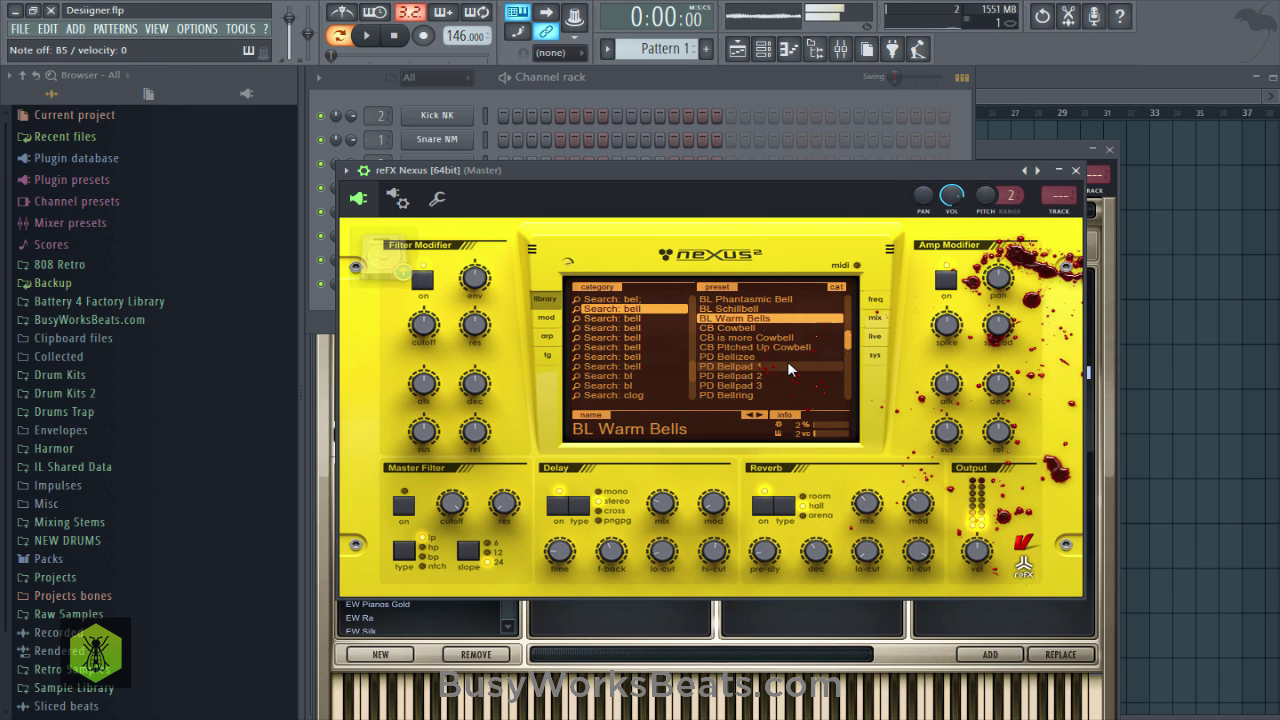
{"action": "scroll", "coordinate": [788, 368], "scroll_direction": "down", "scroll_amount": 3}
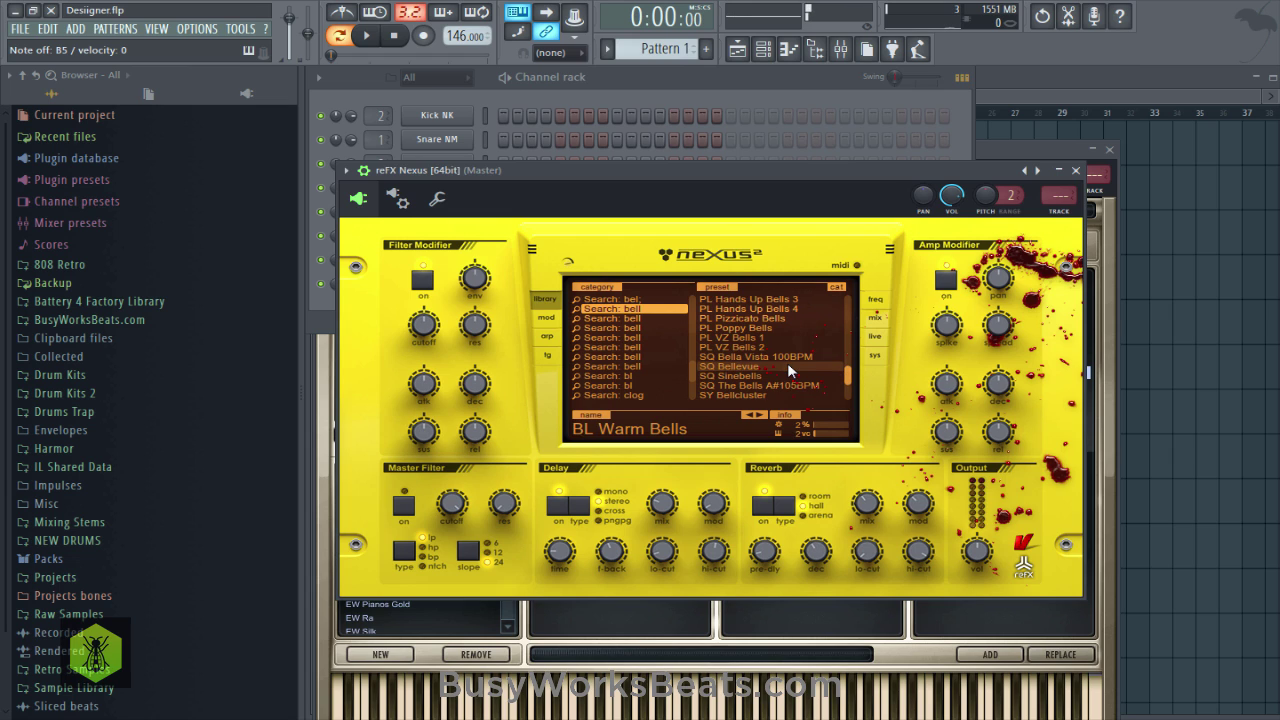
{"action": "scroll", "coordinate": [790, 370], "scroll_direction": "down", "scroll_amount": 1}
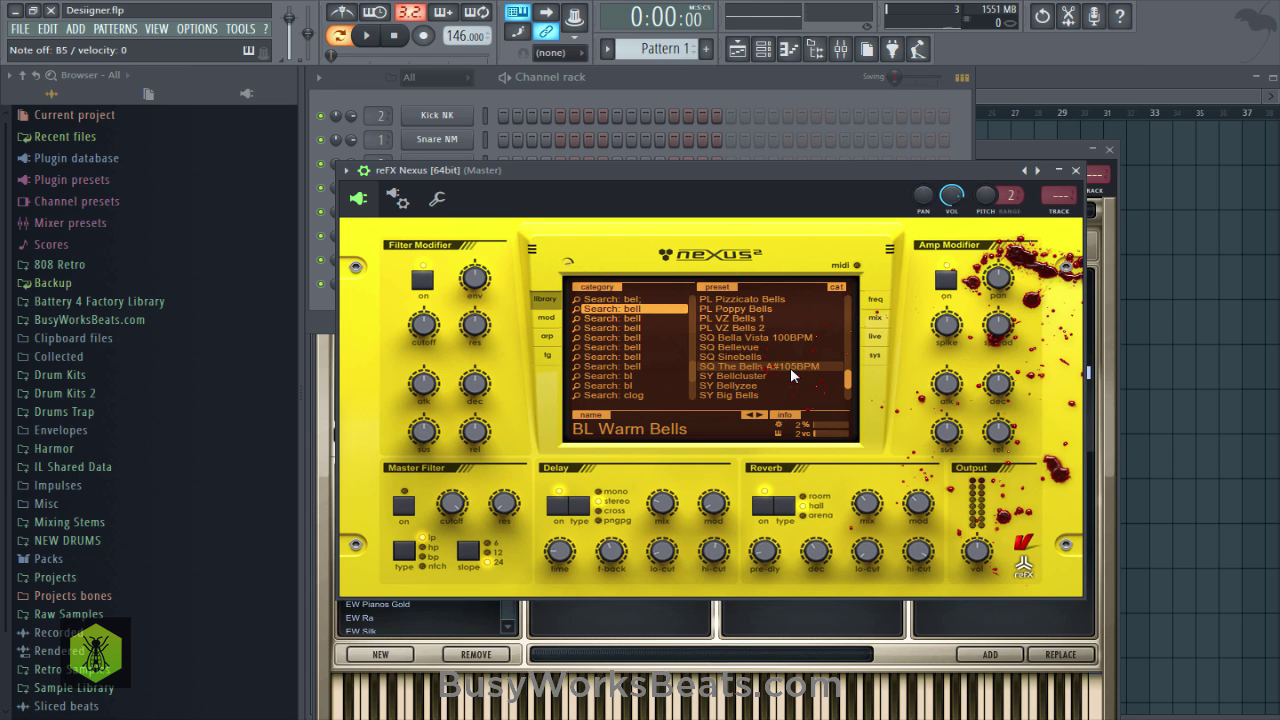
{"action": "scroll", "coordinate": [783, 352], "scroll_direction": "down", "scroll_amount": 3}
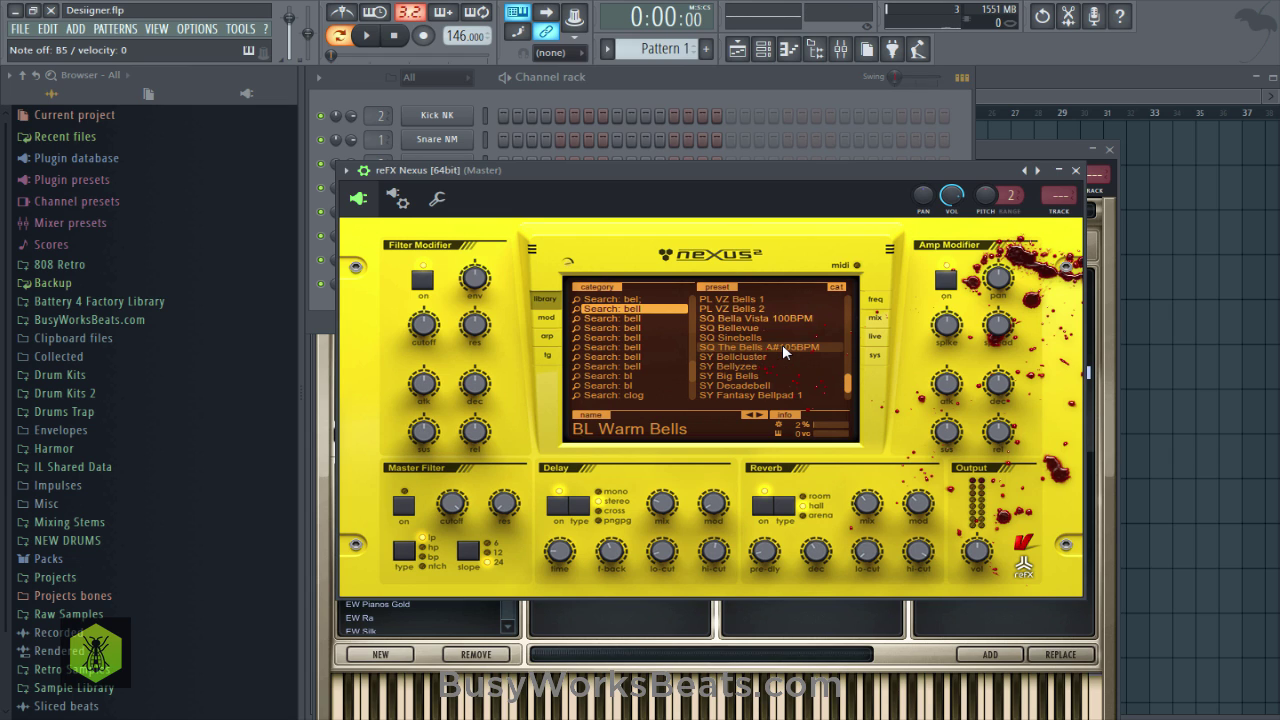
{"action": "scroll", "coordinate": [782, 350], "scroll_direction": "up", "scroll_amount": 3}
{"action": "left_click", "coordinate": [786, 377]}
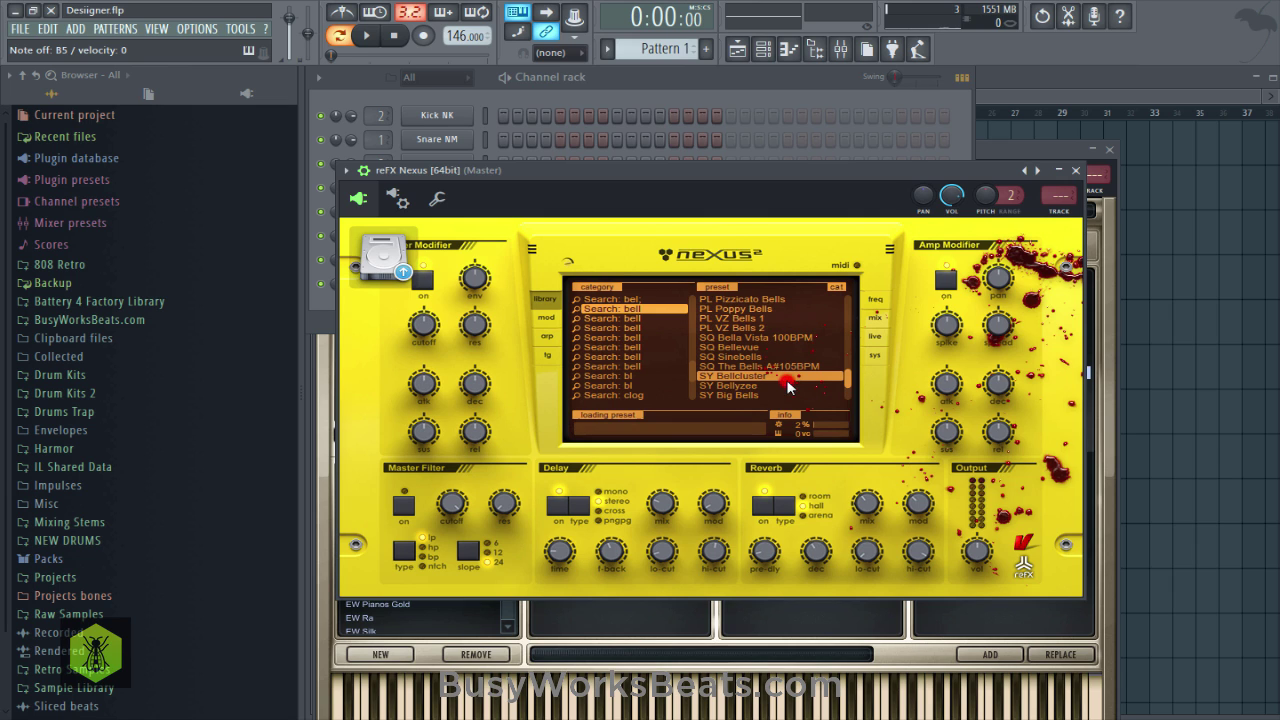
Load the PL FM Bells preset in Nexus and audition it.
{"action": "scroll", "coordinate": [786, 380], "scroll_direction": "up", "scroll_amount": 6}
{"action": "left_click", "coordinate": [760, 357]}
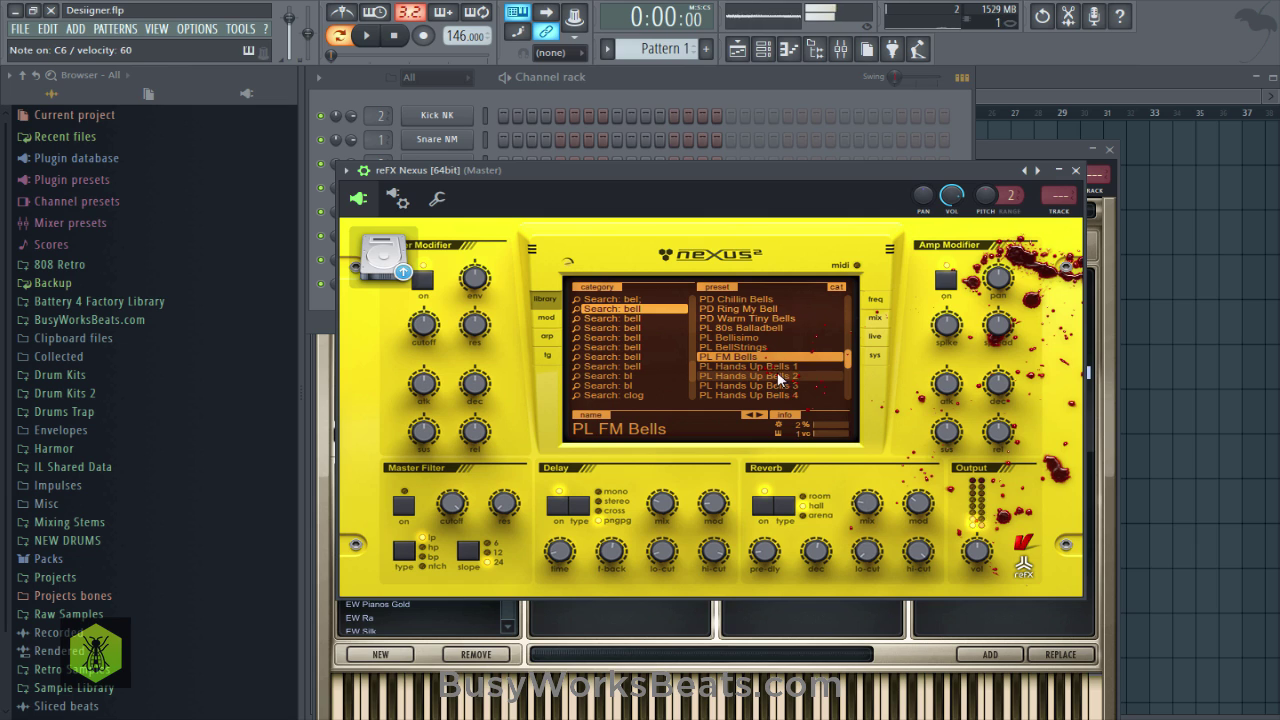
{"action": "scroll", "coordinate": [762, 362], "scroll_direction": "up", "scroll_amount": 2}
{"action": "scroll", "coordinate": [759, 363], "scroll_direction": "down", "scroll_amount": 1}
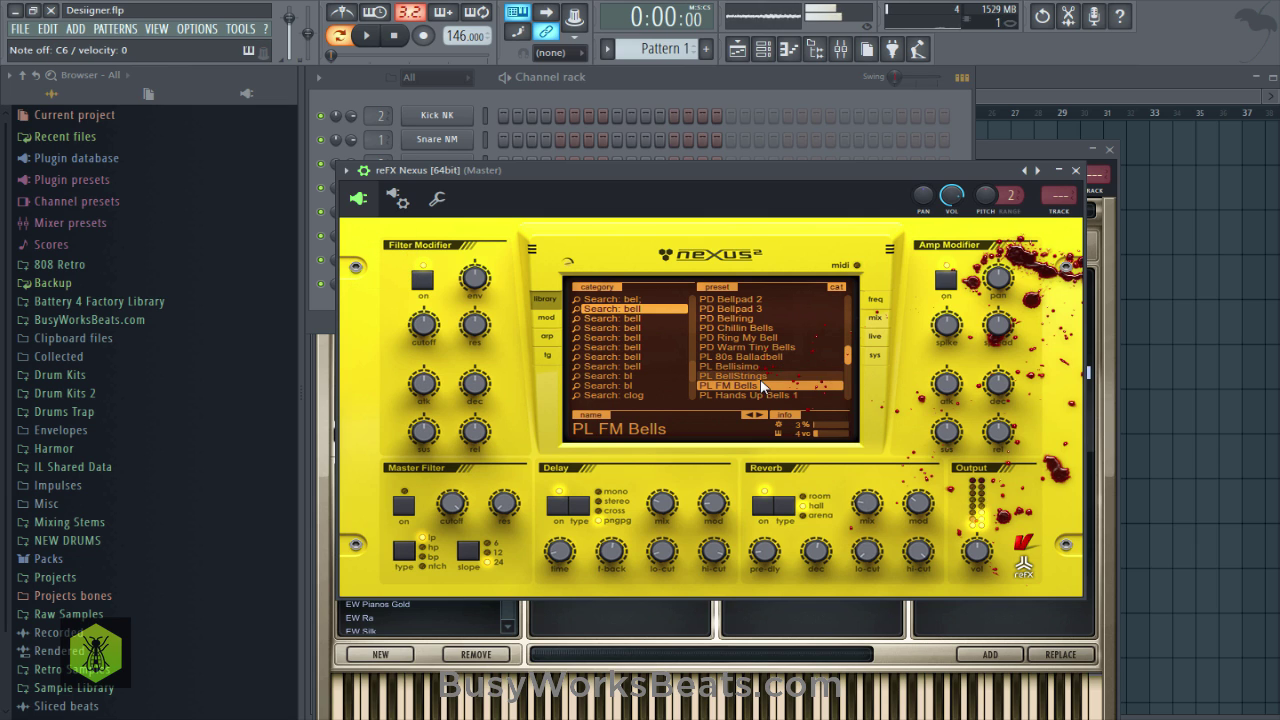
{"action": "scroll", "coordinate": [759, 380], "scroll_direction": "up", "scroll_amount": 4}
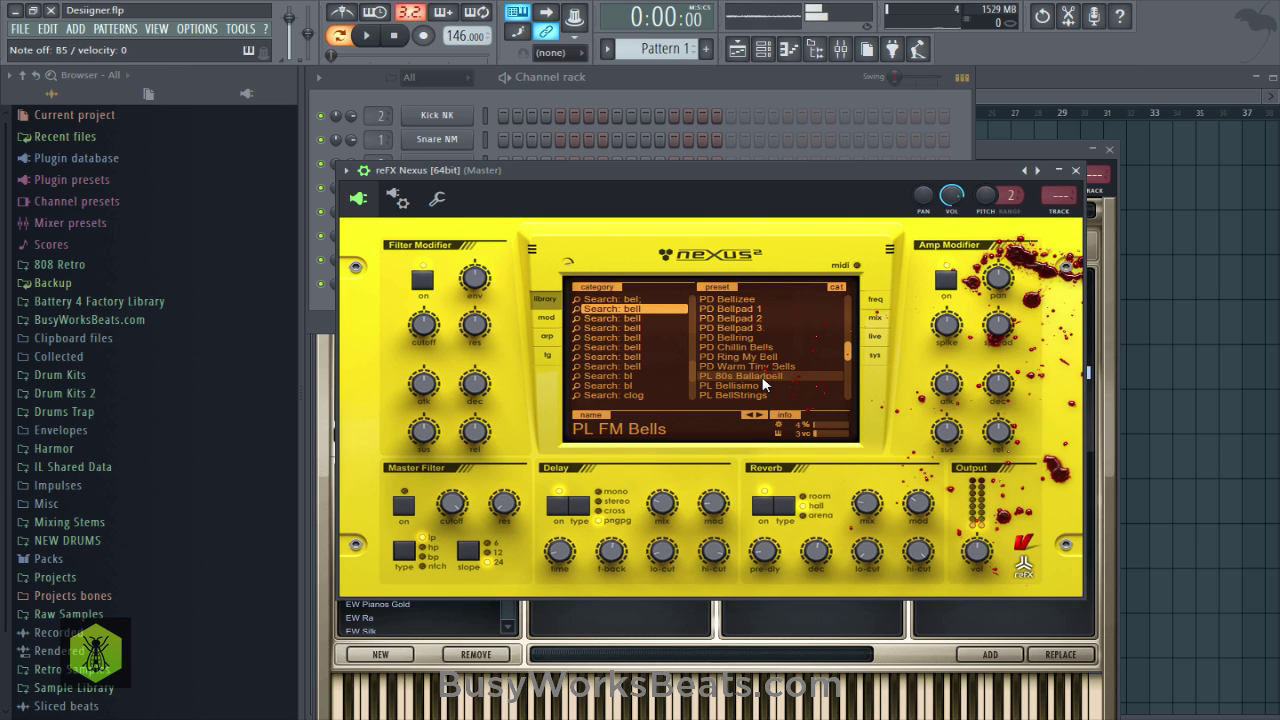
Clone the reFX Nexus [64bit] channel in the channel rack.
{"action": "left_click", "coordinate": [623, 97]}
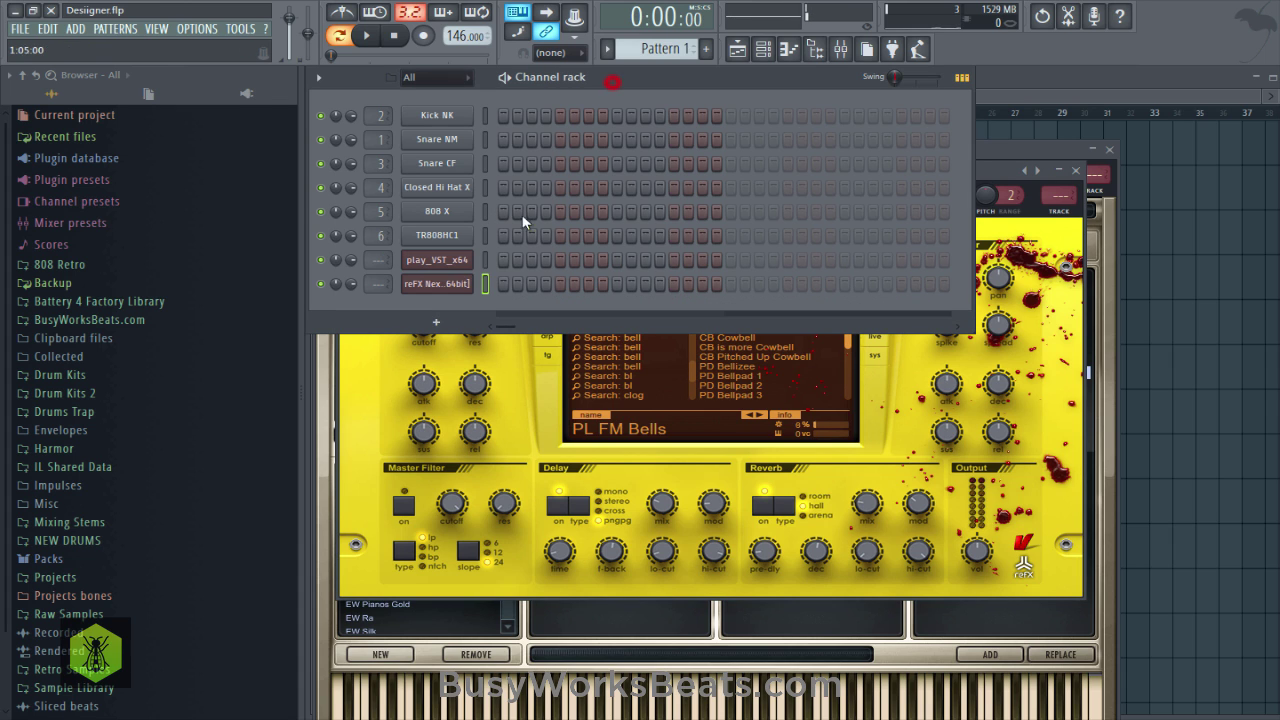
{"action": "right_click", "coordinate": [453, 285]}
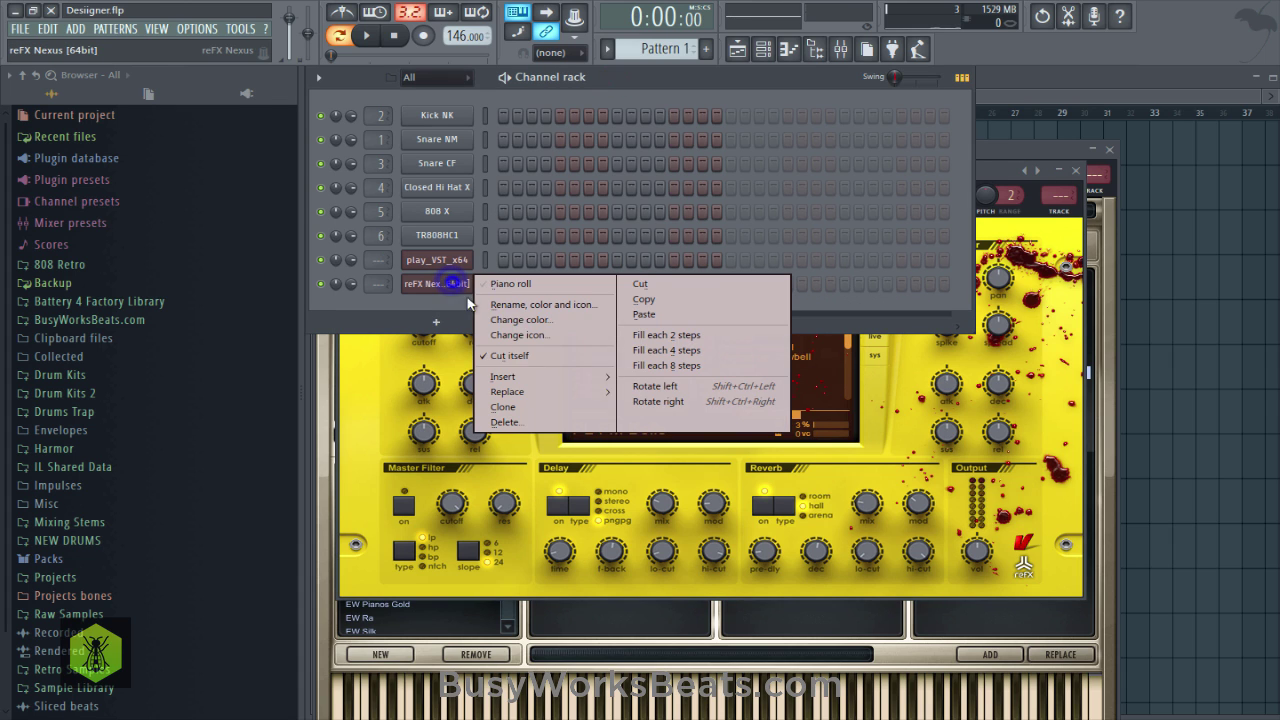
{"action": "left_click", "coordinate": [512, 407]}
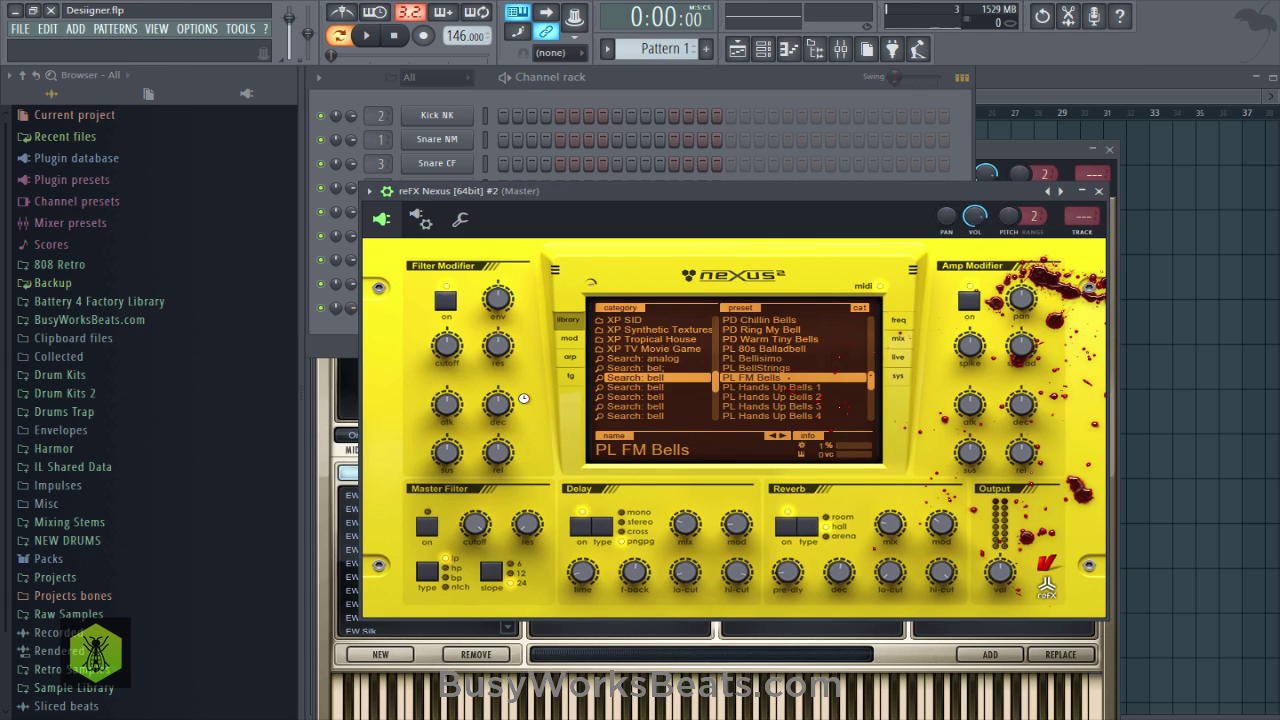
Load the BL Churchbell preset in the cloned Nexus instance.
{"action": "scroll", "coordinate": [784, 375], "scroll_direction": "up", "scroll_amount": 5}
{"action": "scroll", "coordinate": [784, 373], "scroll_direction": "up", "scroll_amount": 8}
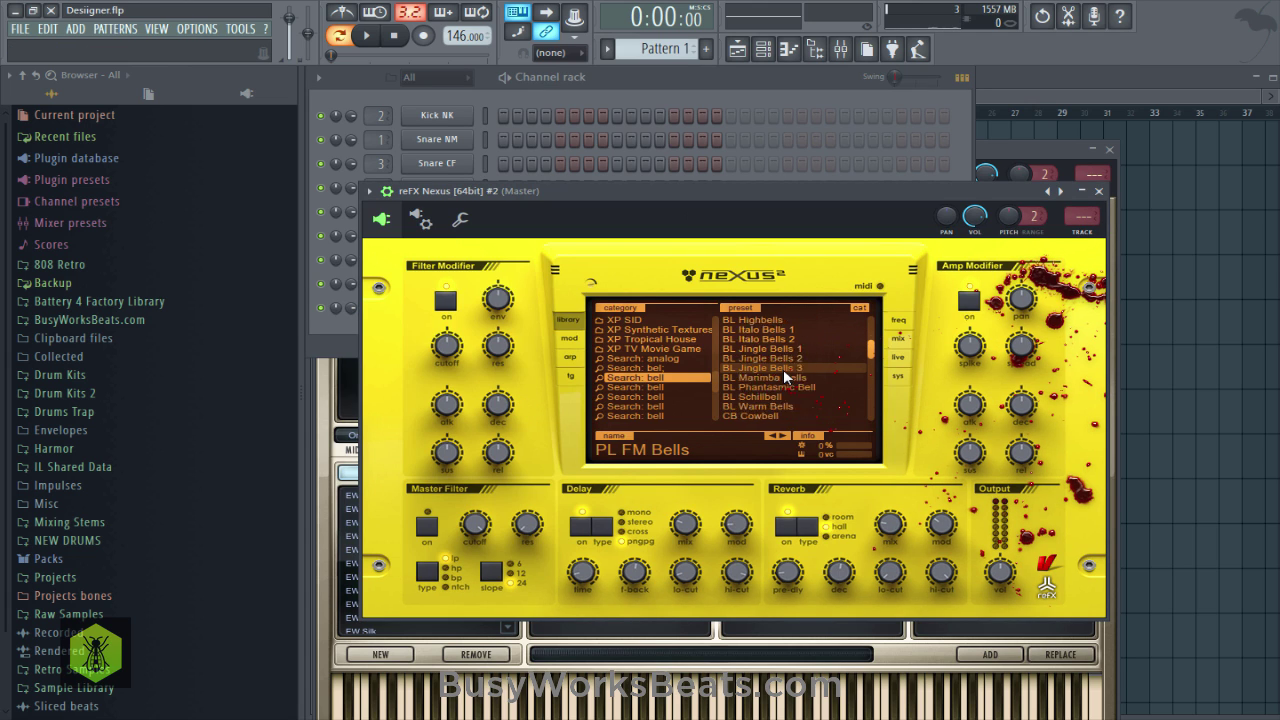
{"action": "scroll", "coordinate": [784, 371], "scroll_direction": "down", "scroll_amount": 2}
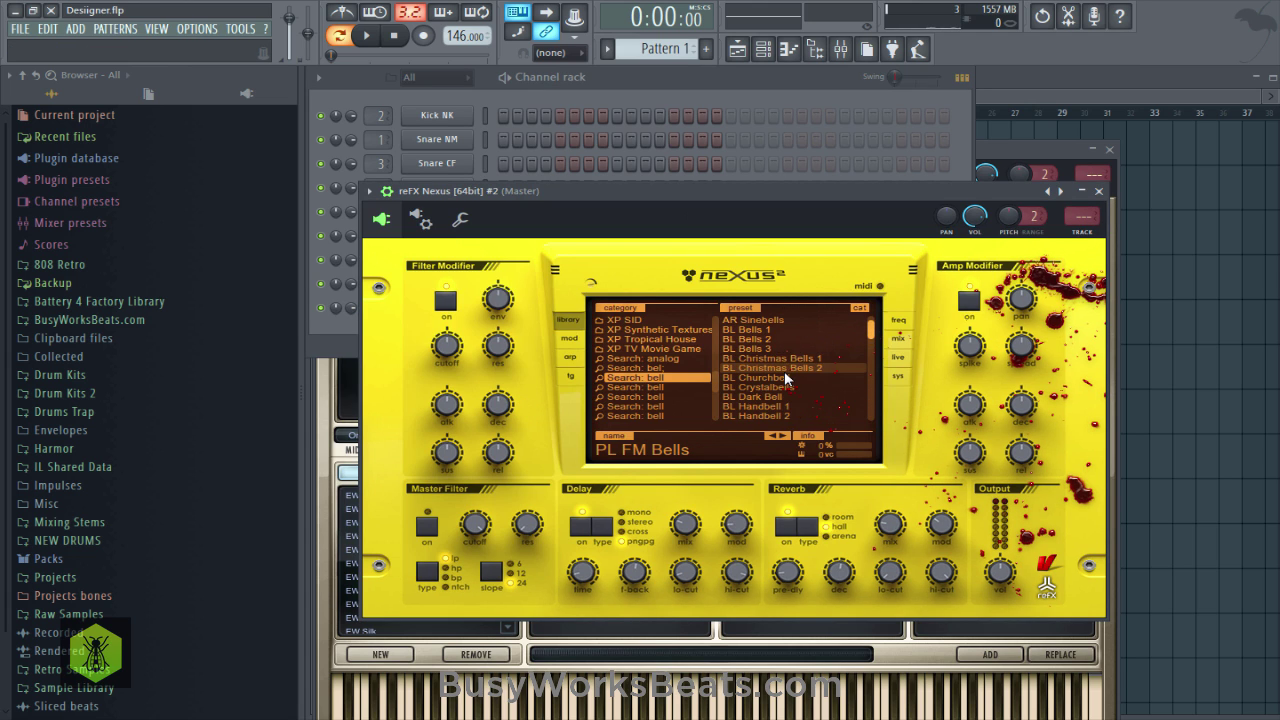
{"action": "scroll", "coordinate": [783, 363], "scroll_direction": "up", "scroll_amount": 2}
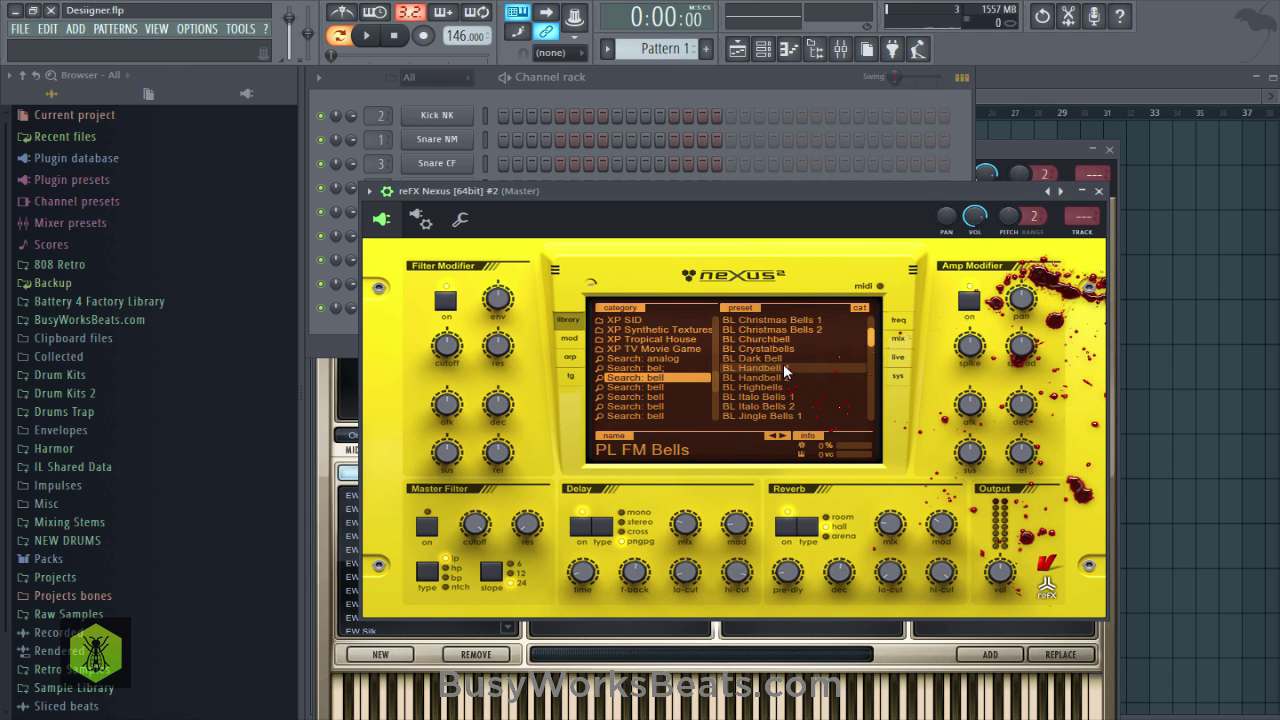
{"action": "left_click", "coordinate": [781, 338]}
Open the play_VST_x64 channel and load Crotales Soft.ewi from the Metals folder of EW Hollywood Orchestral Percussion.
{"action": "left_click", "coordinate": [578, 100]}
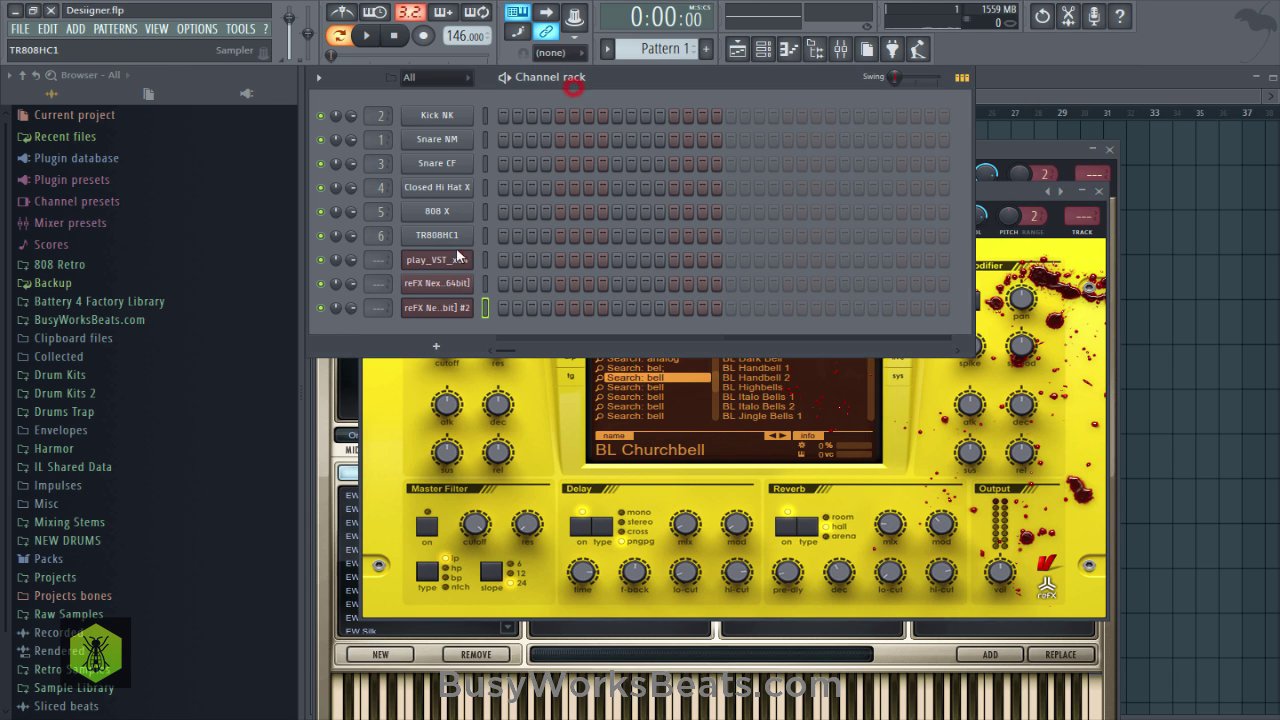
{"action": "left_click", "coordinate": [457, 265]}
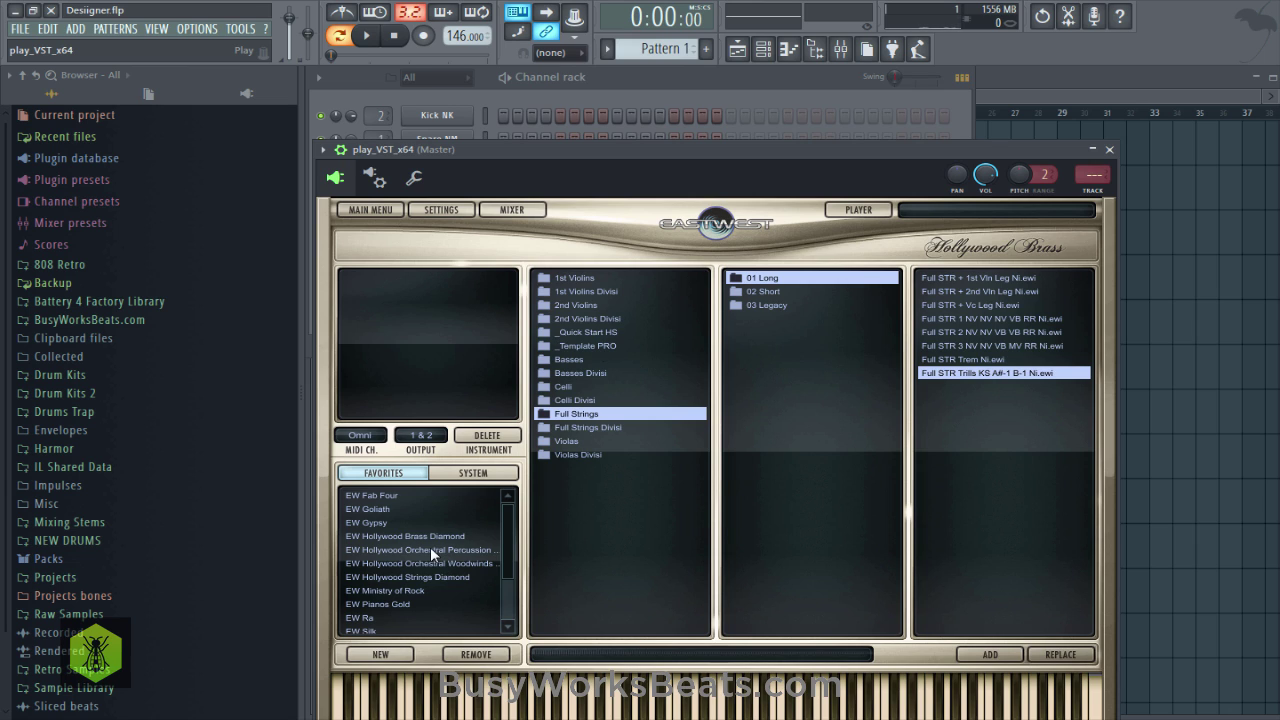
{"action": "left_click", "coordinate": [430, 549]}
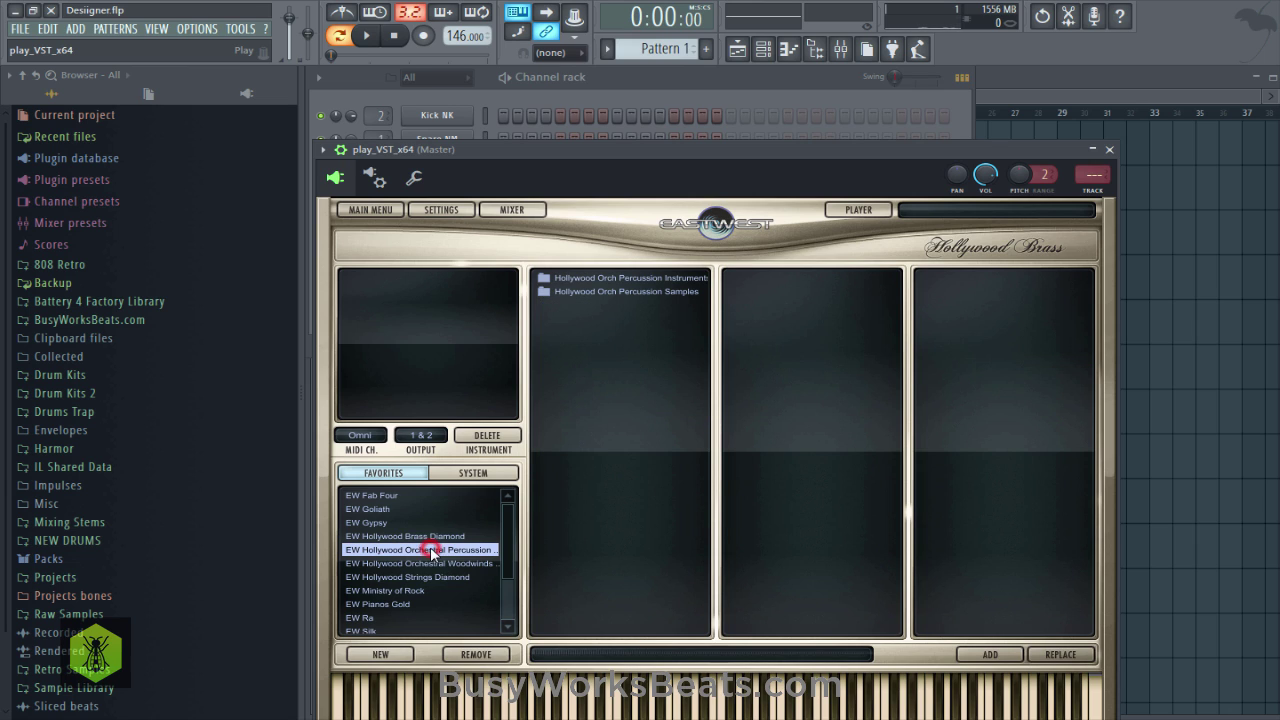
{"action": "left_click", "coordinate": [624, 279]}
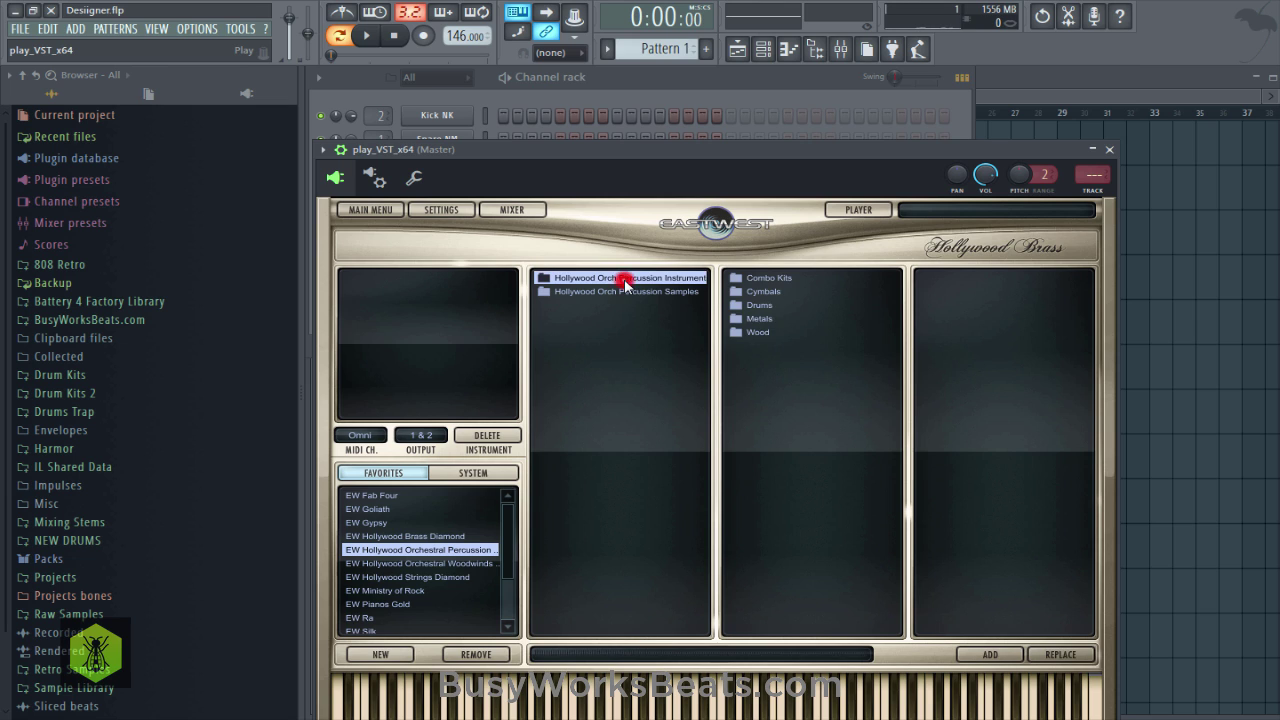
{"action": "left_click", "coordinate": [771, 318]}
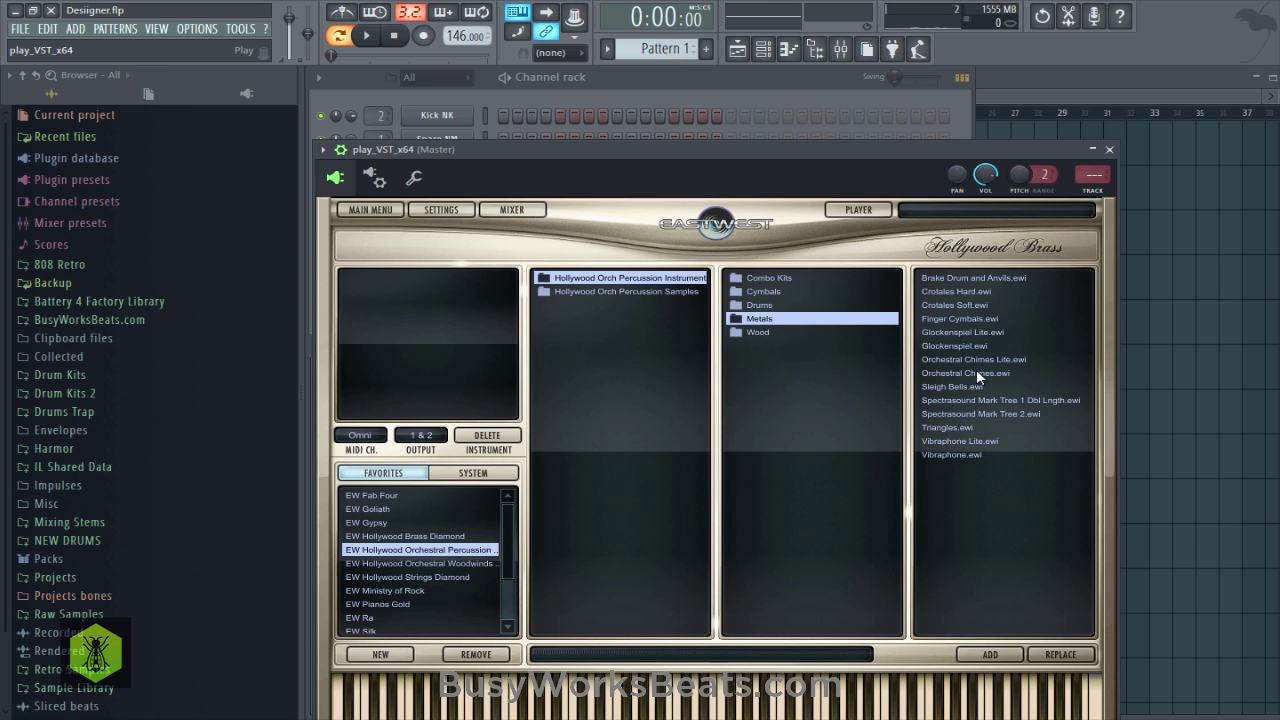
{"action": "left_click", "coordinate": [955, 305]}
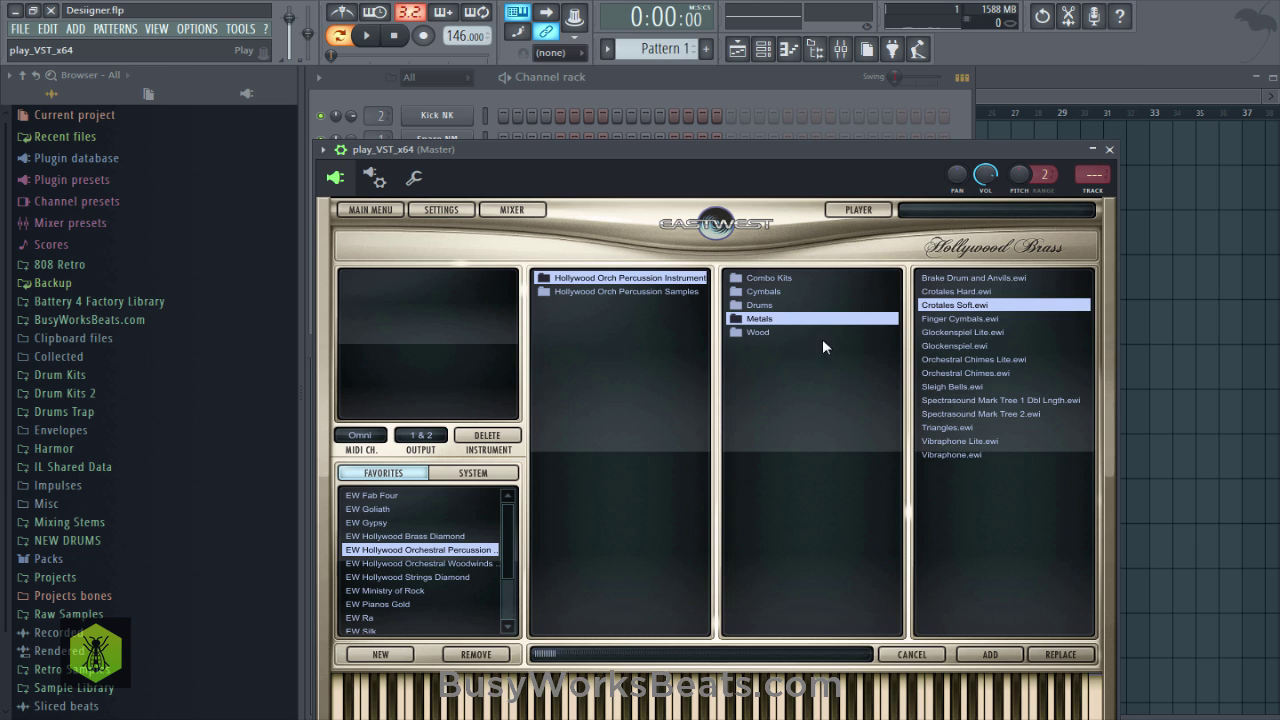
{"action": "left_click", "coordinate": [773, 295]}
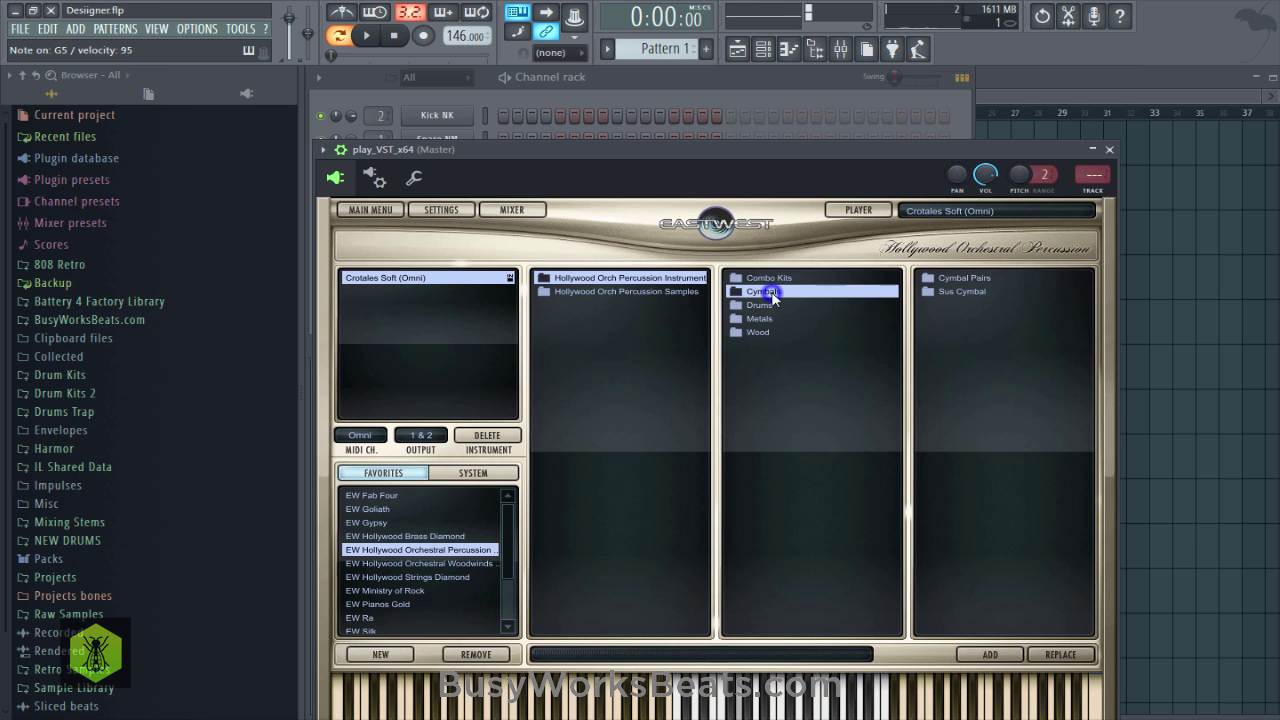
{"action": "left_click", "coordinate": [962, 279]}
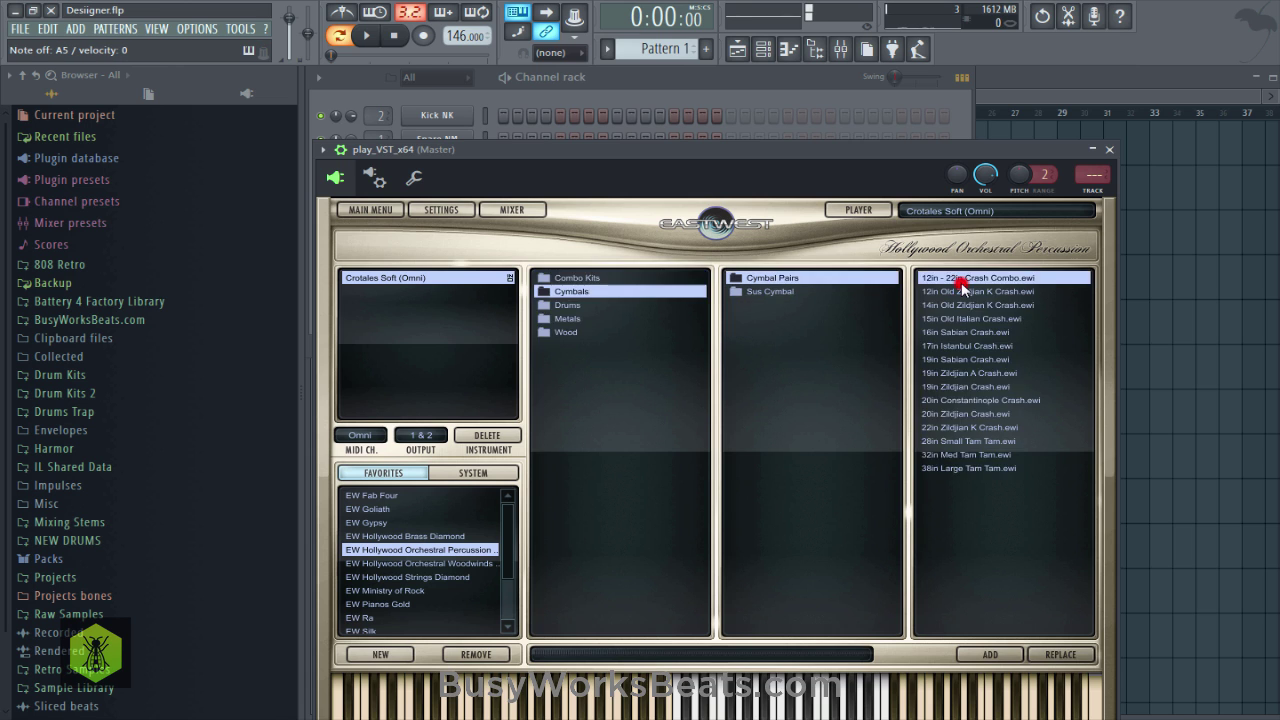
{"action": "double_click", "coordinate": [962, 280]}
{"action": "left_click", "coordinate": [898, 497]}
Browse the Hollywood Orch Percussion instrument and sample folders for another percussion sound.
{"action": "left_click", "coordinate": [566, 279]}
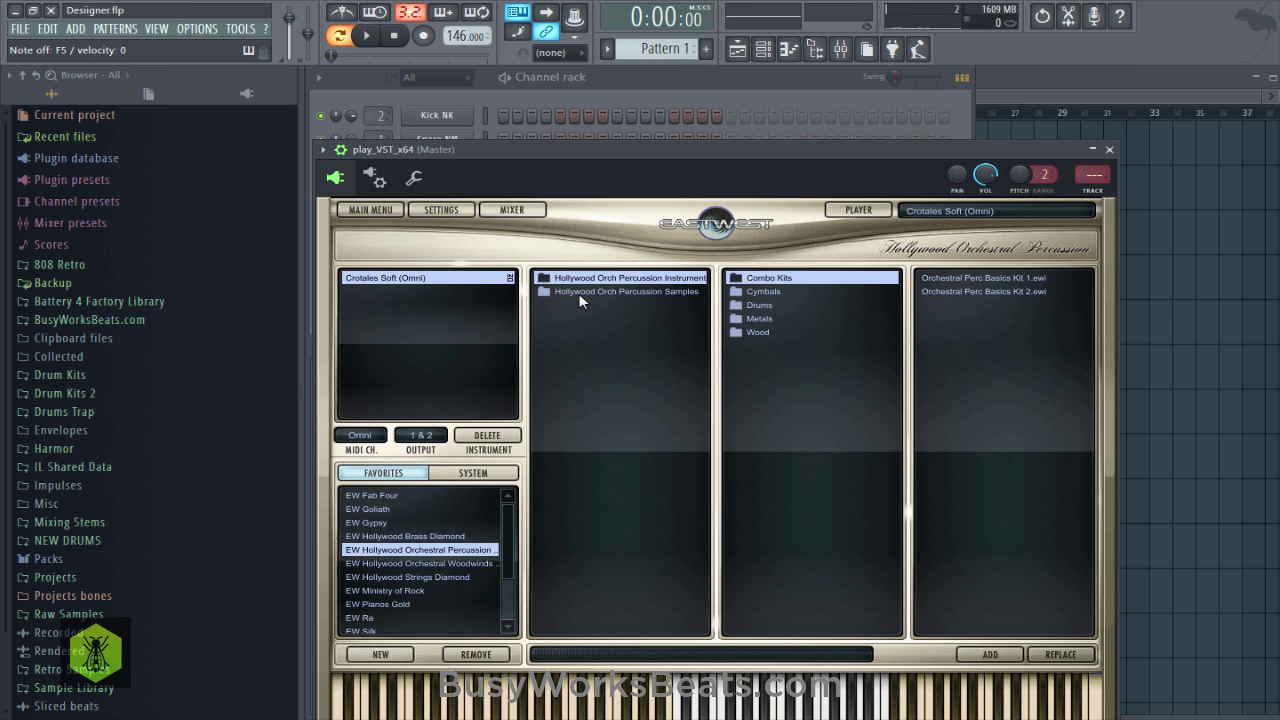
{"action": "left_click", "coordinate": [575, 291]}
{"action": "left_click", "coordinate": [575, 278]}
{"action": "left_click", "coordinate": [596, 292]}
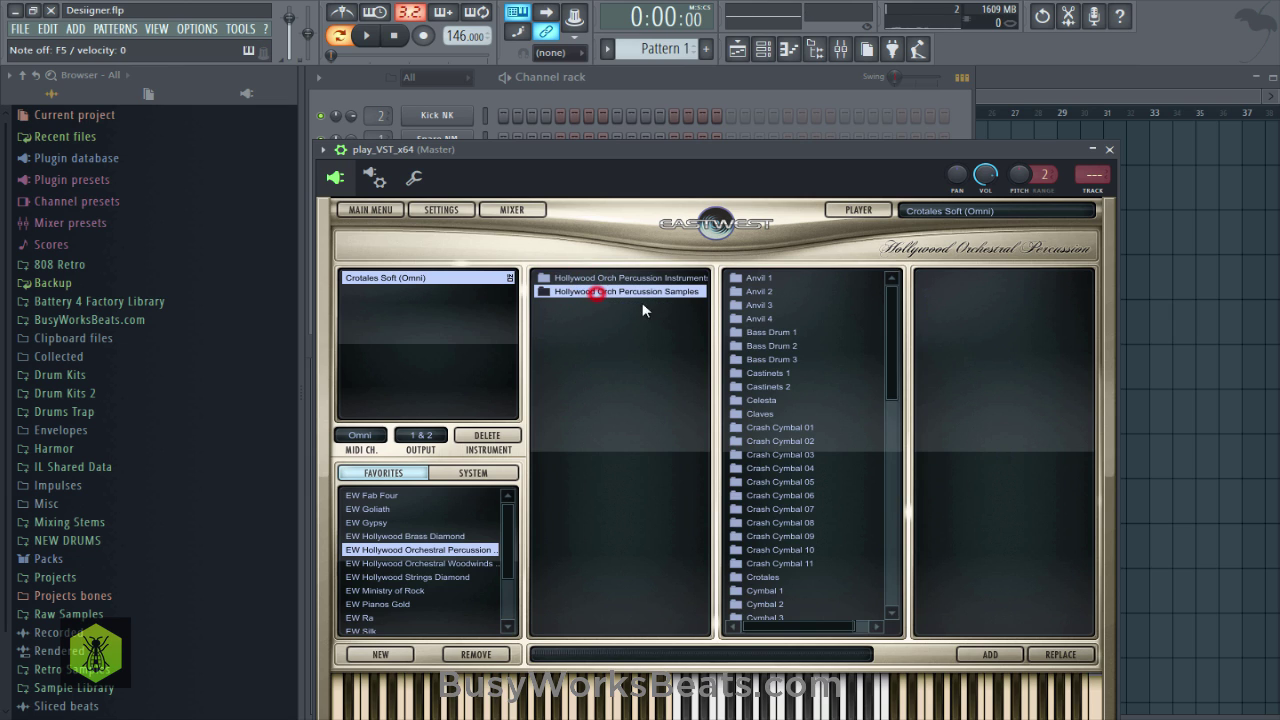
{"action": "scroll", "coordinate": [878, 390], "scroll_direction": "down", "scroll_amount": 6}
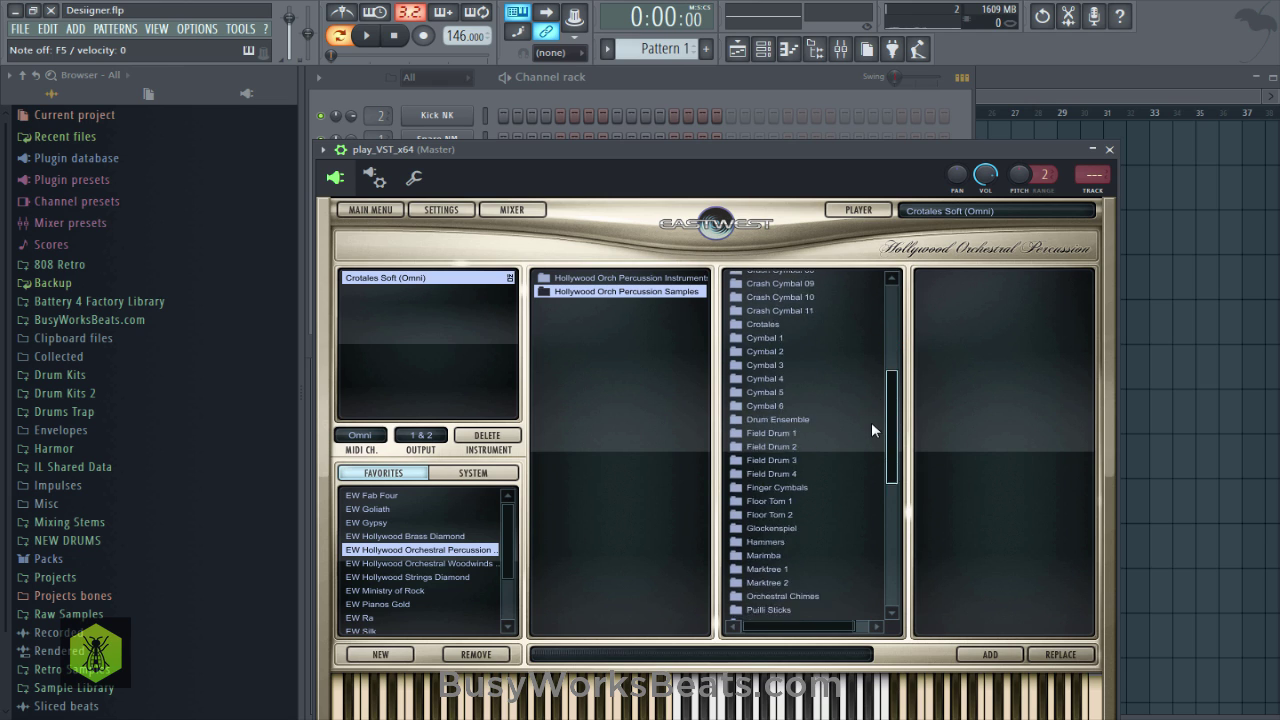
{"action": "scroll", "coordinate": [874, 440], "scroll_direction": "down", "scroll_amount": 6}
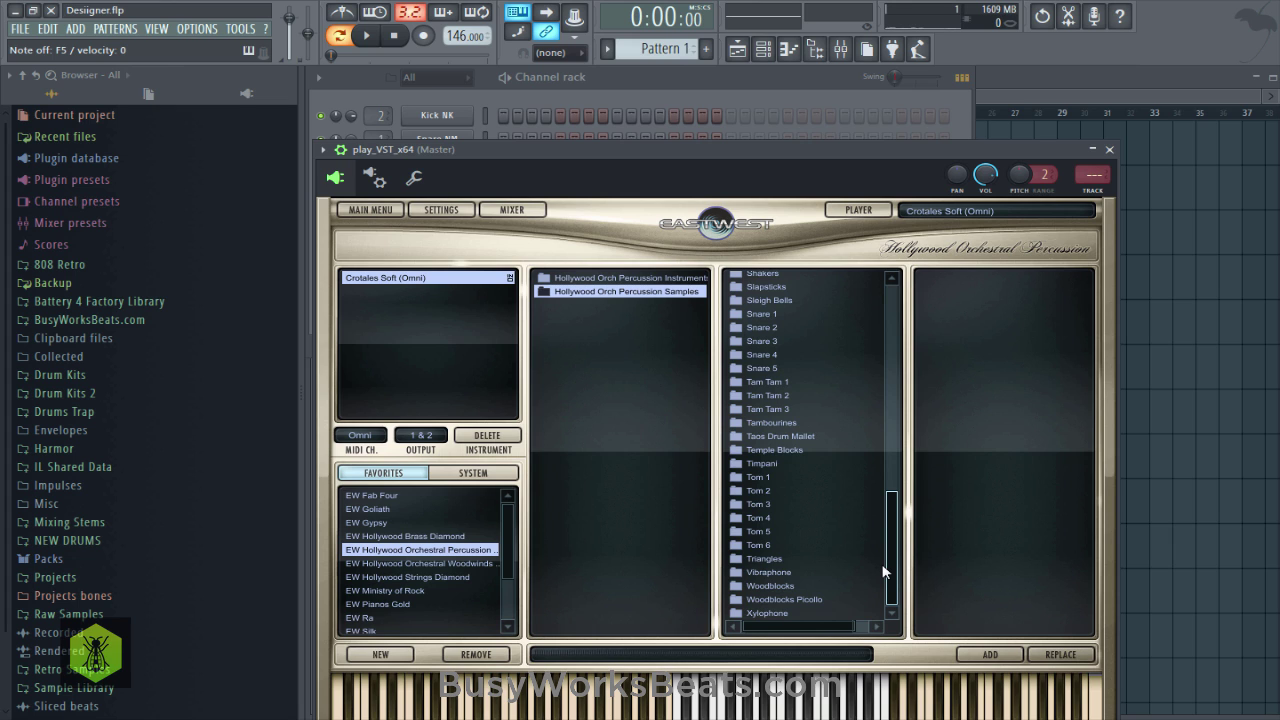
{"action": "left_click_drag", "start_coordinate": [884, 572], "coordinate": [676, 306]}
{"action": "left_click", "coordinate": [622, 279]}
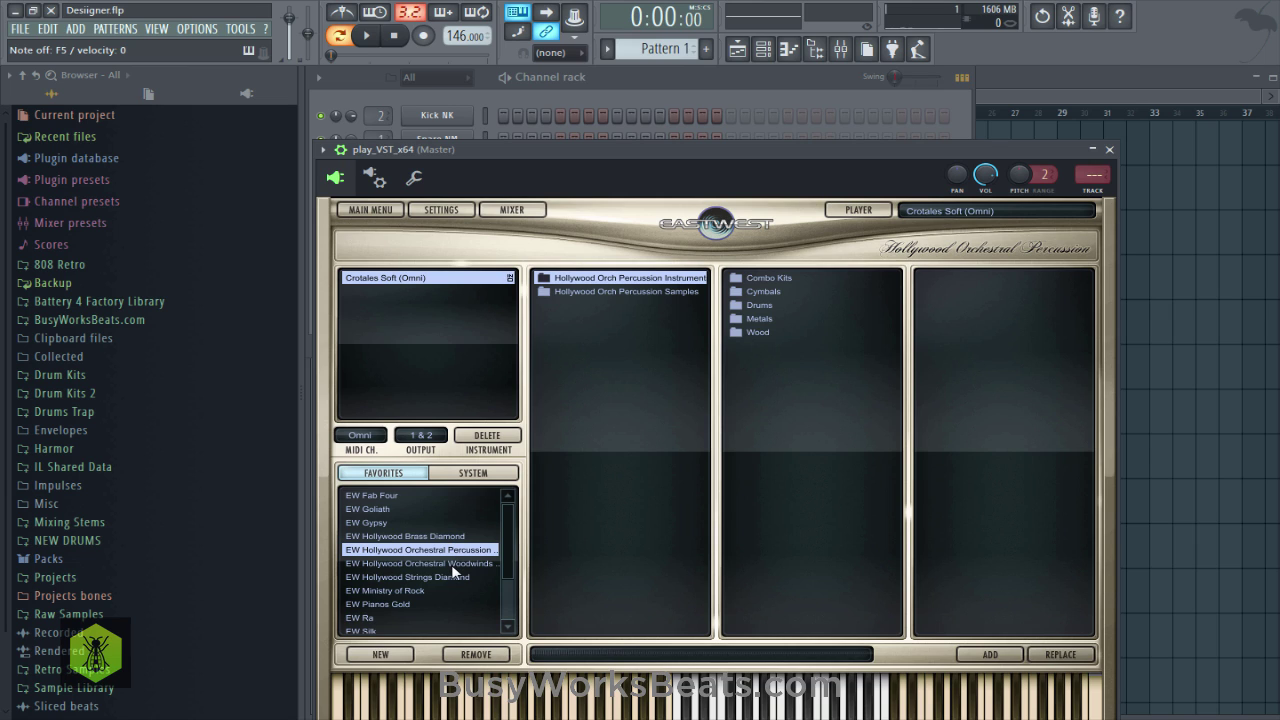
Replace the loaded Play instrument with Full STR Stac Marc MOD.ewi from the Full Strings 02 Short folder of EW Hollywood Strings Diamond.
{"action": "left_click", "coordinate": [445, 577]}
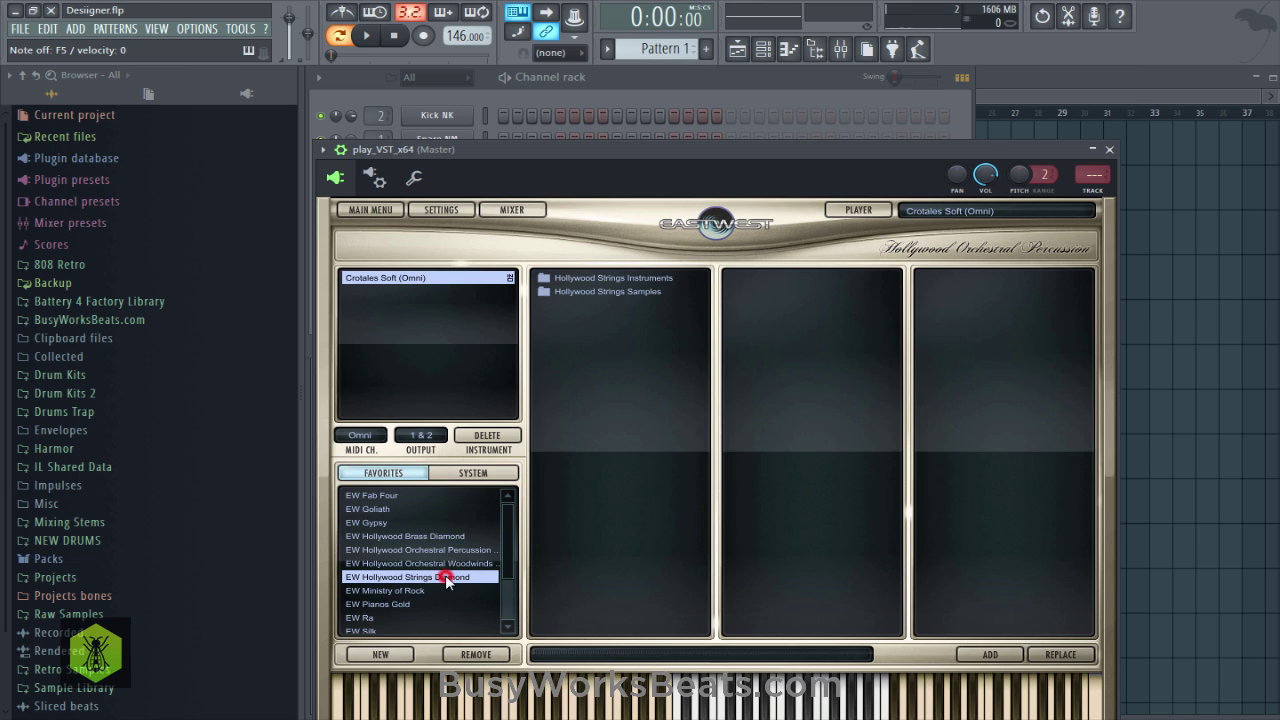
{"action": "left_click", "coordinate": [629, 283]}
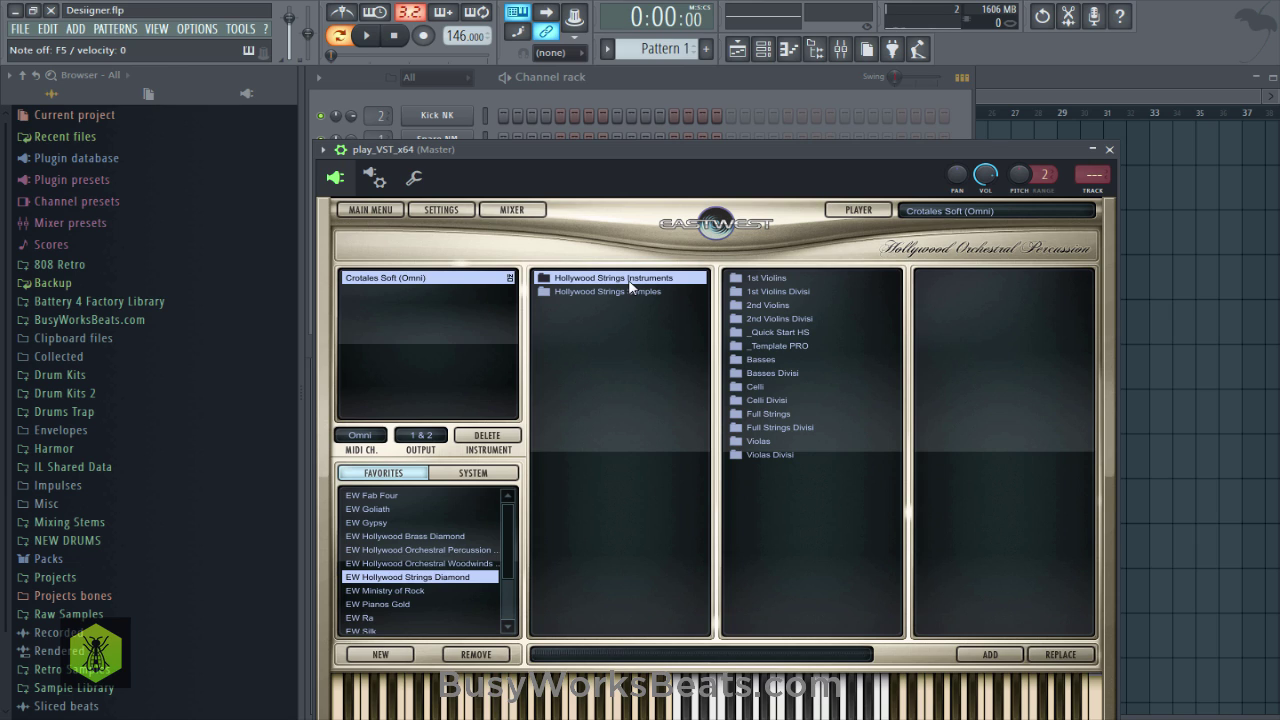
{"action": "left_click", "coordinate": [778, 413]}
{"action": "left_click", "coordinate": [957, 291]}
{"action": "double_click", "coordinate": [957, 291]}
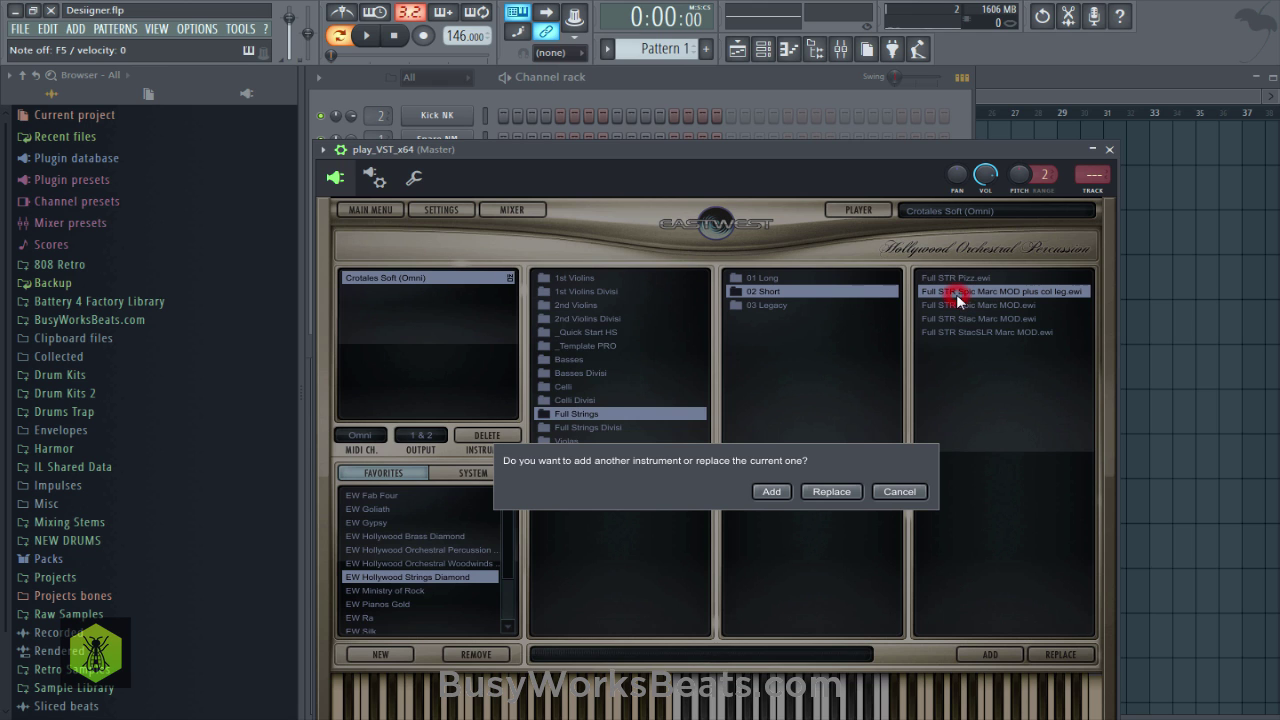
{"action": "left_click", "coordinate": [907, 488]}
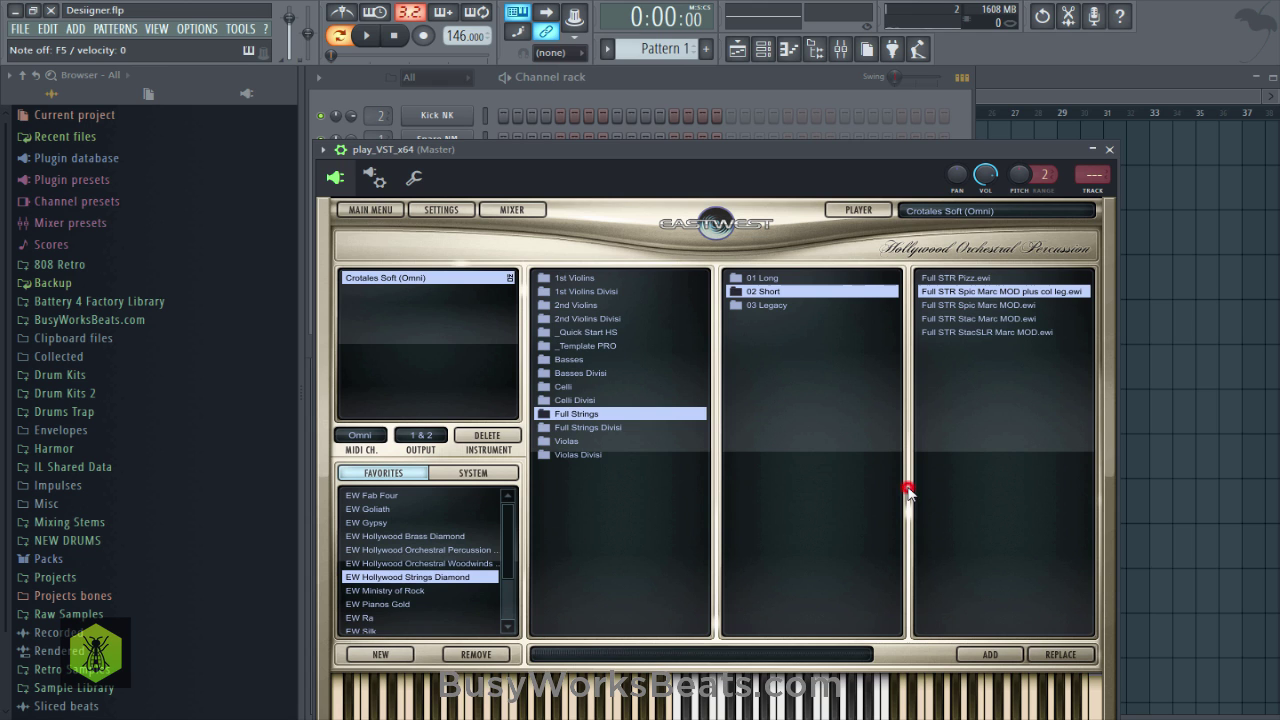
{"action": "double_click", "coordinate": [1001, 318]}
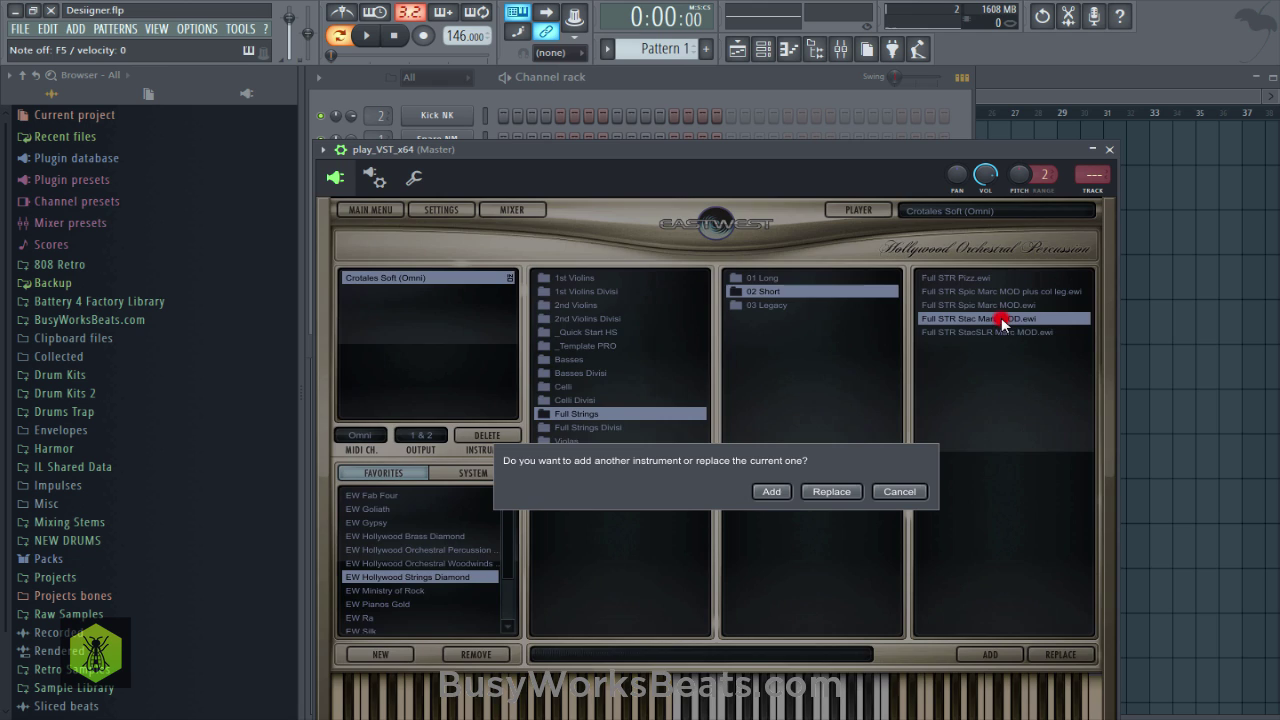
{"action": "left_click", "coordinate": [827, 490]}
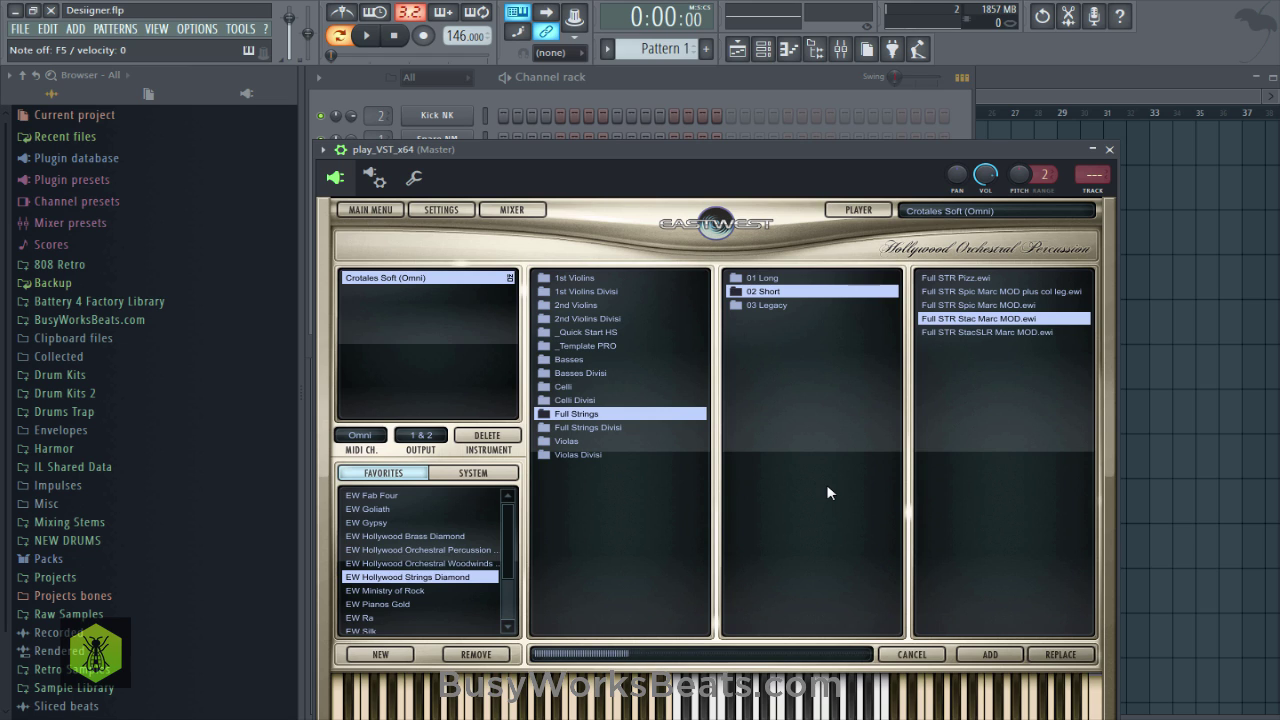
Audition bell presets in the first reFX Nexus channel, load SY Big Bells, and save the project.
{"action": "left_click", "coordinate": [625, 79]}
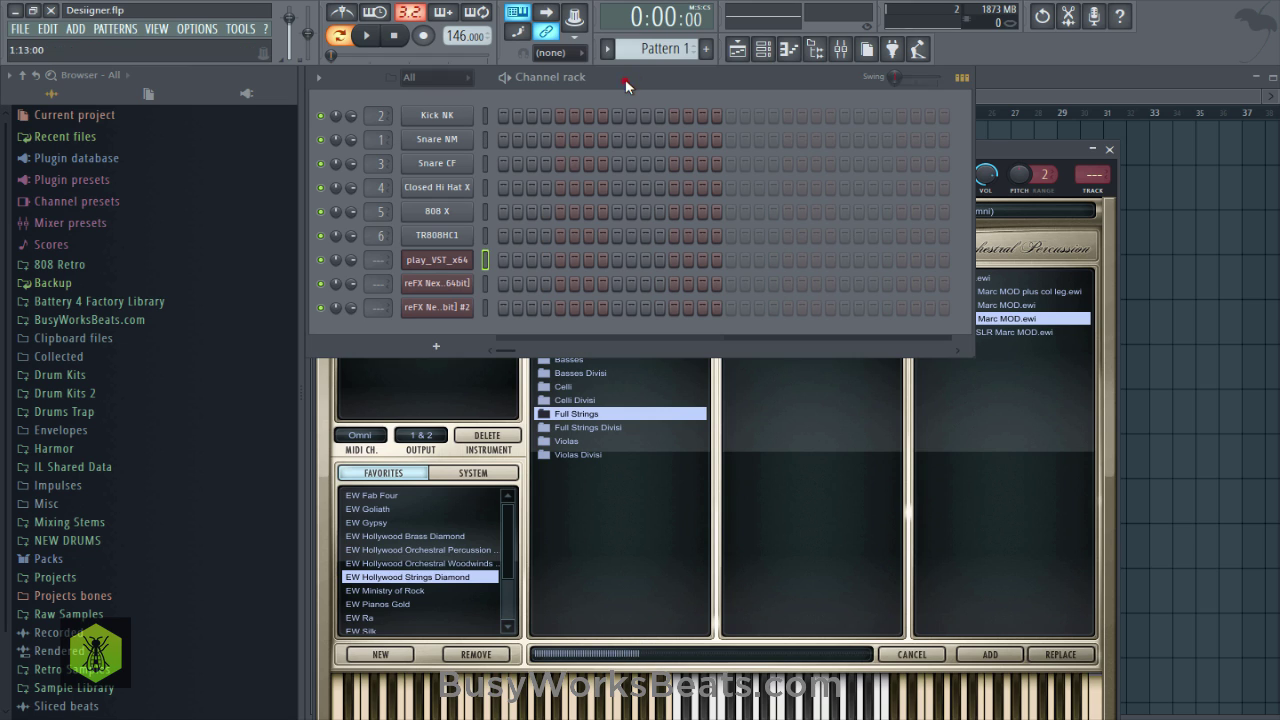
{"action": "left_click", "coordinate": [470, 282]}
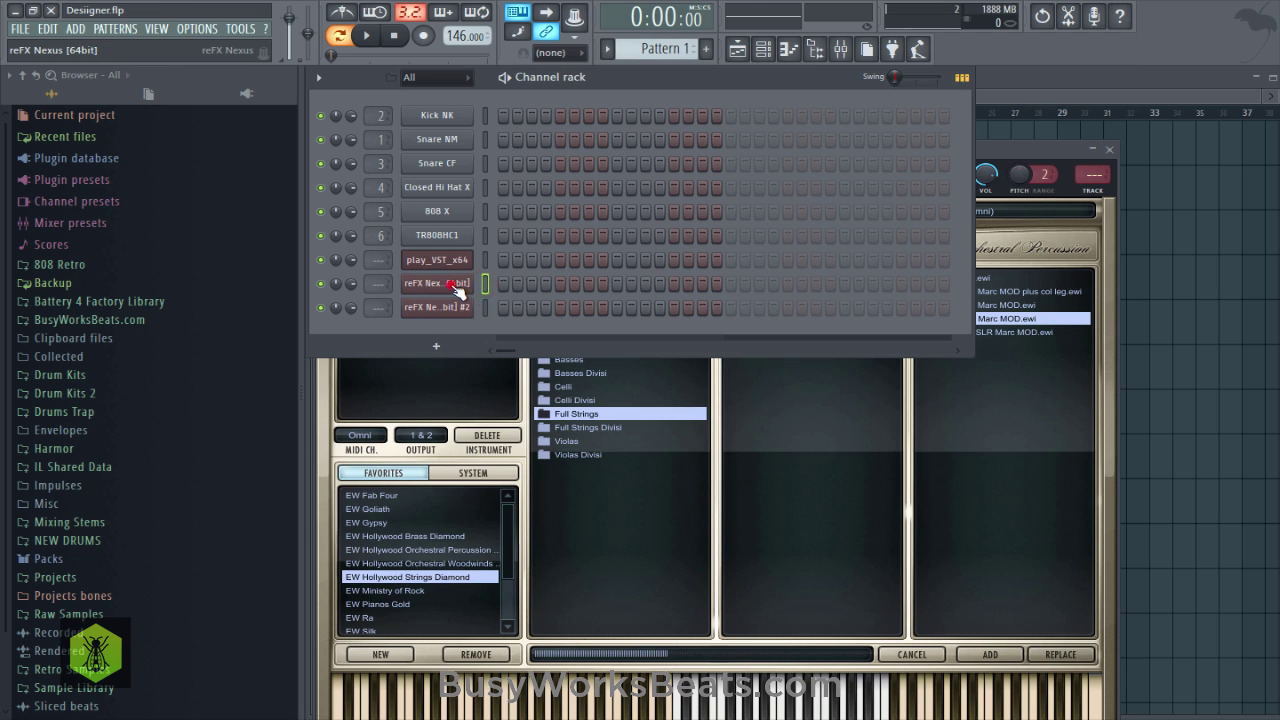
{"action": "left_click", "coordinate": [690, 89]}
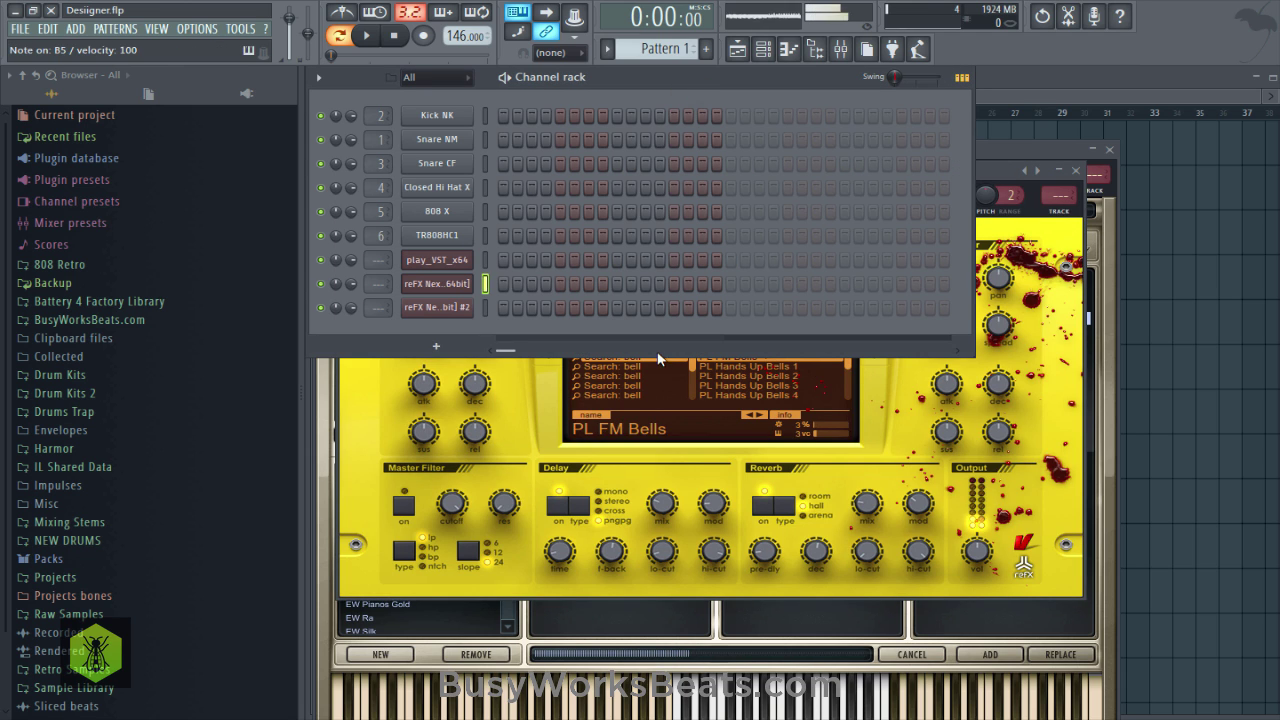
{"action": "left_click", "coordinate": [437, 283]}
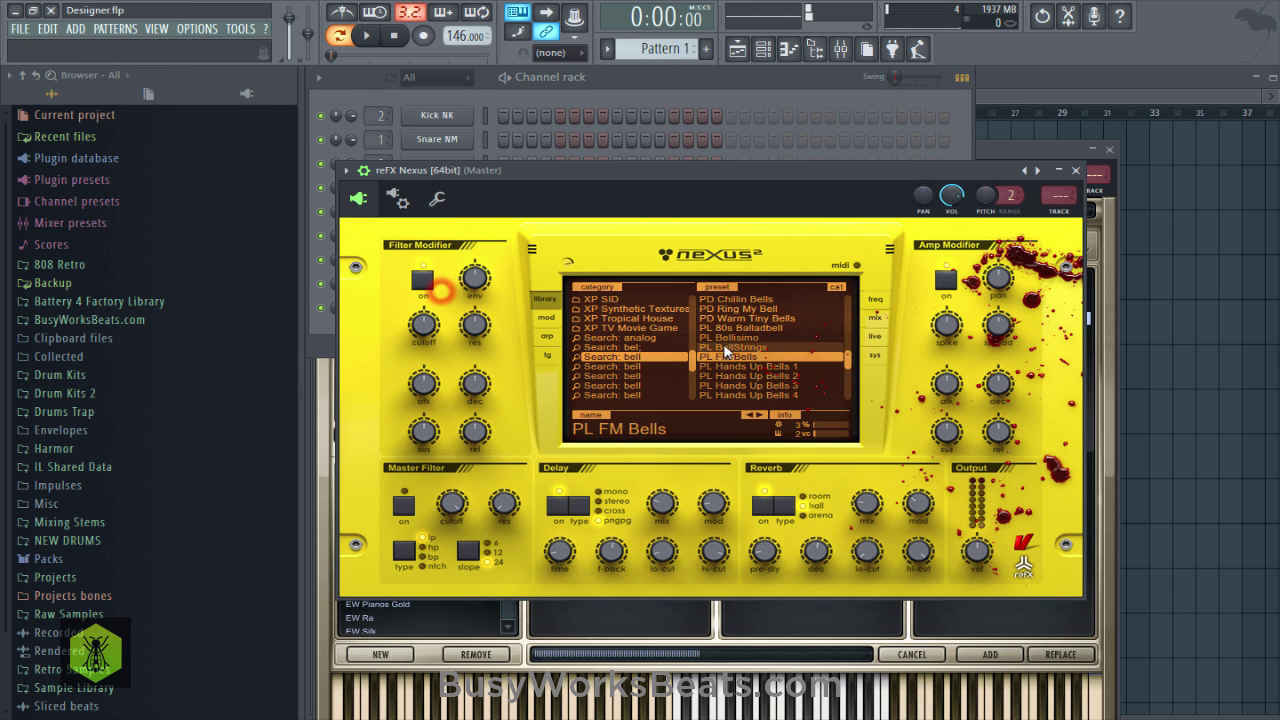
{"action": "scroll", "coordinate": [766, 348], "scroll_direction": "down", "scroll_amount": 3}
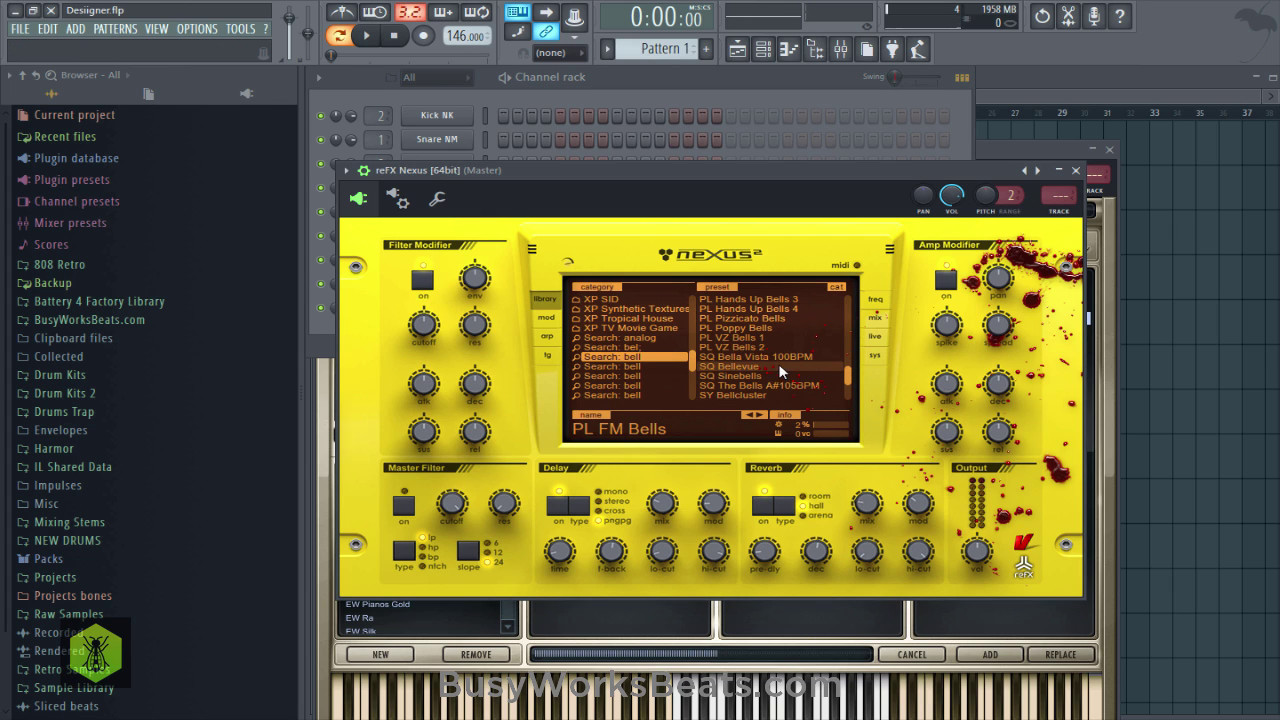
{"action": "left_click", "coordinate": [759, 337]}
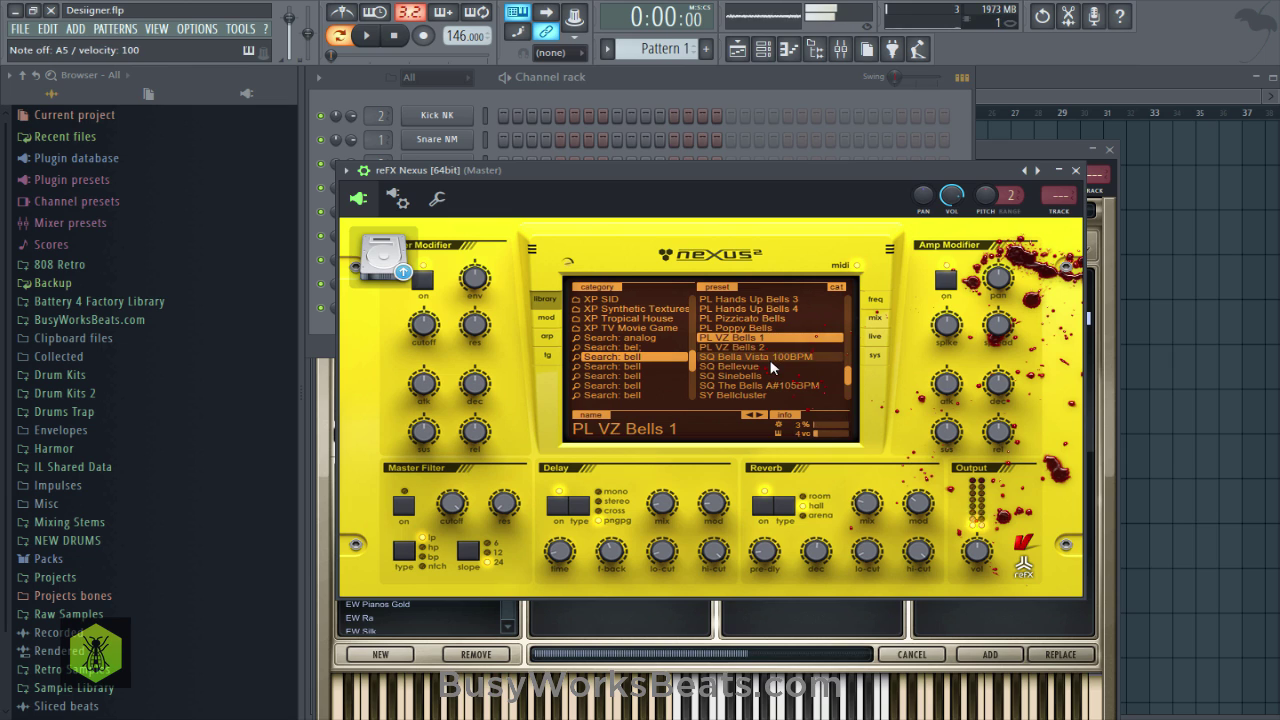
{"action": "left_click", "coordinate": [757, 346]}
{"action": "scroll", "coordinate": [760, 350], "scroll_direction": "down", "scroll_amount": 2}
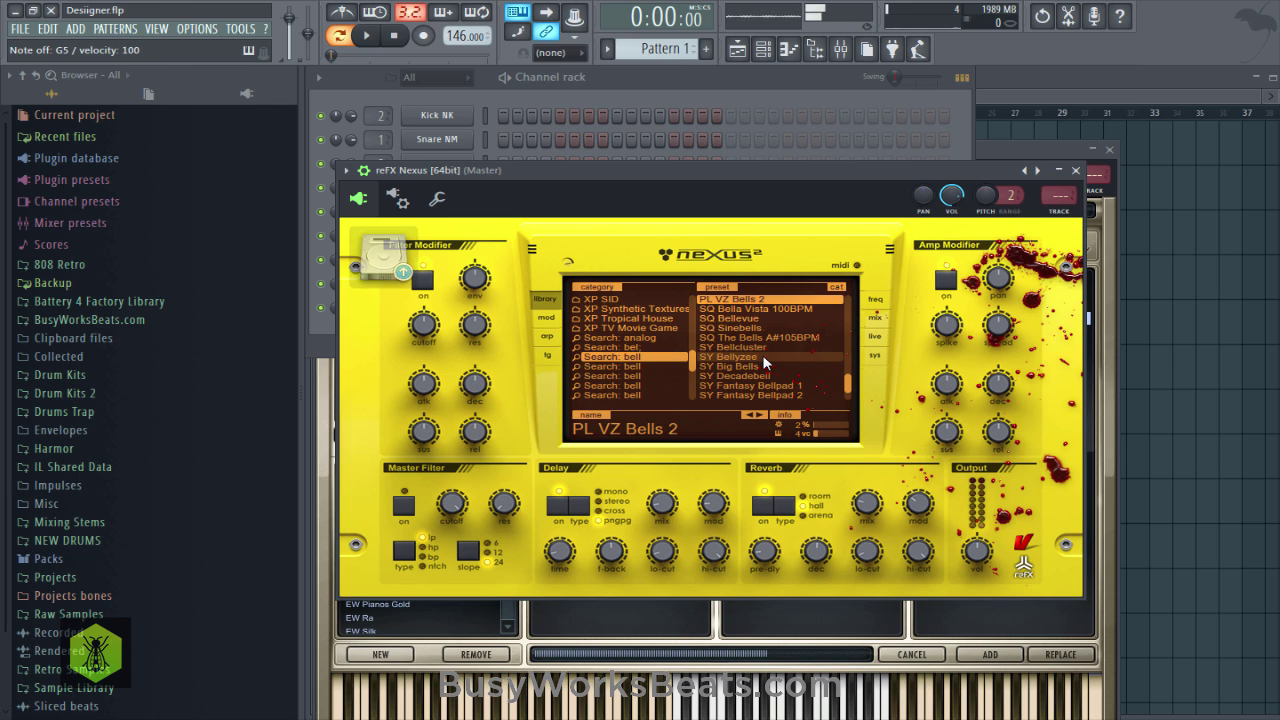
{"action": "left_click", "coordinate": [762, 356]}
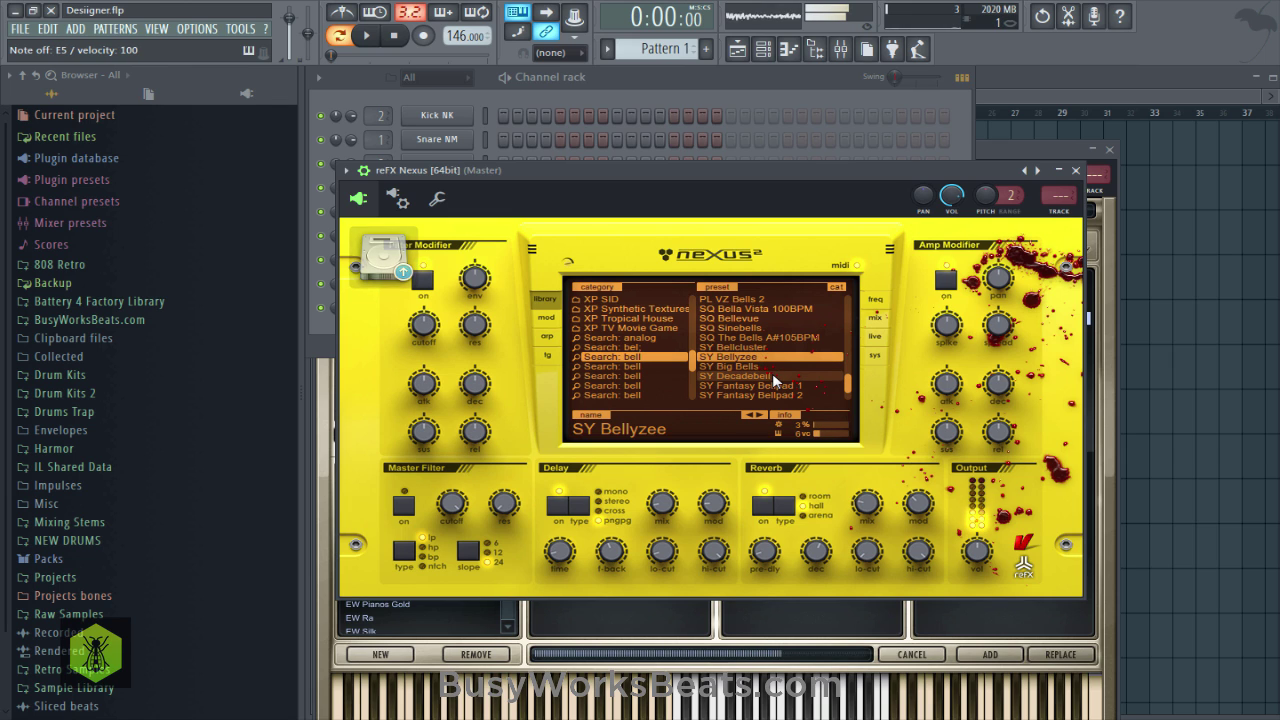
{"action": "left_click", "coordinate": [773, 376]}
{"action": "left_click", "coordinate": [764, 367]}
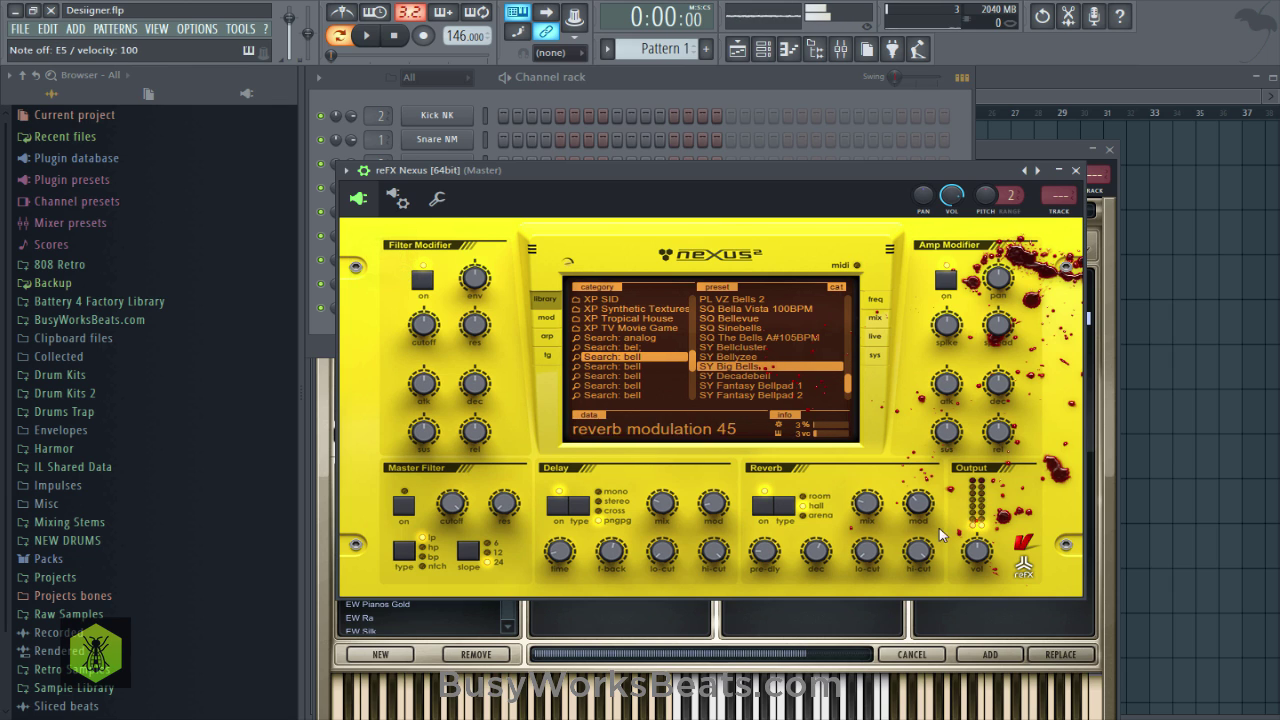
{"action": "left_click", "coordinate": [673, 87]}
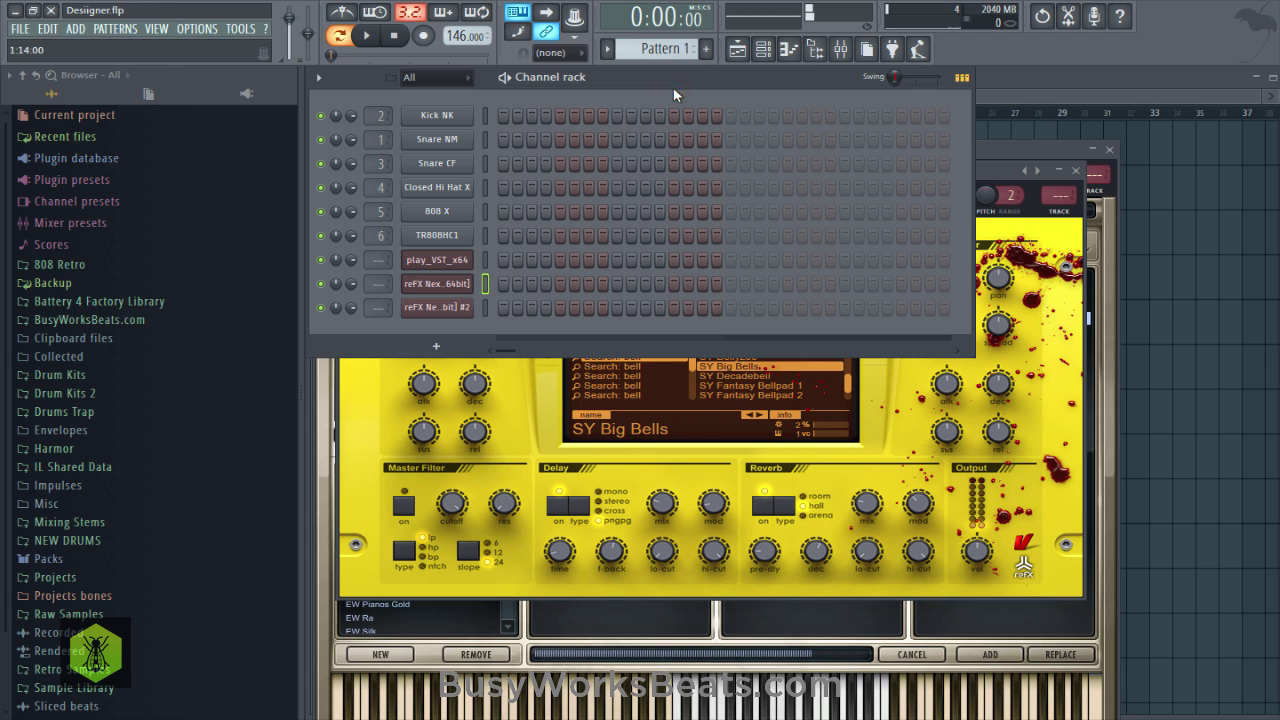
{"action": "key", "text": "ctrl+s"}
Check the Play strings instrument, and replace the play_VST_x64 channel with Kontakt 5.
{"action": "left_click", "coordinate": [460, 260]}
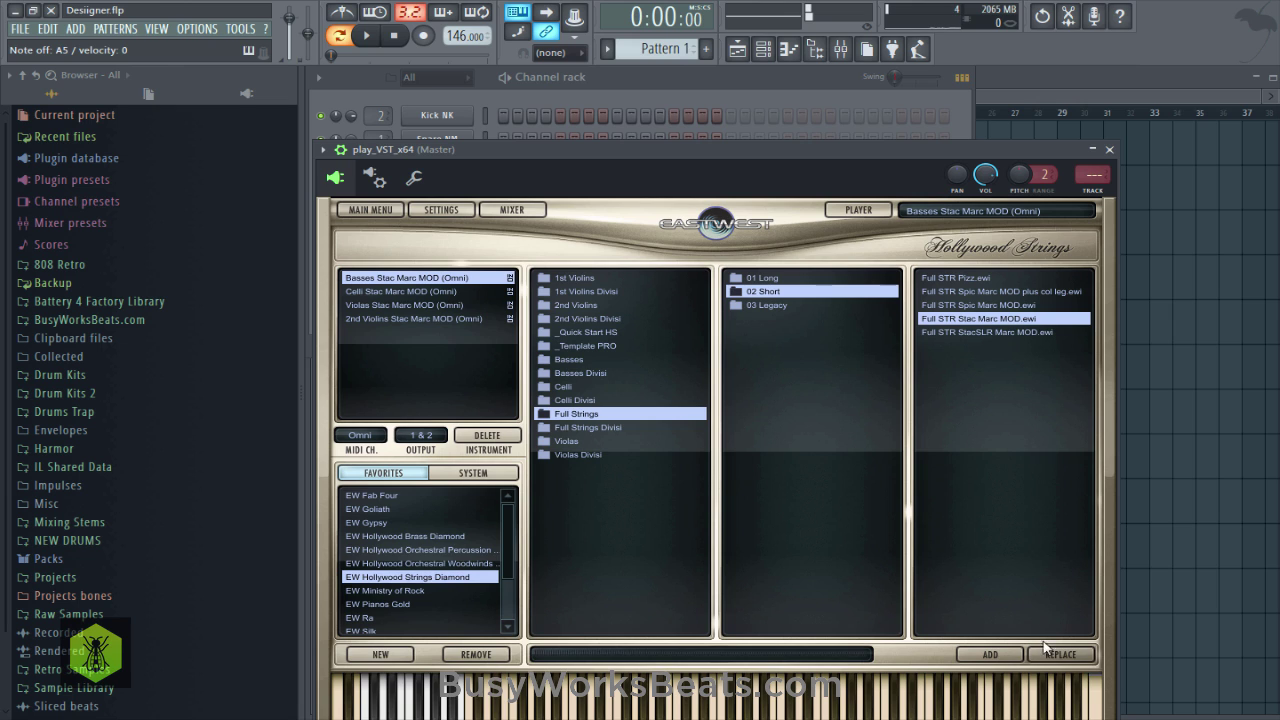
{"action": "left_click", "coordinate": [704, 86]}
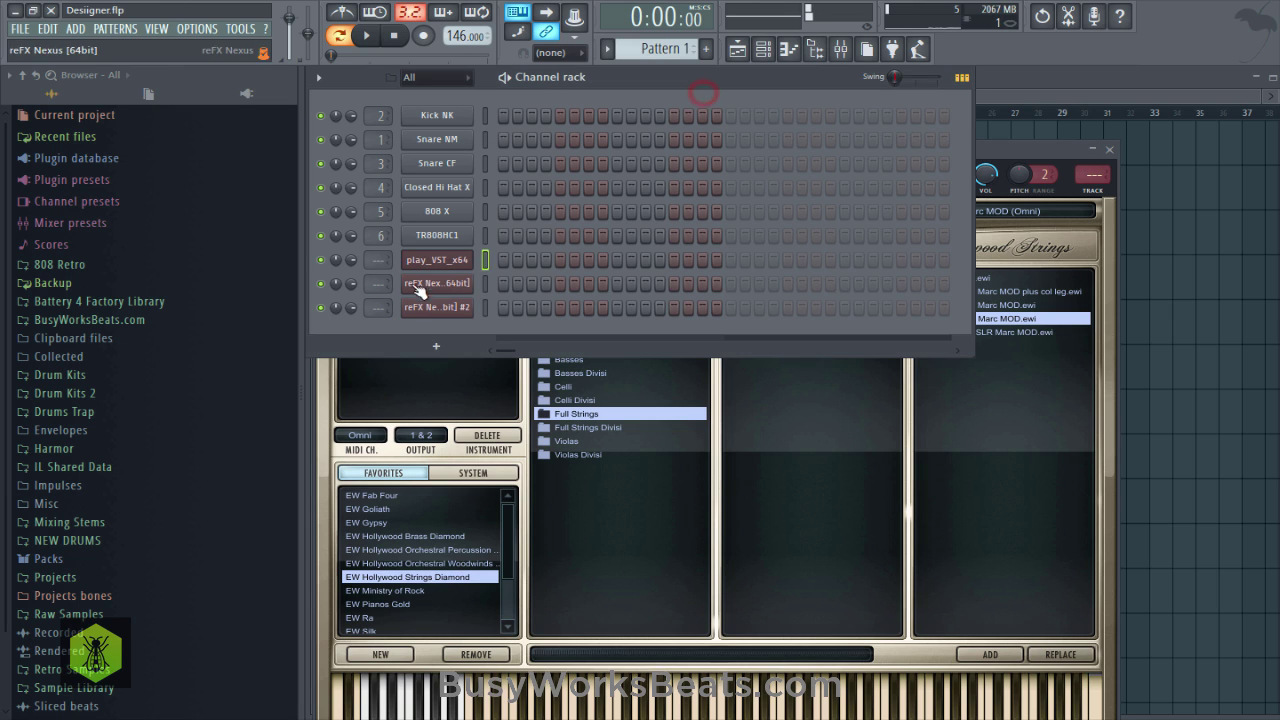
{"action": "right_click", "coordinate": [445, 259]}
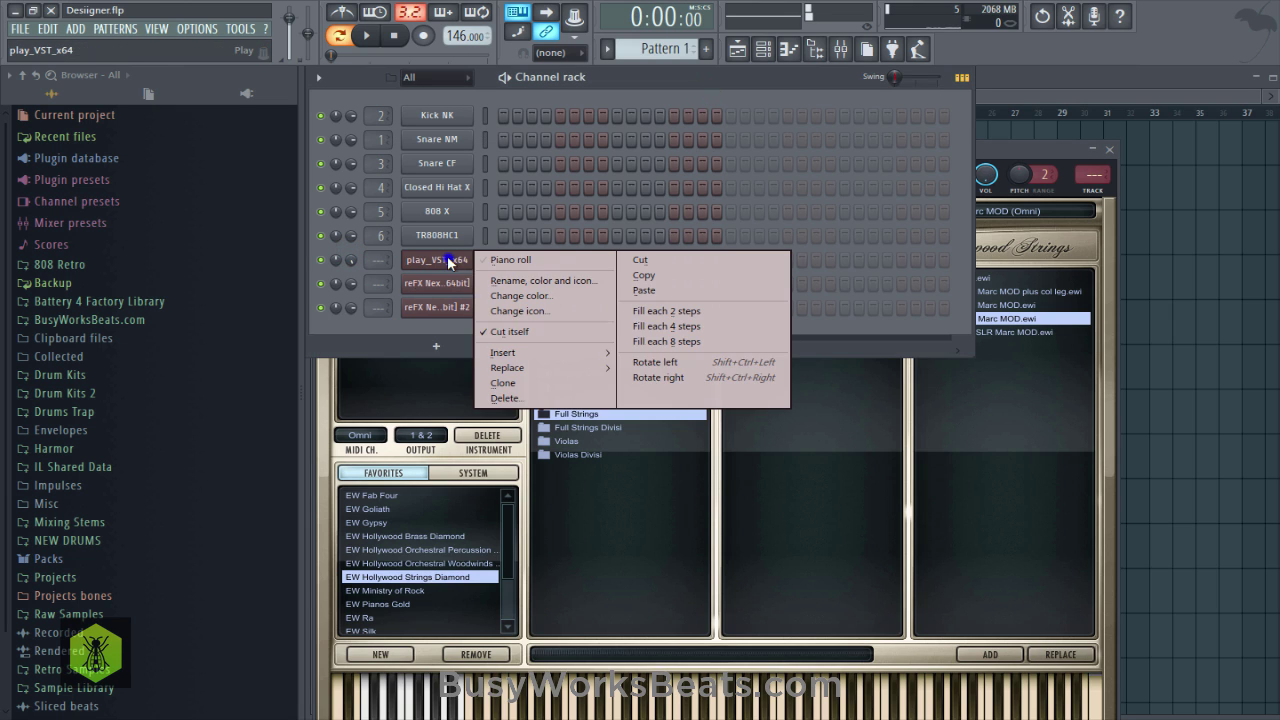
{"action": "mouse_move", "coordinate": [538, 377]}
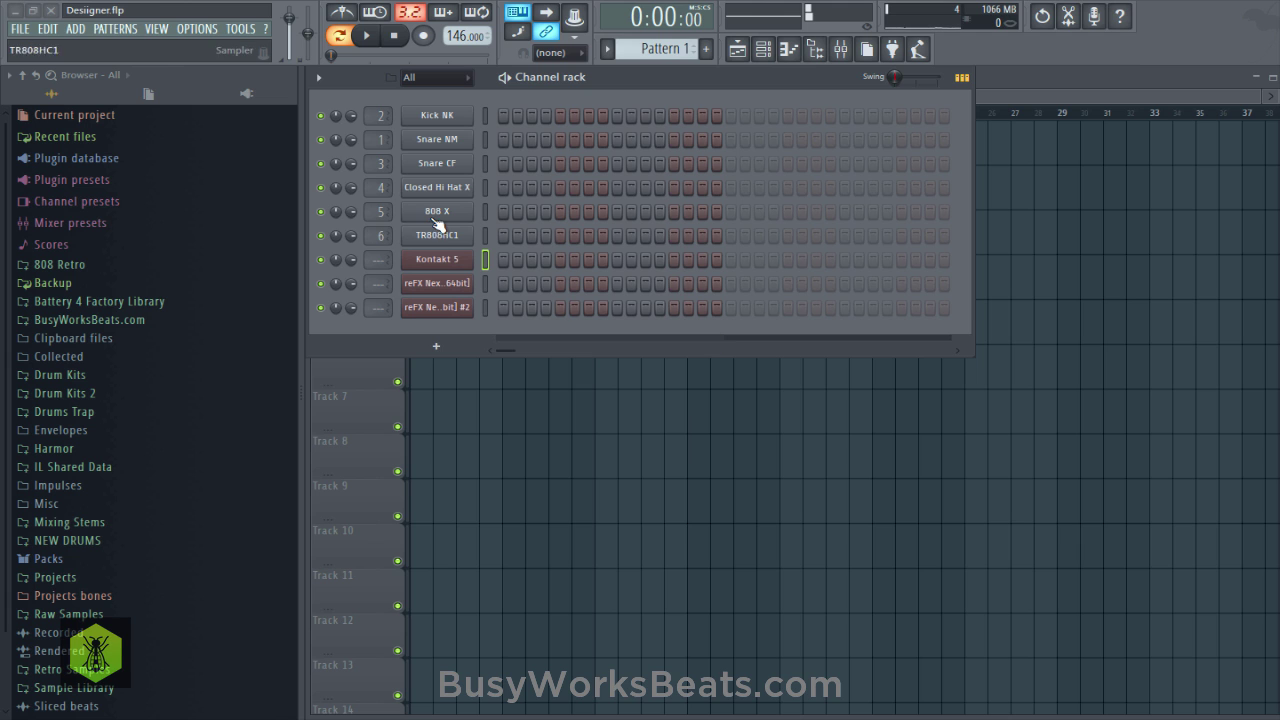
Examine the Short-Notes staccato articulation of the Session Strings Pro instrument in the Kontakt 5 channel.
{"action": "left_click", "coordinate": [437, 260]}
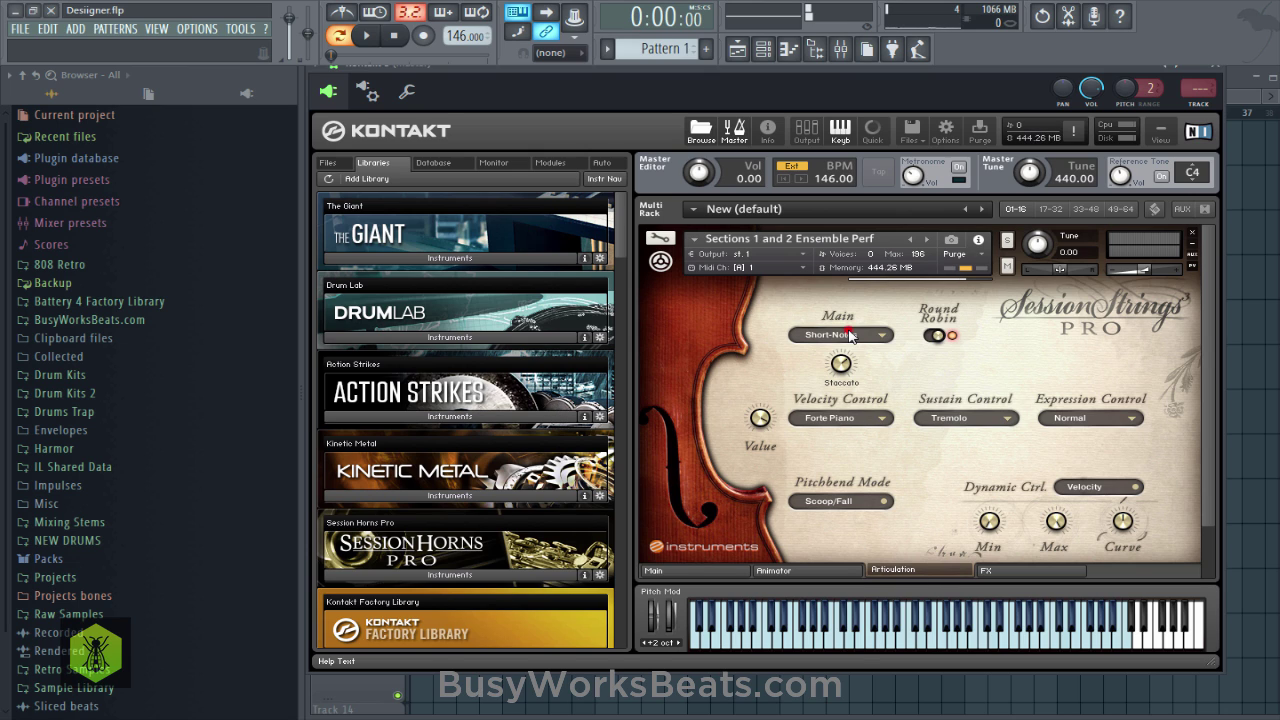
{"action": "left_click", "coordinate": [845, 336]}
{"action": "left_click", "coordinate": [711, 373]}
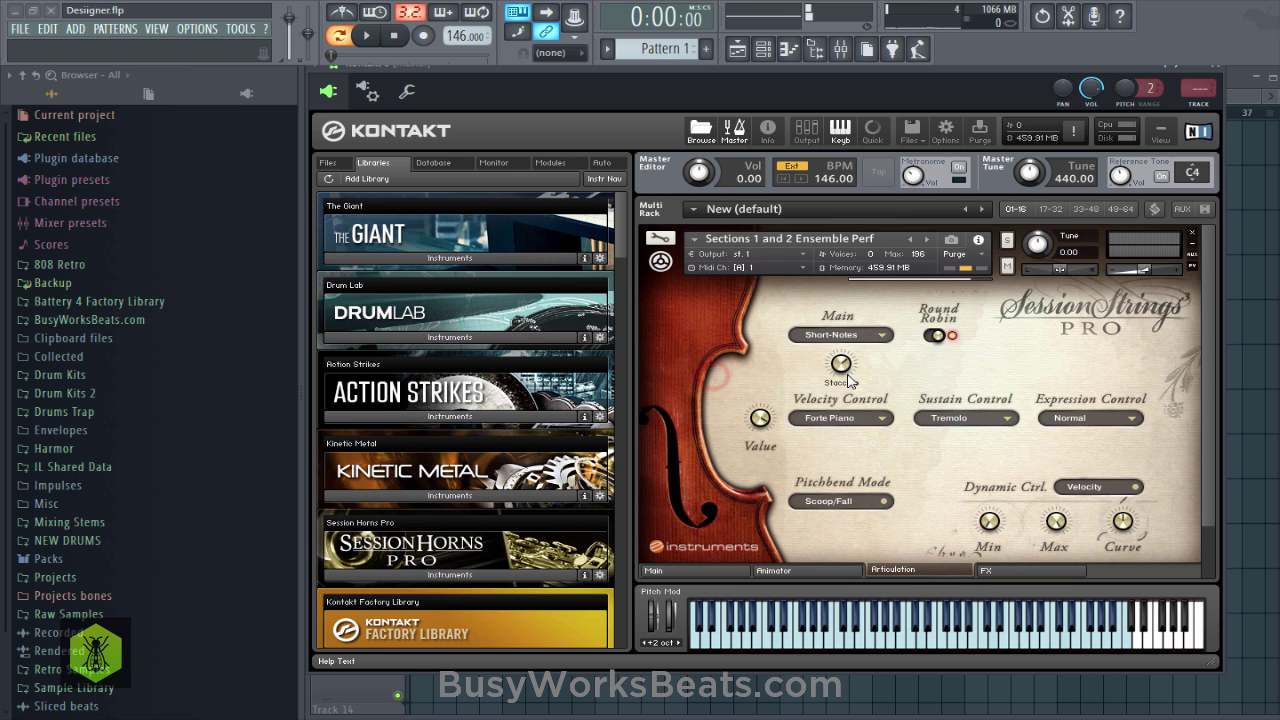
{"action": "left_click", "coordinate": [1212, 63]}
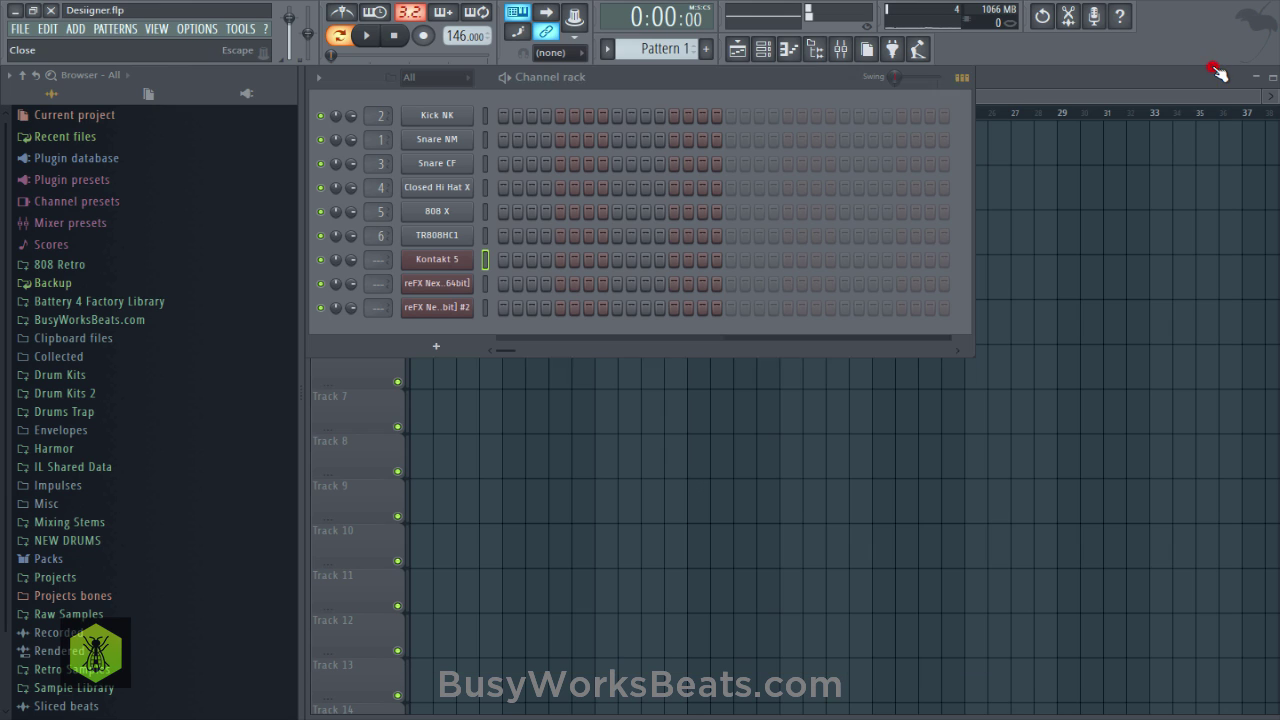
Route Kontakt 5 to mixer track 7 and the two Nexus channels to tracks 8 and 9, and save the project.
{"action": "left_click_drag", "start_coordinate": [378, 260], "coordinate": [378, 235]}
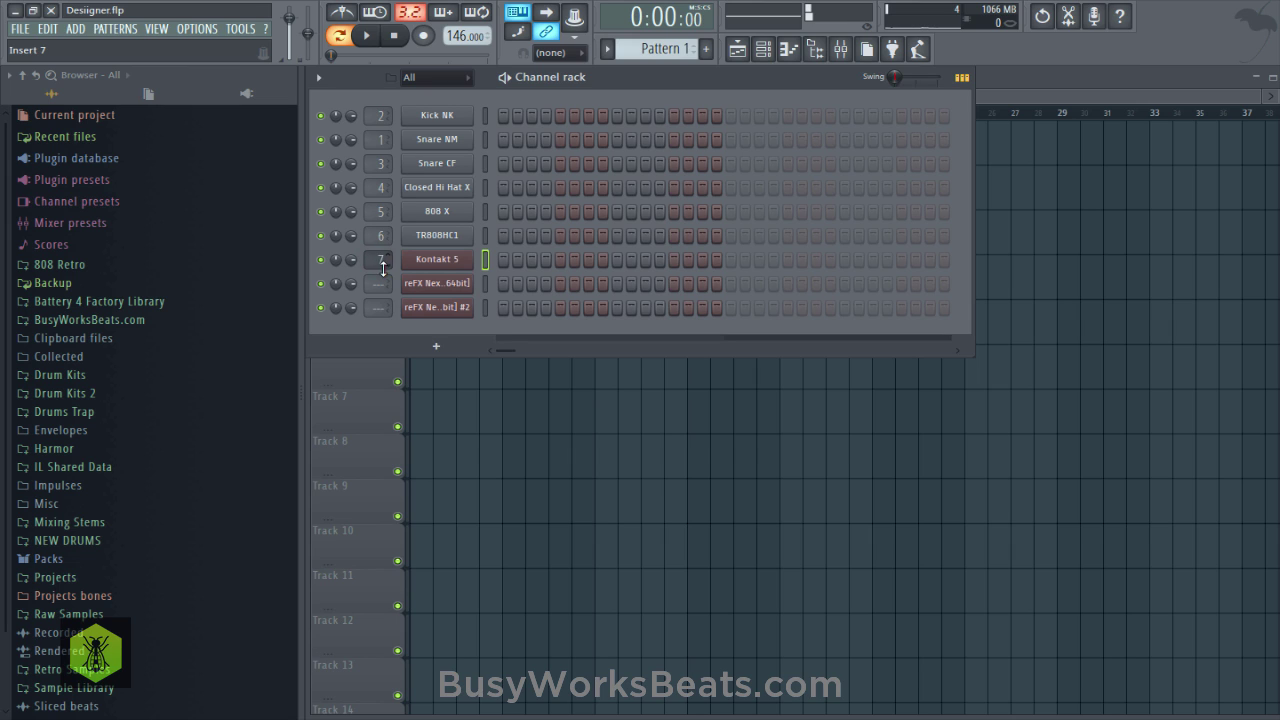
{"action": "mouse_move", "coordinate": [380, 284]}
{"action": "left_mouse_down"}
{"action": "mouse_move", "coordinate": [380, 270]}
{"action": "mouse_move", "coordinate": [386, 294]}
{"action": "left_mouse_up"}
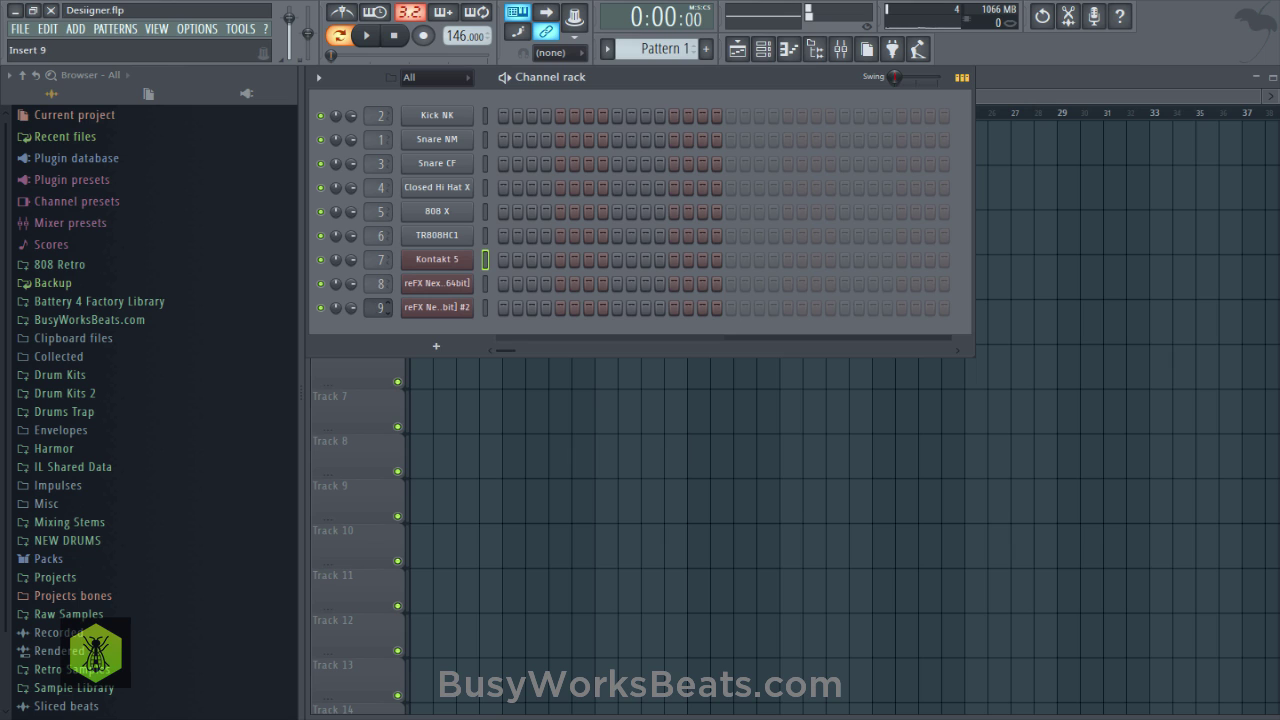
{"action": "left_click", "coordinate": [377, 332]}
{"action": "key", "text": "ctrl+s"}
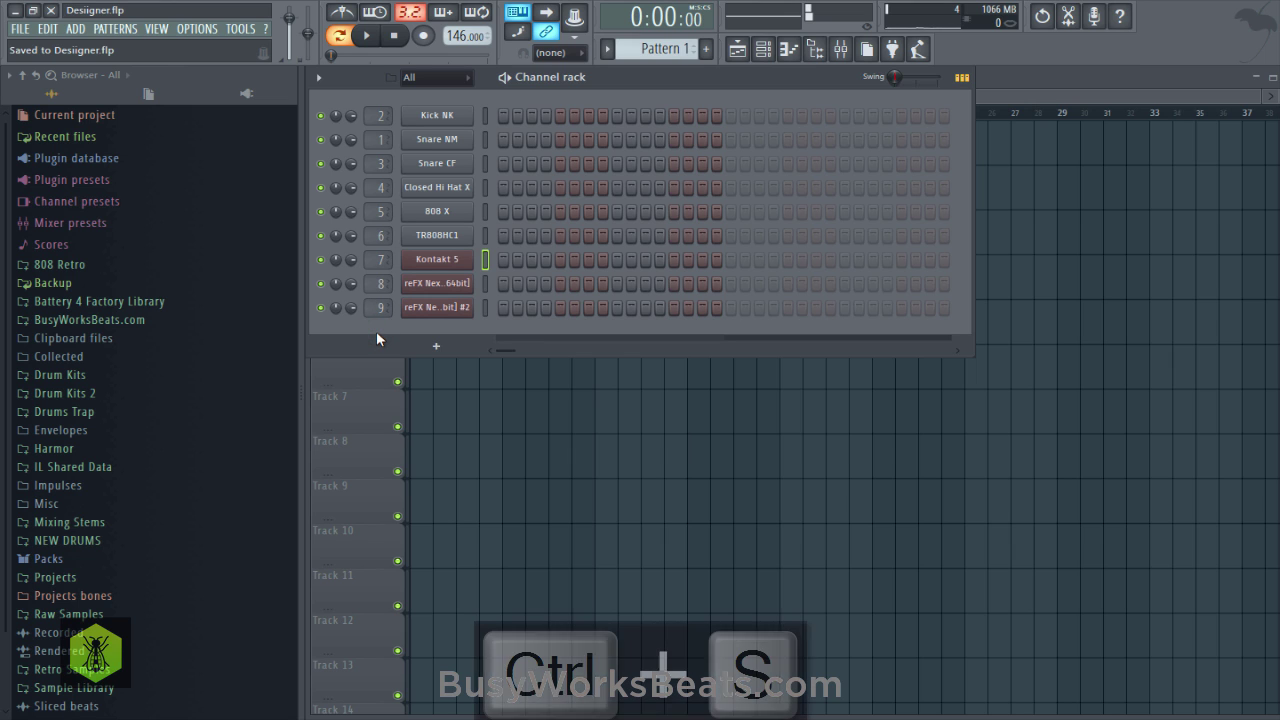
Add a second Kontakt 5 instrument channel to the channel rack.
{"action": "left_click", "coordinate": [485, 310]}
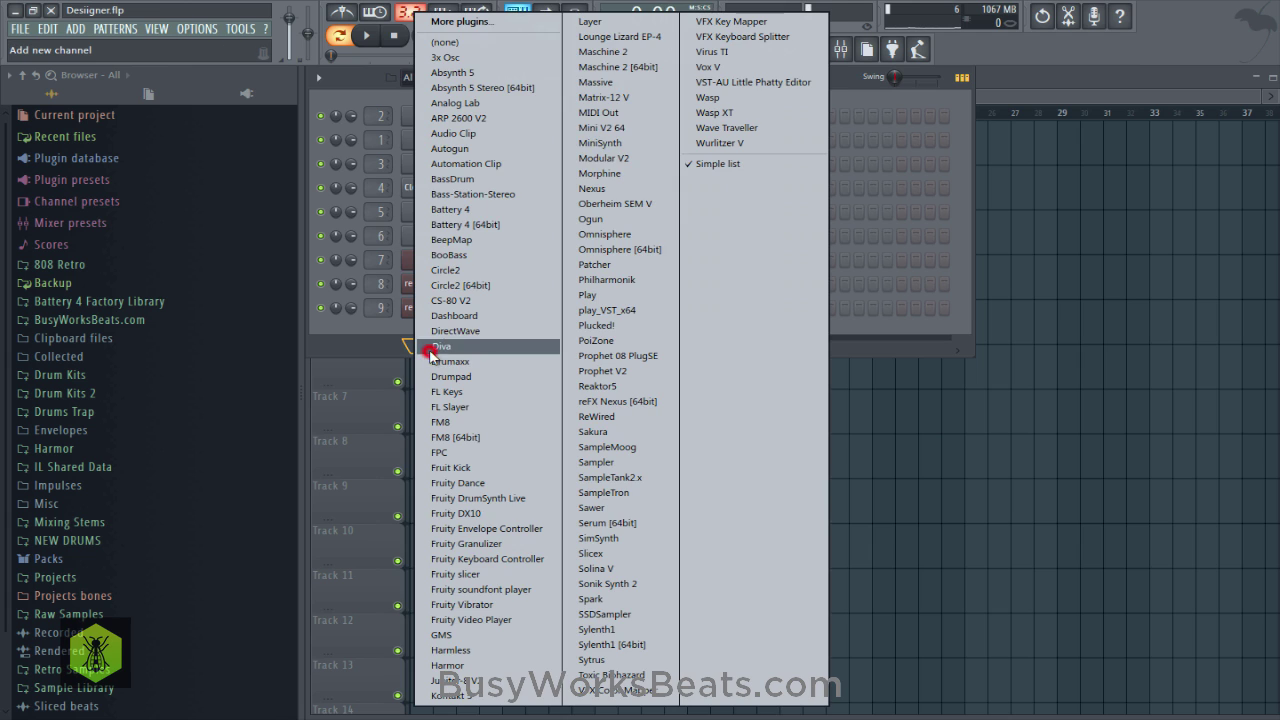
{"action": "left_click", "coordinate": [436, 346]}
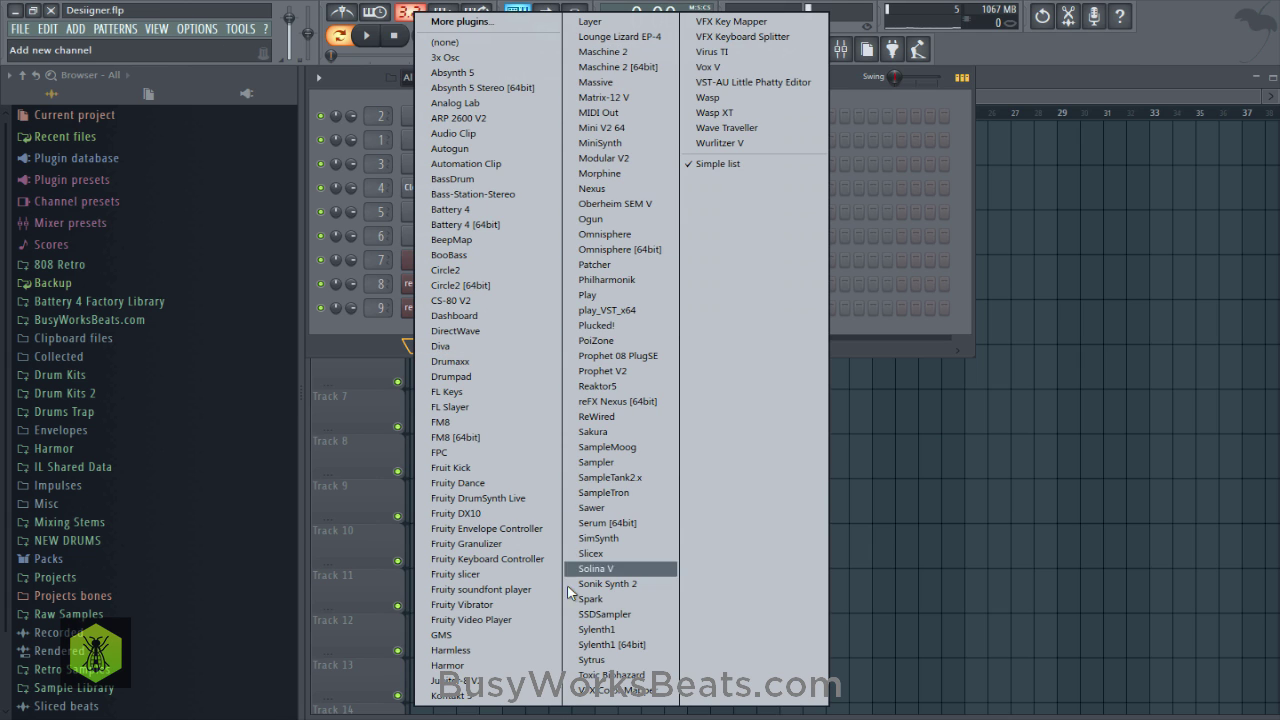
{"action": "left_click", "coordinate": [490, 694]}
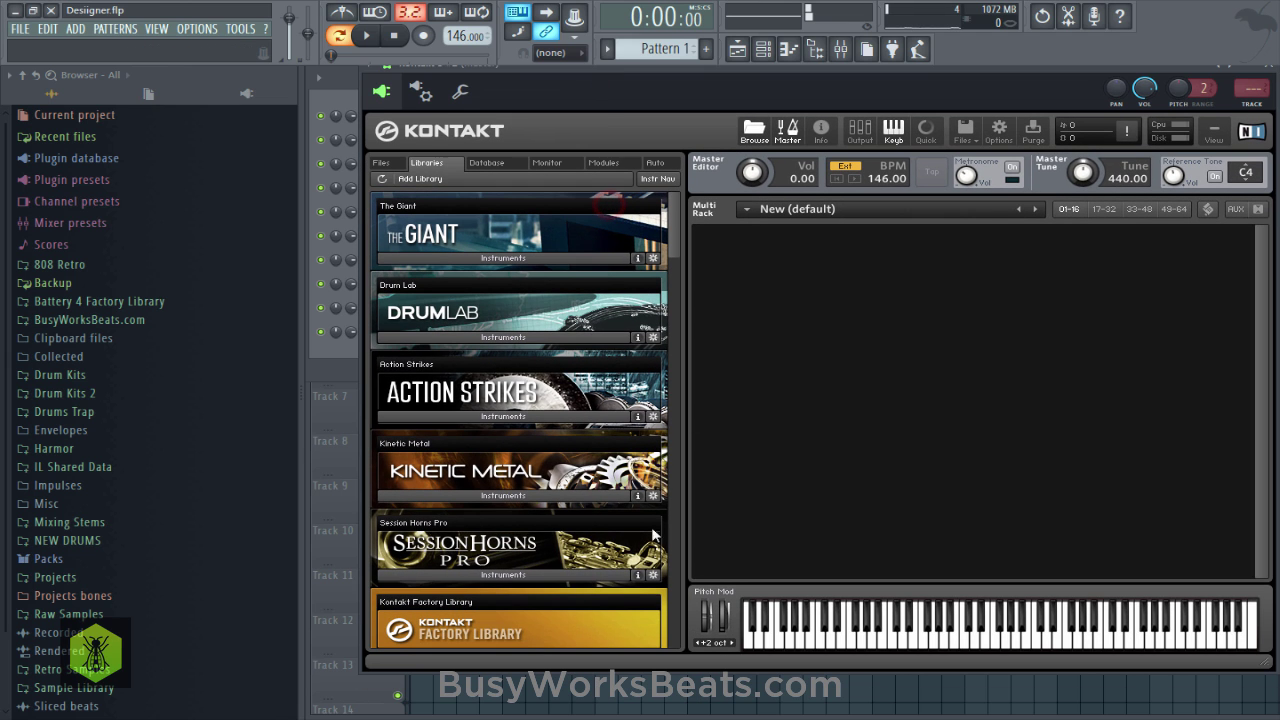
Load String Ensemble.nki from the 1 - VSL Strings folder of the Kontakt Factory Library's Orchestral section.
{"action": "left_click_drag", "start_coordinate": [677, 249], "coordinate": [676, 288]}
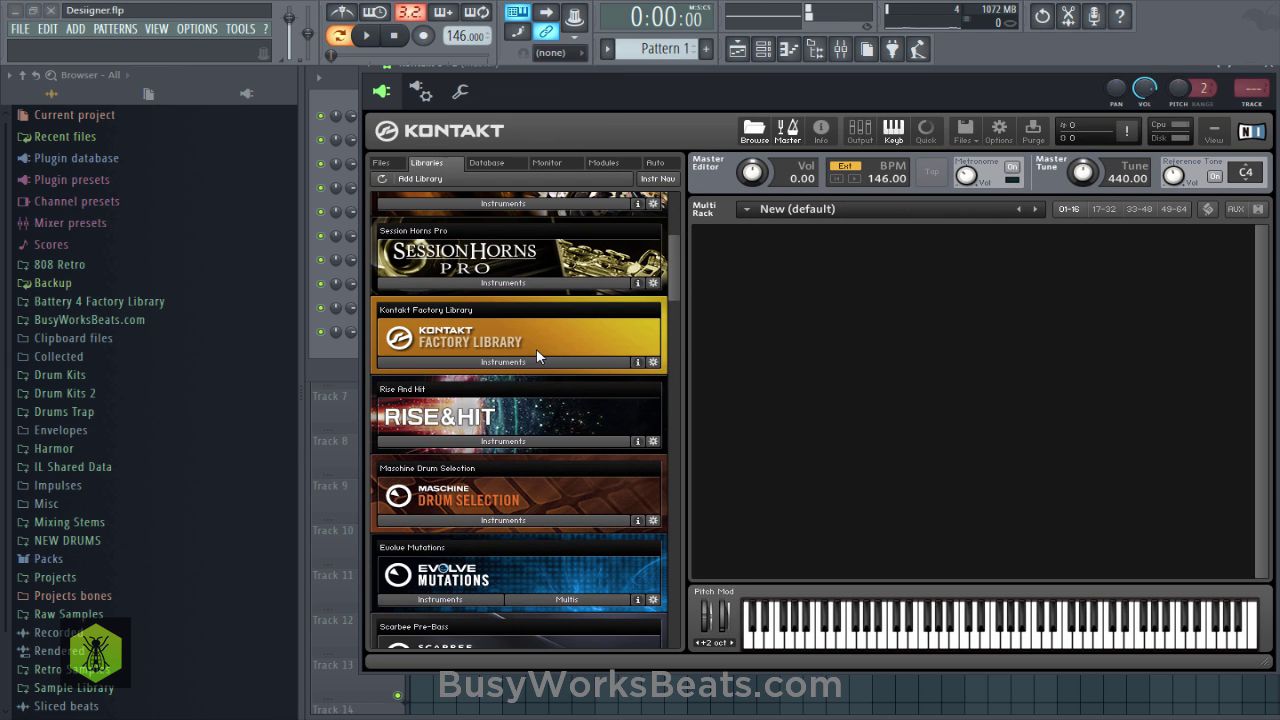
{"action": "left_click", "coordinate": [533, 360]}
{"action": "left_click", "coordinate": [454, 383]}
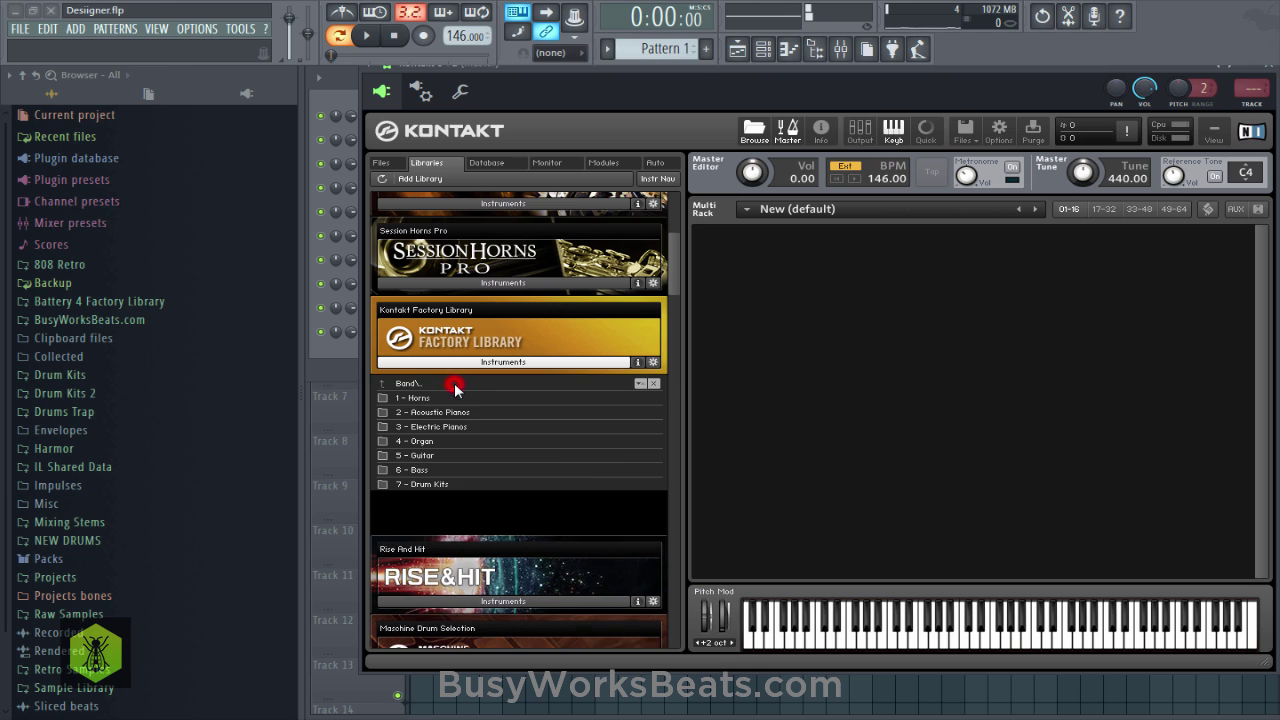
{"action": "left_click", "coordinate": [449, 383]}
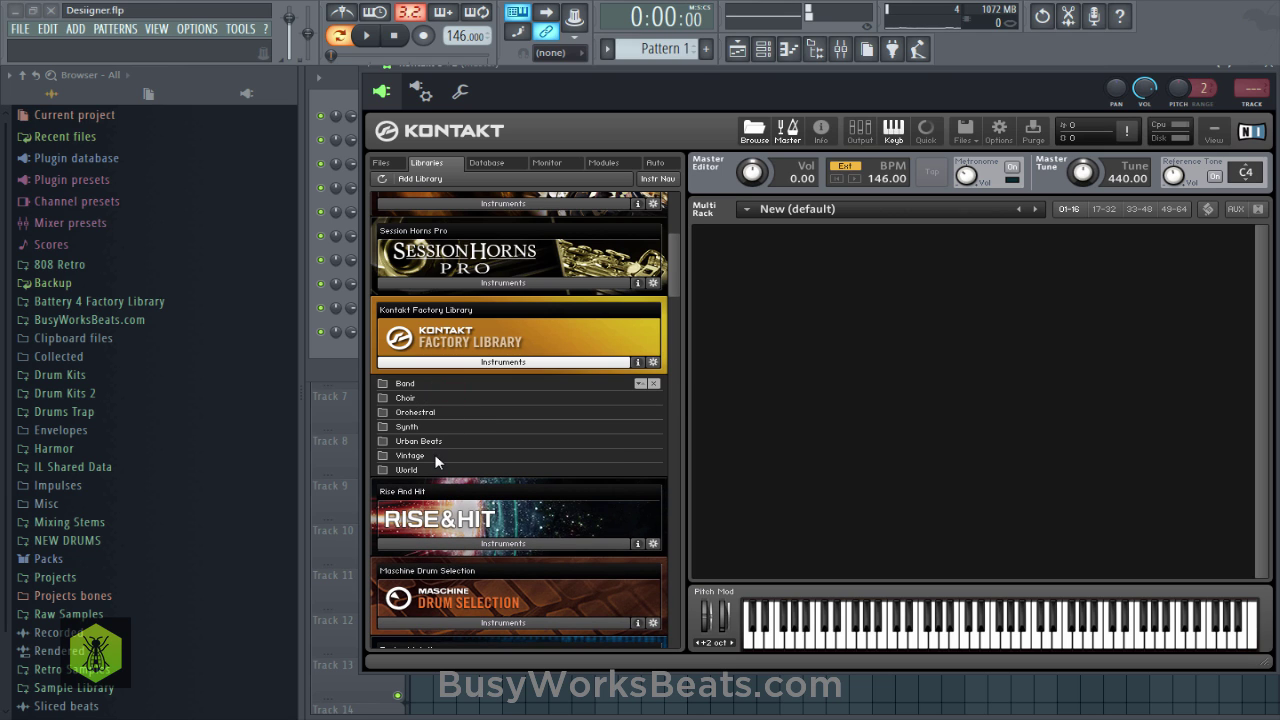
{"action": "left_click", "coordinate": [428, 412]}
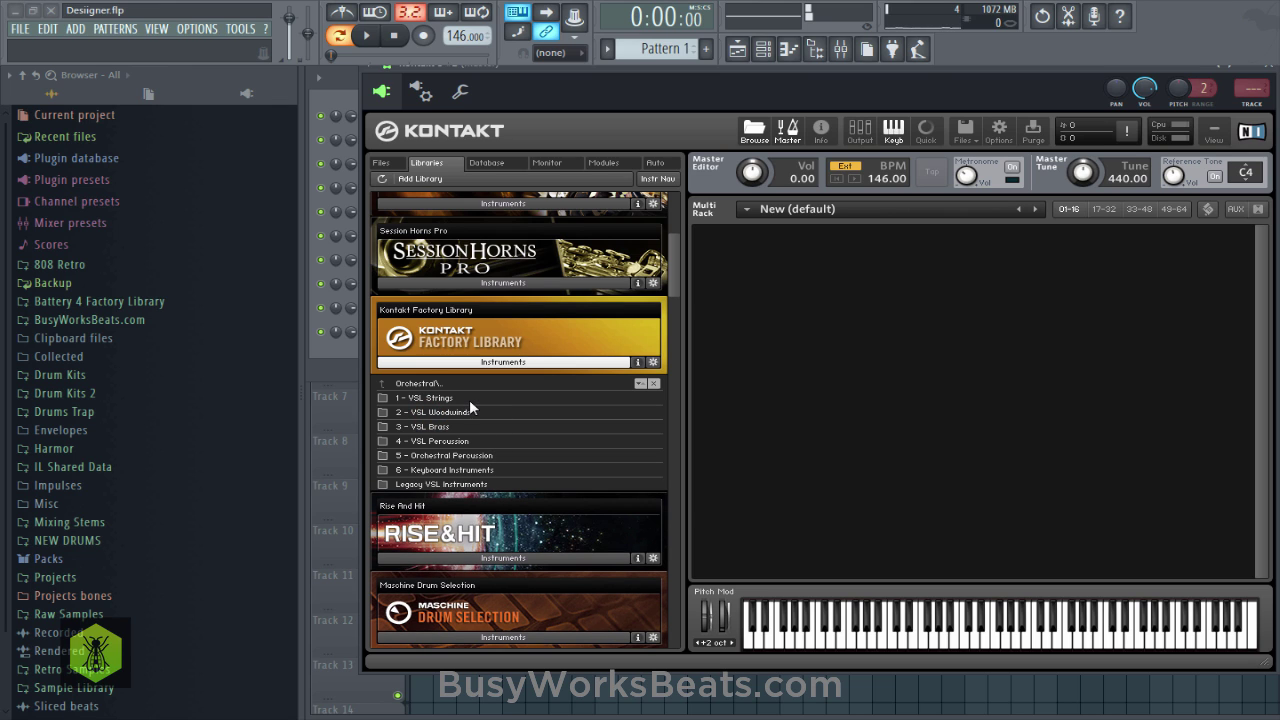
{"action": "left_click", "coordinate": [453, 397]}
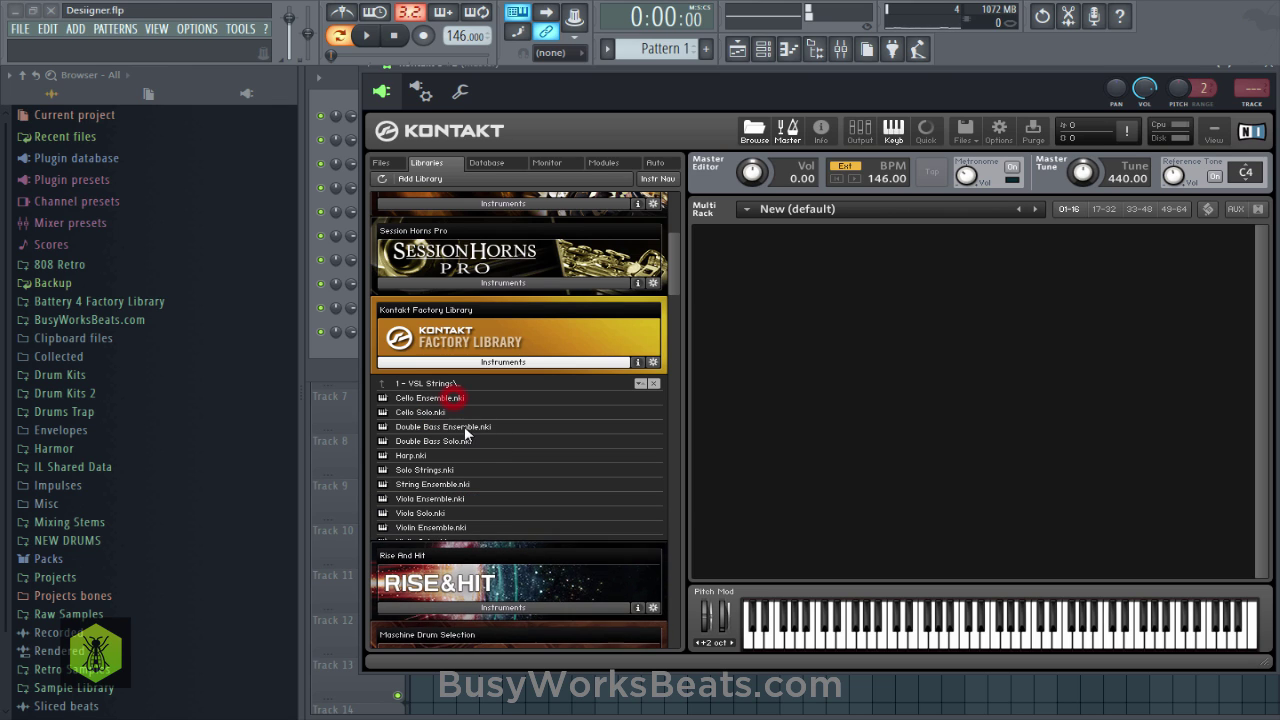
{"action": "double_click", "coordinate": [460, 485]}
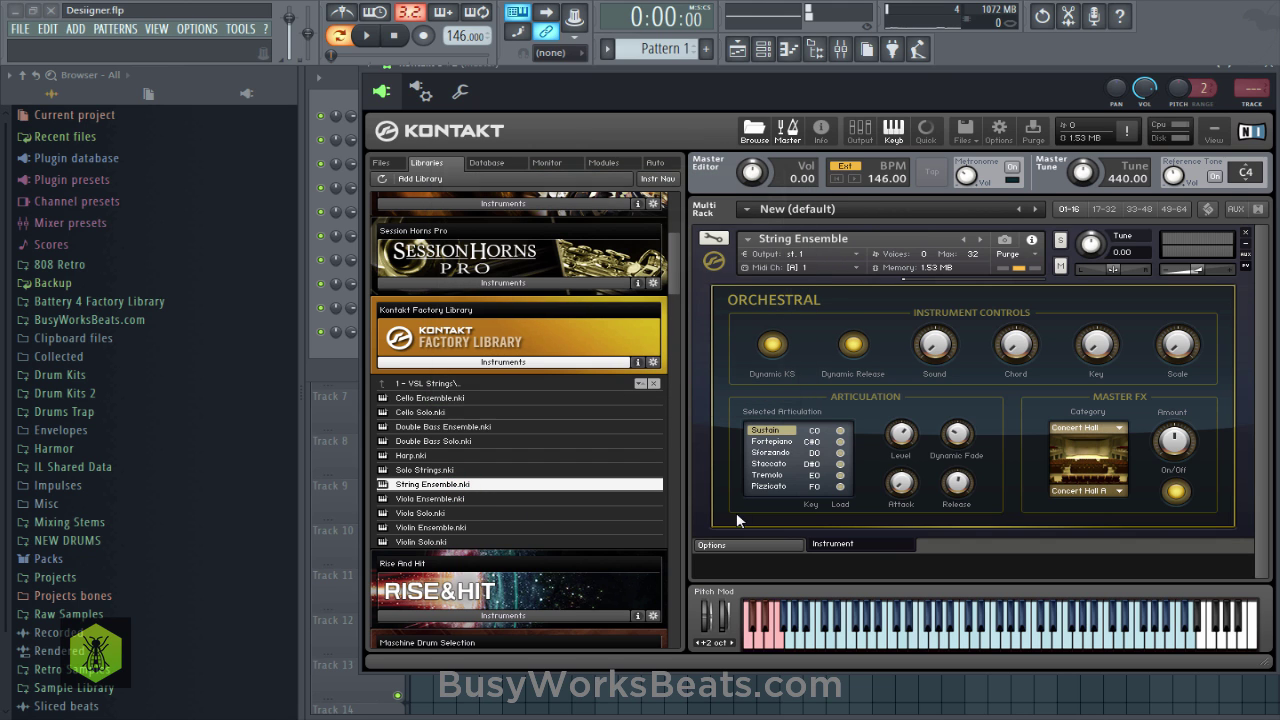
Set the String Ensemble's articulation to Staccato and play a few test notes.
{"action": "left_click", "coordinate": [778, 464]}
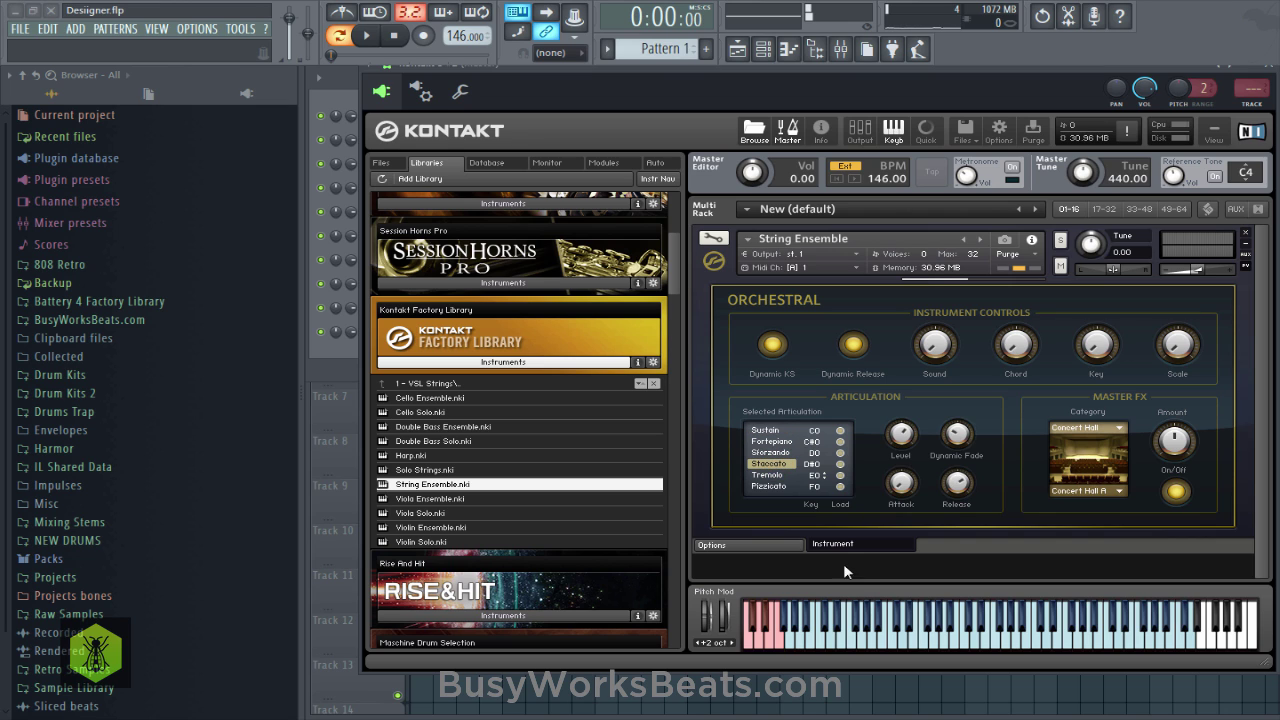
{"action": "left_click", "coordinate": [926, 639]}
{"action": "left_click", "coordinate": [957, 640]}
{"action": "left_click", "coordinate": [987, 636]}
{"action": "left_click", "coordinate": [1043, 634]}
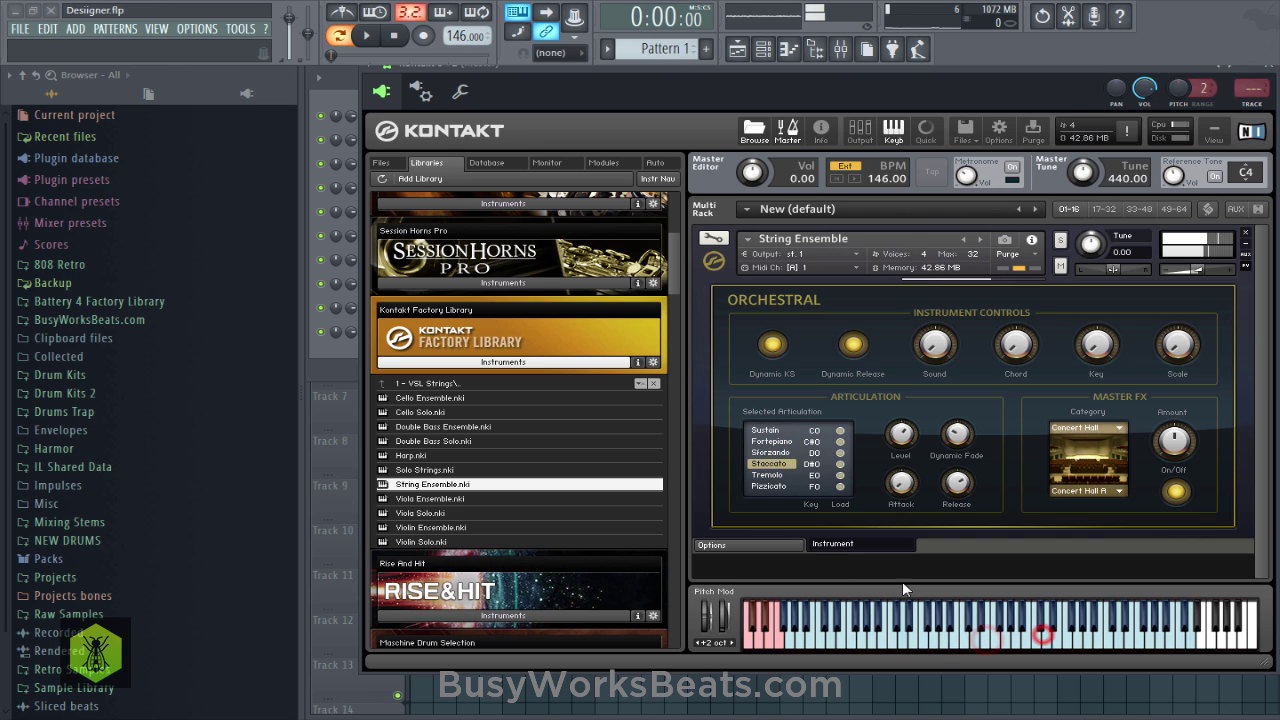
{"action": "left_click", "coordinate": [876, 627]}
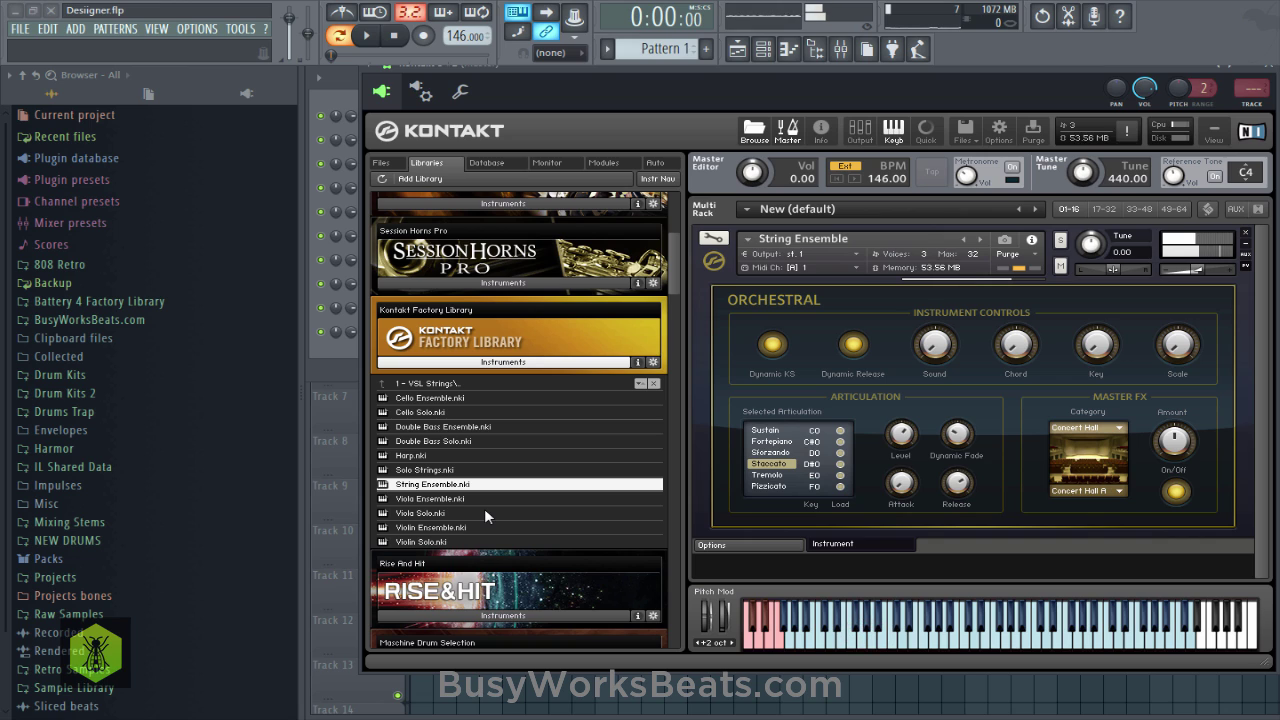
{"action": "double_click", "coordinate": [450, 385]}
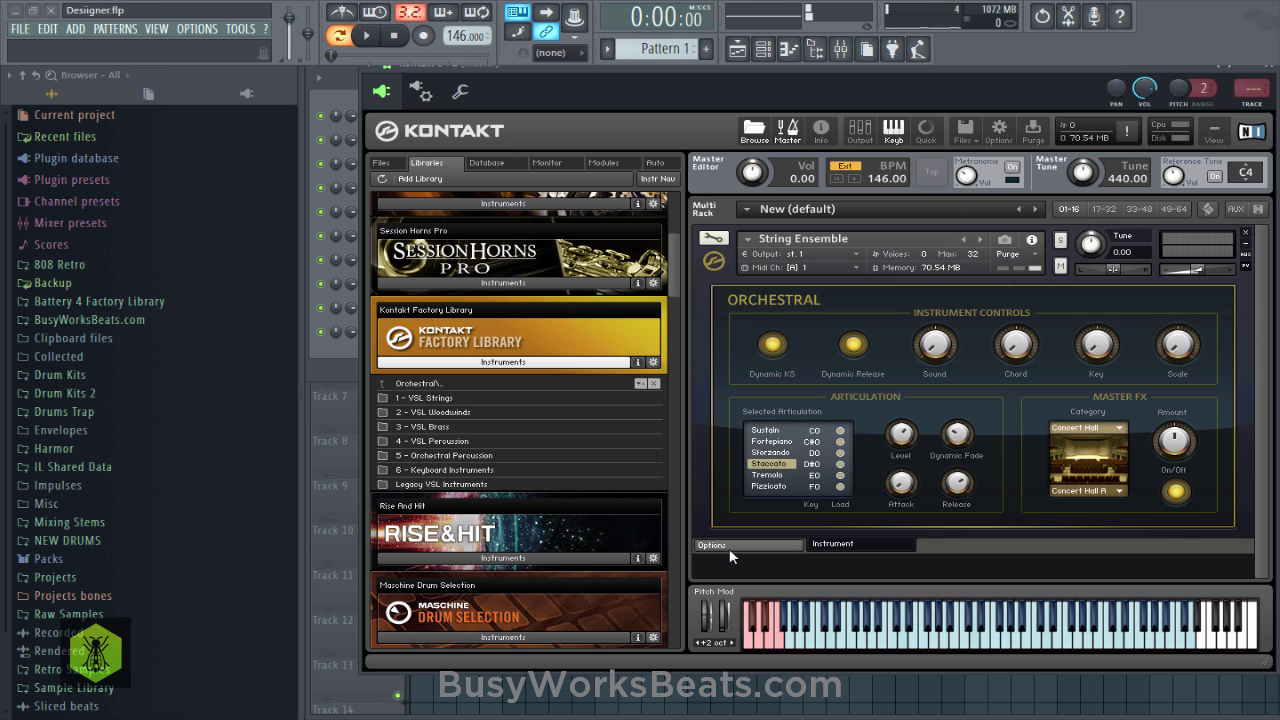
Route the Kontakt 5 #2 channel to mixer track 10, save the project, and select the first Kontakt 5 channel.
{"action": "left_click", "coordinate": [1266, 76]}
{"action": "left_click_drag", "start_coordinate": [390, 332], "coordinate": [390, 300]}
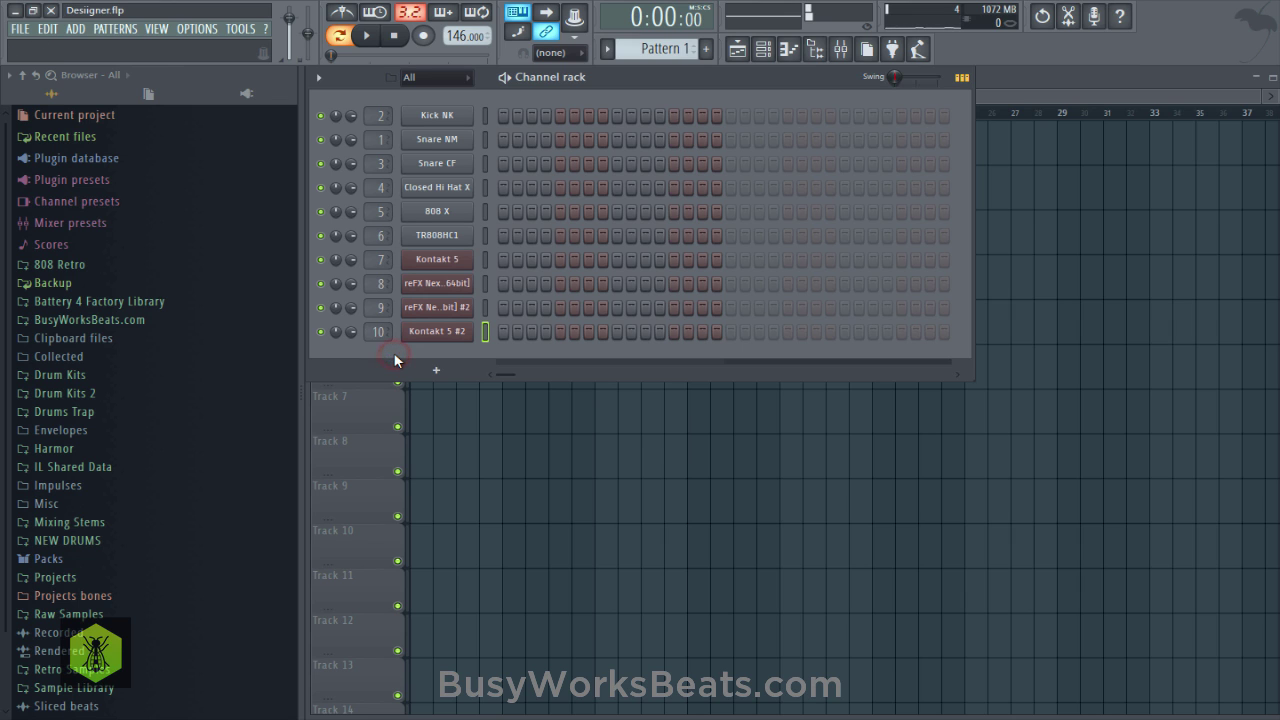
{"action": "key", "text": "ctrl+s"}
{"action": "left_click", "coordinate": [485, 259]}
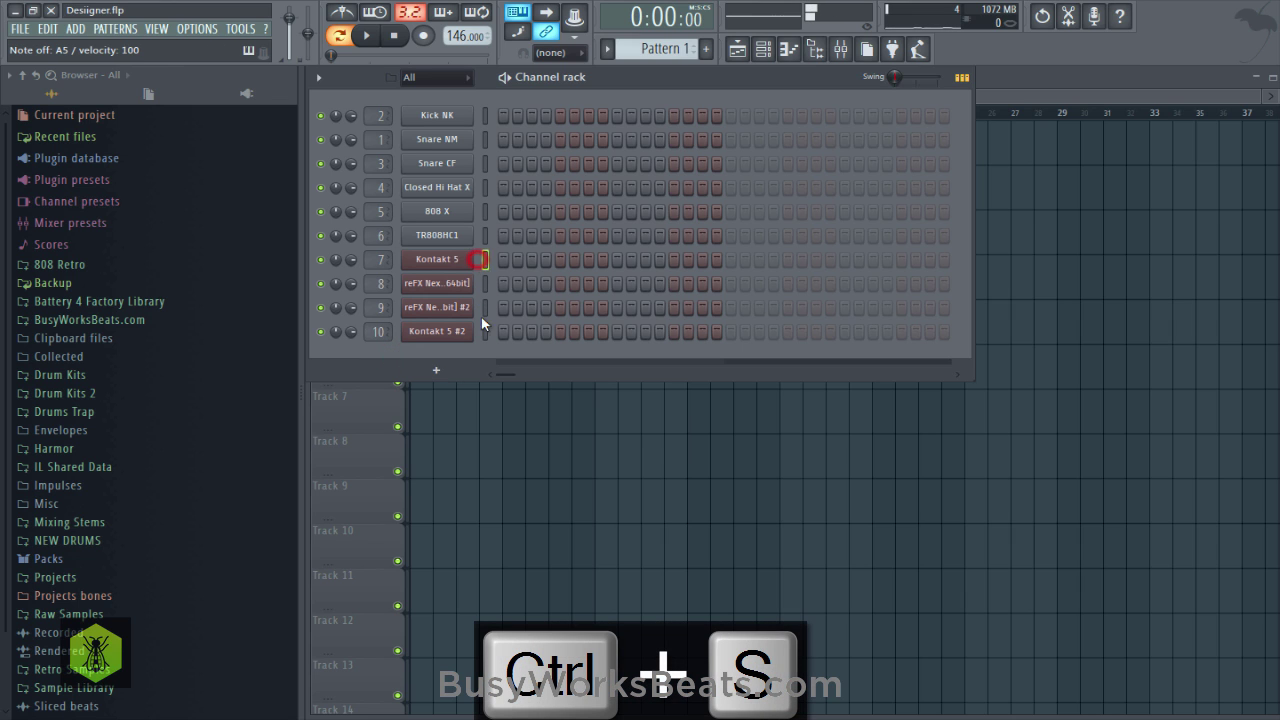
Select the Kontakt 5 #2 channel and save the project.
{"action": "left_click", "coordinate": [485, 331]}
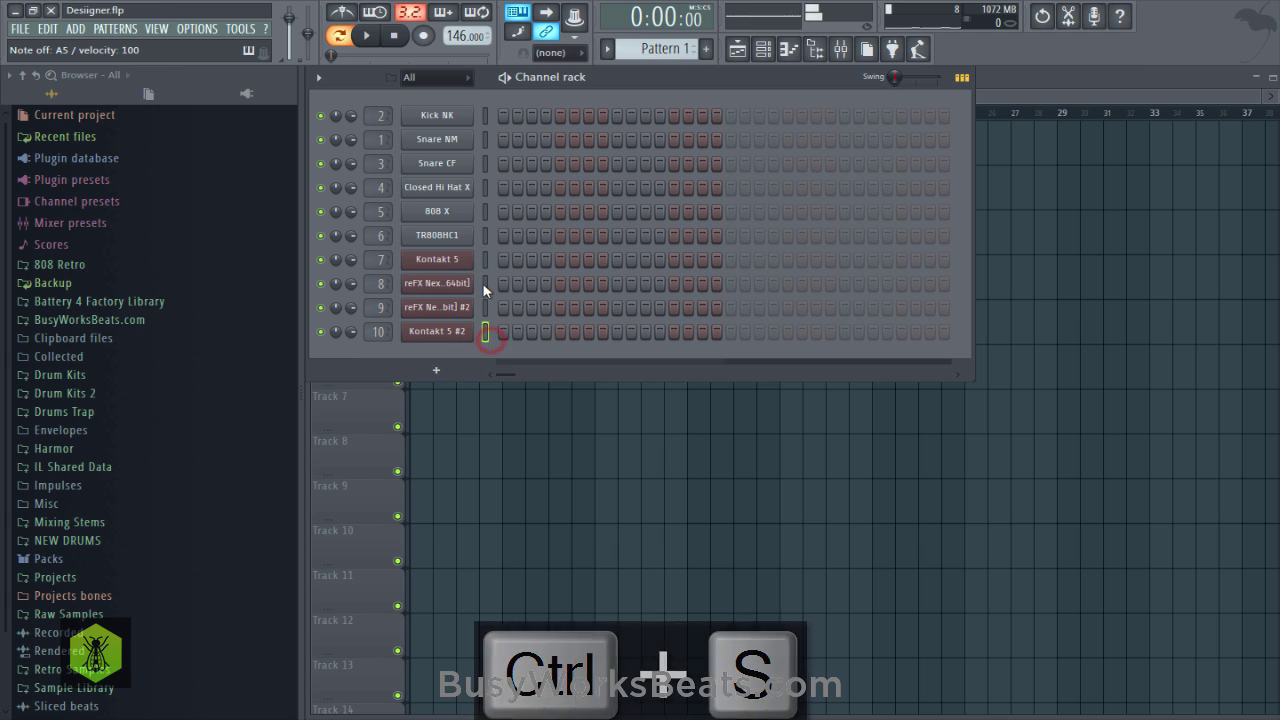
{"action": "key", "text": "ctrl+s"}
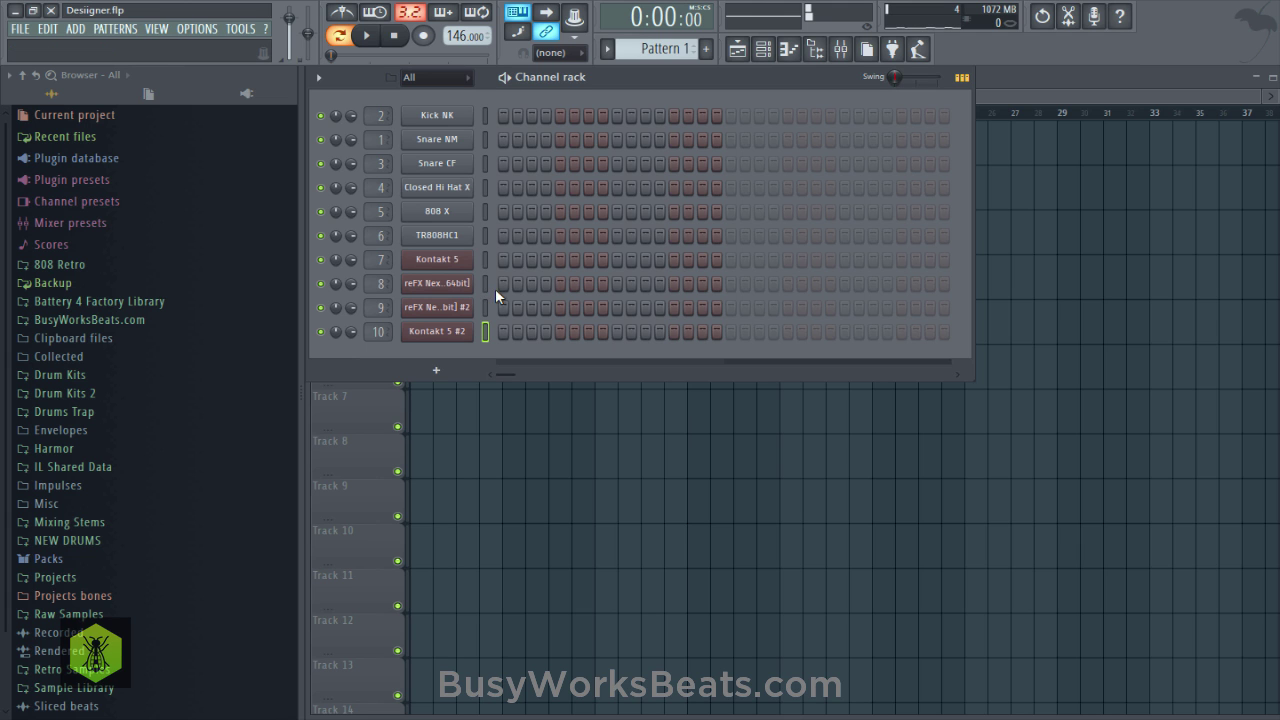
Add a Sylenth1 instrument channel to the channel rack and initialize its preset.
{"action": "left_click", "coordinate": [436, 371]}
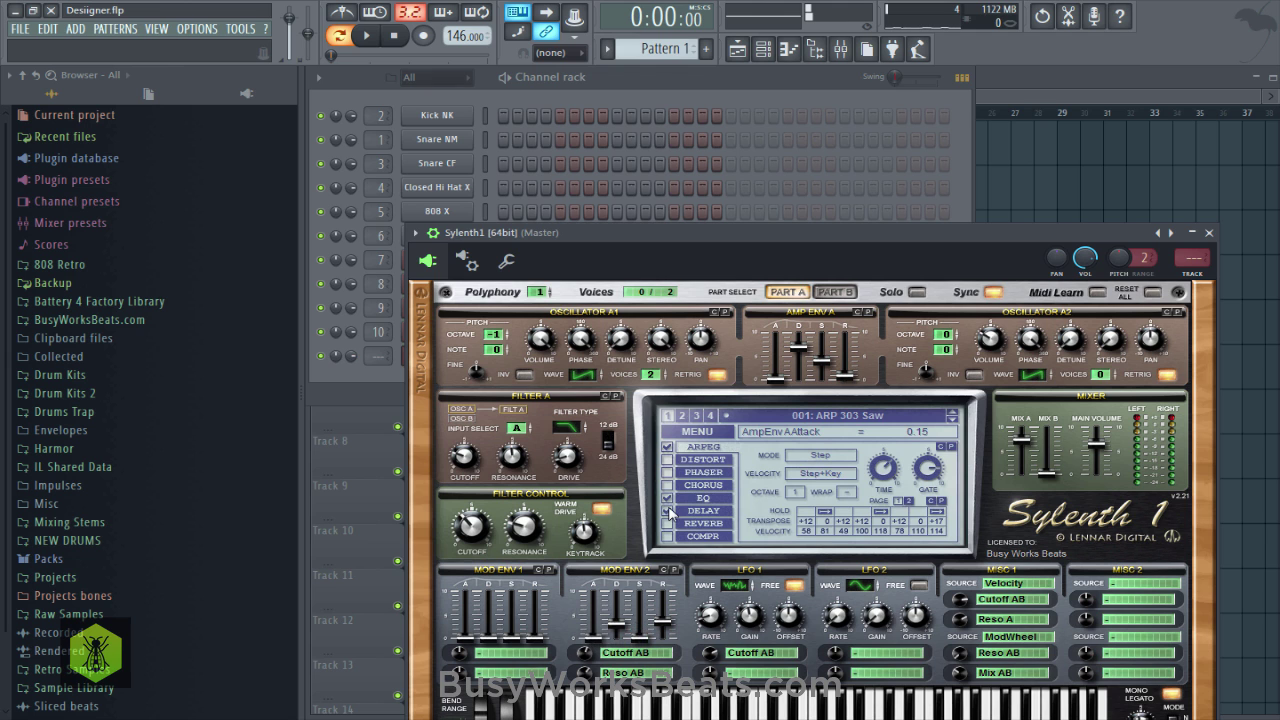
{"action": "left_click", "coordinate": [704, 434]}
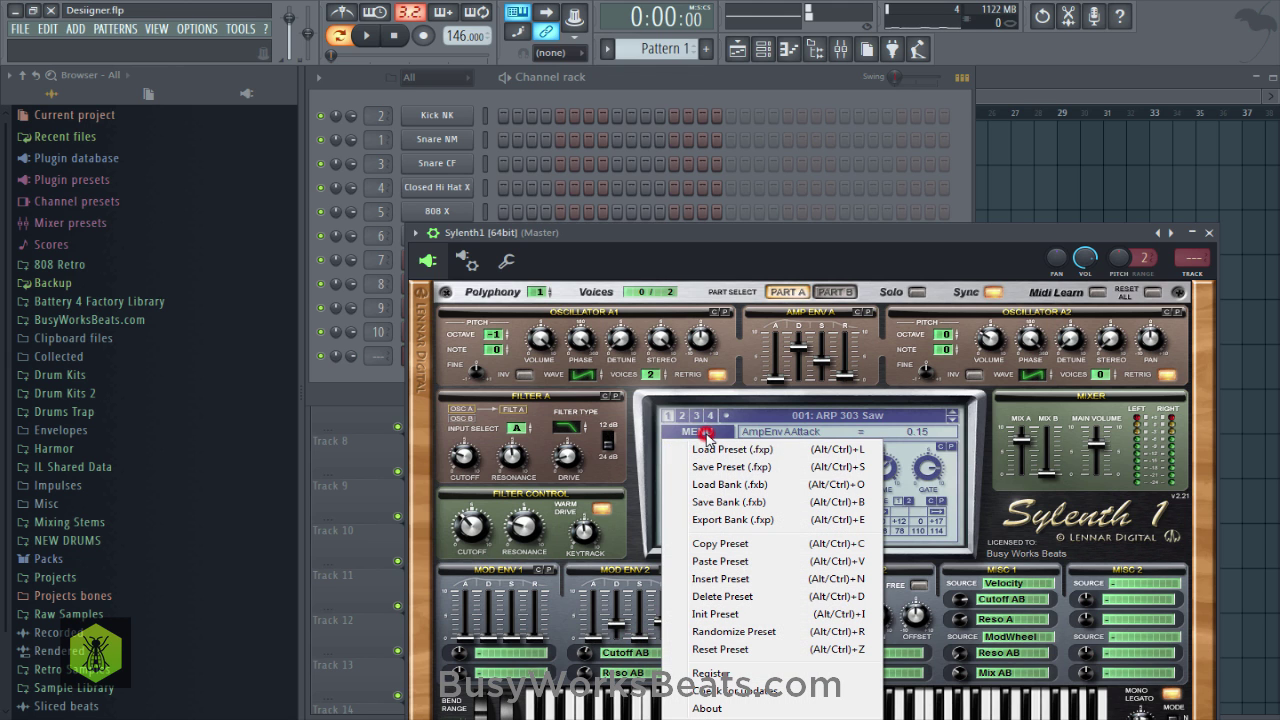
{"action": "left_click", "coordinate": [748, 618]}
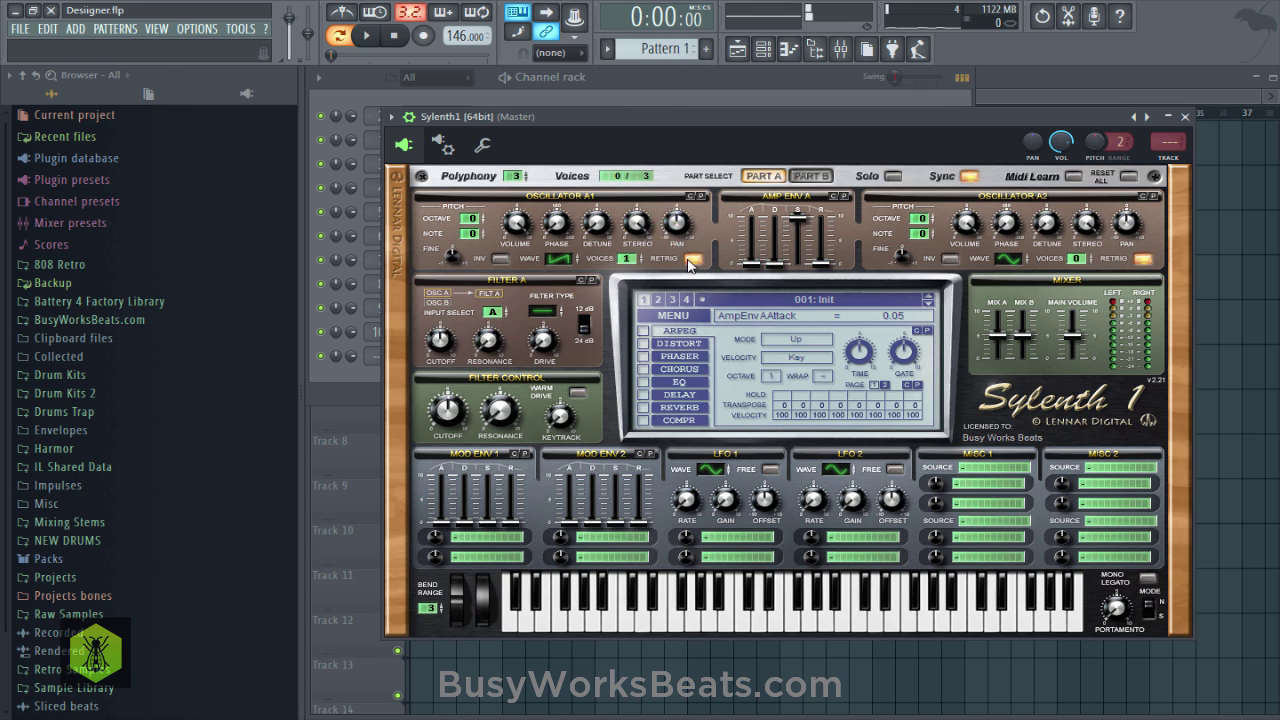
Turn off Retrig on Sylenth1's Oscillator A1 and assign Mod Env 1 to Pitch A with an attack of 8.05.
{"action": "left_click", "coordinate": [690, 261]}
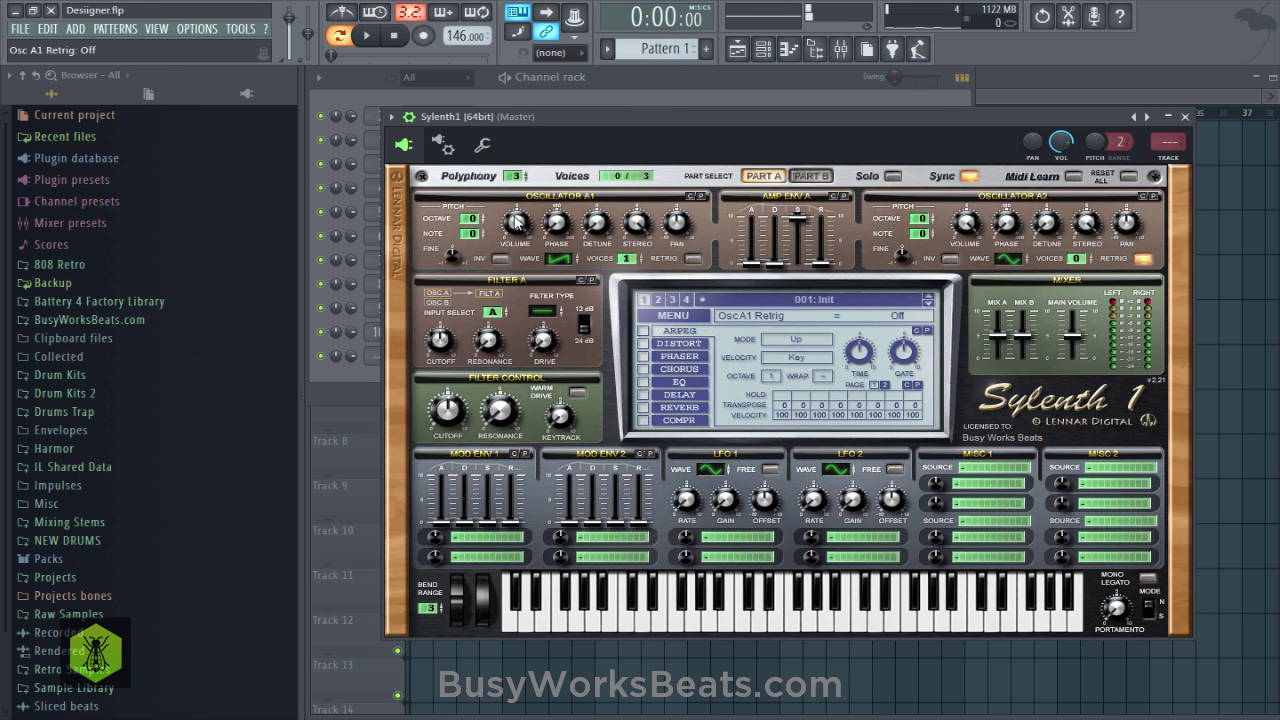
{"action": "left_click", "coordinate": [471, 540]}
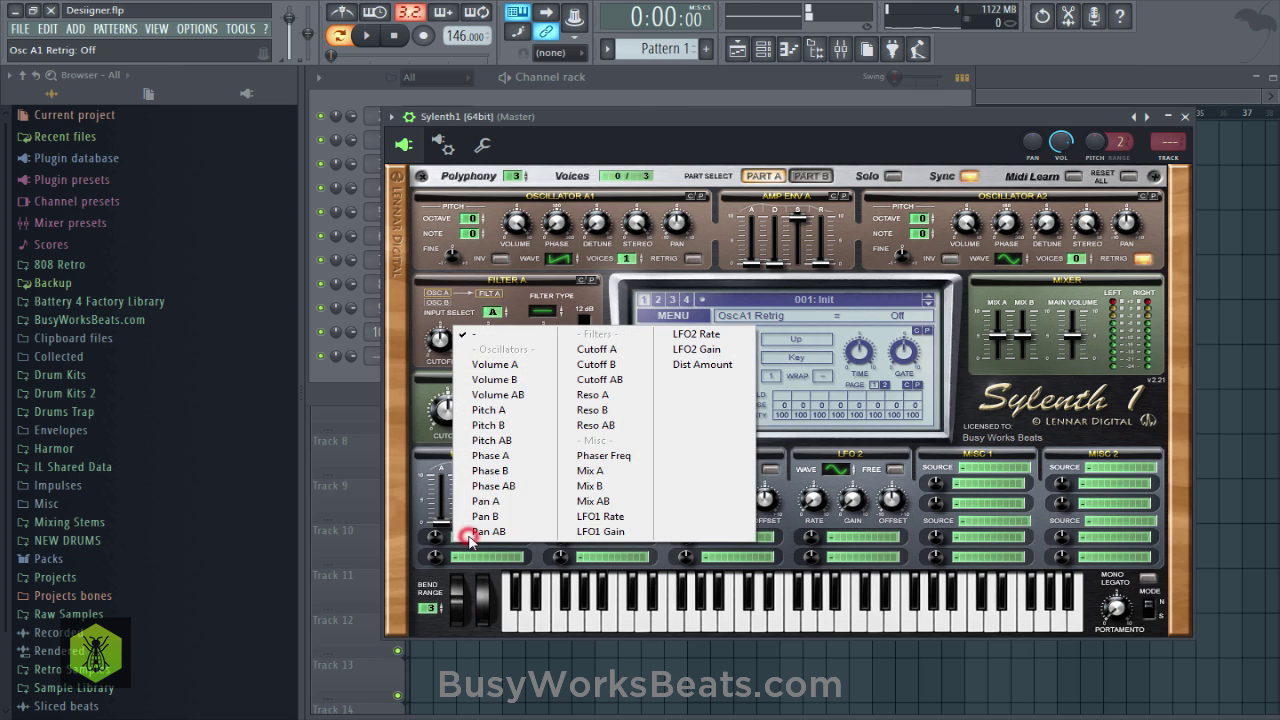
{"action": "left_click", "coordinate": [524, 411]}
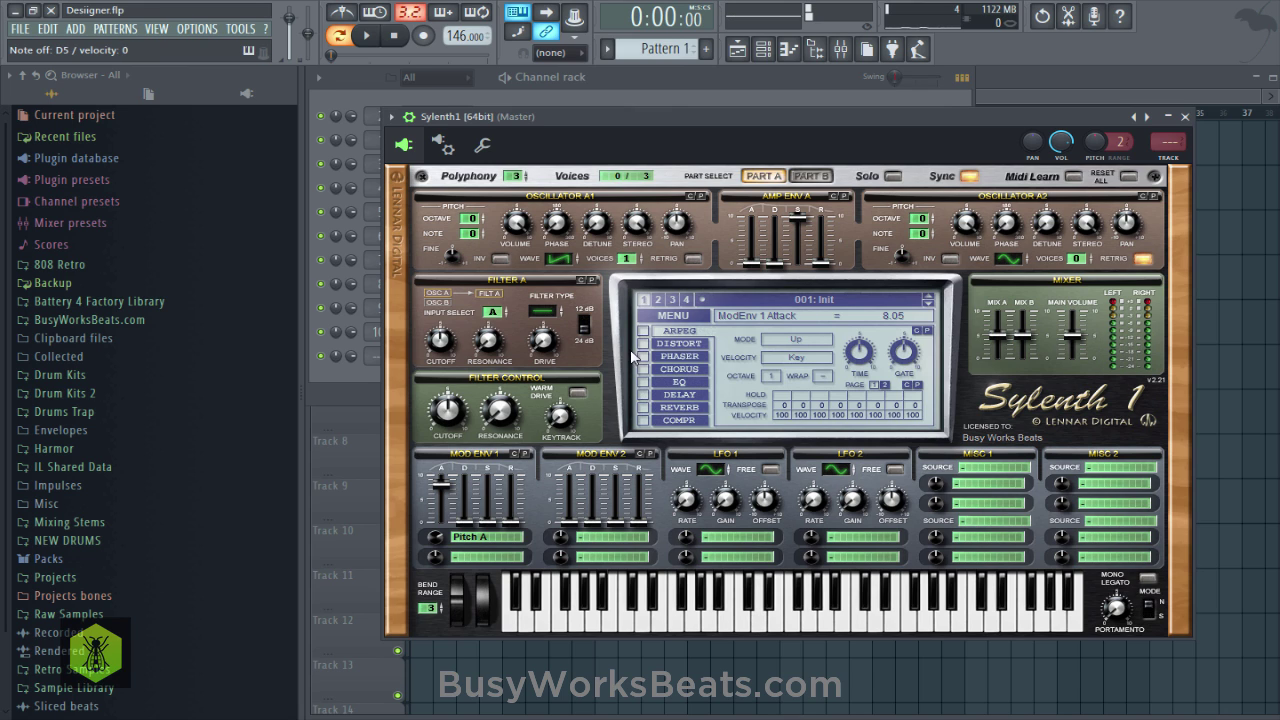
Route the Sylenth1 channel to mixer track 11 and load Fruity Reeverb 2 in that track's first effect slot.
{"action": "left_click", "coordinate": [1185, 116]}
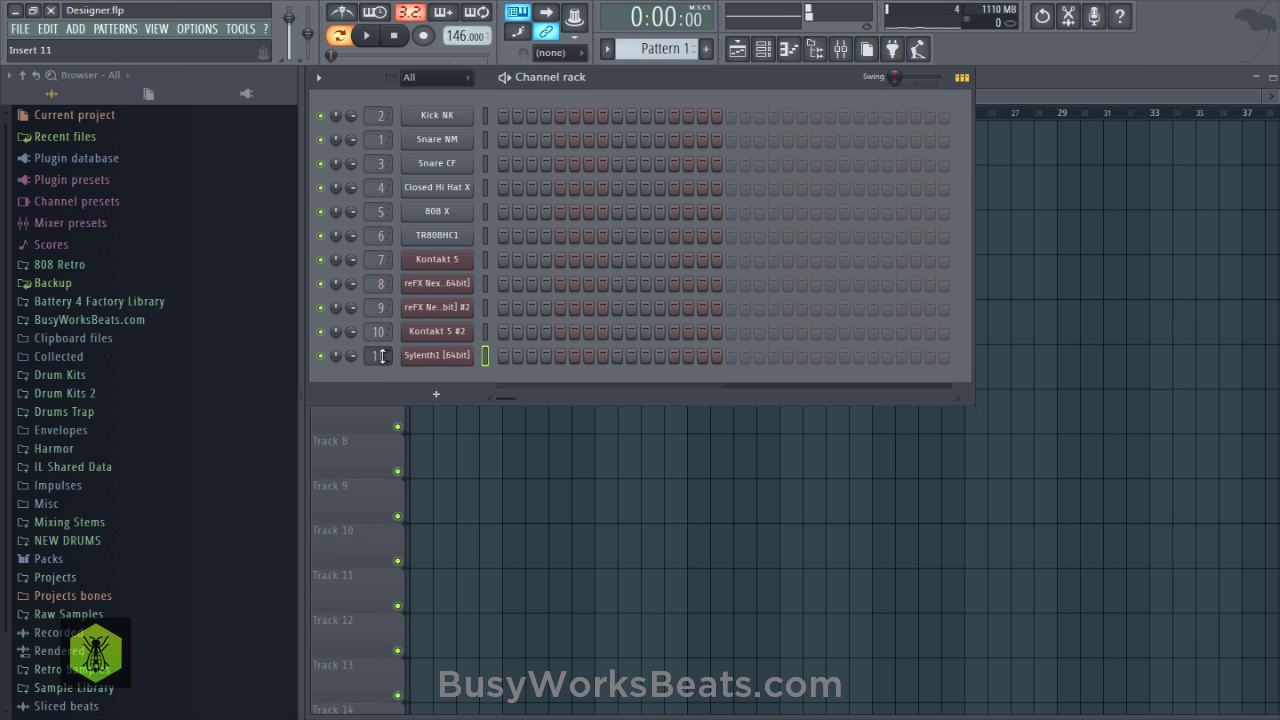
{"action": "left_click", "coordinate": [840, 48]}
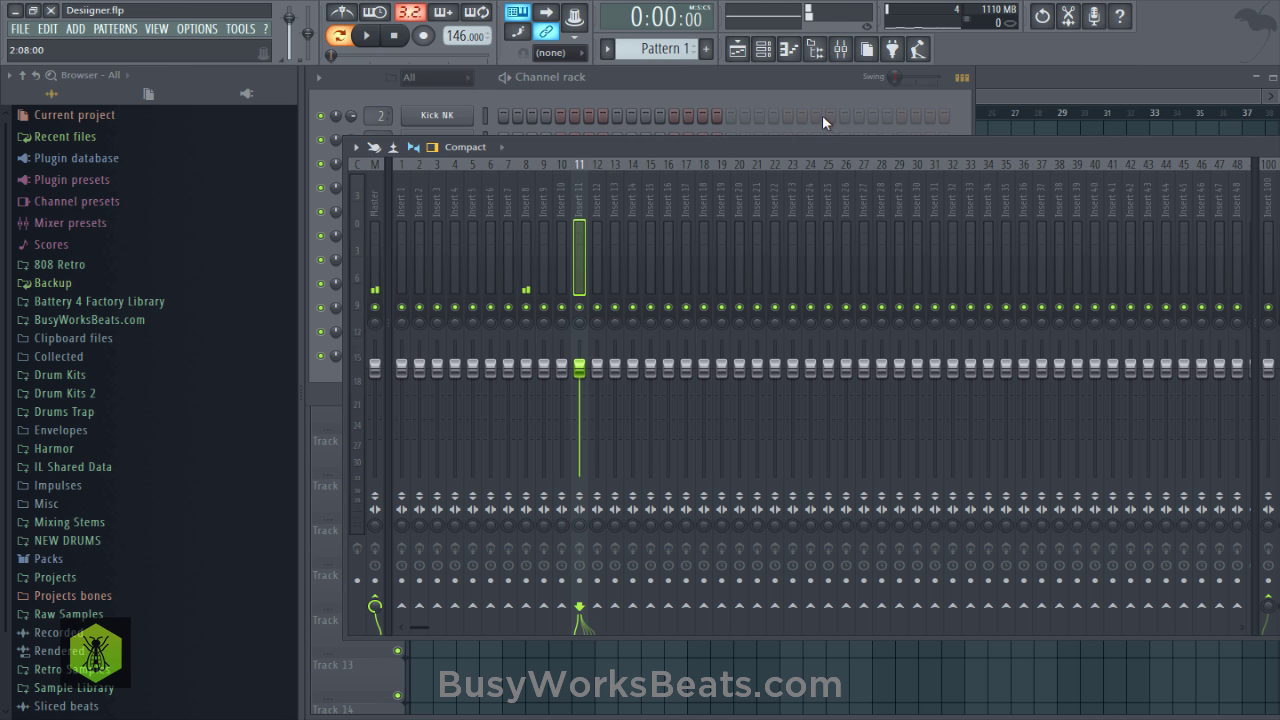
{"action": "double_click", "coordinate": [760, 146]}
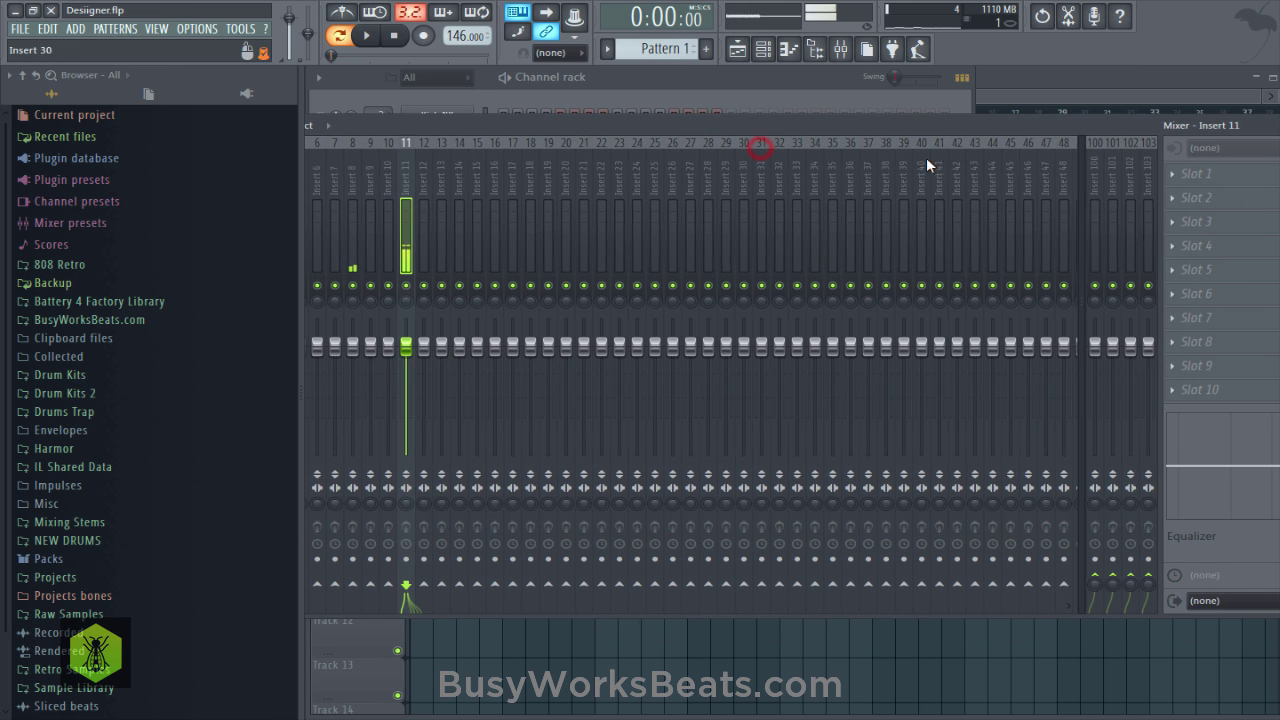
{"action": "left_click", "coordinate": [1190, 178]}
{"action": "left_click", "coordinate": [480, 286]}
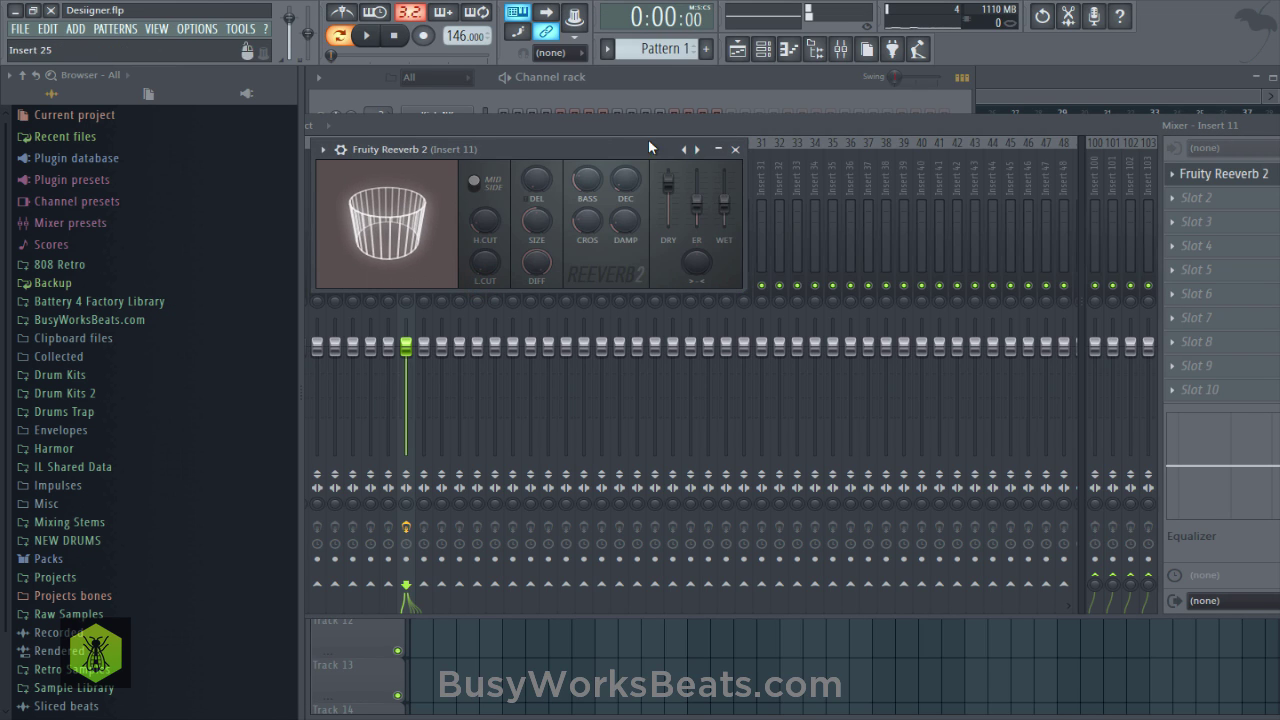
Hide the browser, then narrow and reposition the mixer window to fit the workspace.
{"action": "left_click_drag", "start_coordinate": [648, 146], "coordinate": [746, 146]}
{"action": "left_click", "coordinate": [815, 49]}
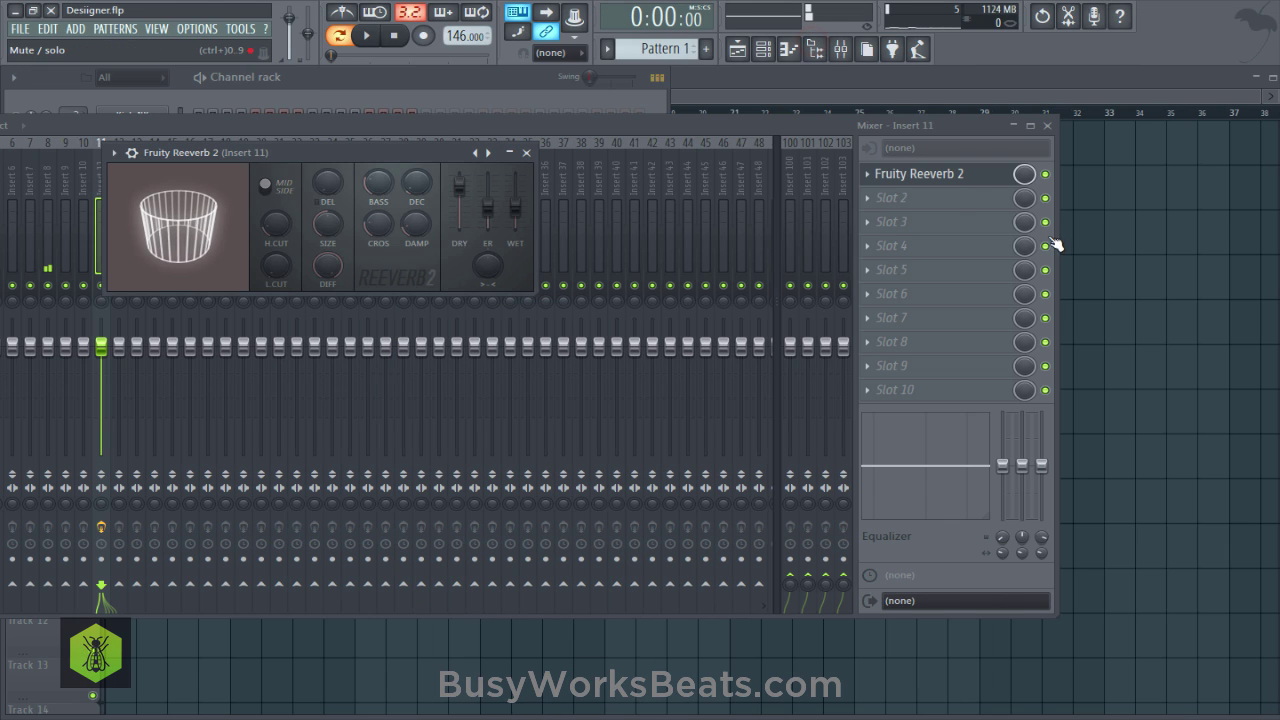
{"action": "left_click_drag", "start_coordinate": [1060, 241], "coordinate": [862, 240]}
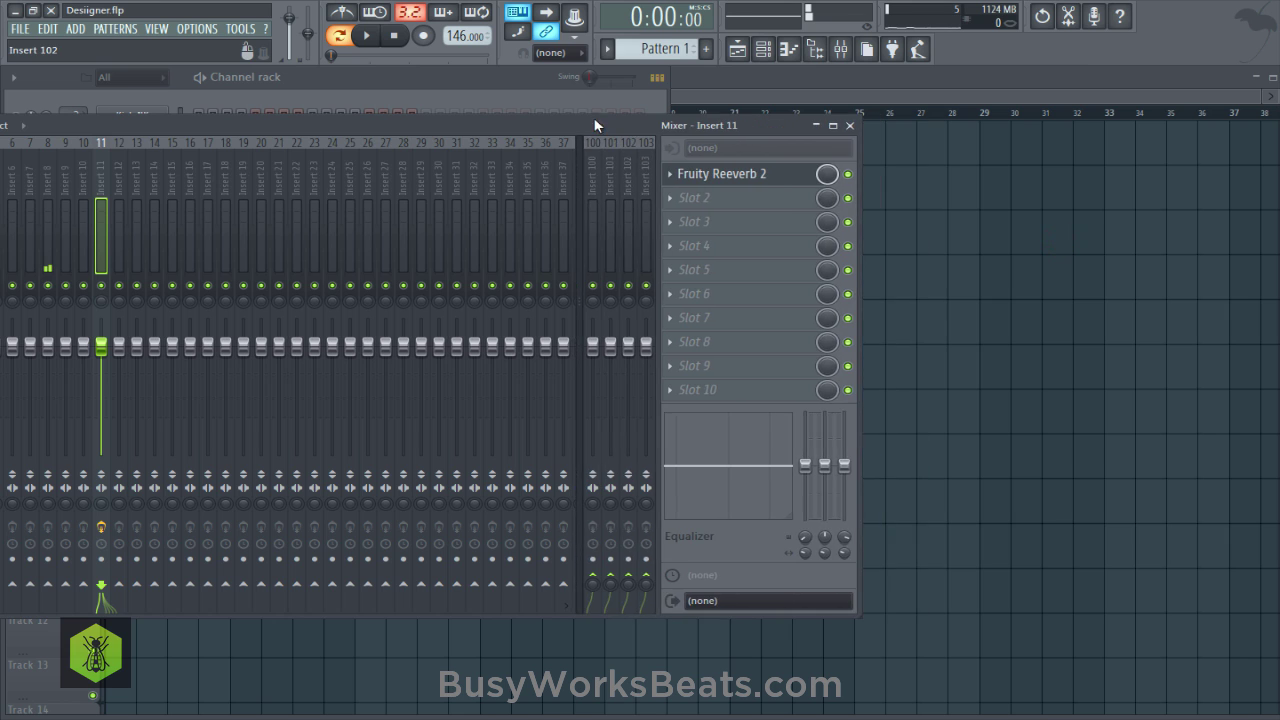
{"action": "left_click_drag", "start_coordinate": [595, 125], "coordinate": [823, 158]}
Reopen Fruity Reeverb 2 on Insert 11, adjust its reverb settings while playing test notes, and close the mixer.
{"action": "left_click", "coordinate": [958, 208]}
{"action": "left_click", "coordinate": [366, 152]}
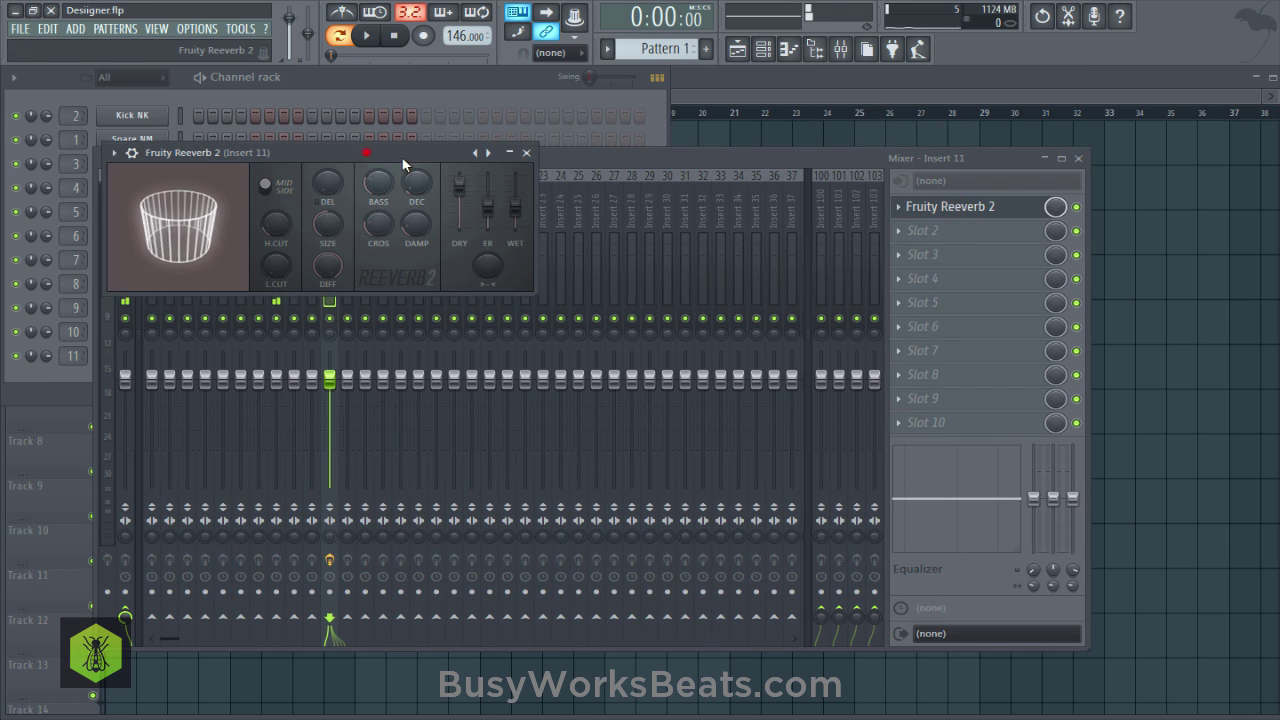
{"action": "left_click_drag", "start_coordinate": [402, 158], "coordinate": [587, 230]}
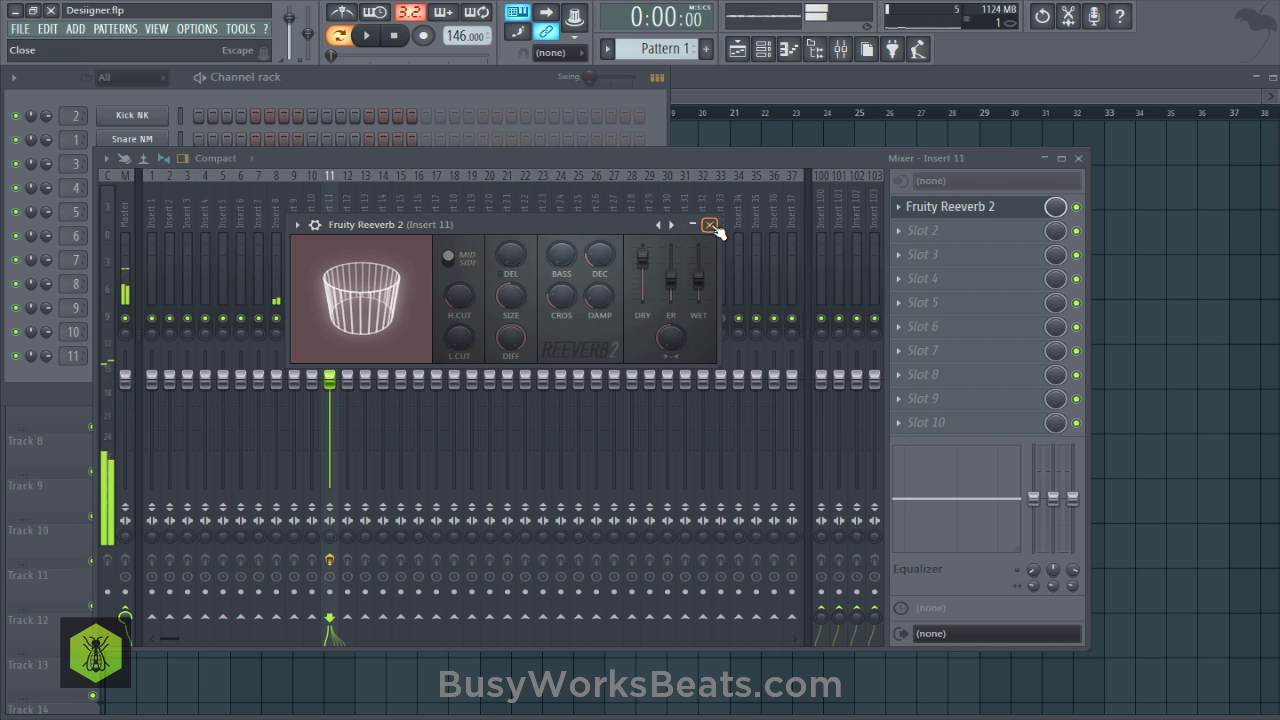
{"action": "left_click", "coordinate": [710, 226]}
{"action": "left_click", "coordinate": [1078, 158]}
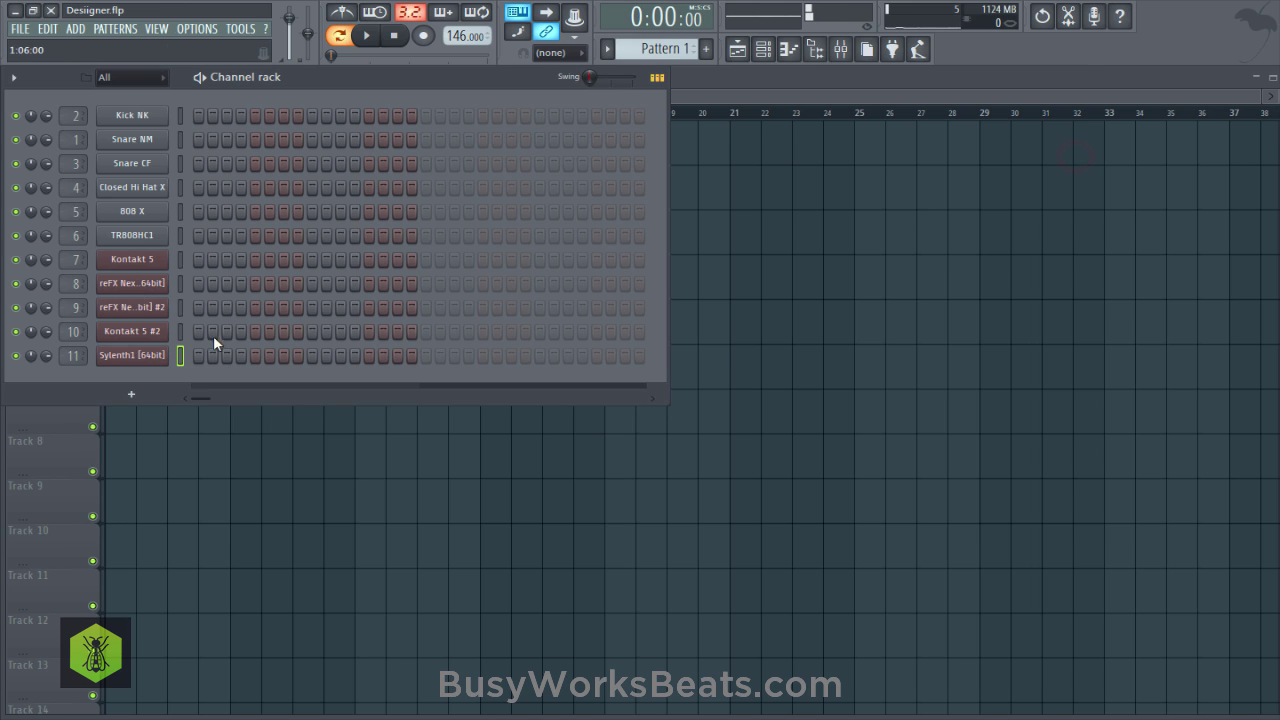
Set Sylenth1's Mod Env 1 pitch amount to 3.62, play test notes, and save the project.
{"action": "left_click", "coordinate": [132, 355]}
{"action": "left_click_drag", "start_coordinate": [133, 540], "coordinate": [132, 542]}
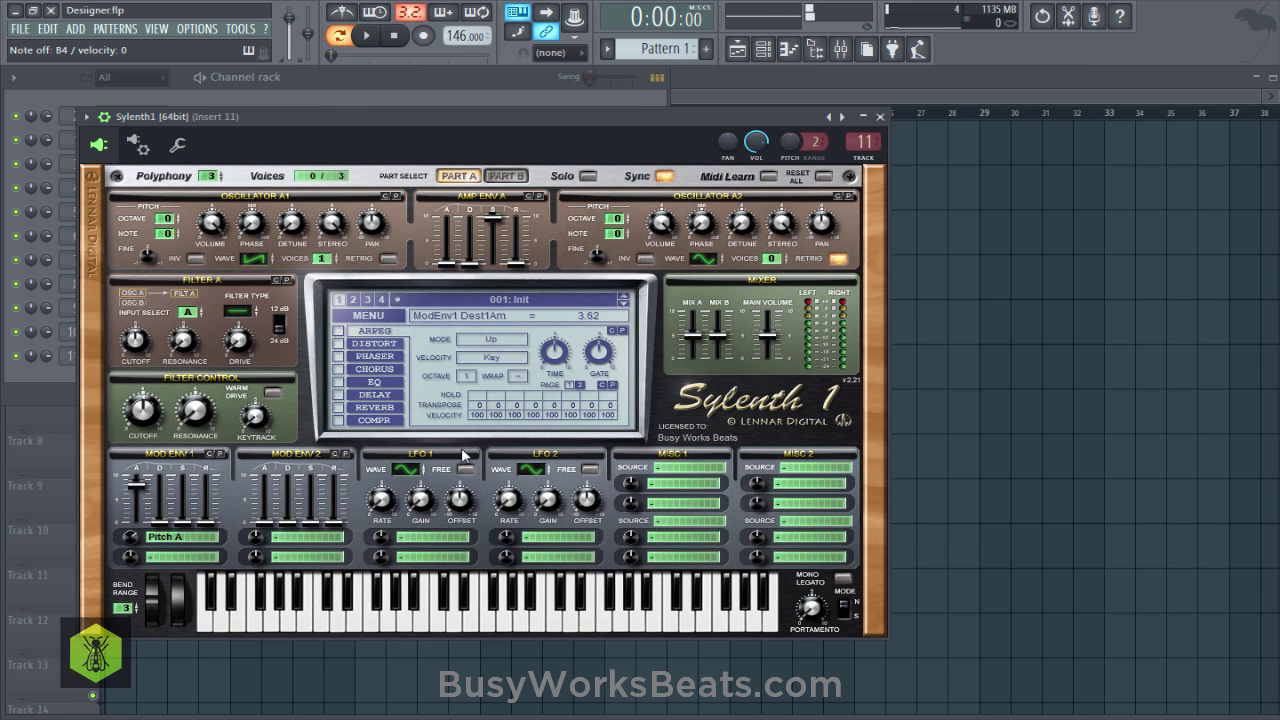
{"action": "left_click", "coordinate": [879, 116]}
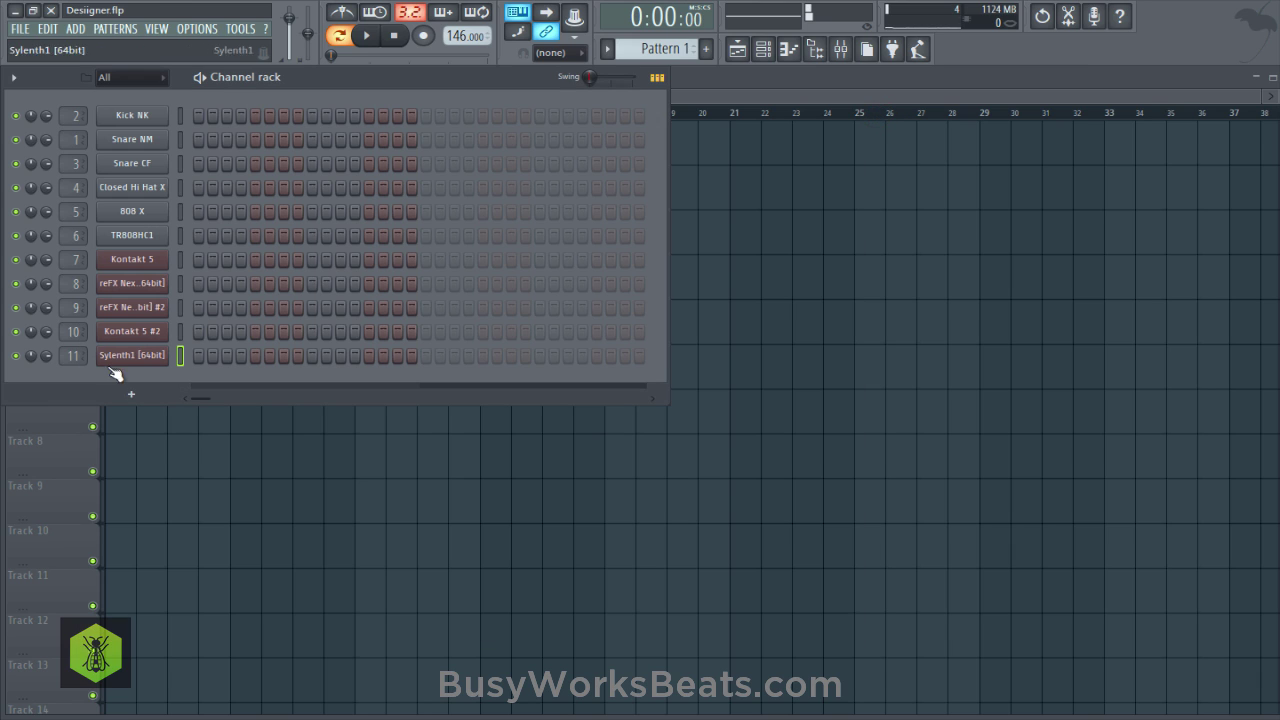
{"action": "key", "text": "ctrl+s"}
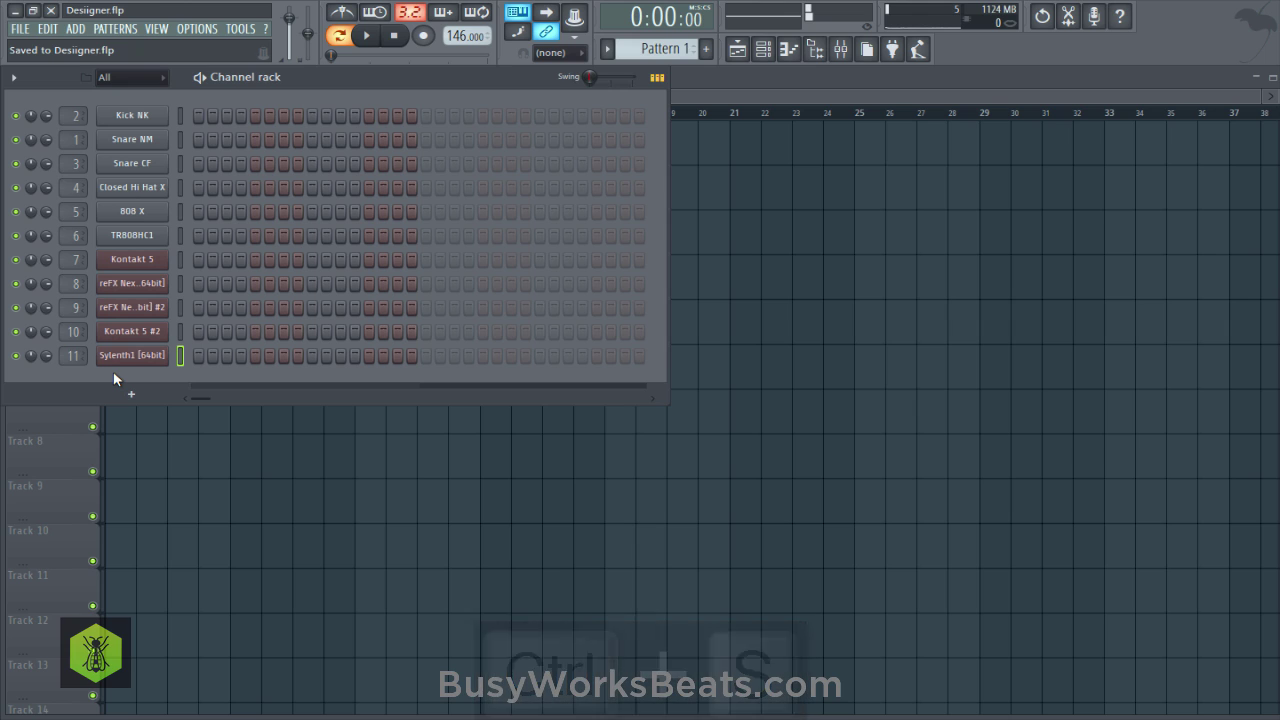
Turn on the metronome and save the project.
{"action": "left_click", "coordinate": [341, 12]}
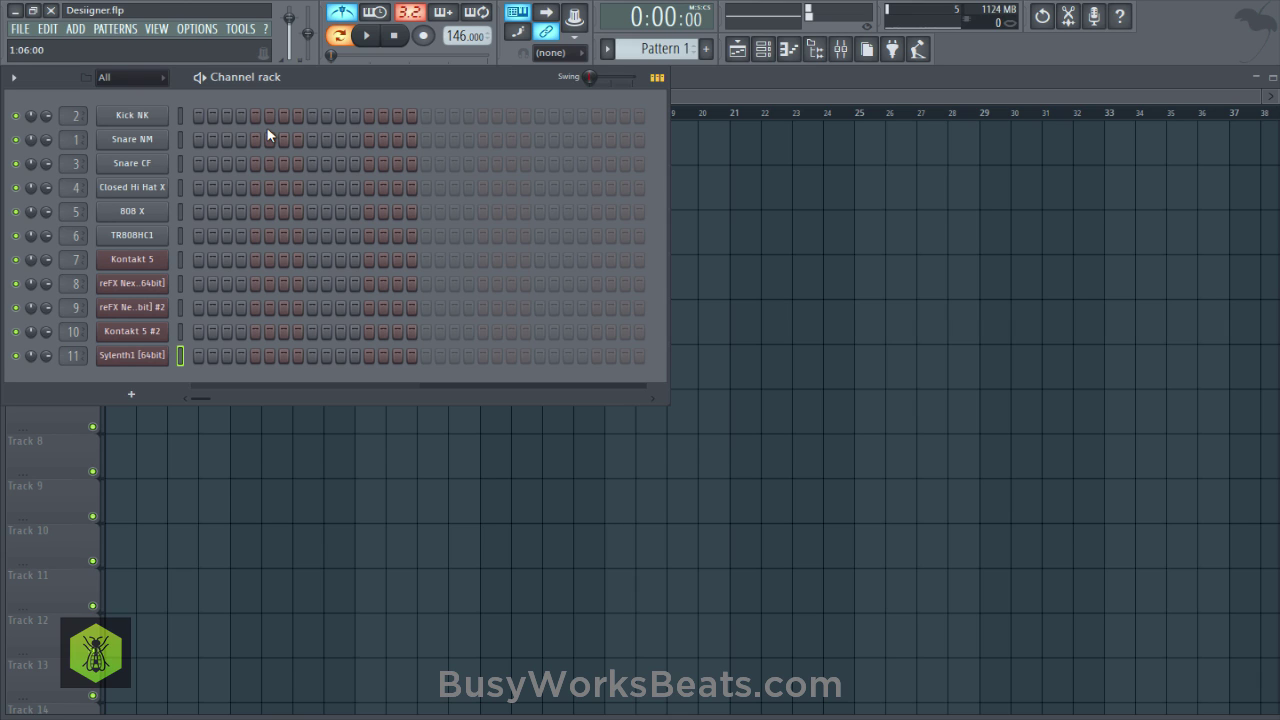
{"action": "key", "text": "ctrl+s"}
Audition the first Kontakt 5 channel and both Nexus bell channels against the metronome, then stop playback.
{"action": "left_click", "coordinate": [372, 40]}
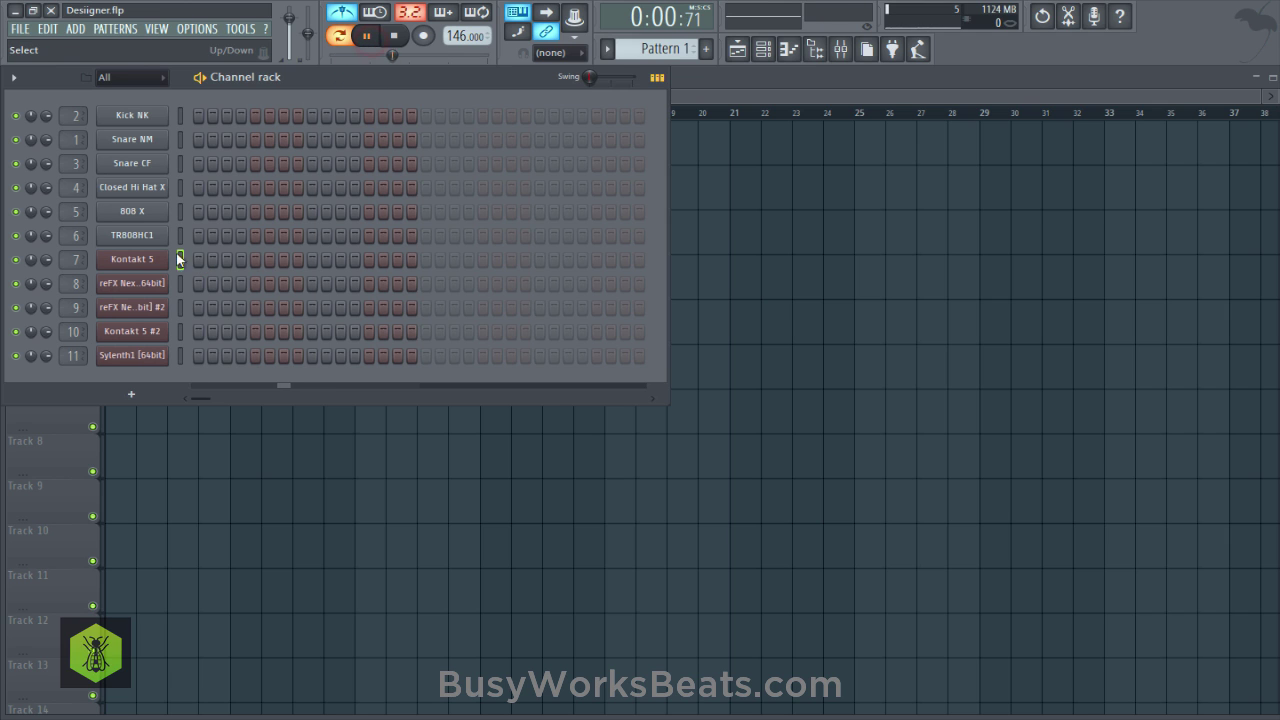
{"action": "left_click", "coordinate": [165, 284]}
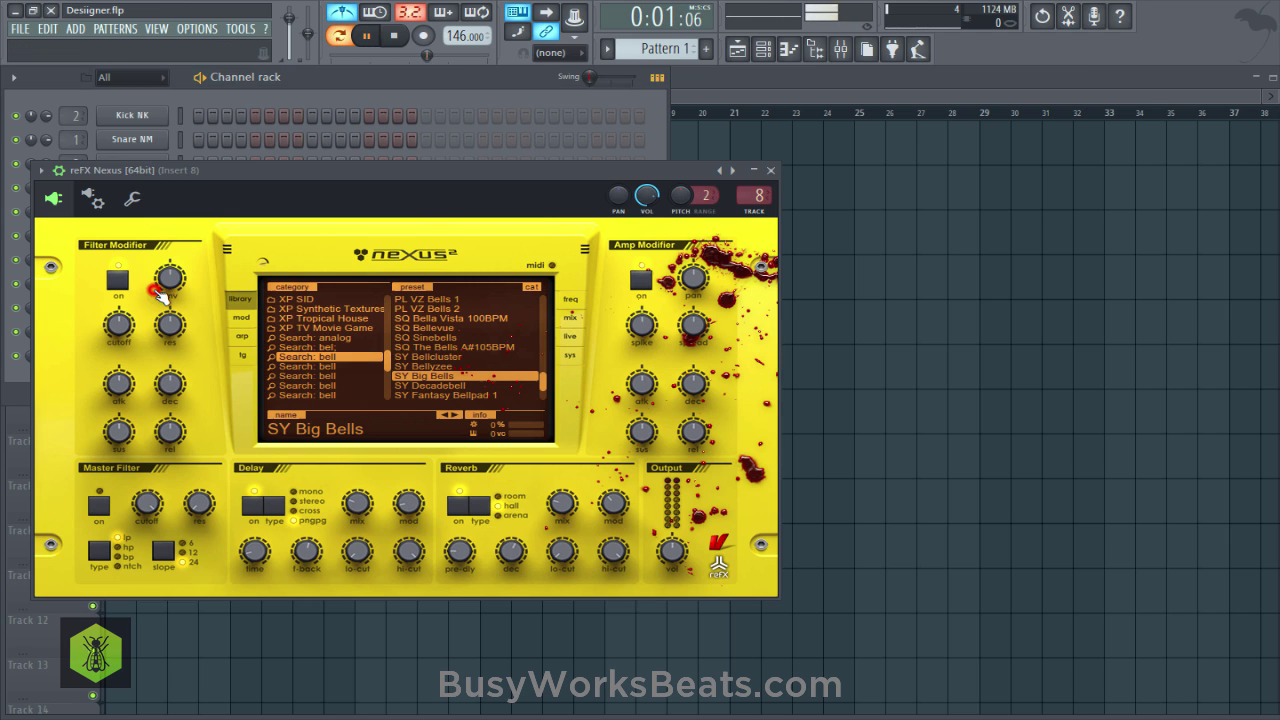
{"action": "left_click", "coordinate": [771, 171]}
{"action": "left_click", "coordinate": [165, 333]}
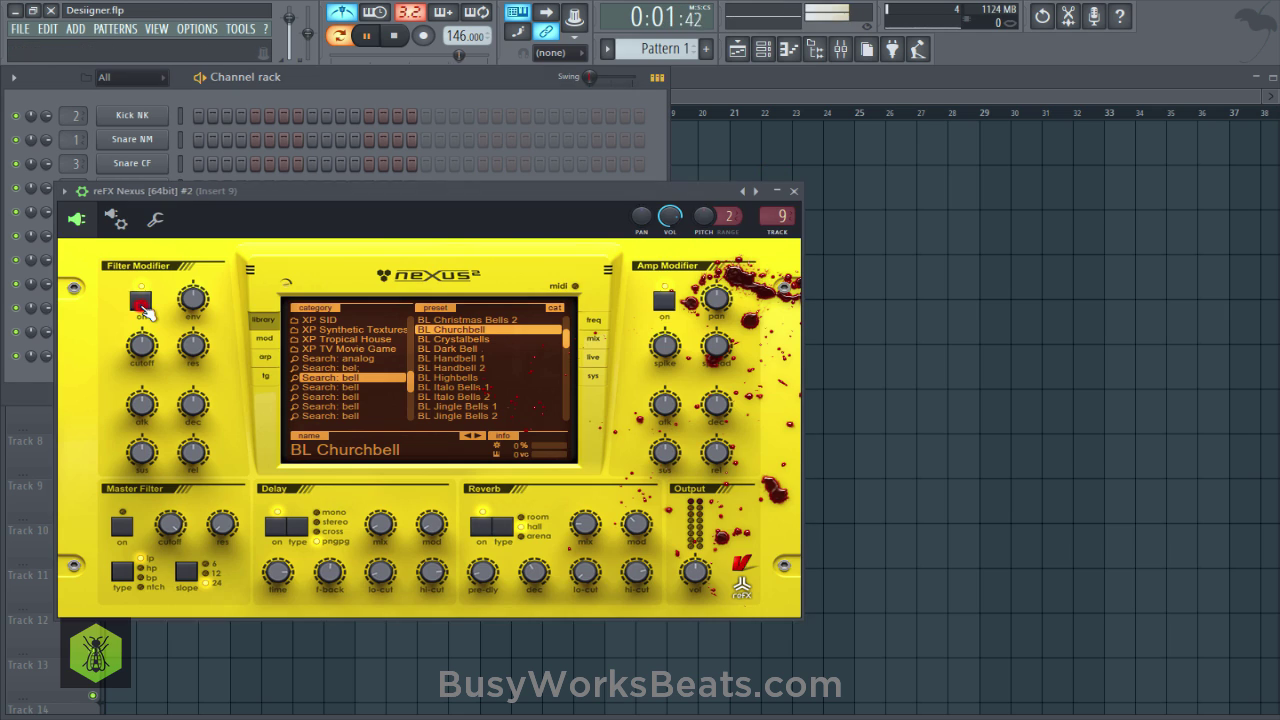
{"action": "left_click", "coordinate": [793, 190]}
{"action": "key", "text": "space"}
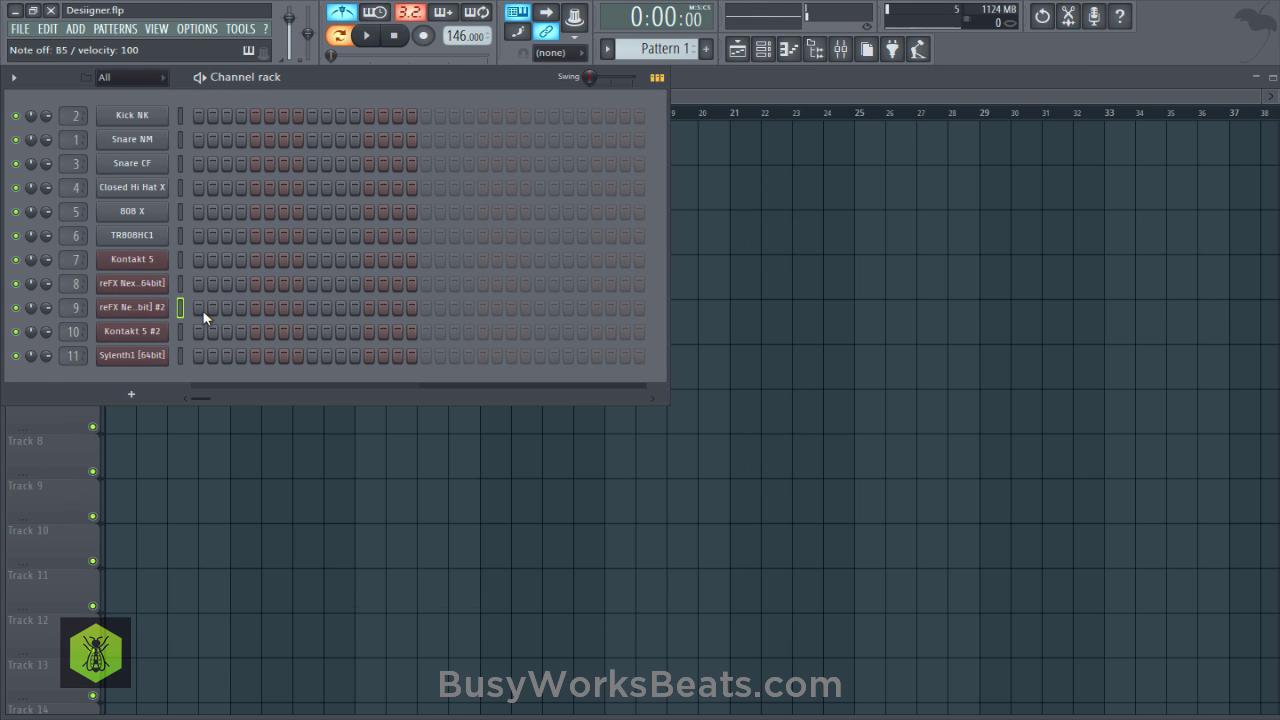
Open the second Nexus channel's piano roll and place a B5 note at the start, shortened to 0:01:18.
{"action": "right_click", "coordinate": [168, 310]}
{"action": "left_click", "coordinate": [189, 307]}
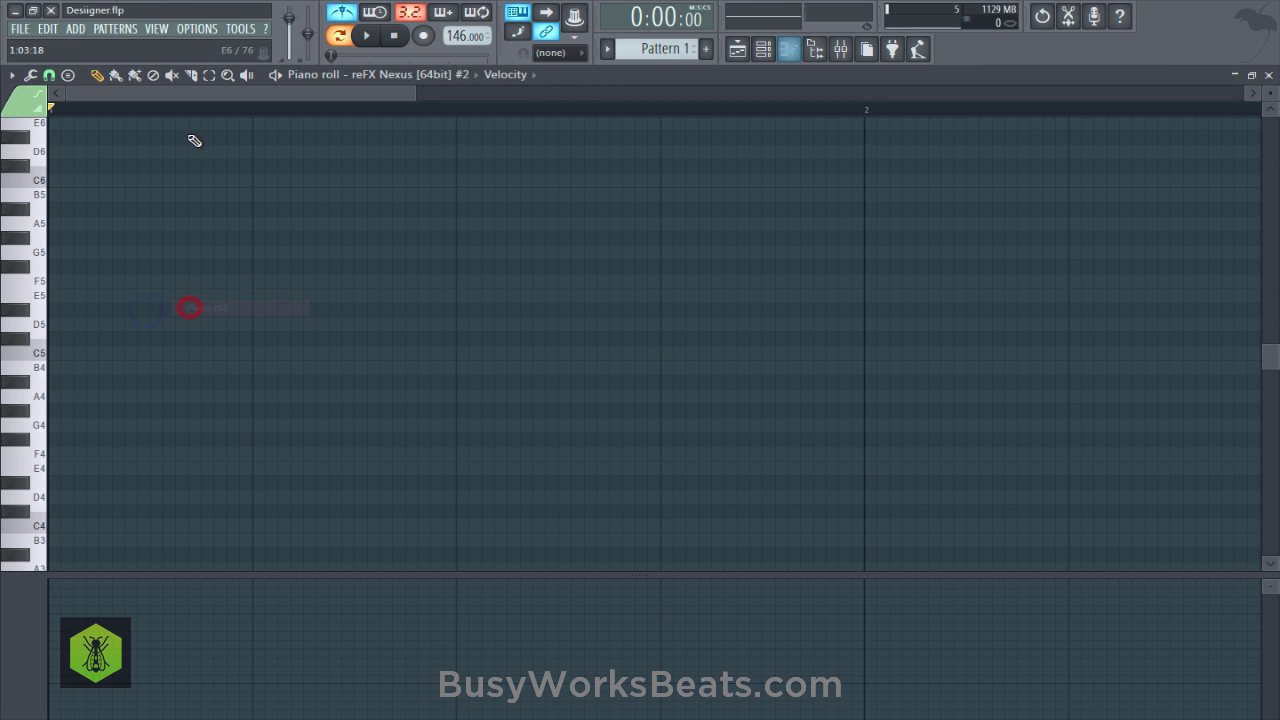
{"action": "scroll", "coordinate": [185, 122], "scroll_direction": "down", "scroll_amount": 3}
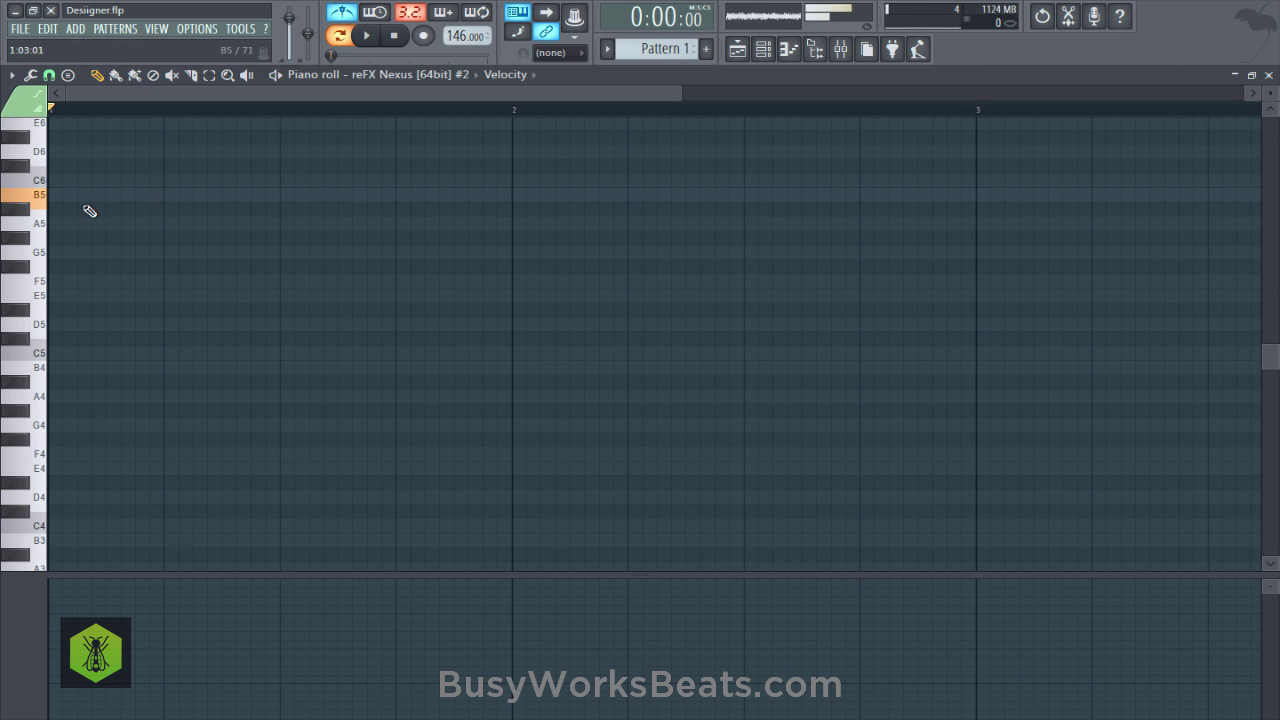
{"action": "left_click", "coordinate": [55, 195]}
{"action": "left_click_drag", "start_coordinate": [233, 196], "coordinate": [100, 191]}
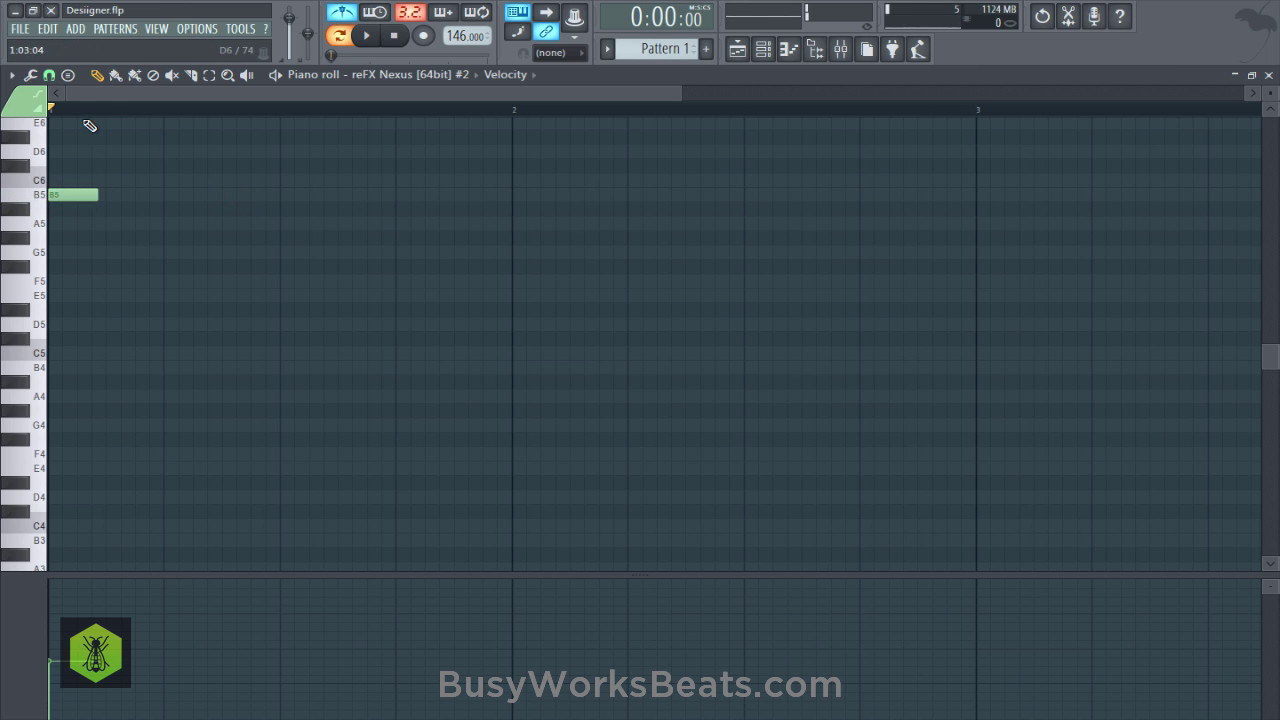
Change the piano roll's snap setting, add a second B5 note at 1:05:00, and play the pattern briefly.
{"action": "left_click", "coordinate": [49, 75]}
{"action": "left_click", "coordinate": [86, 209]}
{"action": "left_click", "coordinate": [163, 194]}
{"action": "key", "text": "space"}
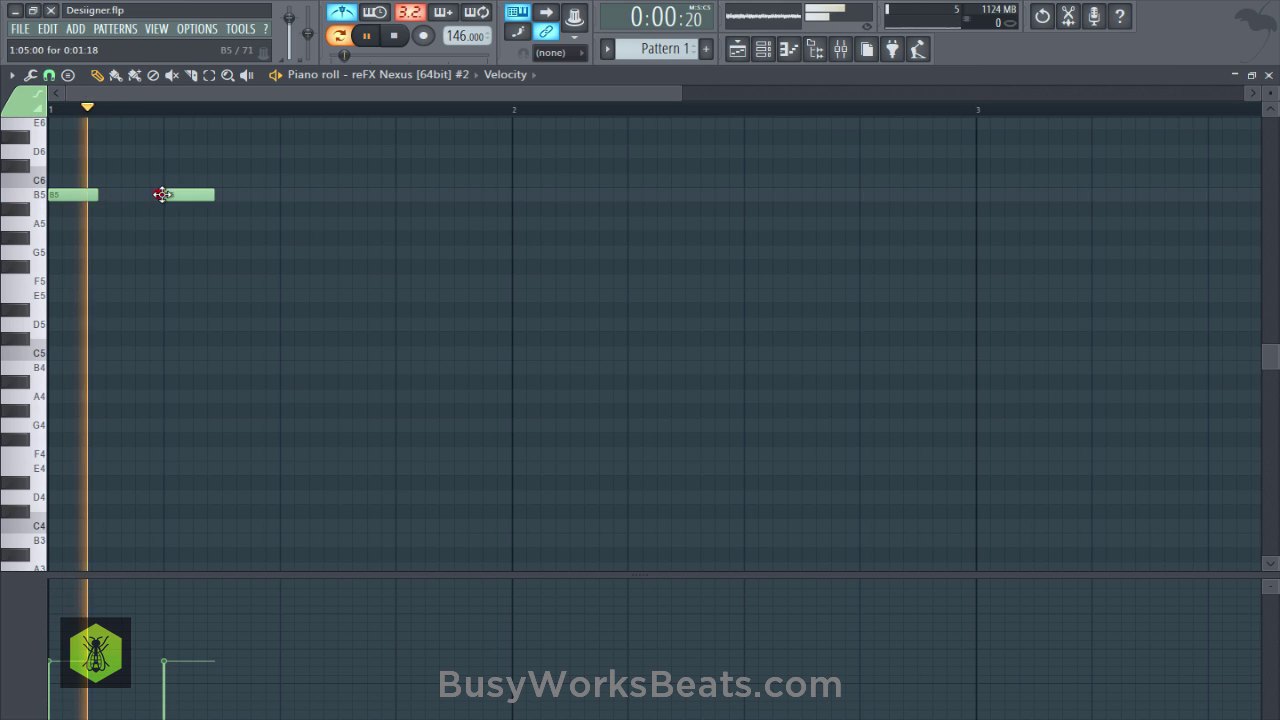
{"action": "key", "text": "space"}
Lengthen both B5 notes and close the gap between them using the articulator with Multiply at 100%.
{"action": "key", "text": "ctrl+a"}
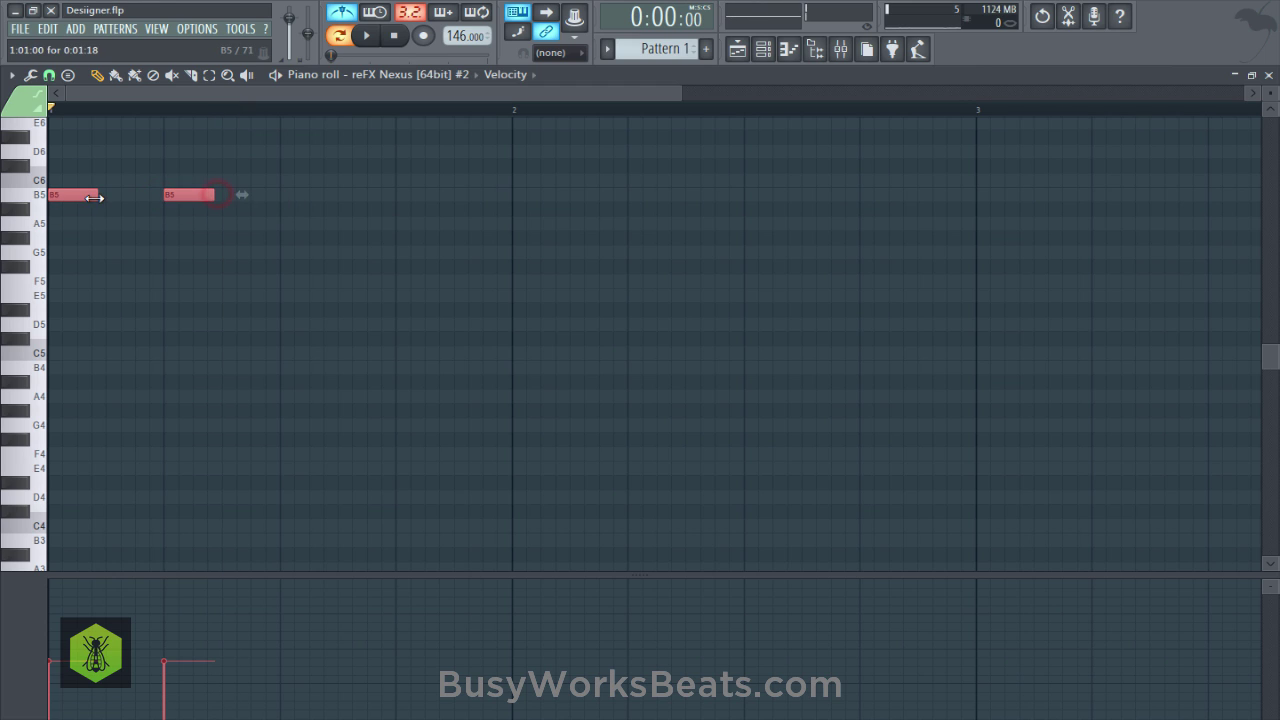
{"action": "left_click_drag", "start_coordinate": [94, 197], "coordinate": [133, 222]}
{"action": "key", "text": "space"}
{"action": "key", "text": "space"}
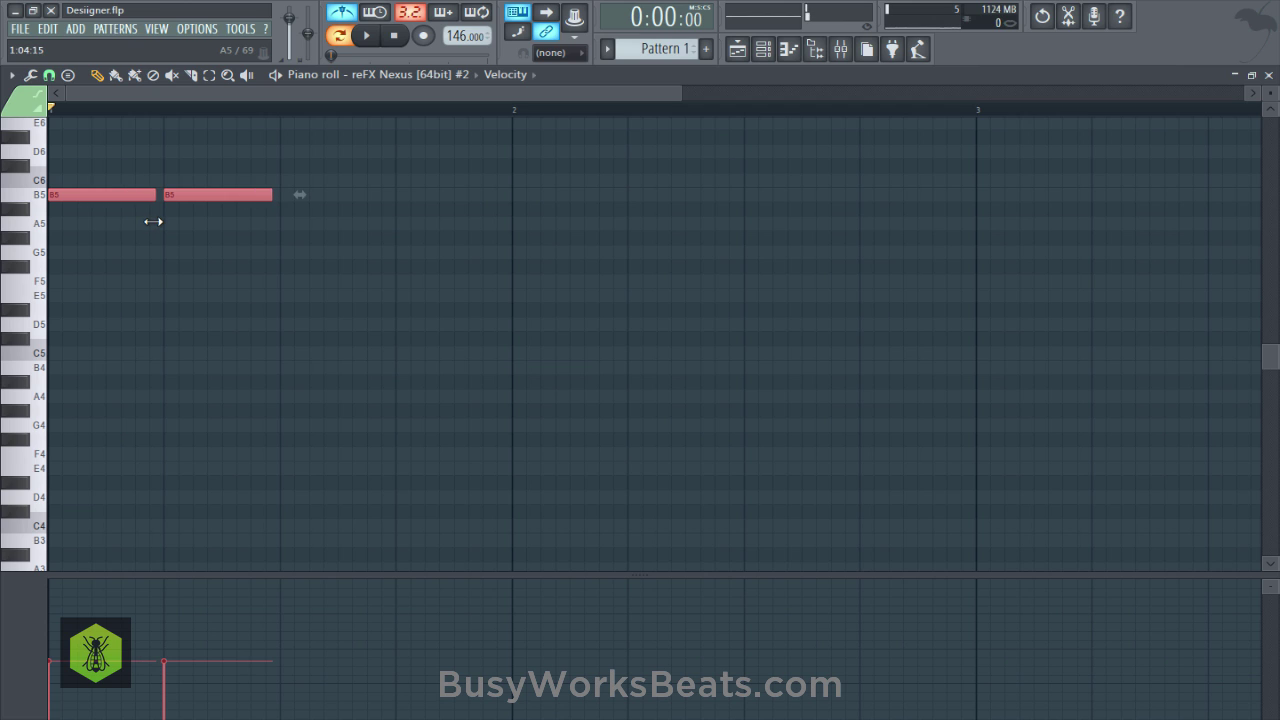
{"action": "left_click", "coordinate": [129, 190]}
{"action": "key", "text": "alt+l"}
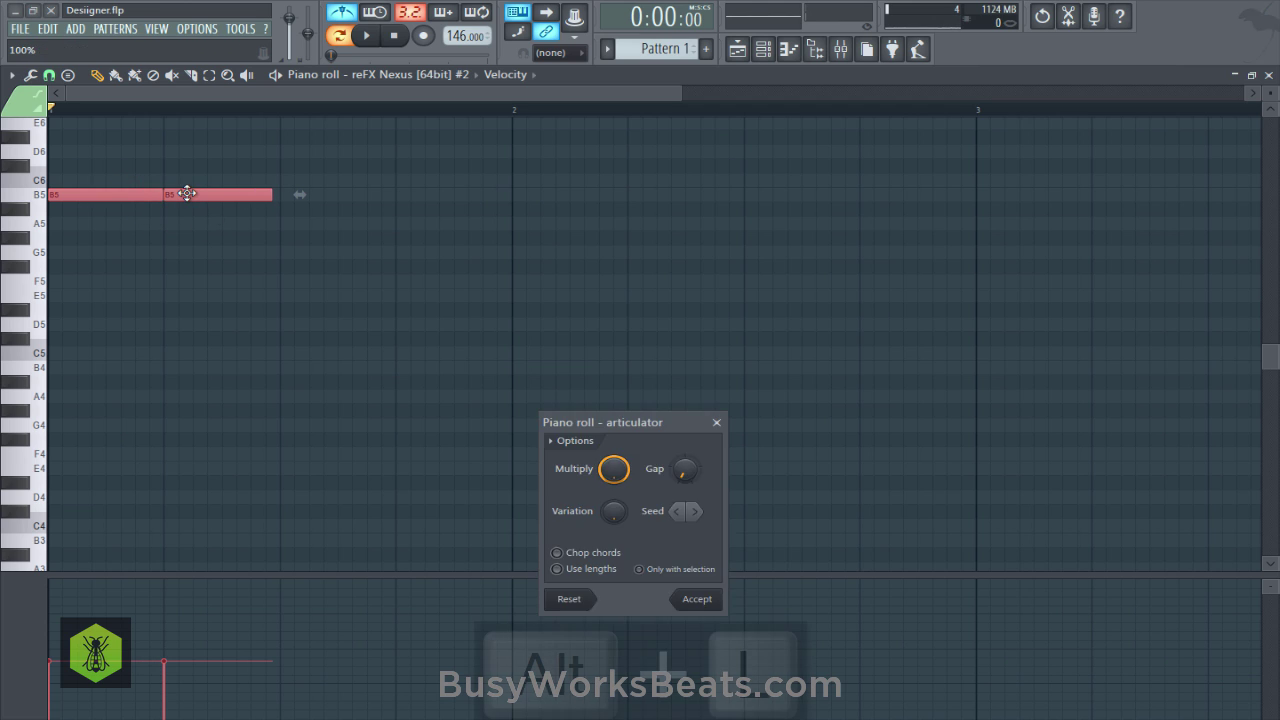
{"action": "key", "text": "Return"}
{"action": "left_click_drag", "start_coordinate": [140, 168], "coordinate": [136, 198], "text": "ctrl"}
Place four-step B5 notes at 1:05:00, 1:09:00 and 1:13:00, replacing the existing second note, and raise the velocities of all four notes.
{"action": "right_click", "coordinate": [180, 201]}
{"action": "left_click", "coordinate": [176, 198]}
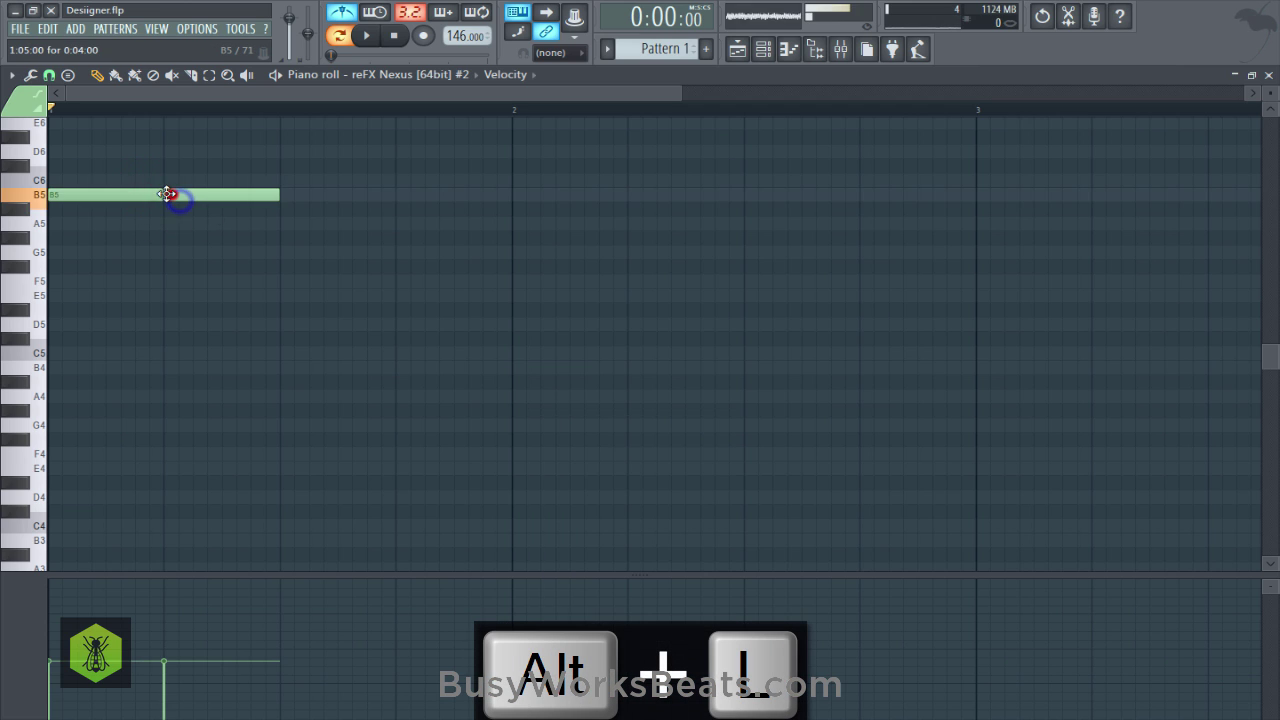
{"action": "left_click", "coordinate": [289, 197]}
{"action": "left_click", "coordinate": [403, 197]}
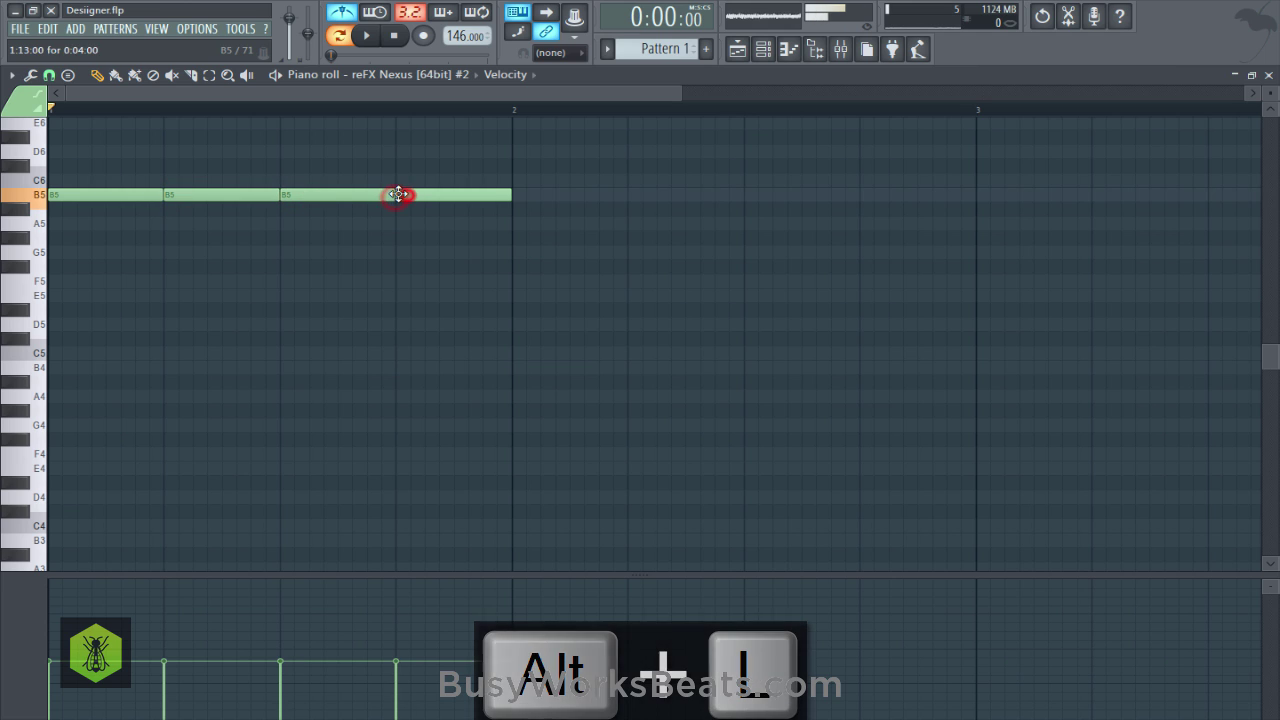
{"action": "left_click_drag", "start_coordinate": [407, 607], "coordinate": [52, 629]}
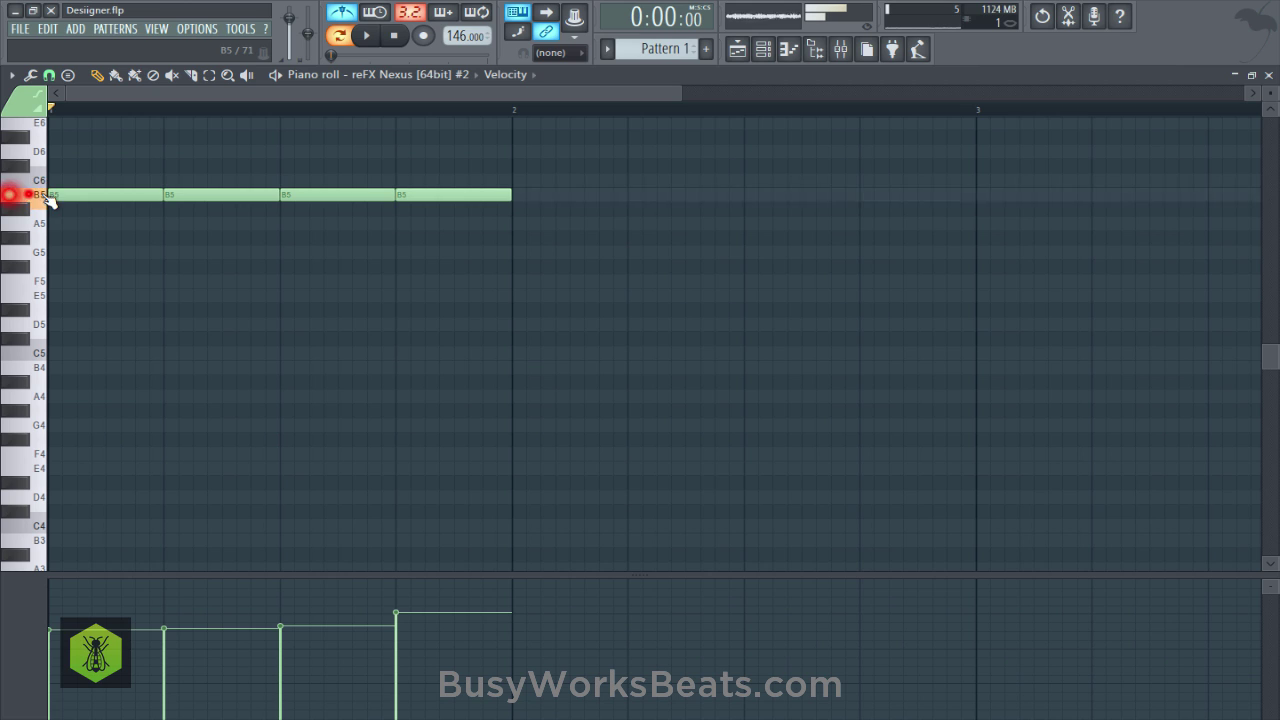
Lower the fourth bell note to G5, add another G5 note at 2:01:00, check playback and save the project.
{"action": "key", "text": "space"}
{"action": "key", "text": "space"}
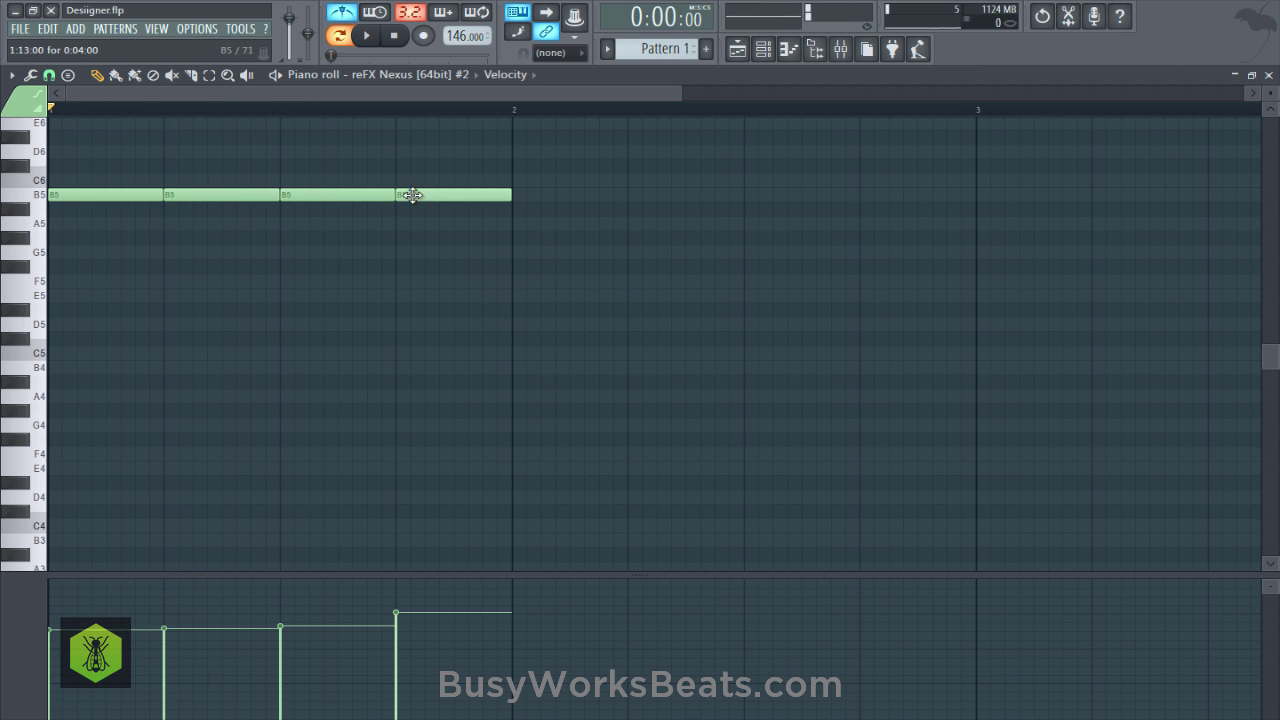
{"action": "left_click_drag", "start_coordinate": [412, 195], "coordinate": [414, 228]}
{"action": "key", "text": "space"}
{"action": "left_click", "coordinate": [515, 221]}
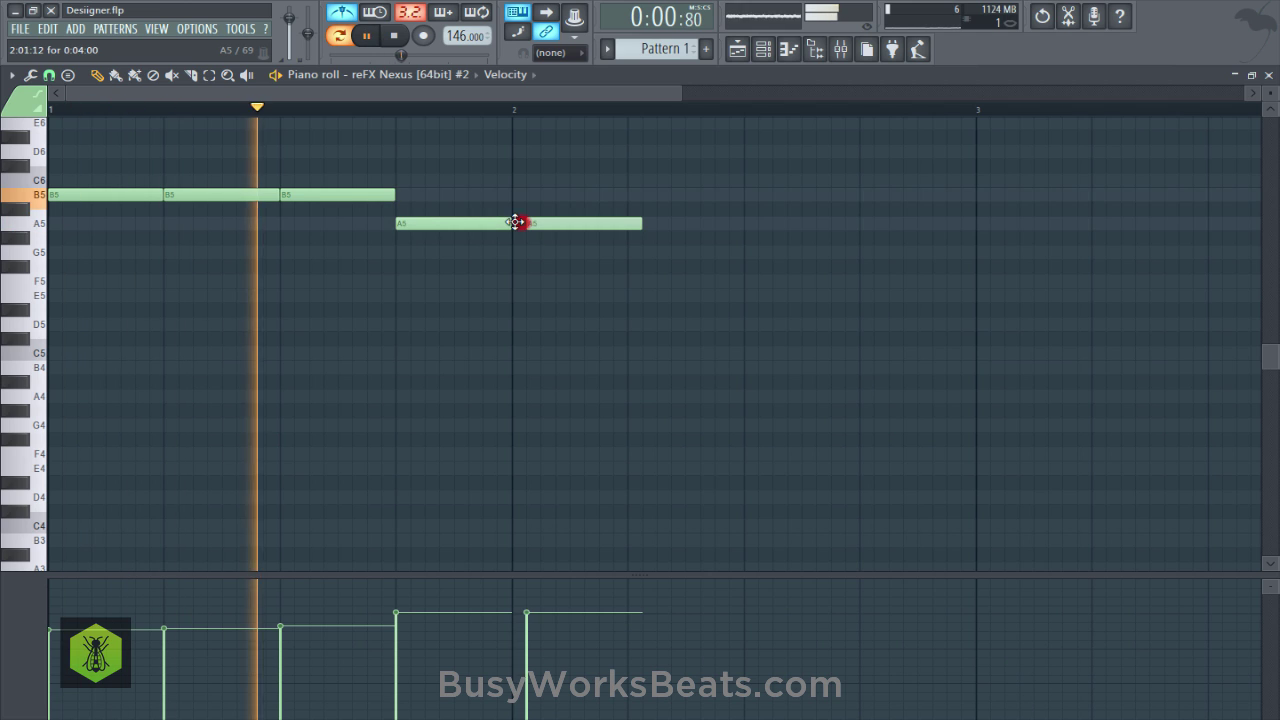
{"action": "left_click_drag", "start_coordinate": [515, 221], "coordinate": [514, 249]}
{"action": "key", "text": "space"}
{"action": "key", "text": "space"}
{"action": "key", "text": "space"}
{"action": "right_click", "coordinate": [527, 228]}
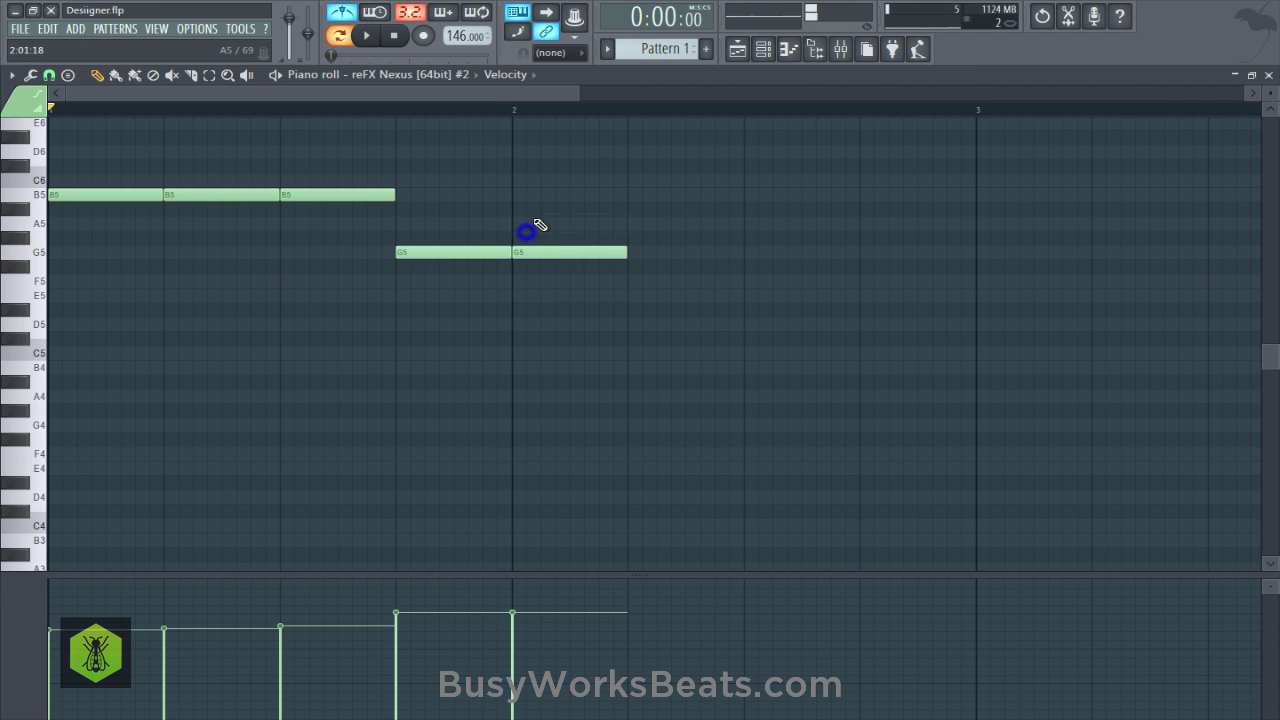
{"action": "key", "text": "ctrl+s"}
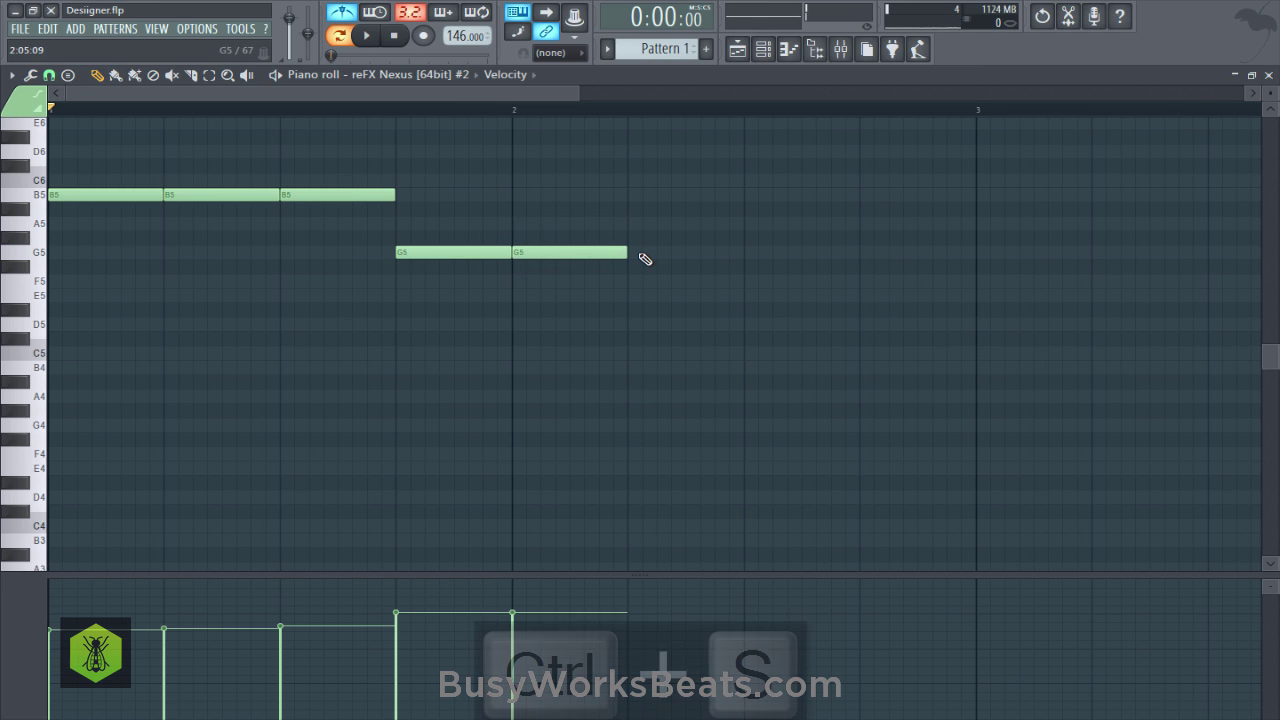
Extend the bell melody with a G5 note at 2:05:00 and F#5 notes at 2:09:00 and 2:13:00, saving the project.
{"action": "scroll", "coordinate": [505, 105], "scroll_direction": "down", "scroll_amount": 2}
{"action": "scroll", "coordinate": [509, 113], "scroll_direction": "down", "scroll_amount": 1}
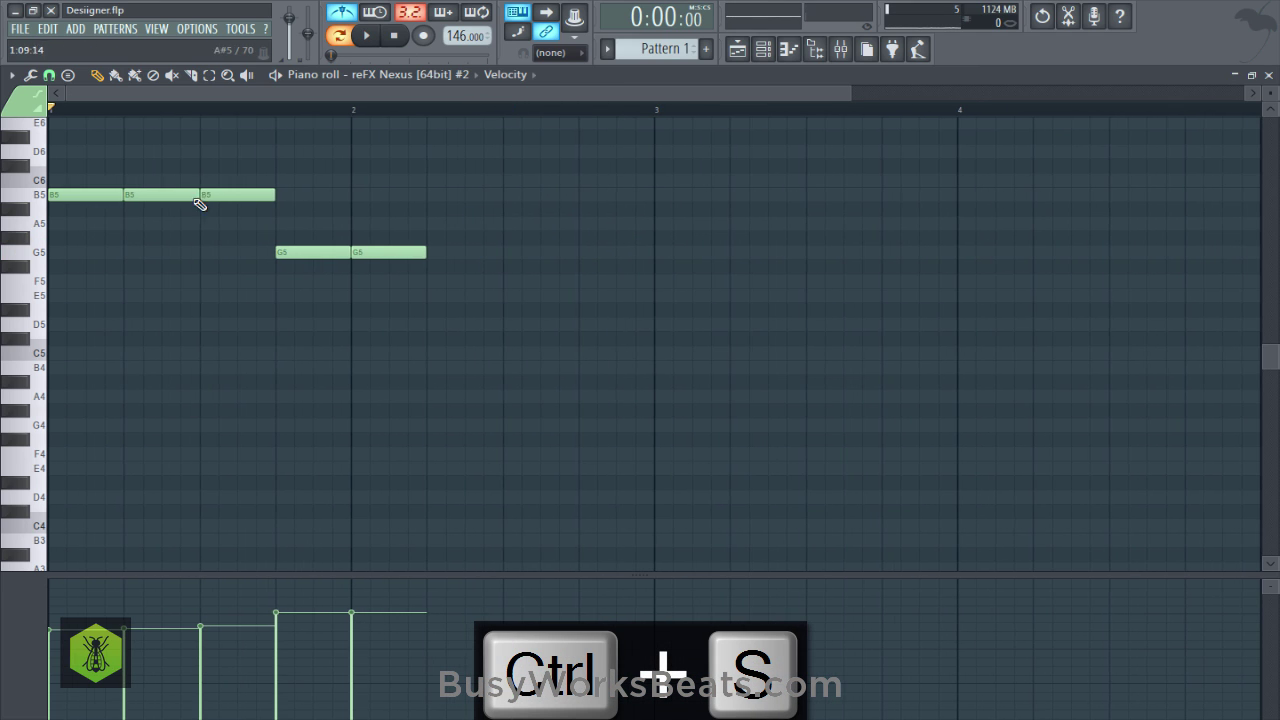
{"action": "left_click", "coordinate": [431, 251]}
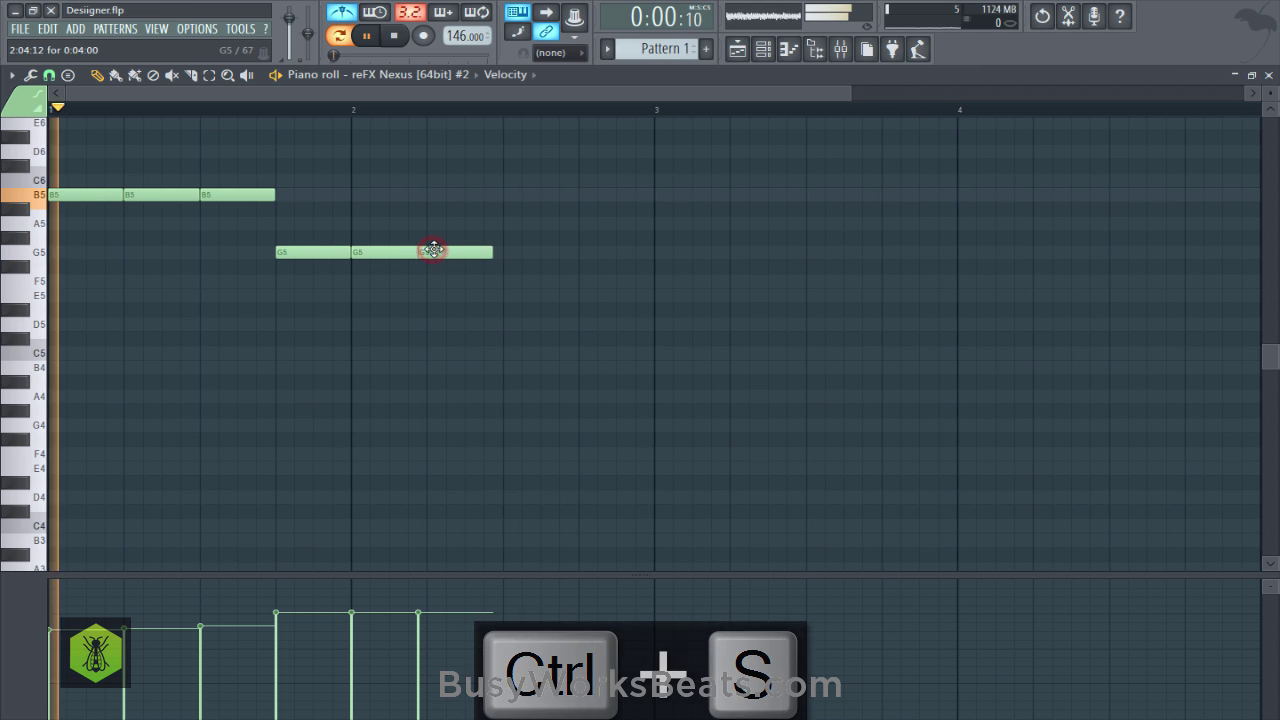
{"action": "key", "text": "ctrl+s"}
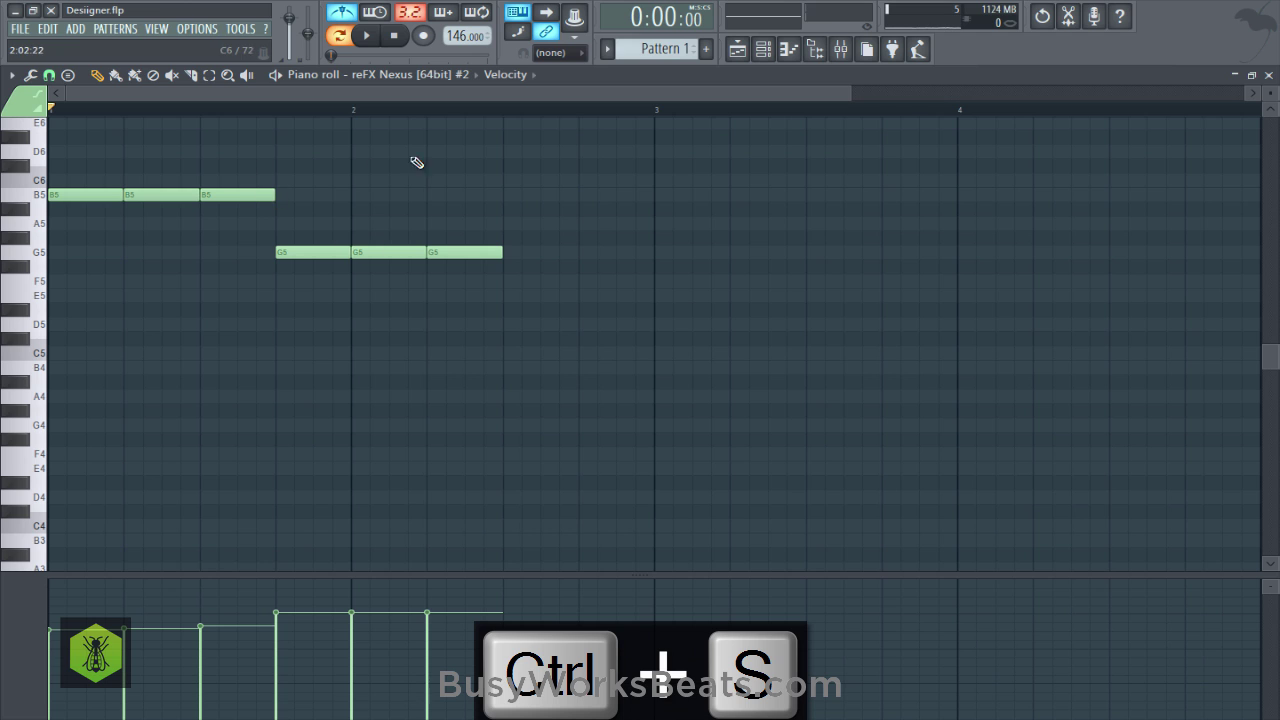
{"action": "left_click_drag", "start_coordinate": [508, 285], "coordinate": [509, 266]}
{"action": "key", "text": "space"}
{"action": "mouse_move", "coordinate": [594, 276]}
{"action": "left_mouse_down"}
{"action": "mouse_move", "coordinate": [580, 247]}
{"action": "mouse_move", "coordinate": [573, 267]}
{"action": "left_mouse_up"}
{"action": "right_click", "coordinate": [583, 195]}
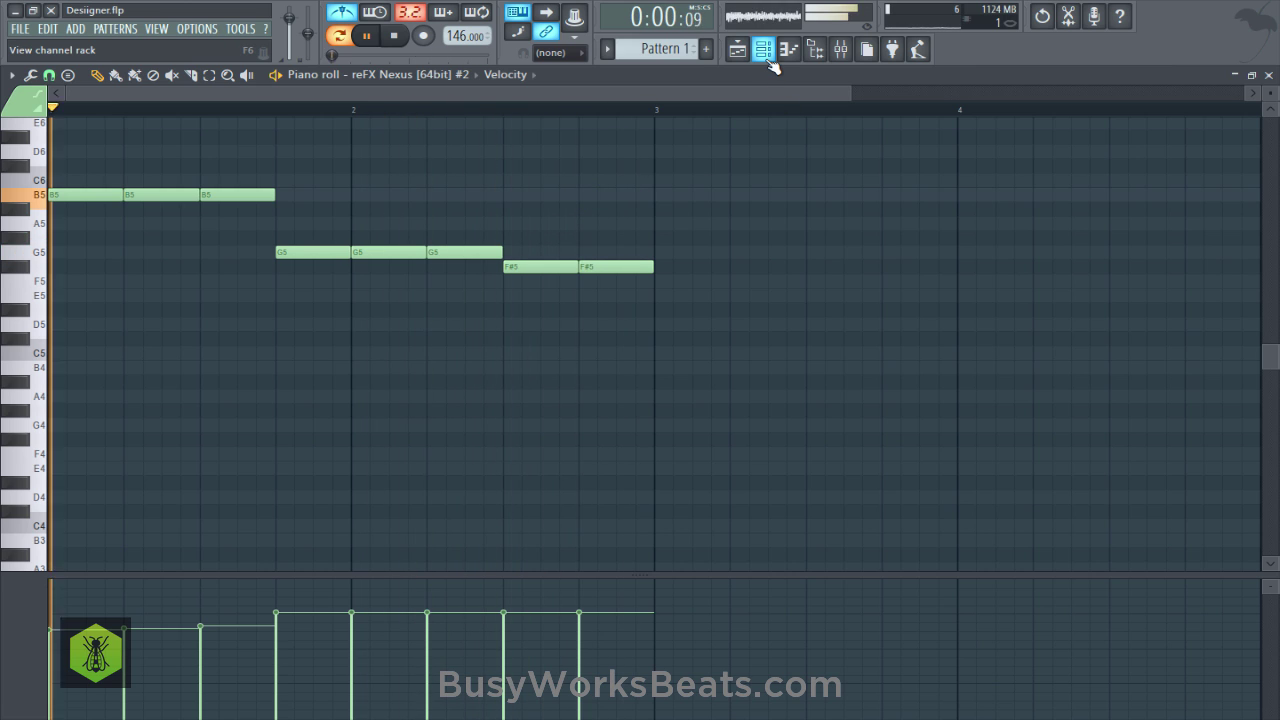
Set the project tempo to 144 BPM, play the pattern briefly and save the project.
{"action": "key", "text": "space"}
{"action": "left_click_drag", "start_coordinate": [453, 33], "coordinate": [455, 32]}
{"action": "key", "text": "space"}
{"action": "key", "text": "ctrl+s"}
{"action": "key", "text": "space"}
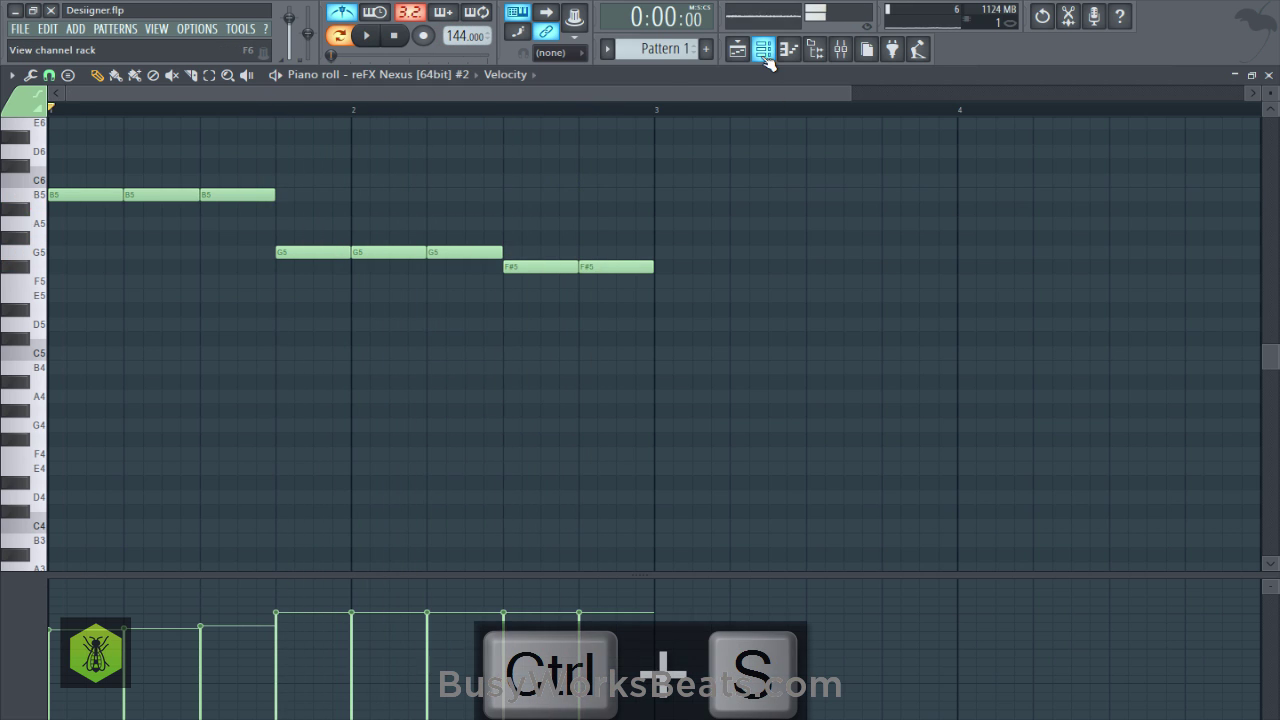
Check the preset loaded in the second Nexus channel, return to the piano roll, save and play the pattern.
{"action": "left_click", "coordinate": [765, 55]}
{"action": "left_click", "coordinate": [128, 303]}
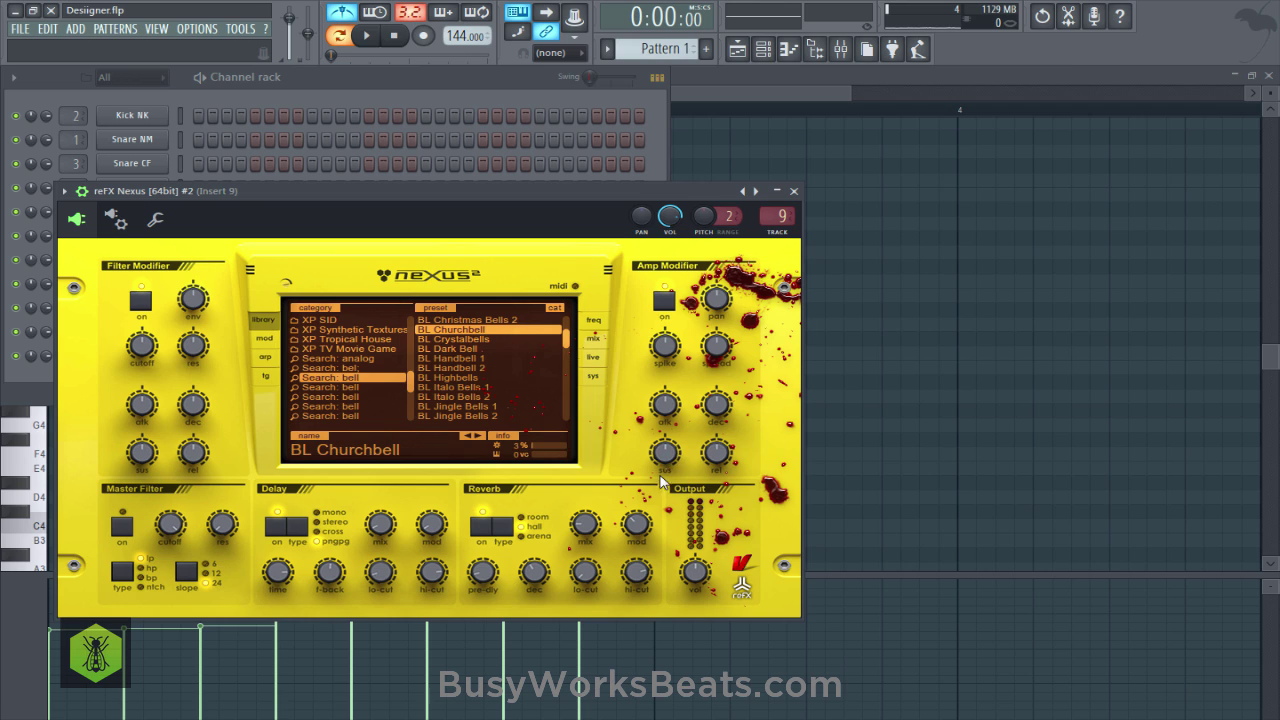
{"action": "left_click", "coordinate": [861, 433]}
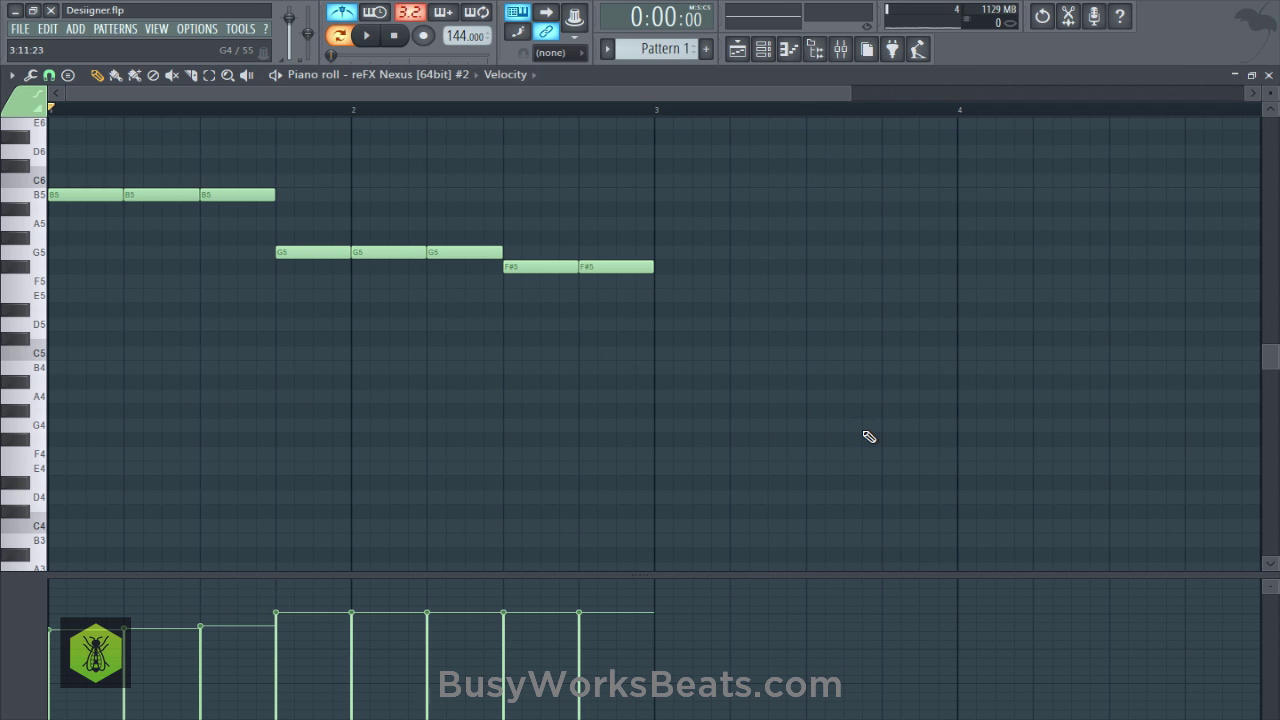
{"action": "key", "text": "ctrl+s"}
{"action": "key", "text": "space"}
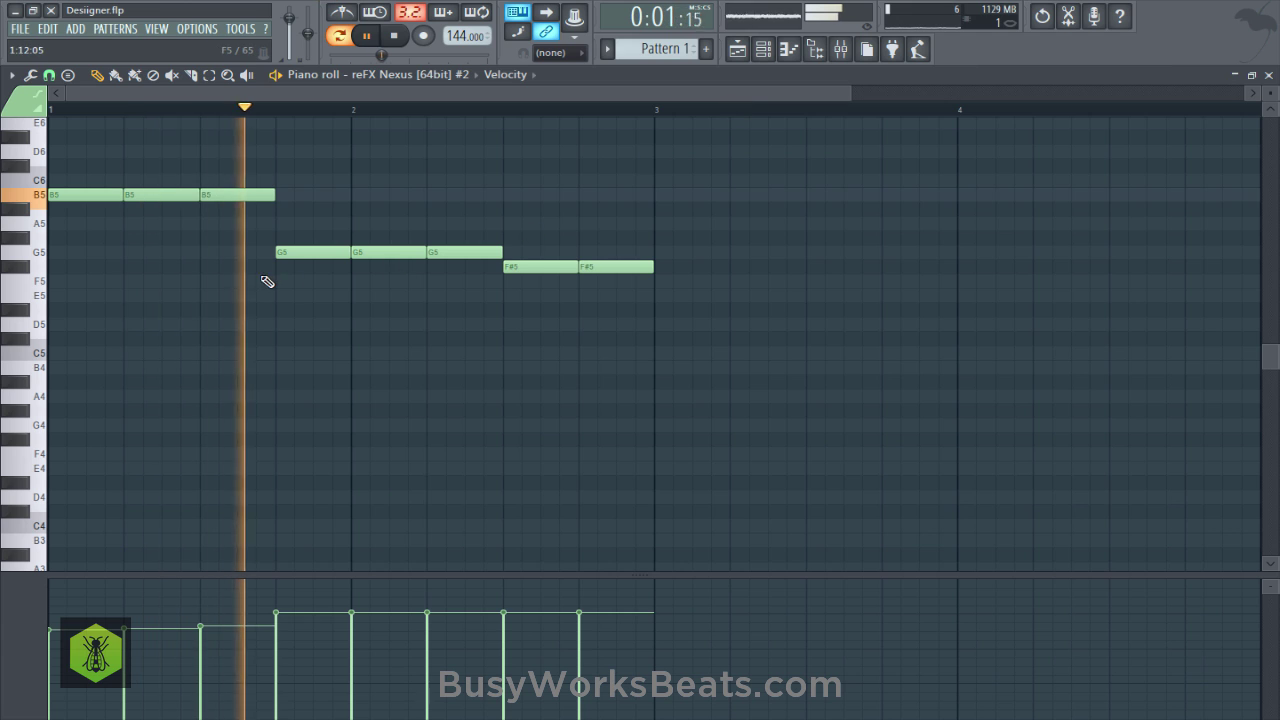
Try doubling the bell melody an octave lower and an octave higher, and delete the copied notes.
{"action": "left_click_drag", "start_coordinate": [694, 304], "coordinate": [63, 259]}
{"action": "key", "text": "space"}
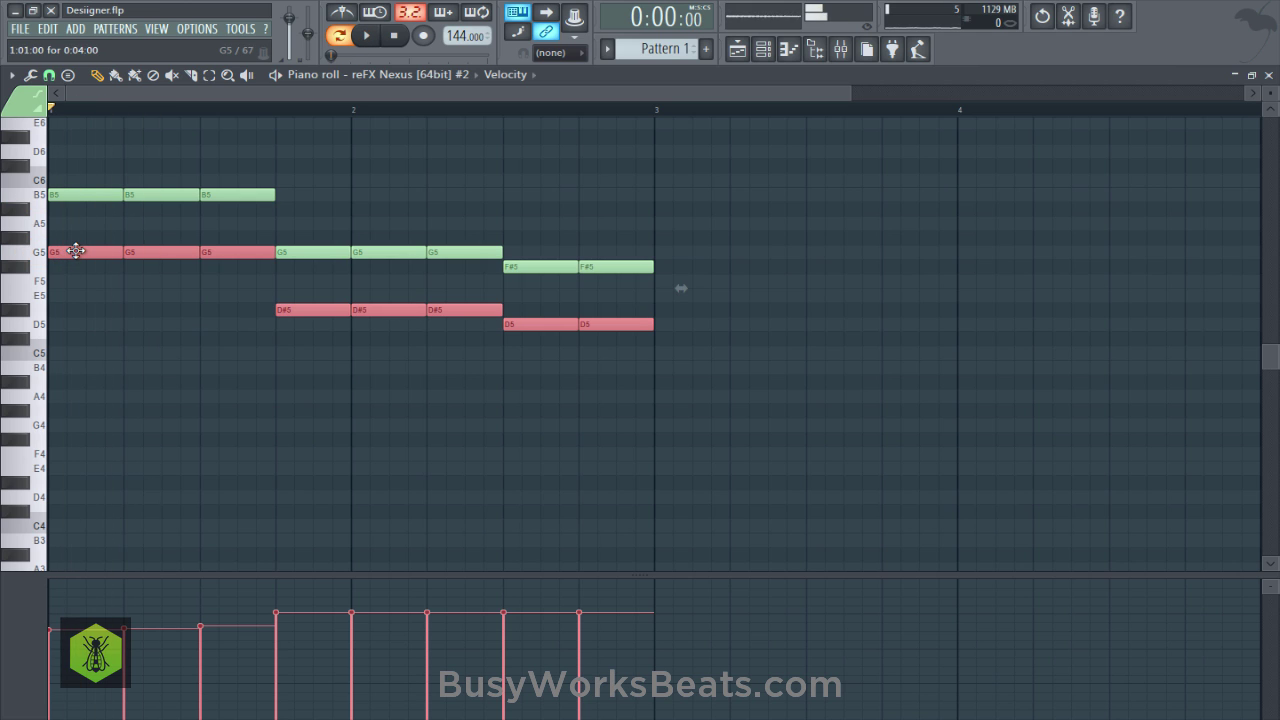
{"action": "left_click_drag", "start_coordinate": [63, 259], "coordinate": [70, 368]}
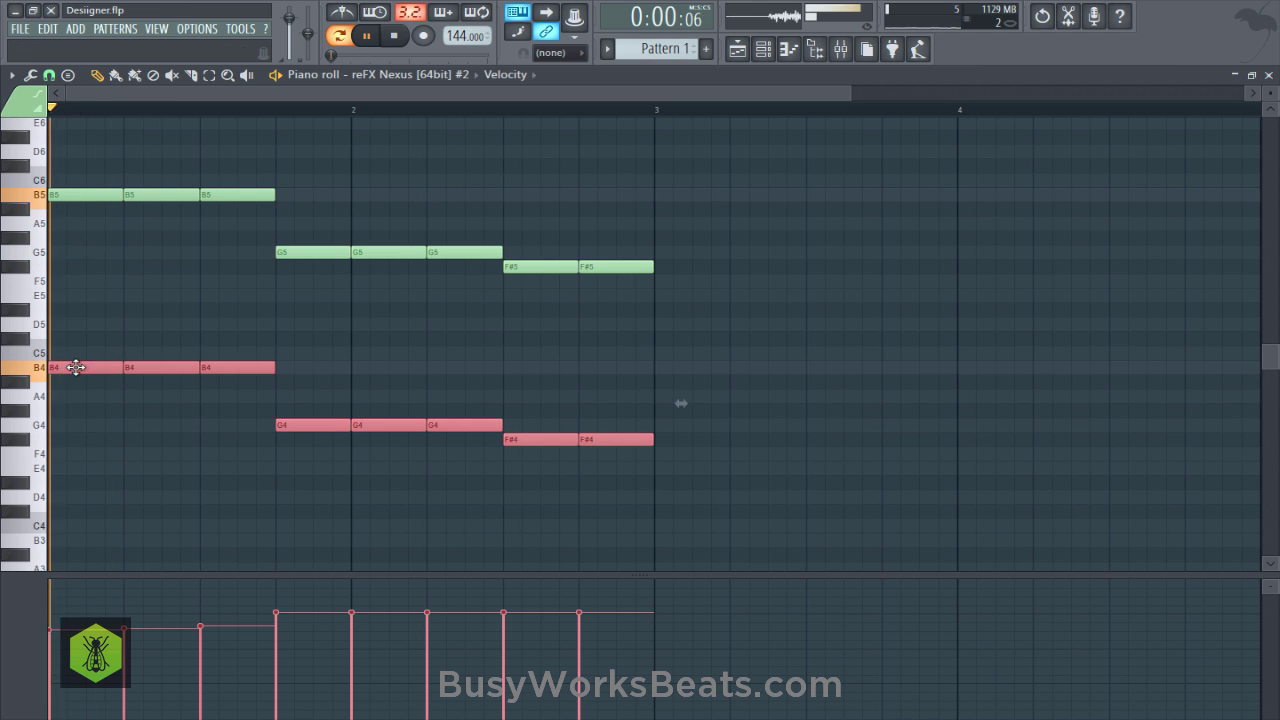
{"action": "key", "text": "ctrl+Up"}
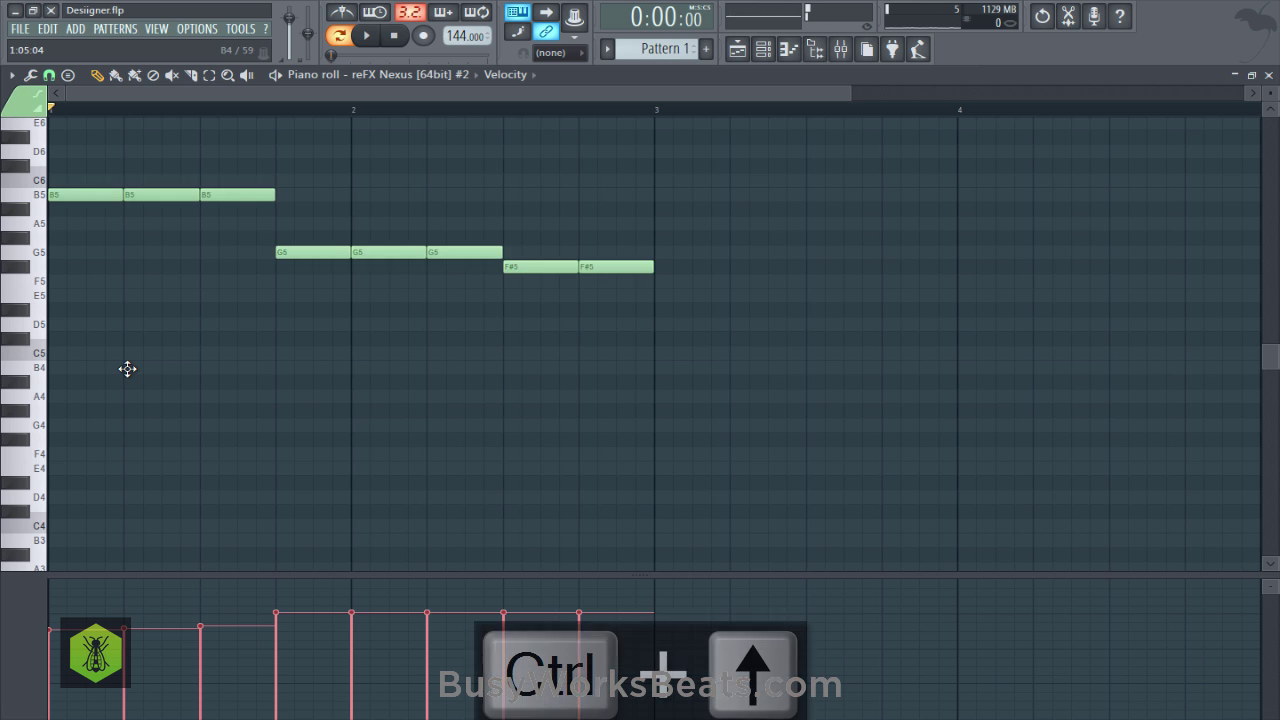
{"action": "key", "text": "ctrl+Up"}
{"action": "key", "text": "space"}
{"action": "key", "text": "space"}
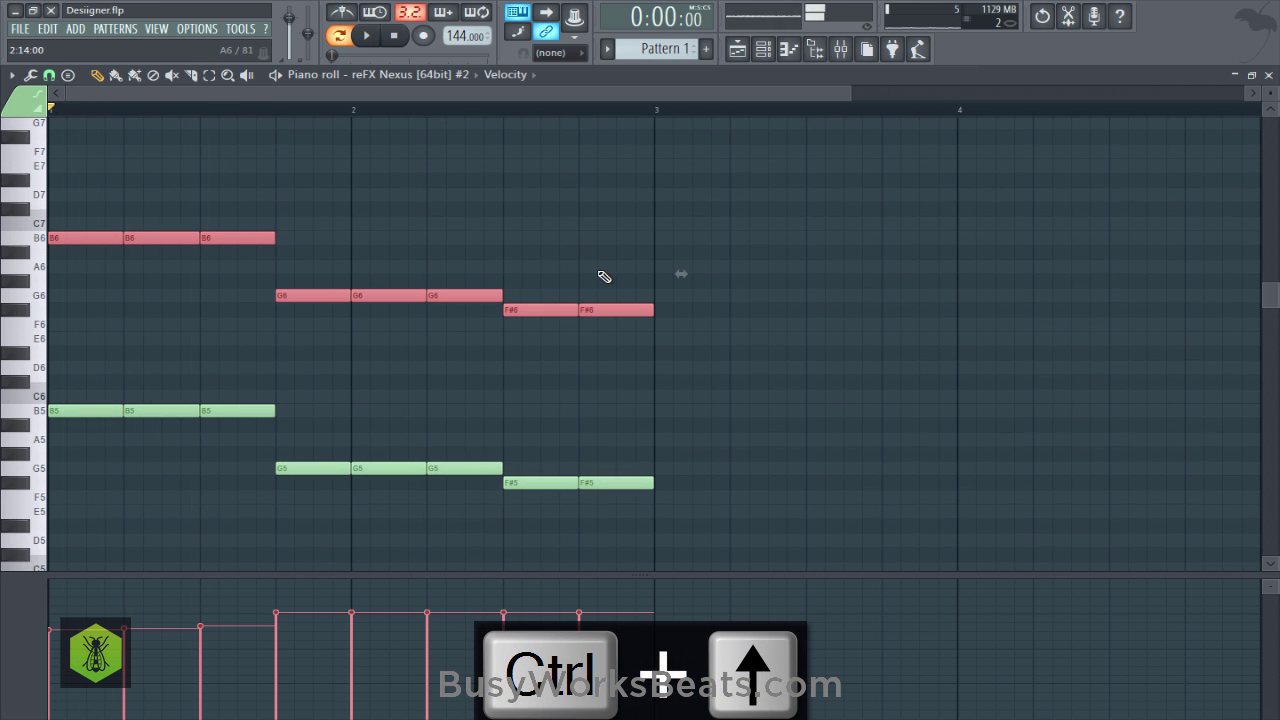
{"action": "key", "text": "Delete"}
Reshape the velocities of the G5 and F#5 notes into a gradual rise and play the pattern.
{"action": "scroll", "coordinate": [680, 290], "scroll_direction": "down", "scroll_amount": 2}
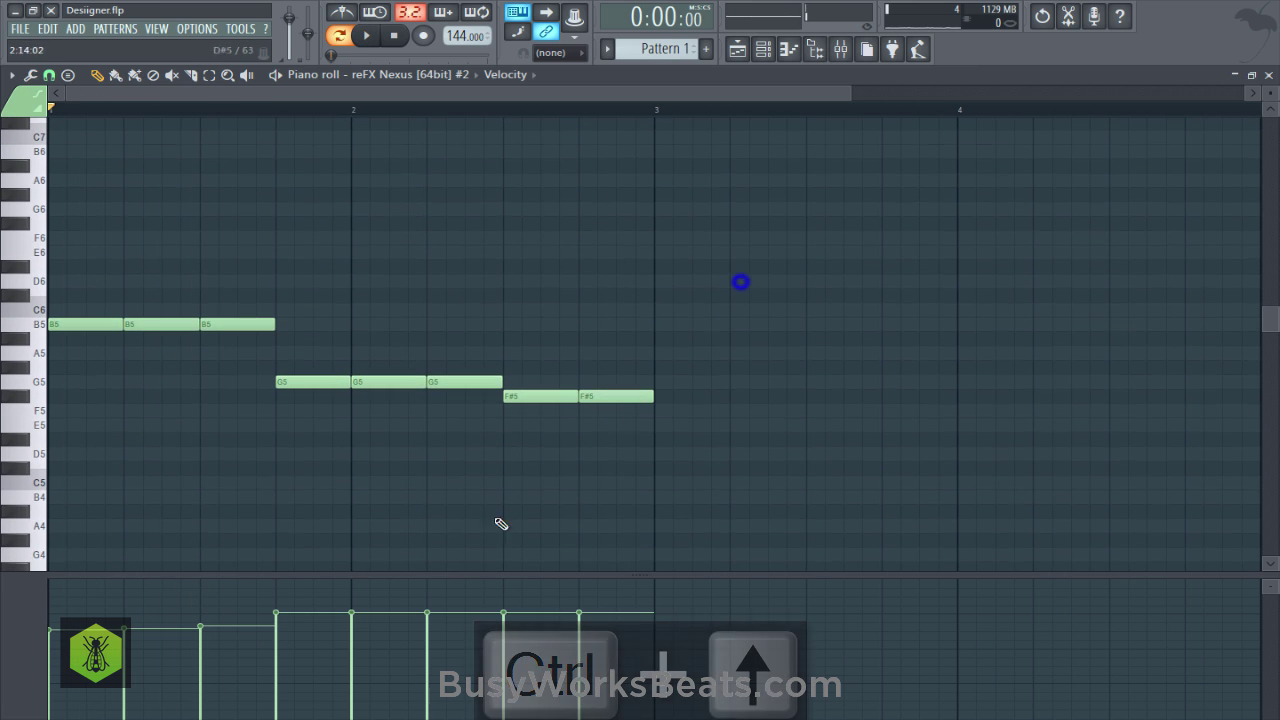
{"action": "left_click_drag", "start_coordinate": [263, 625], "coordinate": [591, 630]}
{"action": "key", "text": "space"}
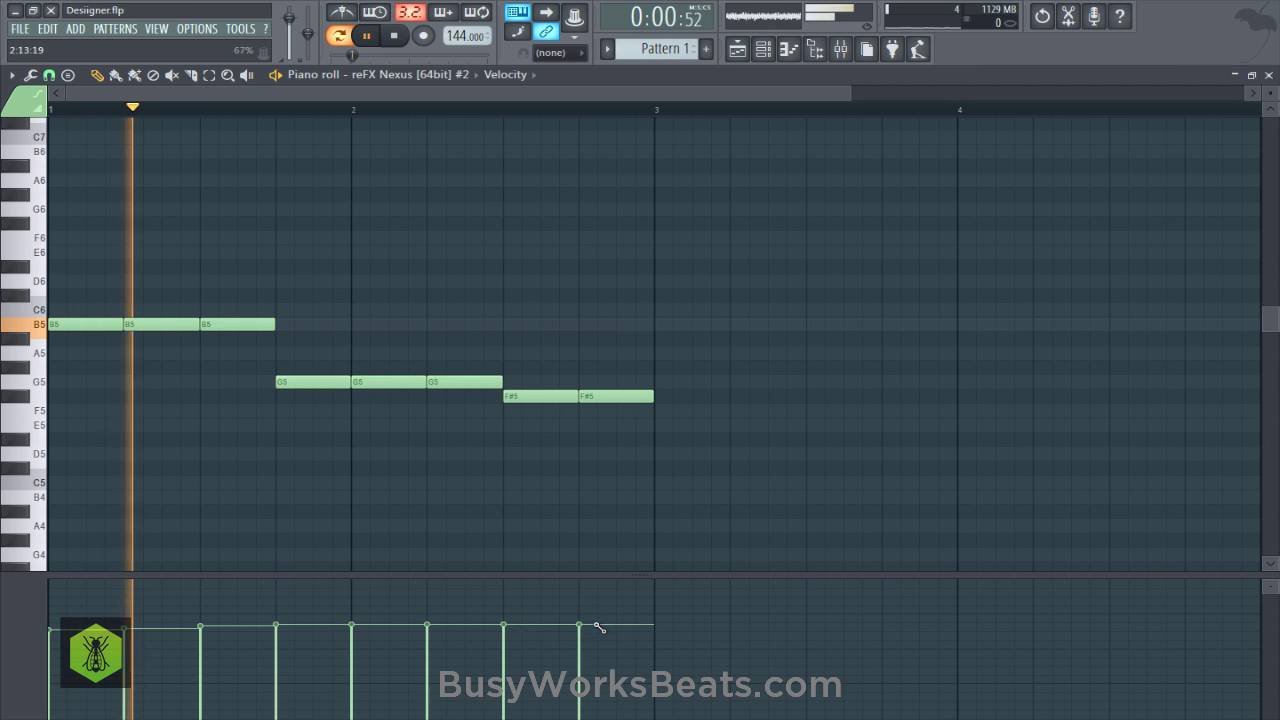
Copy the second Nexus channel's bell melody and paste it into the first Nexus channel.
{"action": "left_click", "coordinate": [763, 50]}
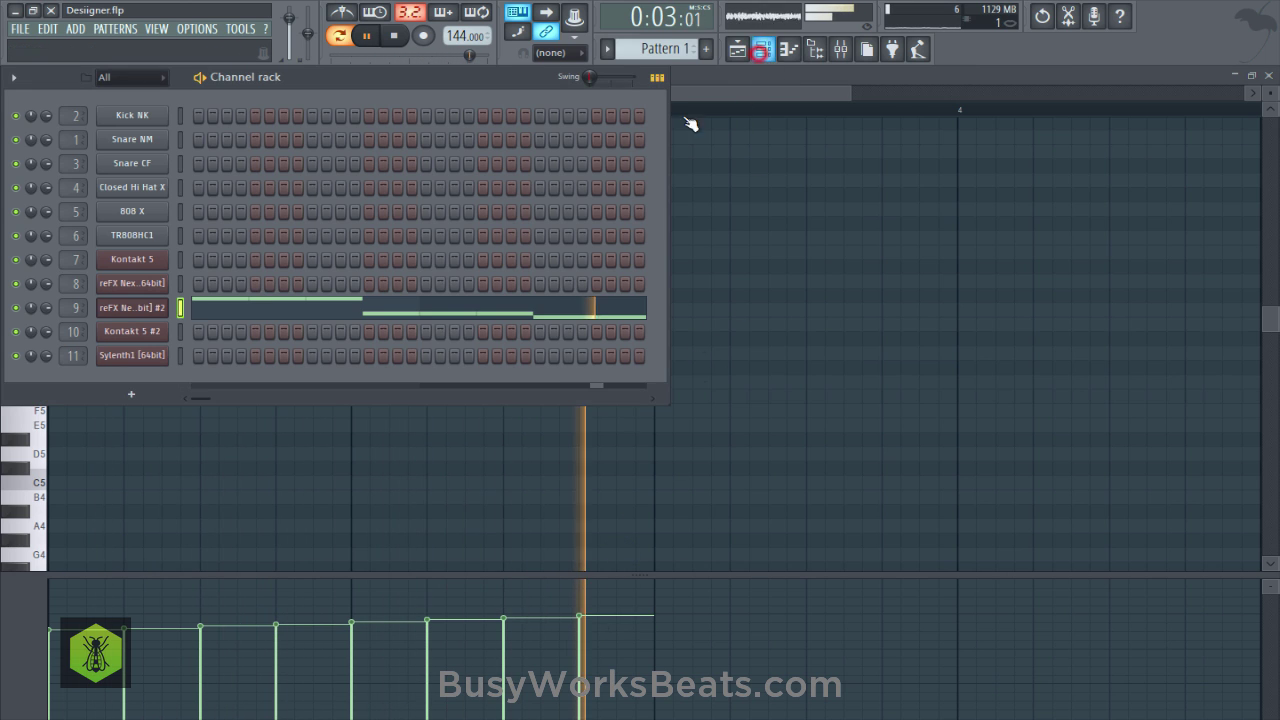
{"action": "key", "text": "ctrl+c"}
{"action": "left_click", "coordinate": [181, 285]}
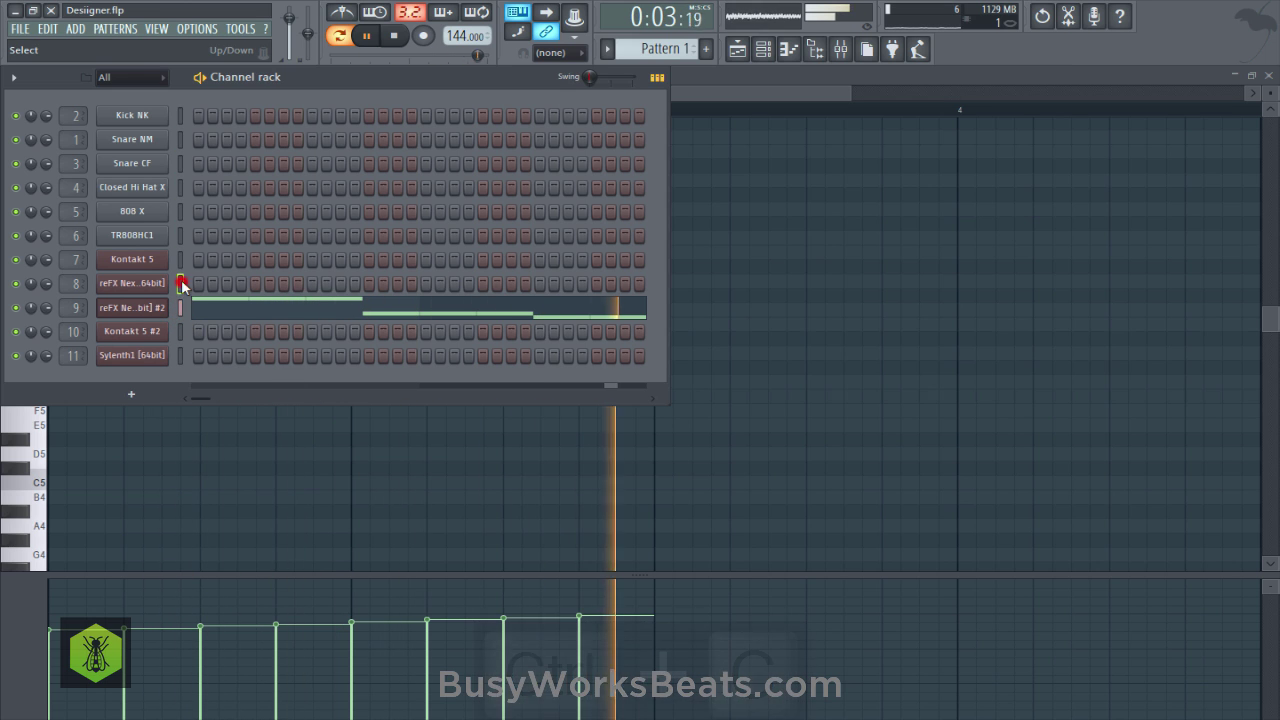
{"action": "key", "text": "ctrl+v"}
Load the SY Bellcluster preset in the first Nexus channel and lower its output to 35 during playback.
{"action": "left_click", "coordinate": [154, 286]}
{"action": "key", "text": "space"}
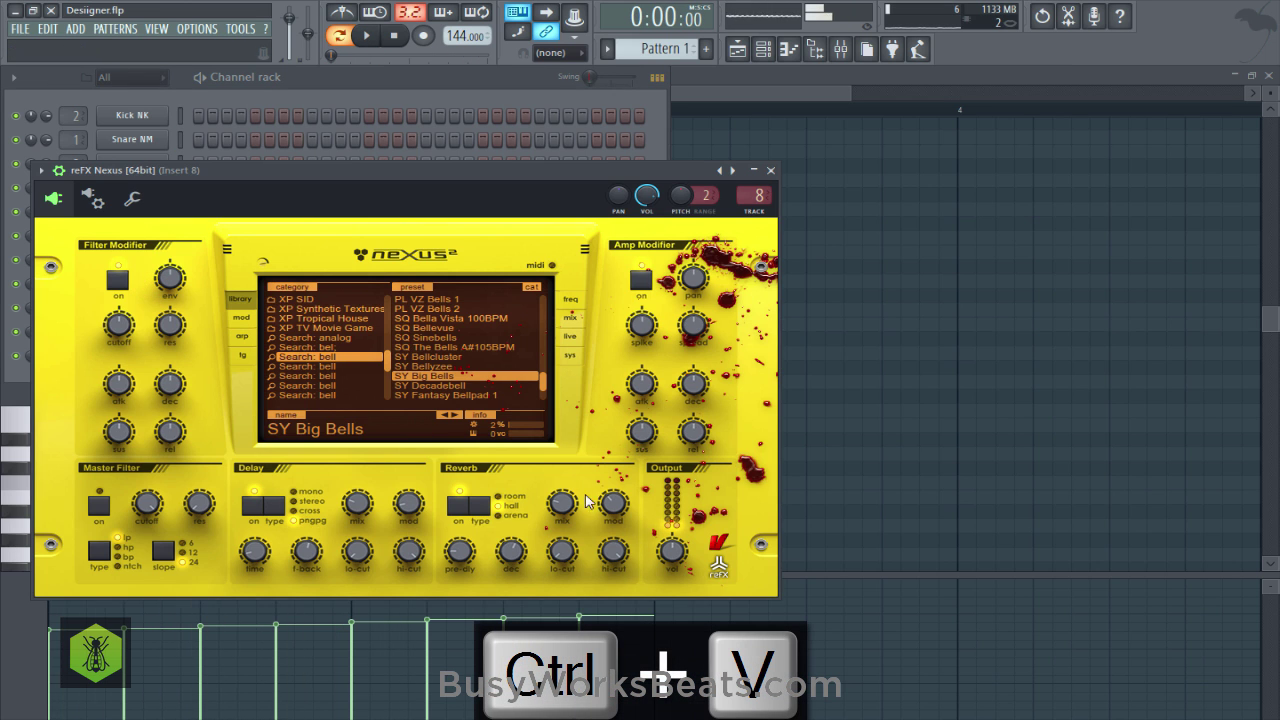
{"action": "key", "text": "space"}
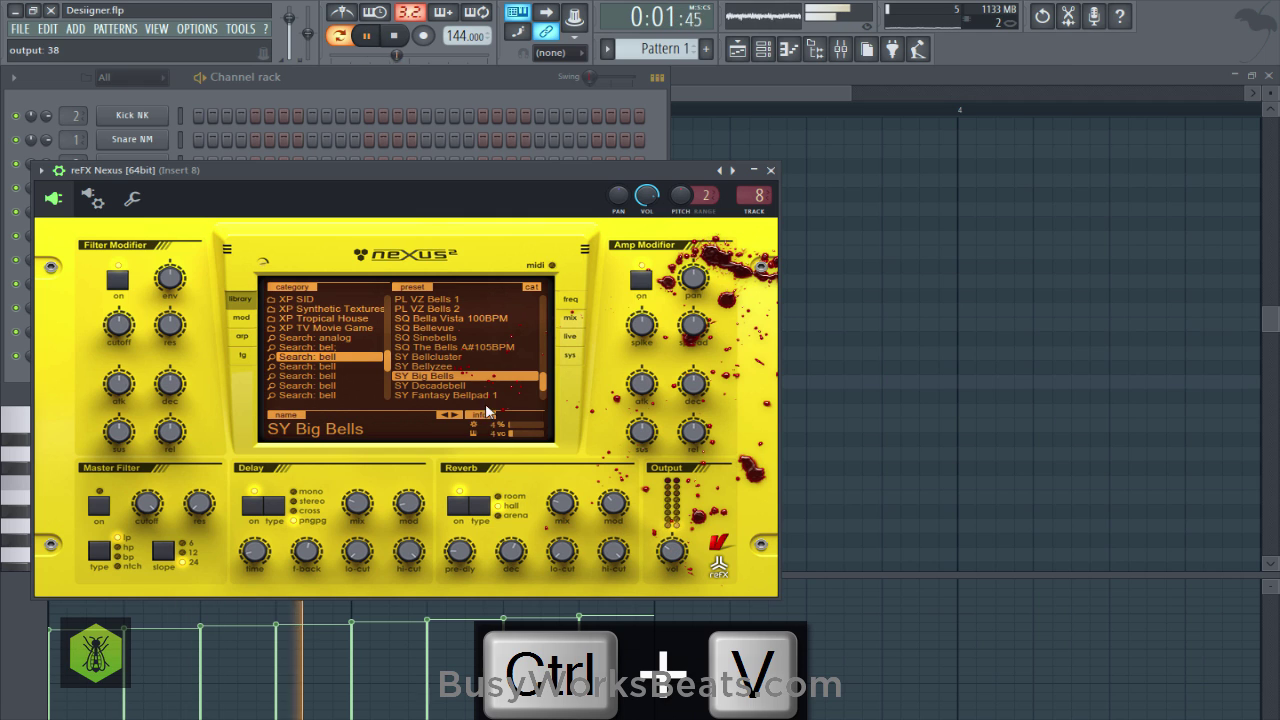
{"action": "left_click", "coordinate": [451, 360]}
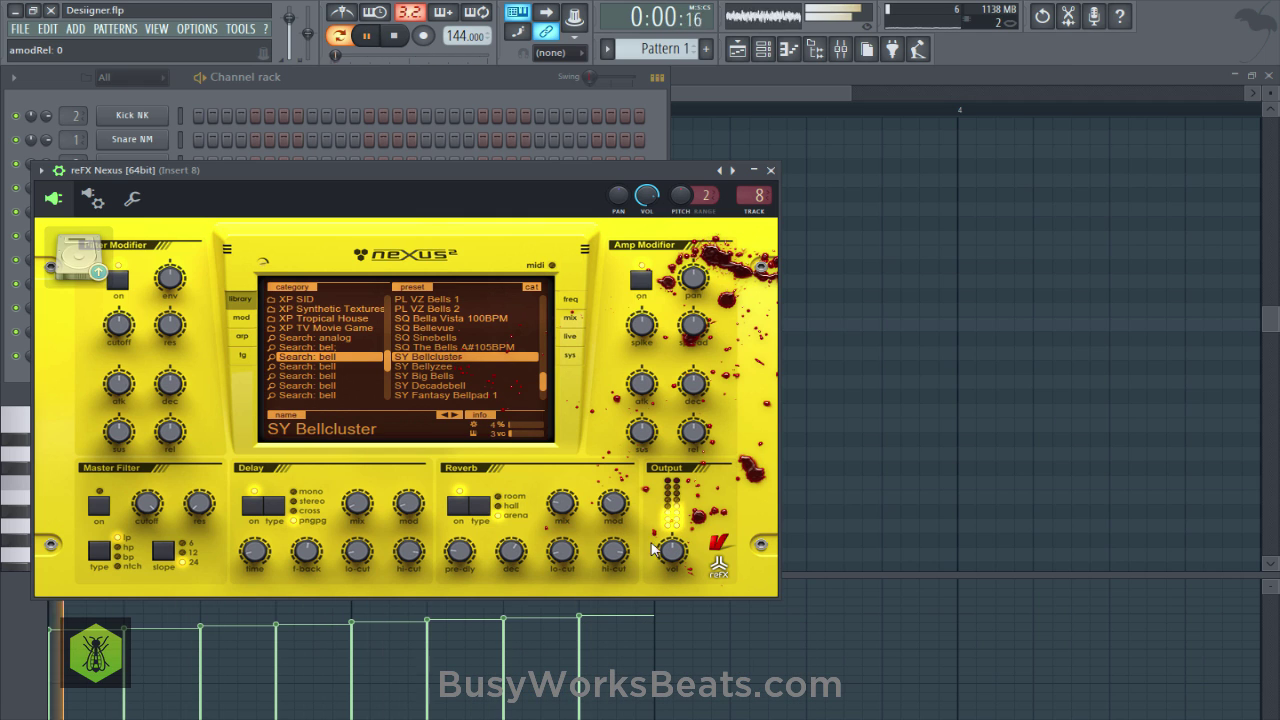
{"action": "left_click_drag", "start_coordinate": [671, 551], "coordinate": [667, 593]}
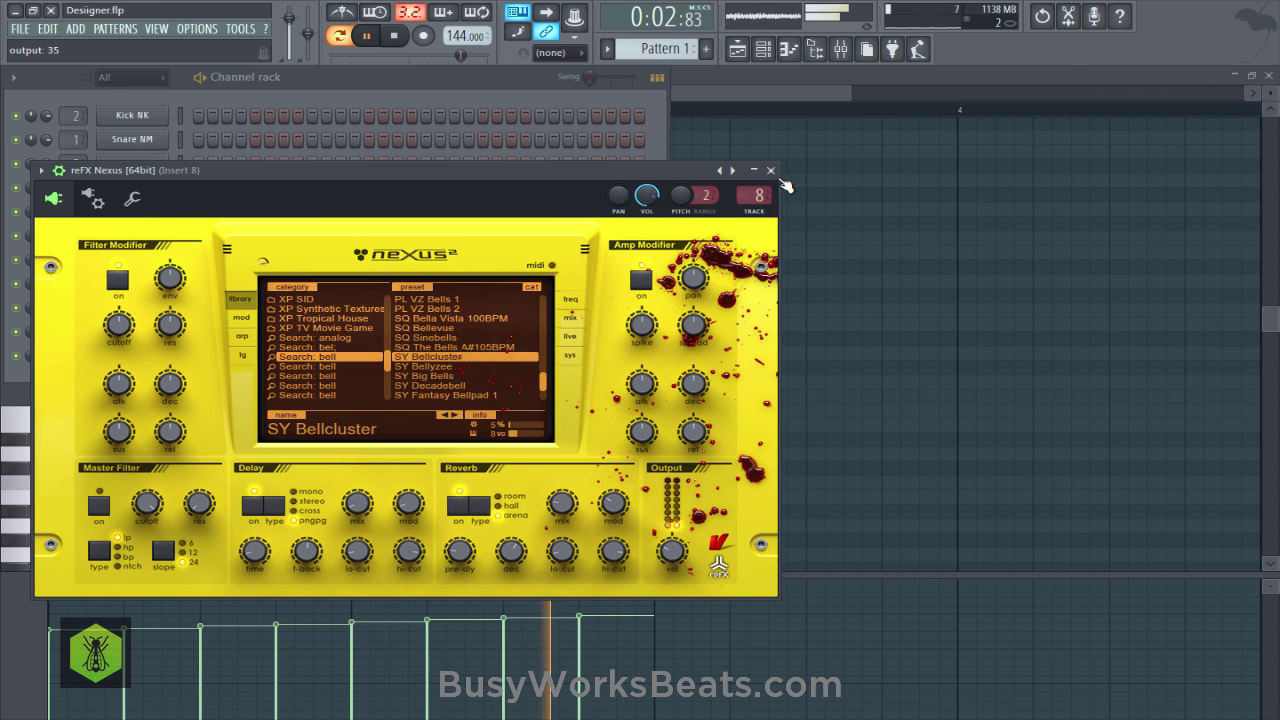
{"action": "left_click", "coordinate": [817, 189]}
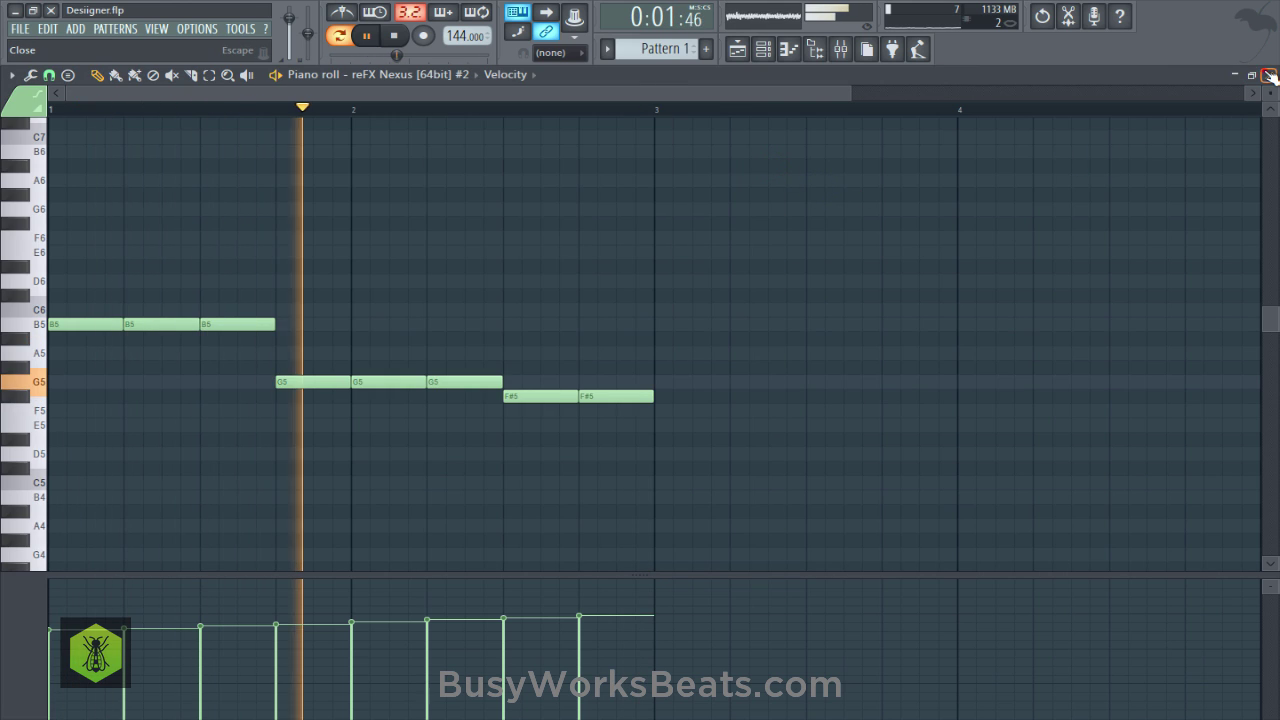
Double the first Nexus channel's melody an octave lower, reduce the copied notes' velocities to about 40%, and save.
{"action": "right_click", "coordinate": [323, 276]}
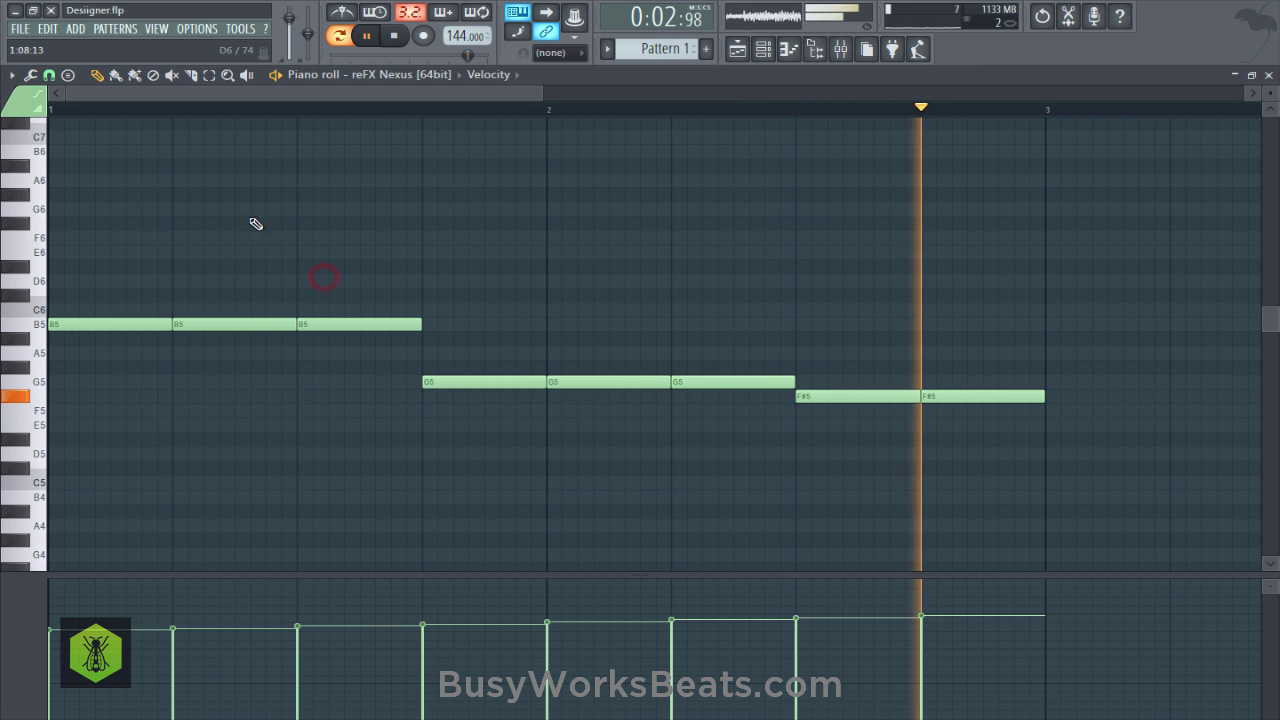
{"action": "key", "text": "space"}
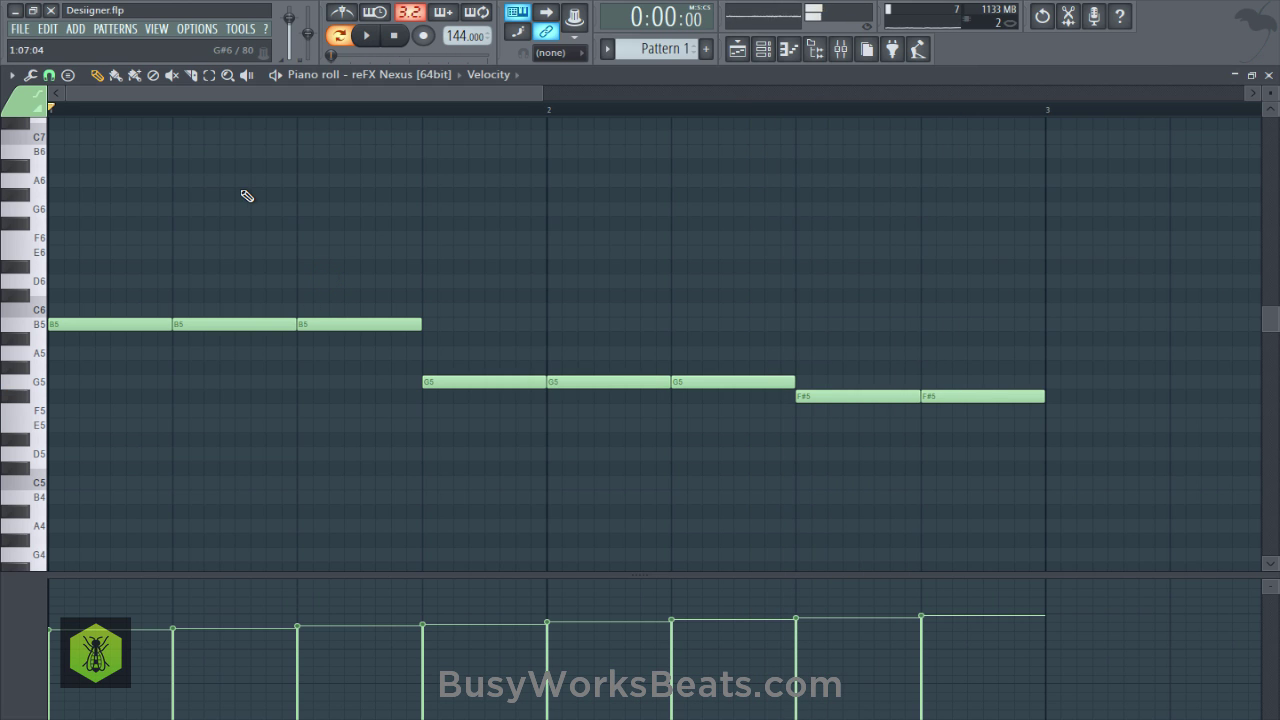
{"action": "scroll", "coordinate": [174, 122], "scroll_direction": "down", "scroll_amount": 3}
{"action": "left_click_drag", "start_coordinate": [560, 441], "coordinate": [66, 264]}
{"action": "mouse_move", "coordinate": [70, 321]}
{"action": "left_mouse_down"}
{"action": "mouse_move", "coordinate": [84, 320]}
{"action": "mouse_move", "coordinate": [62, 319]}
{"action": "left_mouse_up"}
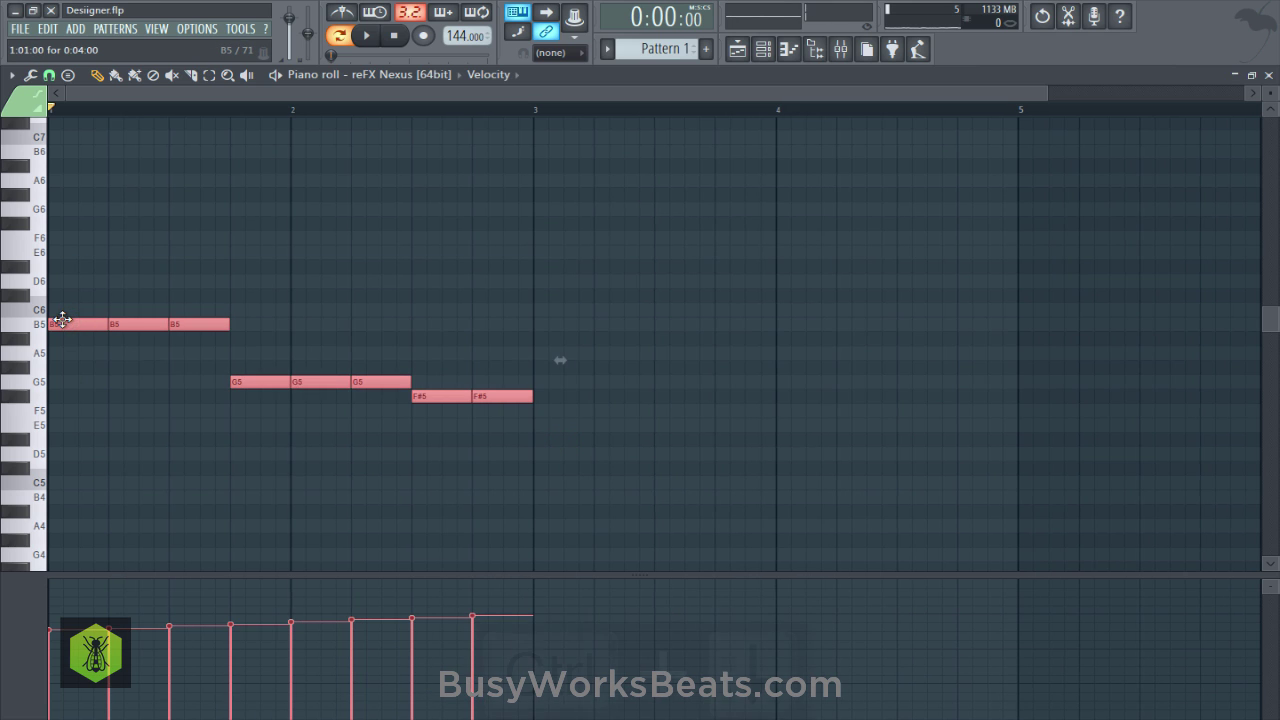
{"action": "key", "text": "ctrl+Down"}
{"action": "key", "text": "space"}
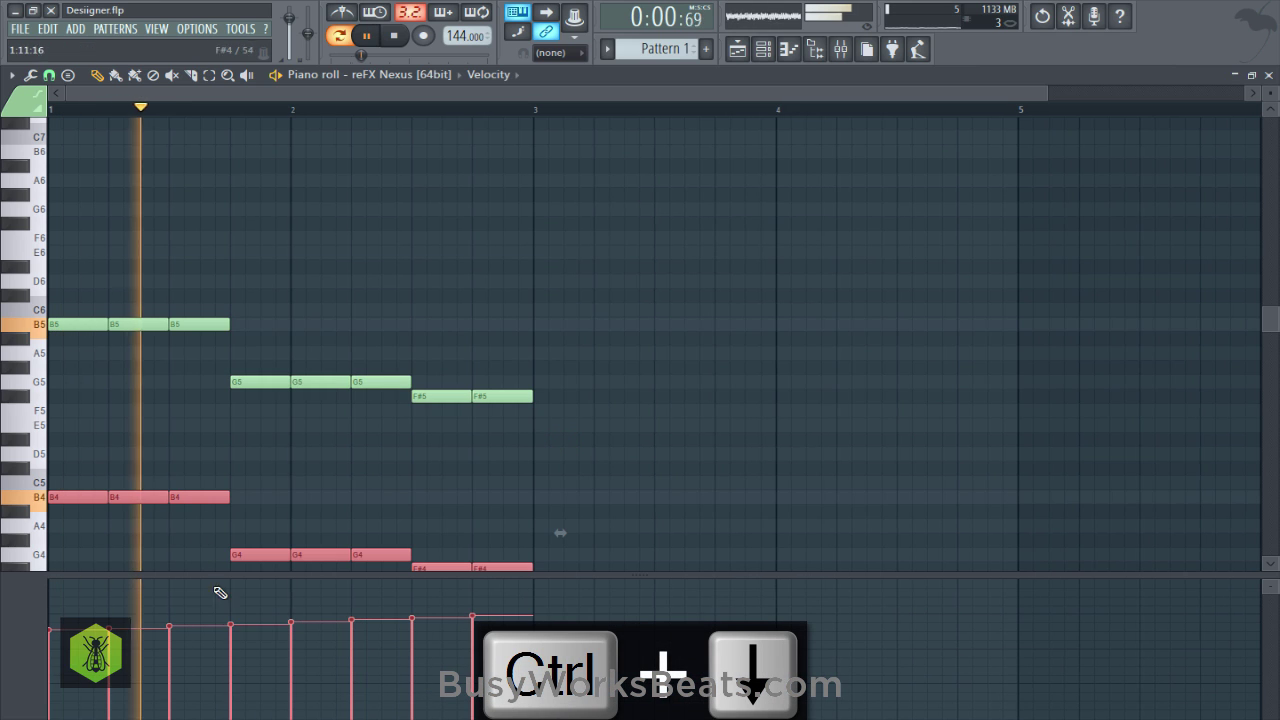
{"action": "key", "text": "space"}
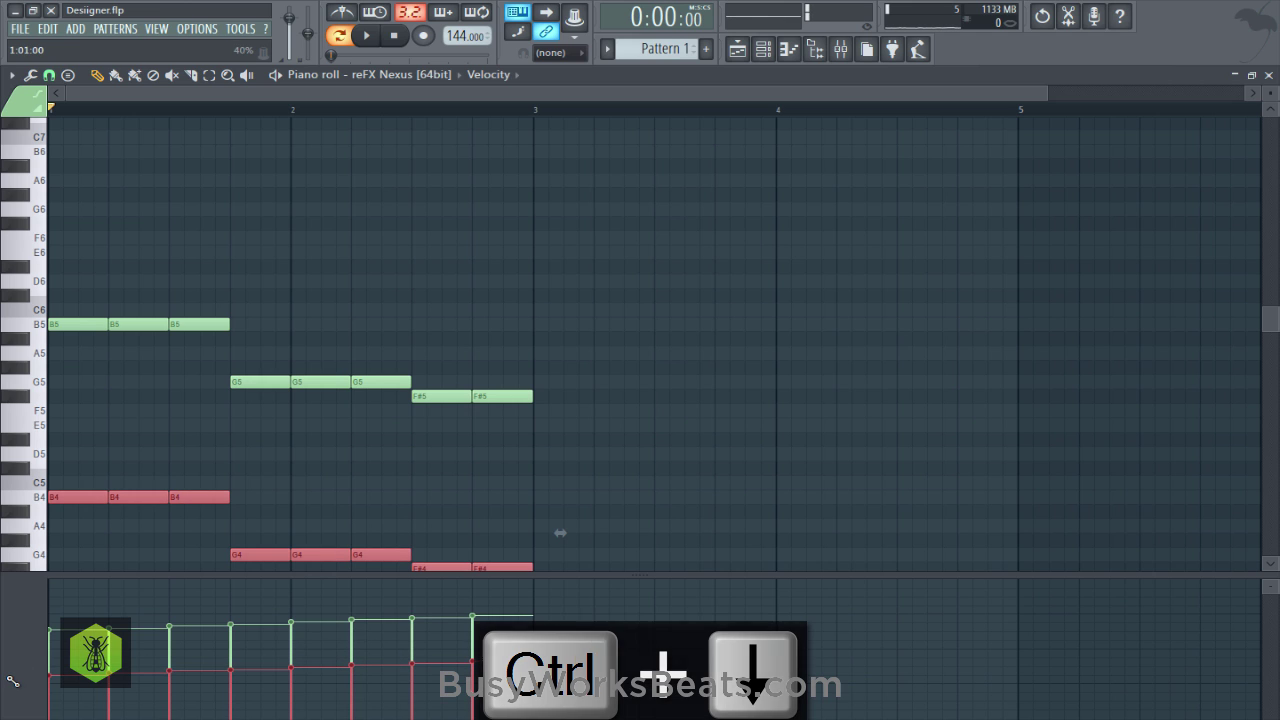
{"action": "left_click", "coordinate": [466, 473]}
{"action": "key", "text": "ctrl+s"}
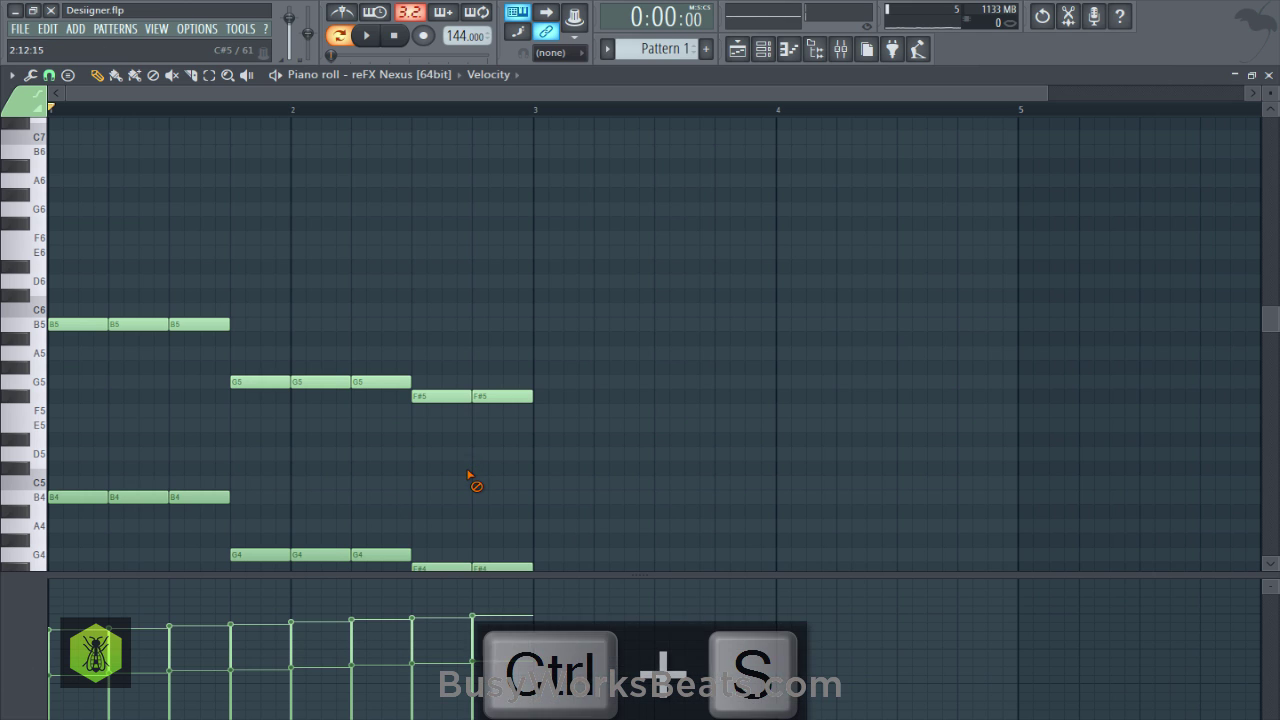
Play the pattern, select the lower octave notes, and solo mixer insert 8.
{"action": "key", "text": "space"}
{"action": "left_click_drag", "start_coordinate": [538, 557], "coordinate": [57, 491]}
{"action": "left_click", "coordinate": [842, 55]}
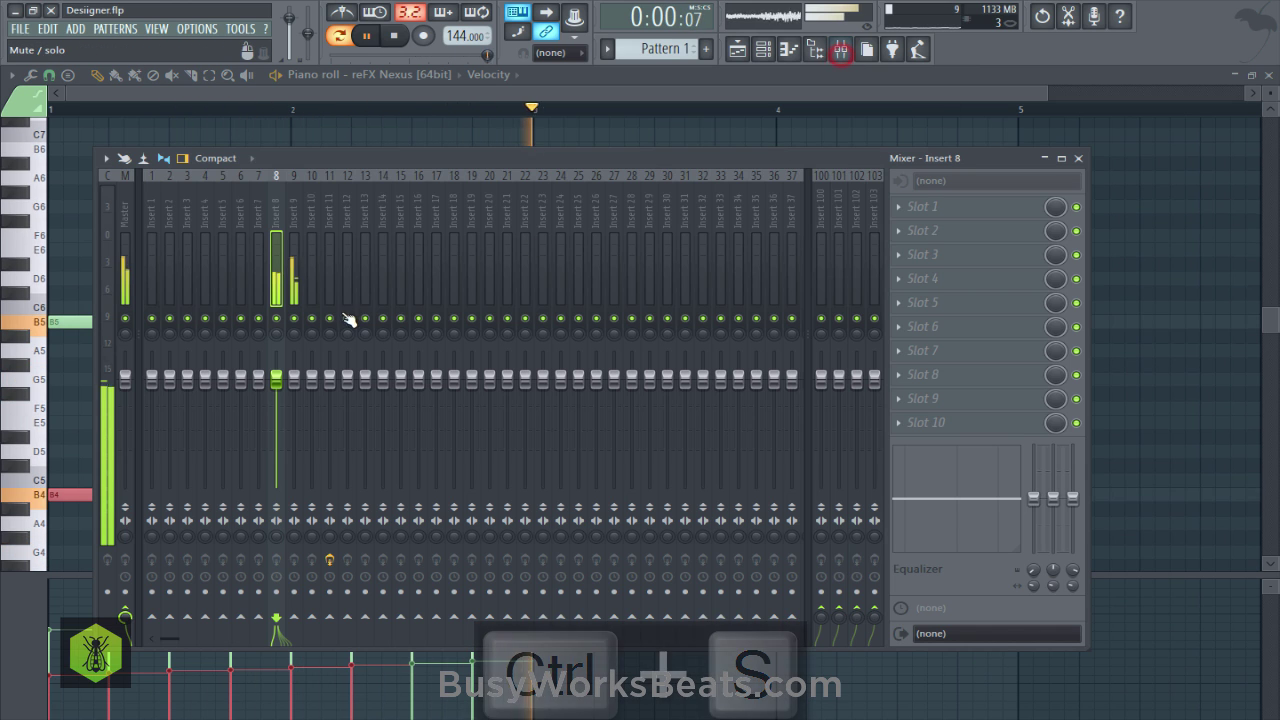
{"action": "left_click", "coordinate": [274, 318]}
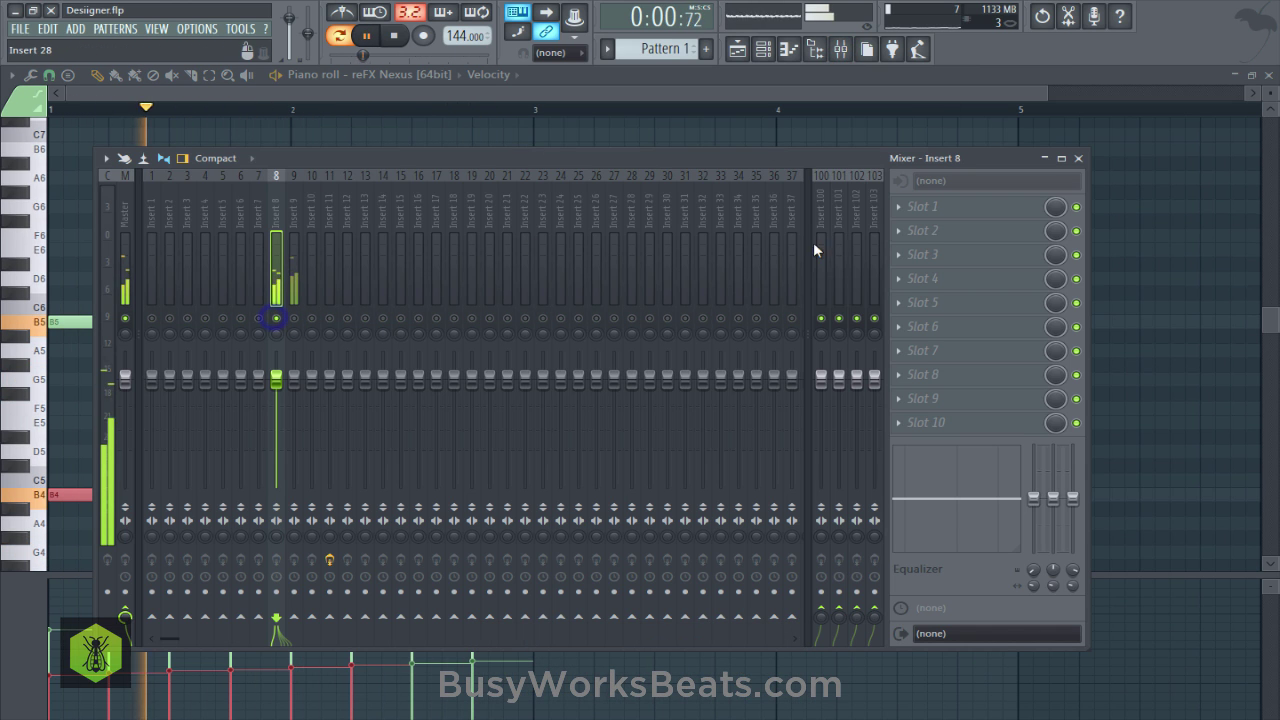
Load Fruity parametric EQ 2 in slot 1 of insert 8, cut band 1's level and close the EQ.
{"action": "left_click", "coordinate": [894, 206]}
{"action": "left_click", "coordinate": [480, 234]}
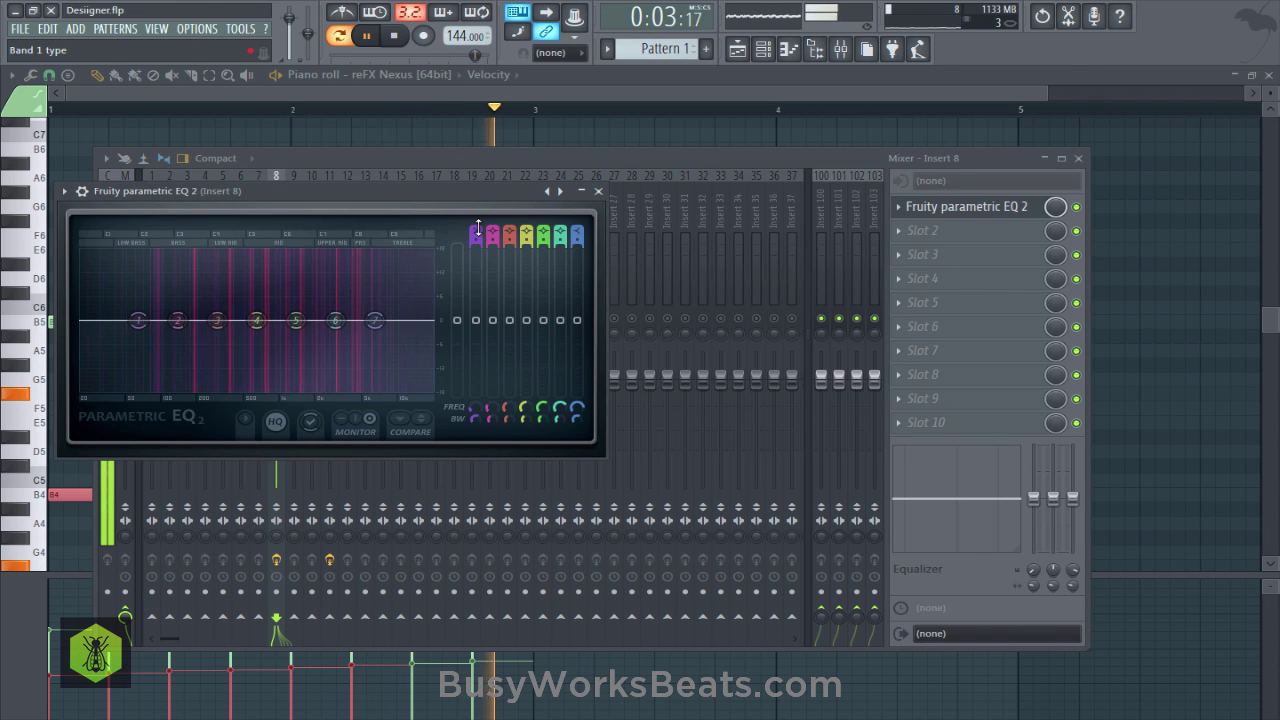
{"action": "left_click_drag", "start_coordinate": [475, 320], "coordinate": [474, 383]}
{"action": "left_click", "coordinate": [599, 191]}
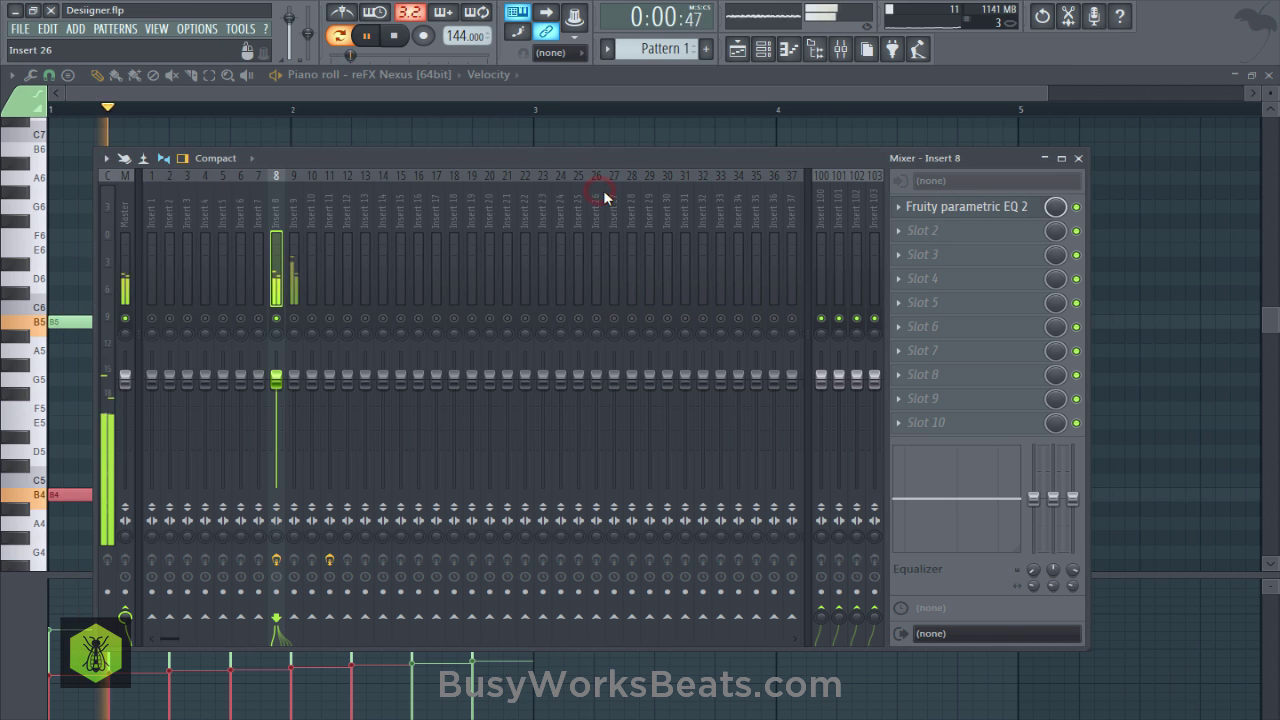
Save the project, lower the faders of mixer inserts 8 and 9, taking insert 9 to 79%, and unsolo the inserts.
{"action": "key", "text": "ctrl+s"}
{"action": "left_click_drag", "start_coordinate": [277, 378], "coordinate": [297, 405]}
{"action": "right_click", "coordinate": [291, 317]}
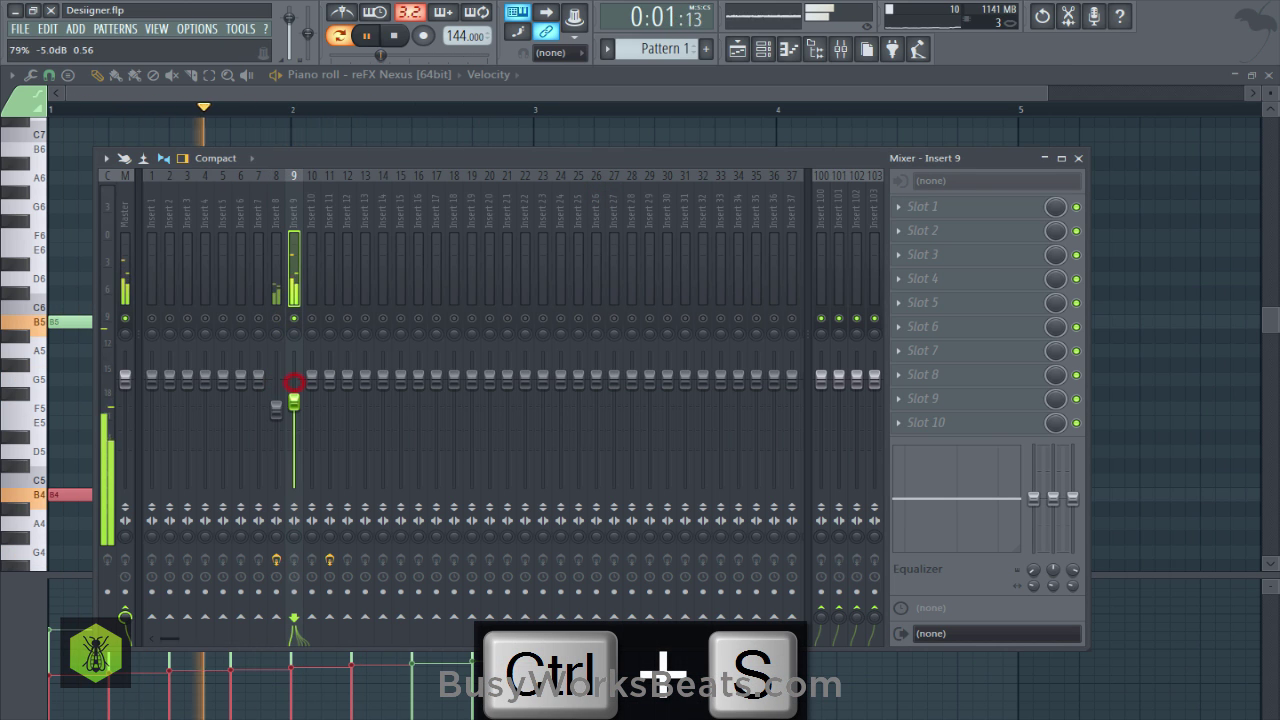
{"action": "right_click", "coordinate": [291, 318]}
Pan mixer insert 8 about 22% to the right, bring up the Channel rack, and save the project.
{"action": "left_click", "coordinate": [277, 332]}
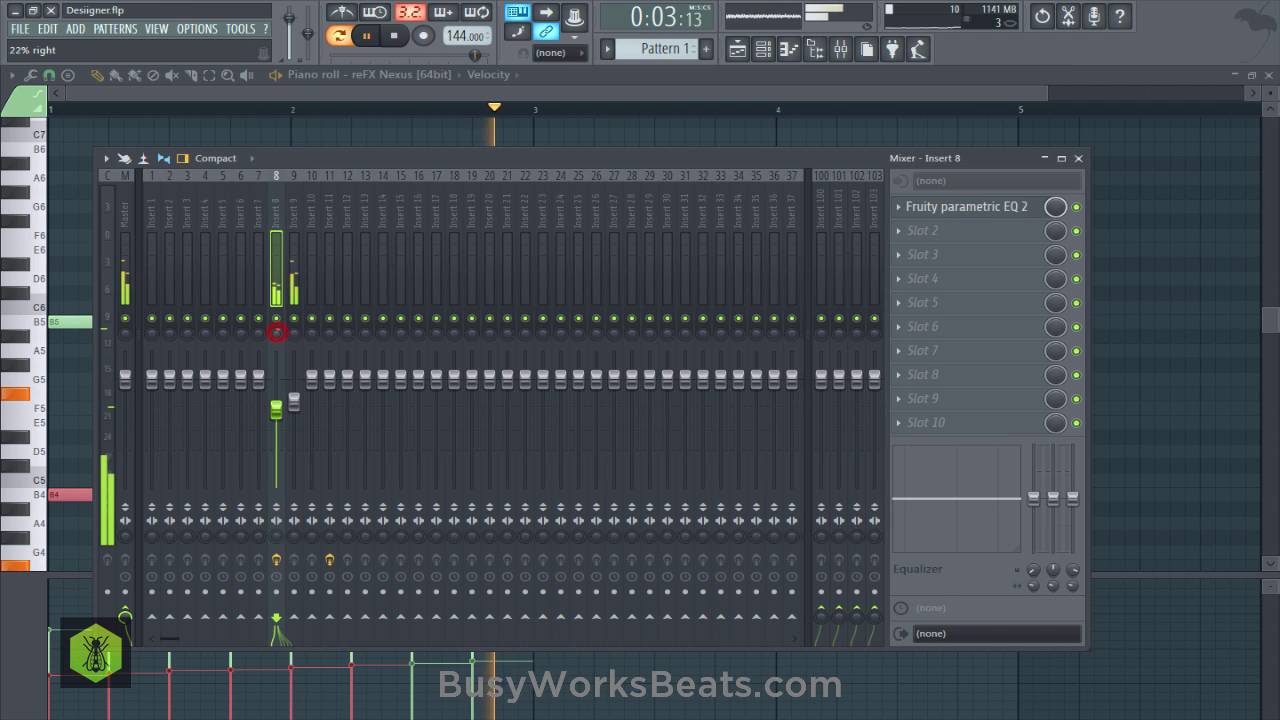
{"action": "left_click", "coordinate": [295, 232]}
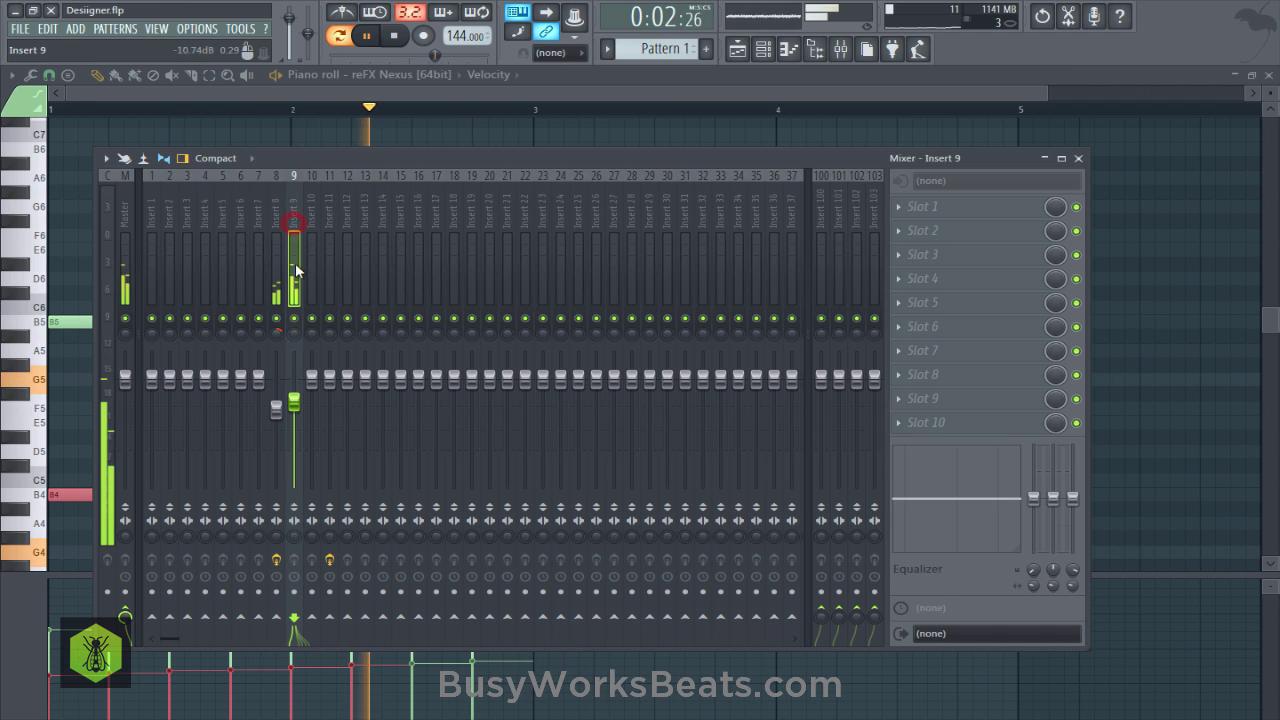
{"action": "left_click", "coordinate": [277, 332]}
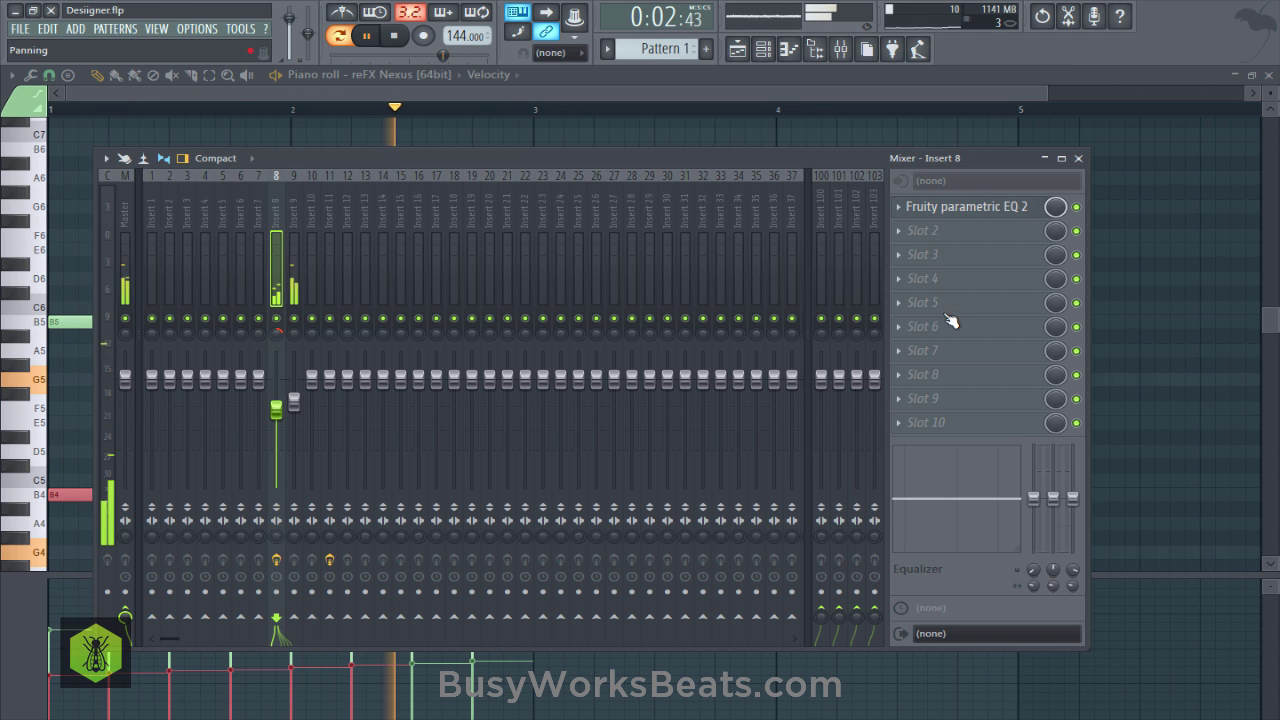
{"action": "key", "text": "F9"}
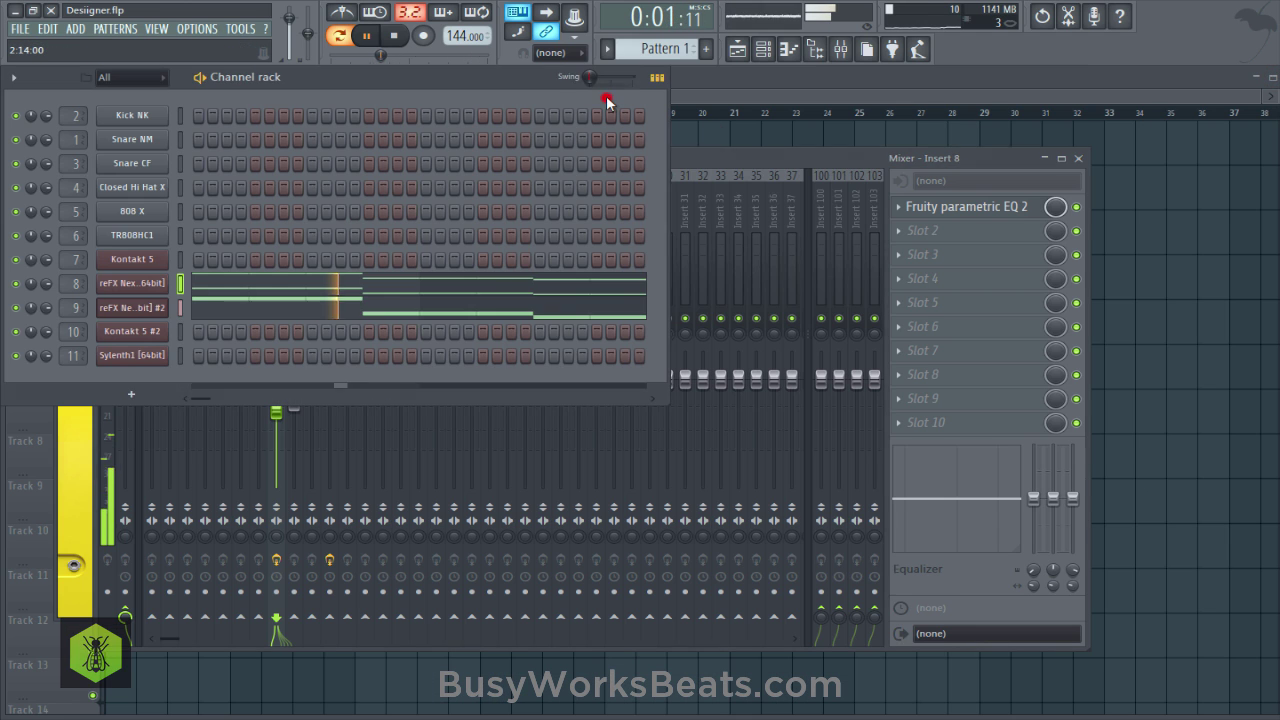
{"action": "key", "text": "ctrl+s"}
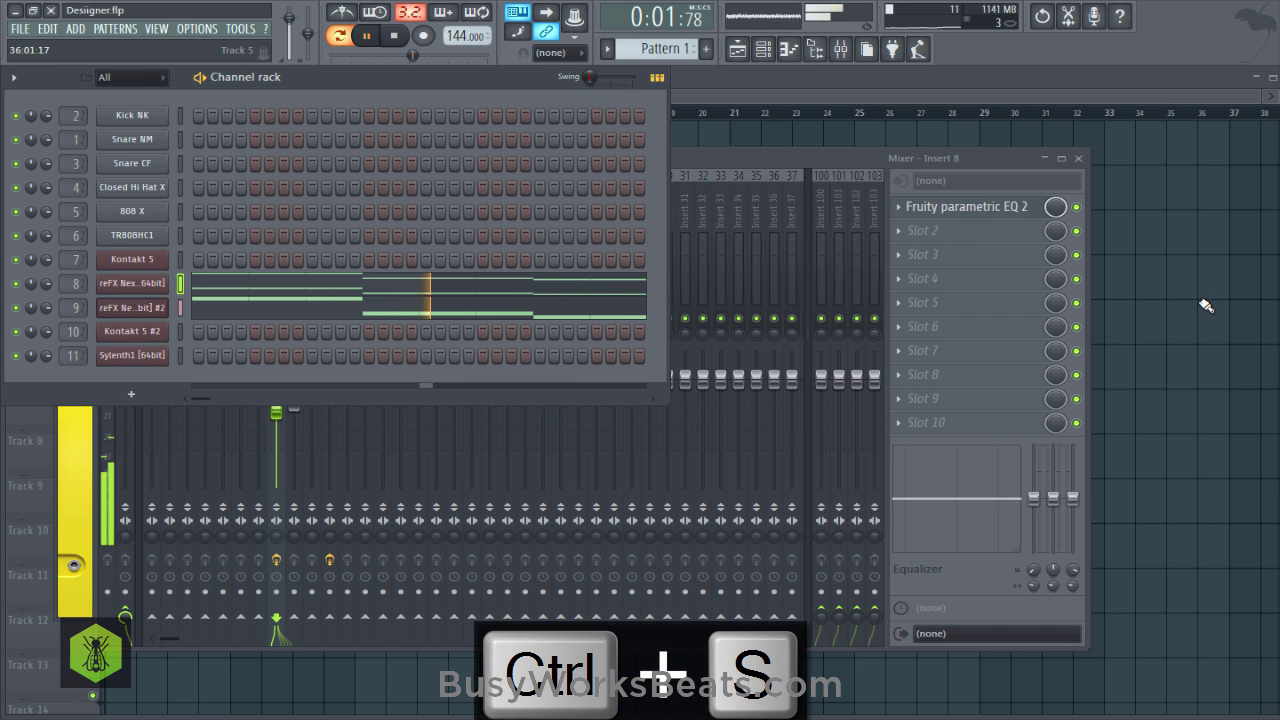
Close the open windows, paint ten consecutive Pattern 1 clips on playlist Track 1 from bar 1 through bar 20, and save.
{"action": "key", "text": "F12"}
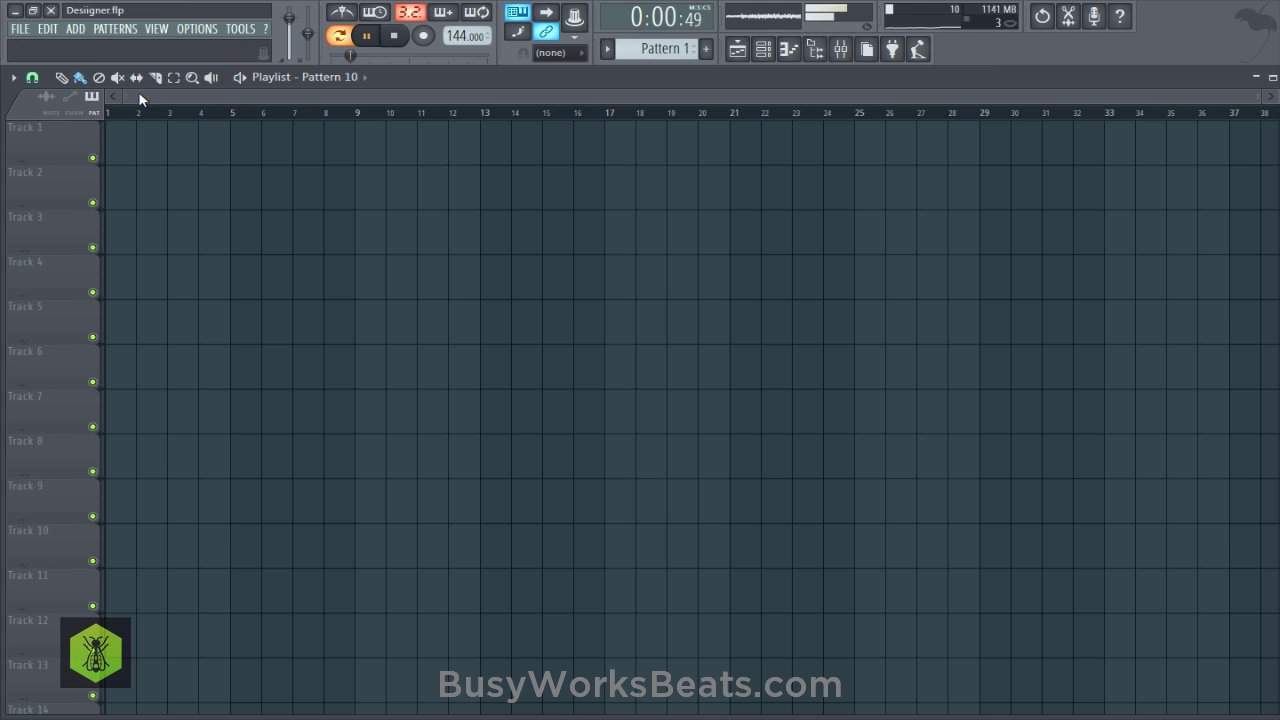
{"action": "left_click", "coordinate": [116, 131]}
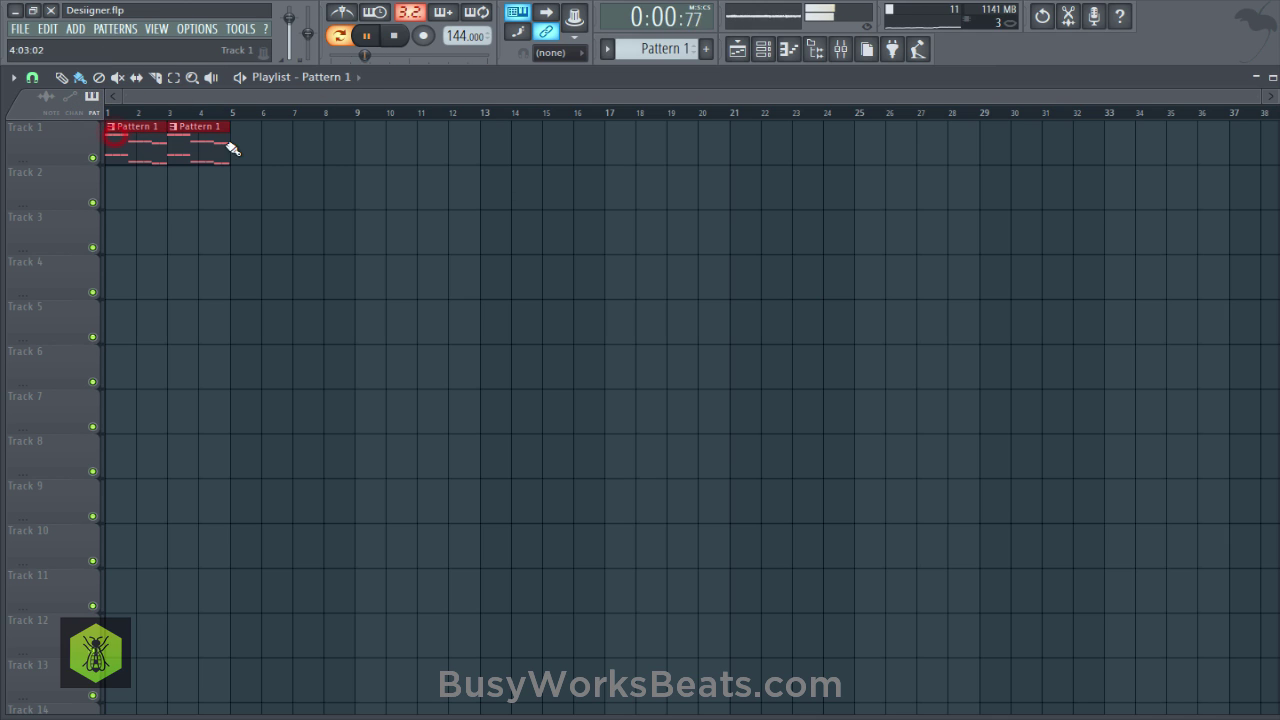
{"action": "left_click_drag", "start_coordinate": [232, 148], "coordinate": [660, 157]}
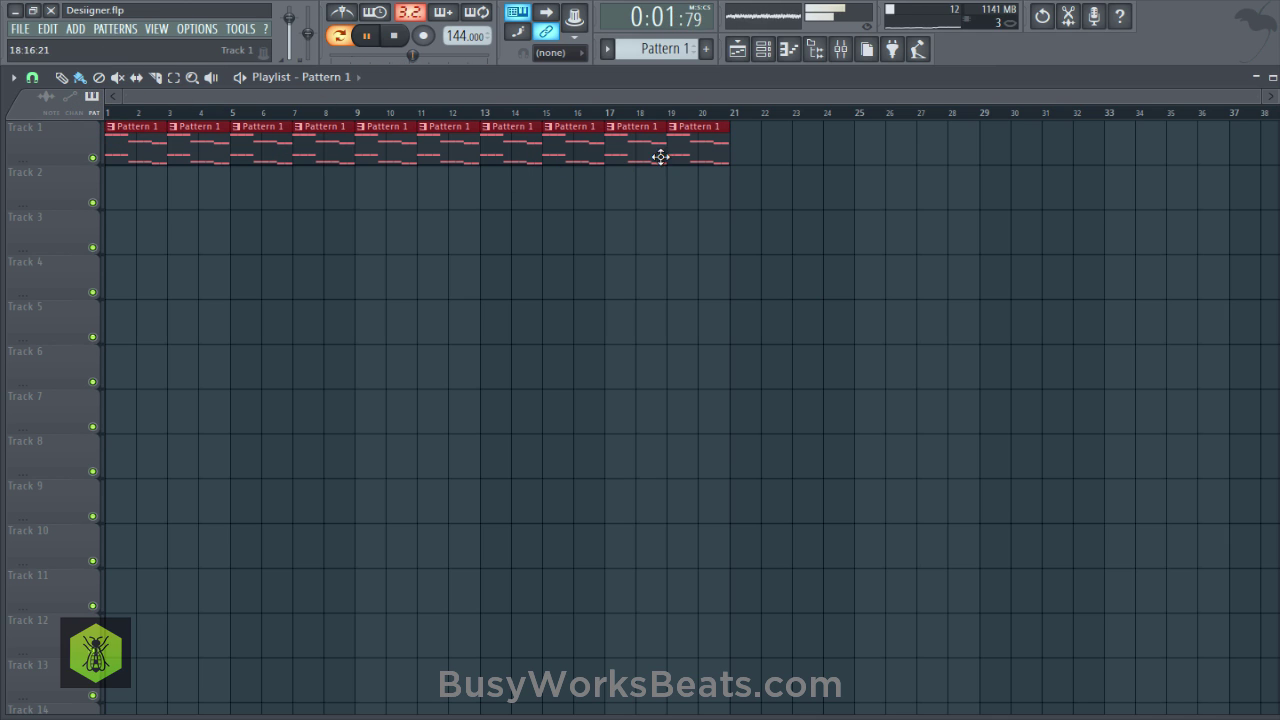
{"action": "left_click", "coordinate": [431, 202]}
{"action": "key", "text": "ctrl+s"}
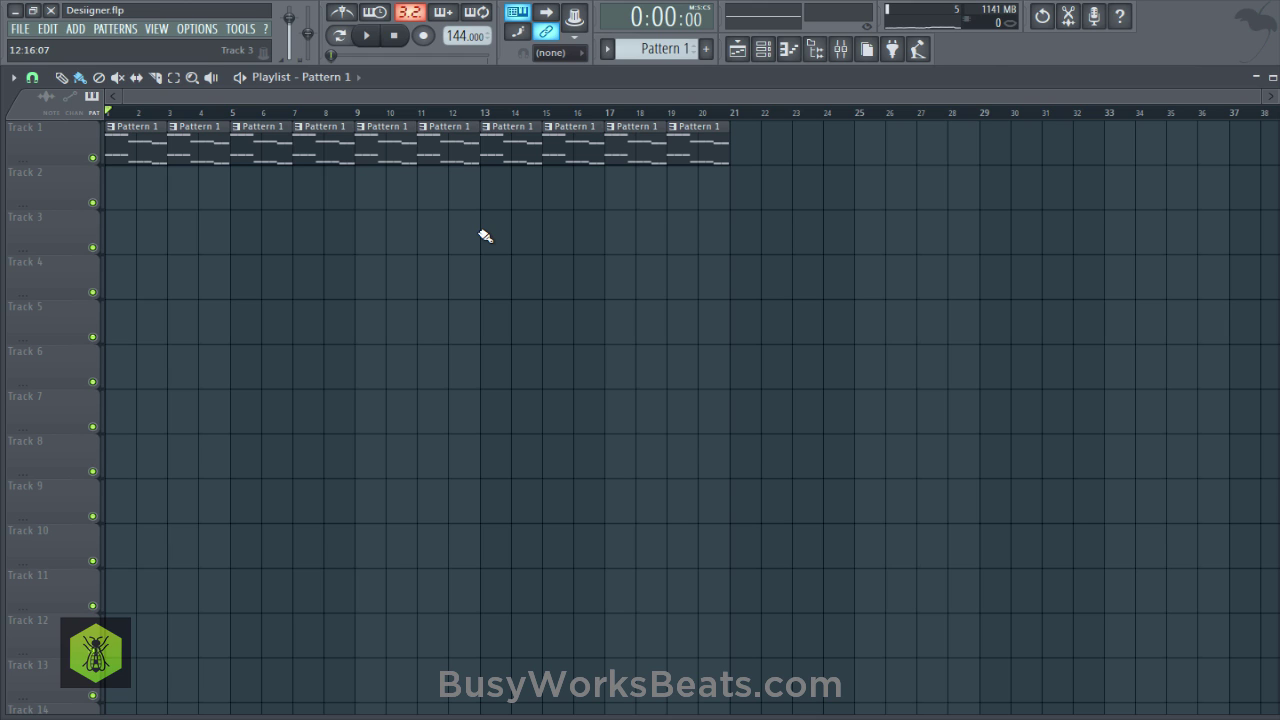
{"action": "key", "text": "ctrl+s"}
Switch to Pattern 2 and fill the Closed Hi Hat X channel on every 2 steps.
{"action": "left_click", "coordinate": [763, 49]}
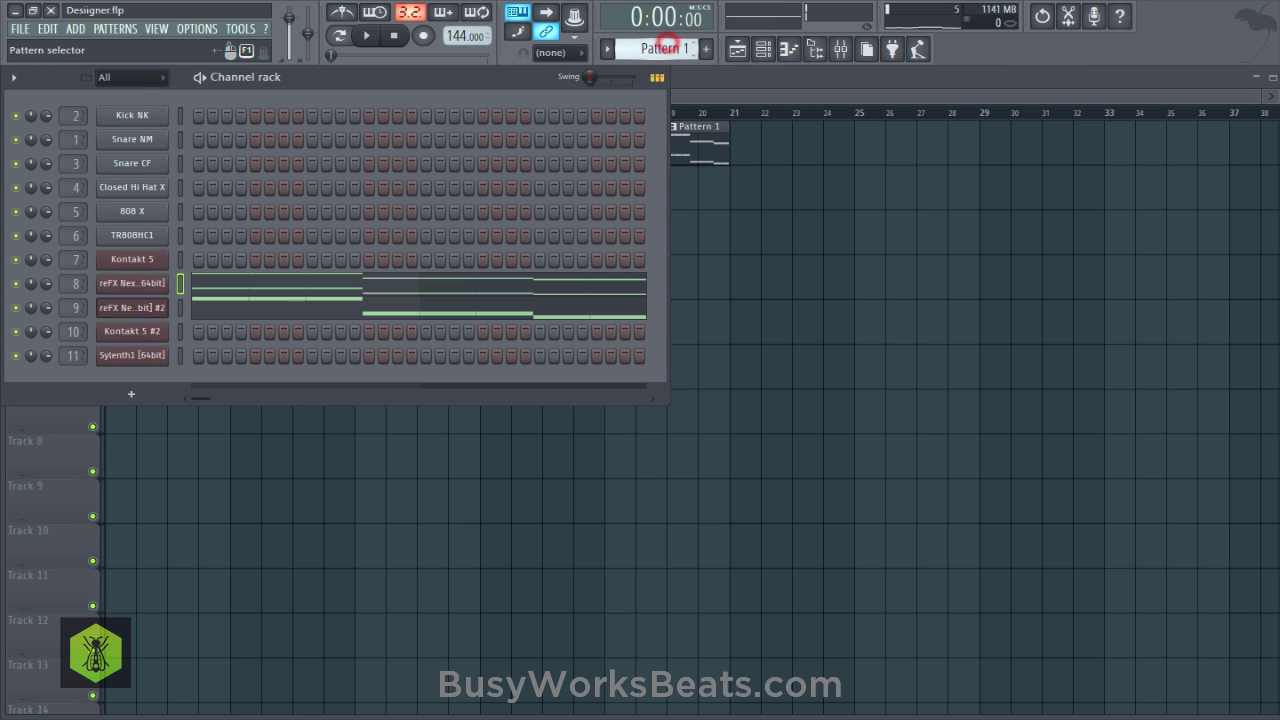
{"action": "left_click_drag", "start_coordinate": [668, 43], "coordinate": [668, 35]}
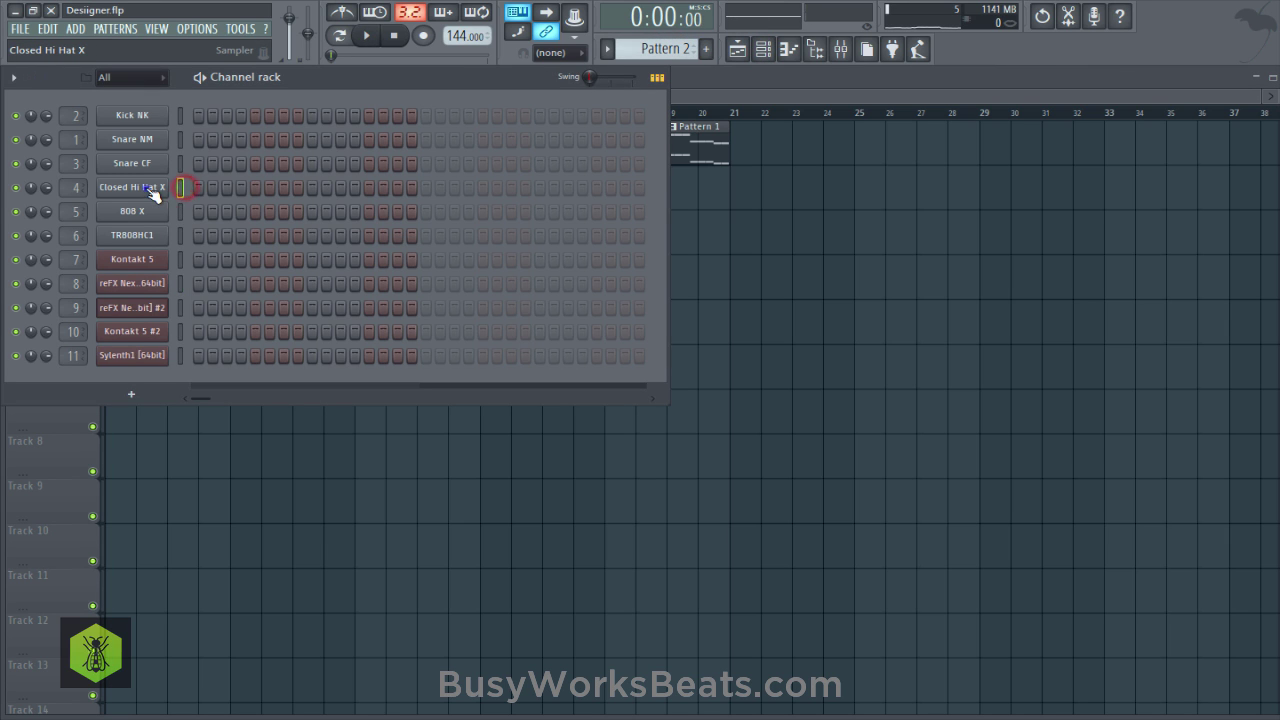
{"action": "right_click", "coordinate": [148, 188]}
{"action": "left_click", "coordinate": [358, 244]}
Paint Pattern 2 clips across playlist Track 2 from bar 1 through bar 20 and save.
{"action": "right_click", "coordinate": [323, 511]}
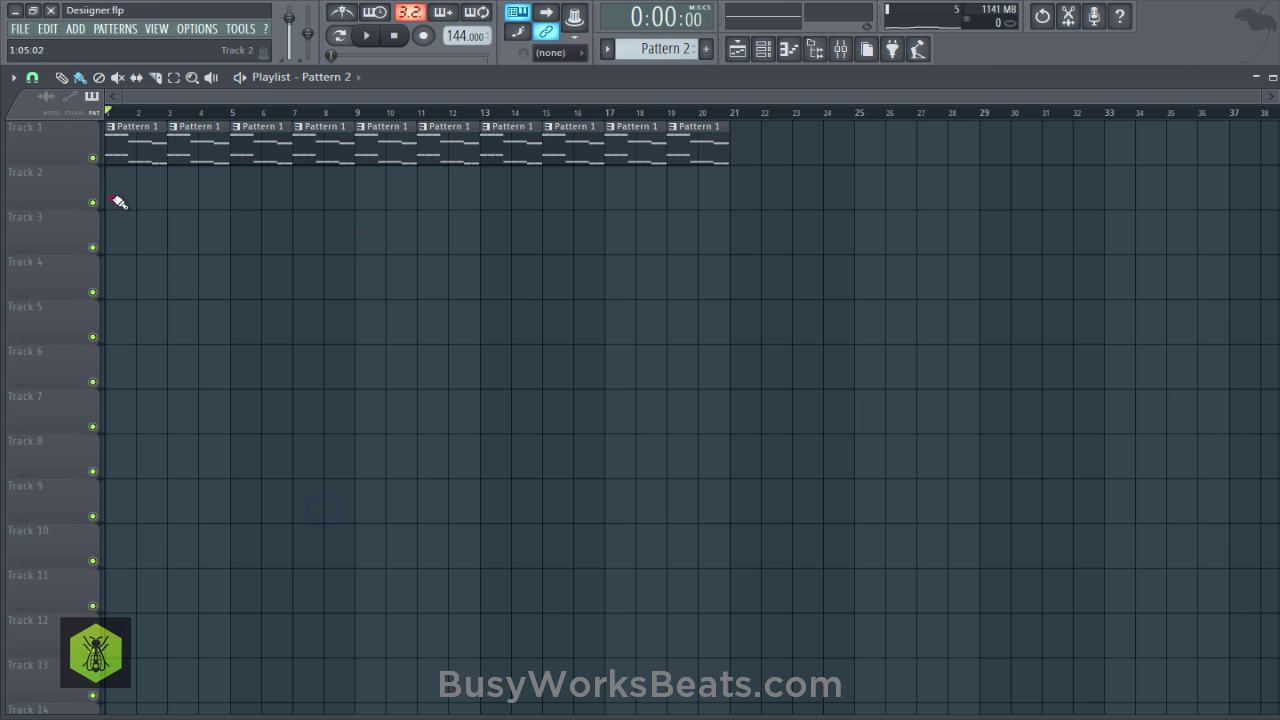
{"action": "mouse_move", "coordinate": [114, 200]}
{"action": "left_mouse_down"}
{"action": "mouse_move", "coordinate": [466, 180]}
{"action": "mouse_move", "coordinate": [793, 200]}
{"action": "left_mouse_up"}
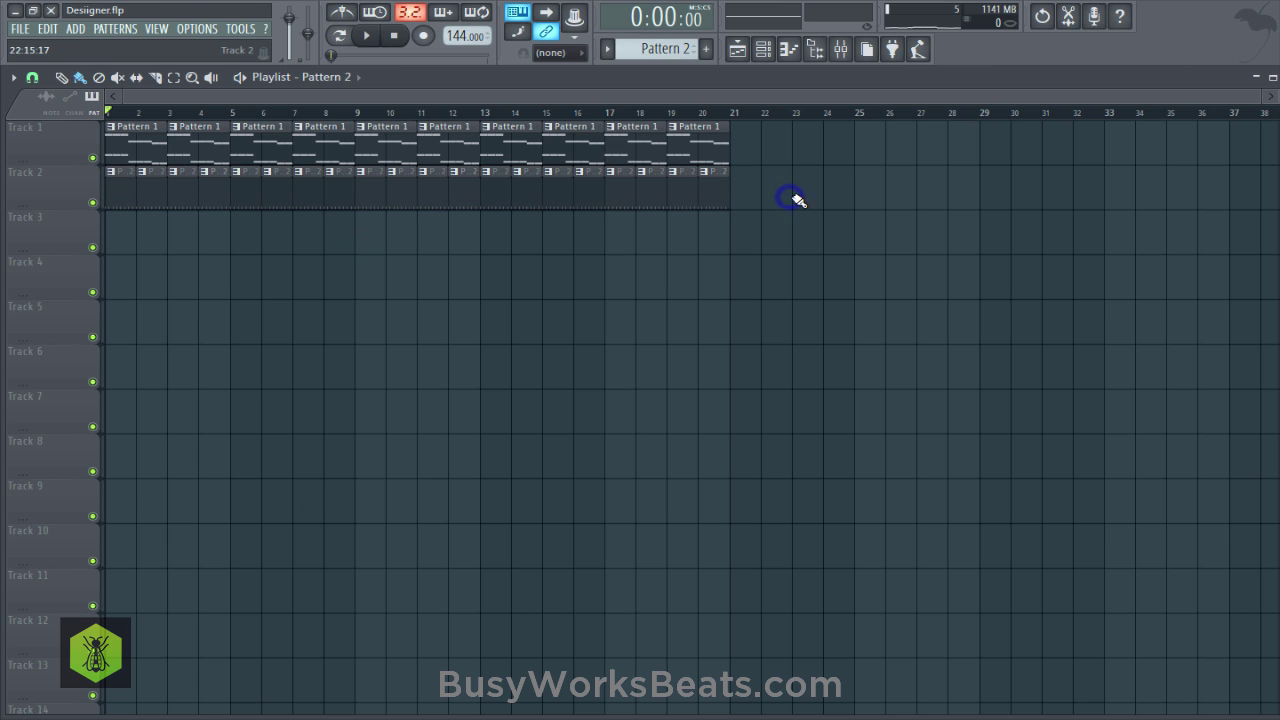
{"action": "key", "text": "ctrl+s"}
Play the song, try Closed Hi Hat X on every 4 steps, restore the fill to every 2 steps, and save.
{"action": "left_click", "coordinate": [762, 49]}
{"action": "key", "text": "space"}
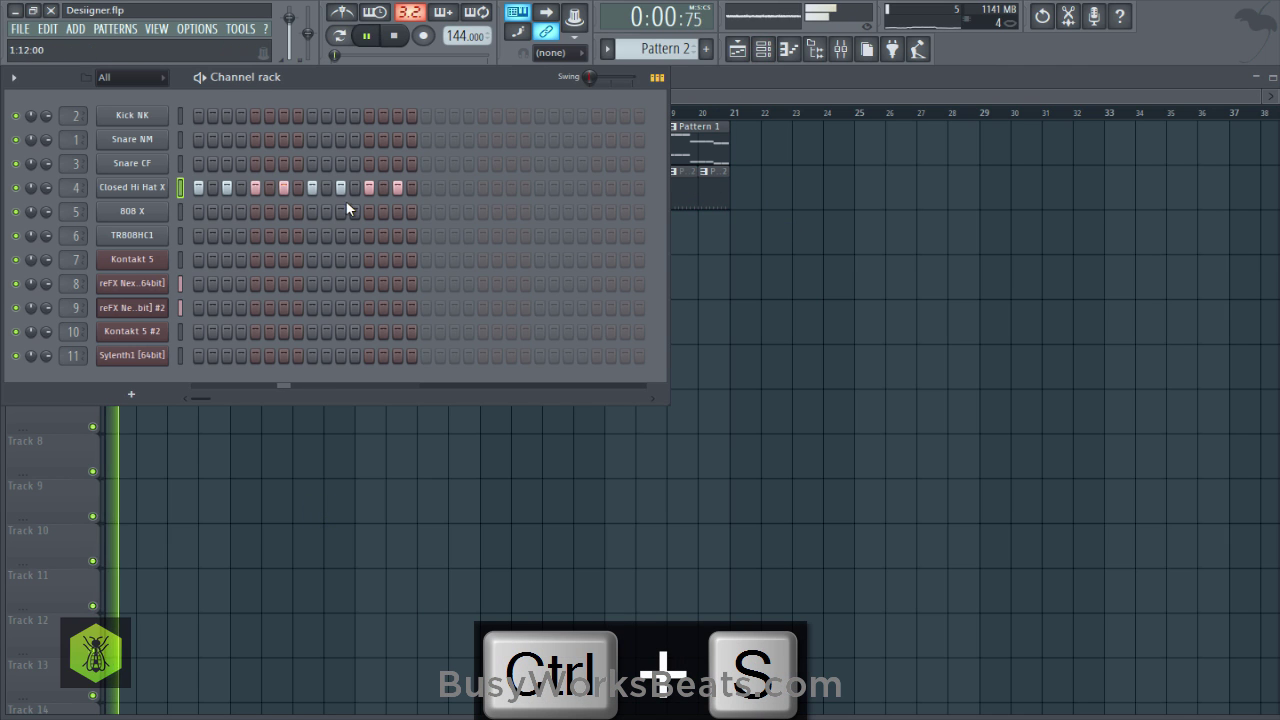
{"action": "left_click", "coordinate": [762, 294]}
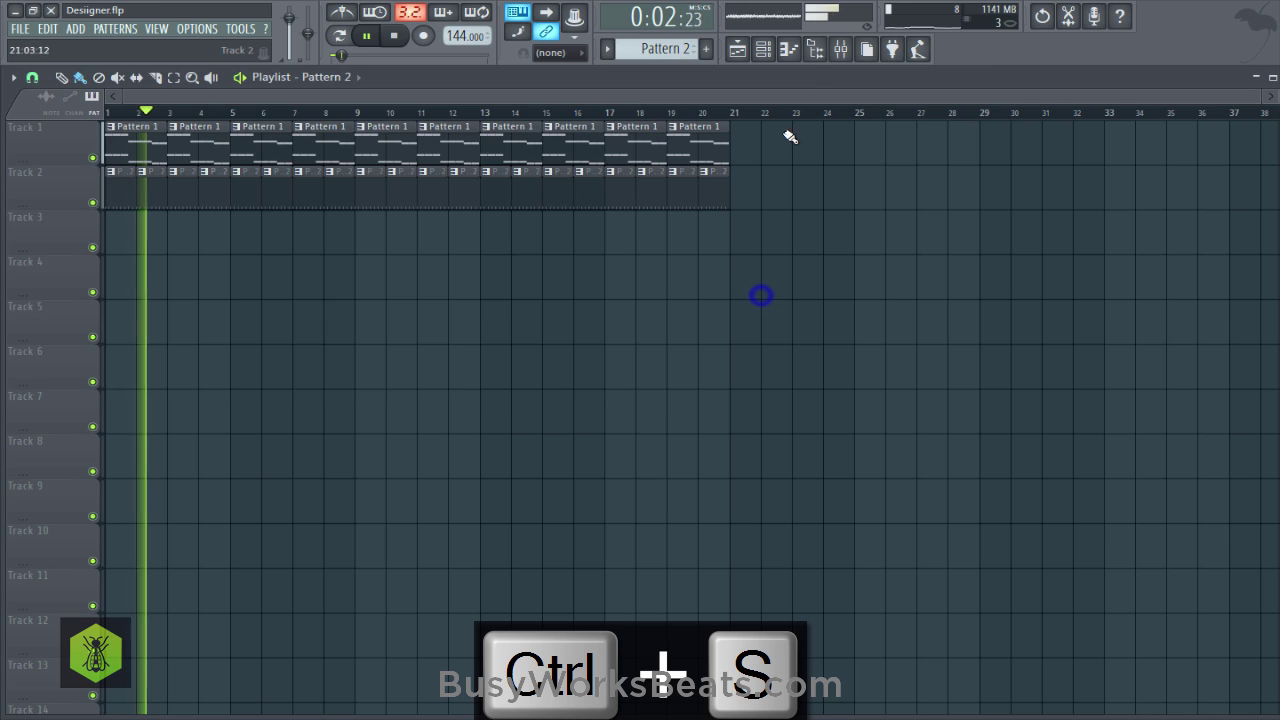
{"action": "left_click", "coordinate": [763, 50]}
{"action": "right_click", "coordinate": [145, 187]}
{"action": "left_click", "coordinate": [358, 252]}
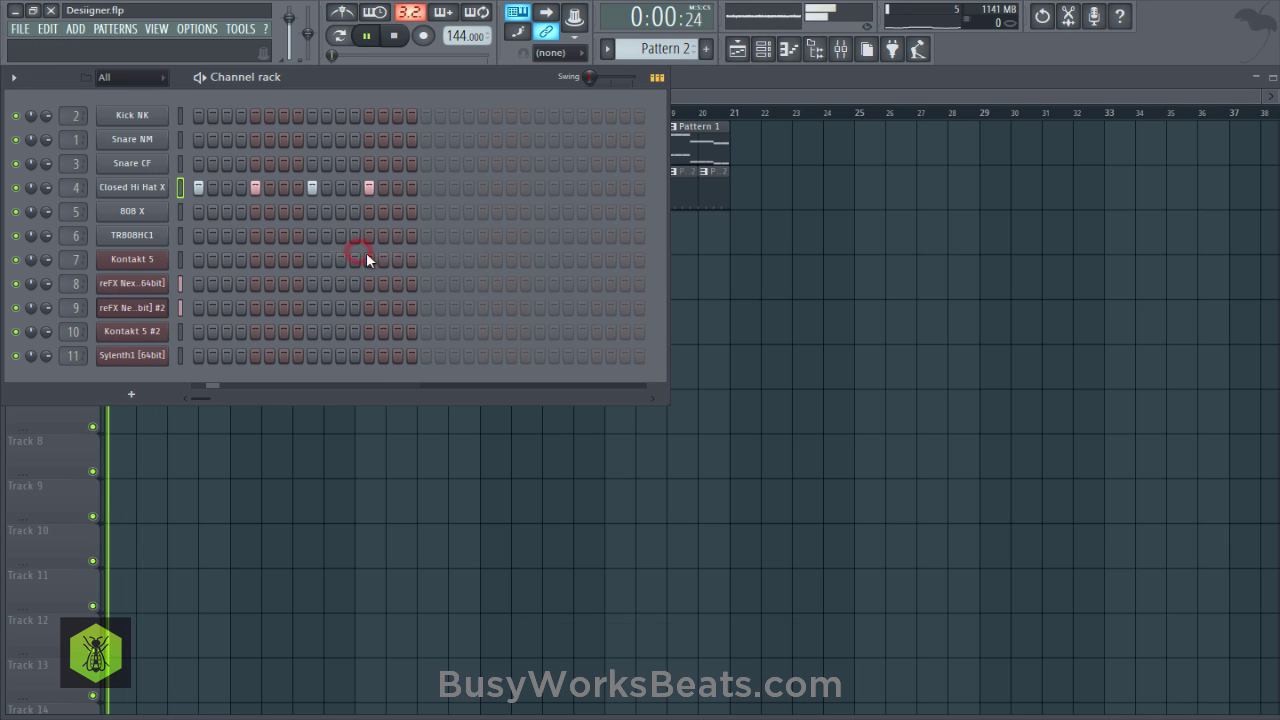
{"action": "right_click", "coordinate": [145, 187]}
{"action": "left_click", "coordinate": [356, 235]}
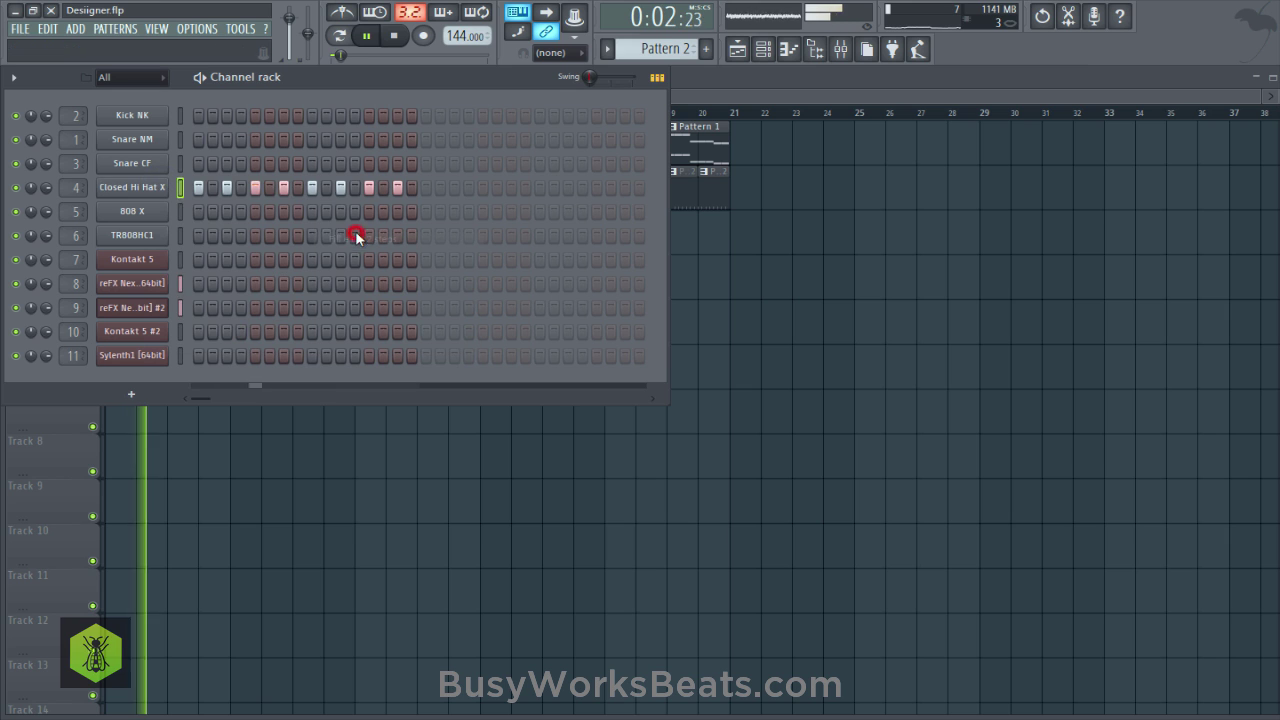
{"action": "left_click", "coordinate": [716, 236]}
{"action": "key", "text": "ctrl+s"}
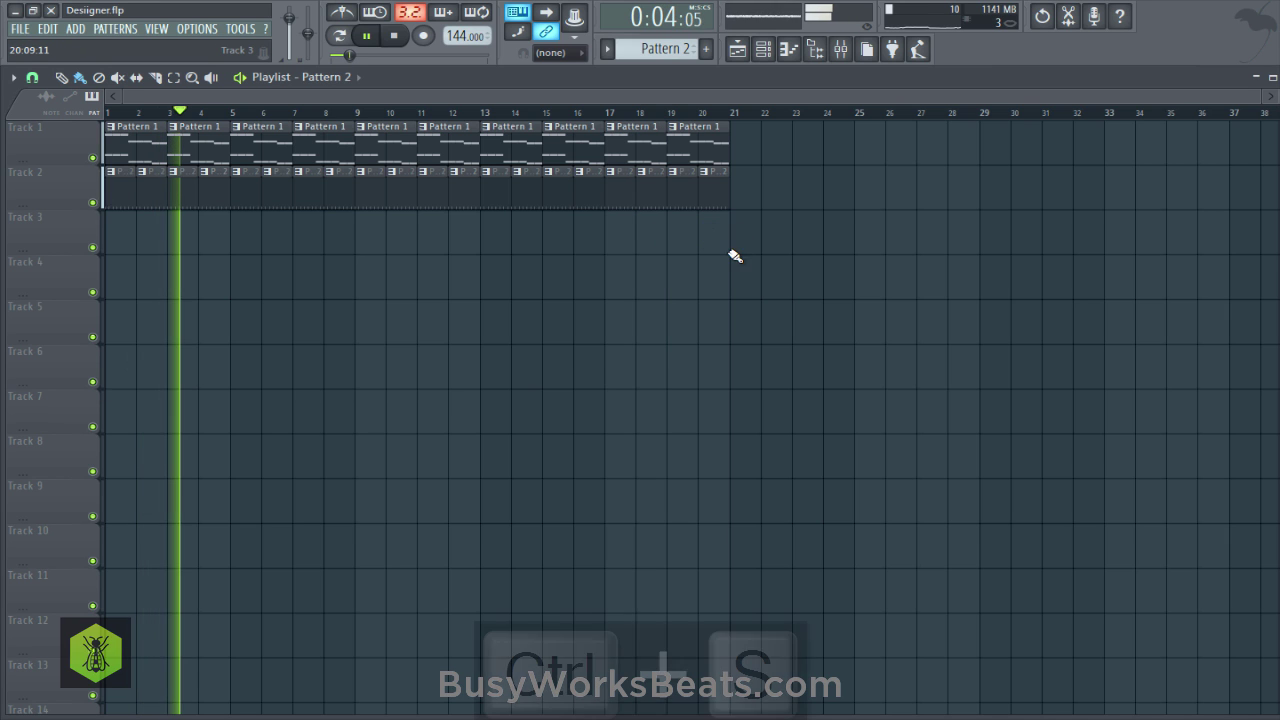
Switch to Pattern 3, add a Kick NK hit on step 1, place the pattern on Track 3 at bar 1, and save.
{"action": "left_click", "coordinate": [763, 50]}
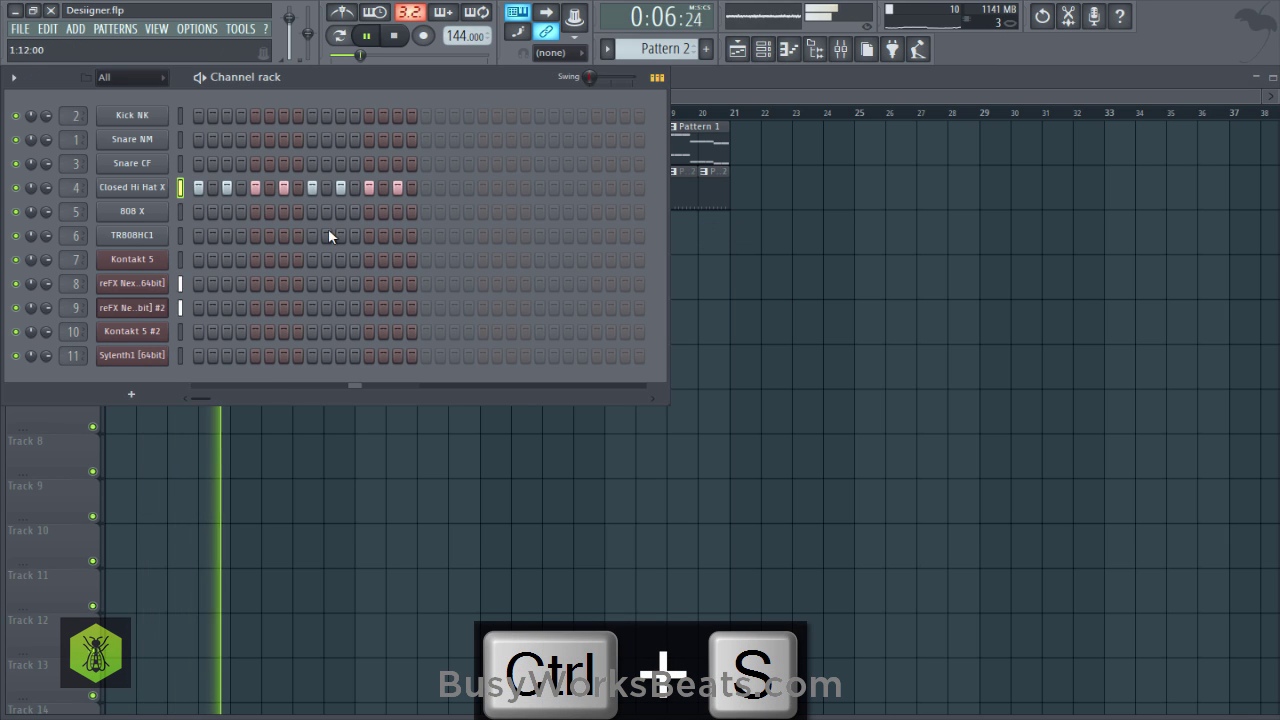
{"action": "left_click_drag", "start_coordinate": [646, 50], "coordinate": [646, 44]}
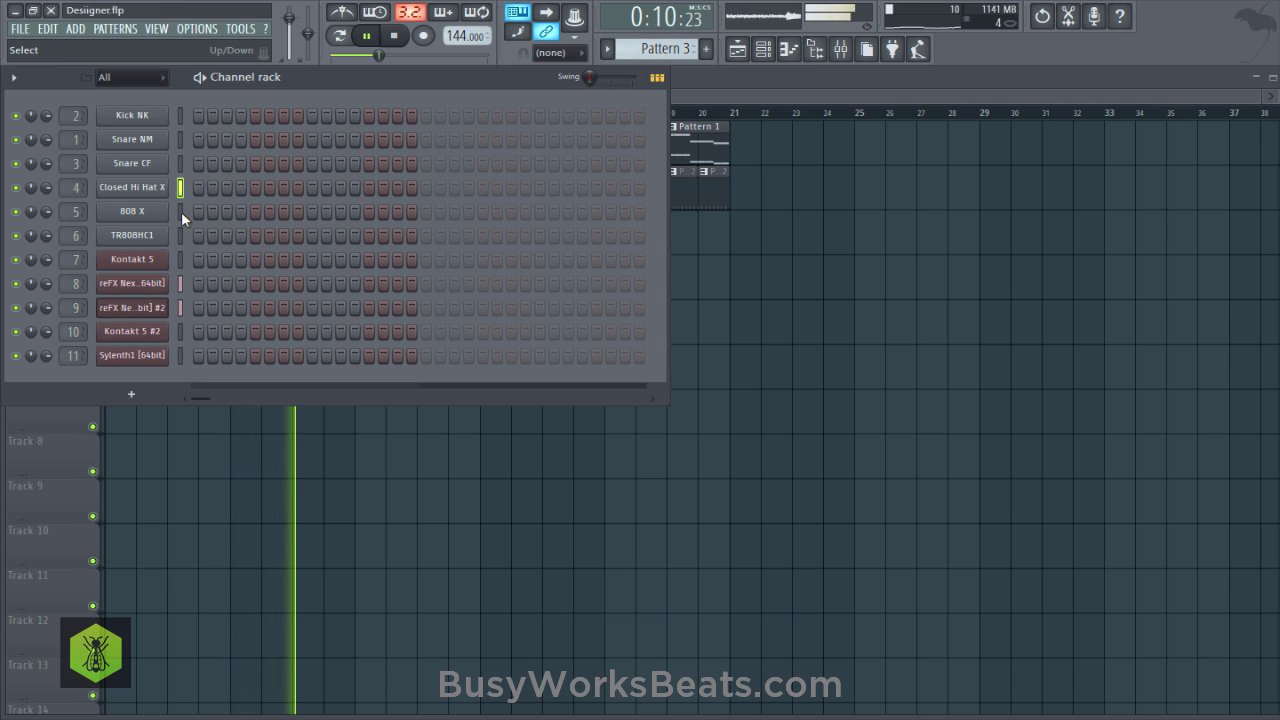
{"action": "left_click", "coordinate": [195, 119]}
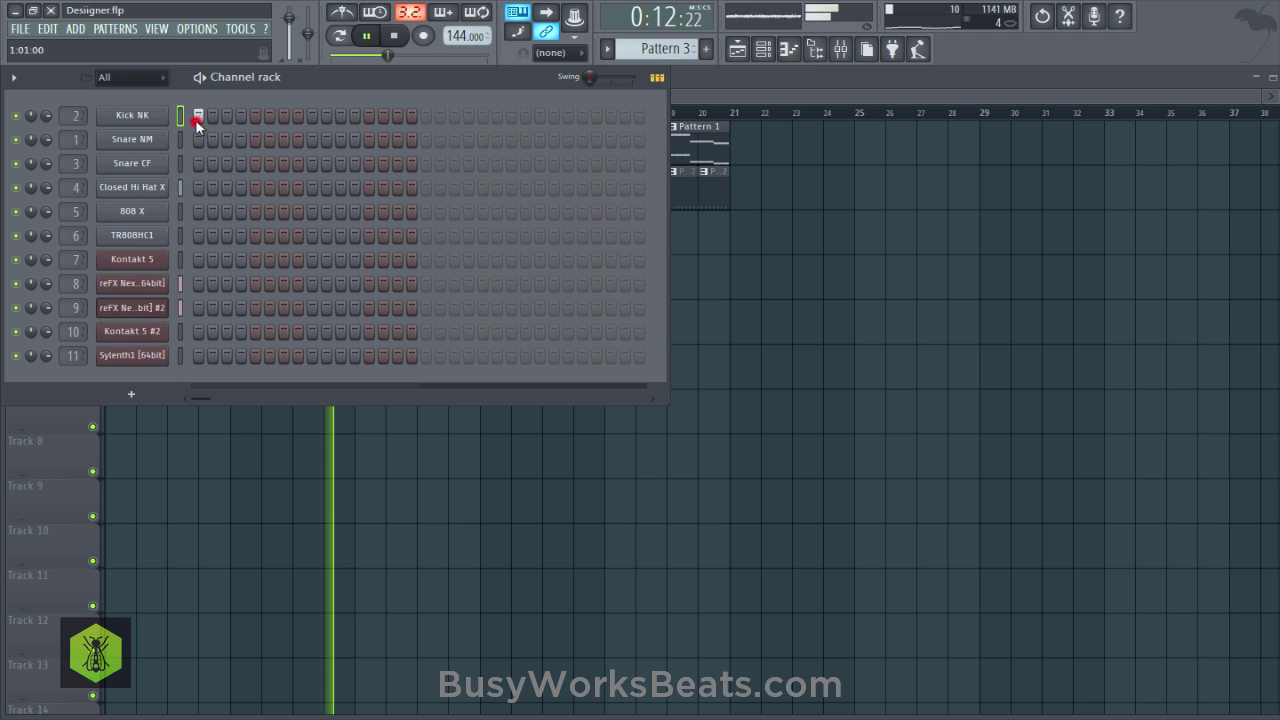
{"action": "key", "text": "F6"}
{"action": "left_click", "coordinate": [118, 244]}
{"action": "key", "text": "space"}
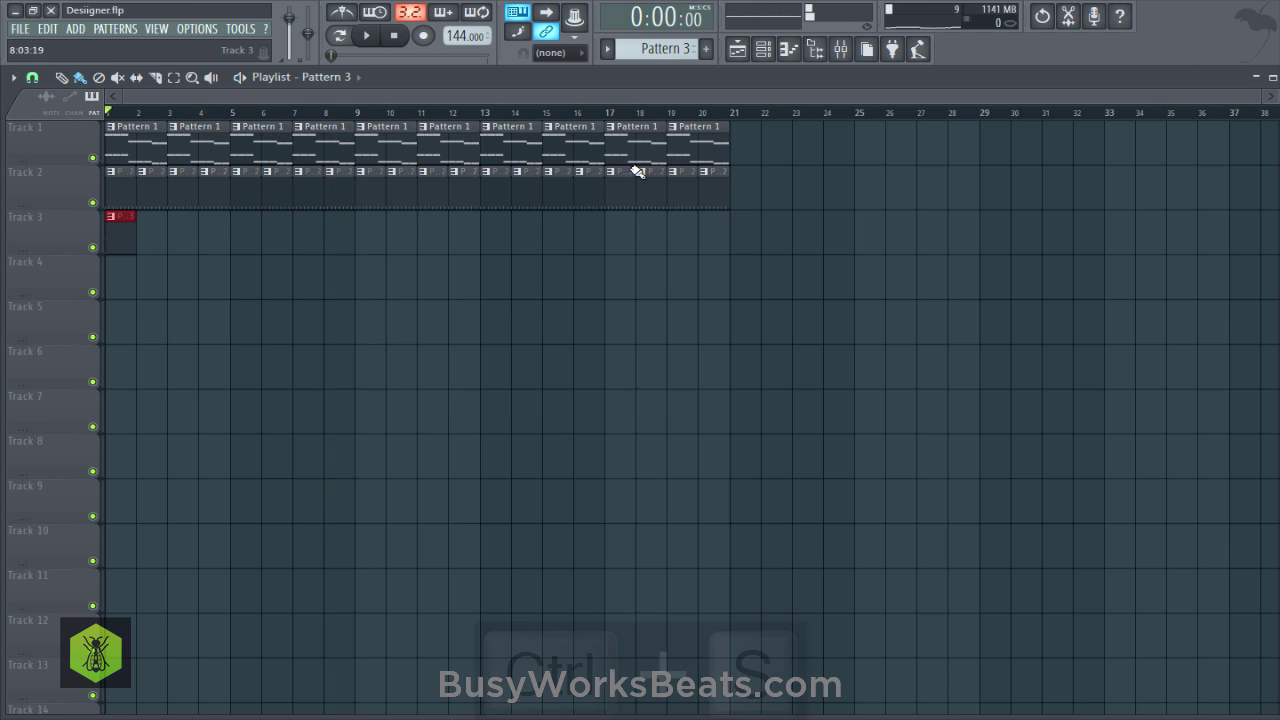
{"action": "key", "text": "ctrl+s"}
Add Snare NM and Snare CF hits on steps 9 and 25 of Pattern 3 and save.
{"action": "left_click", "coordinate": [770, 52]}
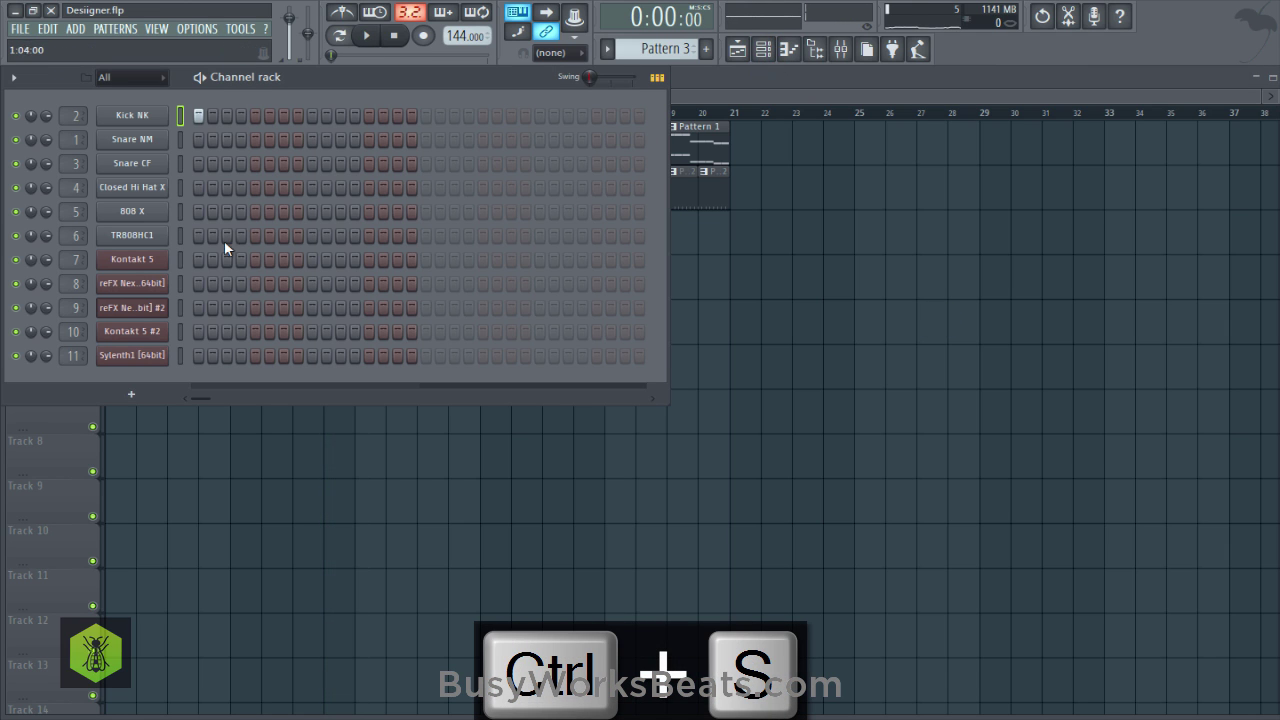
{"action": "left_click", "coordinate": [312, 140]}
{"action": "left_click", "coordinate": [539, 140]}
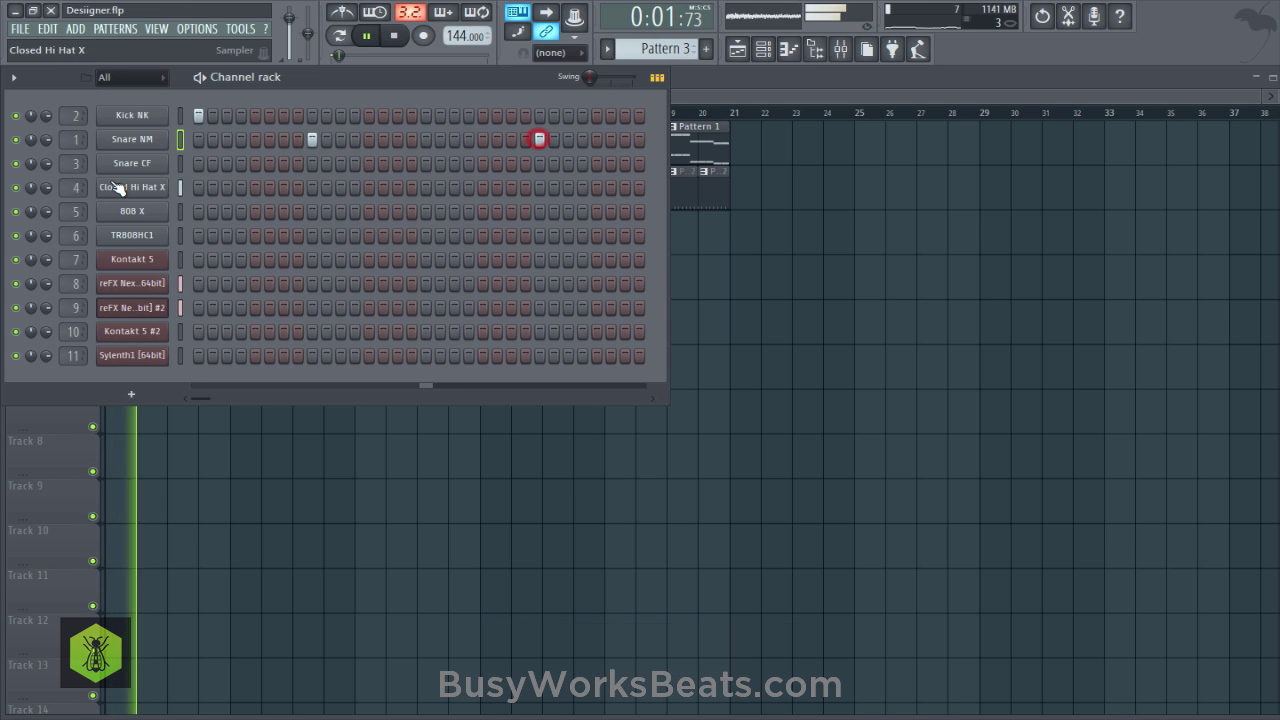
{"action": "left_click", "coordinate": [312, 164]}
{"action": "key", "text": "space"}
{"action": "key", "text": "ctrl+s"}
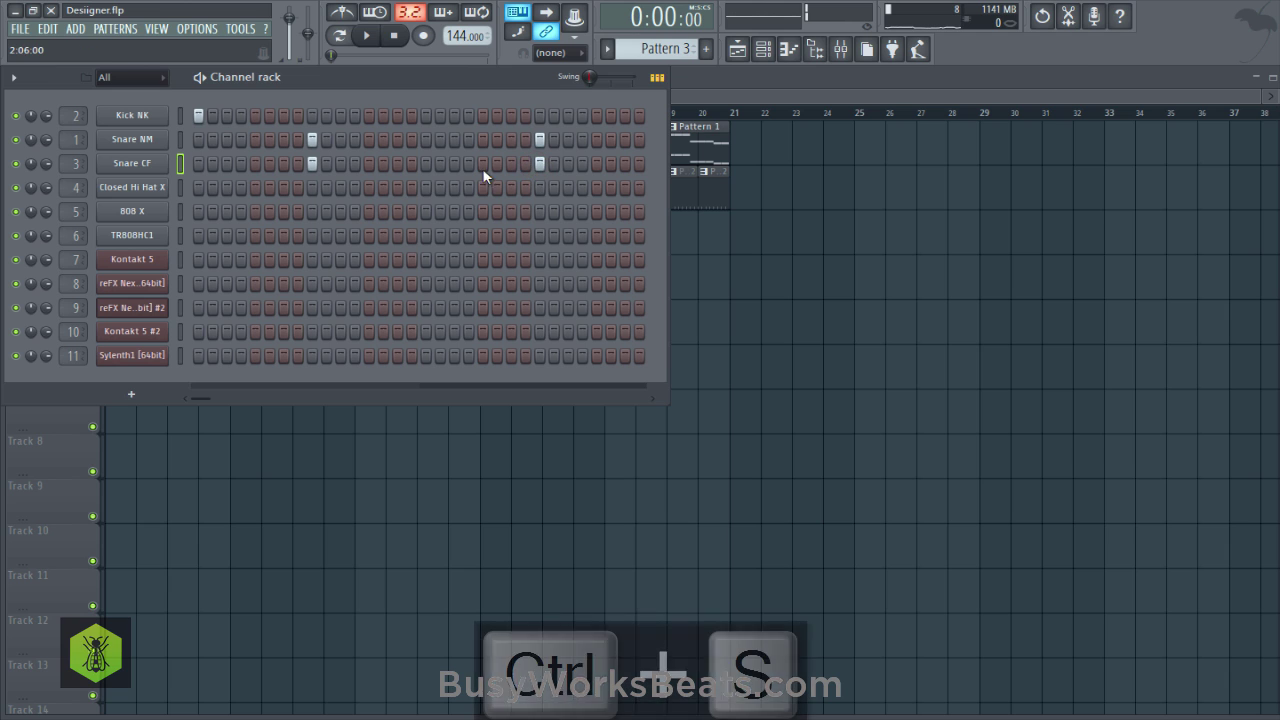
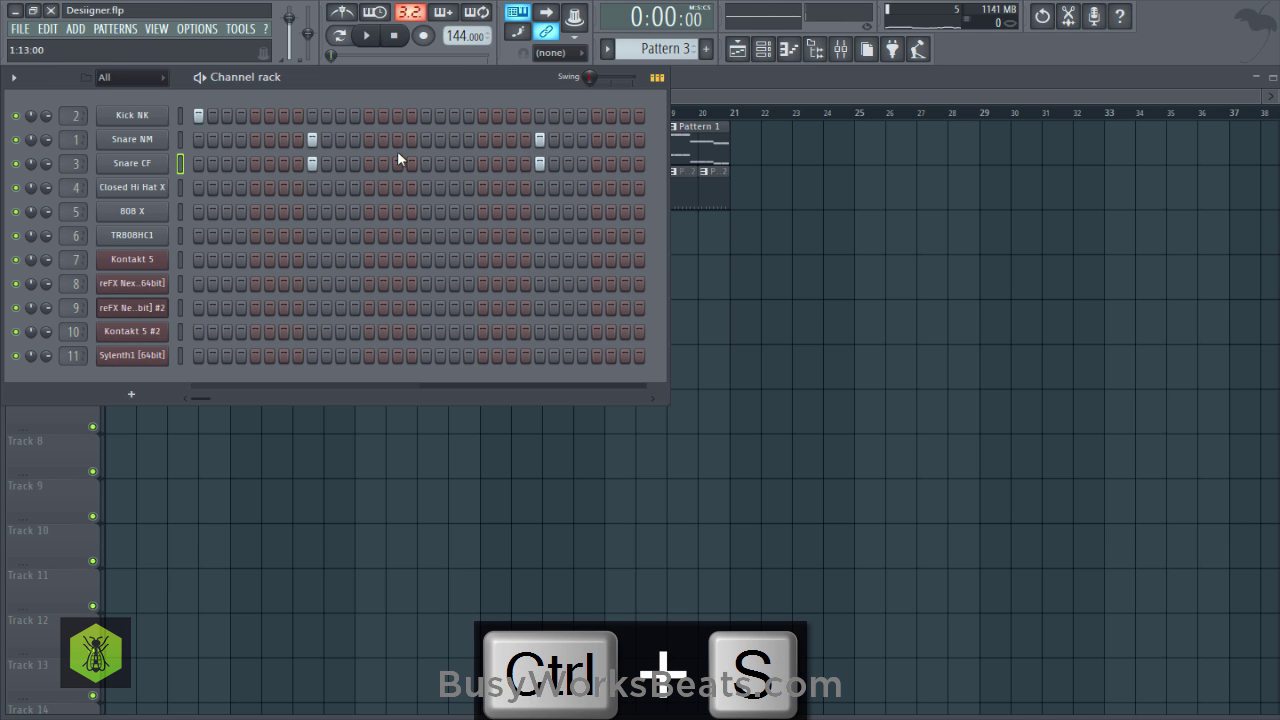
Add Kick NK hits on steps 7, 13 and 21 of Pattern 3, checking by playback, and save.
{"action": "left_click", "coordinate": [370, 118]}
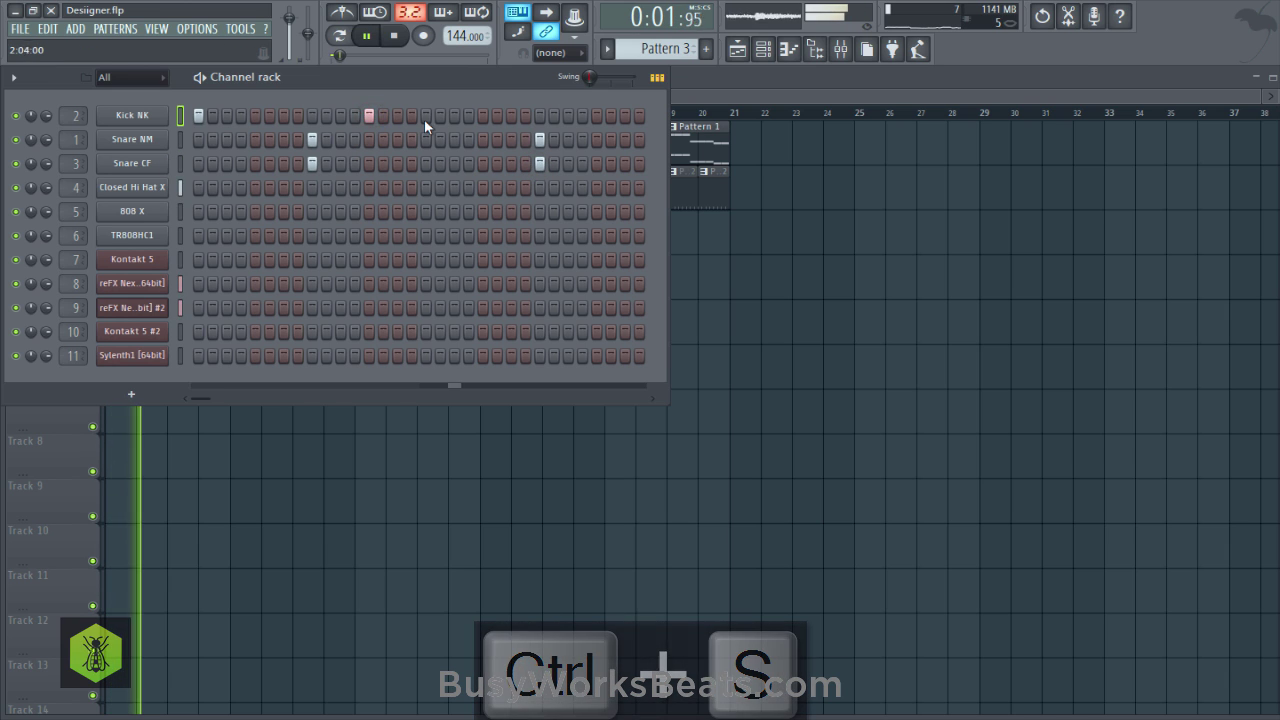
{"action": "key", "text": "space"}
{"action": "right_click", "coordinate": [366, 122]}
{"action": "key", "text": "space"}
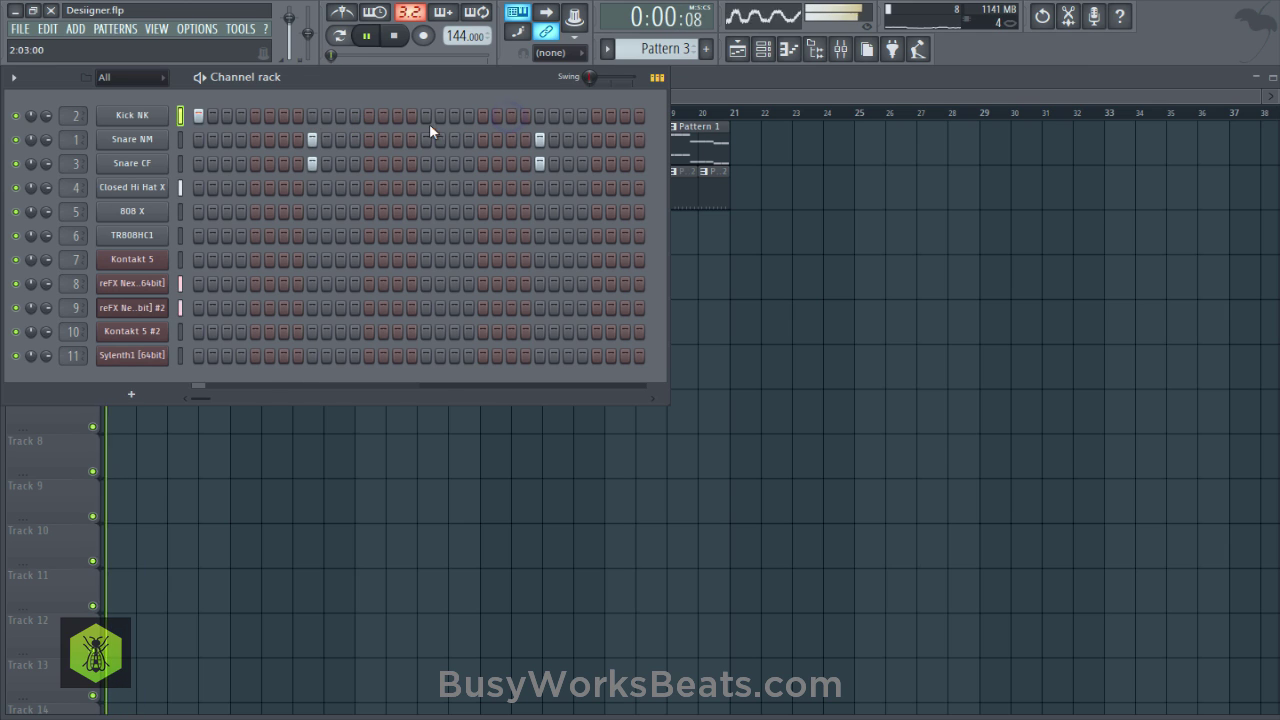
{"action": "left_click", "coordinate": [485, 116]}
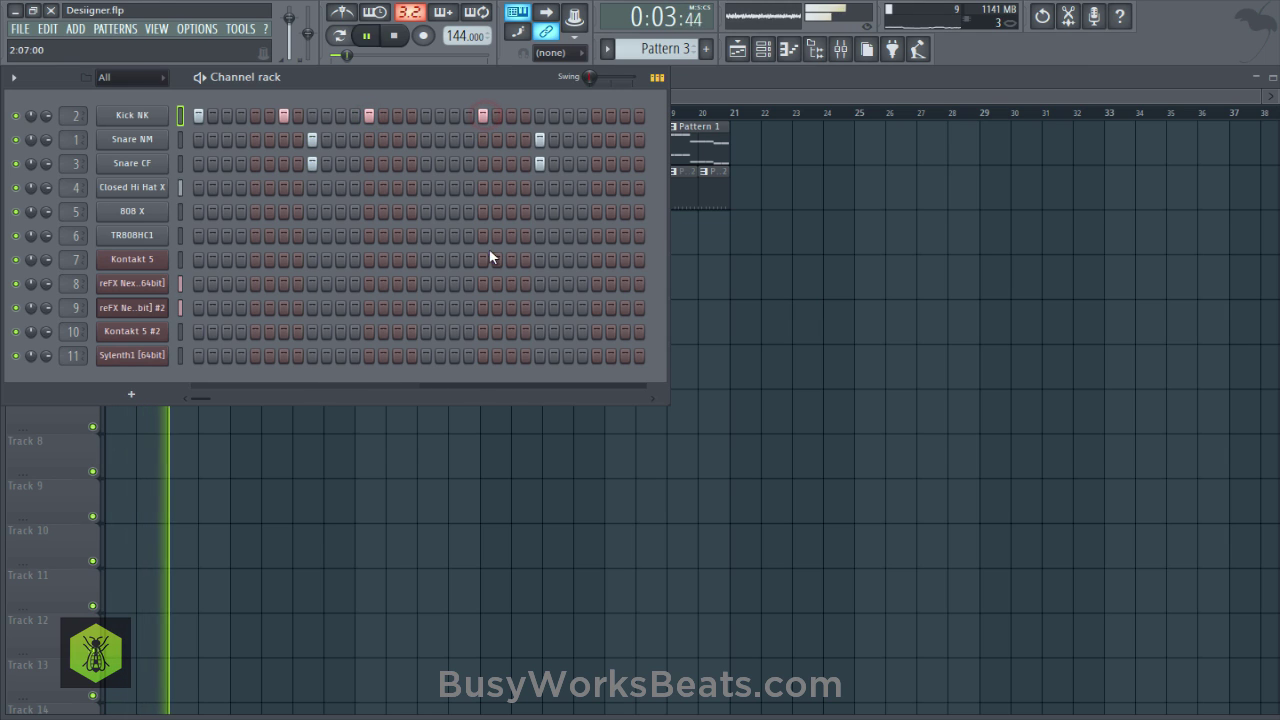
{"action": "key", "text": "space"}
{"action": "left_click_drag", "start_coordinate": [657, 57], "coordinate": [666, 43]}
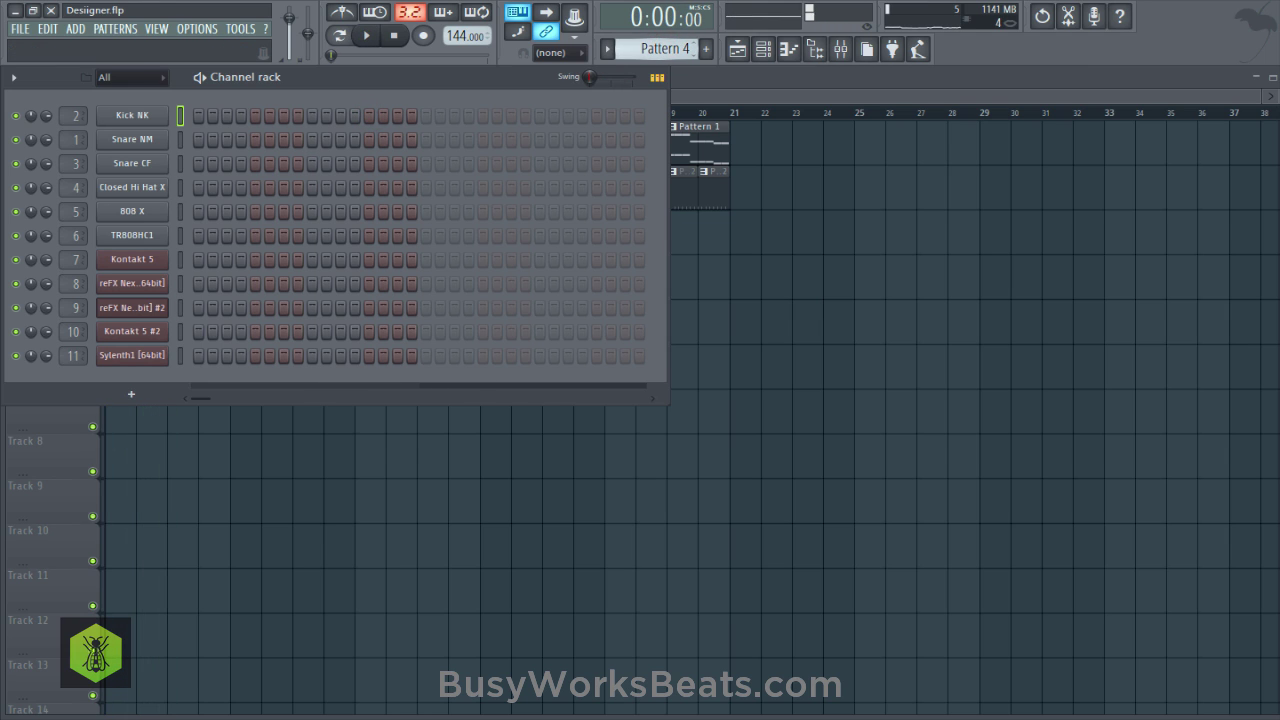
{"action": "key", "text": "ctrl+s"}
{"action": "left_click_drag", "start_coordinate": [666, 43], "coordinate": [666, 48]}
Play the song and try an extra Kick NK hit on step 26 of Pattern 3.
{"action": "key", "text": "space"}
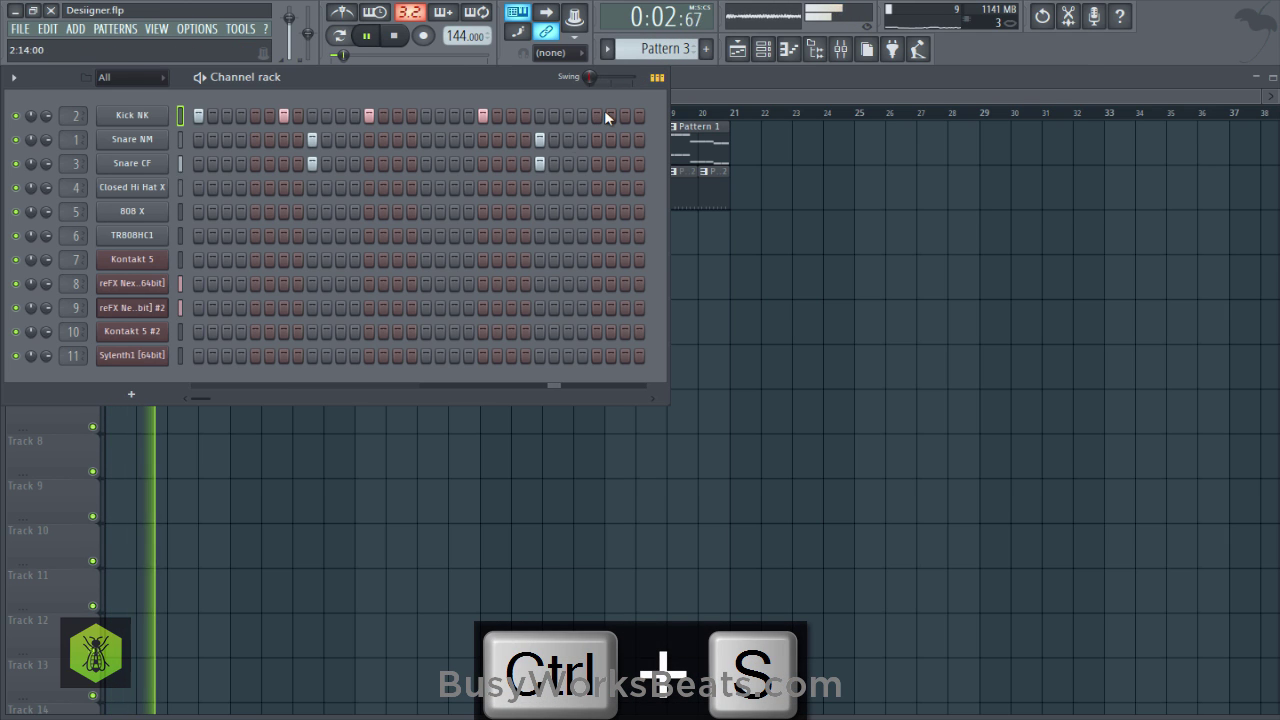
{"action": "key", "text": "space"}
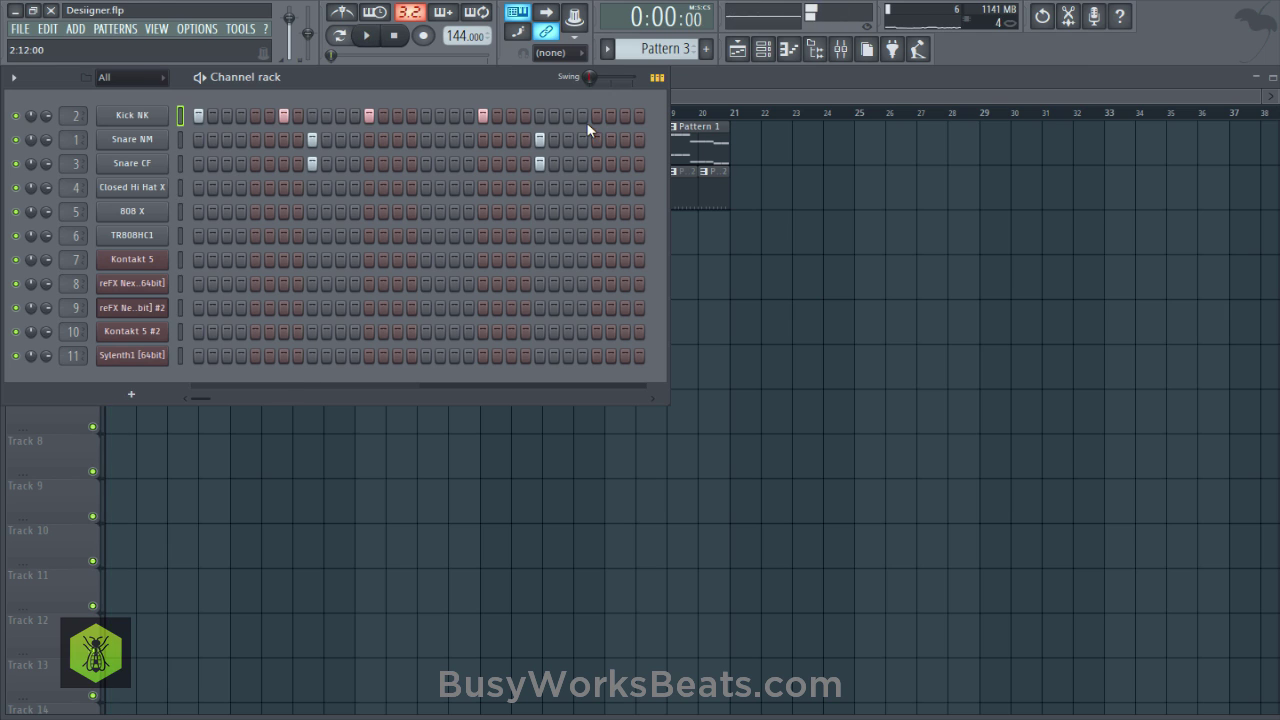
{"action": "key", "text": "space"}
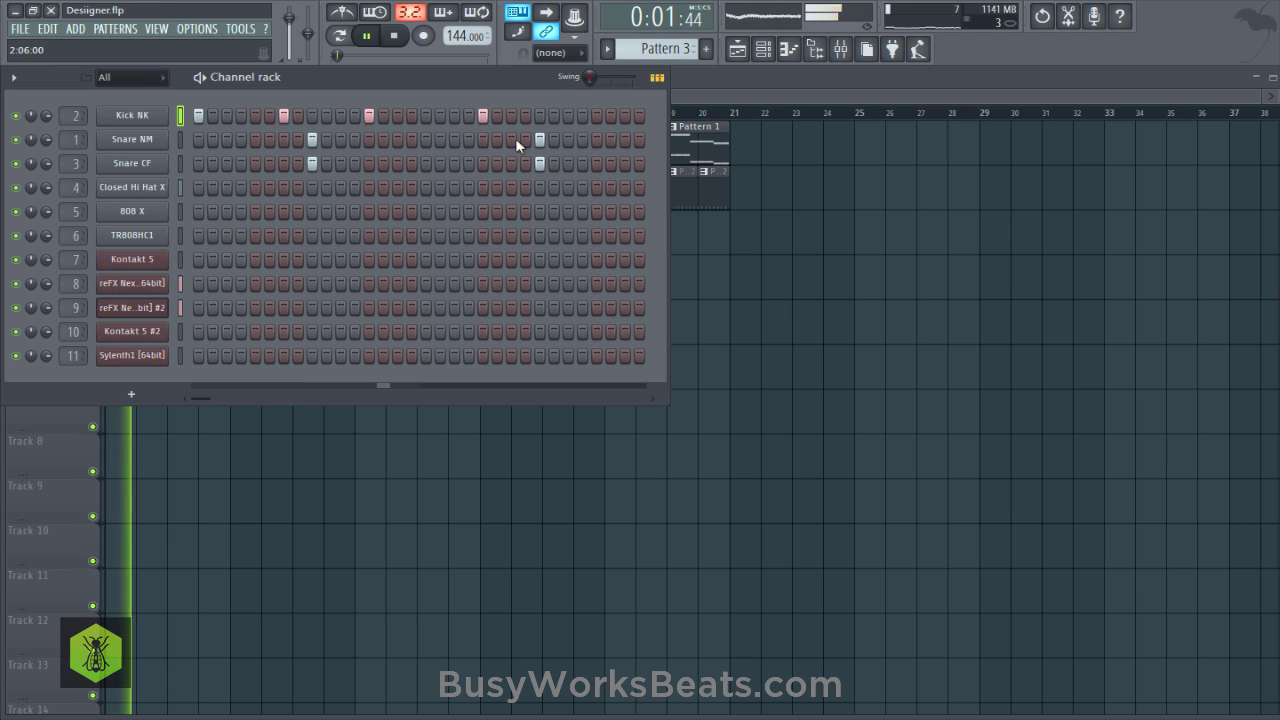
{"action": "left_click", "coordinate": [556, 116]}
{"action": "right_click", "coordinate": [553, 116]}
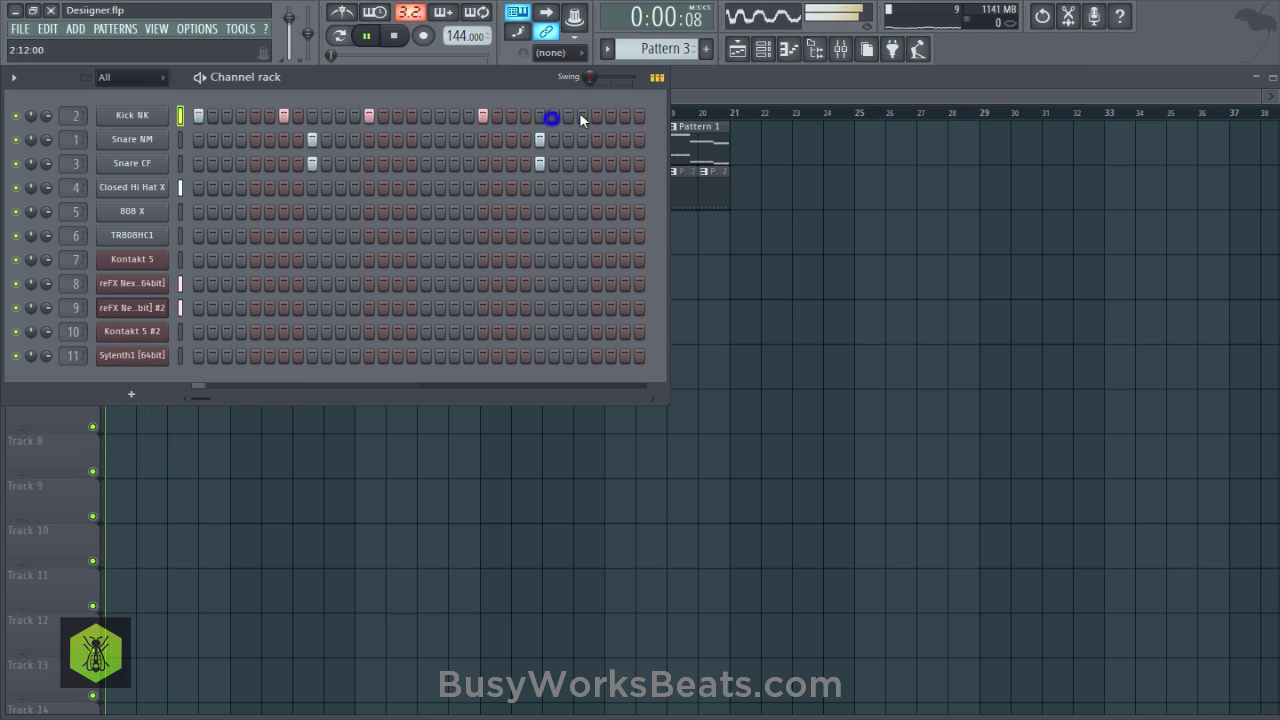
Add Kick NK hits on steps 27 and 28 of Pattern 3, stop playback, and save the project.
{"action": "left_click", "coordinate": [571, 115]}
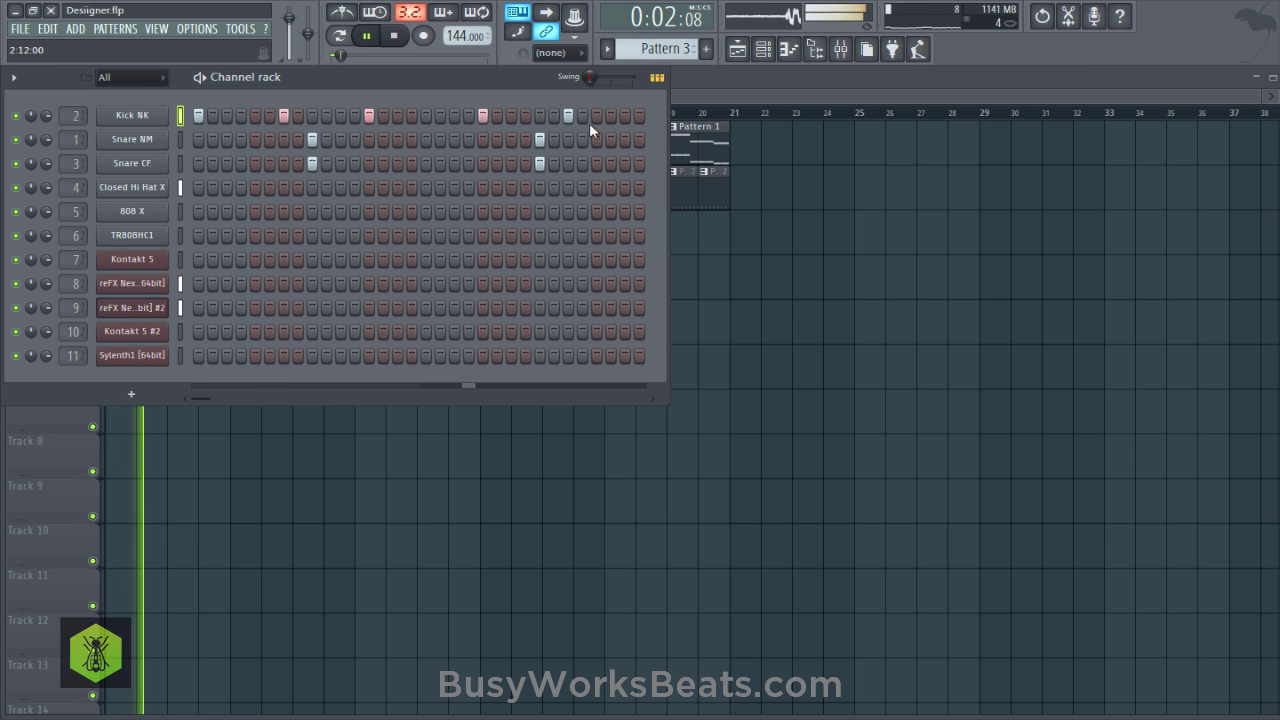
{"action": "left_click", "coordinate": [585, 115]}
{"action": "key", "text": "space"}
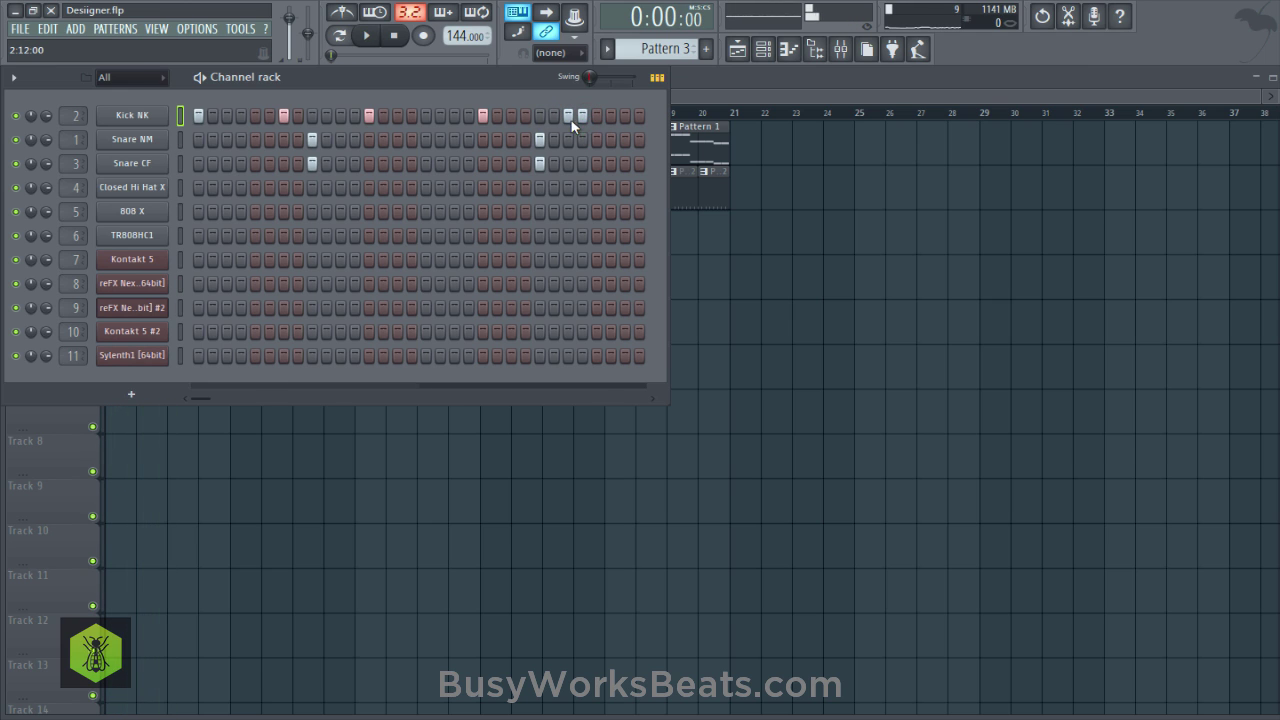
{"action": "key", "text": "ctrl+s"}
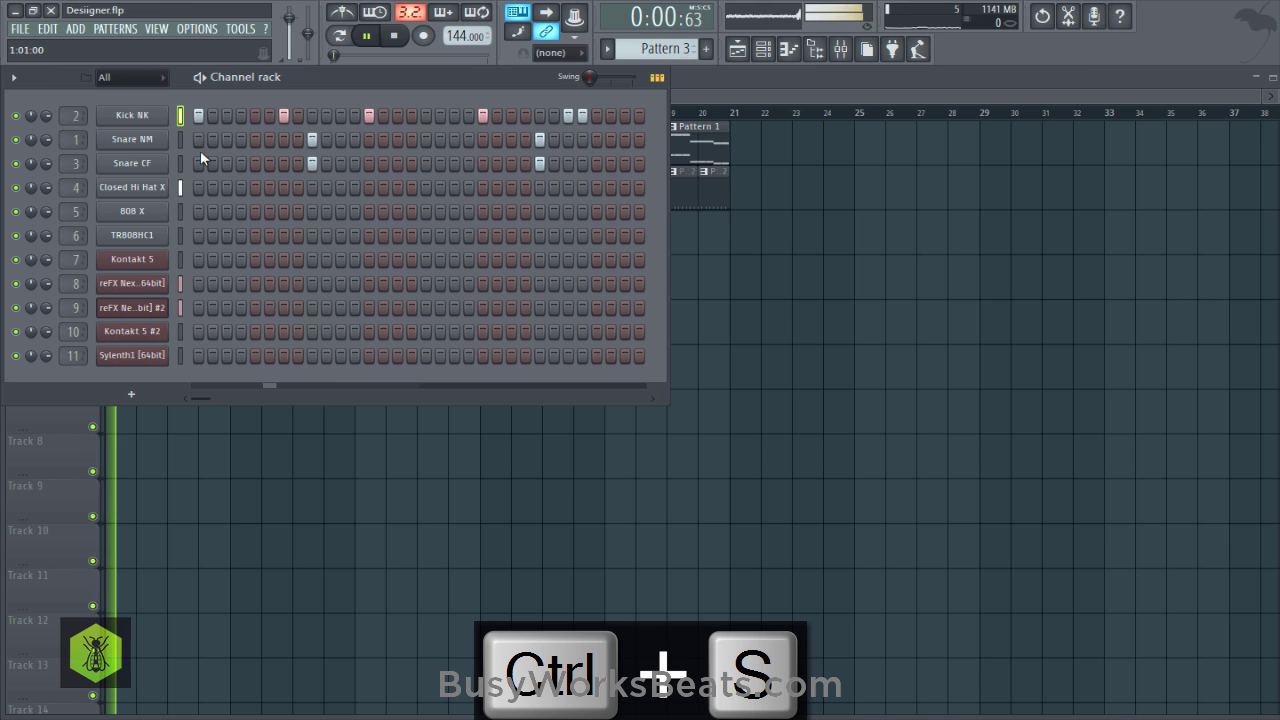
Adjust the Snare CF channel volume, repeat Pattern 3 along Track 3 through bar 20, and save.
{"action": "left_click_drag", "start_coordinate": [46, 163], "coordinate": [46, 135]}
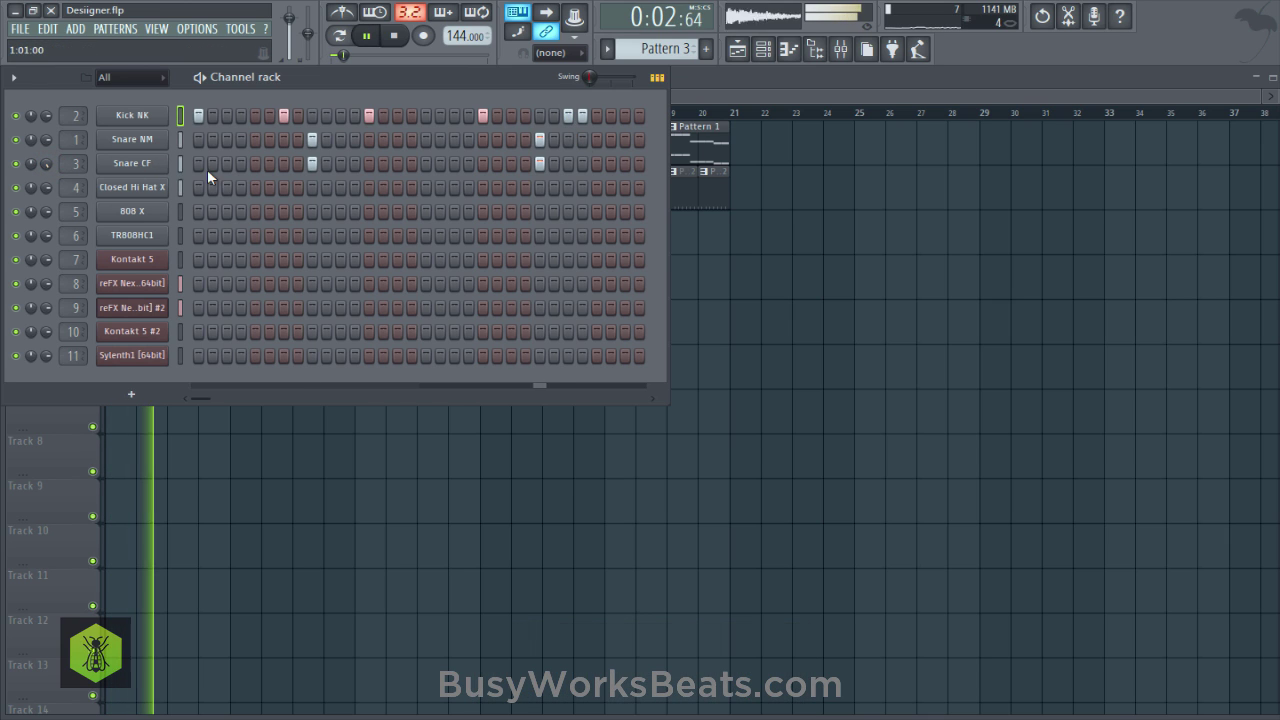
{"action": "right_click", "coordinate": [788, 319]}
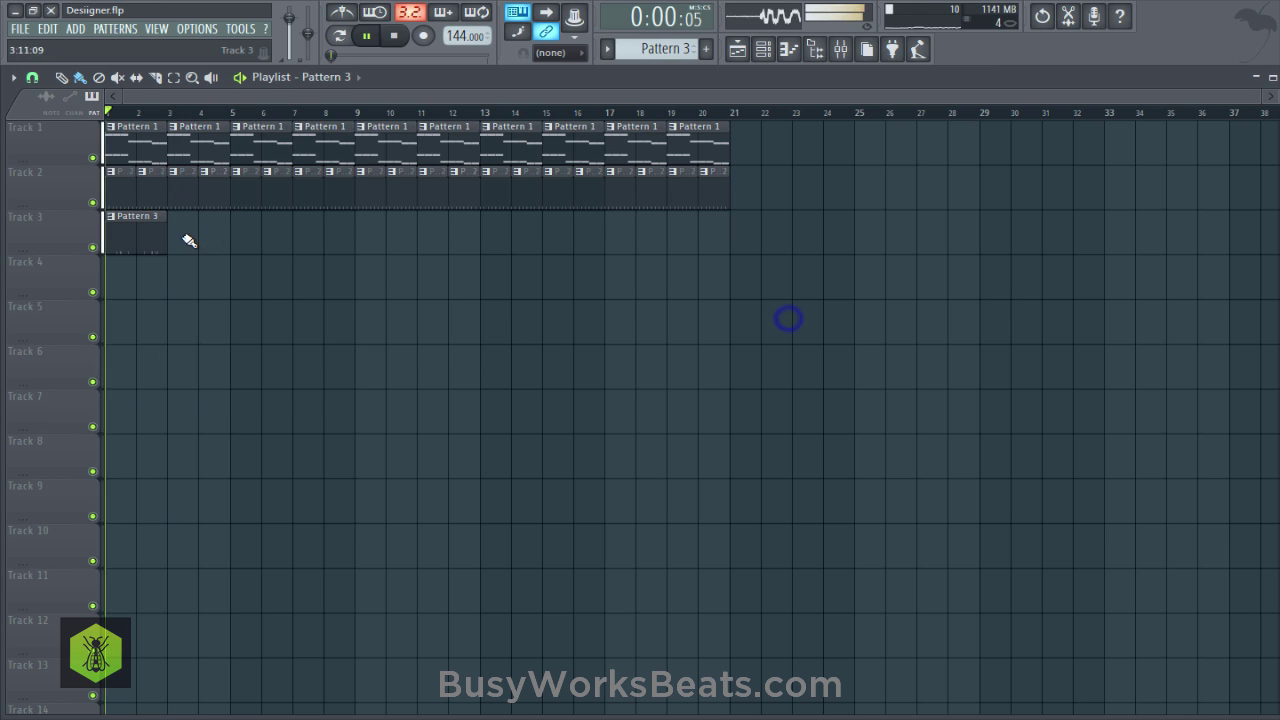
{"action": "mouse_move", "coordinate": [183, 240]}
{"action": "left_mouse_down"}
{"action": "mouse_move", "coordinate": [586, 214]}
{"action": "mouse_move", "coordinate": [776, 261]}
{"action": "left_mouse_up"}
{"action": "key", "text": "ctrl+s"}
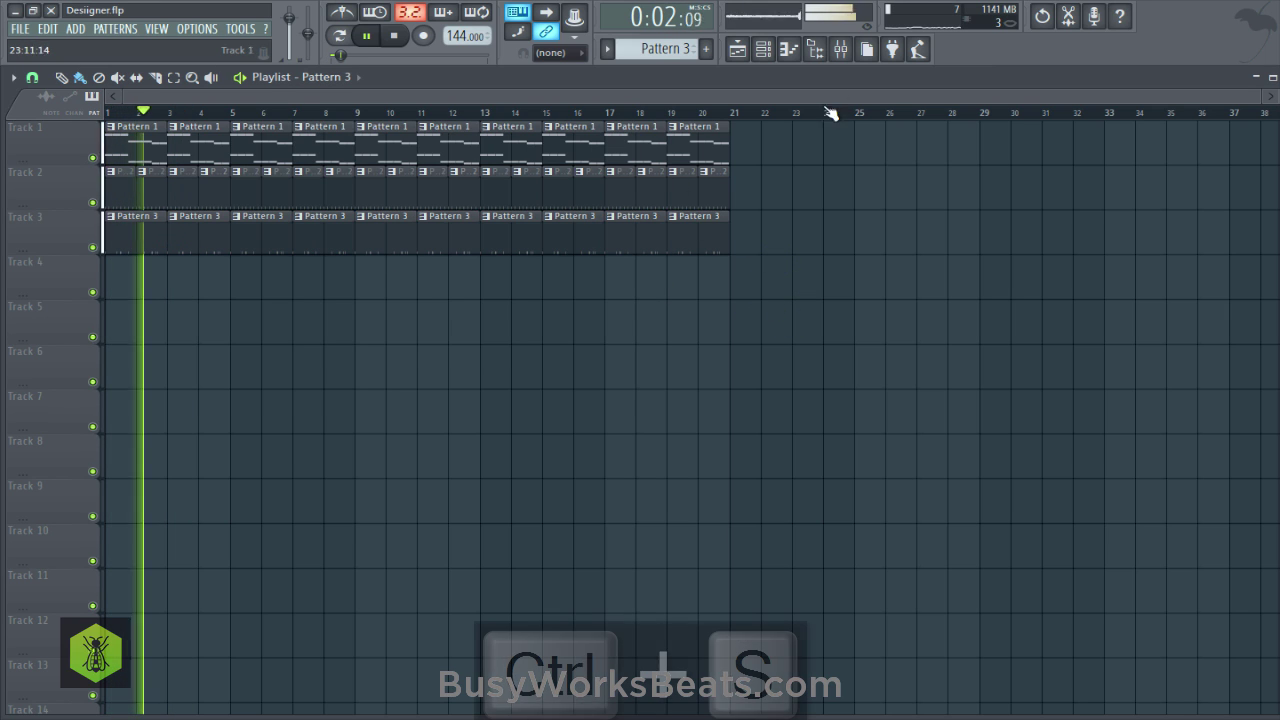
Lower the mixer volumes of Inserts 8, 9 and 4 during playback and save the project.
{"action": "left_click", "coordinate": [840, 50]}
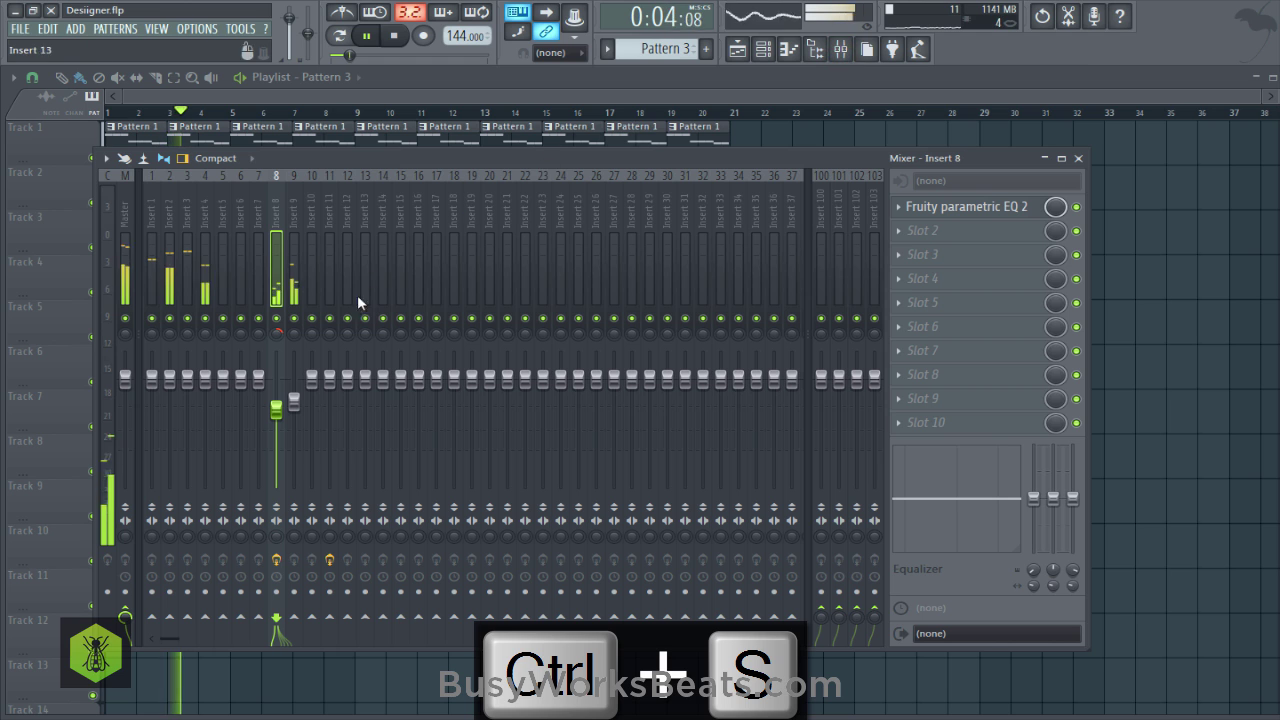
{"action": "left_click", "coordinate": [294, 404]}
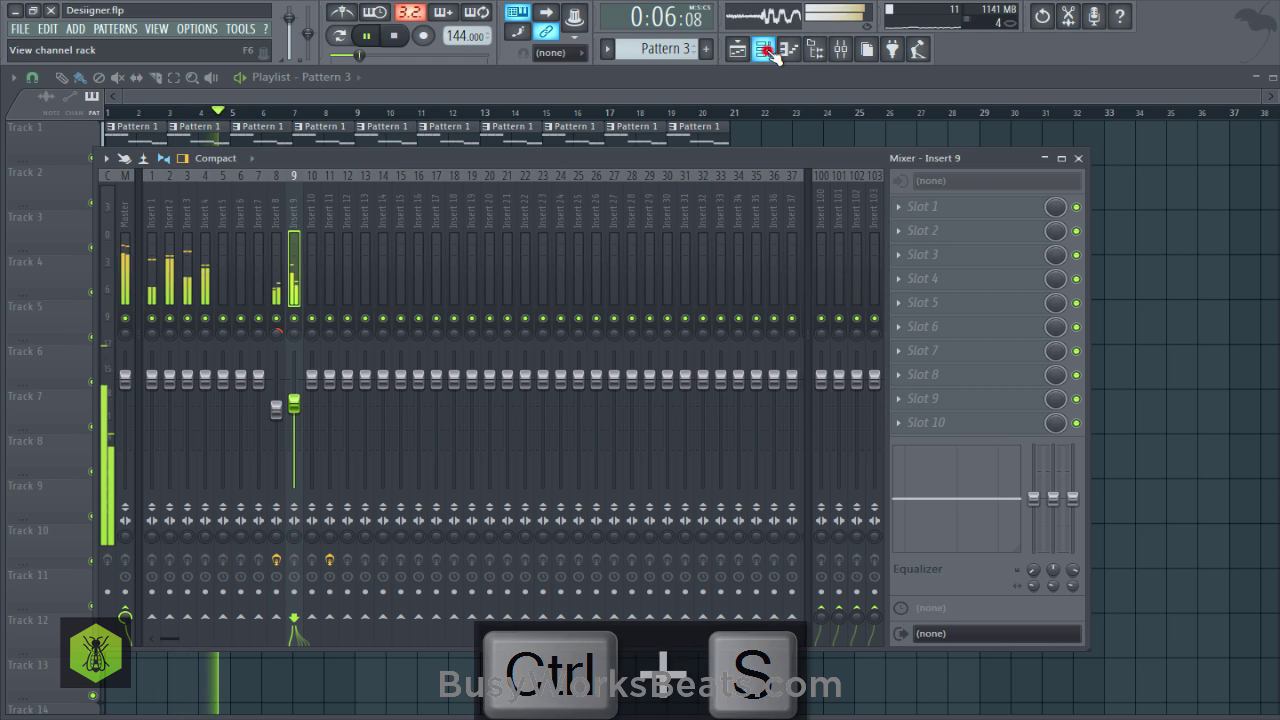
{"action": "left_click", "coordinate": [815, 50]}
{"action": "left_click", "coordinate": [684, 158]}
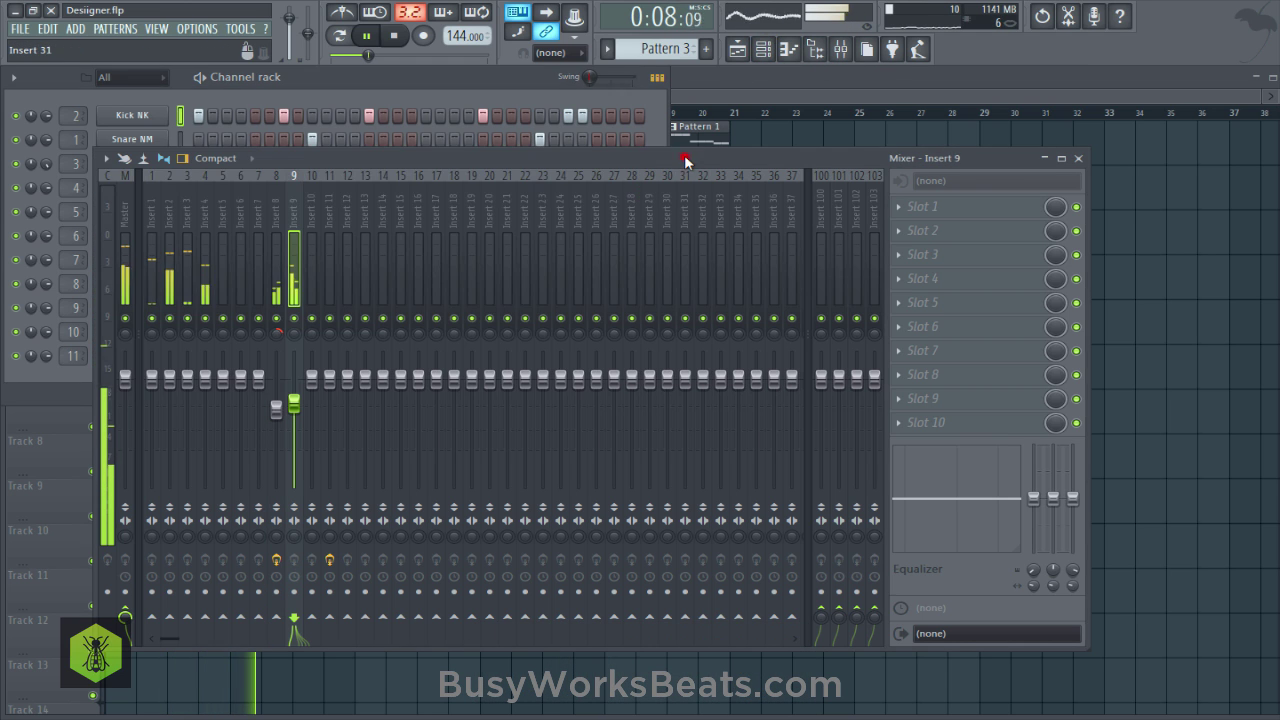
{"action": "mouse_move", "coordinate": [287, 410]}
{"action": "left_mouse_down"}
{"action": "mouse_move", "coordinate": [300, 423]}
{"action": "mouse_move", "coordinate": [280, 420]}
{"action": "left_mouse_up"}
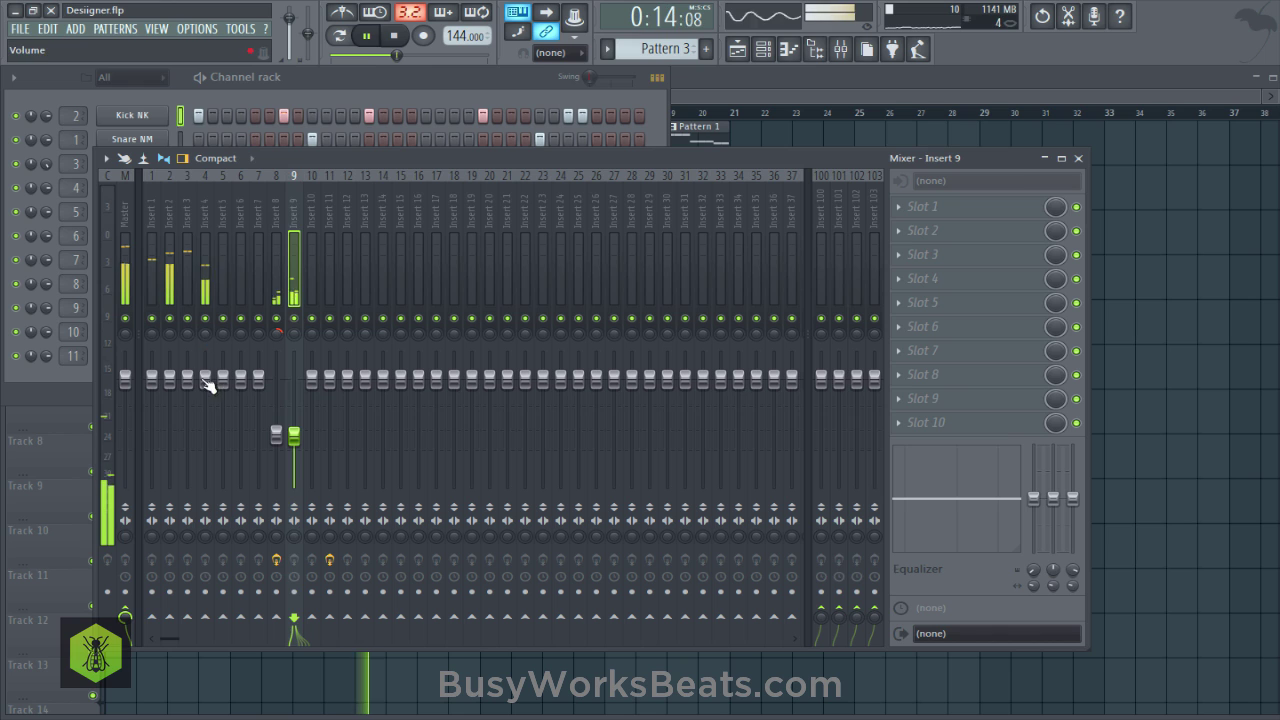
{"action": "left_click_drag", "start_coordinate": [205, 378], "coordinate": [205, 413]}
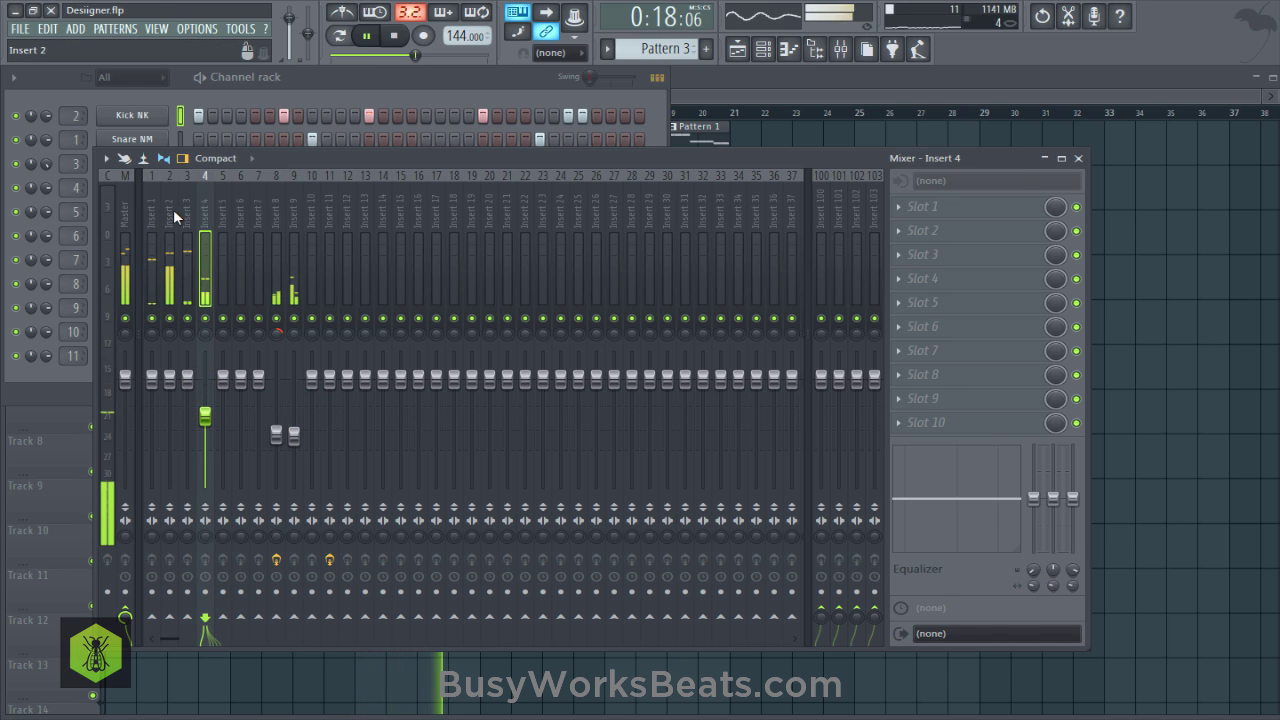
{"action": "left_click", "coordinate": [313, 92]}
{"action": "key", "text": "ctrl+s"}
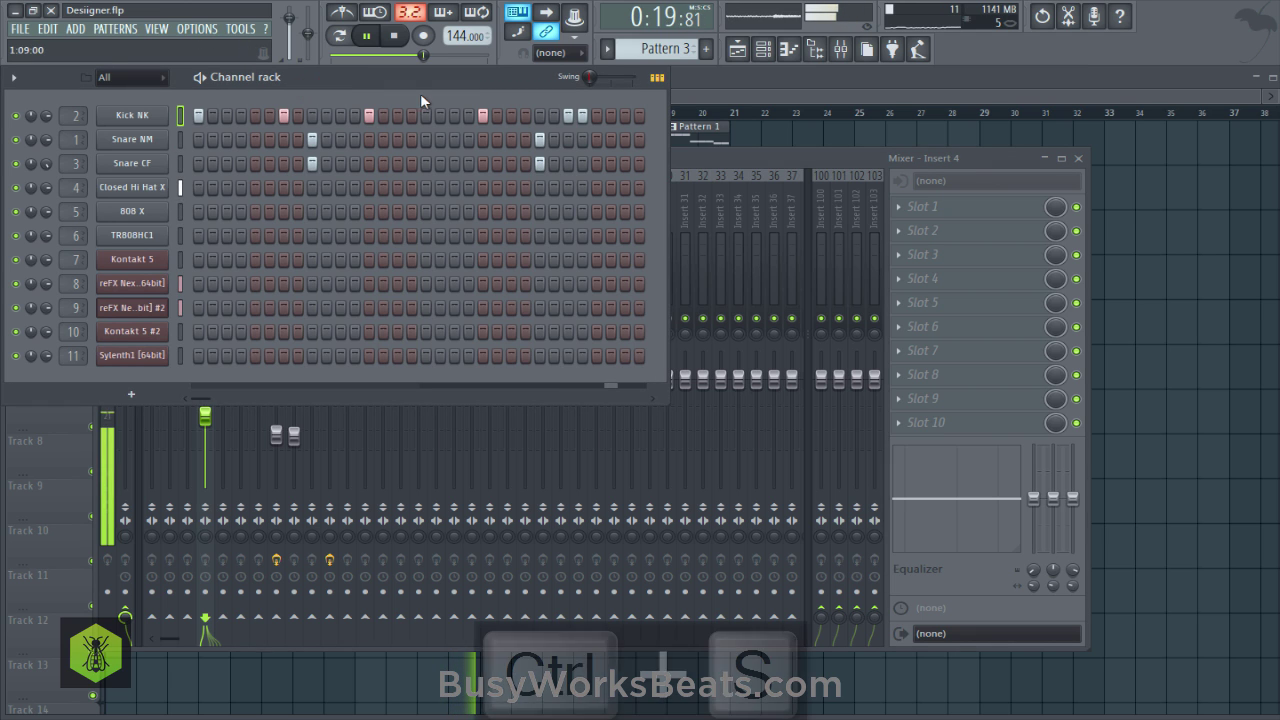
{"action": "key", "text": "F12"}
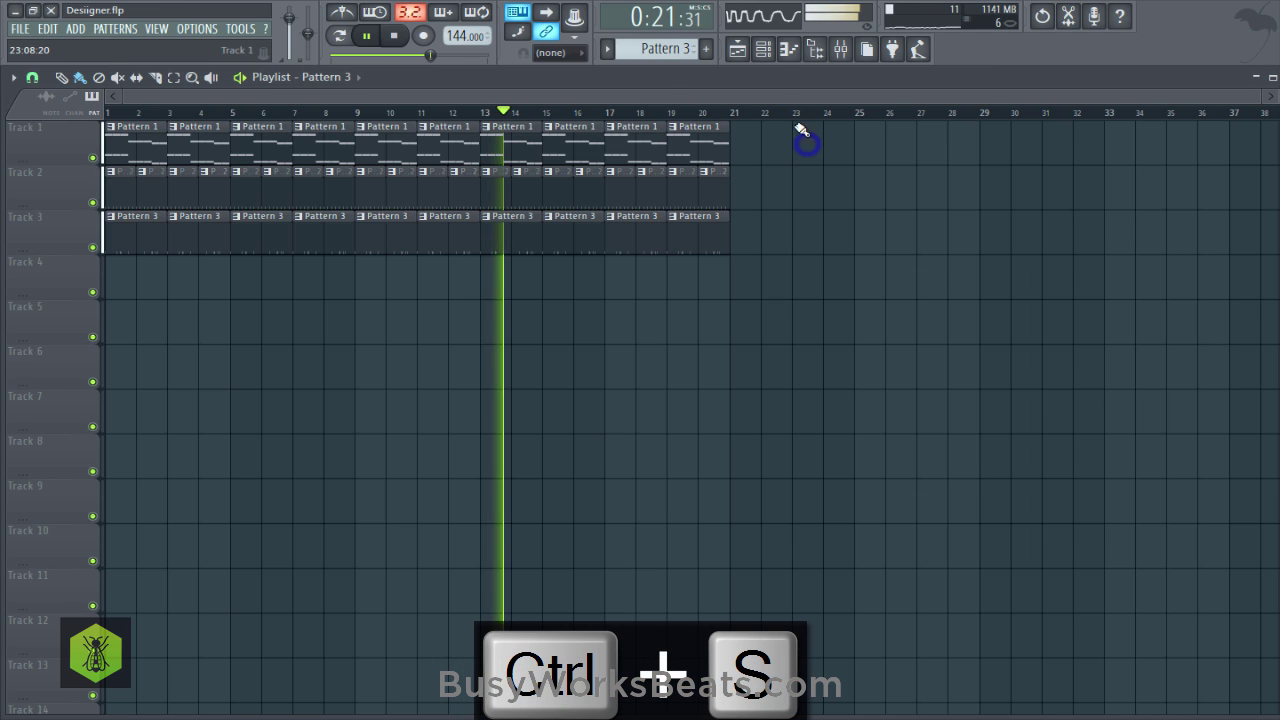
Switch to Pattern 4 and fill the TR808HC1 channel with a hit on every 4 steps.
{"action": "left_click", "coordinate": [763, 49]}
{"action": "left_click", "coordinate": [690, 48]}
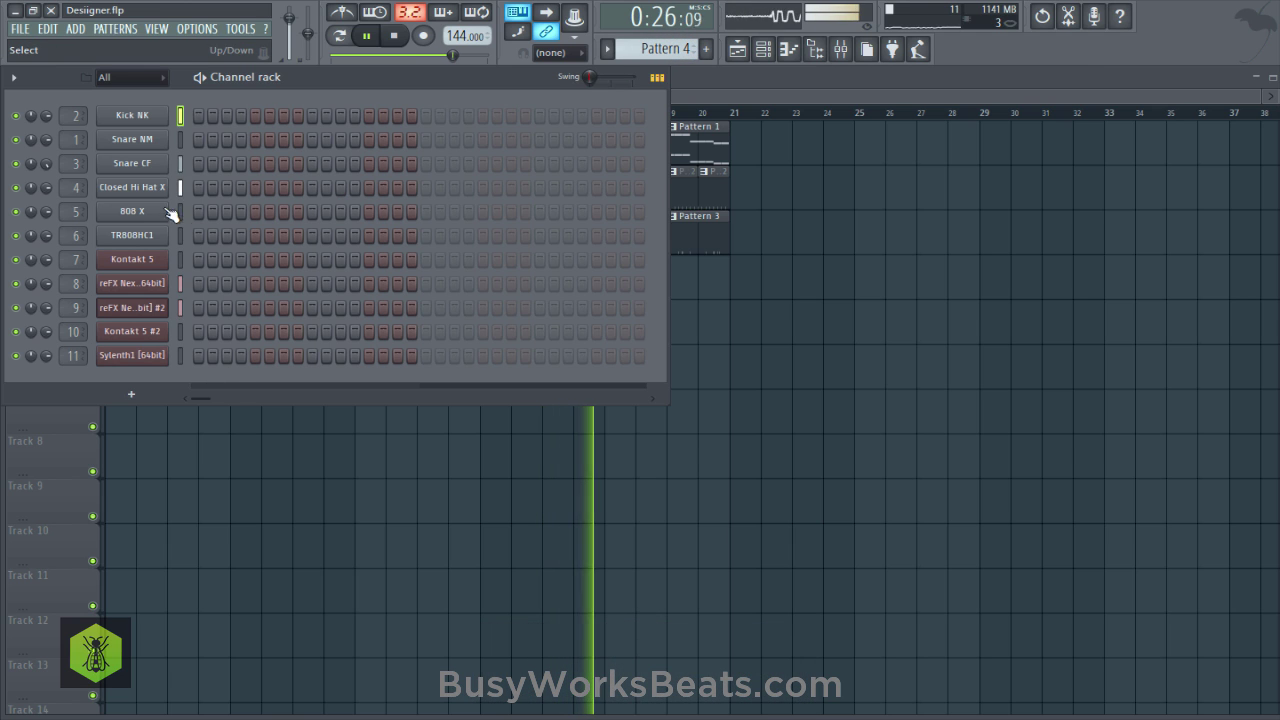
{"action": "left_click", "coordinate": [180, 236]}
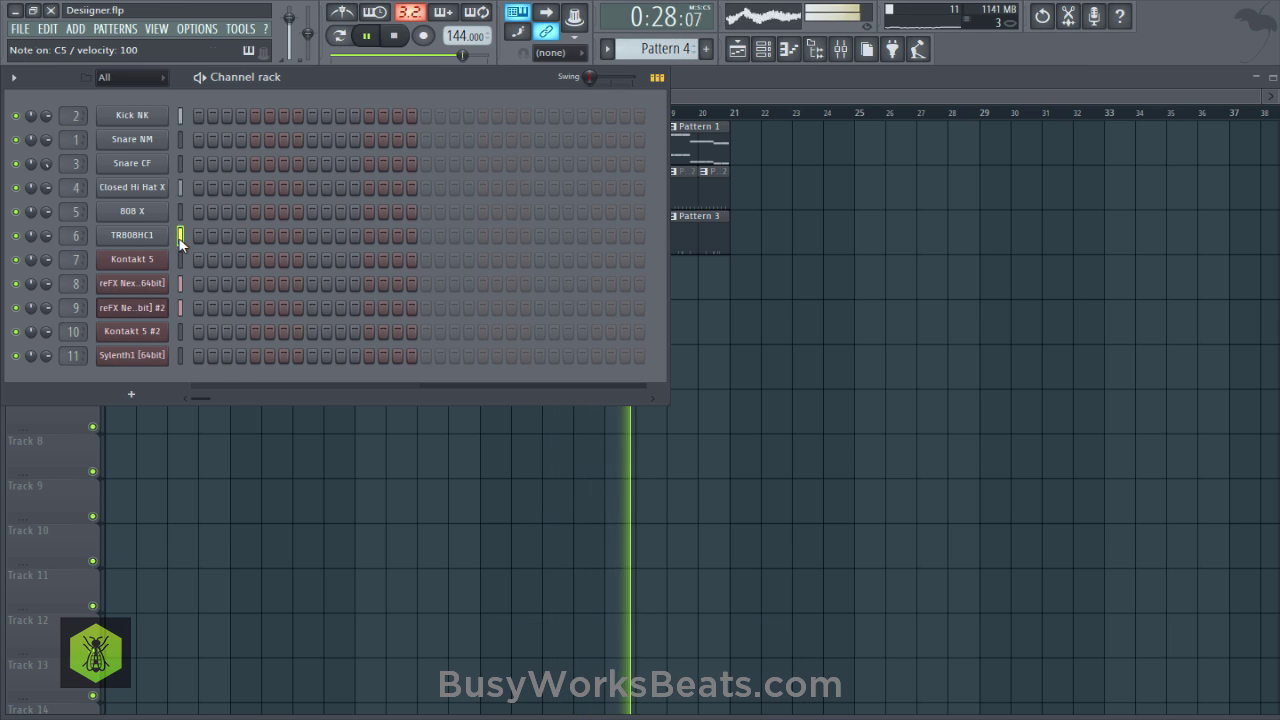
{"action": "key", "text": "space"}
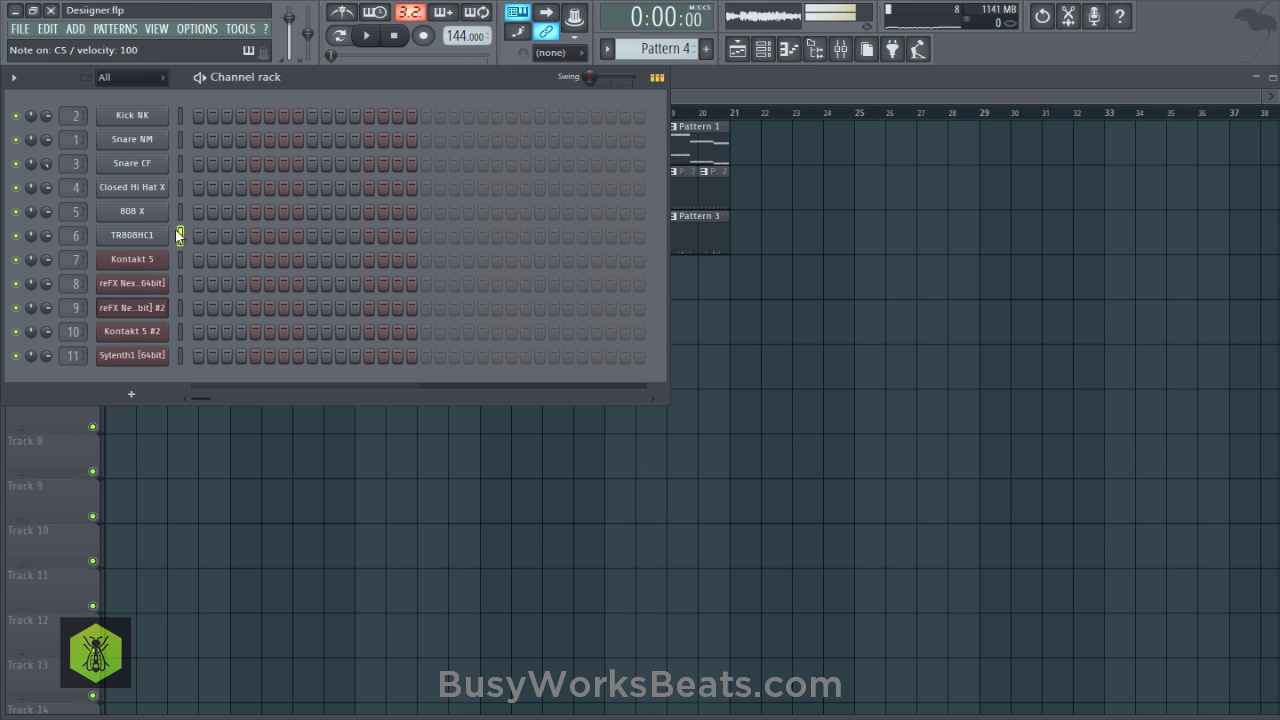
{"action": "right_click", "coordinate": [164, 237]}
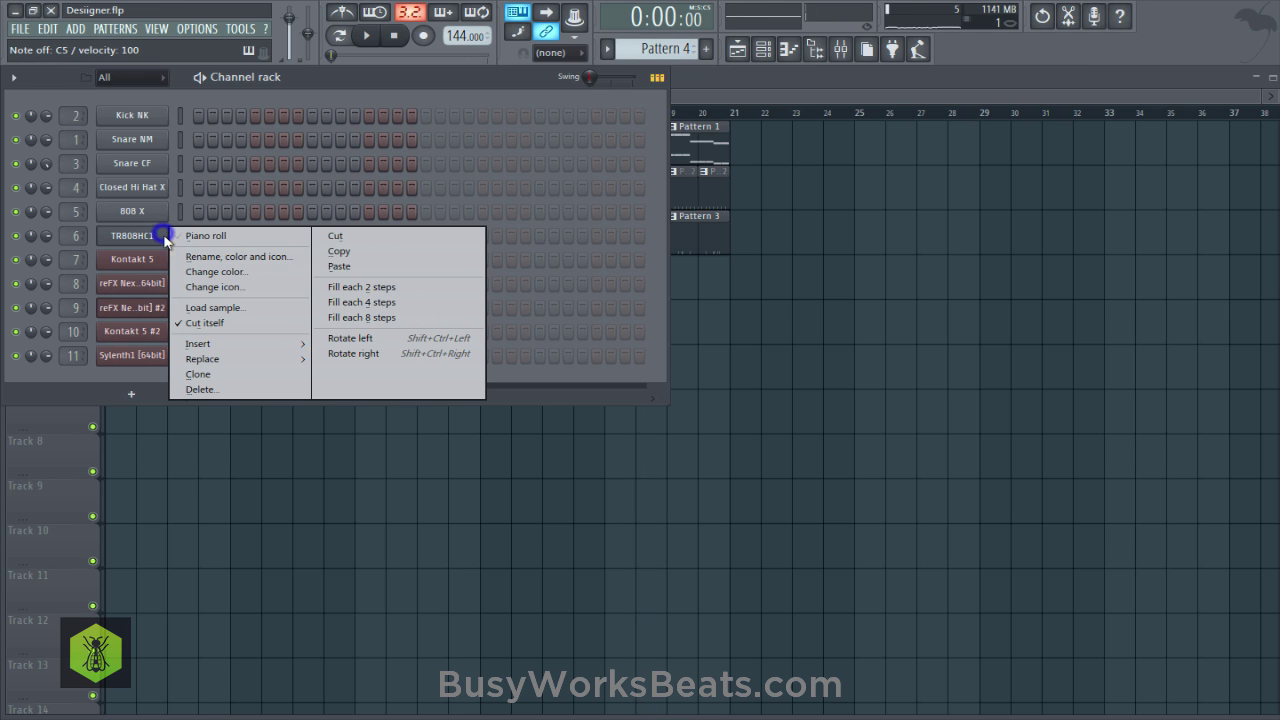
{"action": "left_click", "coordinate": [362, 302]}
{"action": "left_click", "coordinate": [364, 465]}
{"action": "key", "text": "space"}
{"action": "key", "text": "space"}
Try Pattern 4 on Track 4 over bars 1 to 4 with the Pattern 3 clips there removed.
{"action": "left_click_drag", "start_coordinate": [128, 283], "coordinate": [240, 287]}
{"action": "key", "text": "space"}
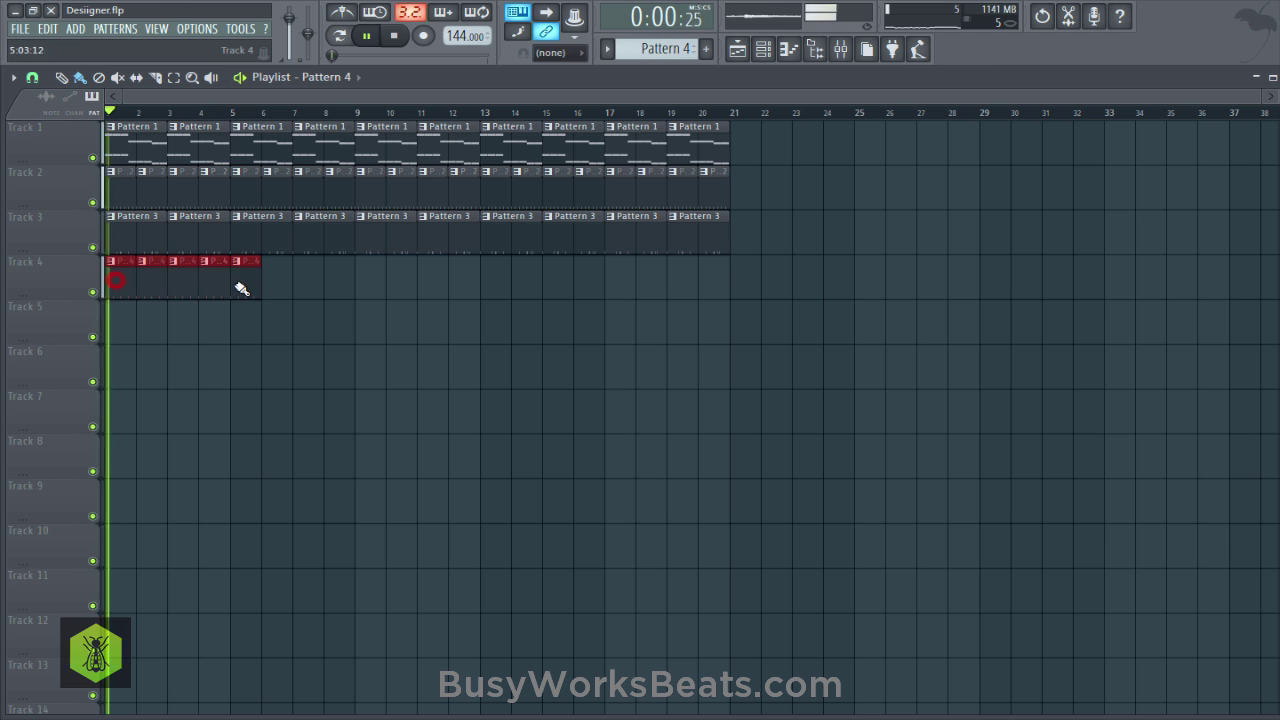
{"action": "key", "text": "space"}
{"action": "right_click", "coordinate": [264, 287]}
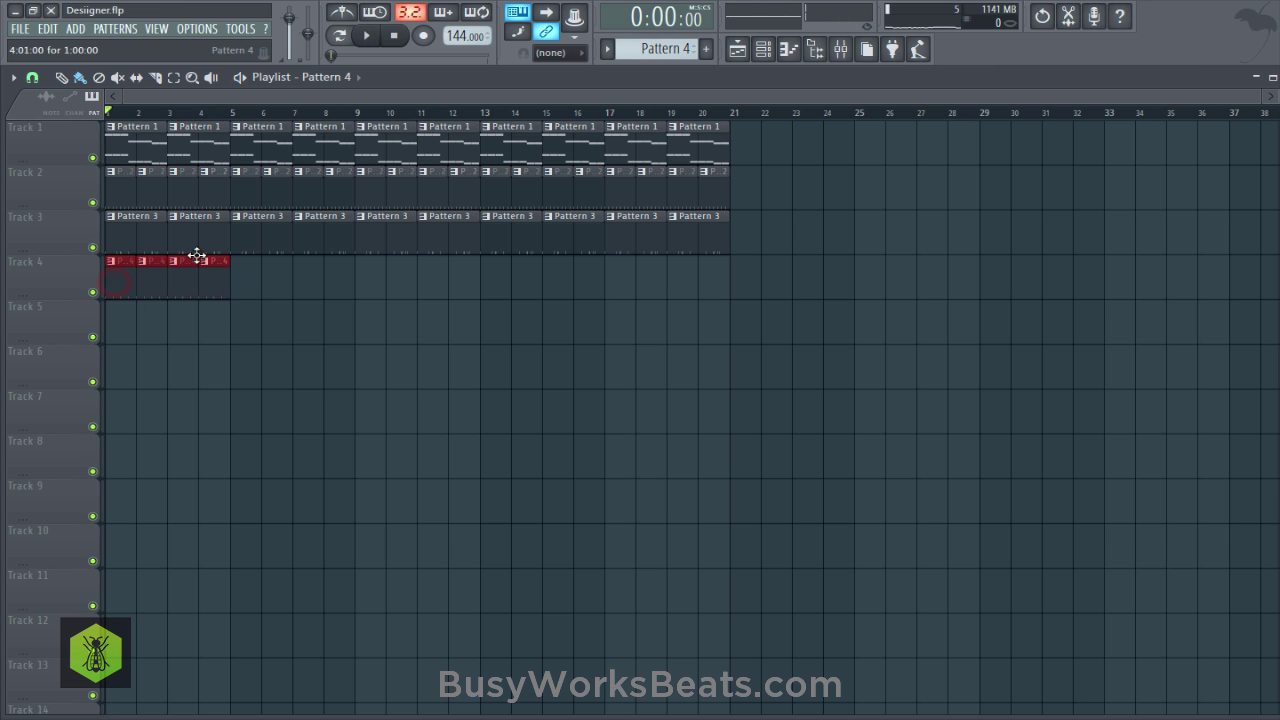
{"action": "key", "text": "space"}
{"action": "key", "text": "ctrl+s"}
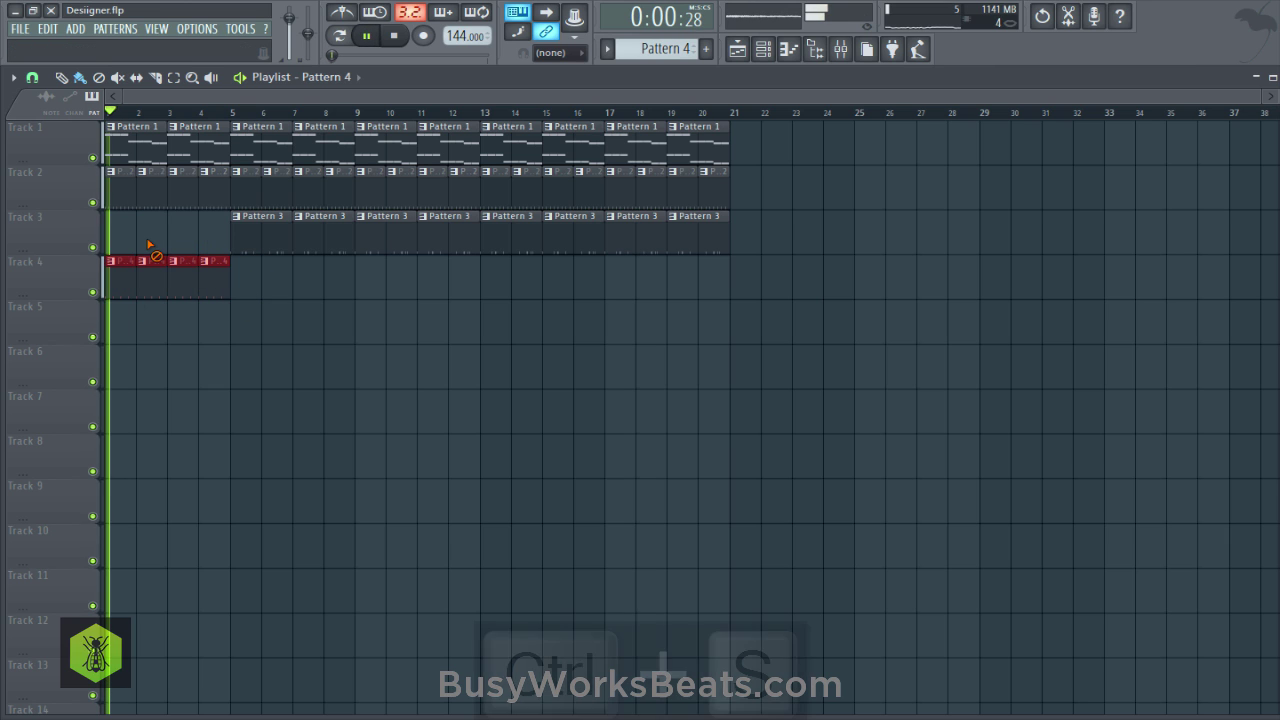
Try deleting the Pattern 2 clips in bars 1 to 4, undo the clip deletions, and remove the Pattern 4 clips from Track 4.
{"action": "right_click", "coordinate": [206, 196]}
{"action": "key", "text": "space"}
{"action": "key", "text": "ctrl+alt+z"}
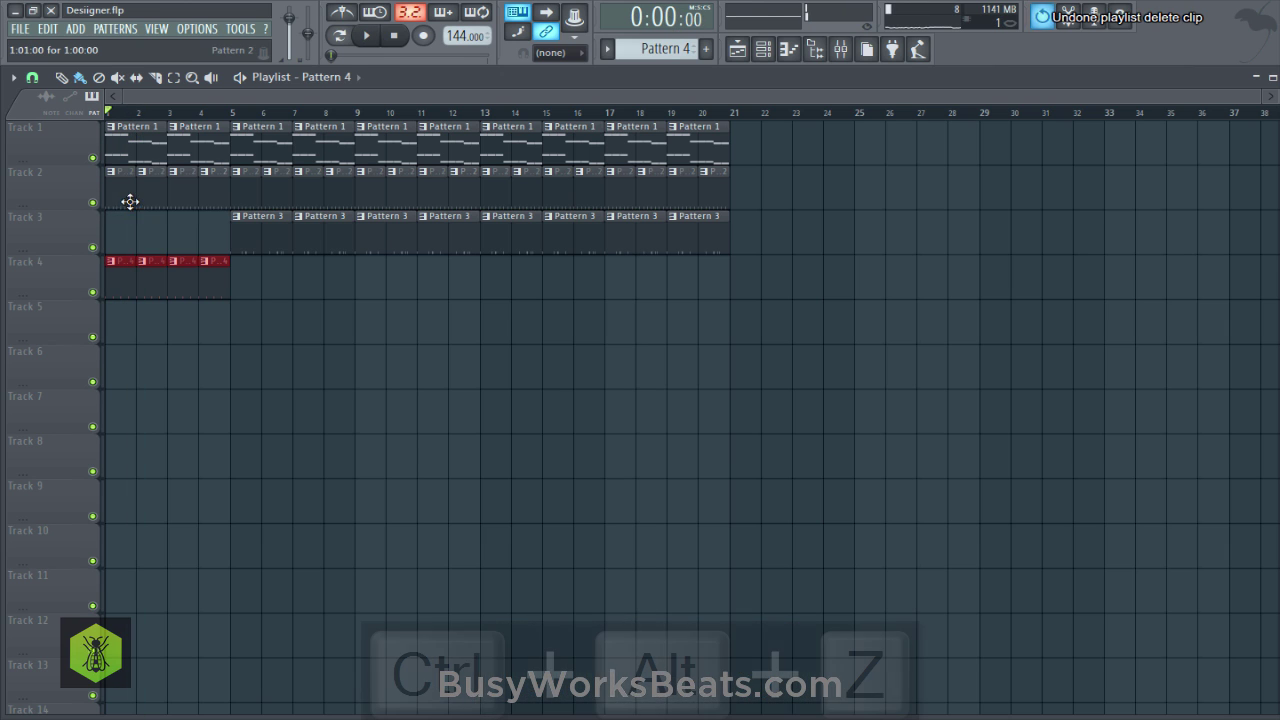
{"action": "right_click", "coordinate": [234, 279]}
{"action": "right_click", "coordinate": [186, 286]}
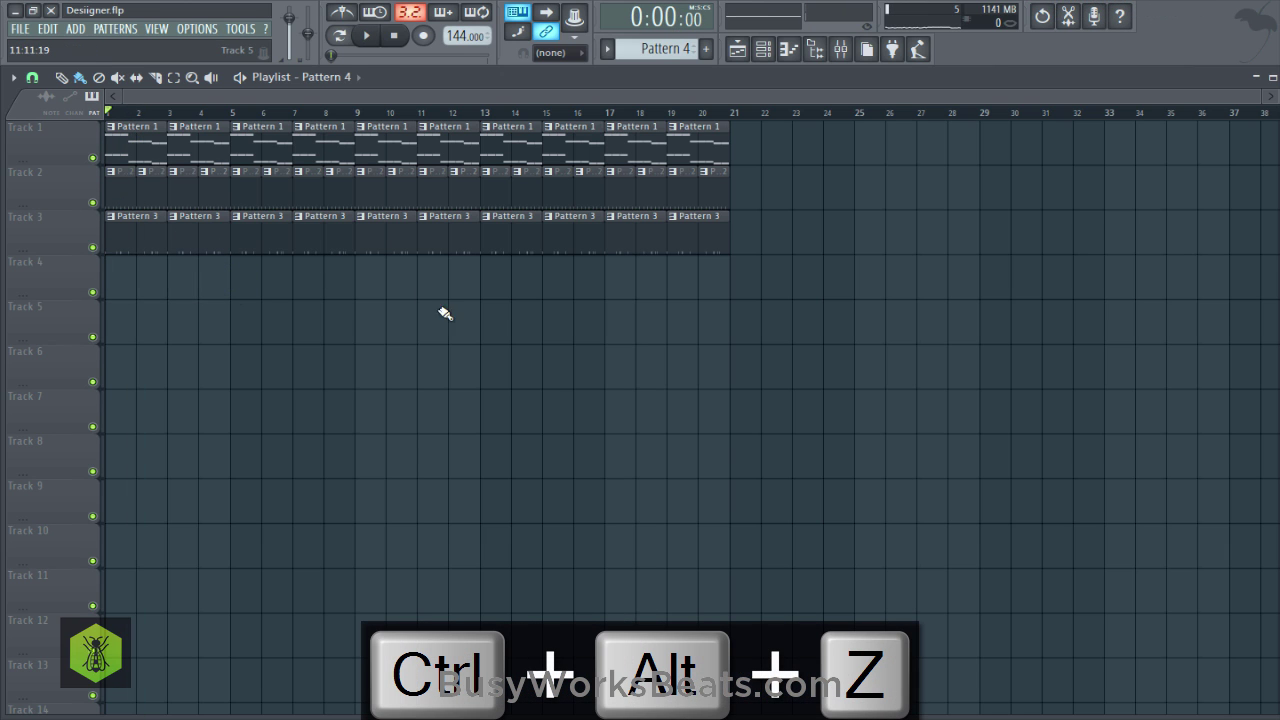
Place Pattern 4 on Track 4 over bars 9 to 12, delete the Pattern 2 and 3 clips in those bars, and save.
{"action": "right_click", "coordinate": [402, 230]}
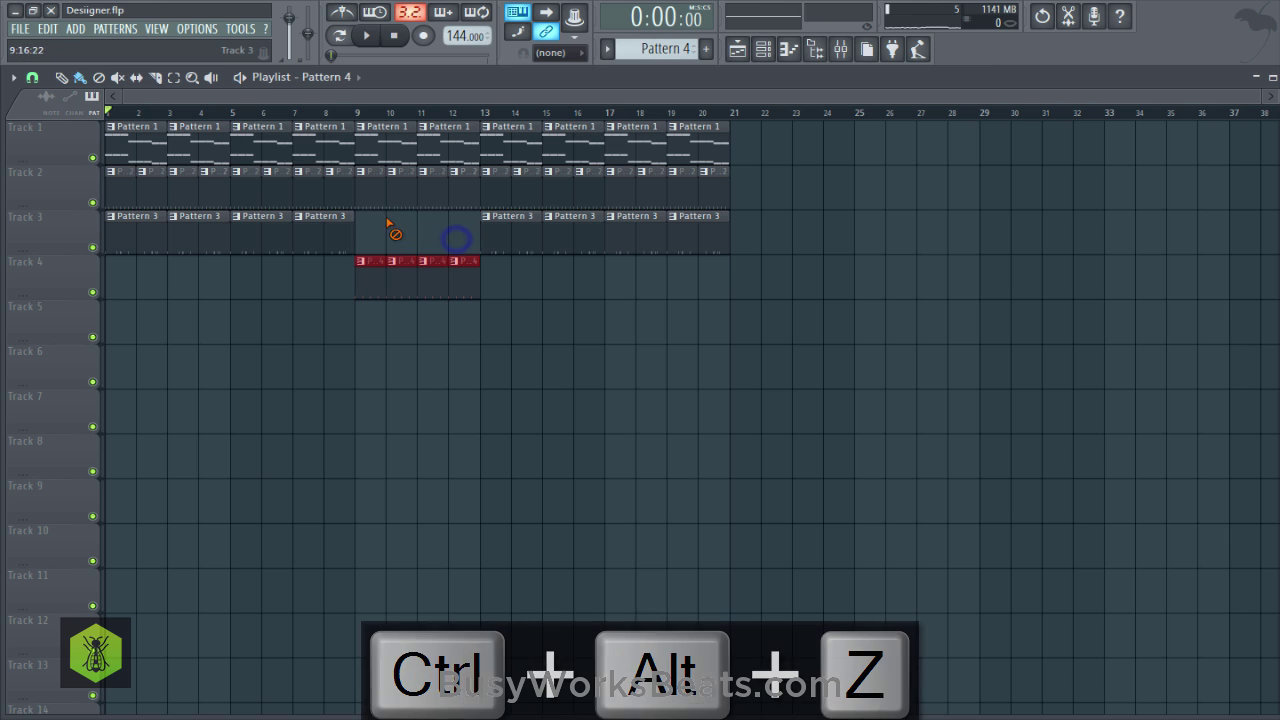
{"action": "key", "text": "space"}
{"action": "right_click", "coordinate": [382, 200]}
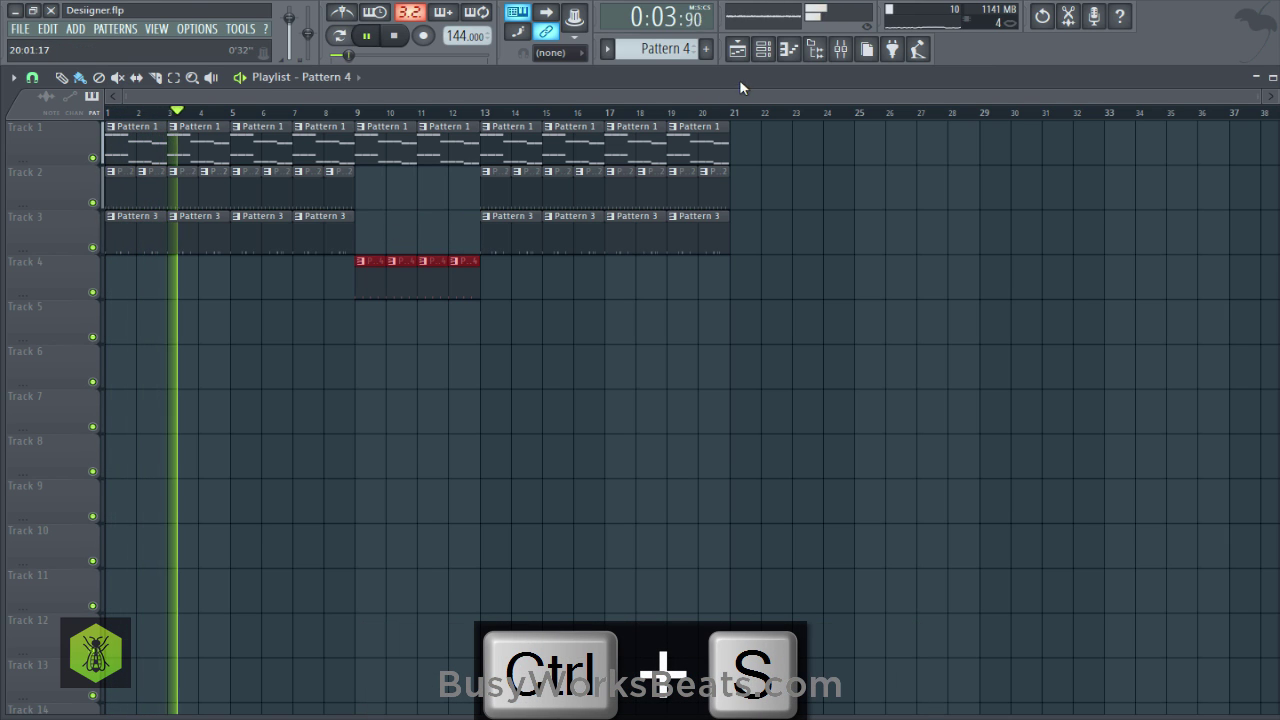
Switch to Pattern 5, check the Kontakt 5 #2 instrument with its channel selected, and save the project.
{"action": "left_click", "coordinate": [763, 50]}
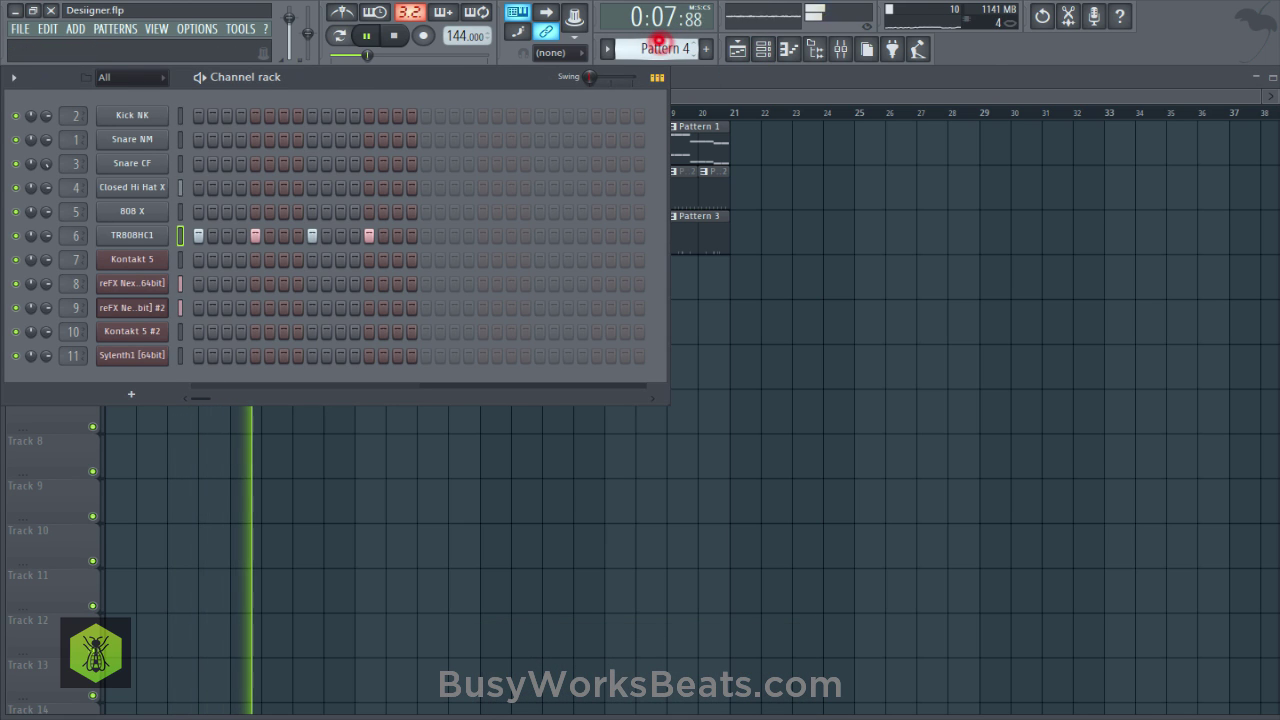
{"action": "scroll", "coordinate": [660, 45], "scroll_direction": "down", "scroll_amount": 1}
{"action": "left_click", "coordinate": [182, 262]}
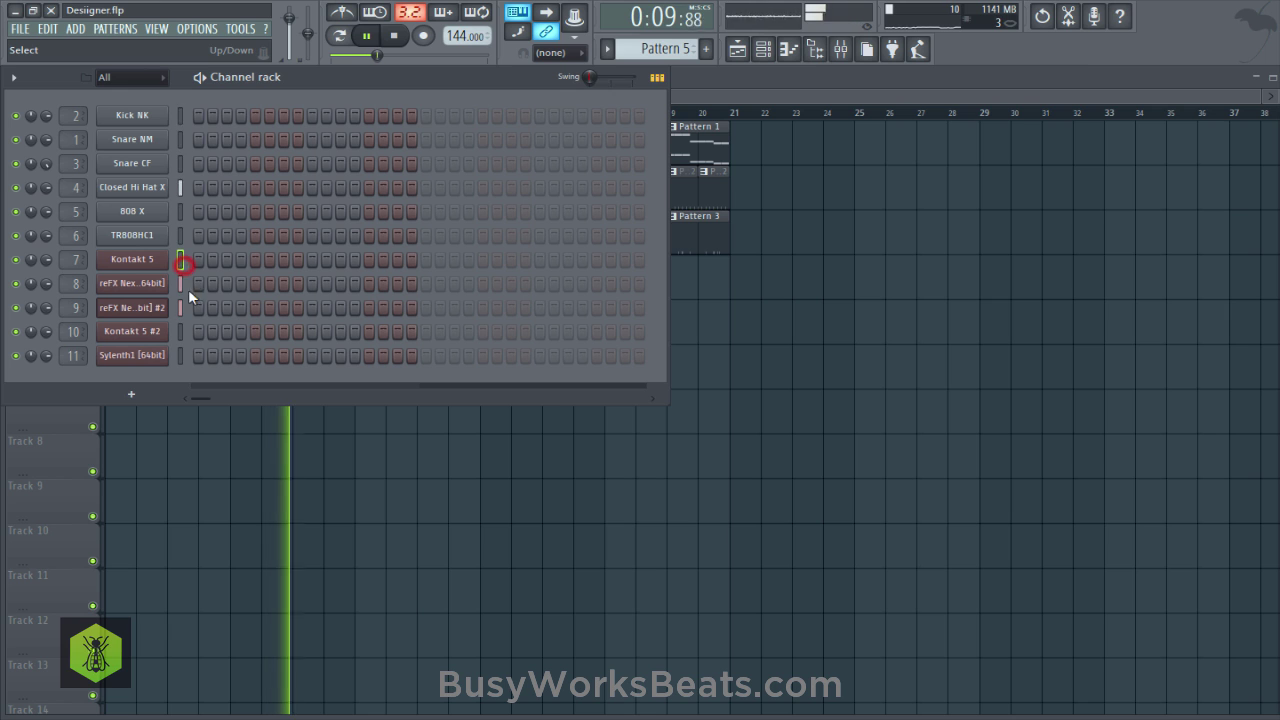
{"action": "left_click", "coordinate": [155, 334]}
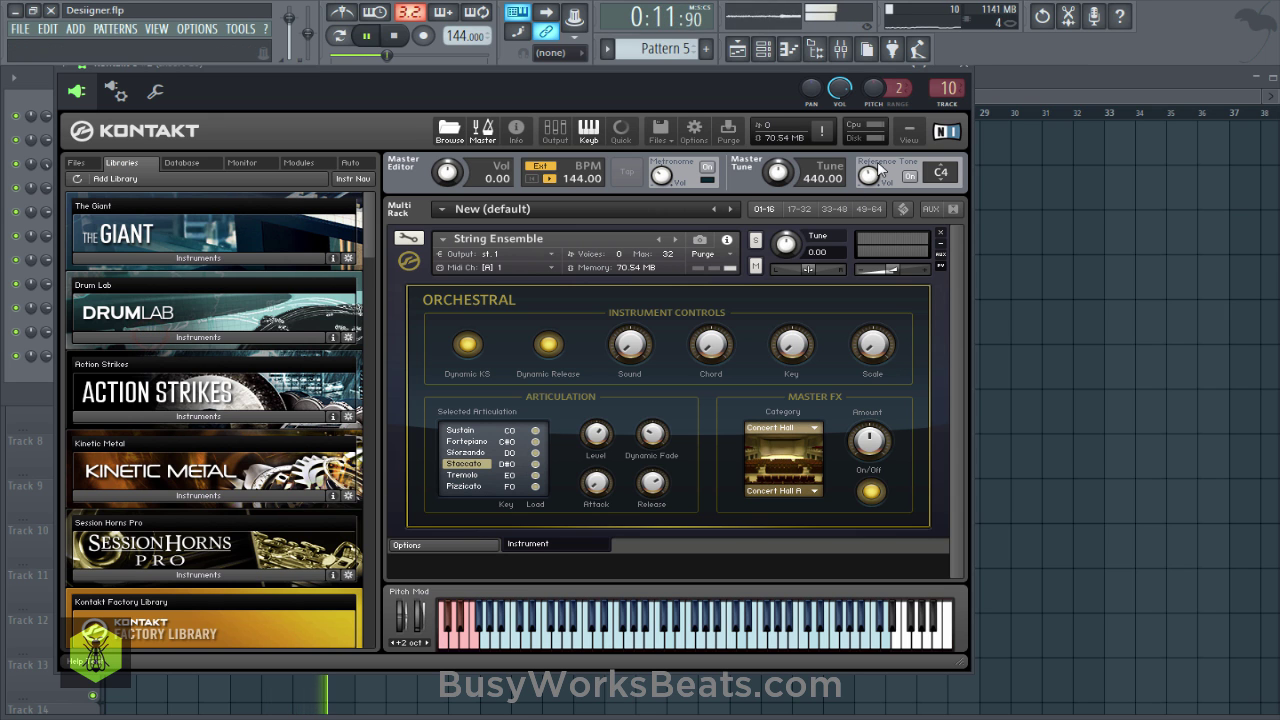
{"action": "left_click", "coordinate": [961, 77]}
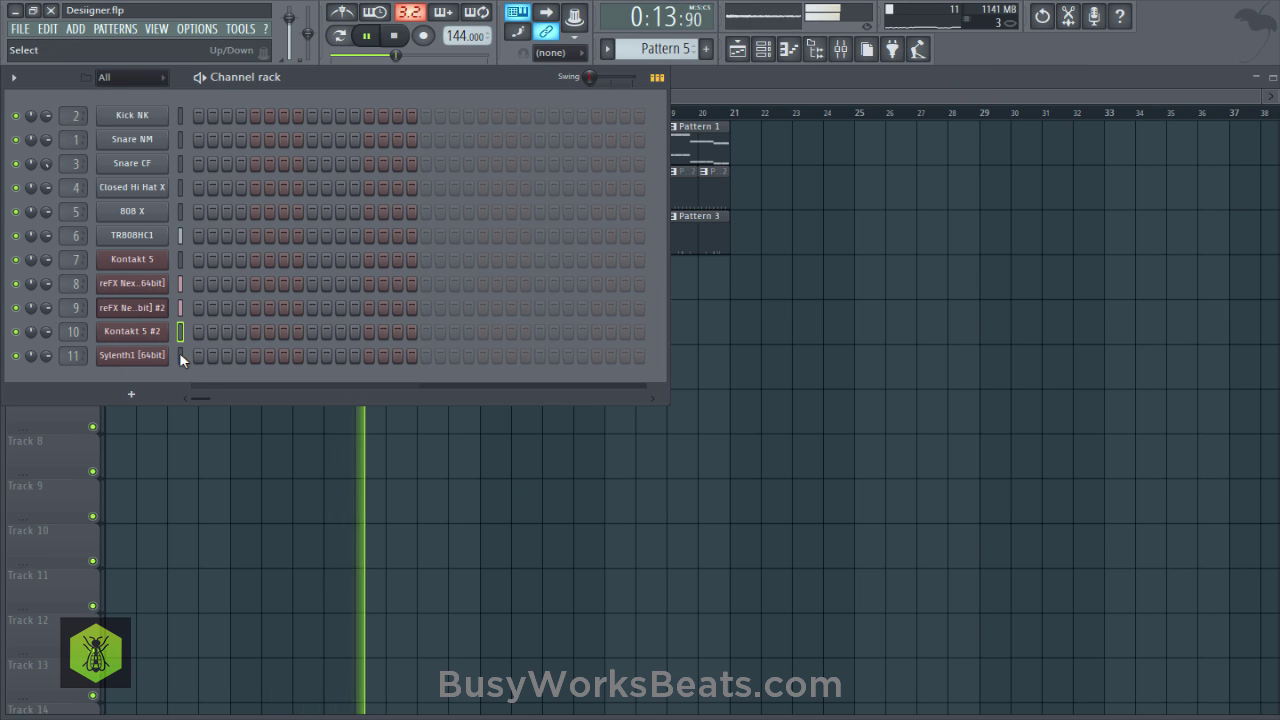
{"action": "key", "text": "F6"}
{"action": "key", "text": "ctrl+s"}
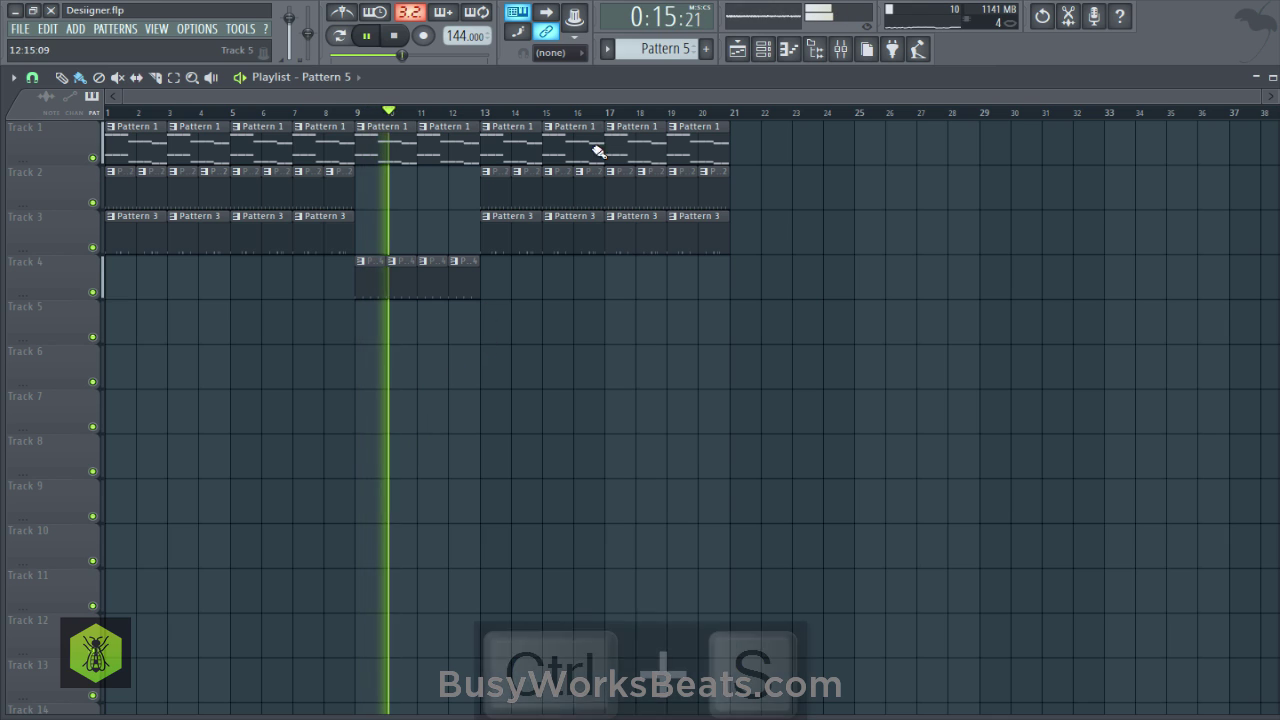
Add a one-beat B4 note for Sylenth1 in Pattern 5 and place the pattern on Track 5 at bar 9.
{"action": "left_click", "coordinate": [762, 49]}
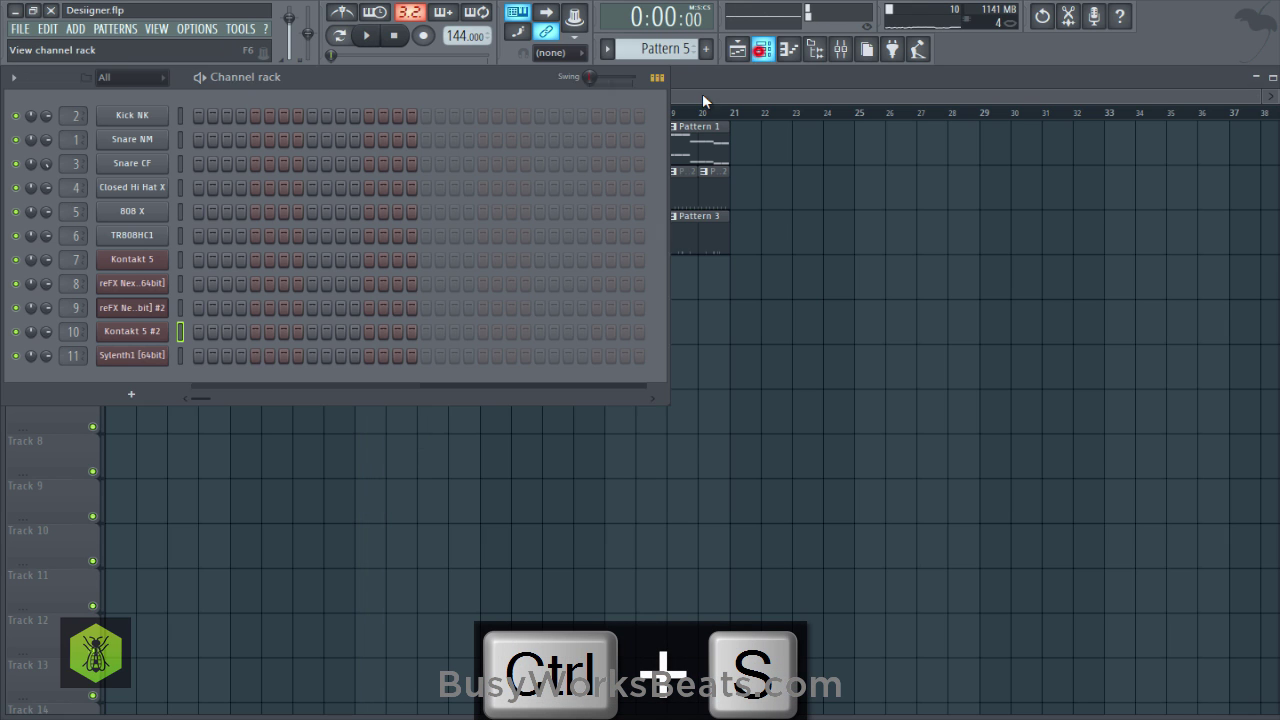
{"action": "right_click", "coordinate": [163, 357]}
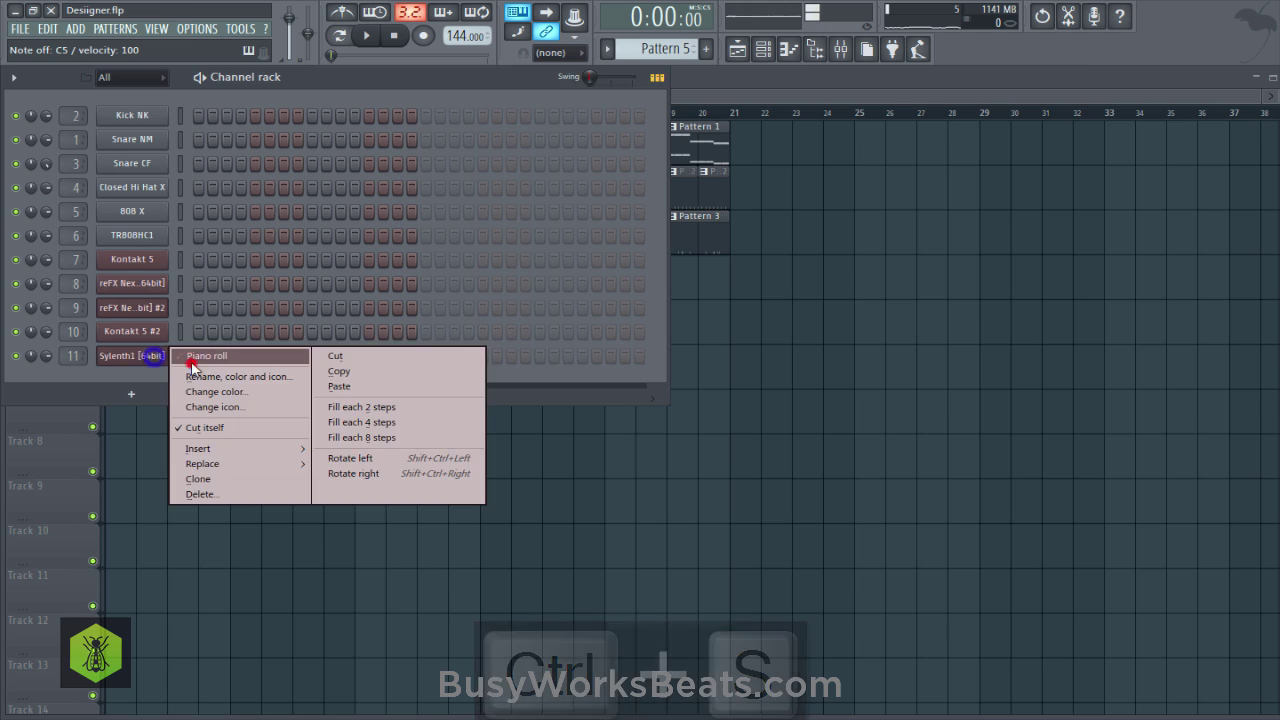
{"action": "left_click", "coordinate": [192, 357]}
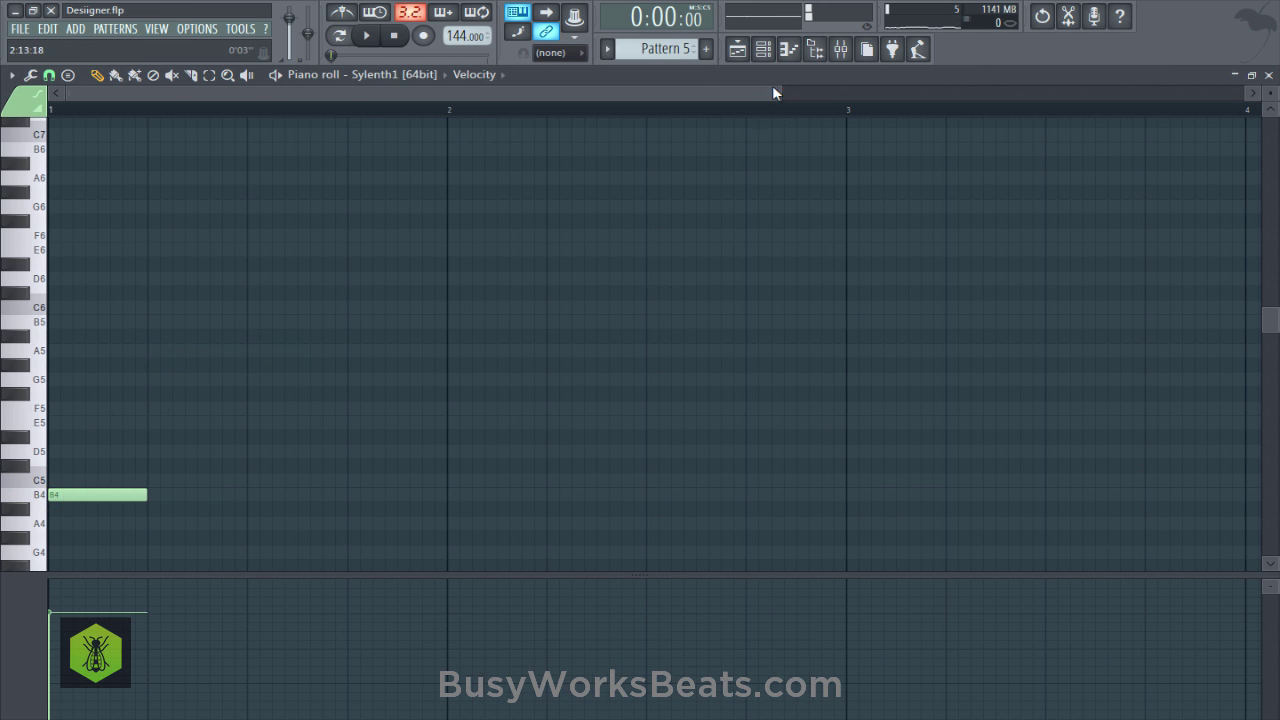
{"action": "left_click", "coordinate": [737, 50]}
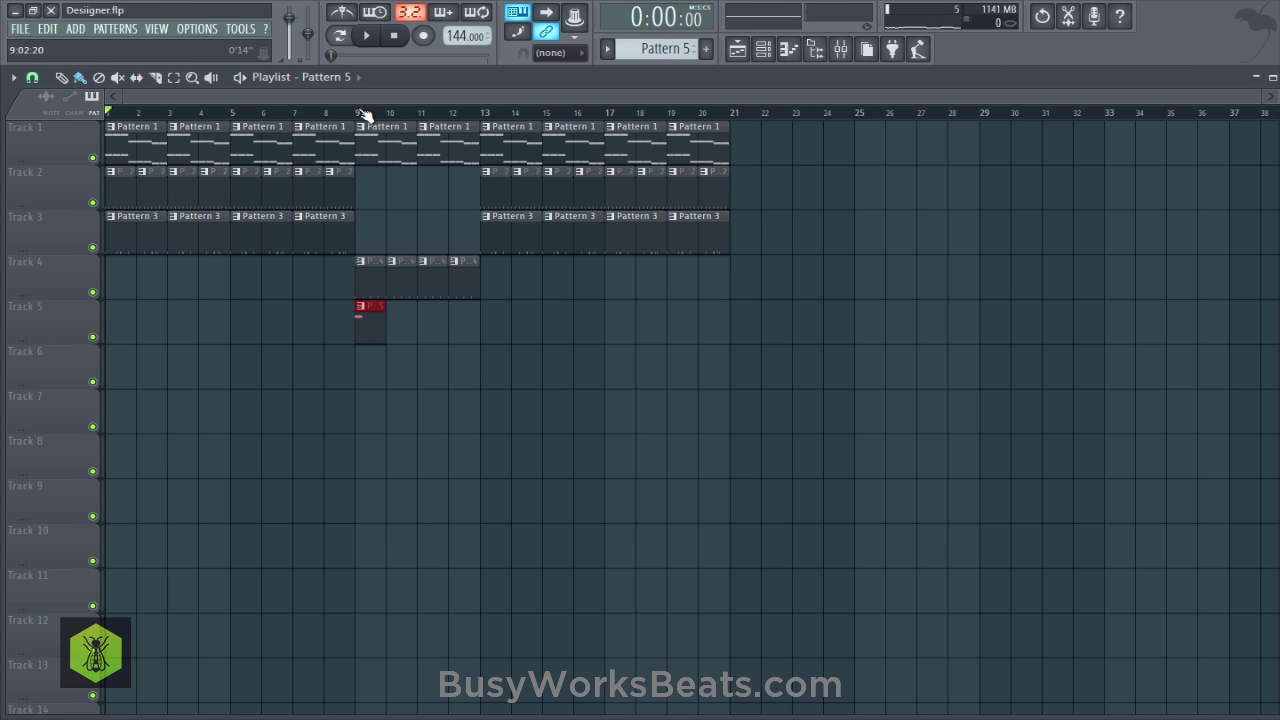
{"action": "left_click", "coordinate": [360, 112]}
Lengthen the Sylenth1 B4 note in Pattern 5 to three beats and save the project.
{"action": "left_click", "coordinate": [763, 50]}
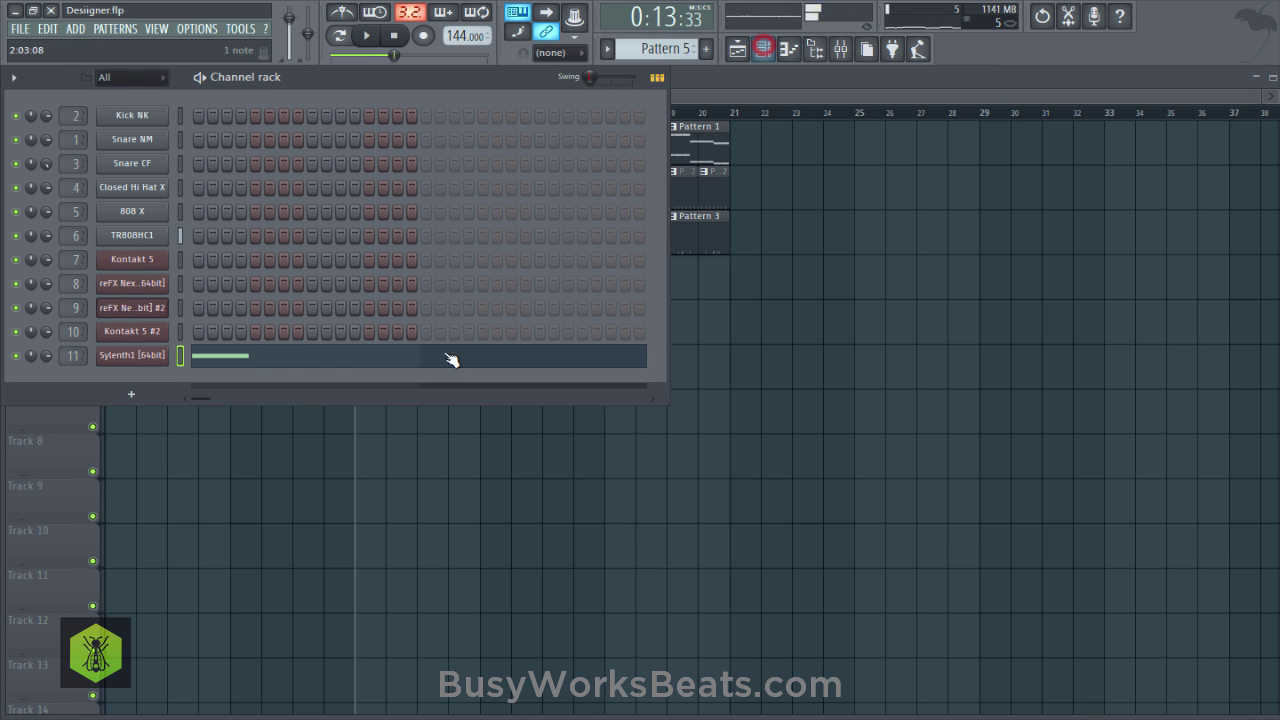
{"action": "left_click", "coordinate": [333, 359]}
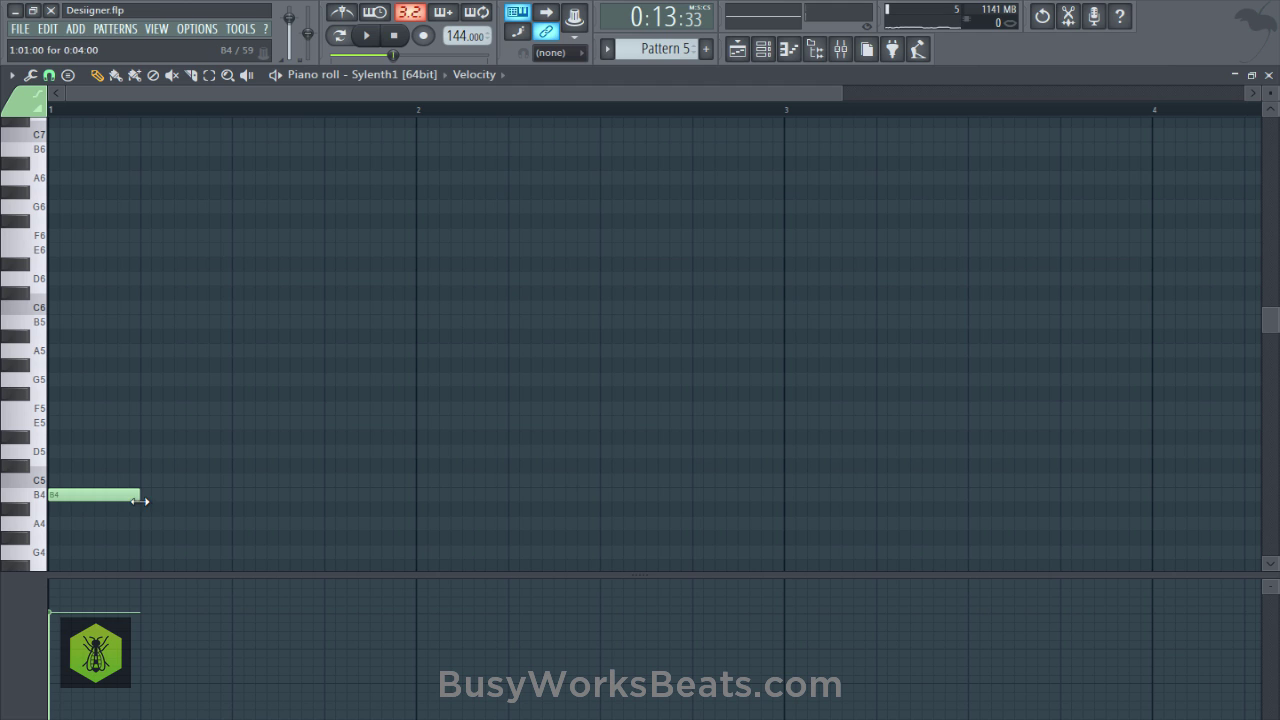
{"action": "key", "text": "space"}
{"action": "left_click_drag", "start_coordinate": [140, 500], "coordinate": [323, 494]}
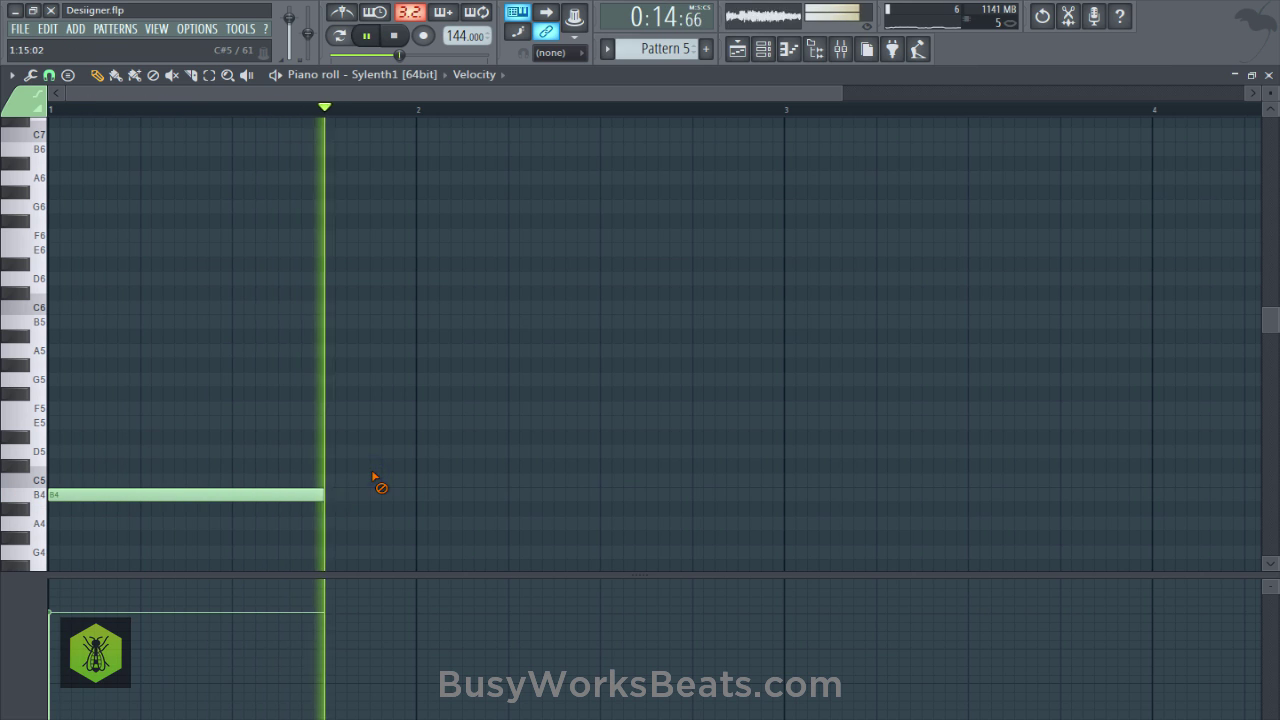
{"action": "left_click", "coordinate": [1269, 76]}
{"action": "left_click", "coordinate": [994, 280]}
{"action": "key", "text": "ctrl+s"}
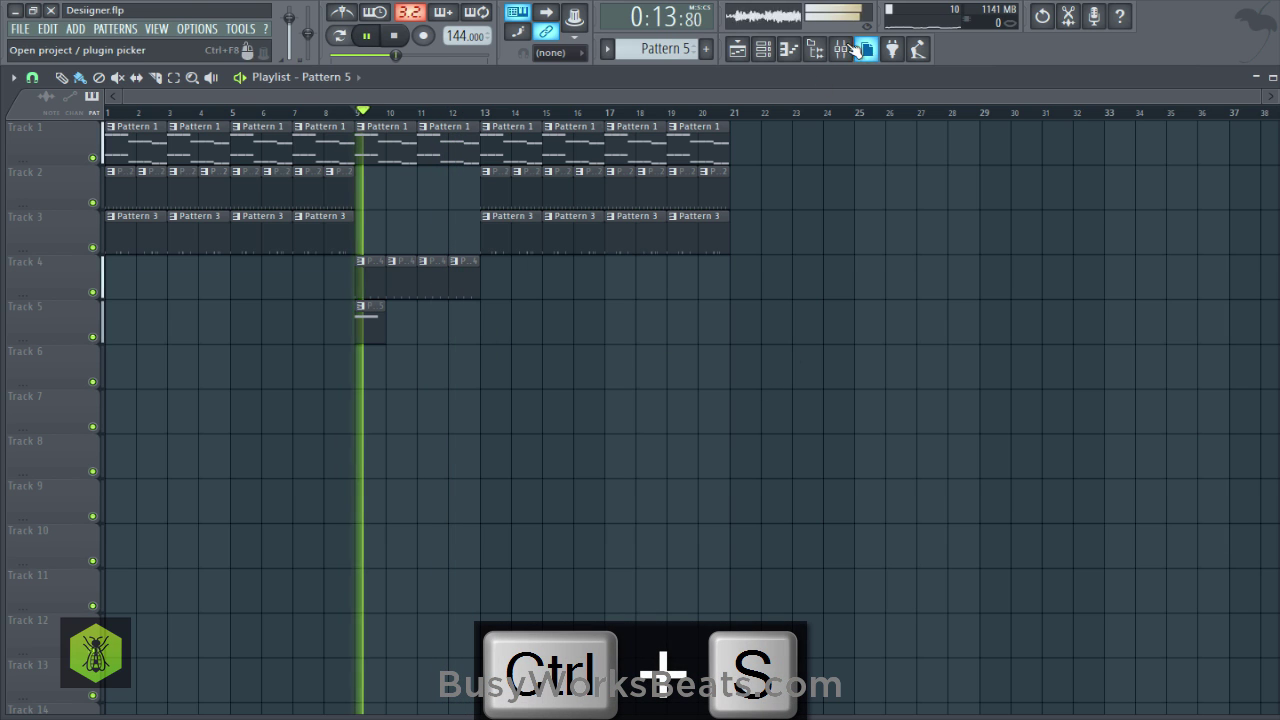
Load Fruity Delay 2 into slot 2 of mixer Insert 11 with a delay time of 2:00.
{"action": "left_click", "coordinate": [840, 48]}
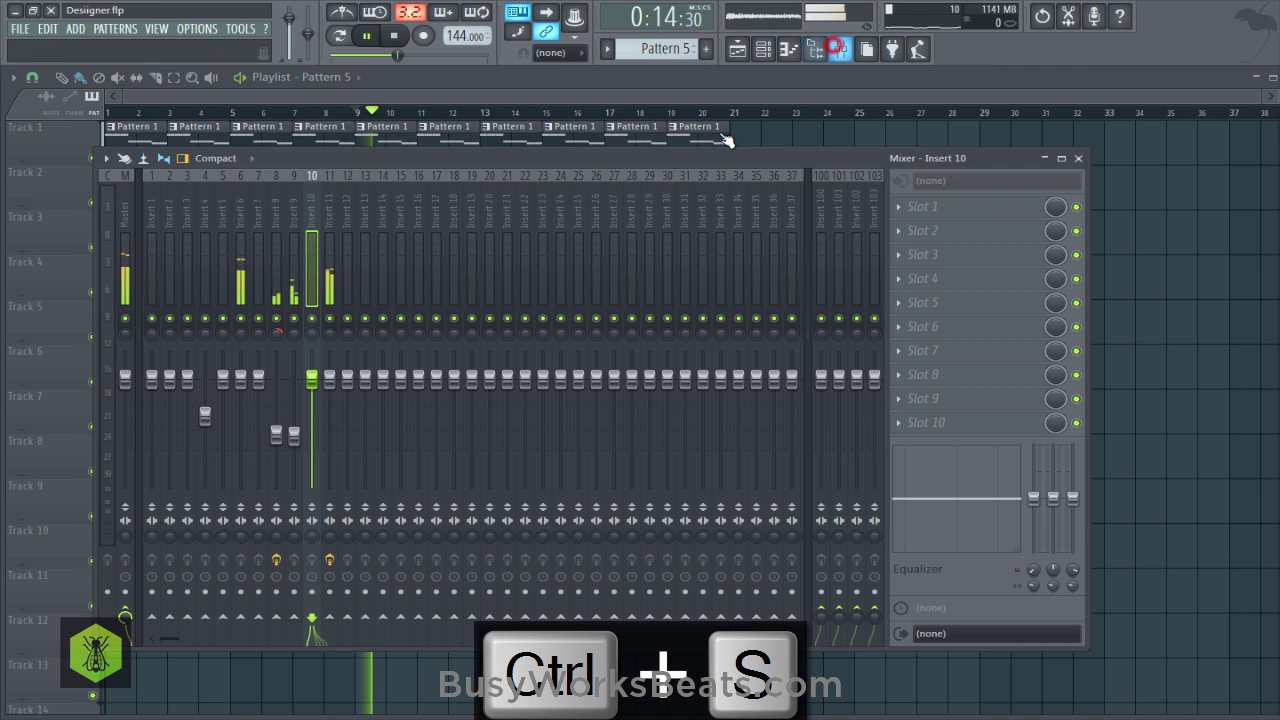
{"action": "key", "text": "Right"}
{"action": "left_click", "coordinate": [945, 231]}
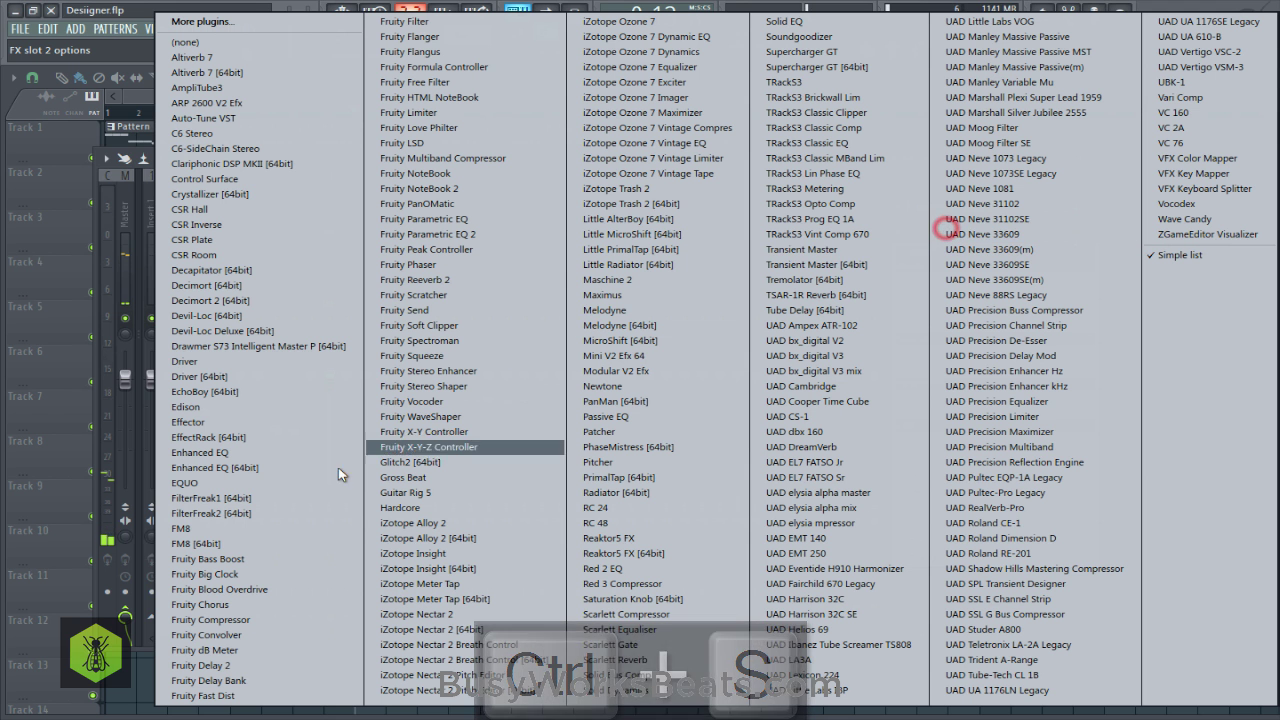
{"action": "left_click", "coordinate": [266, 665]}
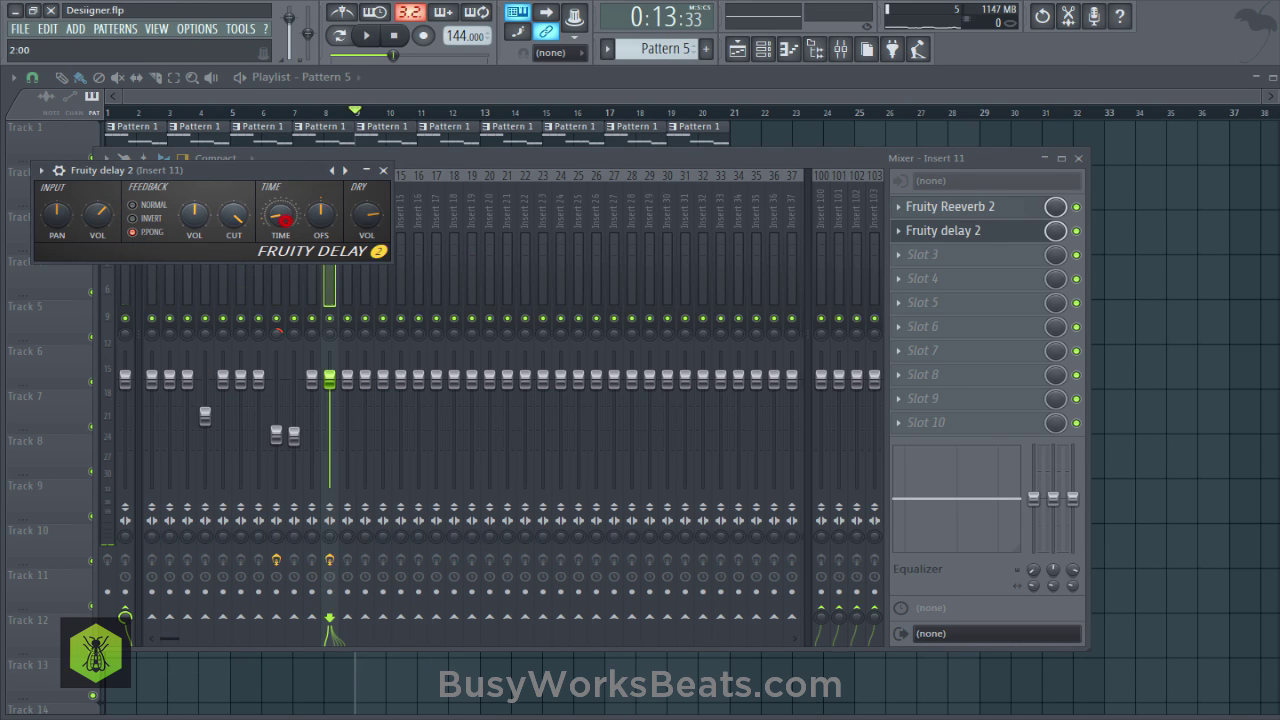
Raise the feedback volume of Fruity Delay 2 while auditioning from bar 9, and save the project.
{"action": "key", "text": "space"}
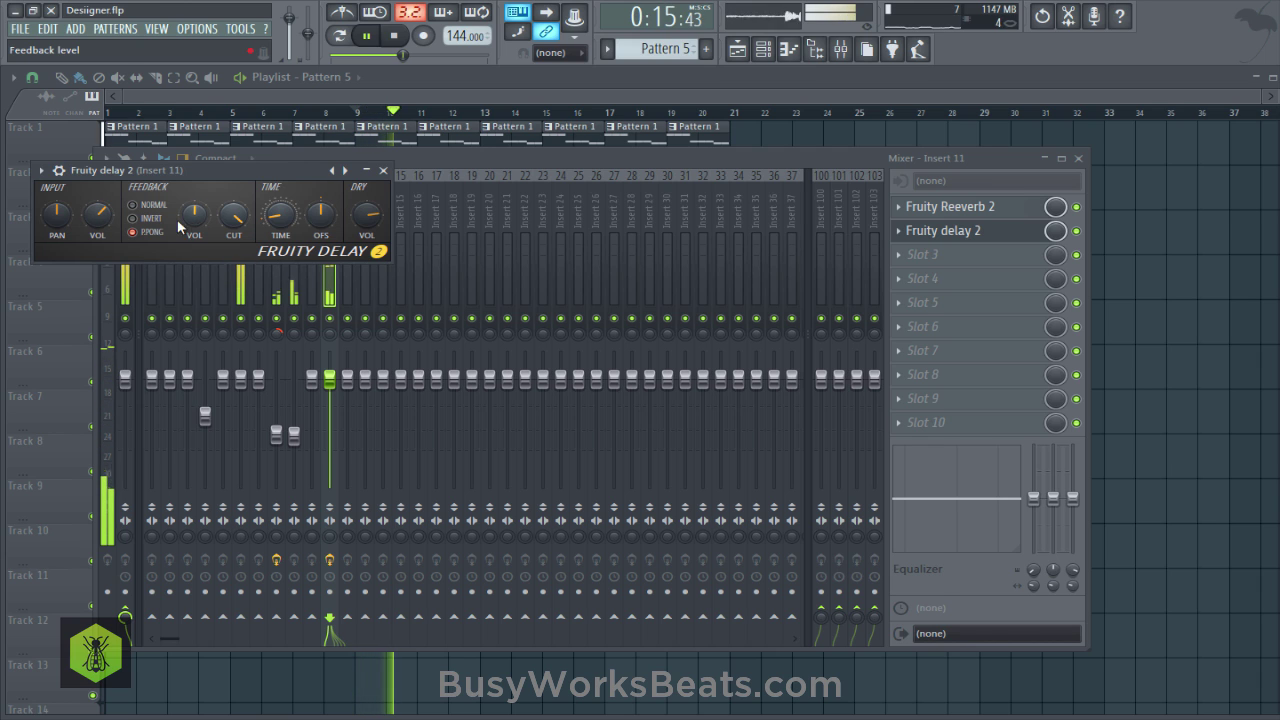
{"action": "key", "text": "space"}
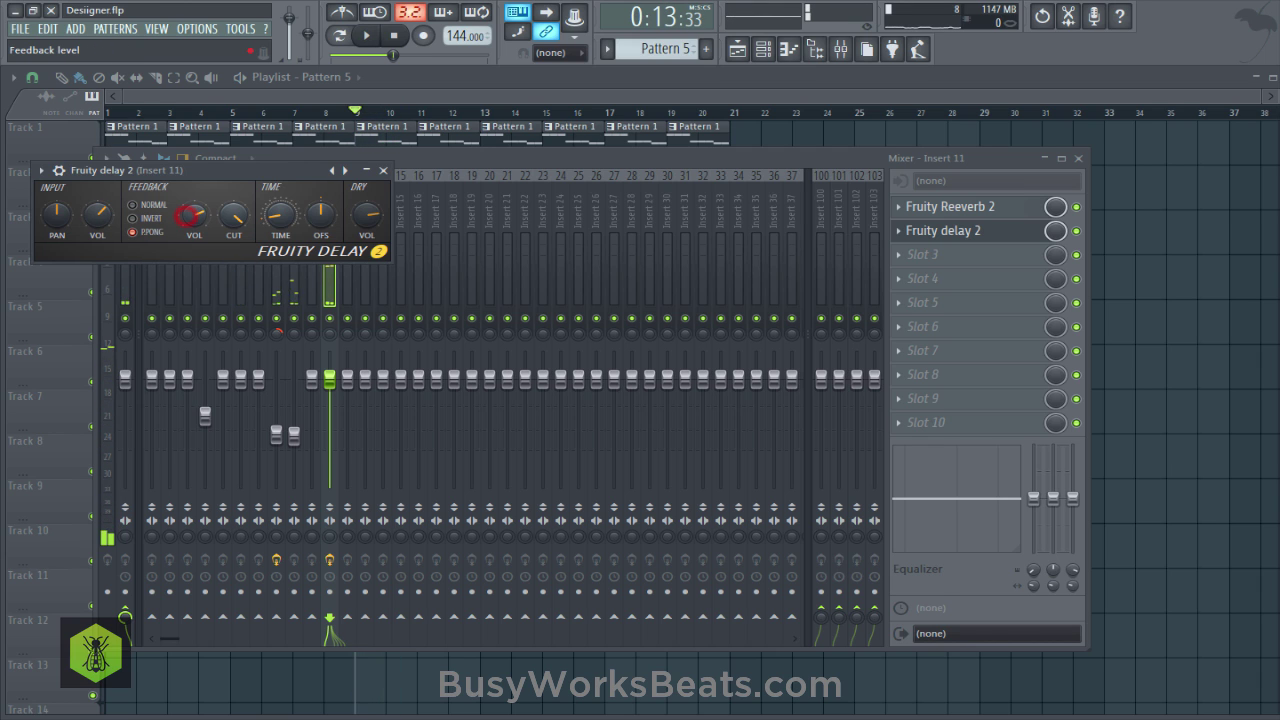
{"action": "key", "text": "space"}
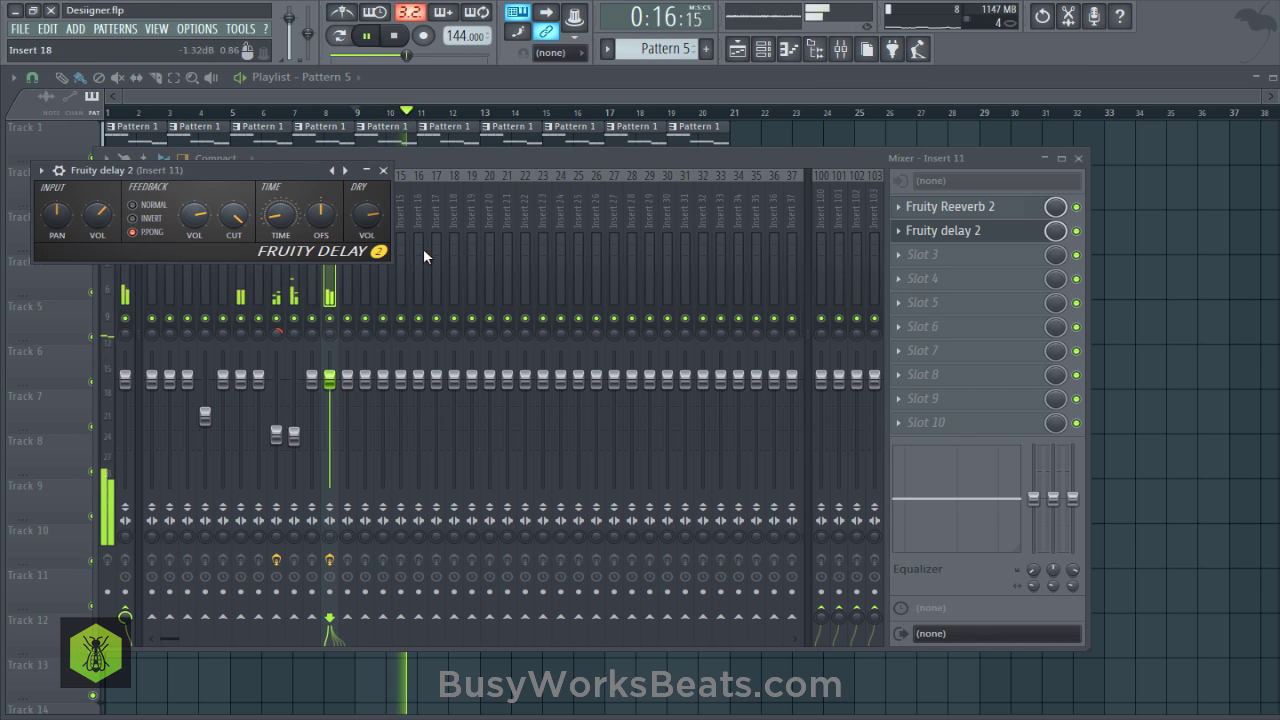
{"action": "key", "text": "space"}
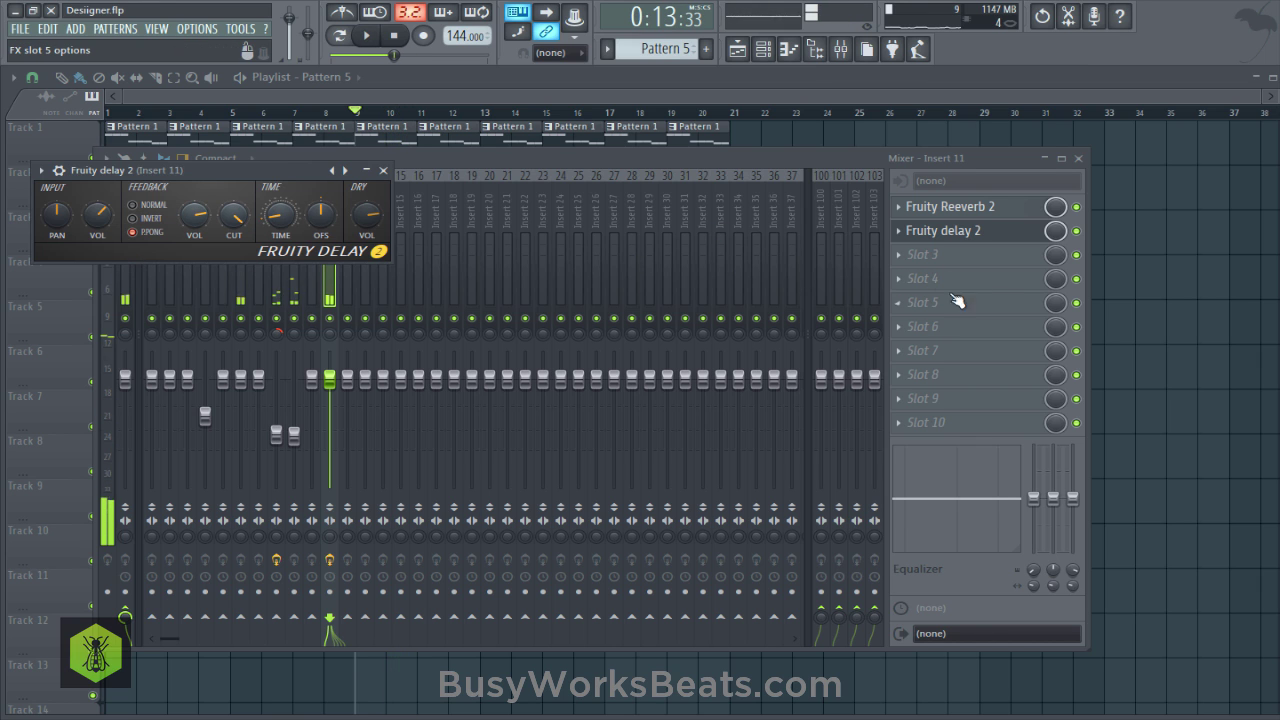
{"action": "key", "text": "ctrl+s"}
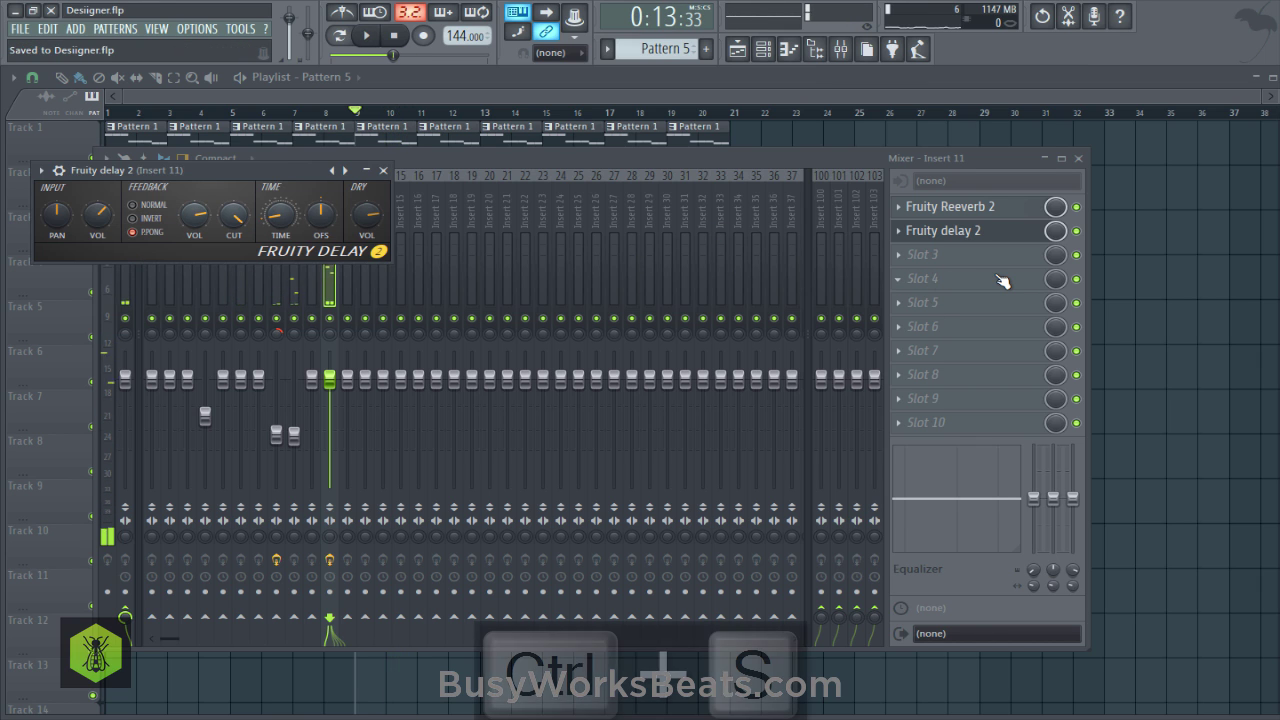
Create an automation clip for the mix level of Fruity Delay 2 on Insert 11.
{"action": "right_click", "coordinate": [1055, 232]}
{"action": "left_click", "coordinate": [1105, 342]}
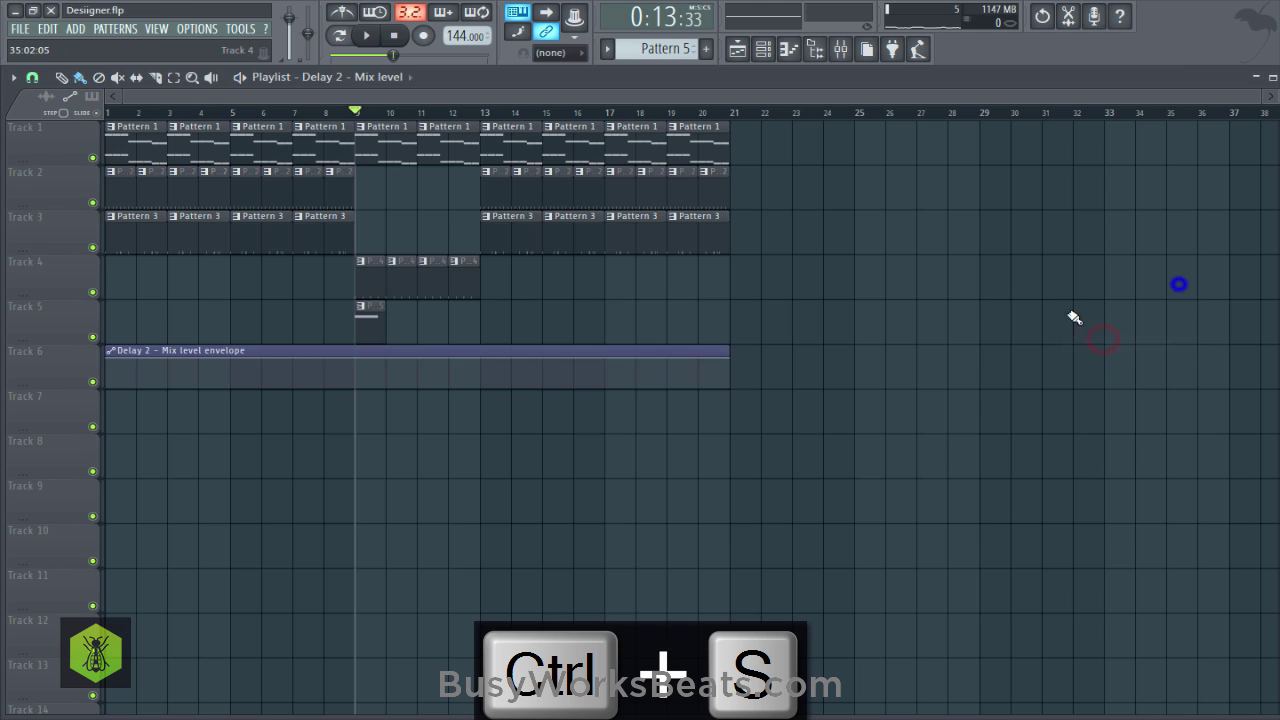
With a finer snap, shape the Delay 2 mix level envelope to stay at zero until midway through bar 9 and jump up there.
{"action": "left_click", "coordinate": [32, 77]}
{"action": "left_click", "coordinate": [78, 215]}
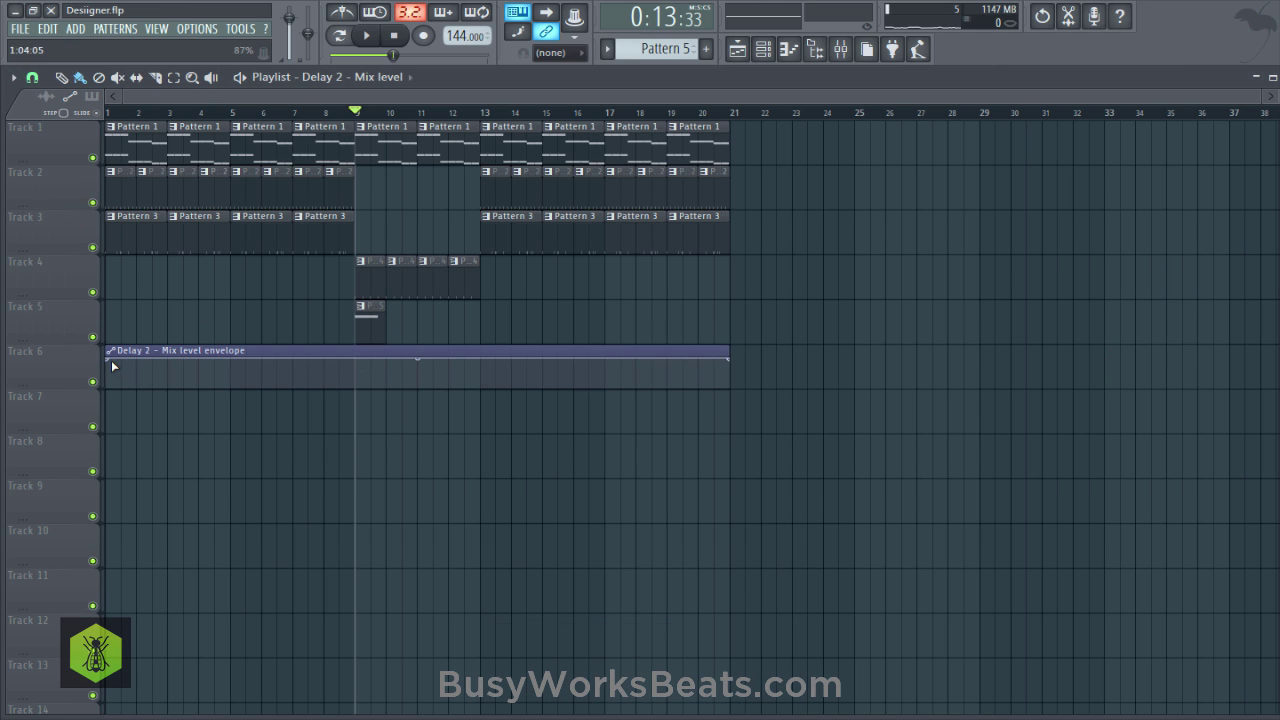
{"action": "left_click", "coordinate": [111, 360]}
{"action": "scroll", "coordinate": [394, 123], "scroll_direction": "up", "scroll_amount": 5}
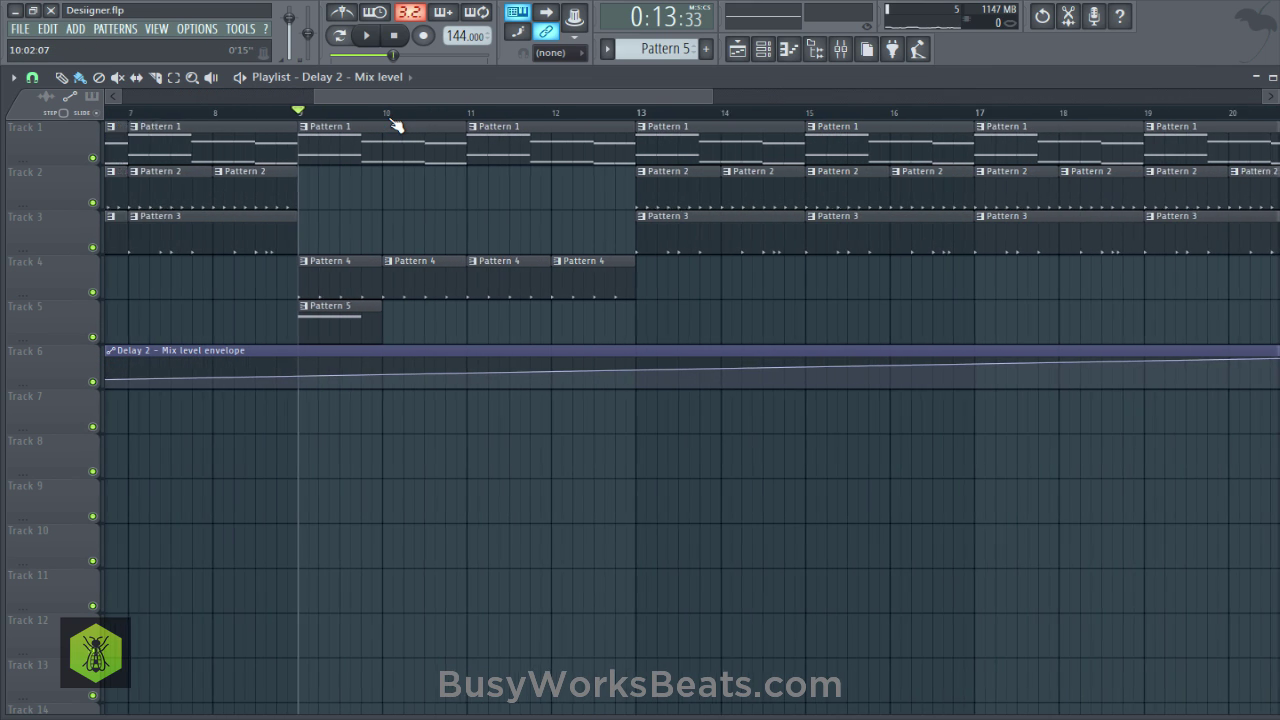
{"action": "left_click_drag", "start_coordinate": [337, 377], "coordinate": [337, 360]}
{"action": "key", "text": "space"}
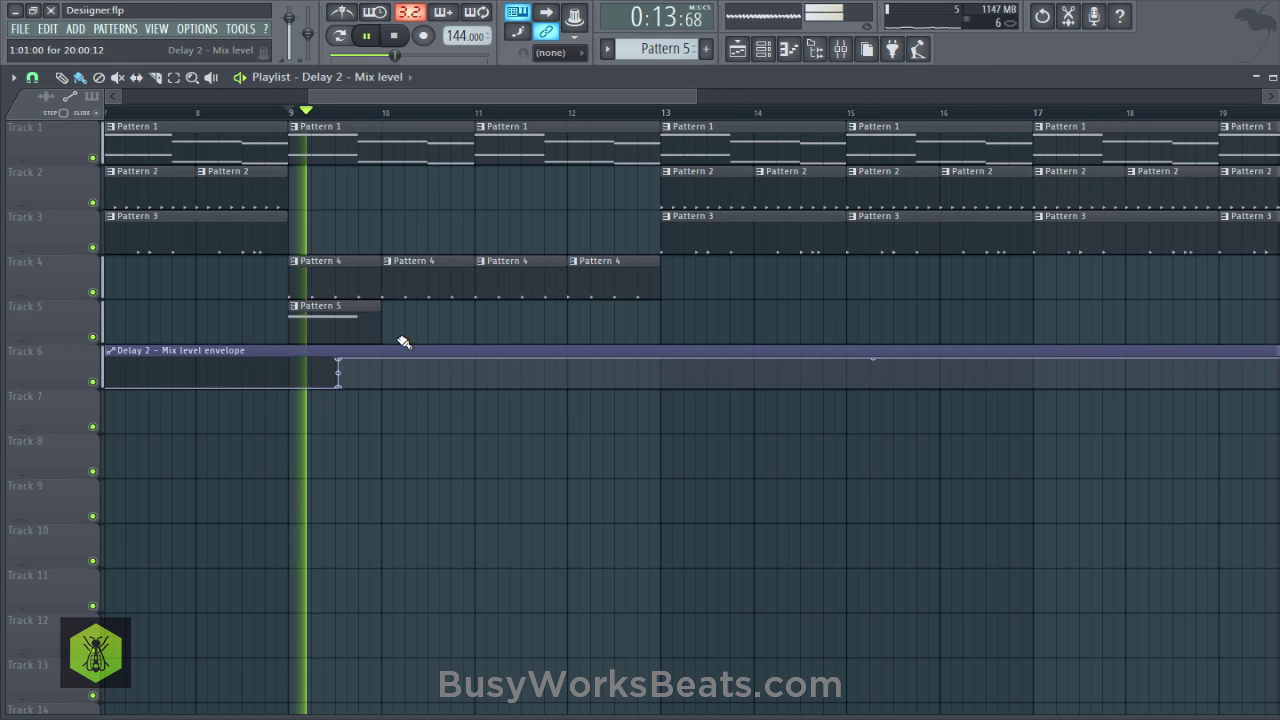
{"action": "key", "text": "space"}
Reshape the envelope's jump into a ramp within bar 9 that starts rising from 0% at 9:05:00, and audition it.
{"action": "scroll", "coordinate": [316, 327], "scroll_direction": "down", "scroll_amount": 3}
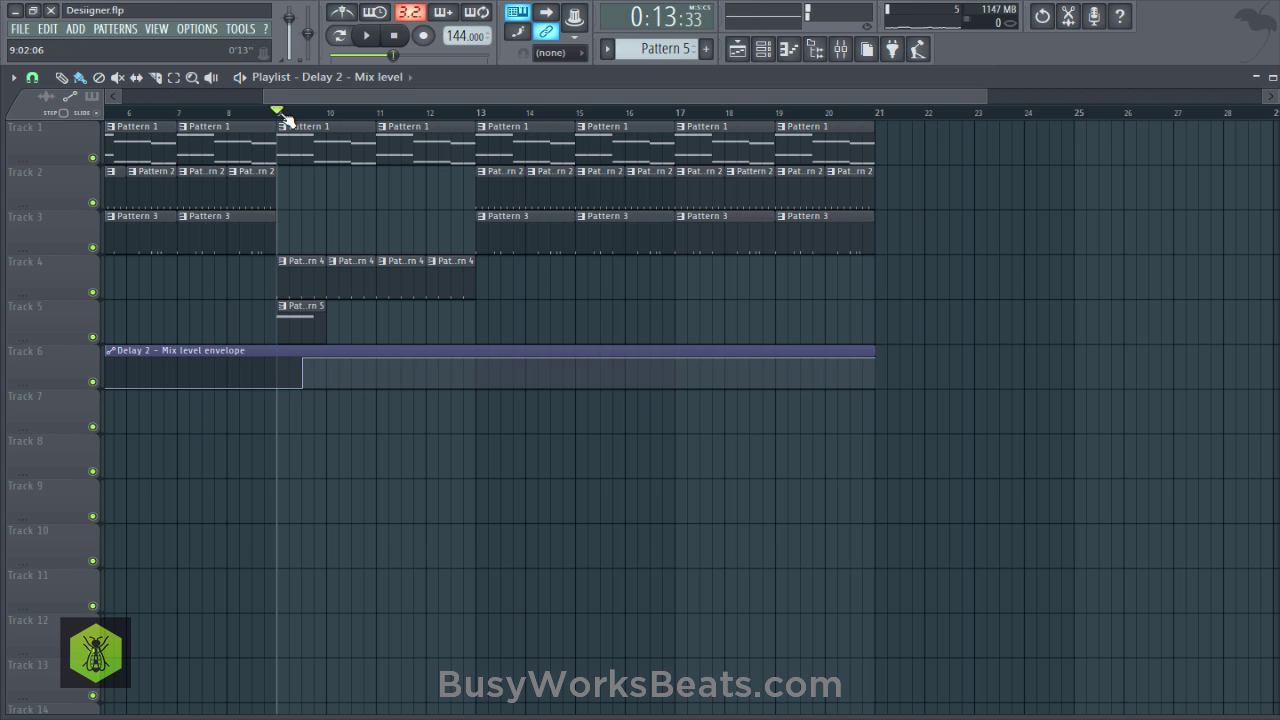
{"action": "scroll", "coordinate": [358, 364], "scroll_direction": "up", "scroll_amount": 3}
{"action": "right_click", "coordinate": [330, 387]}
{"action": "left_click", "coordinate": [362, 412]}
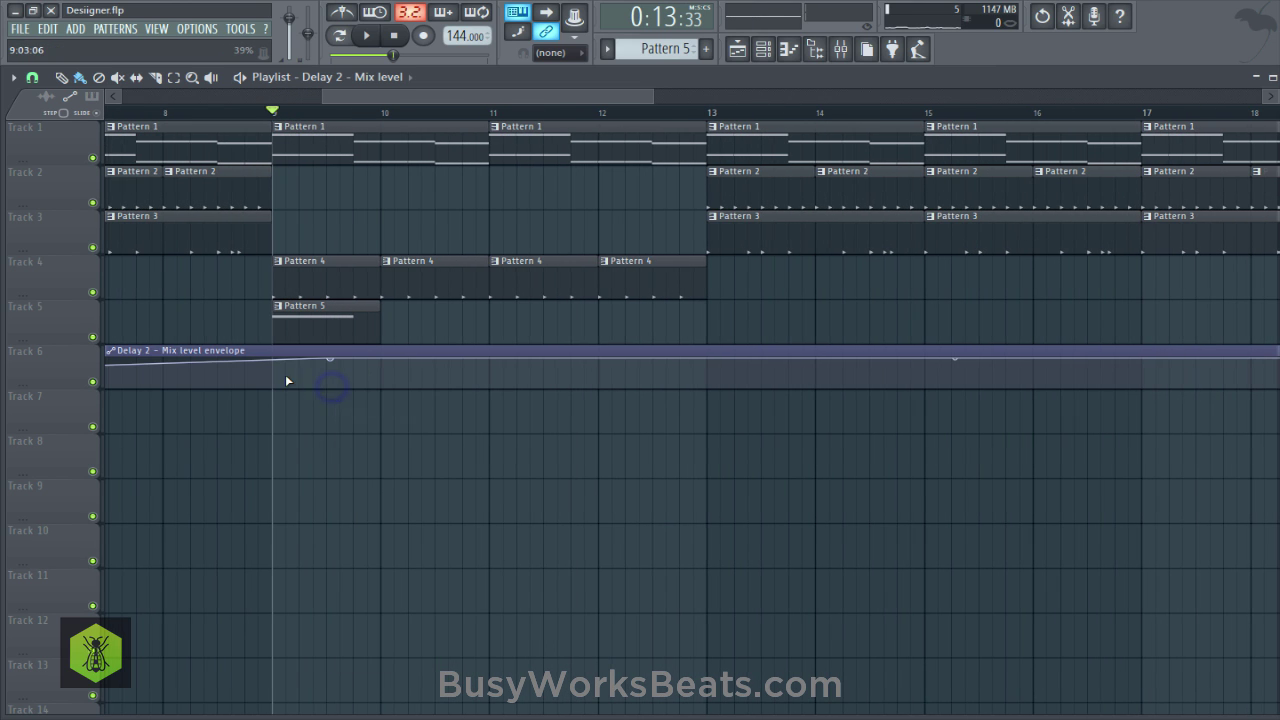
{"action": "right_click", "coordinate": [280, 382]}
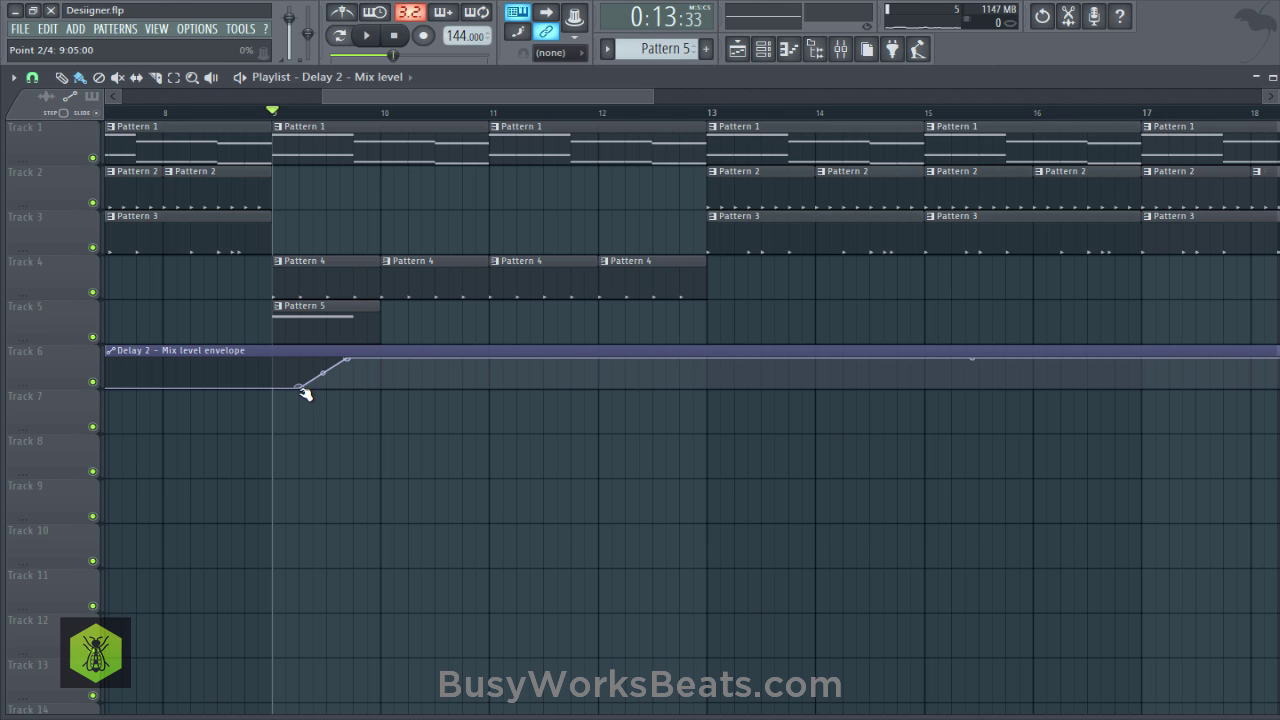
{"action": "key", "text": "space"}
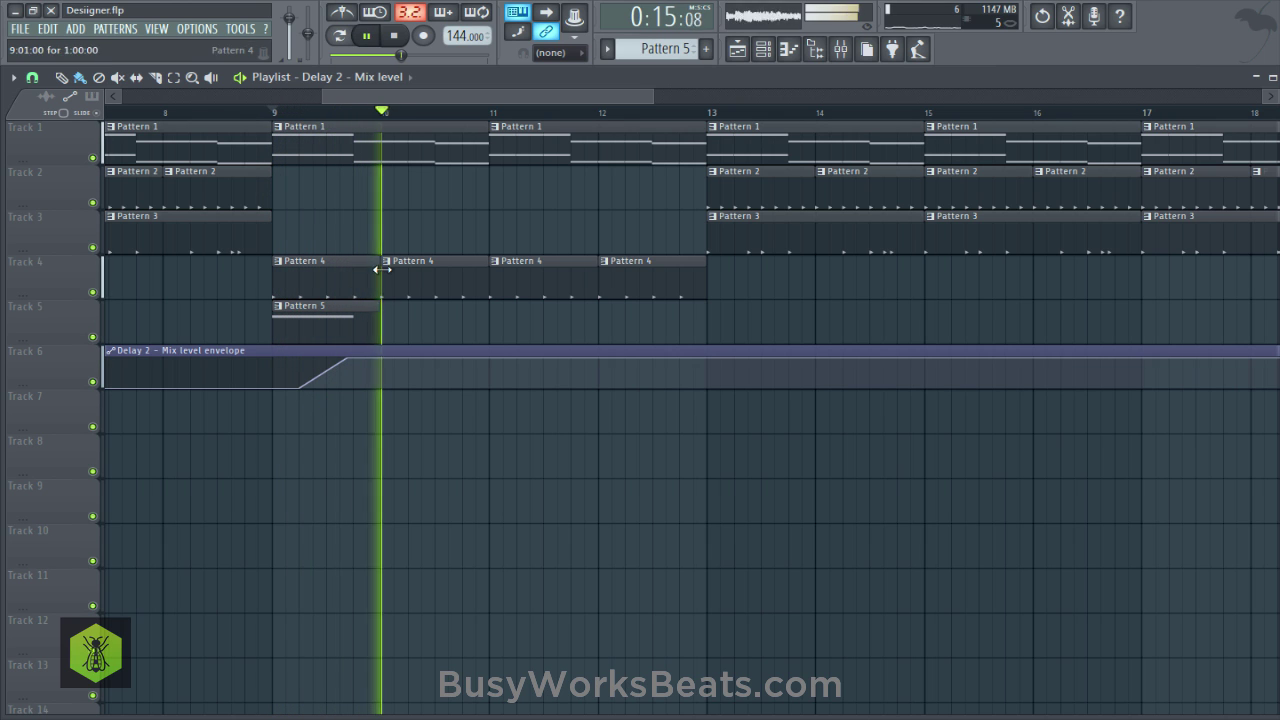
{"action": "key", "text": "space"}
{"action": "key", "text": "space"}
{"action": "key", "text": "space"}
{"action": "key", "text": "space"}
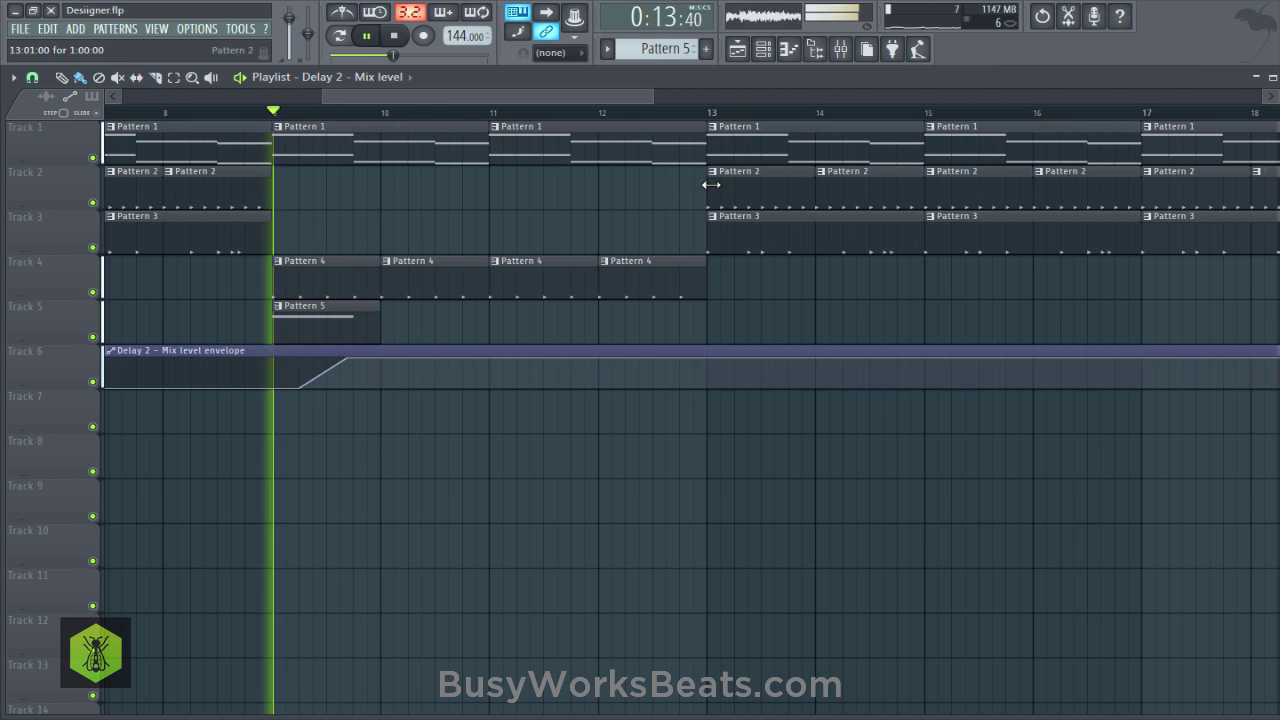
Adjust the input volume of Fruity Delay 2 on Insert 11 while the section plays, and return to the playlist.
{"action": "left_click", "coordinate": [864, 50]}
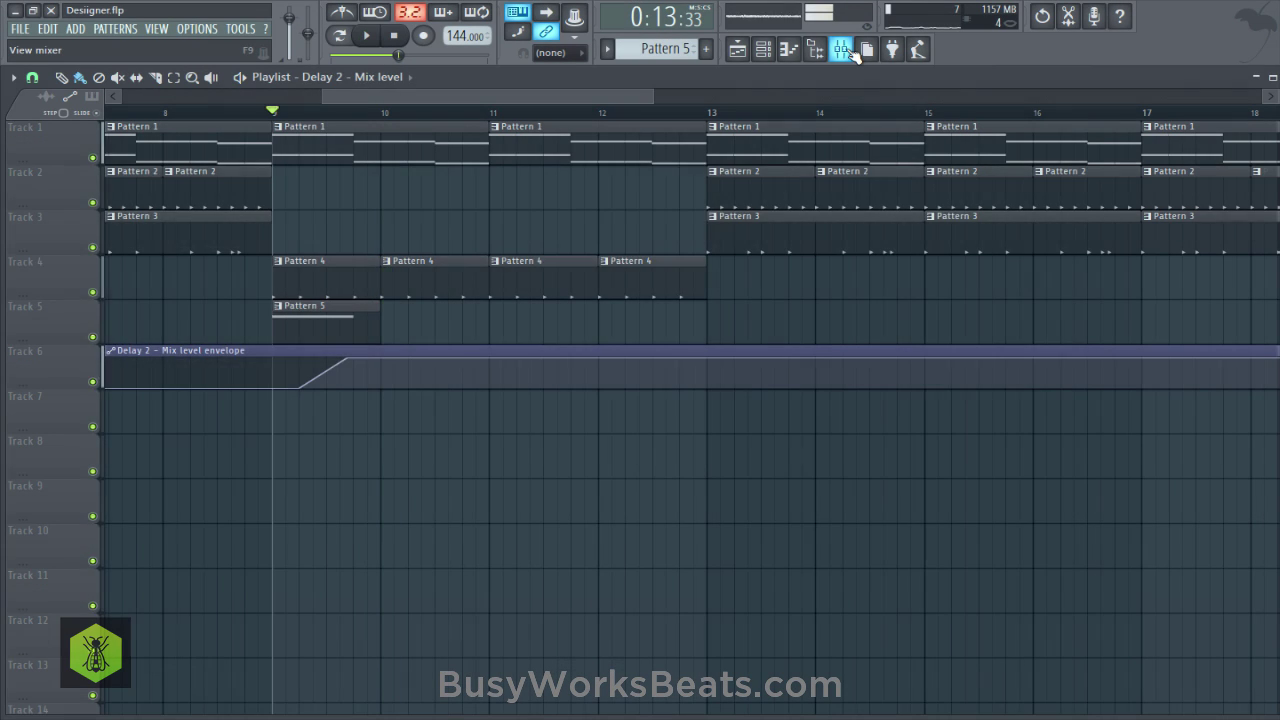
{"action": "left_click", "coordinate": [843, 48]}
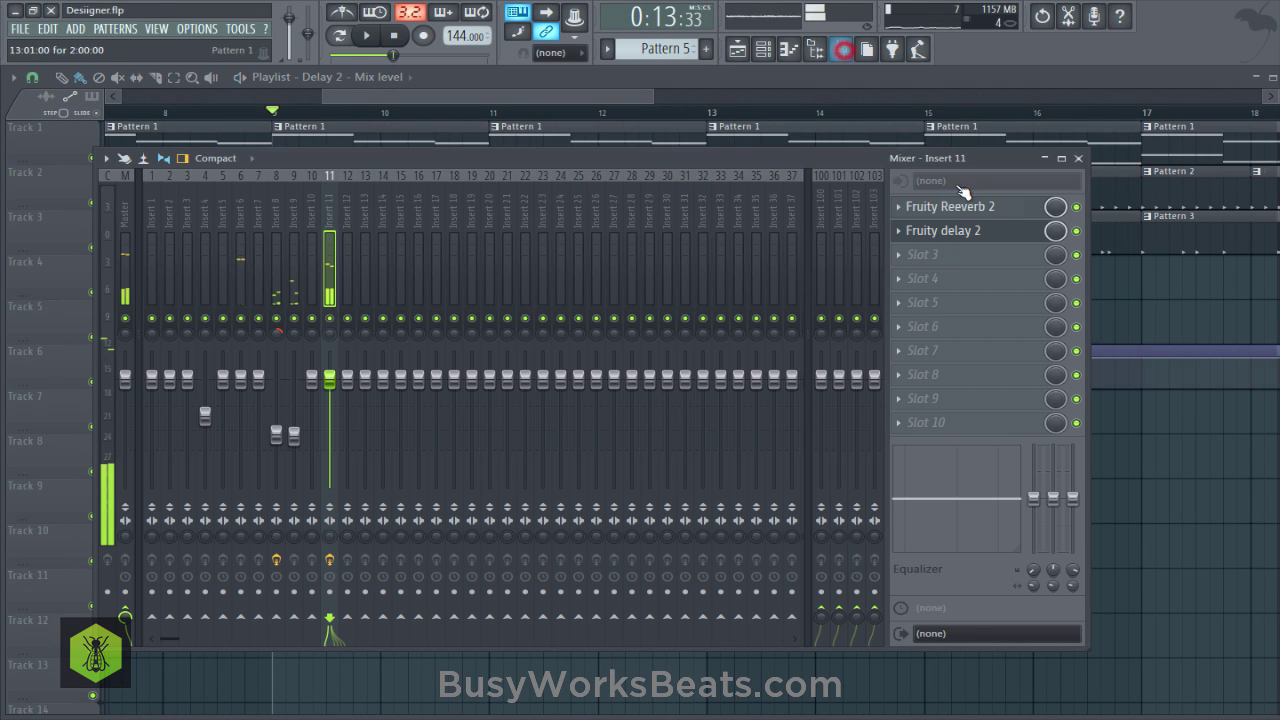
{"action": "left_click", "coordinate": [965, 230]}
{"action": "key", "text": "space"}
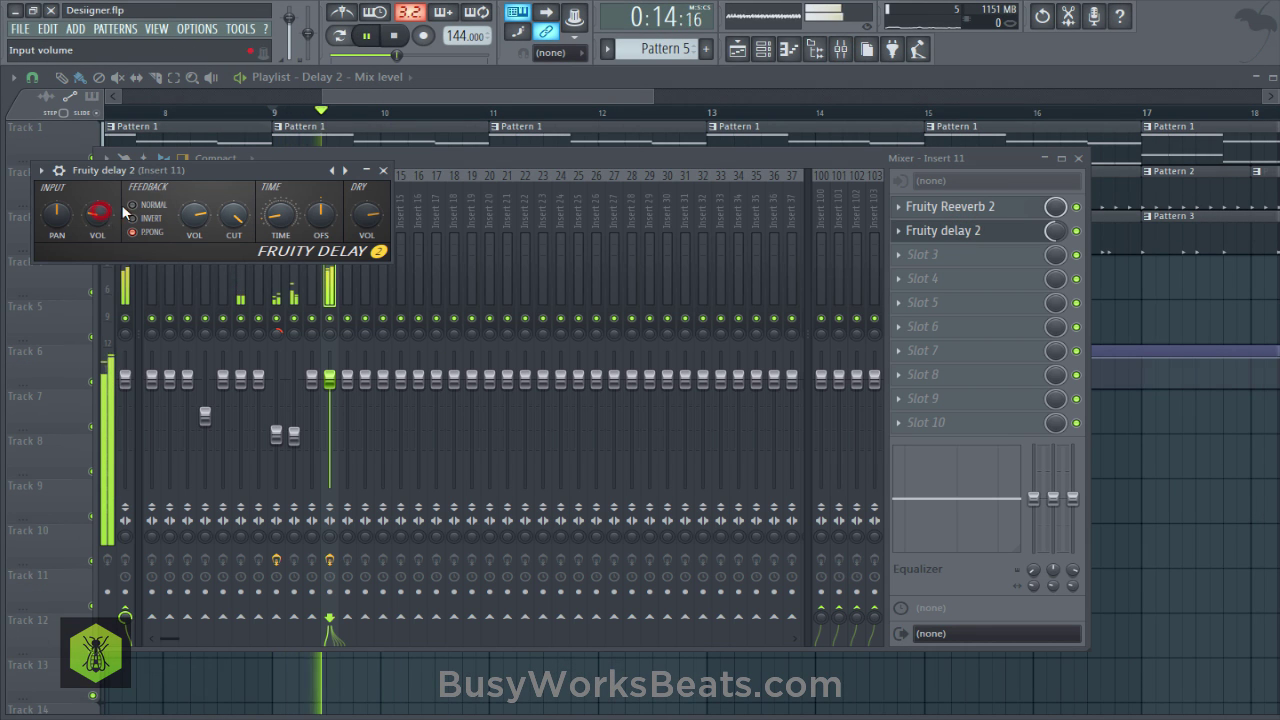
{"action": "left_click", "coordinate": [383, 170]}
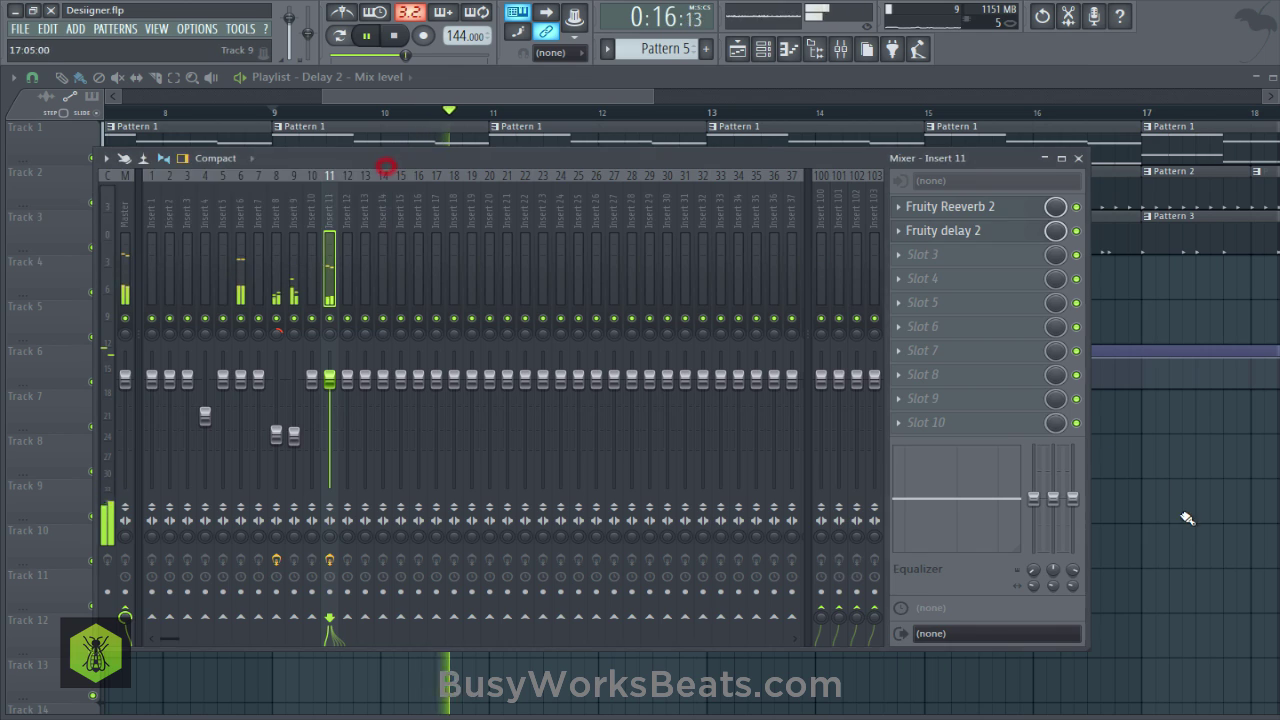
{"action": "key", "text": "F9"}
{"action": "key", "text": "space"}
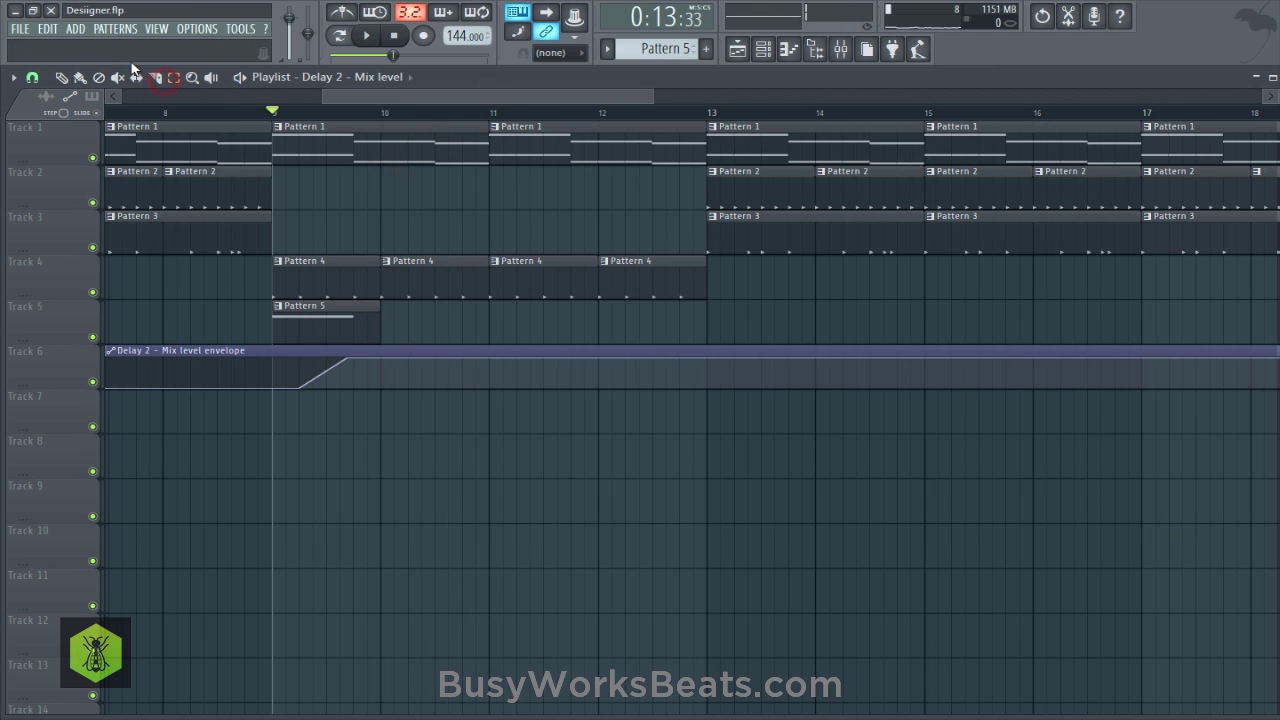
Slice the Delay 2 mix level envelope at bars 9 and 10 and delete the parts outside bar 9.
{"action": "left_click", "coordinate": [33, 78]}
{"action": "left_click", "coordinate": [79, 318]}
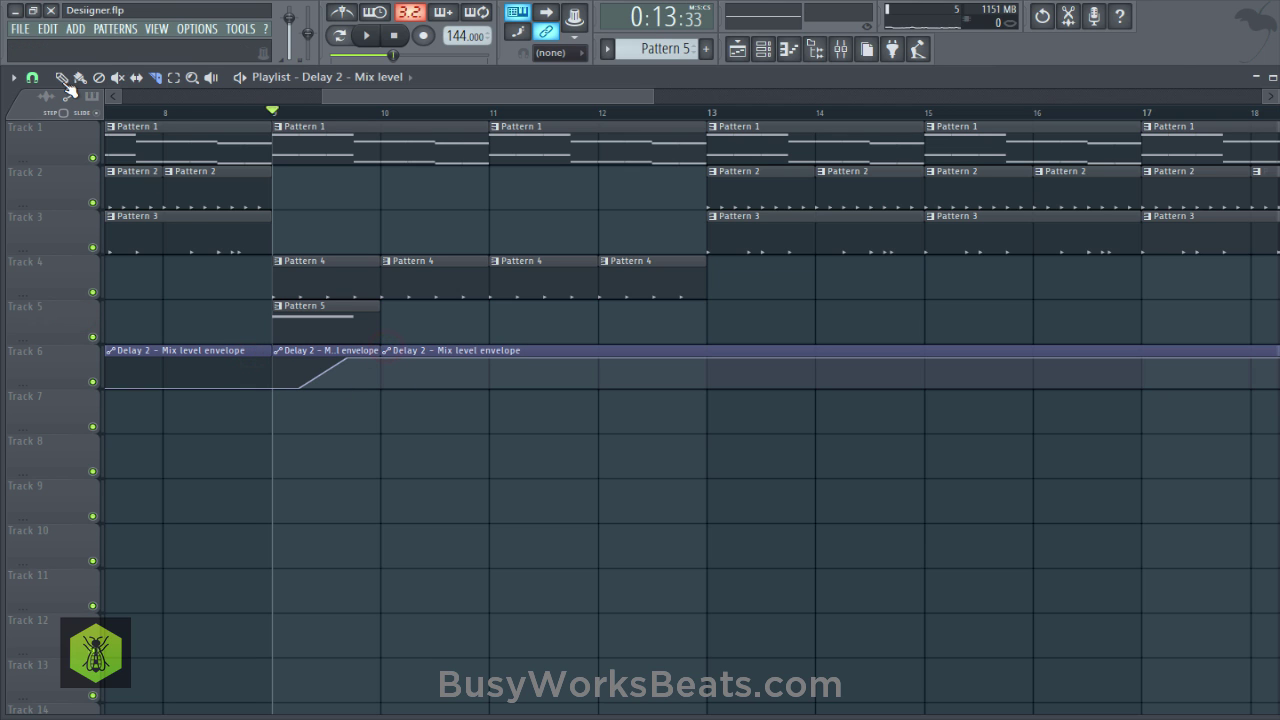
{"action": "right_click", "coordinate": [222, 440]}
{"action": "right_click", "coordinate": [486, 397]}
Audition the section from bar 9 and select the Pattern 5 clip together with its delay envelope clip.
{"action": "key", "text": "space"}
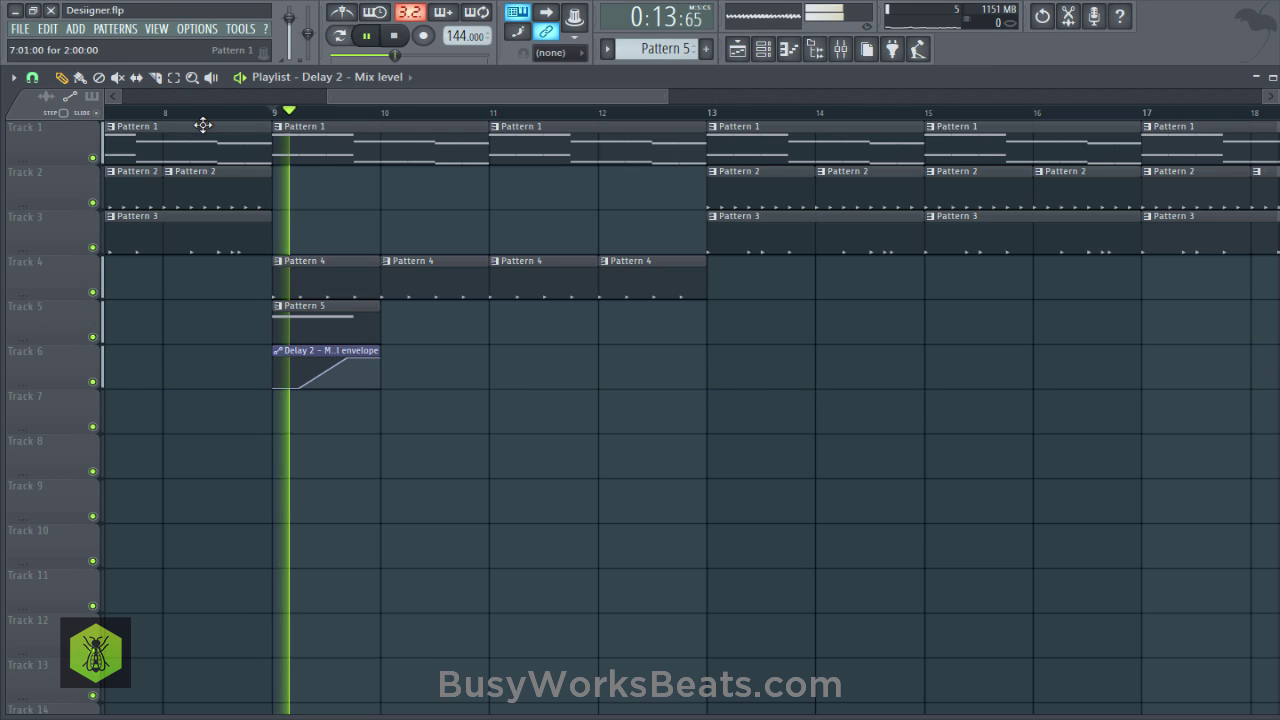
{"action": "scroll", "coordinate": [195, 120], "scroll_direction": "down", "scroll_amount": 2}
{"action": "scroll", "coordinate": [195, 122], "scroll_direction": "down", "scroll_amount": 2}
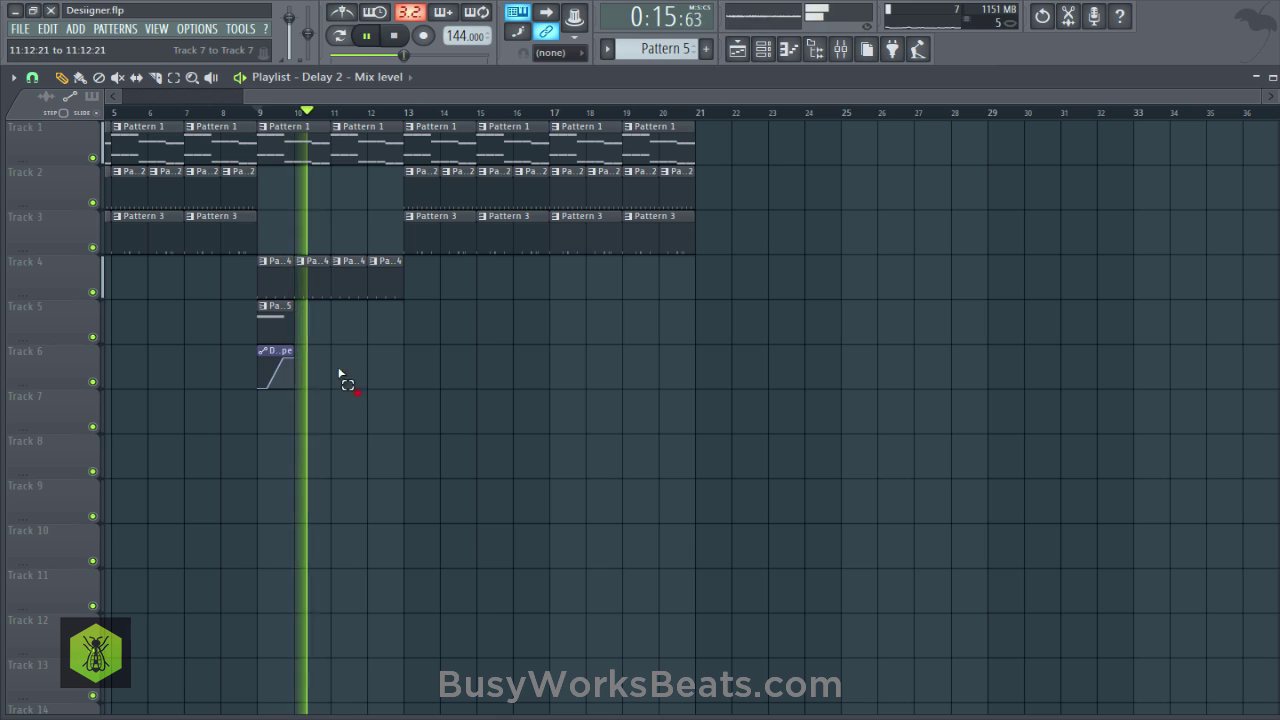
{"action": "left_click_drag", "start_coordinate": [357, 393], "coordinate": [280, 316]}
{"action": "key", "text": "space"}
Transpose the Sylenth1 note in Pattern 5 down one octave in the piano roll.
{"action": "left_click", "coordinate": [770, 49]}
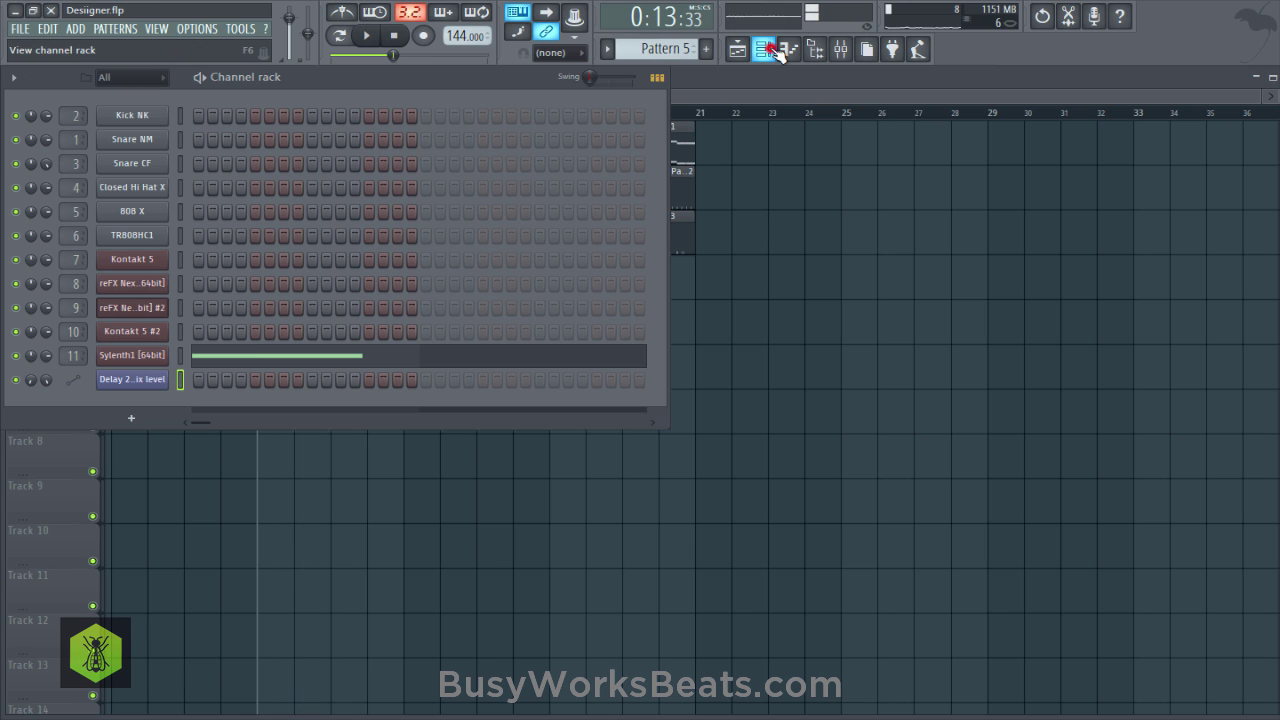
{"action": "left_click", "coordinate": [255, 355]}
{"action": "key", "text": "ctrl+Down"}
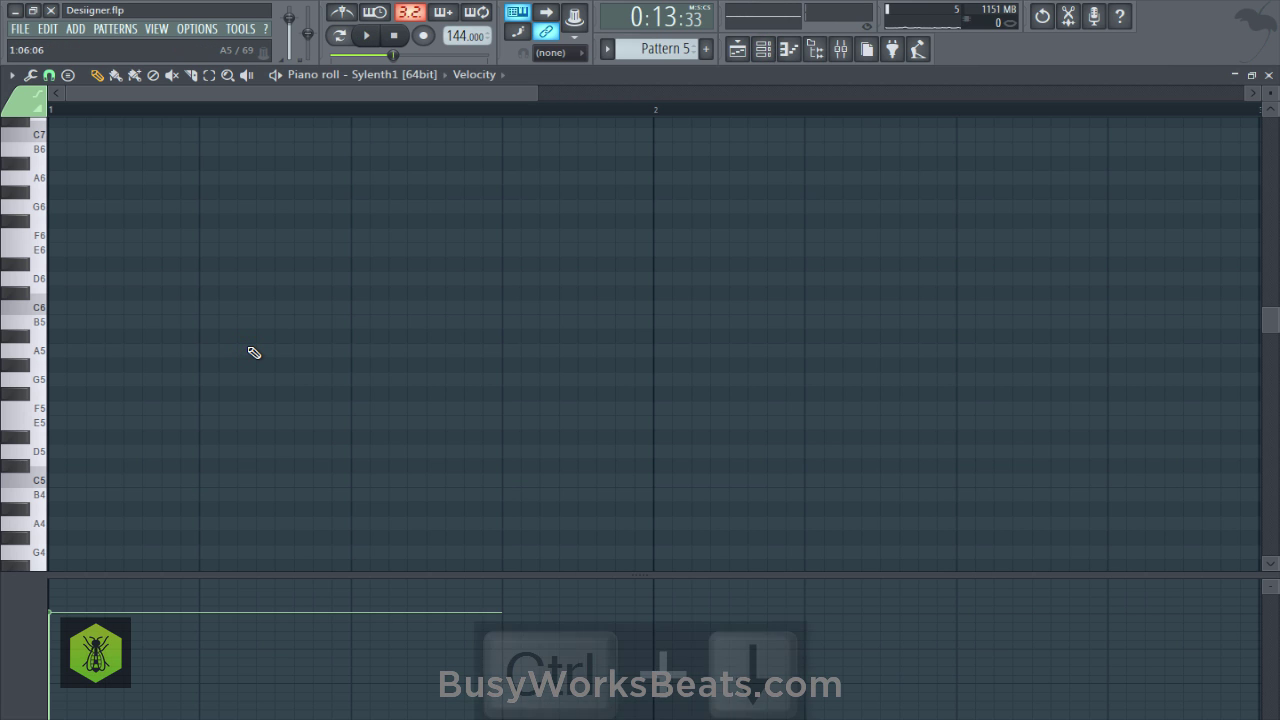
Audition the lowered note and set Sylenth1's Mod Env 1 amount for Pitch A to 6.38.
{"action": "key", "text": "space"}
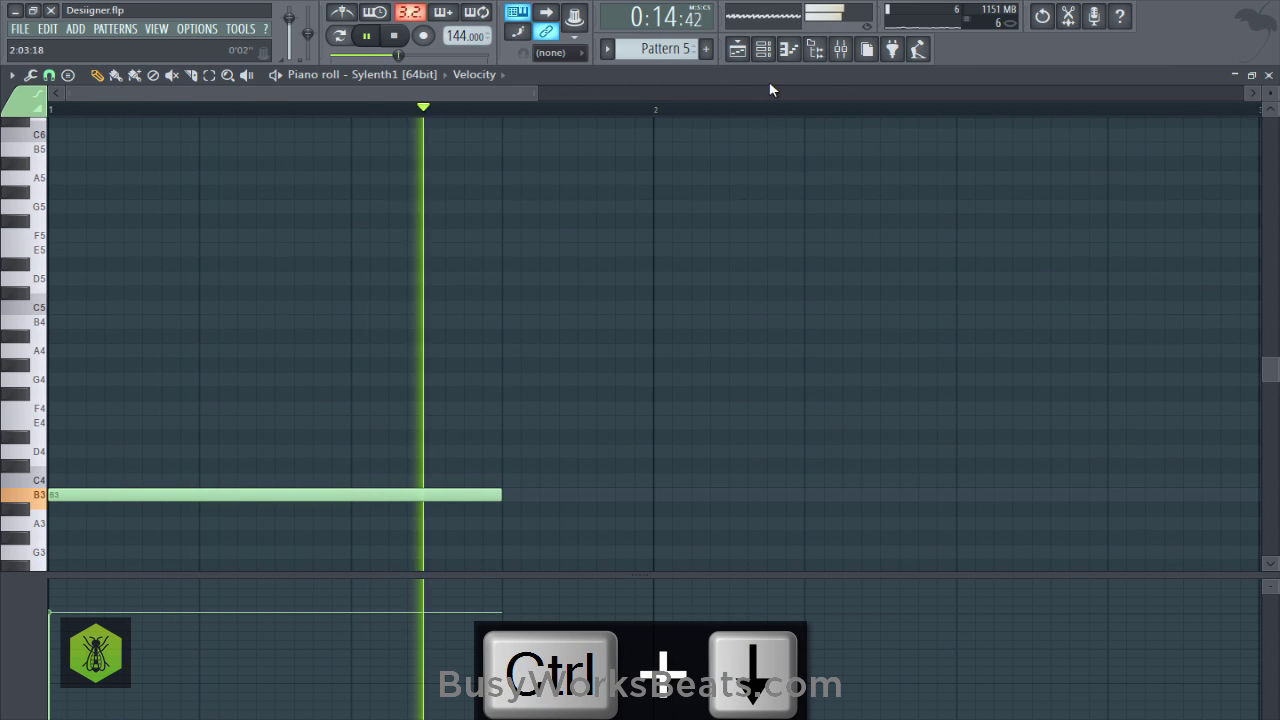
{"action": "key", "text": "space"}
{"action": "left_click", "coordinate": [1264, 78]}
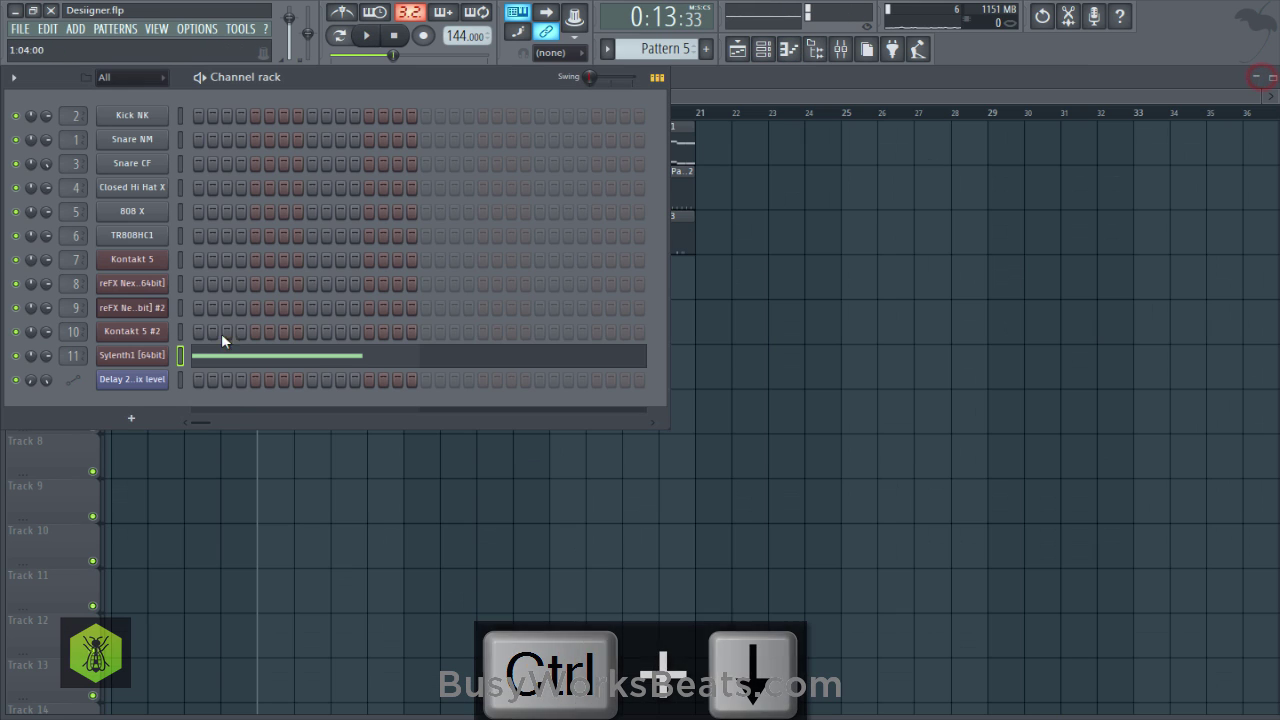
{"action": "left_click", "coordinate": [132, 355]}
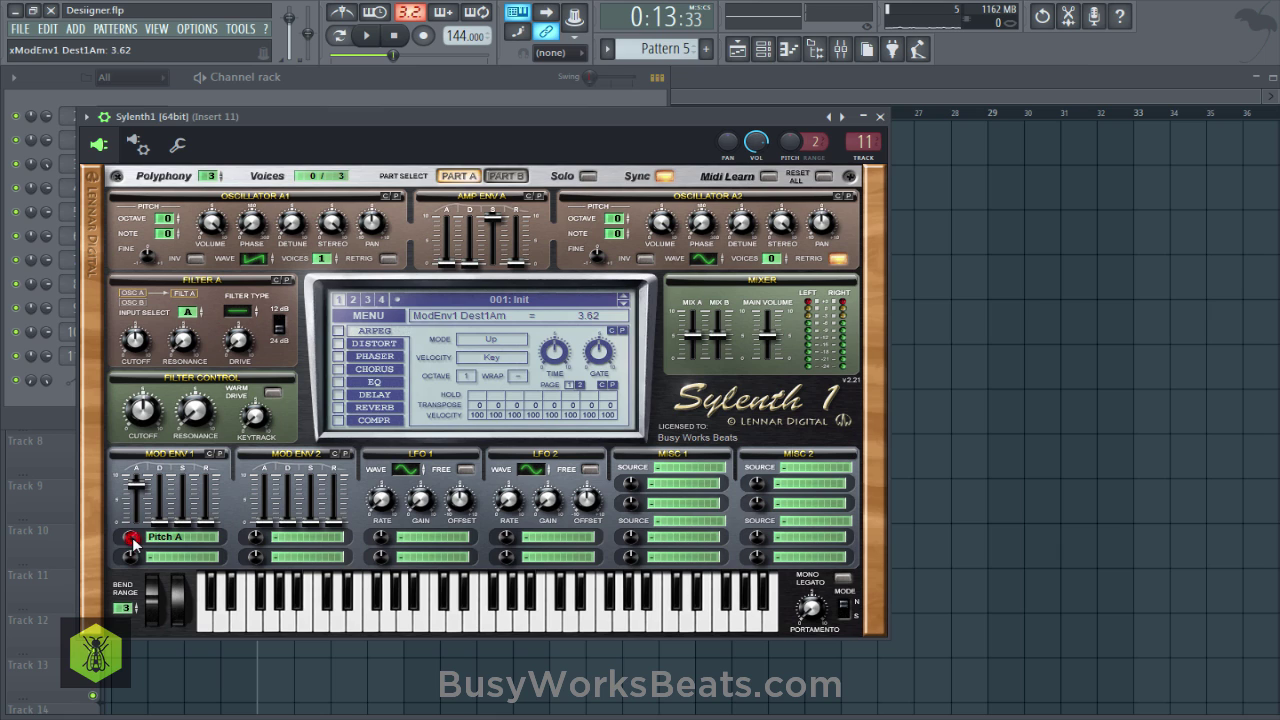
{"action": "key", "text": "space"}
{"action": "left_click_drag", "start_coordinate": [130, 538], "coordinate": [135, 535]}
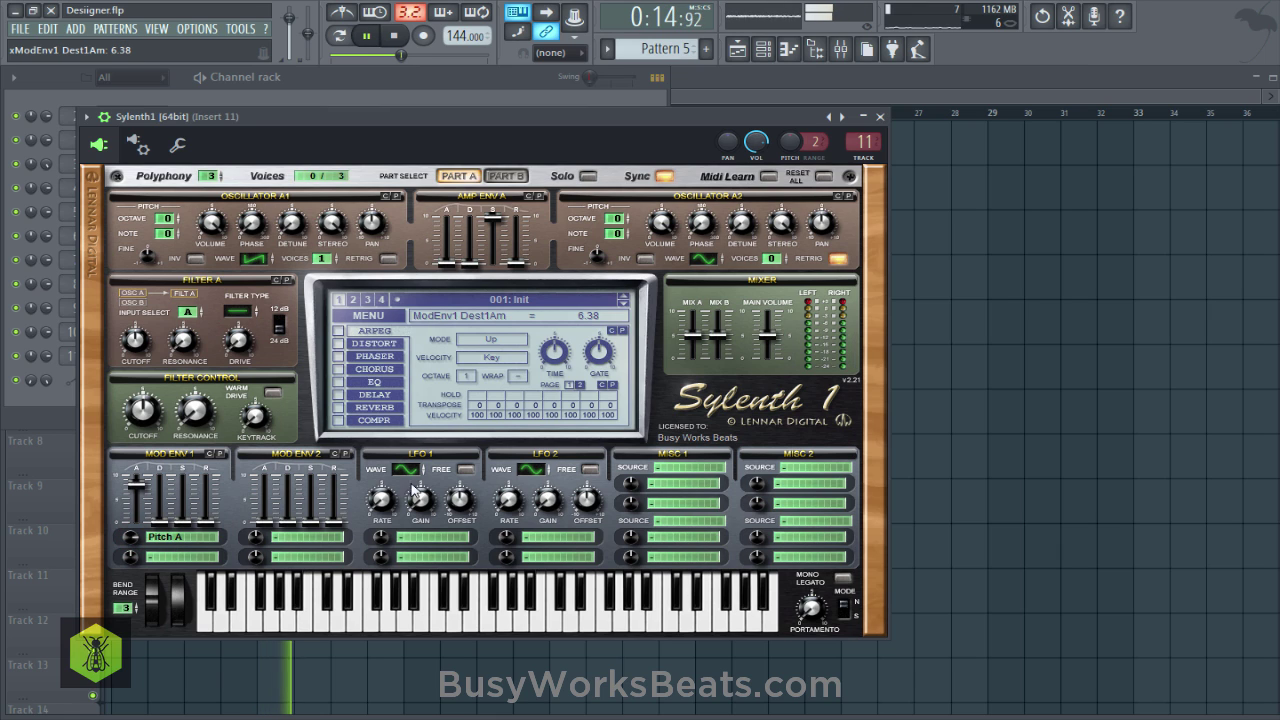
{"action": "key", "text": "space"}
{"action": "key", "text": "space"}
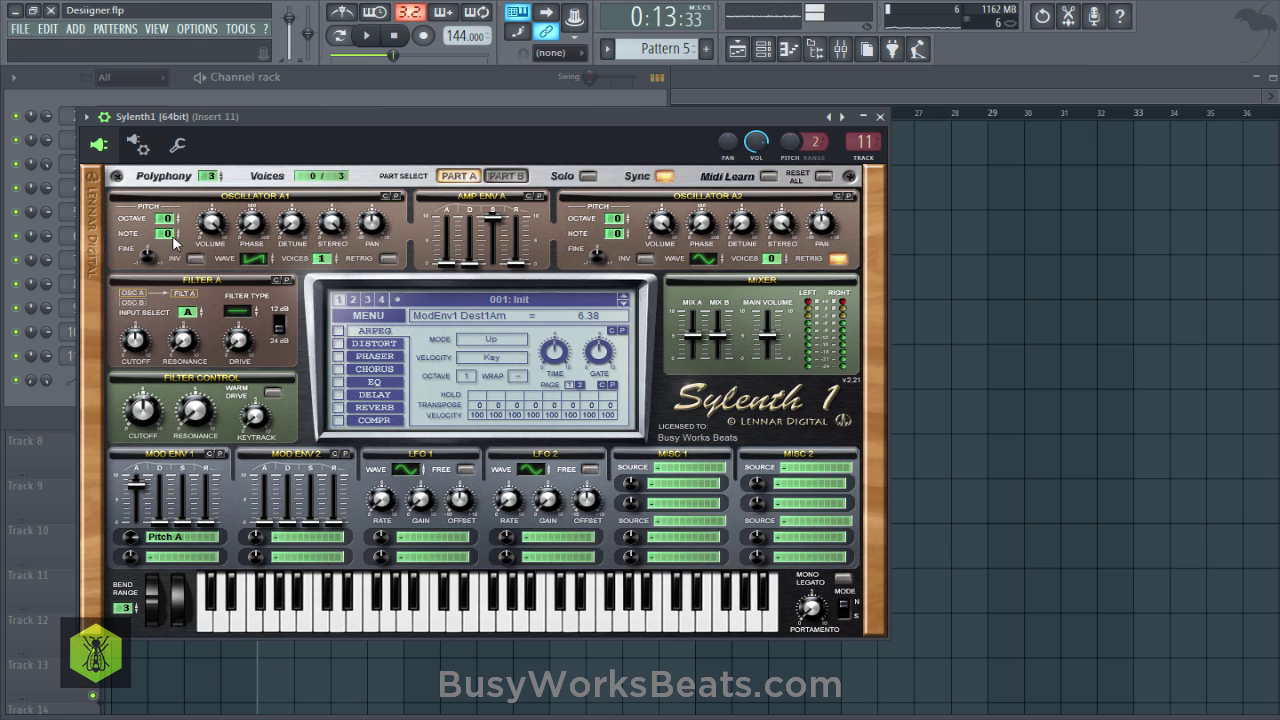
Set Sylenth1's oscillator A1 octave to -1 and the Mod Env 1 Pitch A amount to 9.33, auditioning the result.
{"action": "left_click_drag", "start_coordinate": [169, 231], "coordinate": [174, 238]}
{"action": "key", "text": "space"}
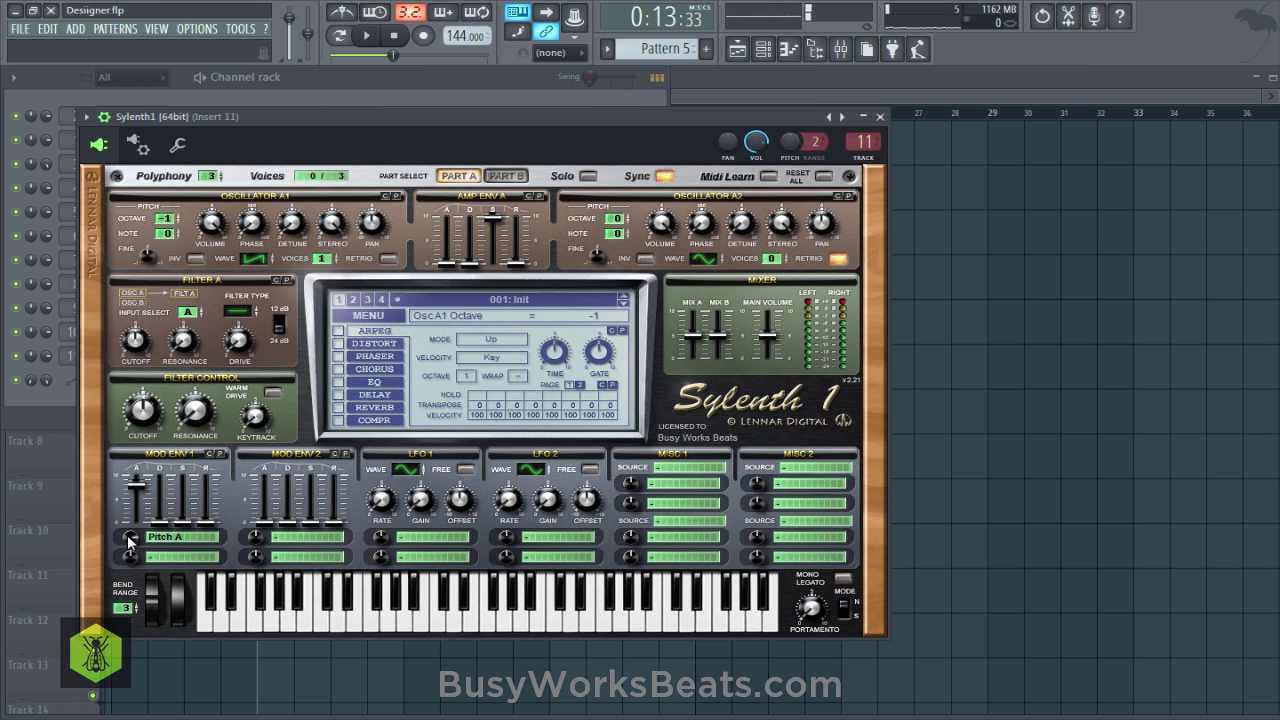
{"action": "left_click_drag", "start_coordinate": [128, 540], "coordinate": [128, 535]}
{"action": "key", "text": "space"}
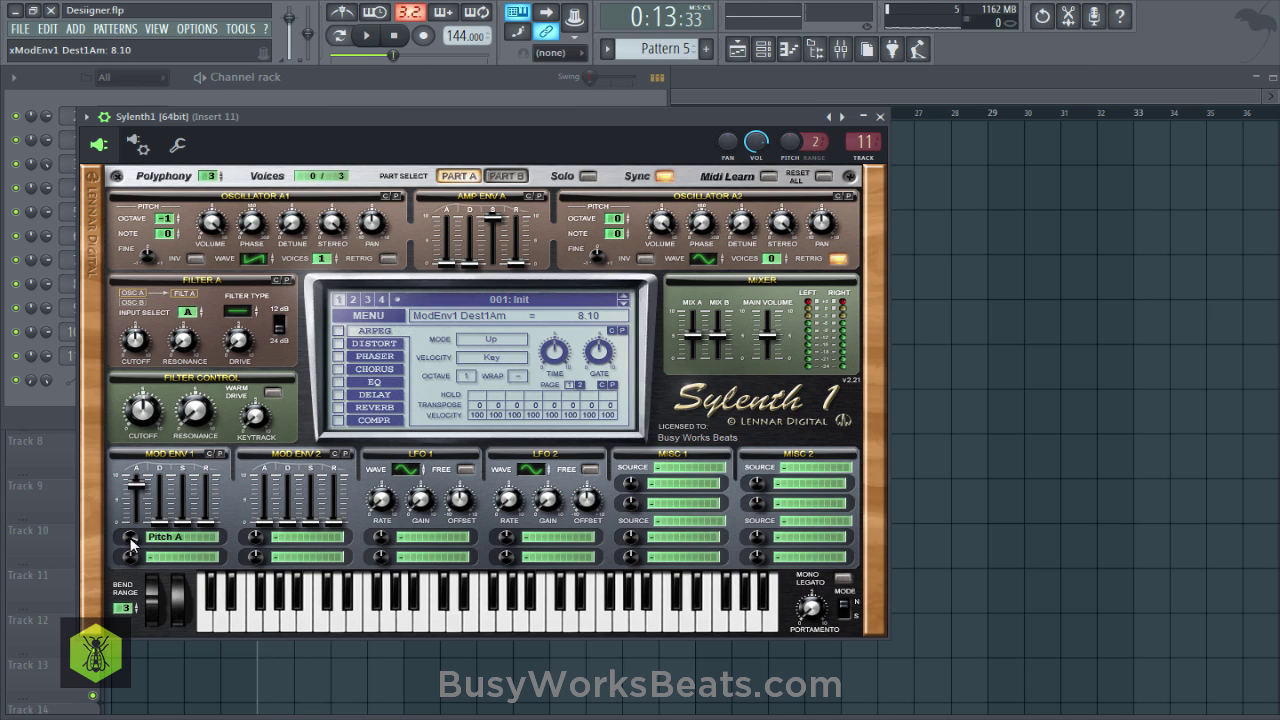
{"action": "key", "text": "space"}
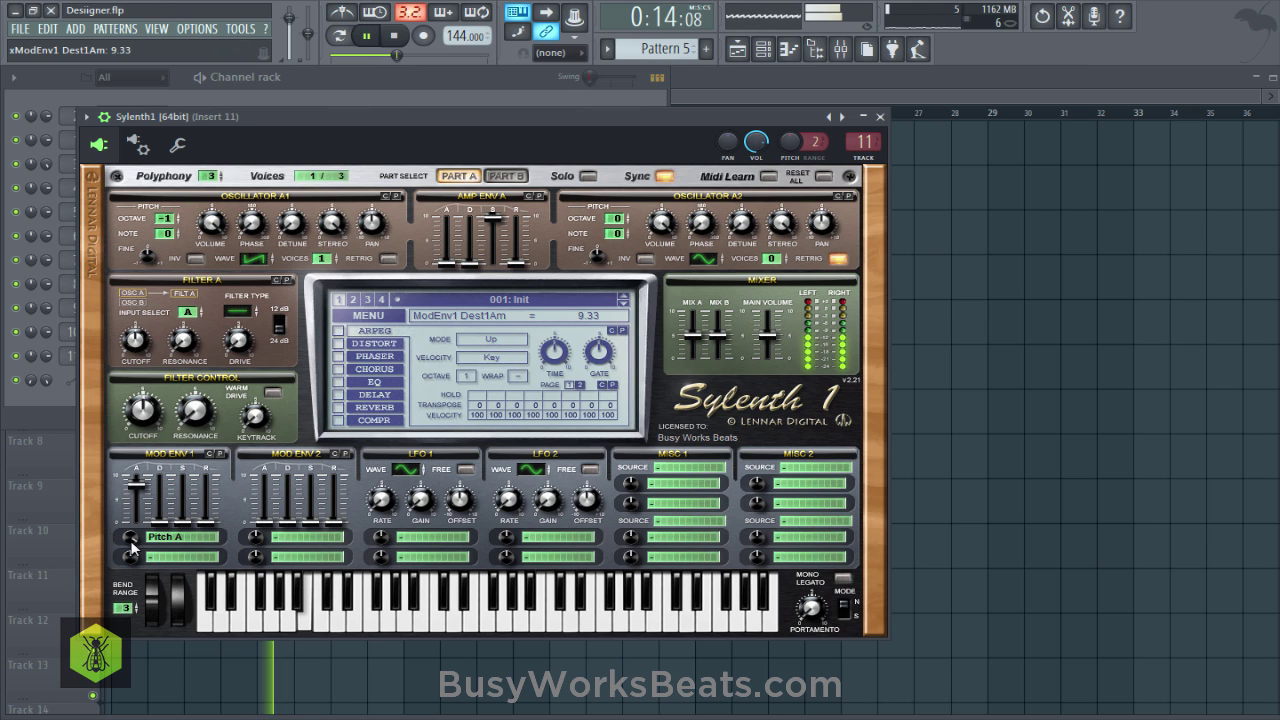
{"action": "left_click", "coordinate": [897, 391]}
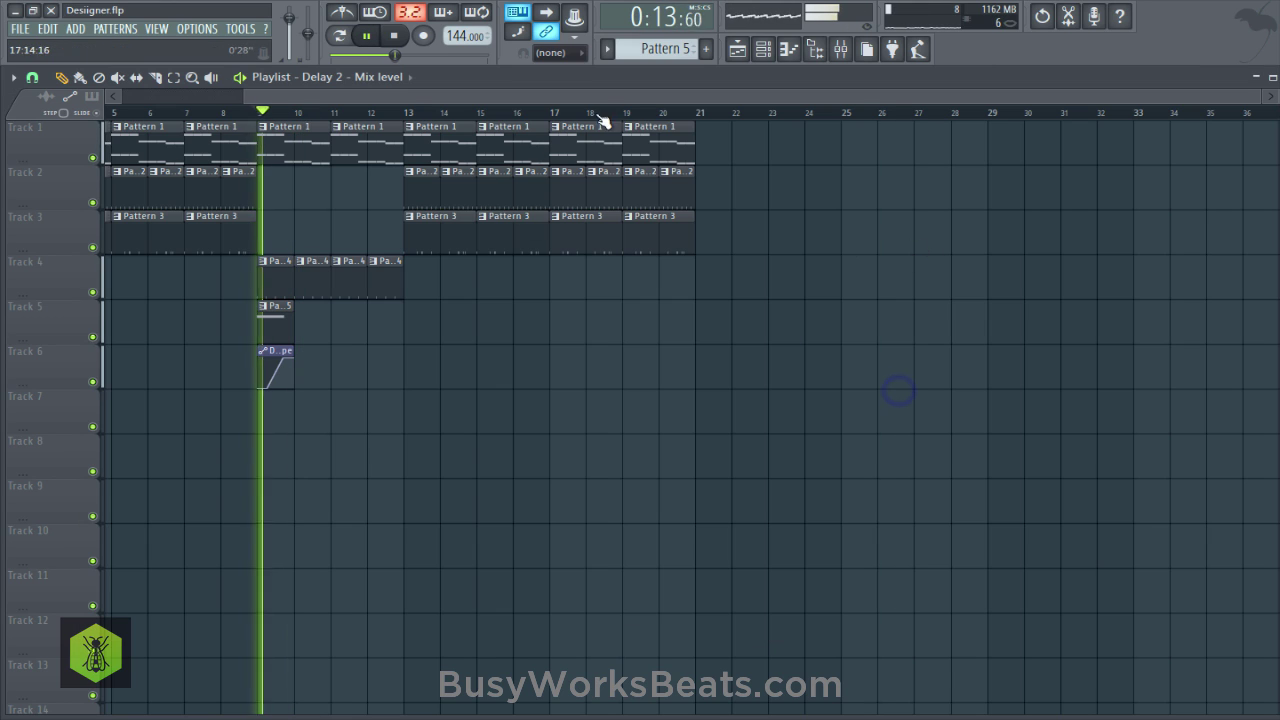
Lengthen the Sylenth1 B3 note in Pattern 5 to 0:13:00, audition it and return to the playlist.
{"action": "left_click", "coordinate": [765, 52]}
{"action": "left_click", "coordinate": [362, 358]}
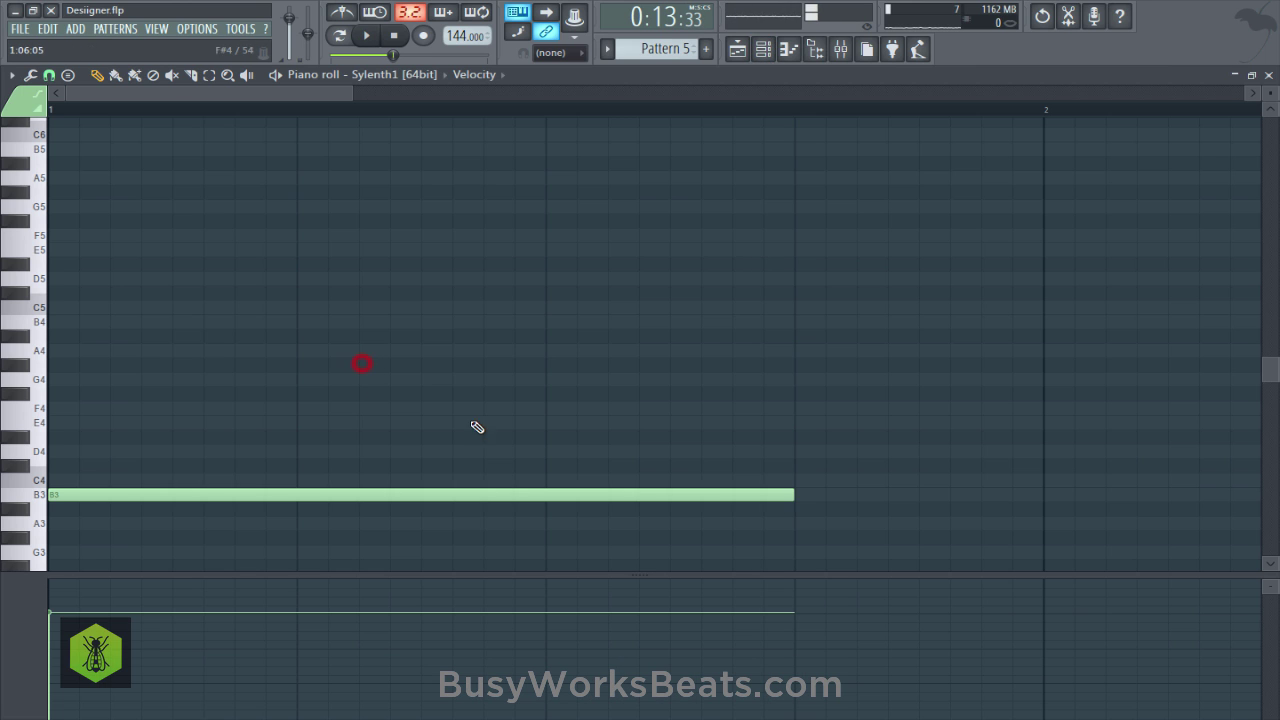
{"action": "left_click_drag", "start_coordinate": [796, 495], "coordinate": [920, 503]}
{"action": "right_click", "coordinate": [826, 499]}
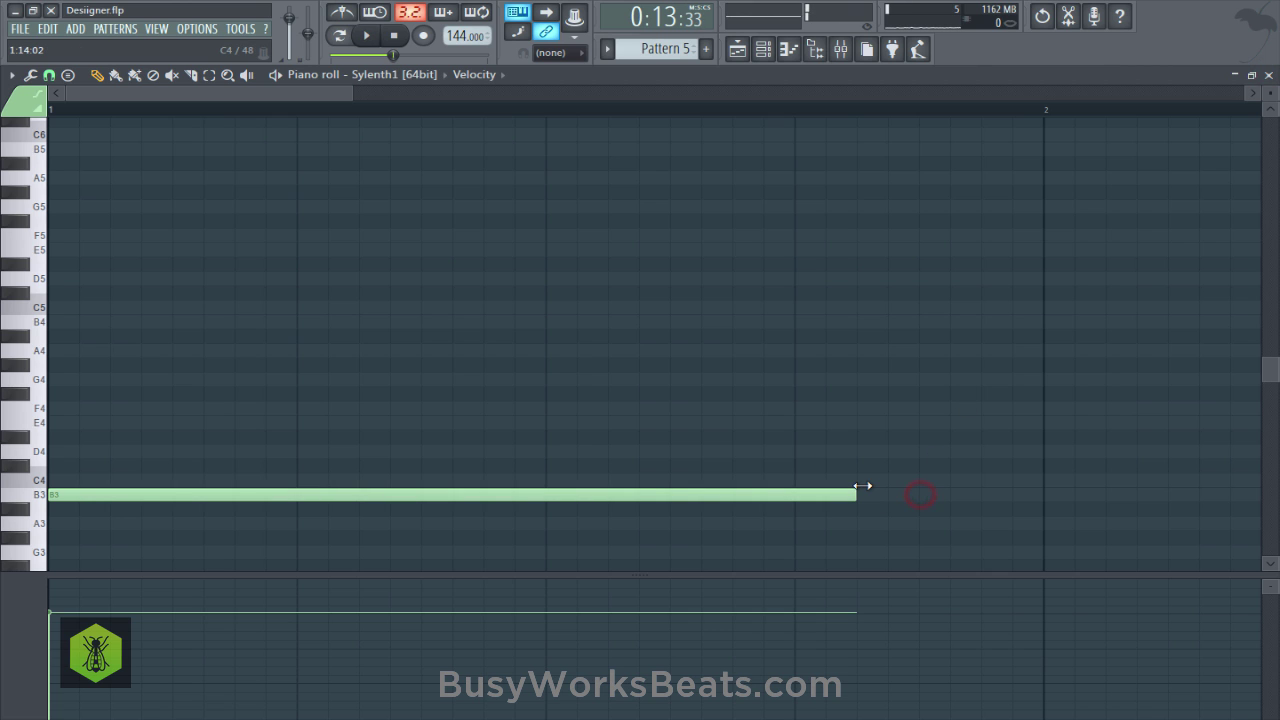
{"action": "key", "text": "space"}
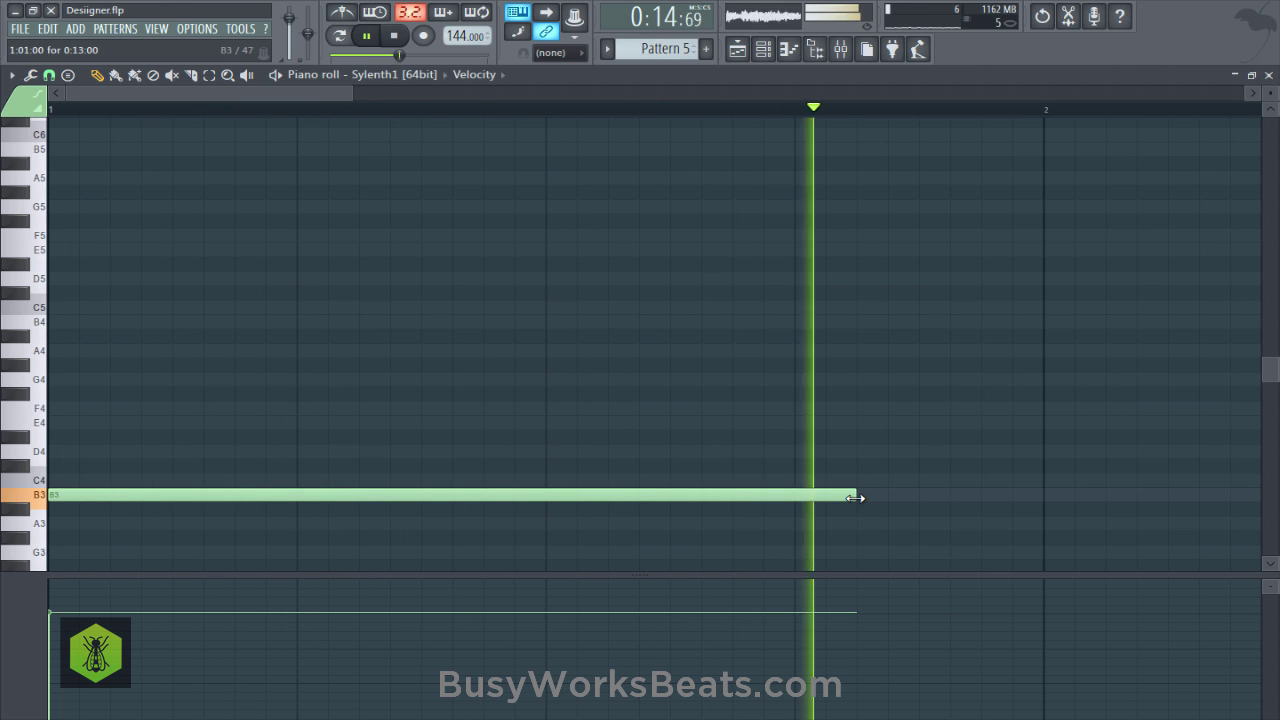
{"action": "left_click", "coordinate": [1270, 76]}
{"action": "right_click", "coordinate": [1026, 408]}
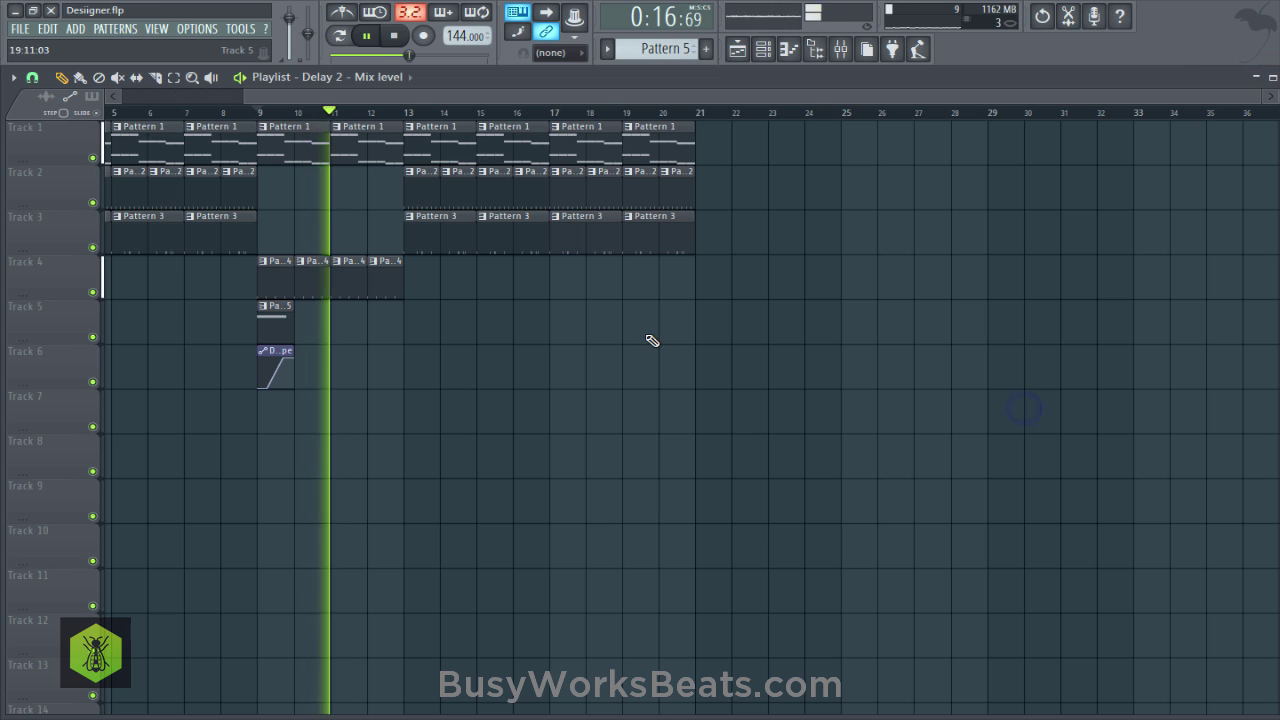
Save the project and check the mixer levels while the whole arrangement plays.
{"action": "key", "text": "ctrl+s"}
{"action": "left_click_drag", "start_coordinate": [246, 98], "coordinate": [122, 98]}
{"action": "left_click", "coordinate": [841, 49]}
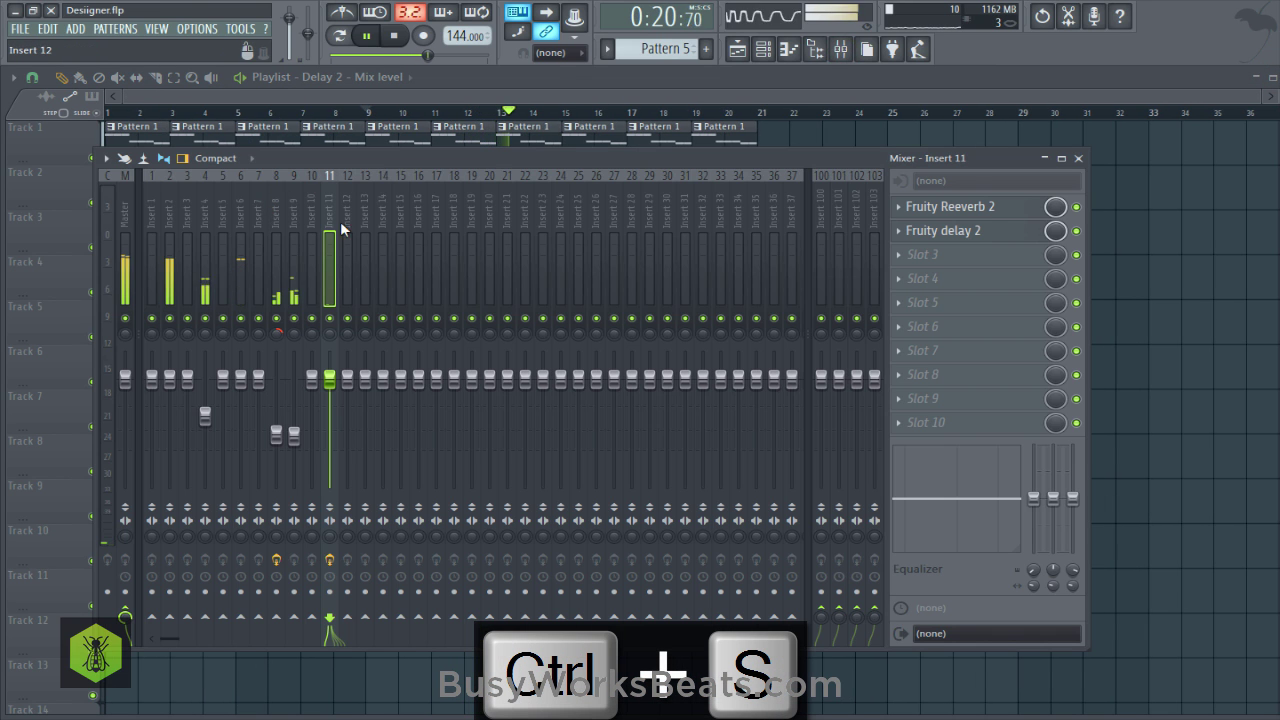
{"action": "right_click", "coordinate": [1171, 260]}
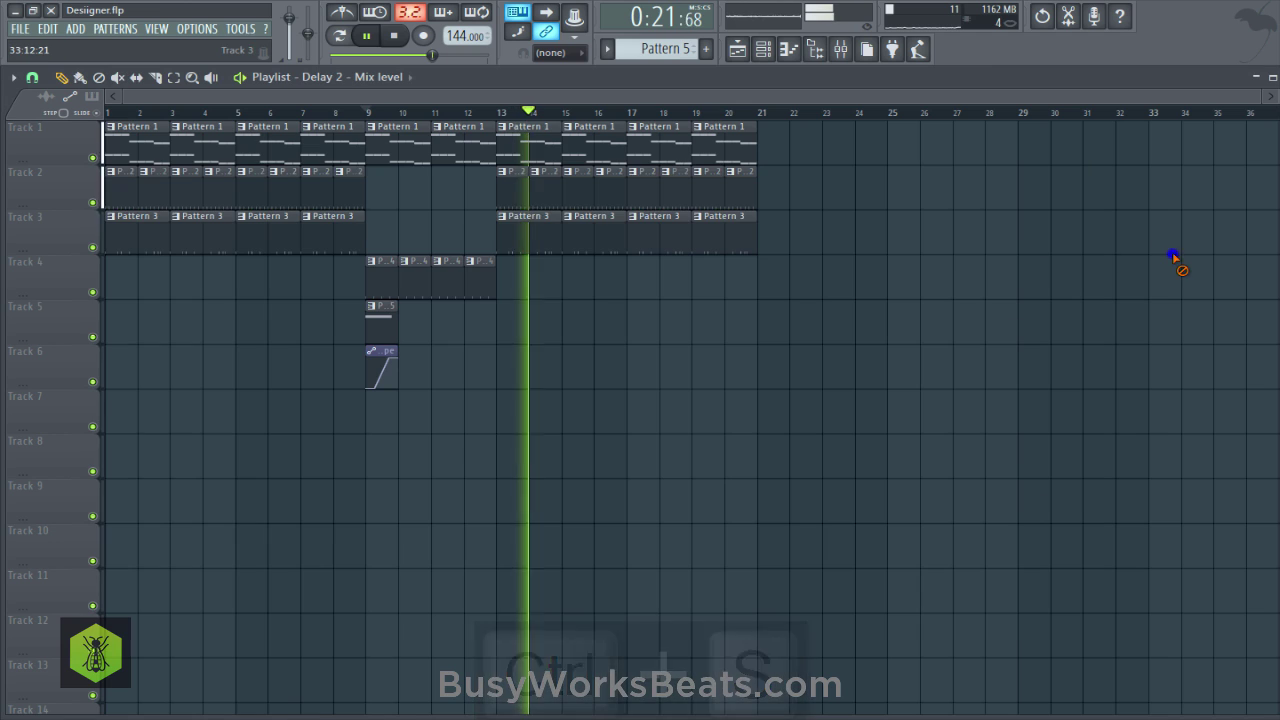
Stop playback, switch to the empty Pattern 6 and open the piano roll of the first Kontakt 5 channel.
{"action": "left_click", "coordinate": [762, 50]}
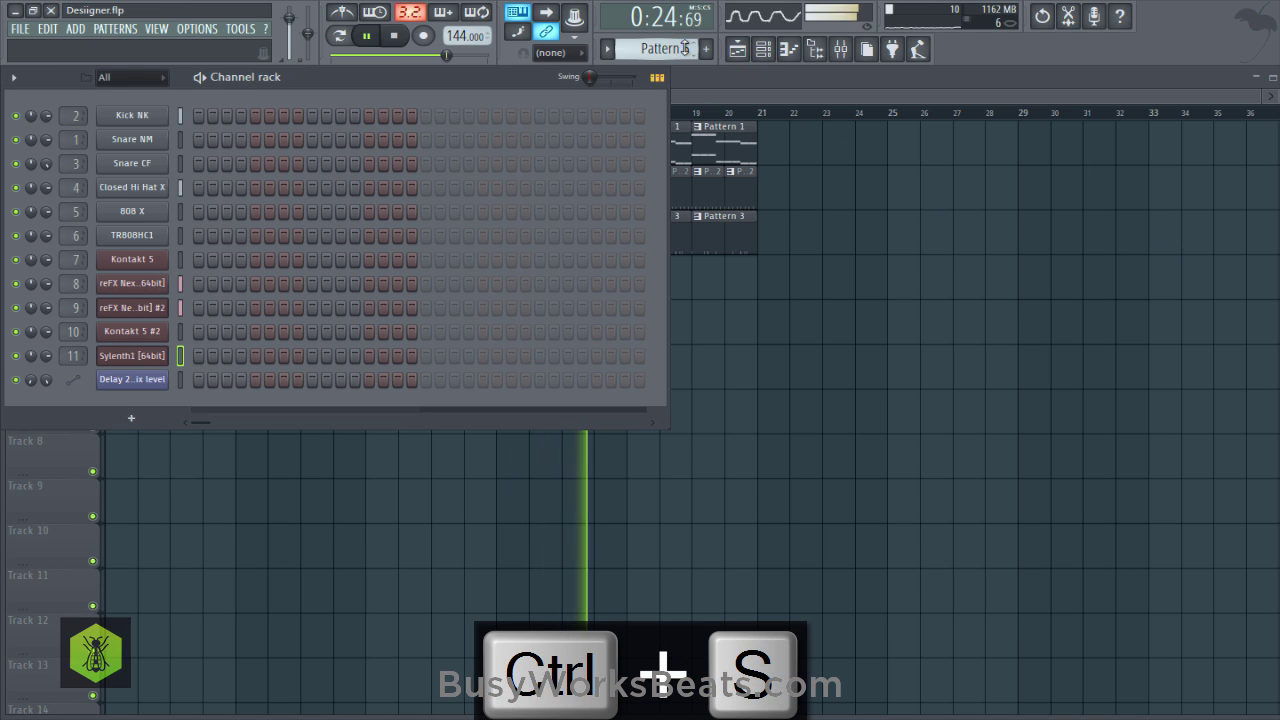
{"action": "key", "text": "space"}
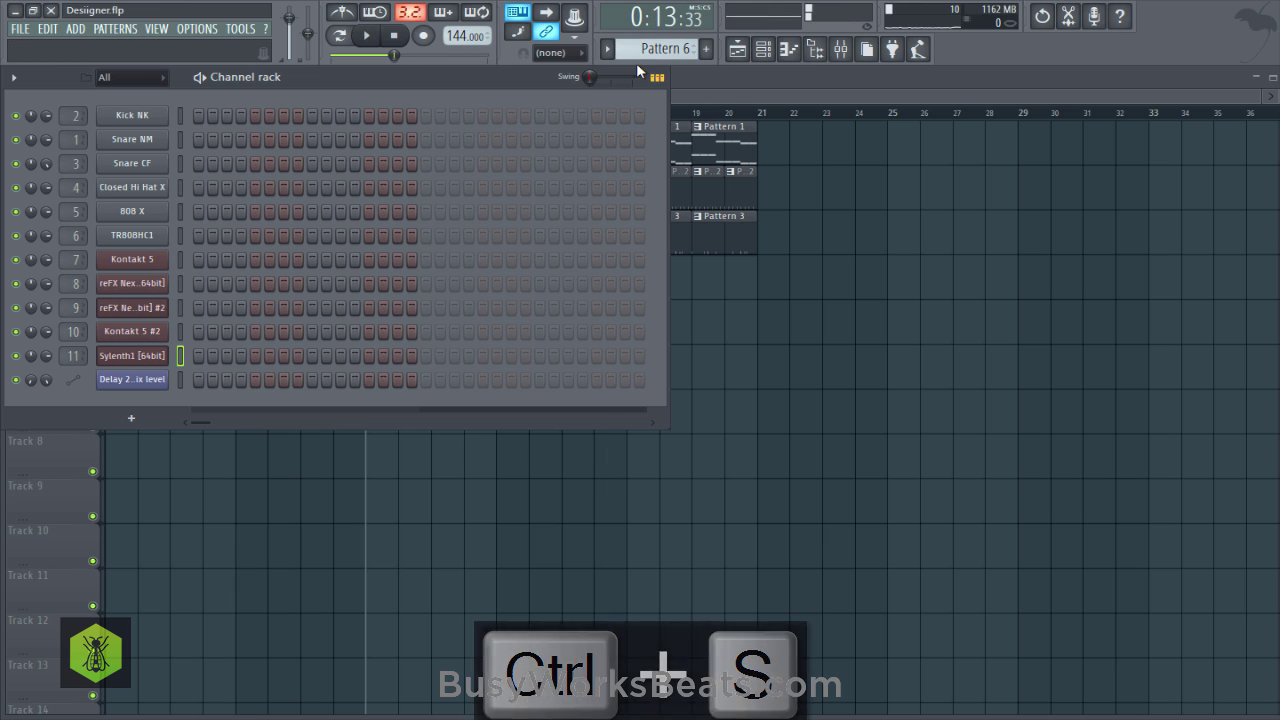
{"action": "right_click", "coordinate": [182, 262]}
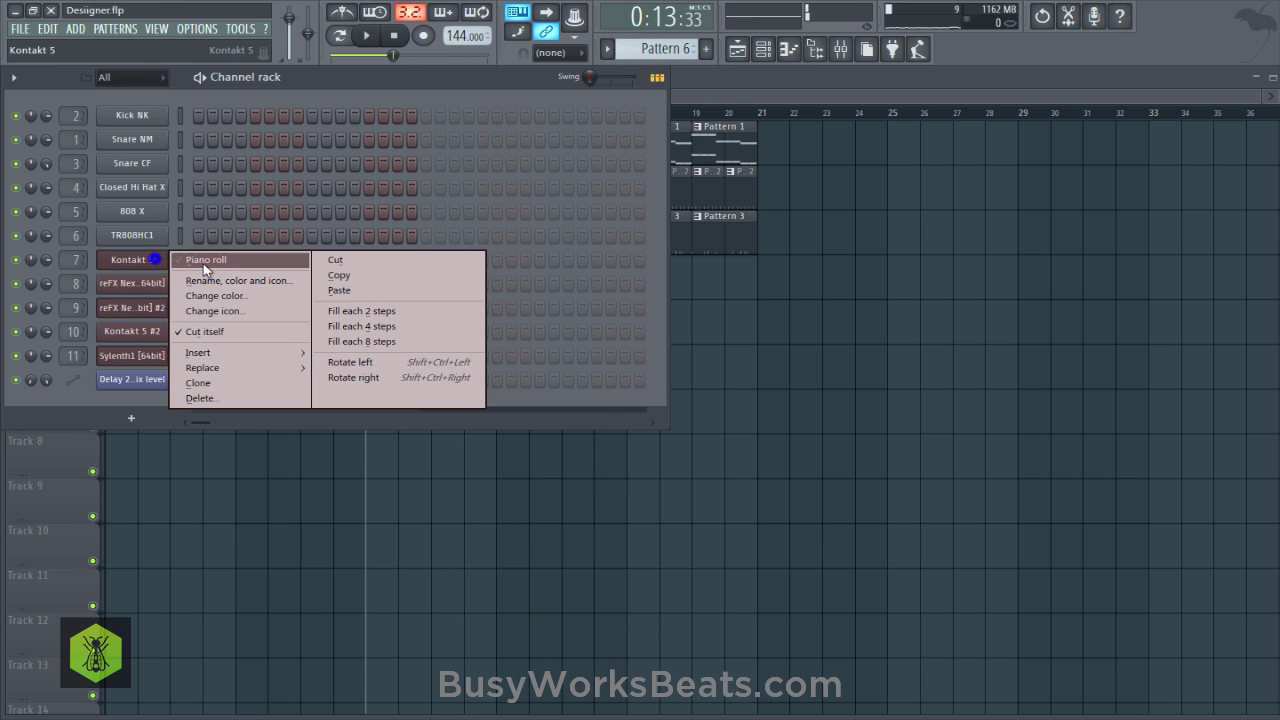
{"action": "left_click", "coordinate": [205, 256]}
Draw a B3 note 0:13:00 long at the start of Pattern 6, remove the extra trial notes and return to the playlist.
{"action": "left_click", "coordinate": [43, 437]}
{"action": "left_click", "coordinate": [45, 466]}
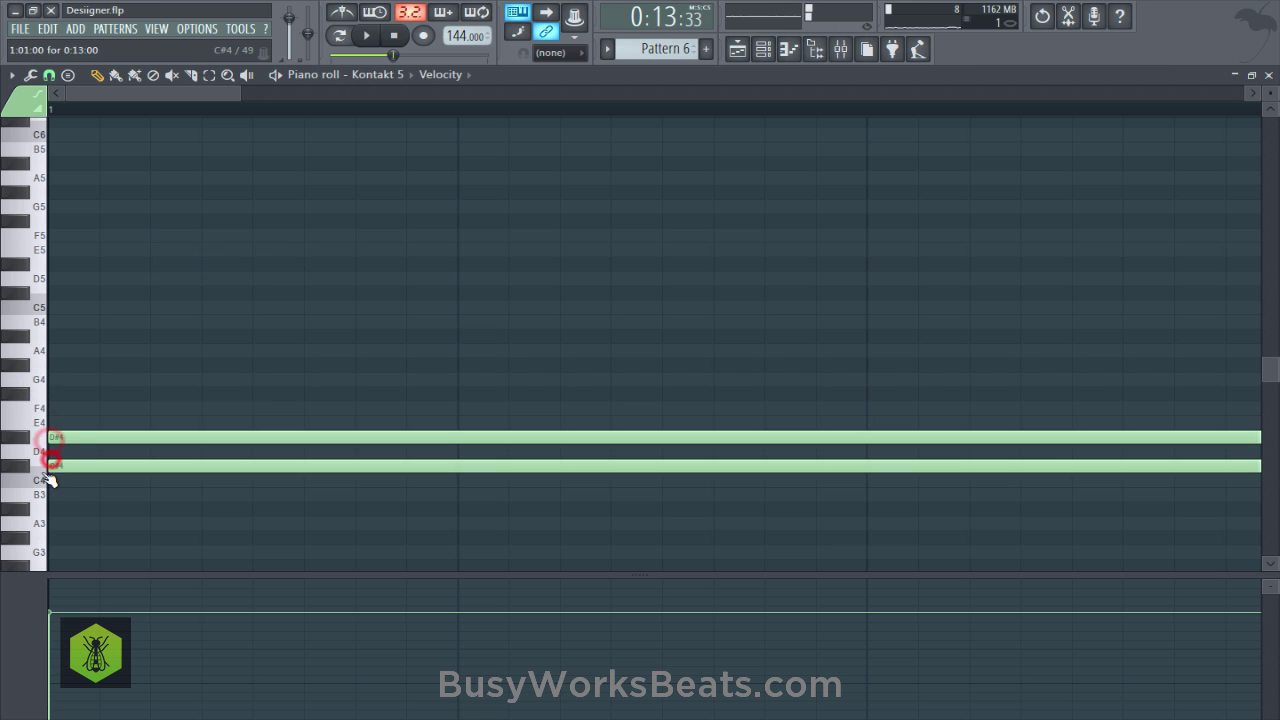
{"action": "left_click", "coordinate": [47, 480]}
{"action": "left_click", "coordinate": [45, 494]}
{"action": "right_click", "coordinate": [83, 483]}
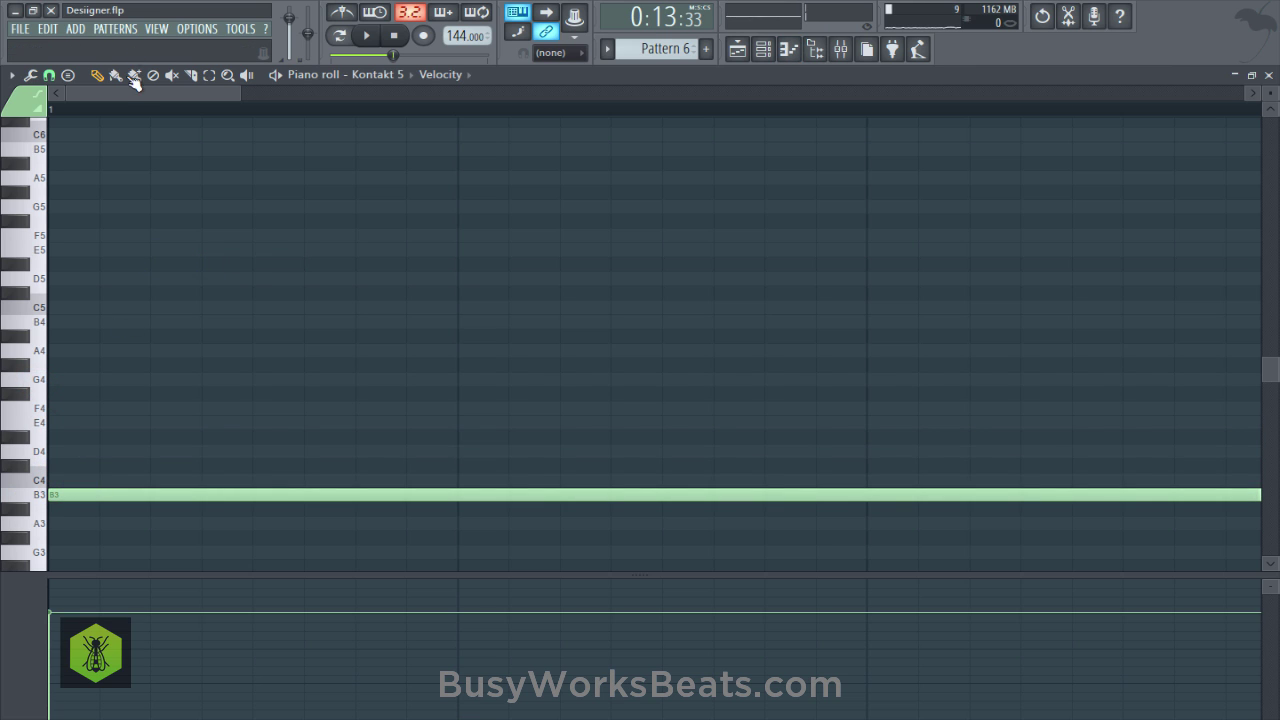
{"action": "scroll", "coordinate": [124, 107], "scroll_direction": "down", "scroll_amount": 5}
{"action": "left_click", "coordinate": [769, 50]}
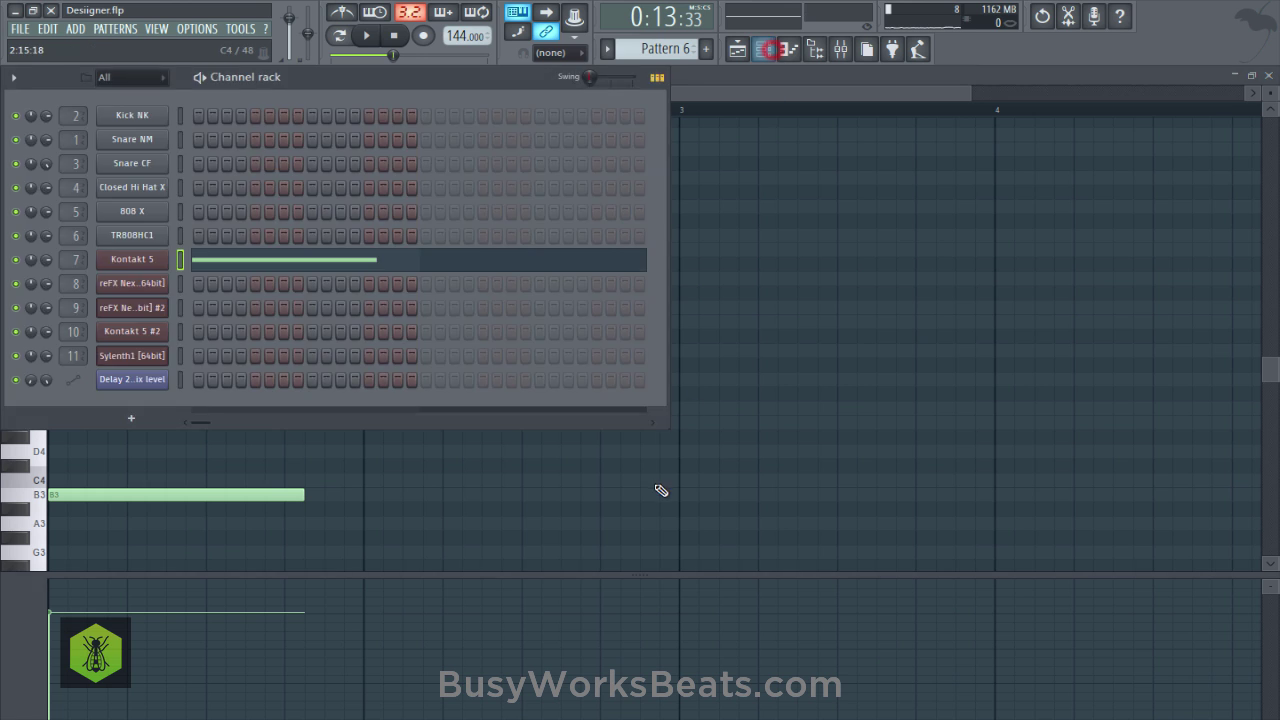
{"action": "right_click", "coordinate": [655, 485]}
{"action": "left_click", "coordinate": [1270, 76]}
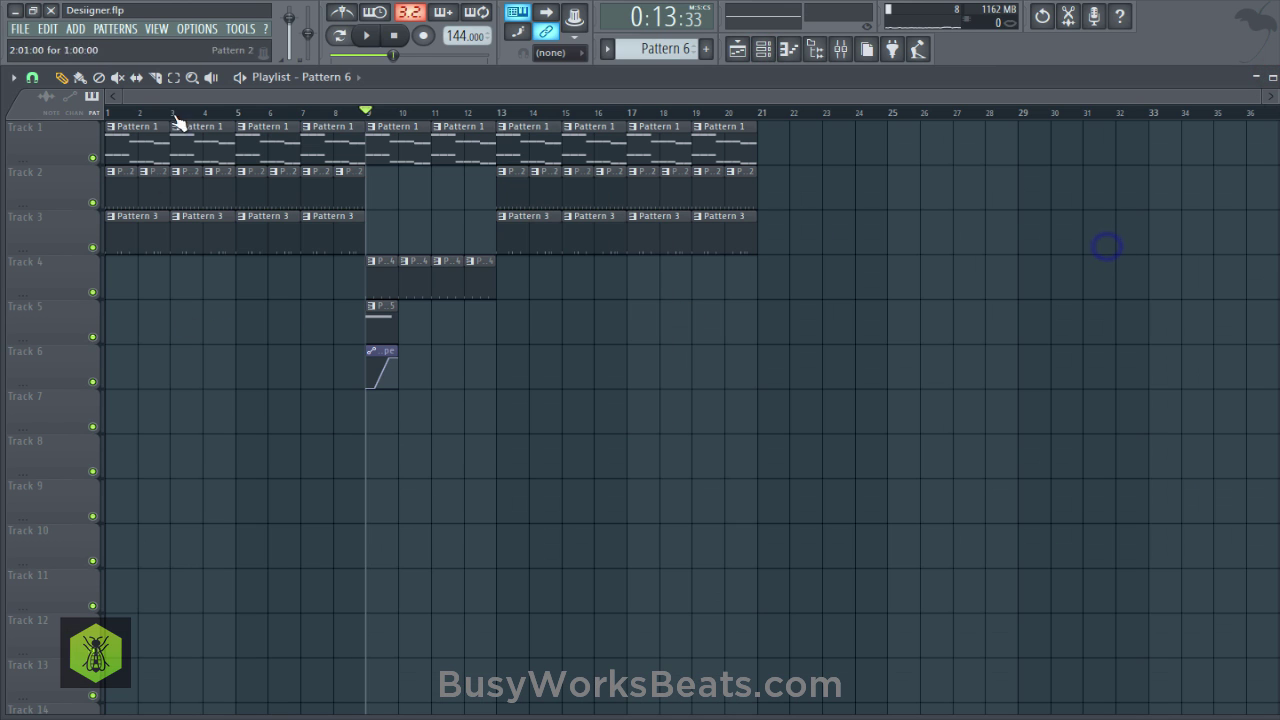
Examine the reFX Nexus melody notes of Pattern 1 in the piano roll.
{"action": "left_click", "coordinate": [111, 129]}
{"action": "left_click", "coordinate": [152, 185]}
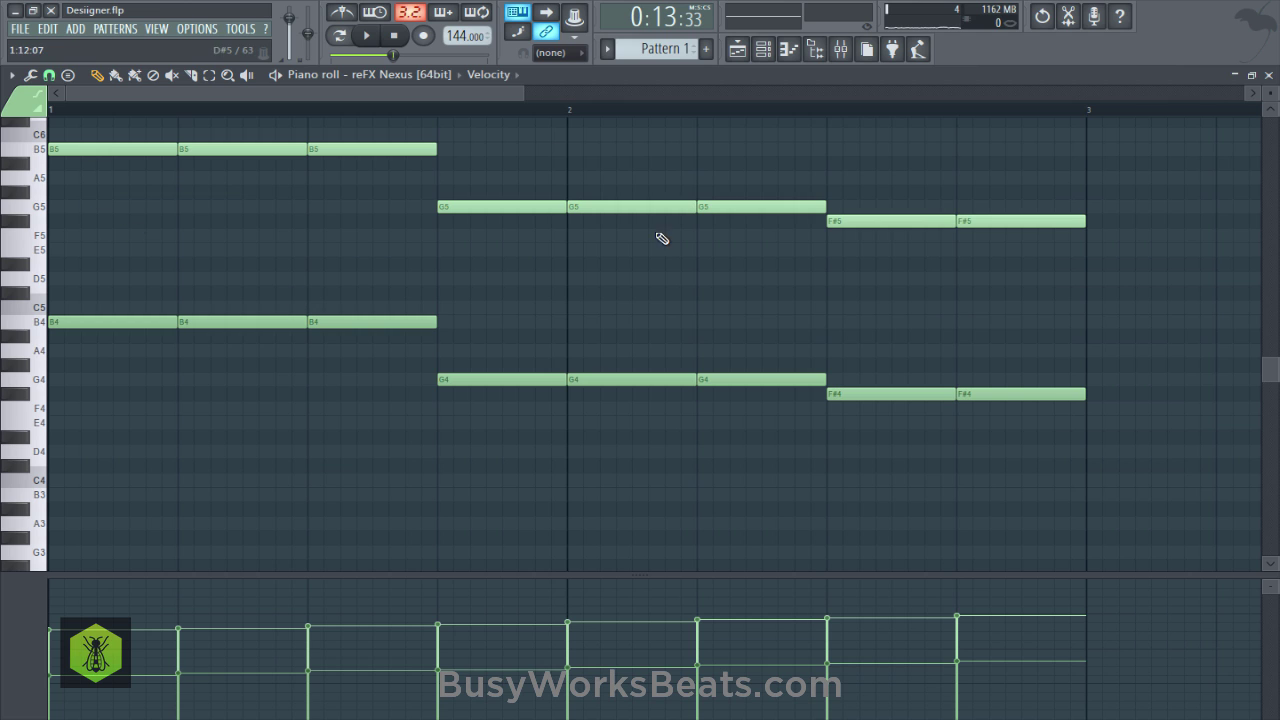
{"action": "left_click", "coordinate": [1270, 76]}
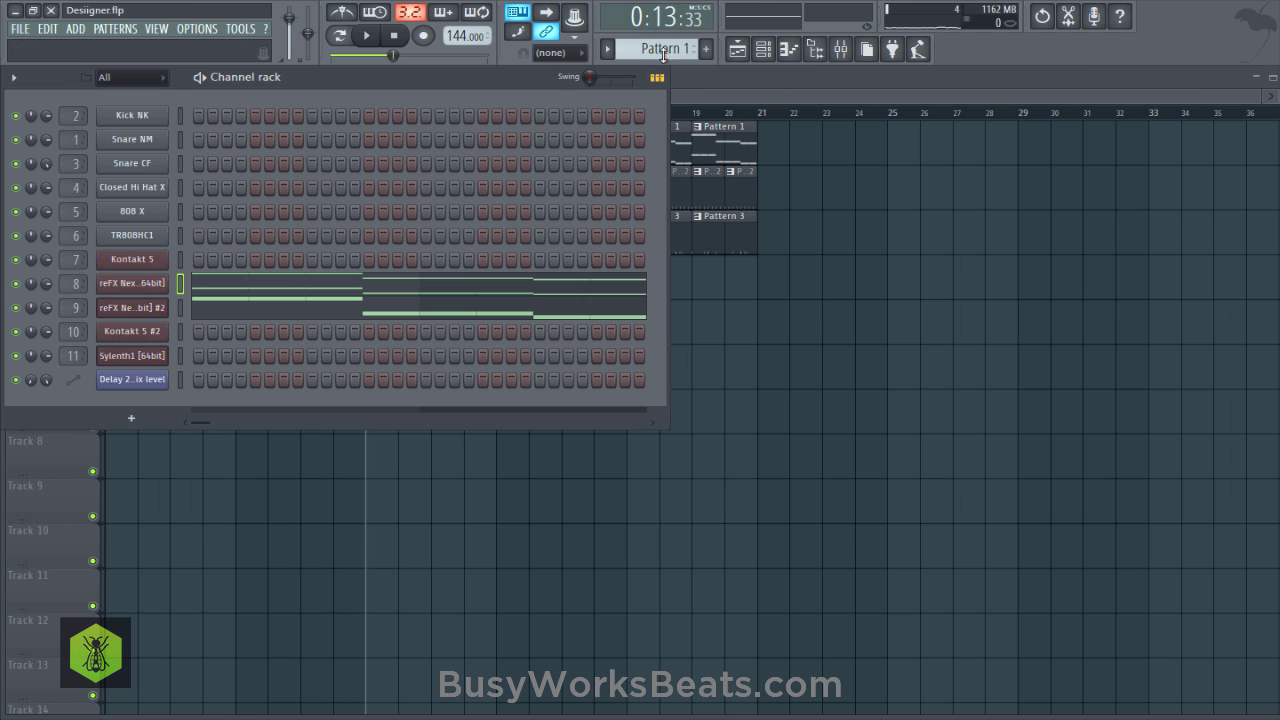
Try placing a Pattern 5 clip on Track 7 at bar 1 and play the song from the start.
{"action": "scroll", "coordinate": [663, 55], "scroll_direction": "down", "scroll_amount": 4}
{"action": "left_click", "coordinate": [798, 302]}
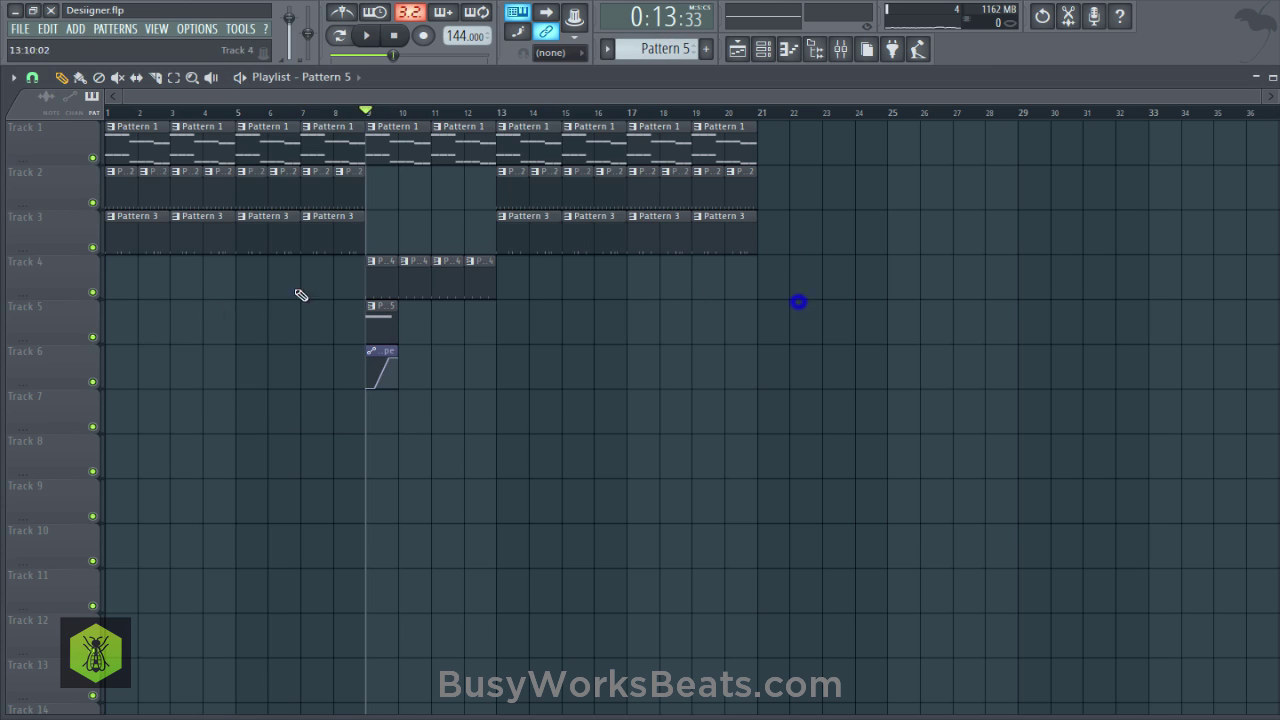
{"action": "left_click", "coordinate": [392, 43]}
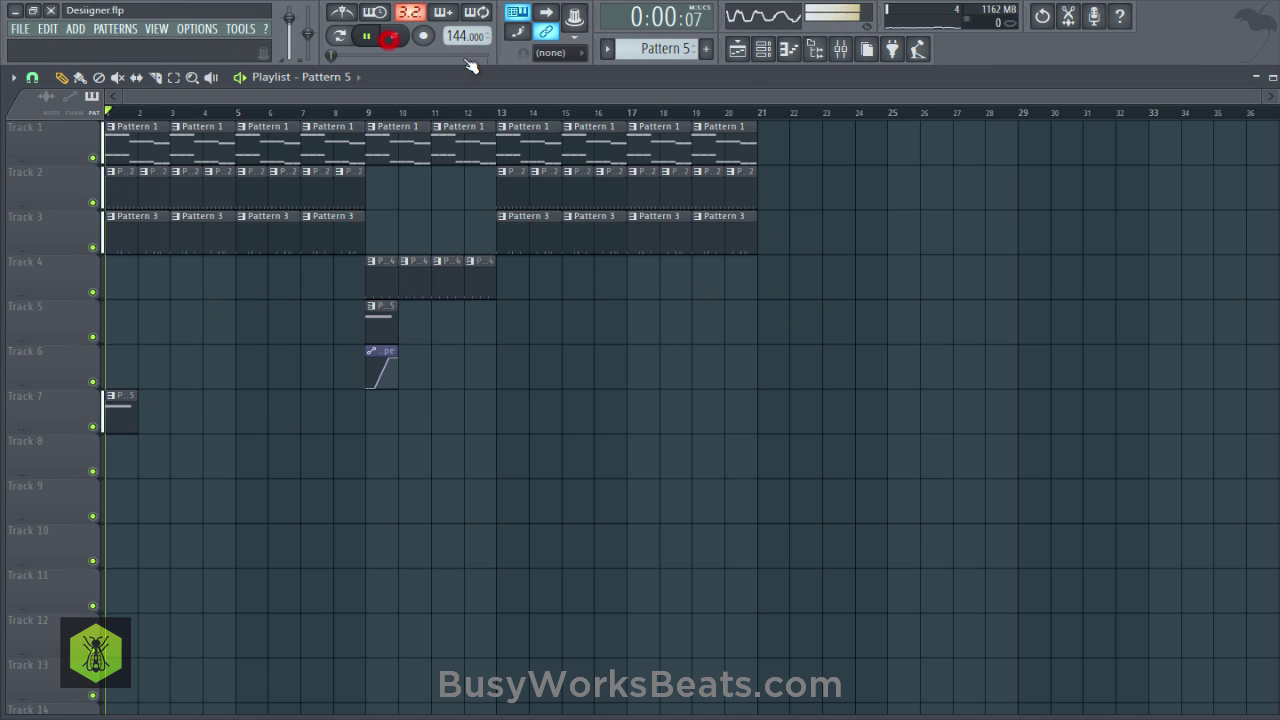
{"action": "left_click", "coordinate": [764, 49]}
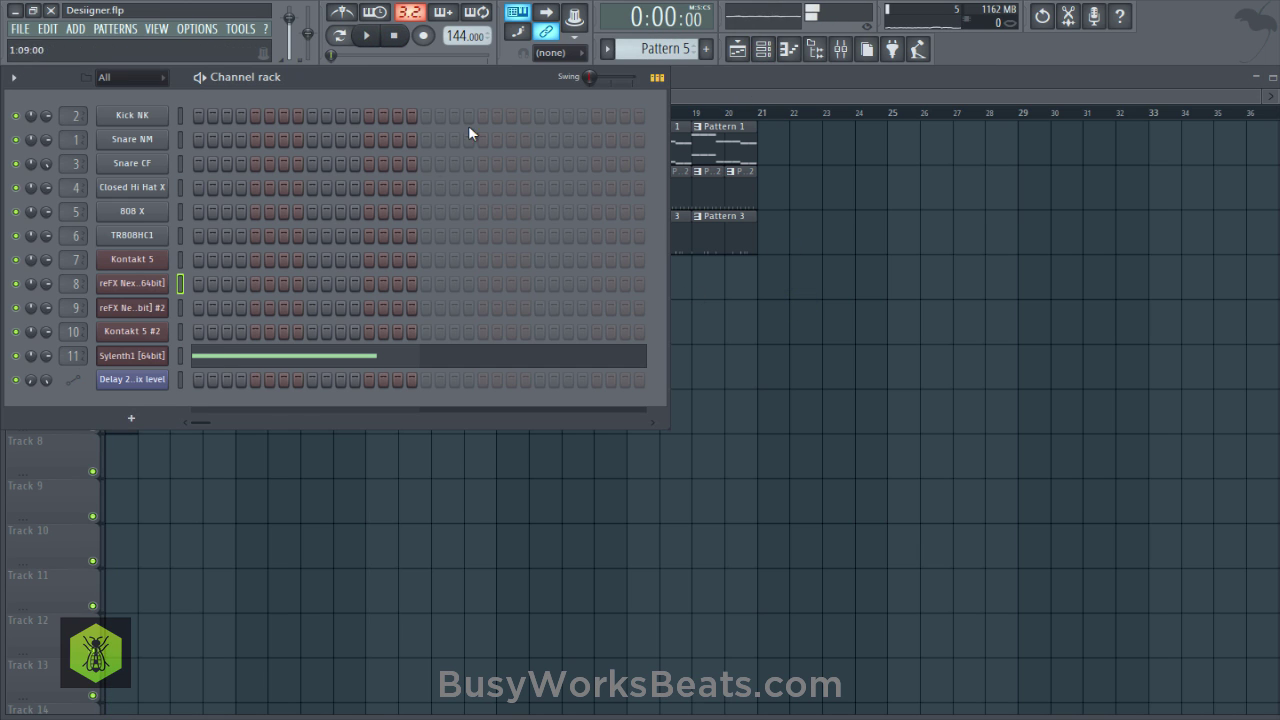
{"action": "left_click", "coordinate": [752, 260]}
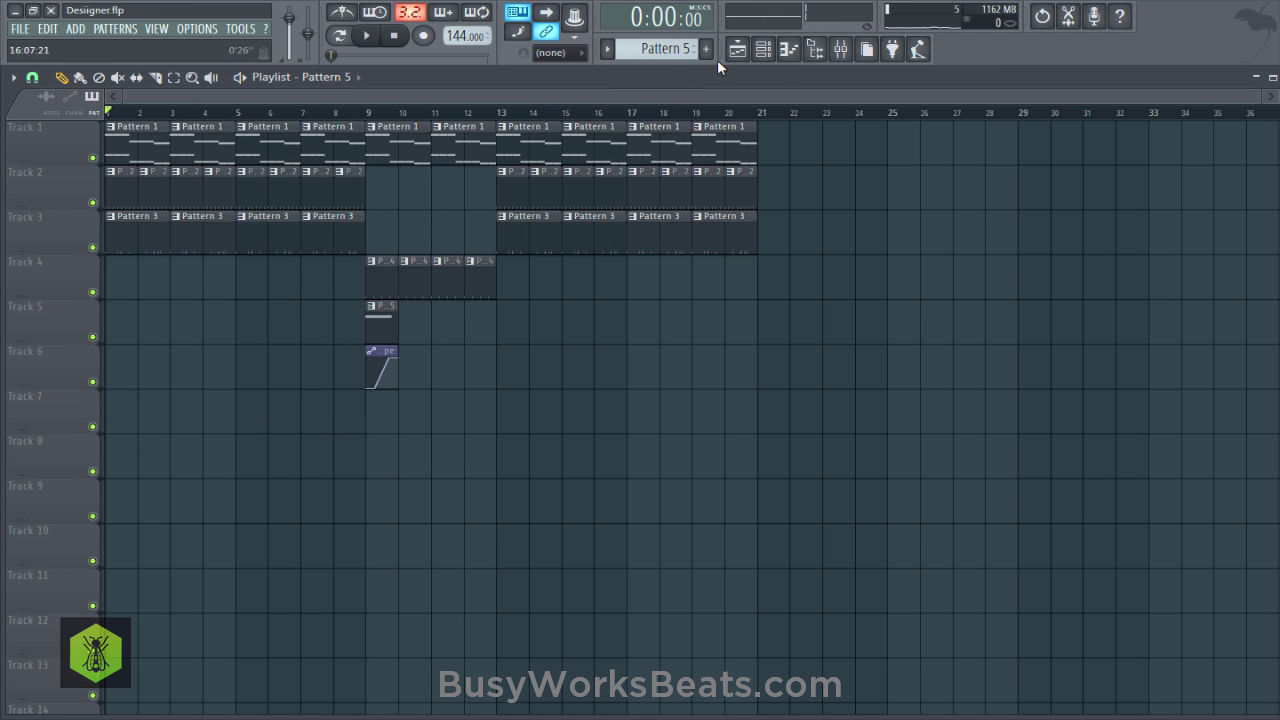
Select Pattern 6, place its clip on Track 7 at bar 1 and audition it.
{"action": "left_click", "coordinate": [762, 50]}
{"action": "scroll", "coordinate": [678, 48], "scroll_direction": "down", "scroll_amount": 1}
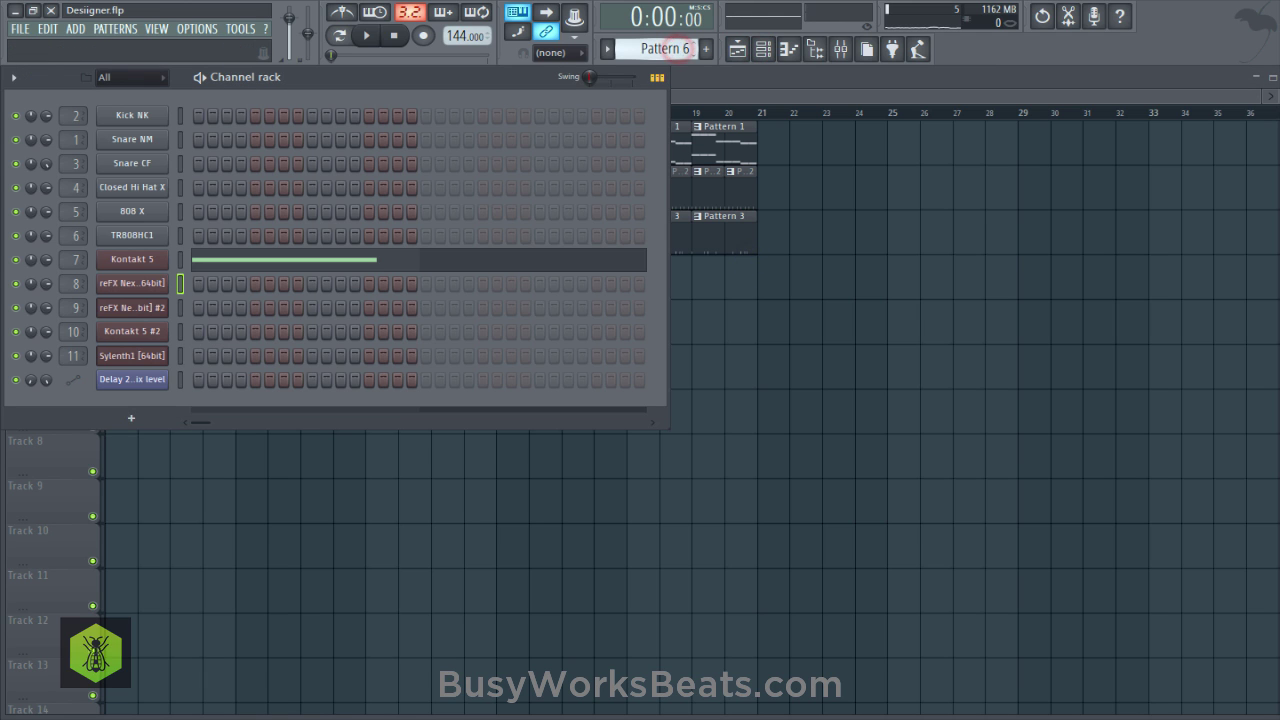
{"action": "left_click", "coordinate": [791, 398]}
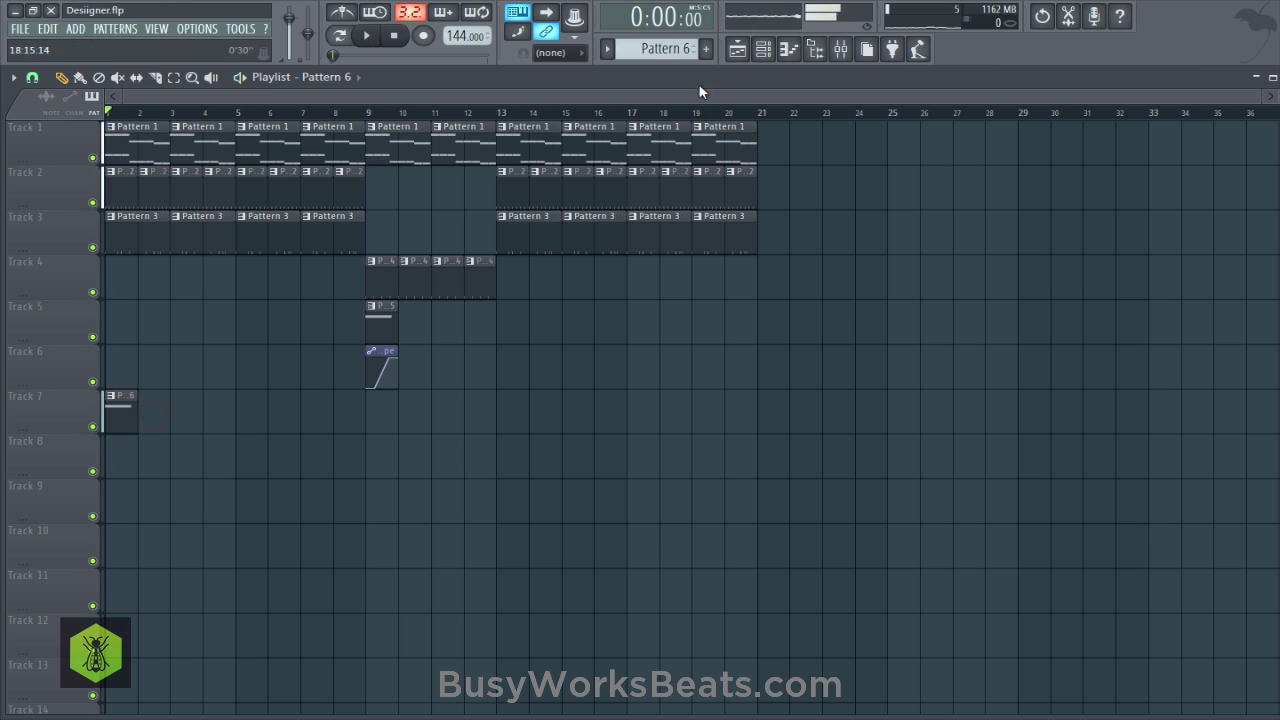
Set the Kontakt 5 channel volume to 100% and check the Session Strings Pro instrument in Kontakt.
{"action": "left_click", "coordinate": [762, 50]}
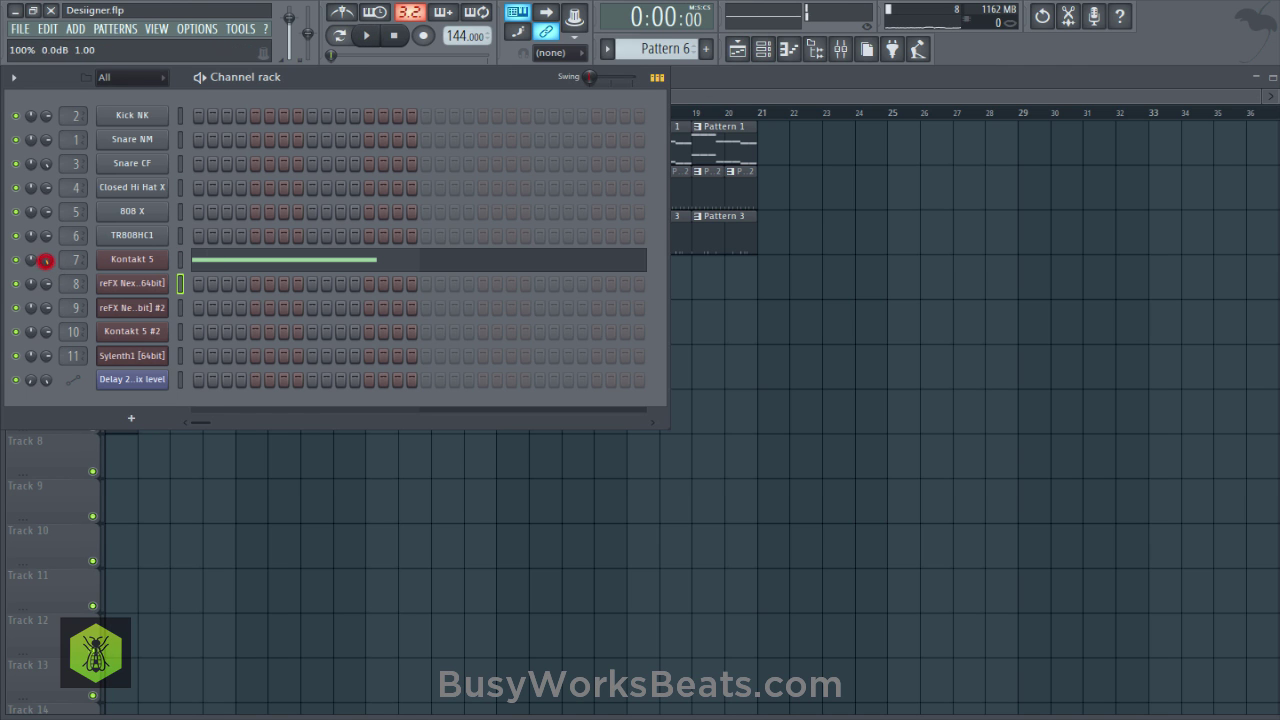
{"action": "left_click", "coordinate": [166, 259]}
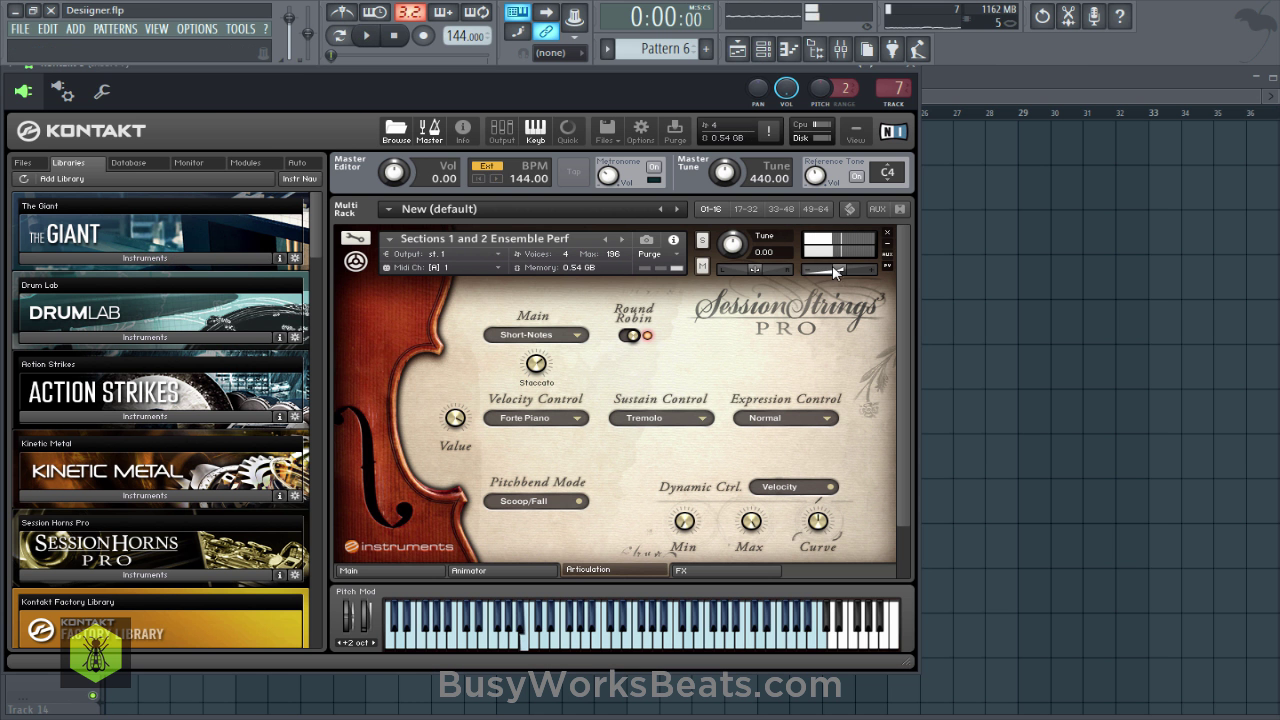
{"action": "left_click", "coordinate": [913, 75]}
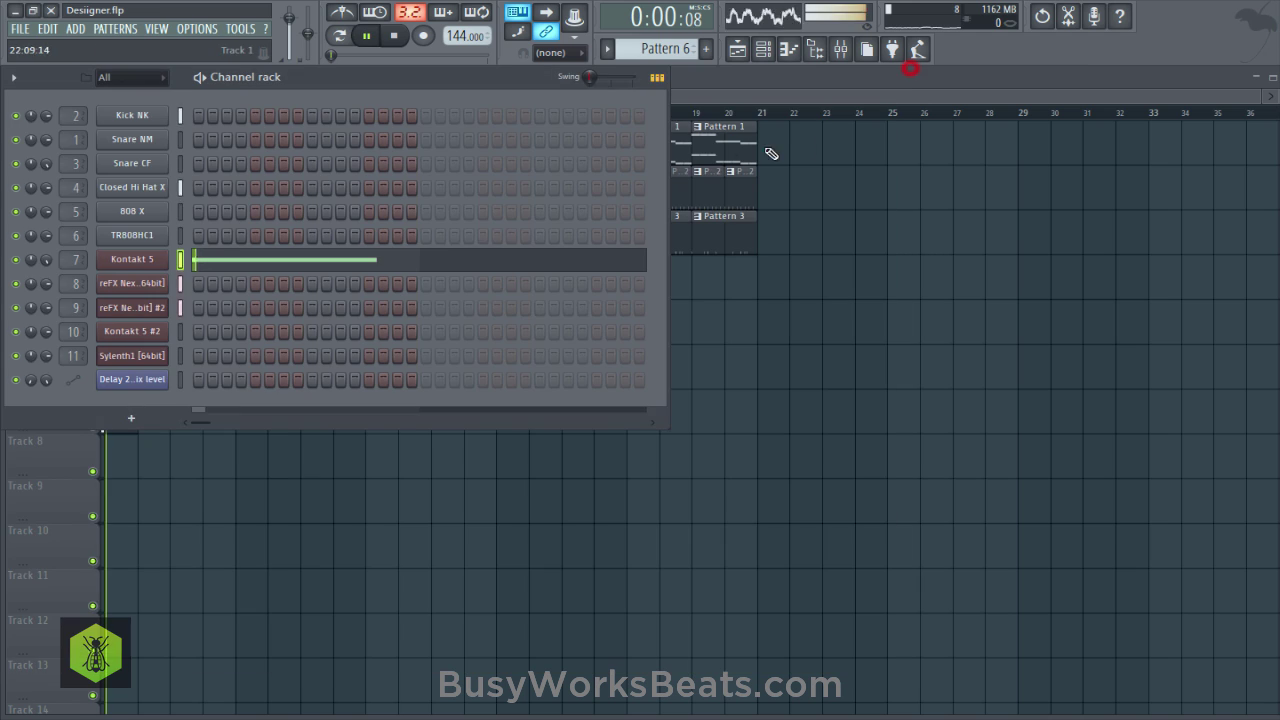
Transpose the Kontakt 5 note in Pattern 6 down one octave to B2 and audition it.
{"action": "left_click", "coordinate": [370, 260]}
{"action": "left_click_drag", "start_coordinate": [147, 410], "coordinate": [114, 514]}
{"action": "key", "text": "ctrl+Down"}
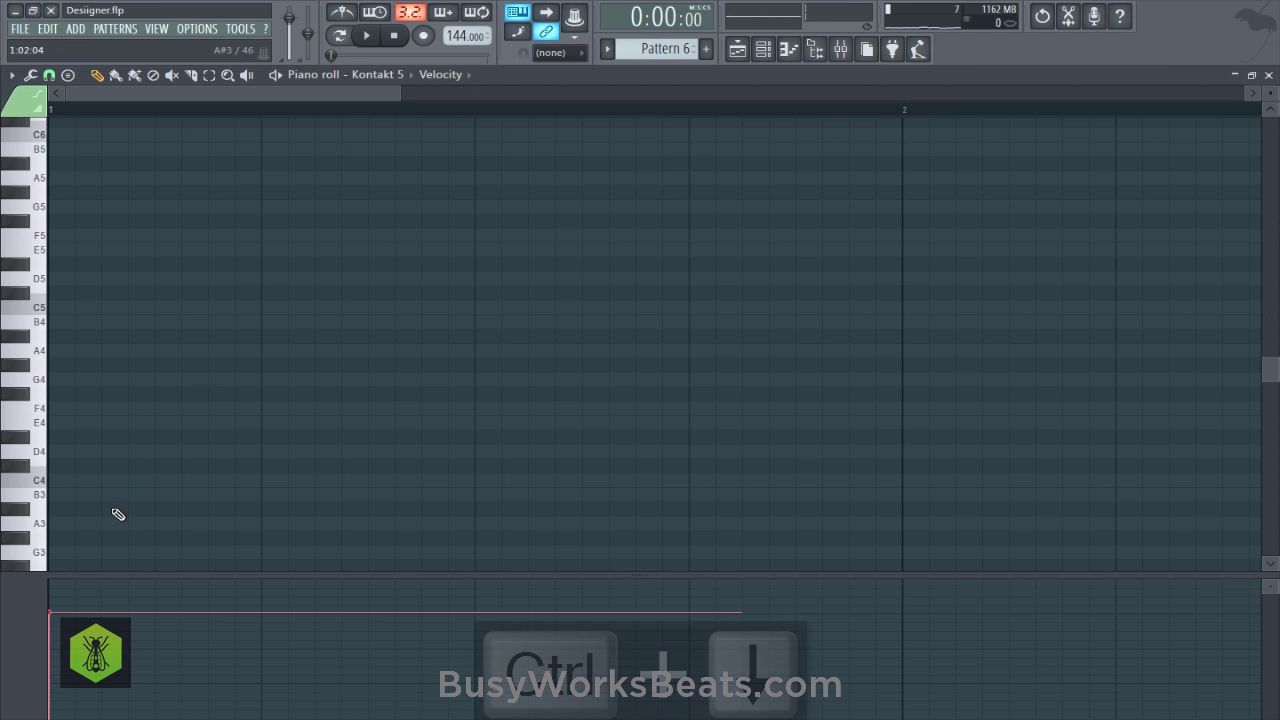
{"action": "scroll", "coordinate": [249, 286], "scroll_direction": "down", "scroll_amount": 5}
{"action": "key", "text": "space"}
{"action": "key", "text": "space"}
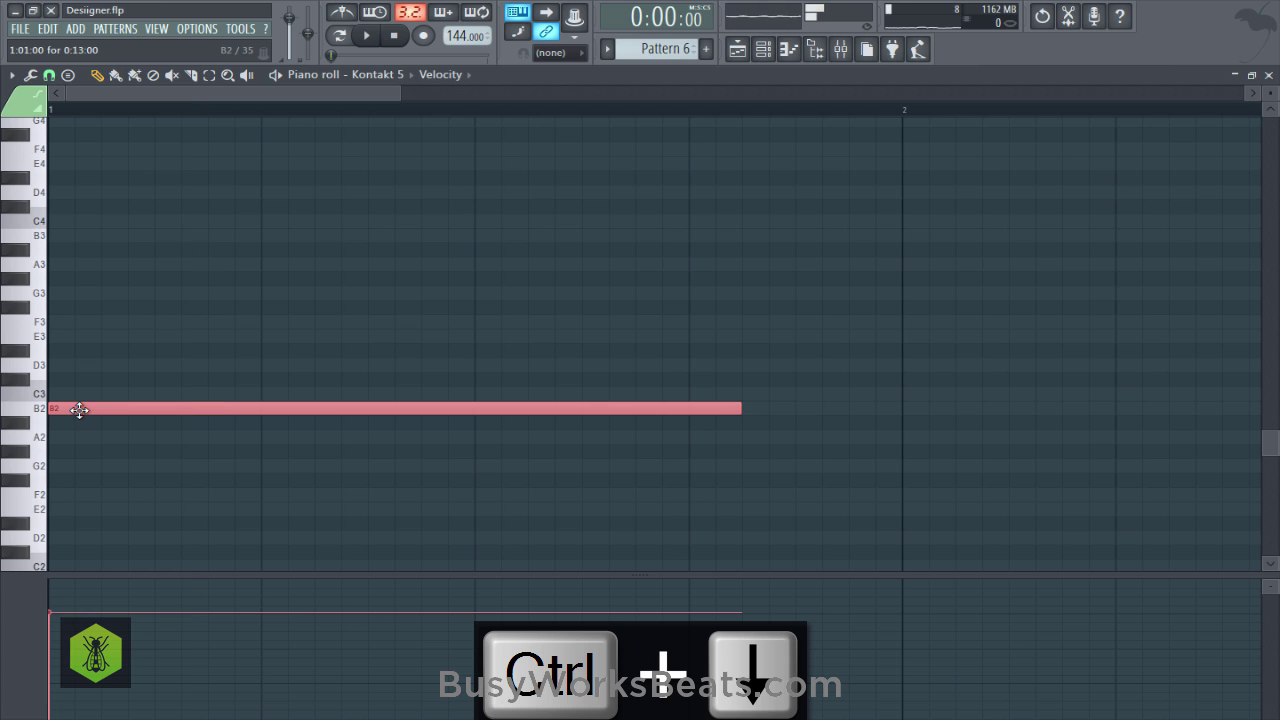
Duplicate the B2 note in Pattern 6 one octave up to B3 and audition the octave pair.
{"action": "mouse_move", "coordinate": [75, 408]}
{"action": "left_mouse_down"}
{"action": "mouse_move", "coordinate": [111, 394]}
{"action": "mouse_move", "coordinate": [70, 425]}
{"action": "mouse_move", "coordinate": [52, 404]}
{"action": "left_mouse_up"}
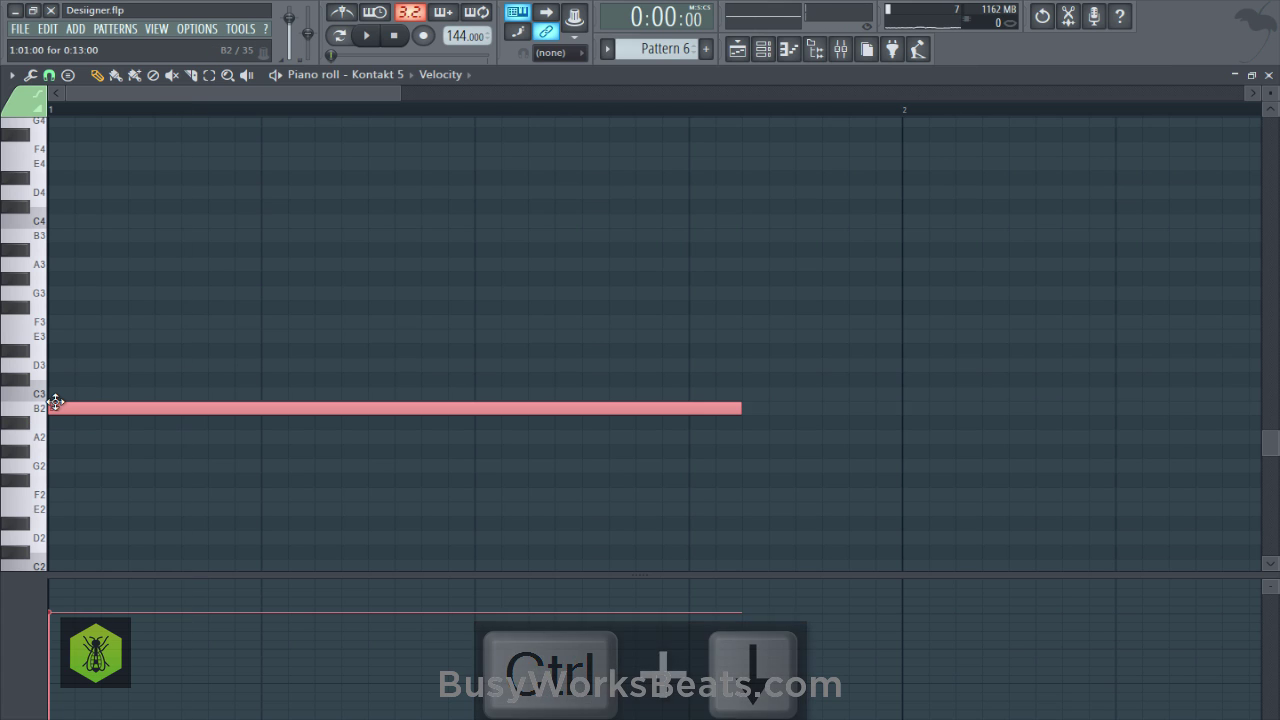
{"action": "key", "text": "ctrl+Up"}
{"action": "key", "text": "space"}
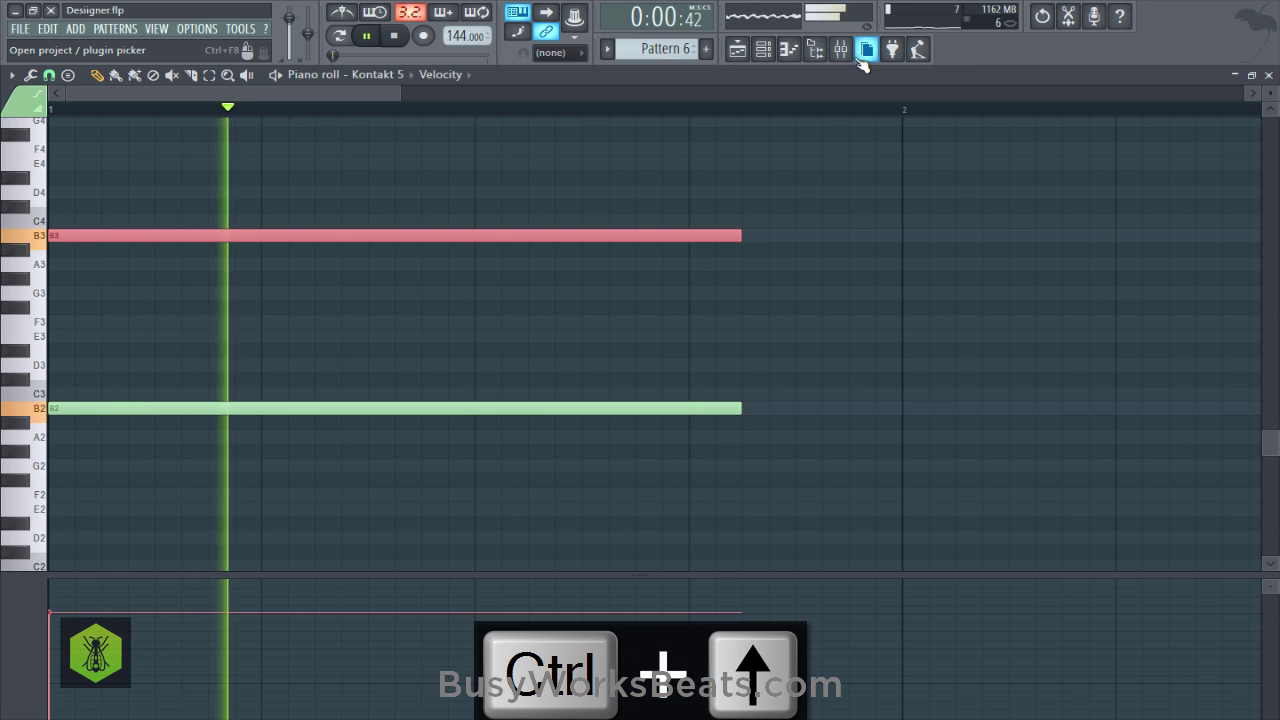
Lower the mixer volume of Insert 7 to 66% and audition the strings accent in the song.
{"action": "left_click", "coordinate": [840, 49]}
{"action": "left_click_drag", "start_coordinate": [258, 381], "coordinate": [258, 414]}
{"action": "key", "text": "space"}
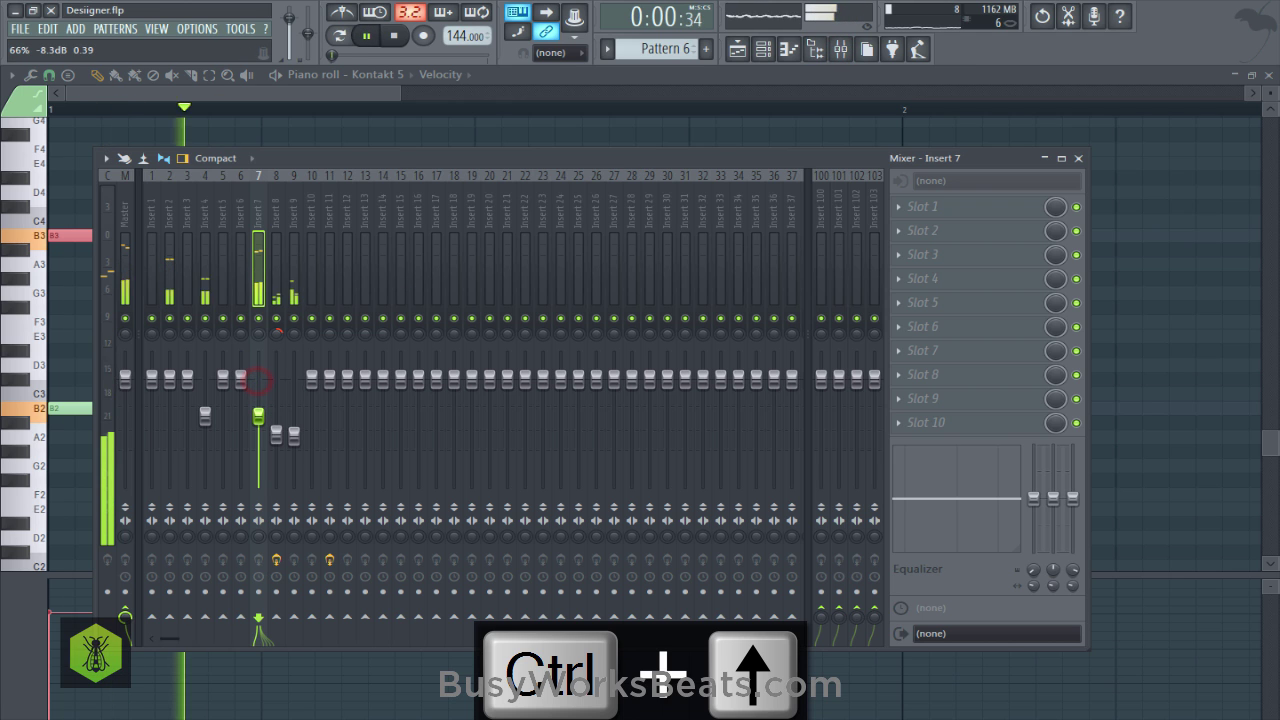
{"action": "key", "text": "space"}
{"action": "key", "text": "space"}
{"action": "key", "text": "space"}
{"action": "right_click", "coordinate": [793, 121]}
{"action": "key", "text": "space"}
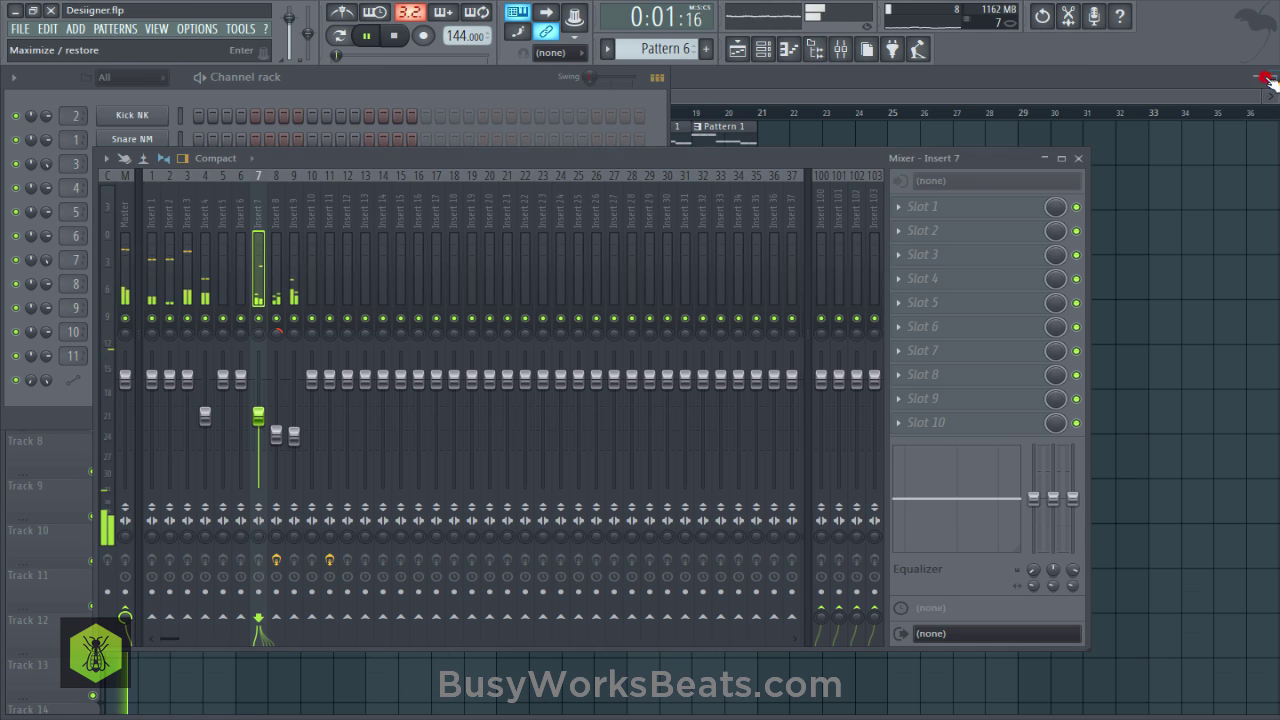
Save the project and check the preset loaded on the second reFX Nexus channel.
{"action": "left_click", "coordinate": [1267, 75]}
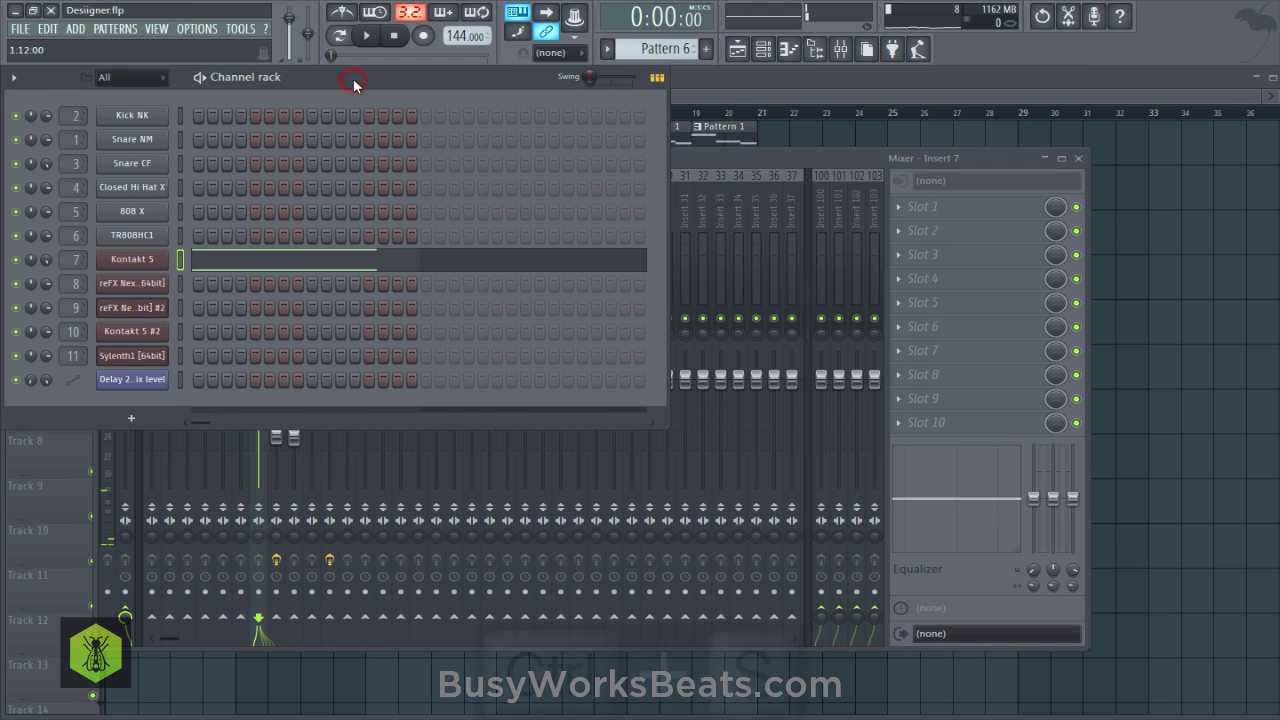
{"action": "key", "text": "ctrl+s"}
{"action": "key", "text": "ctrl+s"}
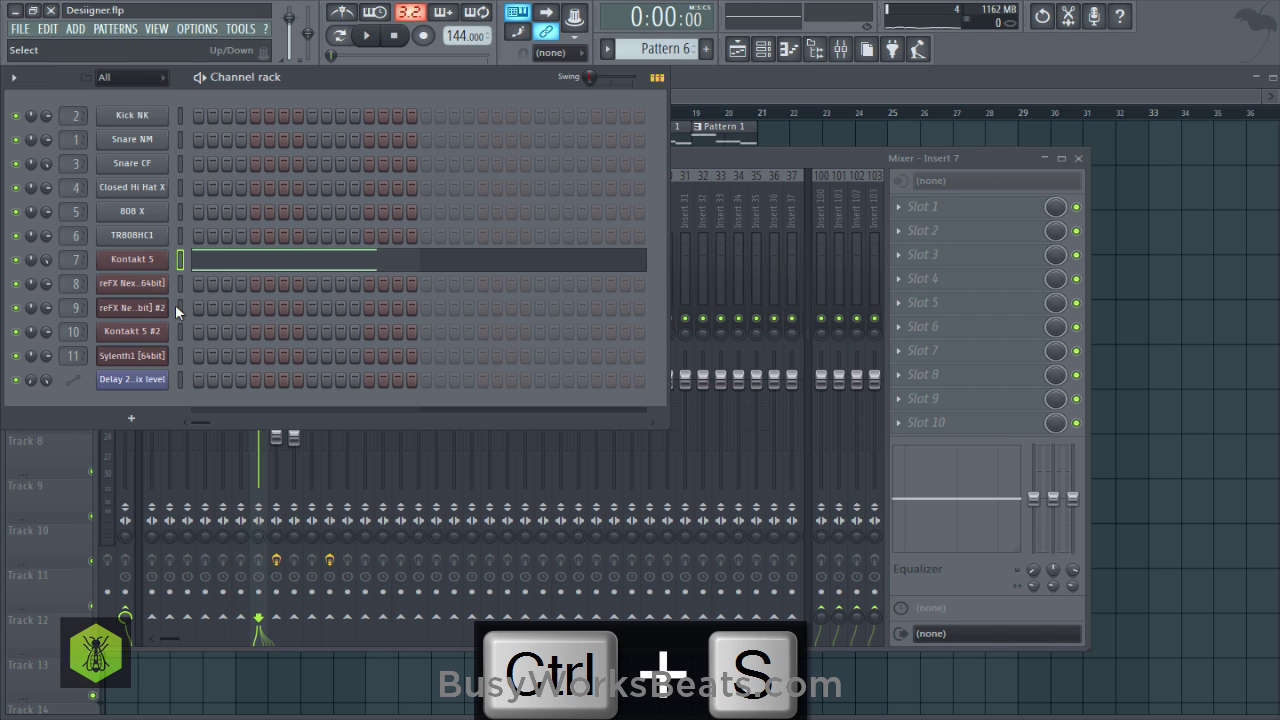
{"action": "left_click", "coordinate": [168, 310]}
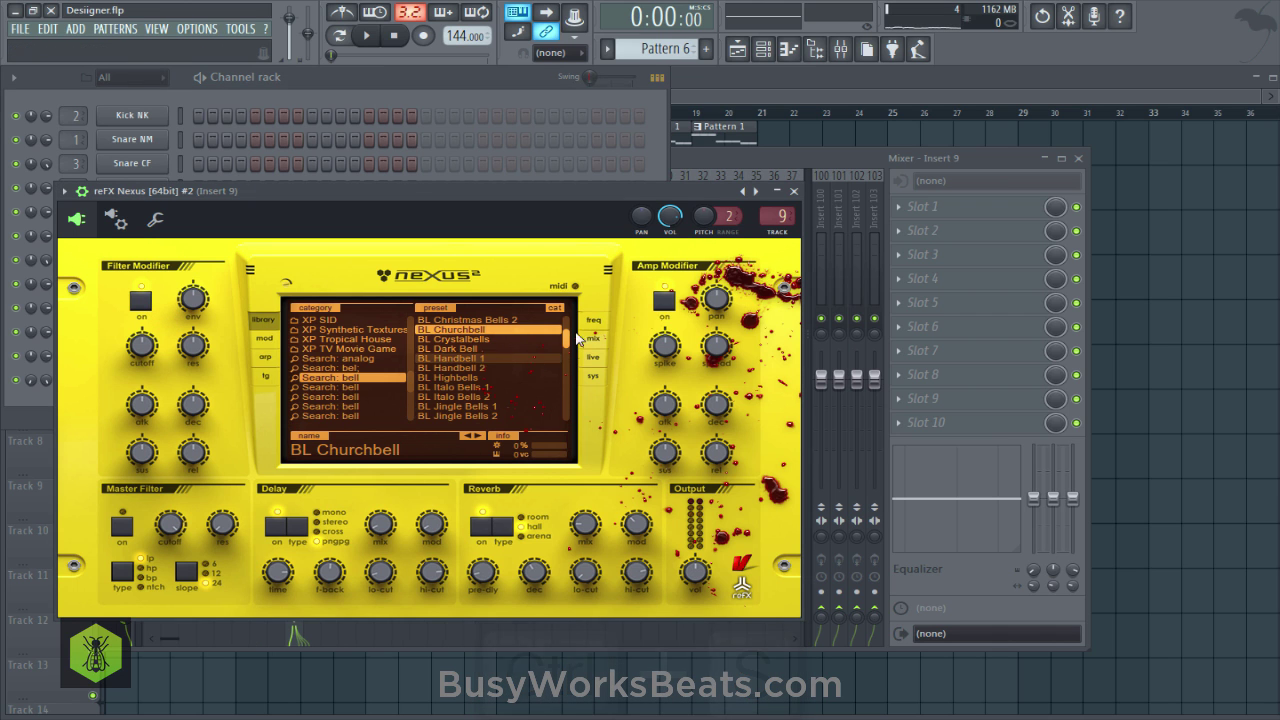
{"action": "left_click", "coordinate": [795, 191]}
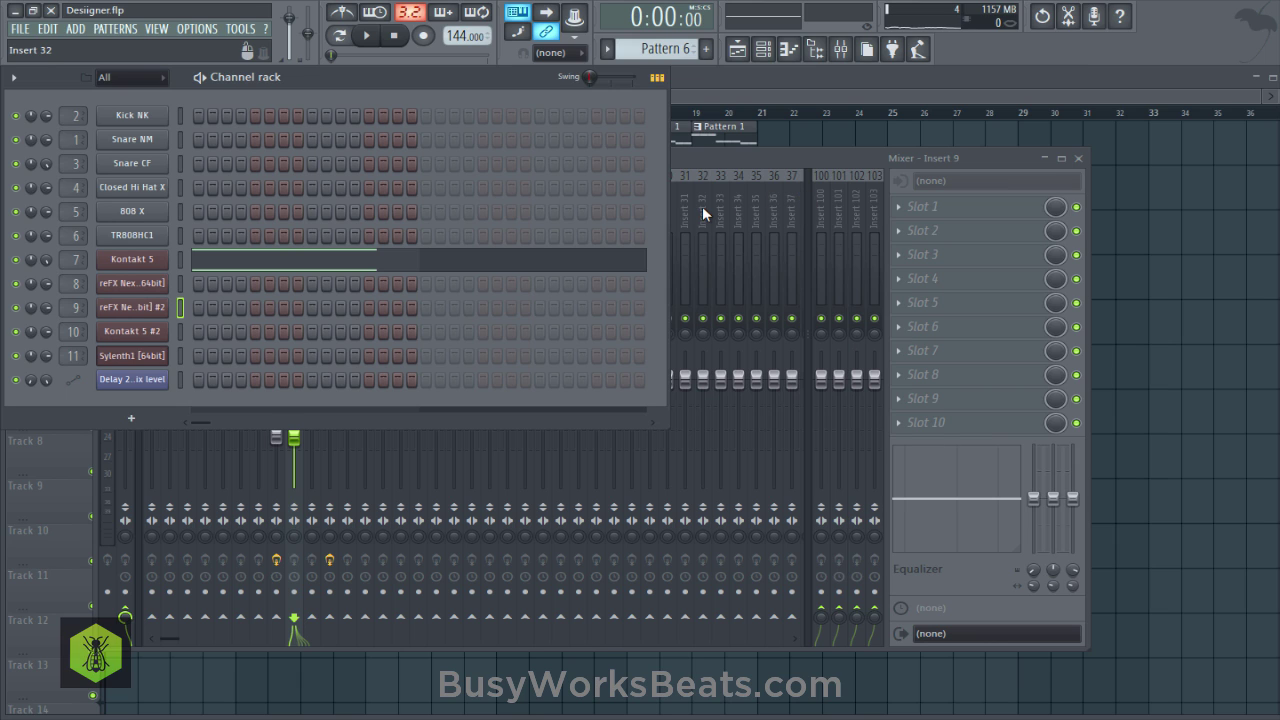
Copy the Kontakt 5 notes from Pattern 6 into the Kontakt 5 #2 channel of Pattern 7 and audition them.
{"action": "left_click", "coordinate": [181, 261]}
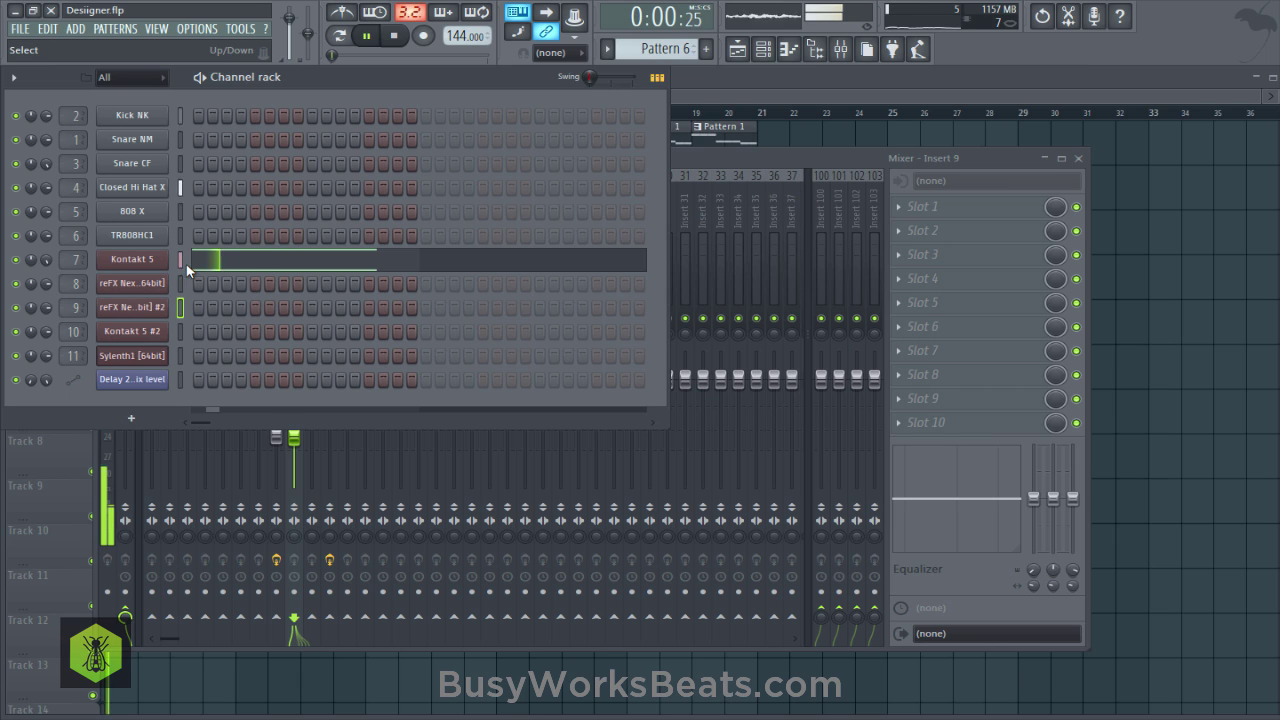
{"action": "key", "text": "ctrl+c"}
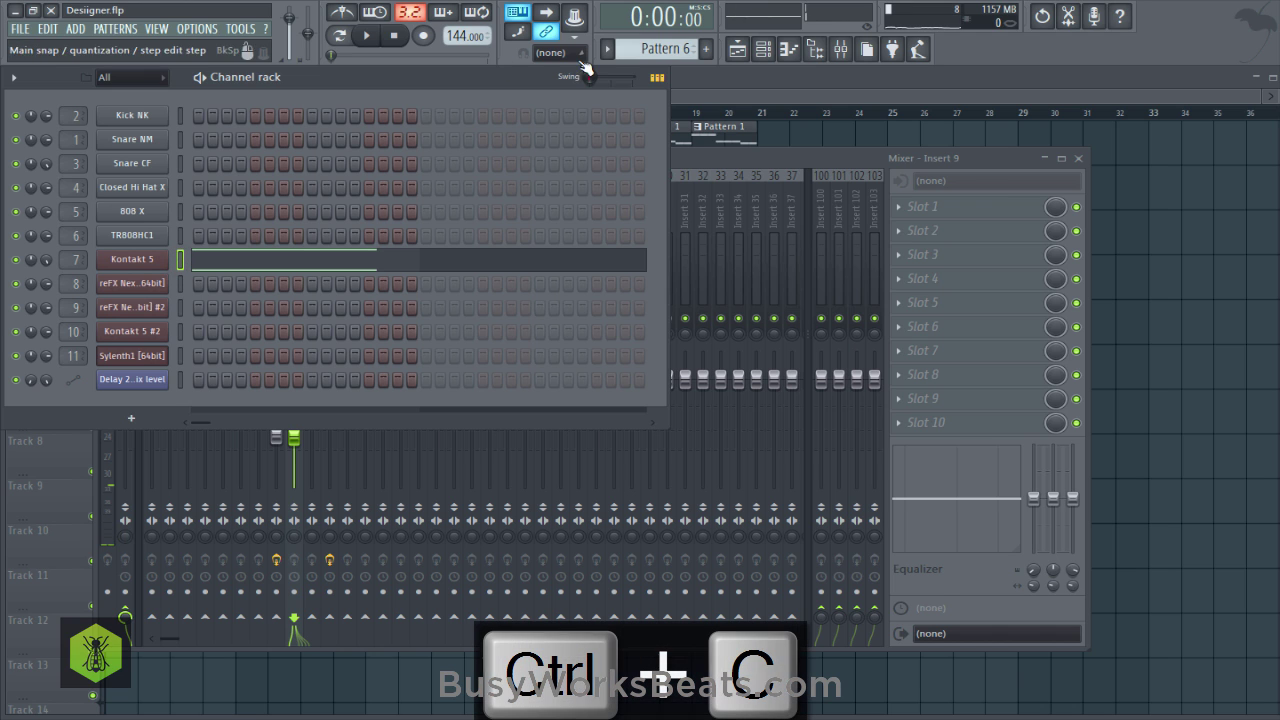
{"action": "left_click_drag", "start_coordinate": [673, 47], "coordinate": [673, 41]}
{"action": "left_click", "coordinate": [180, 331]}
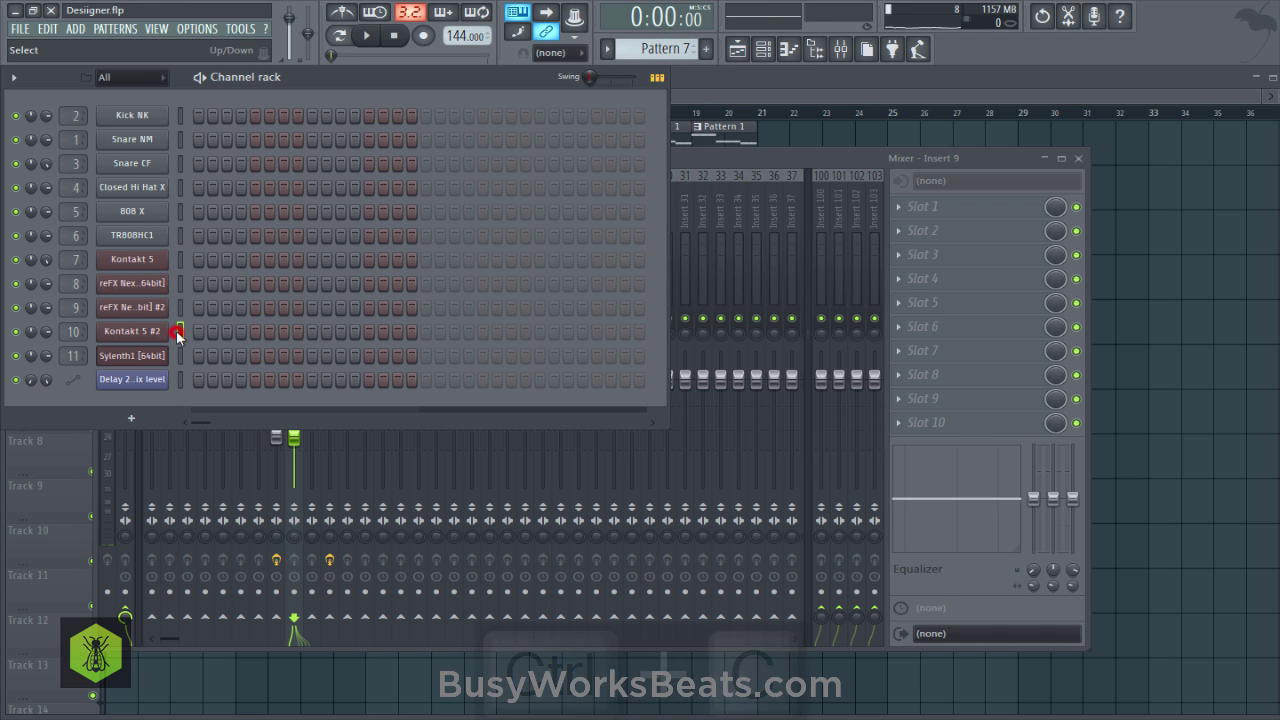
{"action": "key", "text": "ctrl+v"}
{"action": "key", "text": "space"}
{"action": "key", "text": "space"}
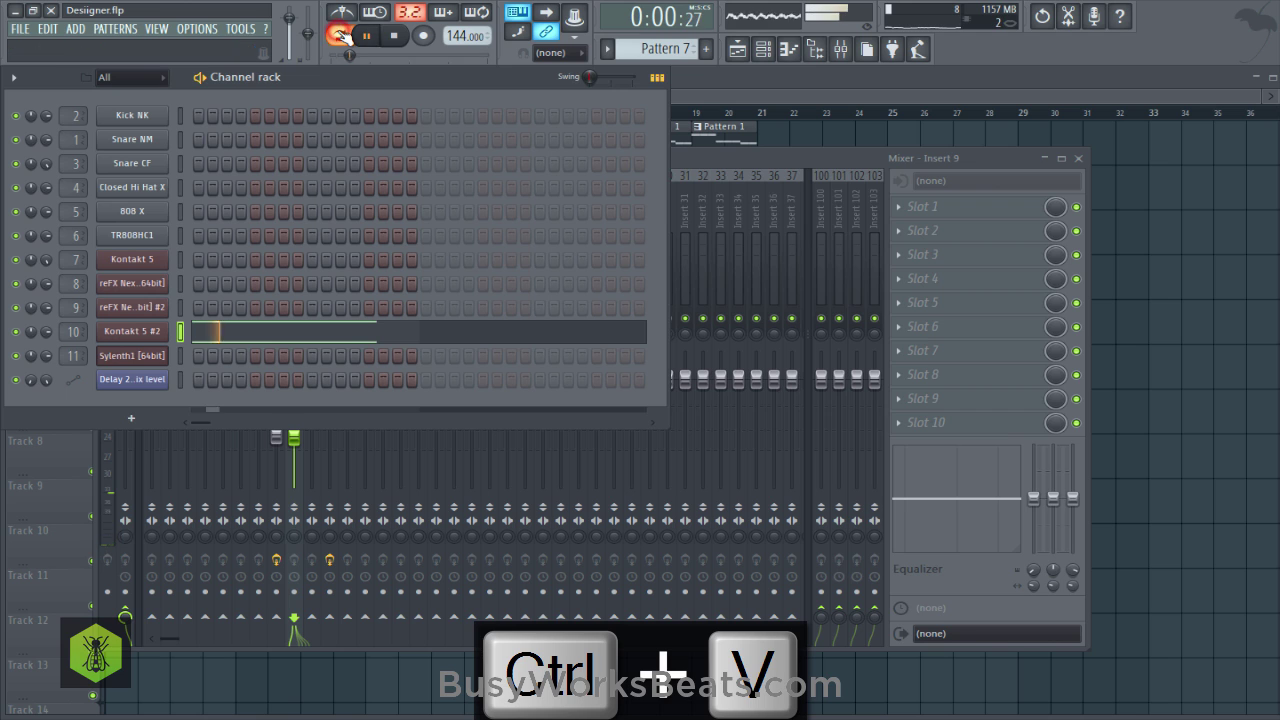
Place a Pattern 7 clip on Track 8 at bar 1 and play the song from the start.
{"action": "left_click", "coordinate": [1134, 312]}
{"action": "left_click", "coordinate": [117, 446]}
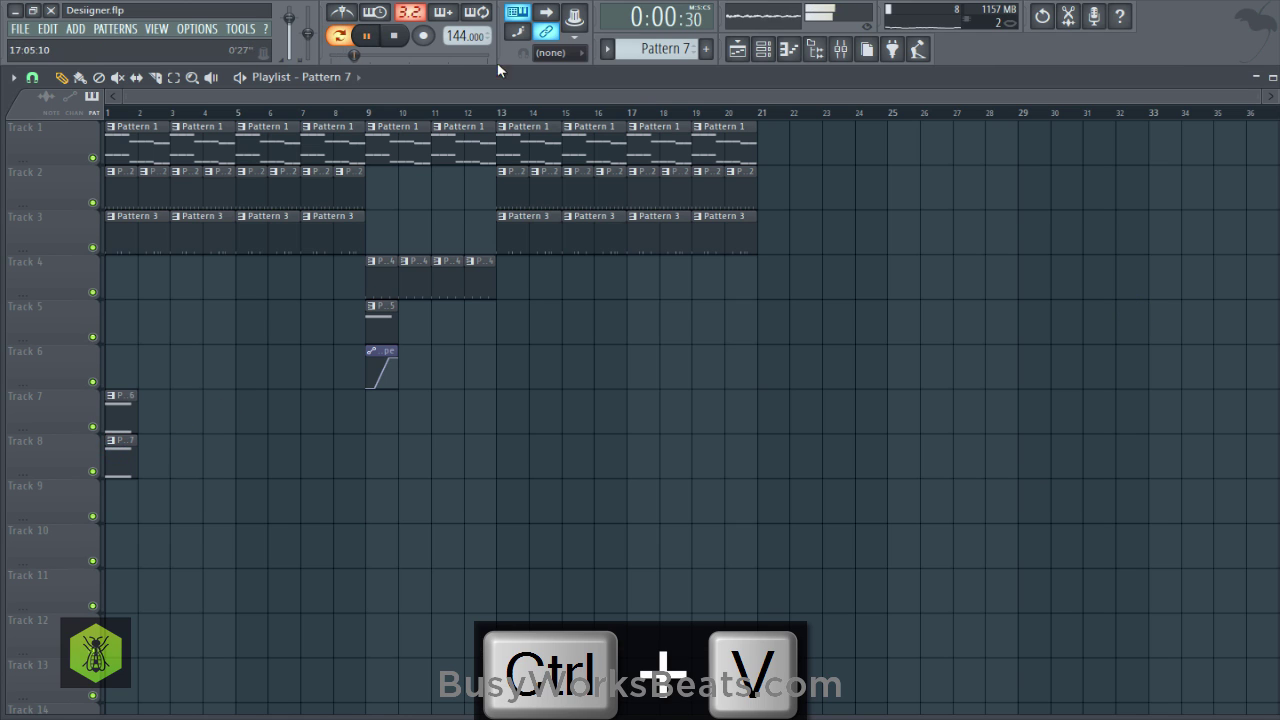
{"action": "key", "text": "l"}
{"action": "key", "text": "space"}
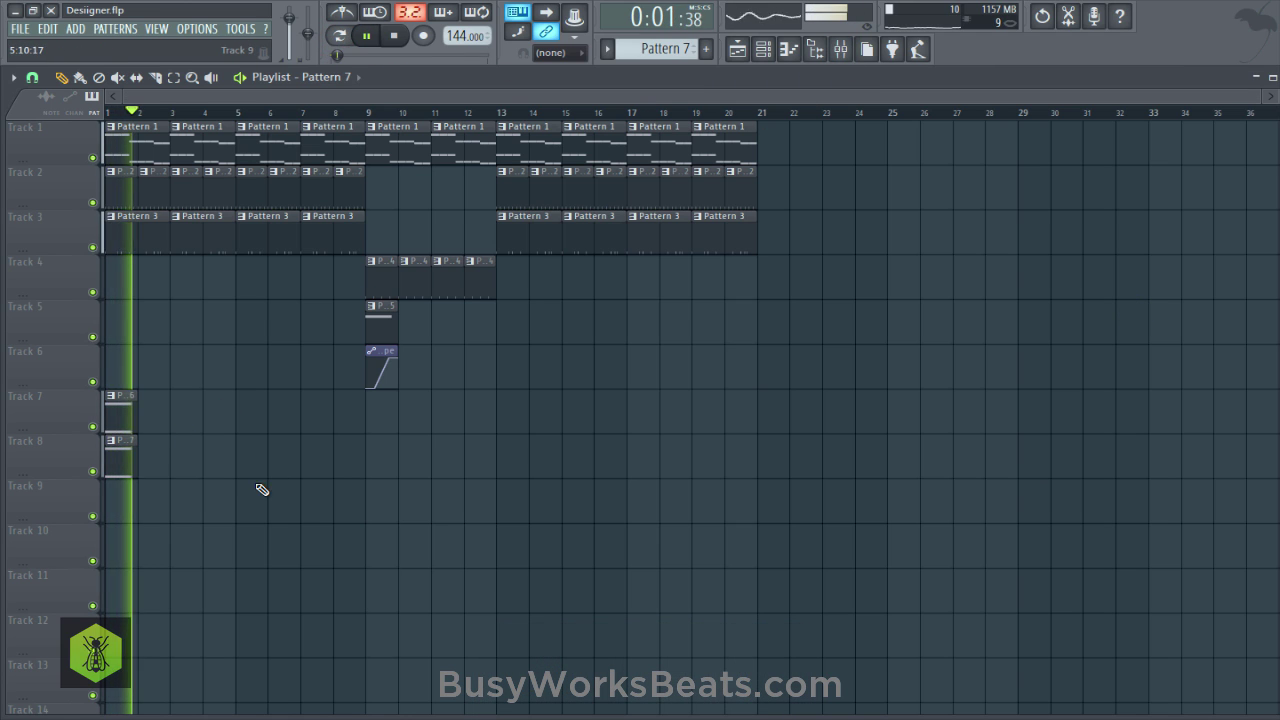
Repeat the Pattern 6 and 7 clips on Tracks 7 and 8 at bars 5 and 9, deleting the copies at bars 3 and 7.
{"action": "mouse_move", "coordinate": [203, 466]}
{"action": "left_mouse_down"}
{"action": "mouse_move", "coordinate": [117, 408]}
{"action": "mouse_move", "coordinate": [374, 419]}
{"action": "left_mouse_up"}
{"action": "right_click", "coordinate": [195, 376]}
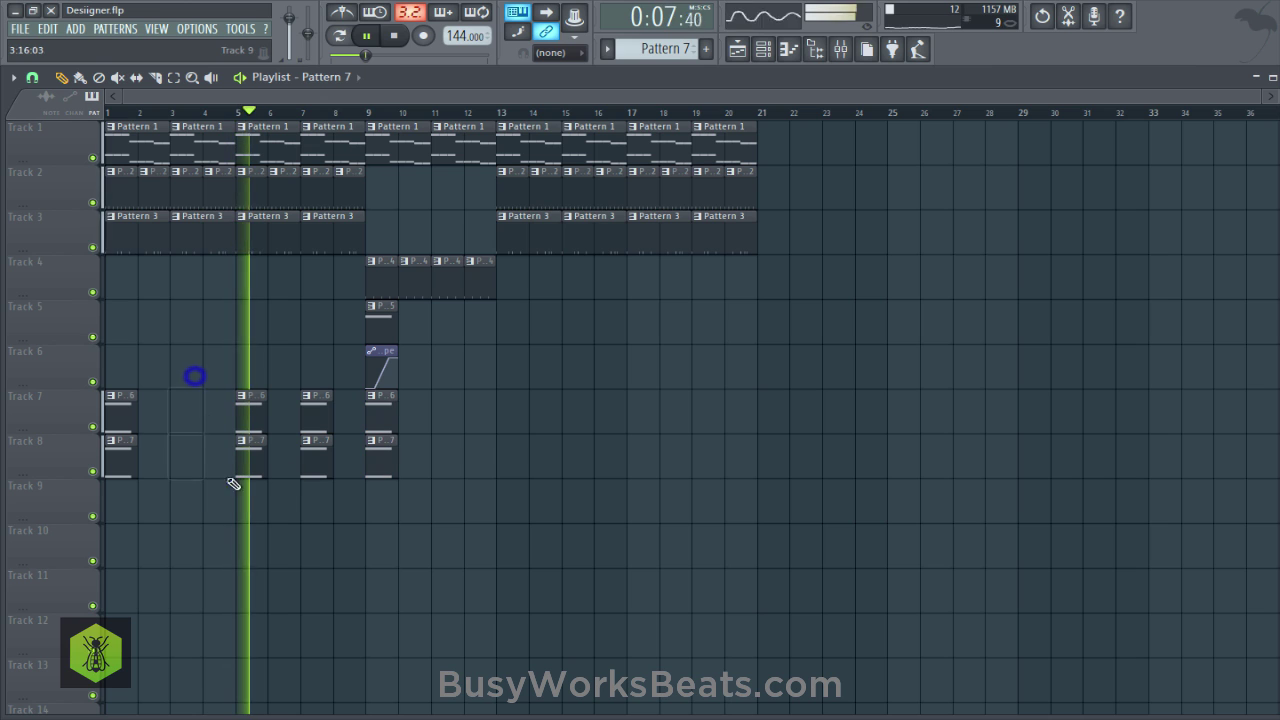
{"action": "right_click", "coordinate": [320, 489]}
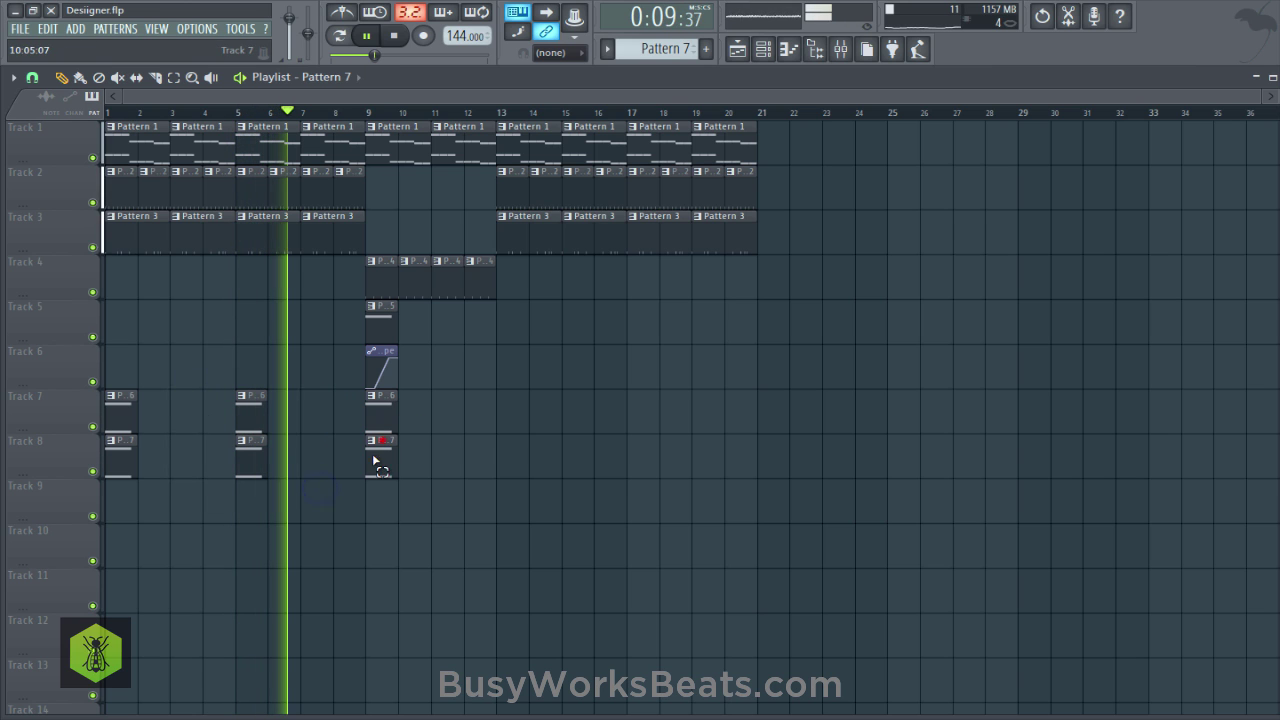
Copy the Pattern 6 and 7 clips to bars 11, 13 and 16, delete the bar 11 pair and stop playback.
{"action": "left_click_drag", "start_coordinate": [373, 459], "coordinate": [368, 474]}
{"action": "left_click_drag", "start_coordinate": [388, 422], "coordinate": [428, 494]}
{"action": "left_click_drag", "start_coordinate": [446, 421], "coordinate": [517, 423]}
{"action": "left_click_drag", "start_coordinate": [526, 377], "coordinate": [508, 472]}
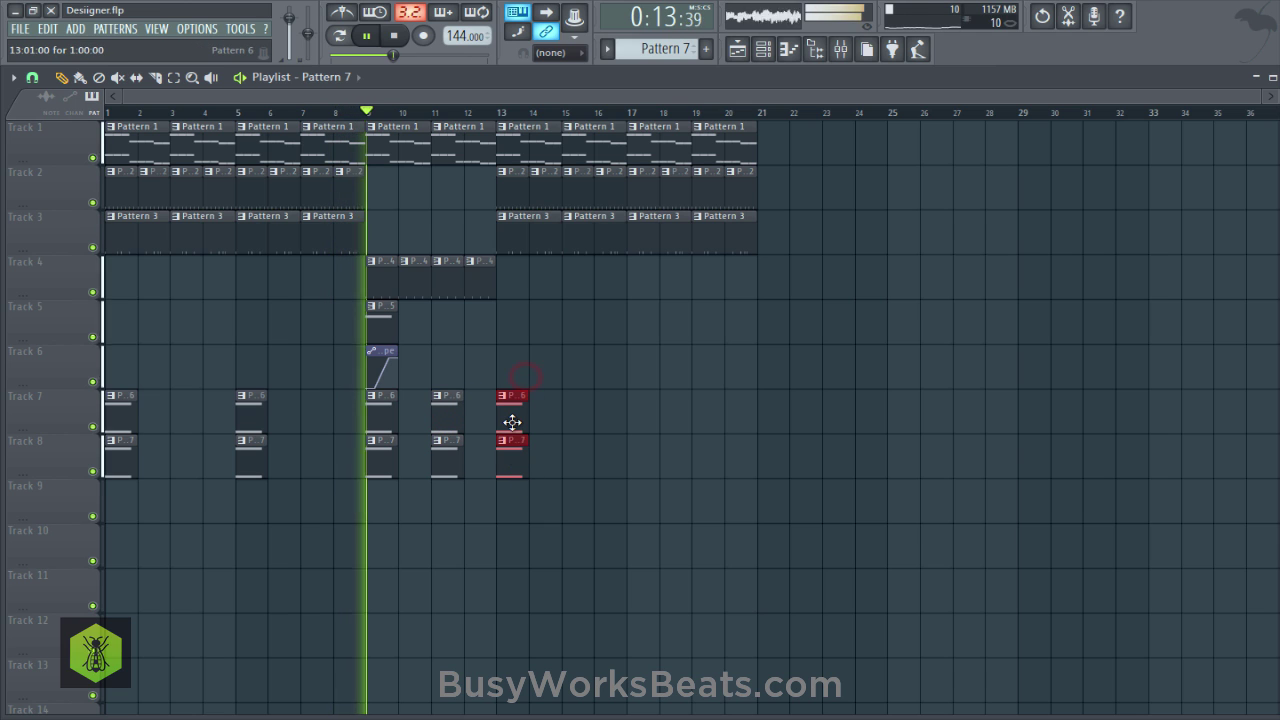
{"action": "left_click_drag", "start_coordinate": [512, 422], "coordinate": [608, 425]}
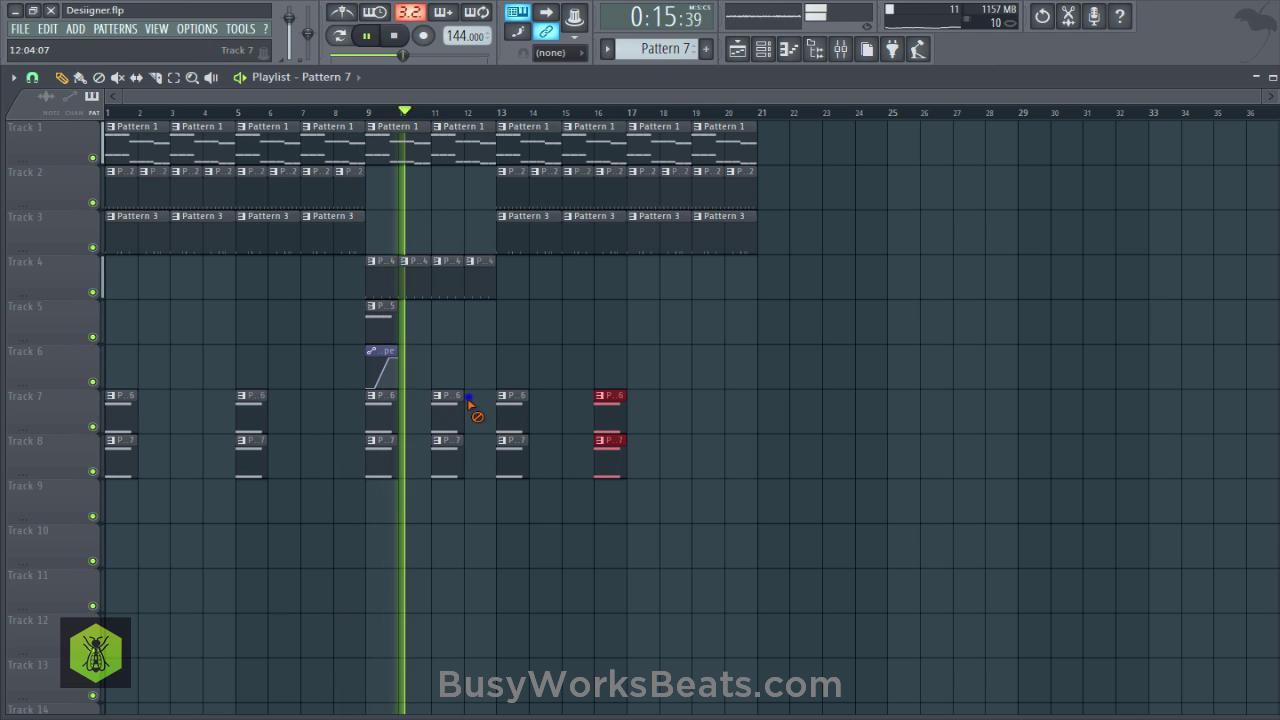
{"action": "right_click", "coordinate": [469, 400]}
{"action": "key", "text": "space"}
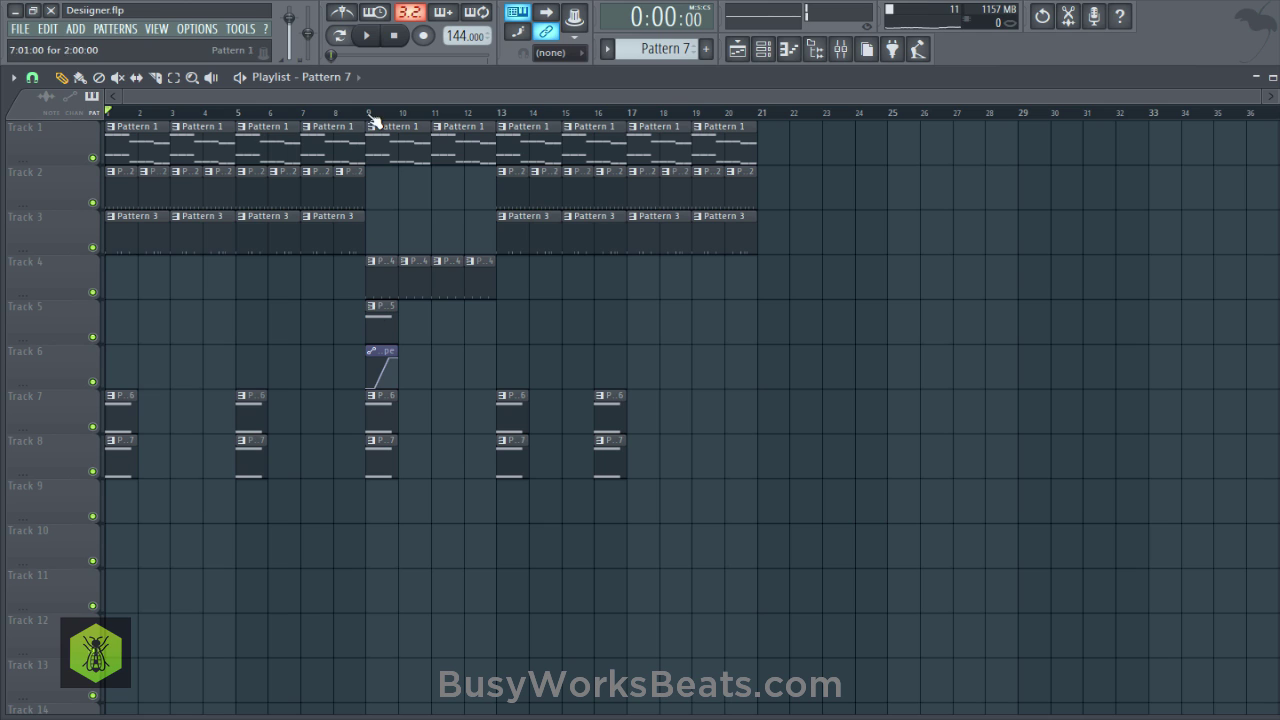
Mark bars 9 and 10 for looped playback and extend the Sylenth1 B3 note in Pattern 5 to a full bar.
{"action": "left_click_drag", "start_coordinate": [373, 118], "coordinate": [400, 120]}
{"action": "left_click", "coordinate": [762, 50]}
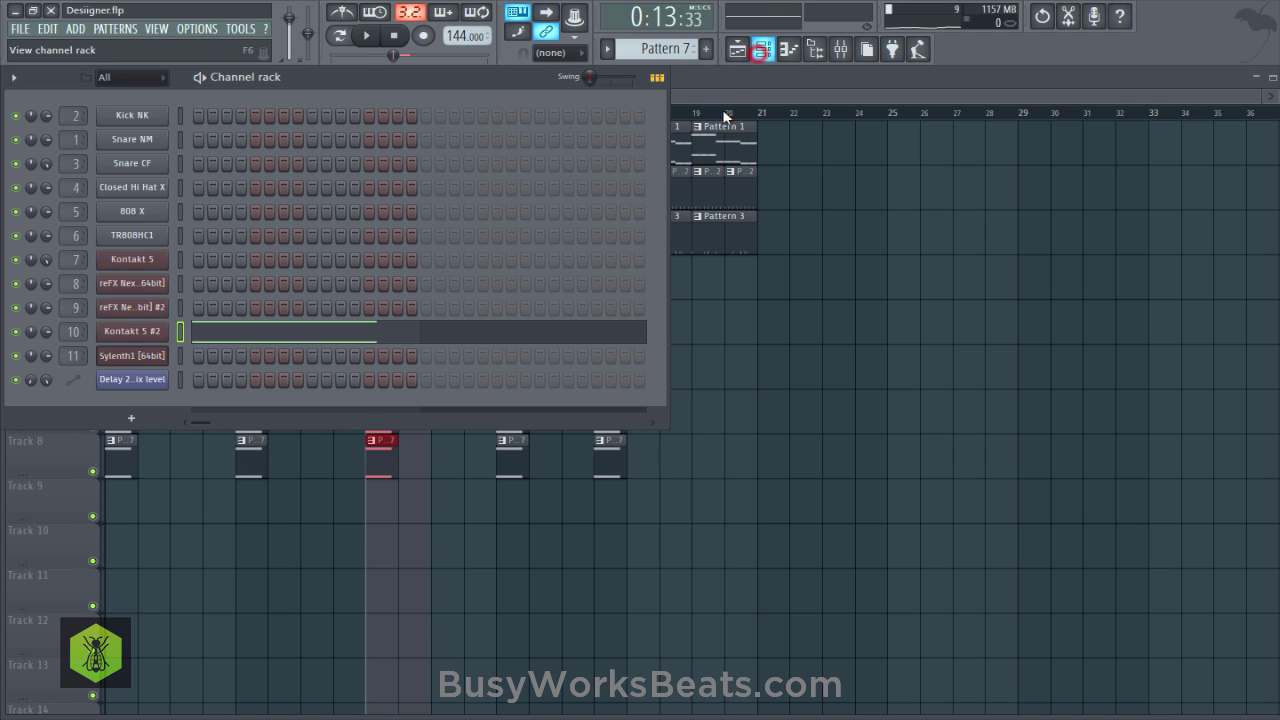
{"action": "scroll", "coordinate": [653, 47], "scroll_direction": "up", "scroll_amount": 2}
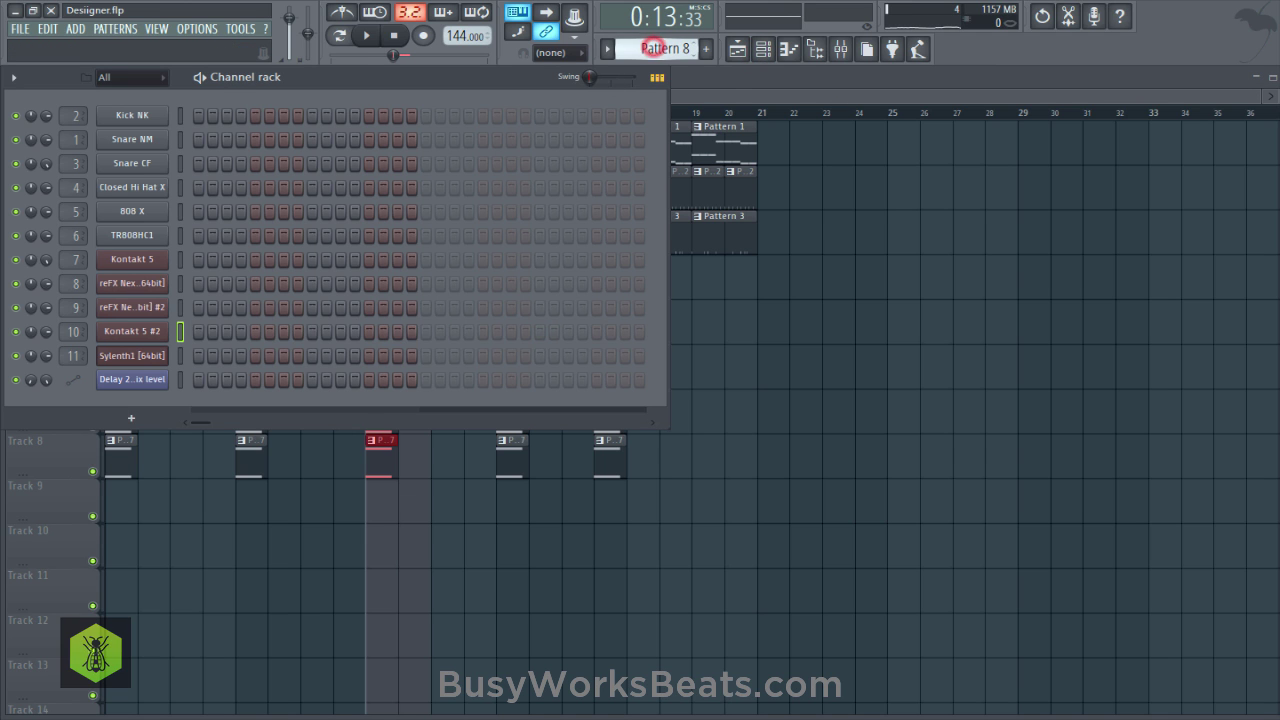
{"action": "left_click", "coordinate": [212, 357]}
{"action": "scroll", "coordinate": [266, 114], "scroll_direction": "down", "scroll_amount": 4}
{"action": "key", "text": "space"}
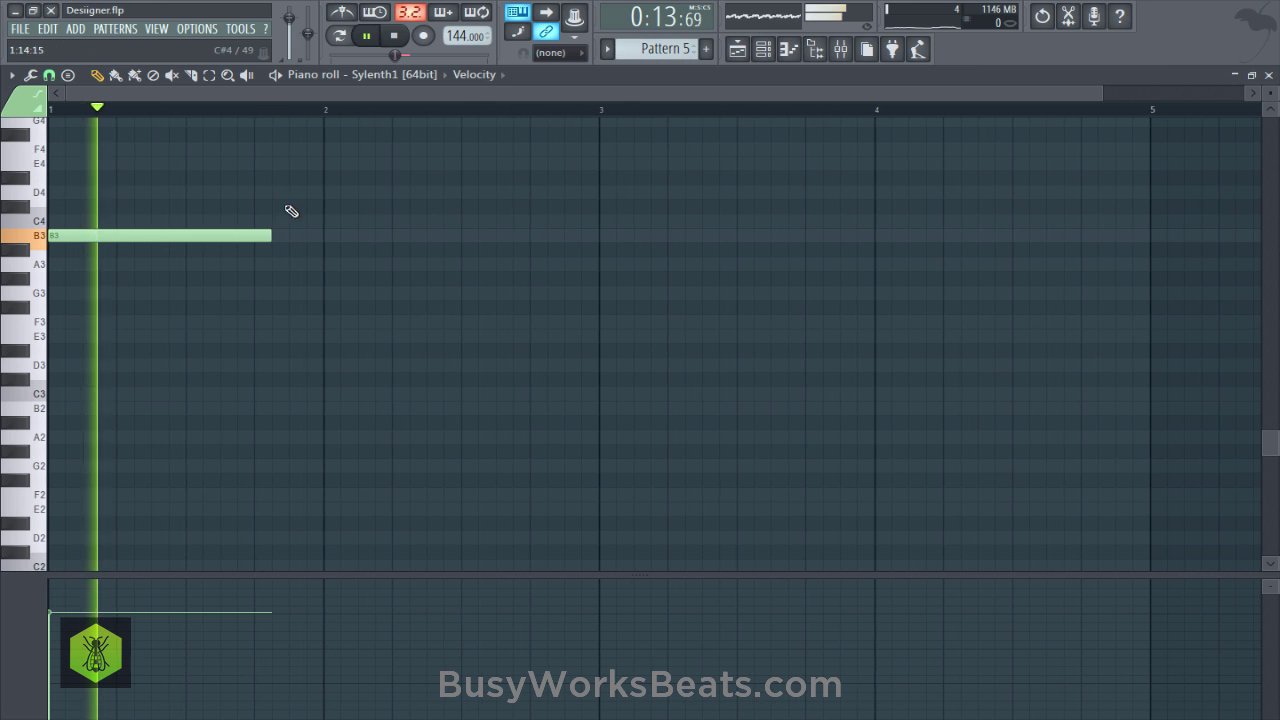
{"action": "left_click_drag", "start_coordinate": [318, 246], "coordinate": [323, 246]}
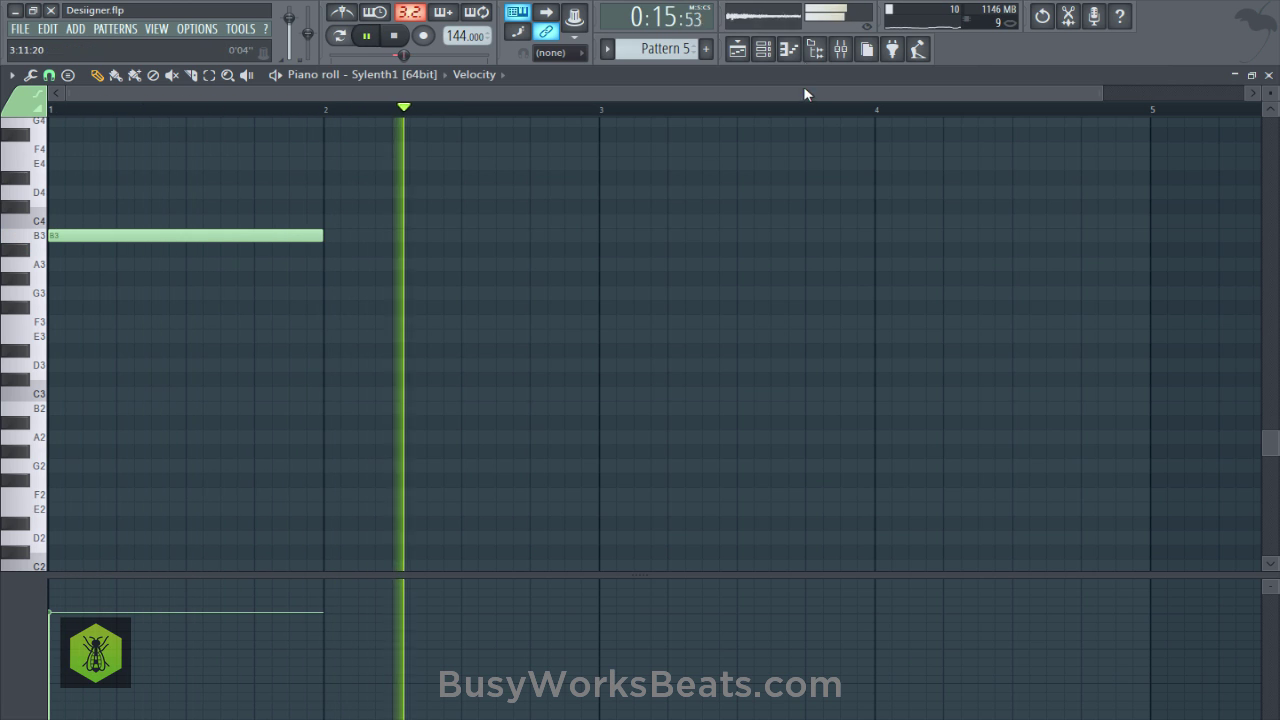
Adjust the Mod Env 1 amount for Pitch A in Sylenth1 and audition the accent at bar 9.
{"action": "left_click", "coordinate": [761, 50]}
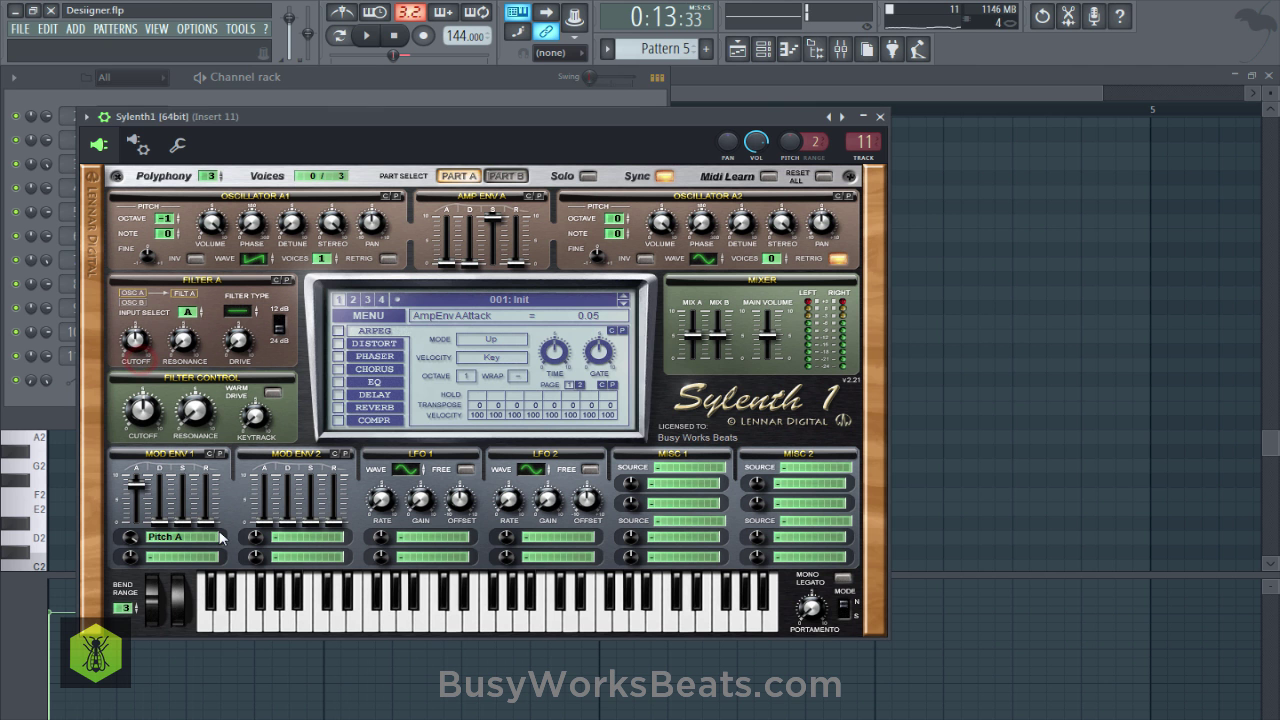
{"action": "left_click_drag", "start_coordinate": [134, 551], "coordinate": [134, 556]}
{"action": "key", "text": "space"}
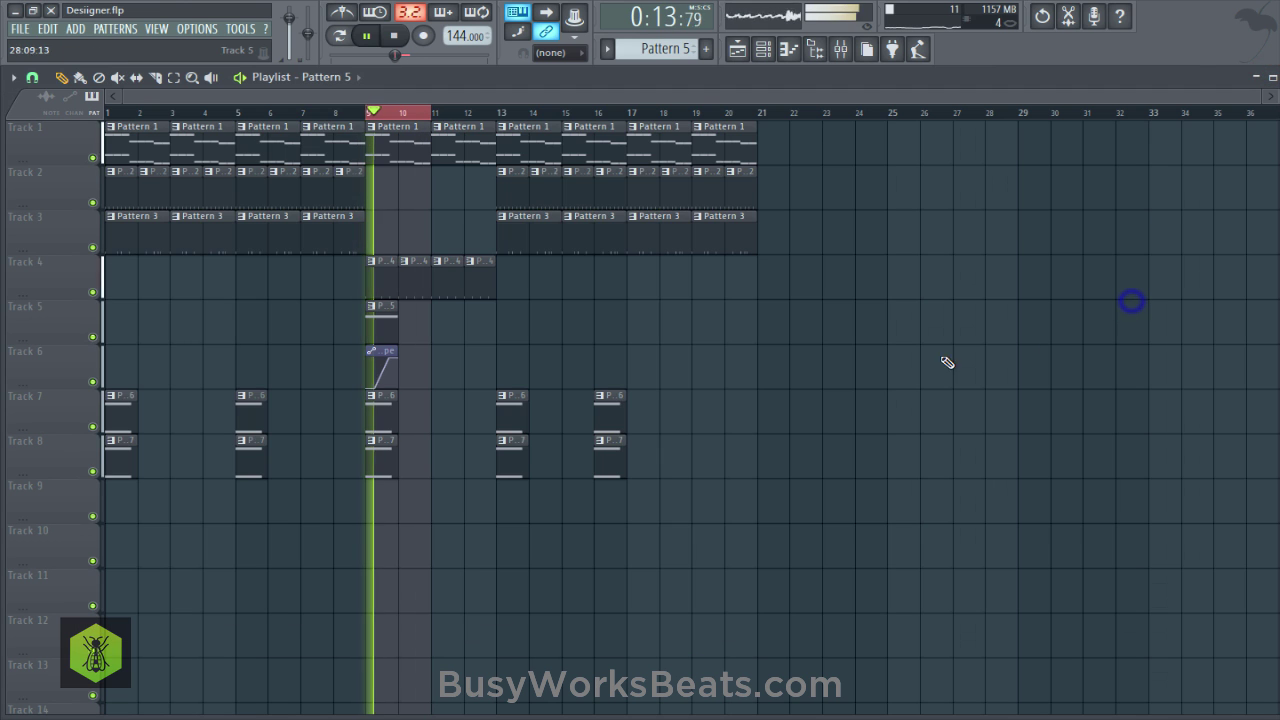
Save the project, switch to the empty Pattern 9 and save again.
{"action": "key", "text": "ctrl+s"}
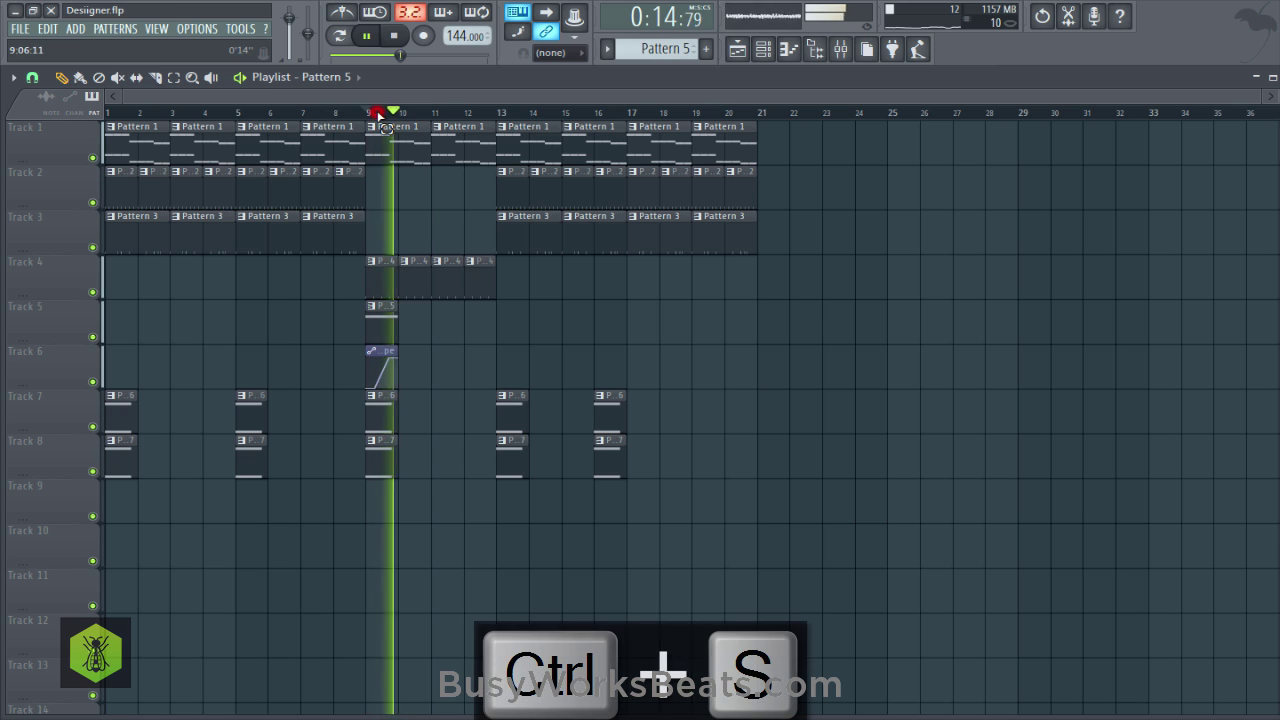
{"action": "left_click", "coordinate": [763, 53]}
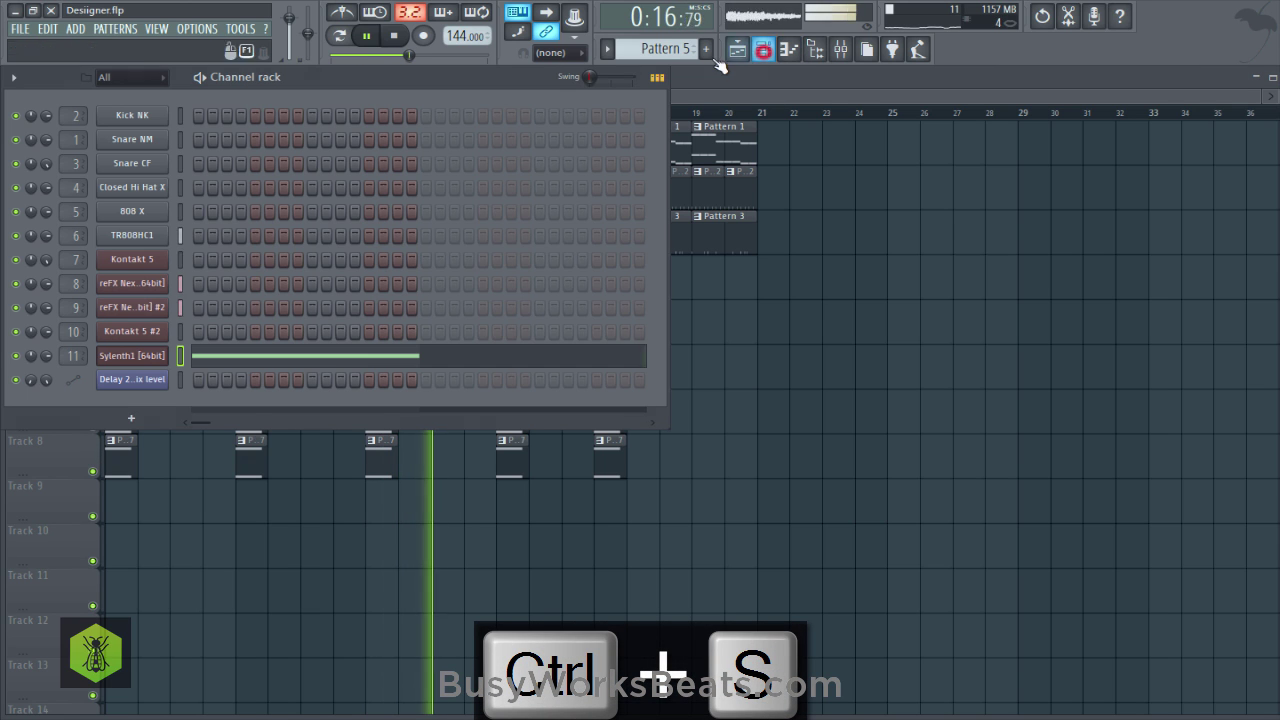
{"action": "left_click_drag", "start_coordinate": [680, 48], "coordinate": [680, 44]}
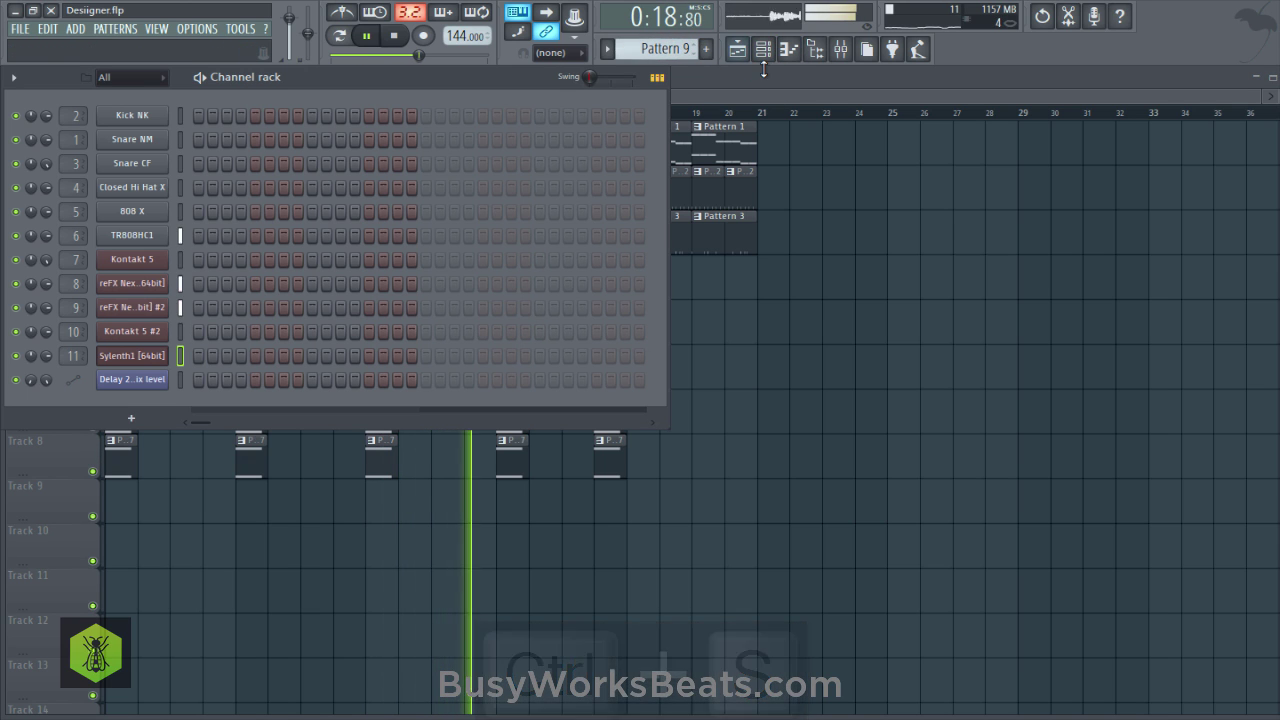
{"action": "key", "text": "ctrl+s"}
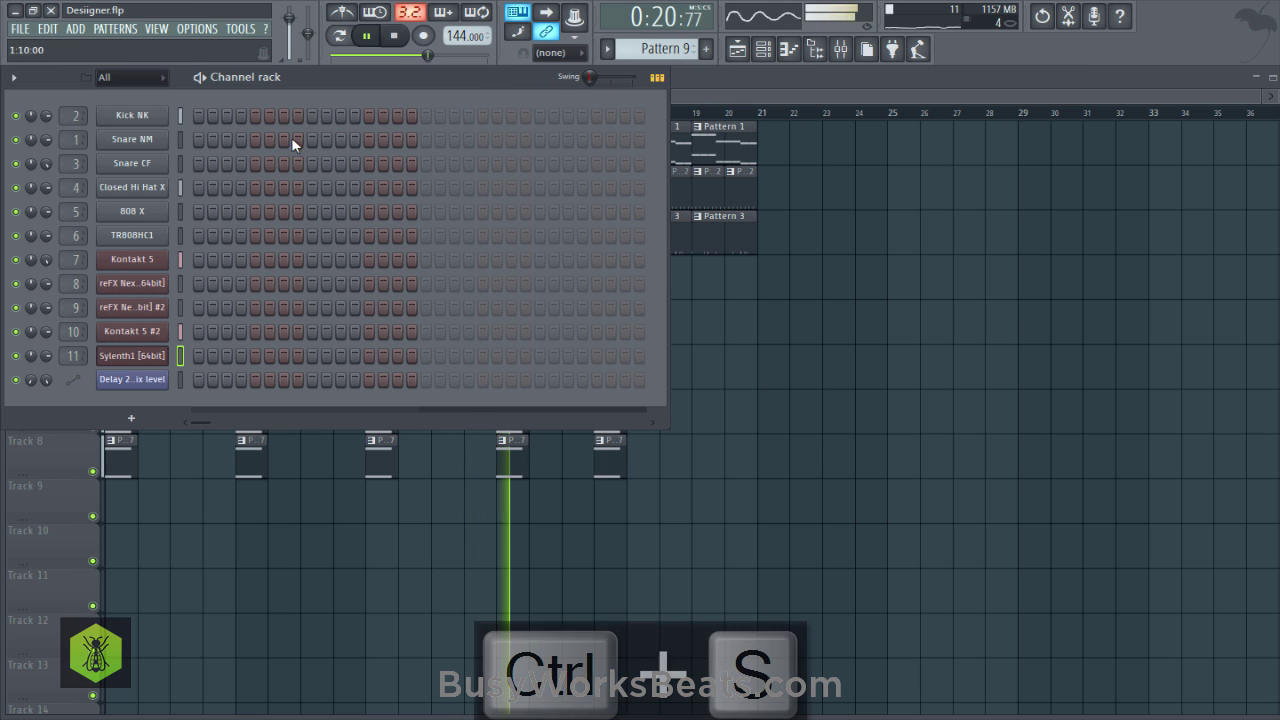
Replace the bar 16 clips on Tracks 7 and 8 with a copy of the accent pair at bar 17 and check playback.
{"action": "left_click", "coordinate": [160, 188]}
{"action": "right_click", "coordinate": [817, 294]}
{"action": "left_click_drag", "start_coordinate": [614, 364], "coordinate": [525, 392]}
{"action": "key", "text": "space"}
{"action": "key", "text": "space"}
{"action": "key", "text": "space"}
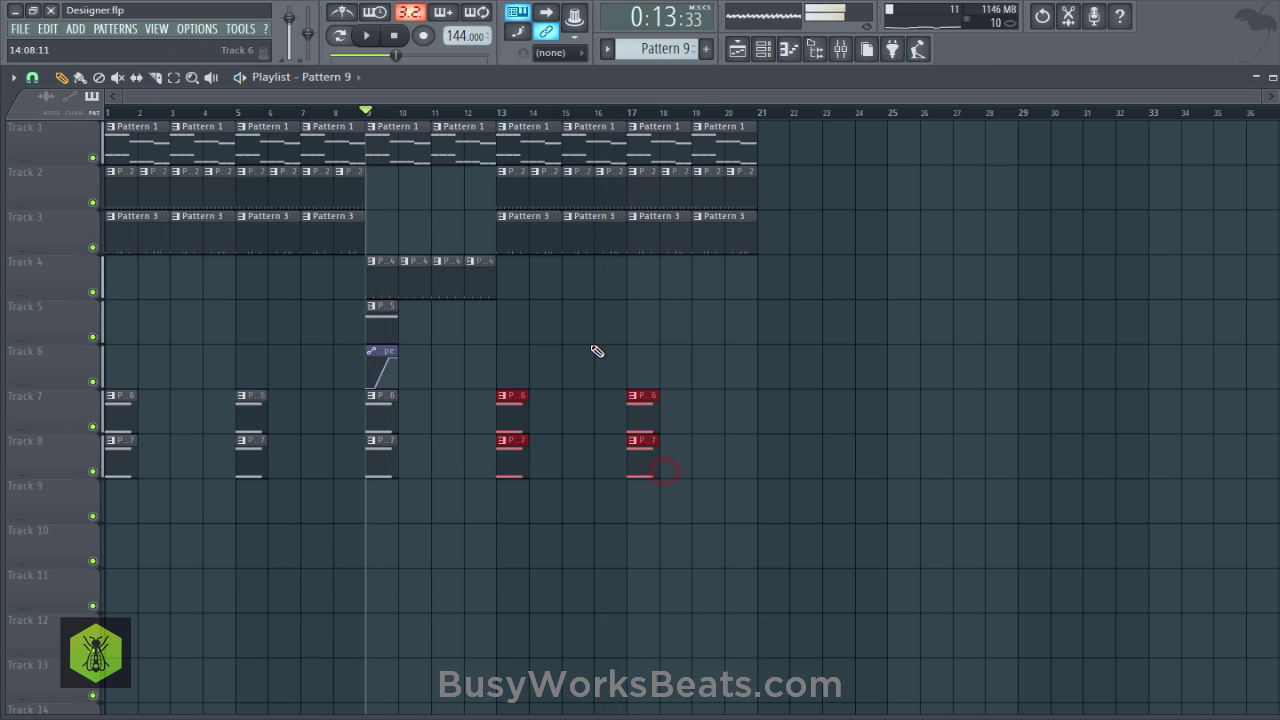
Switch to the empty Pattern 8 in the channel rack and save the project.
{"action": "left_click", "coordinate": [814, 50]}
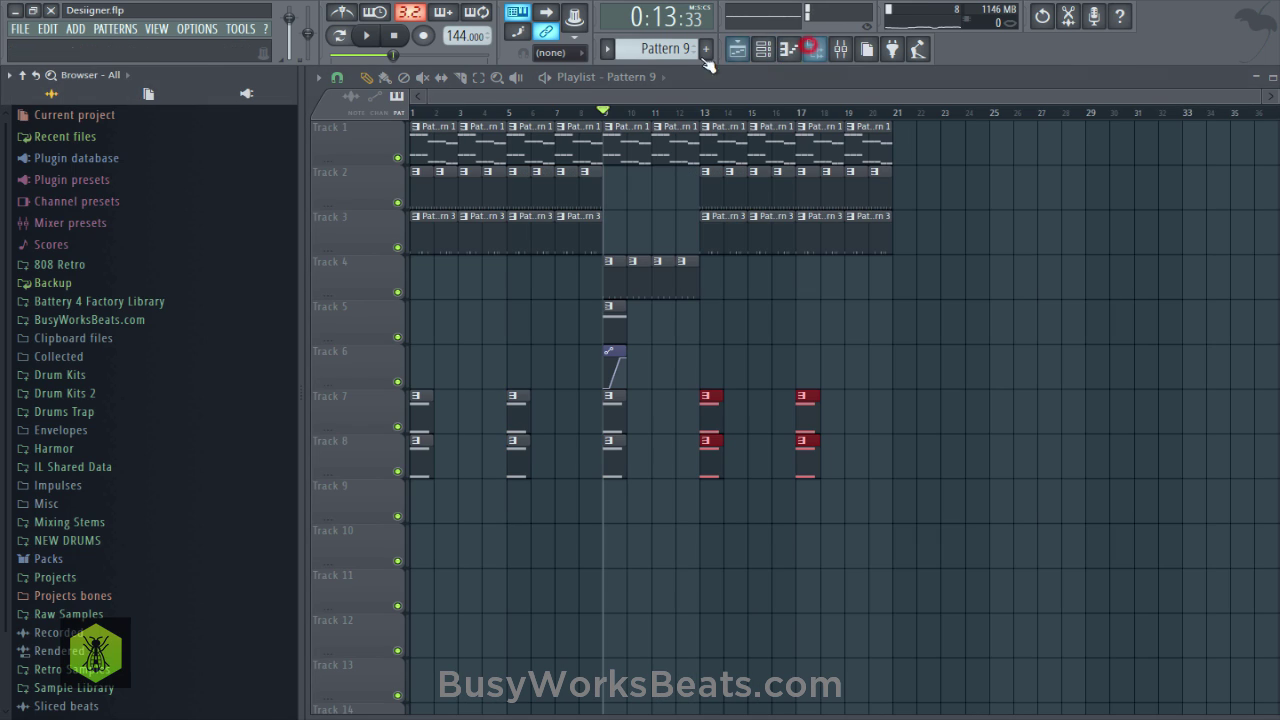
{"action": "left_click", "coordinate": [816, 50]}
{"action": "left_click", "coordinate": [757, 54]}
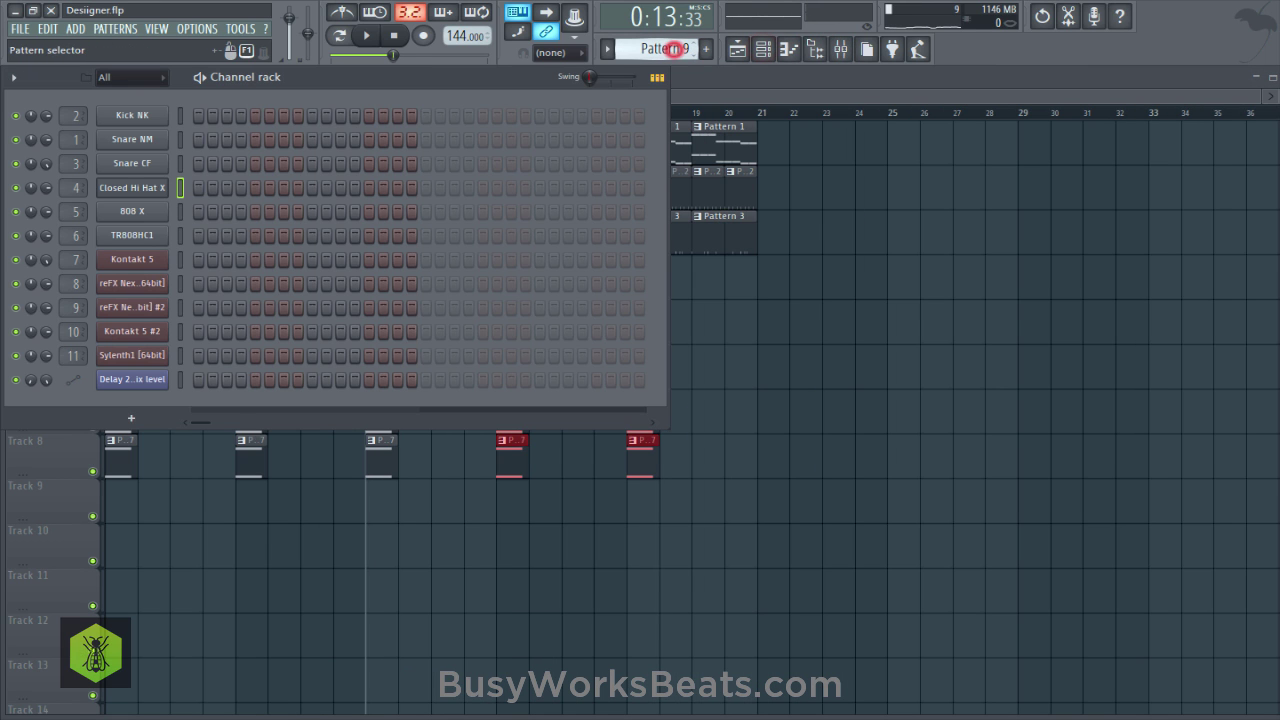
{"action": "key", "text": "ctrl+s"}
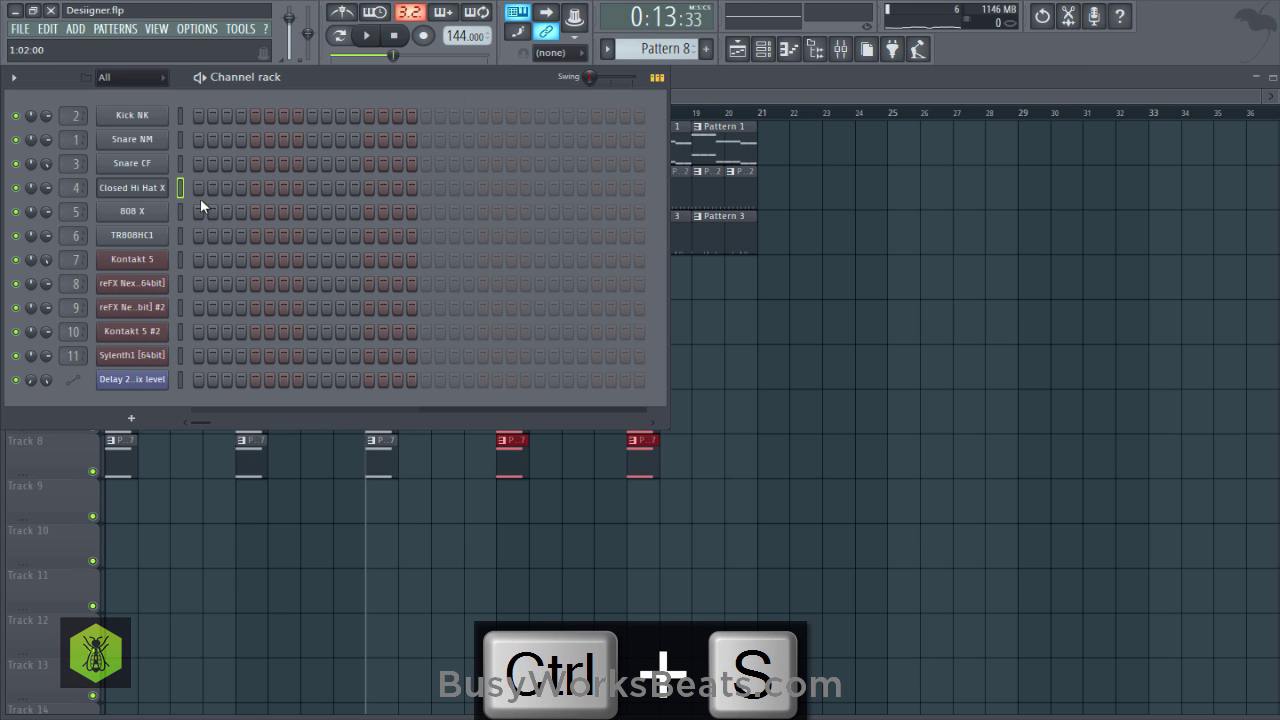
Open the 808 X sample in the Edison audio editor and save the project.
{"action": "left_click", "coordinate": [150, 212]}
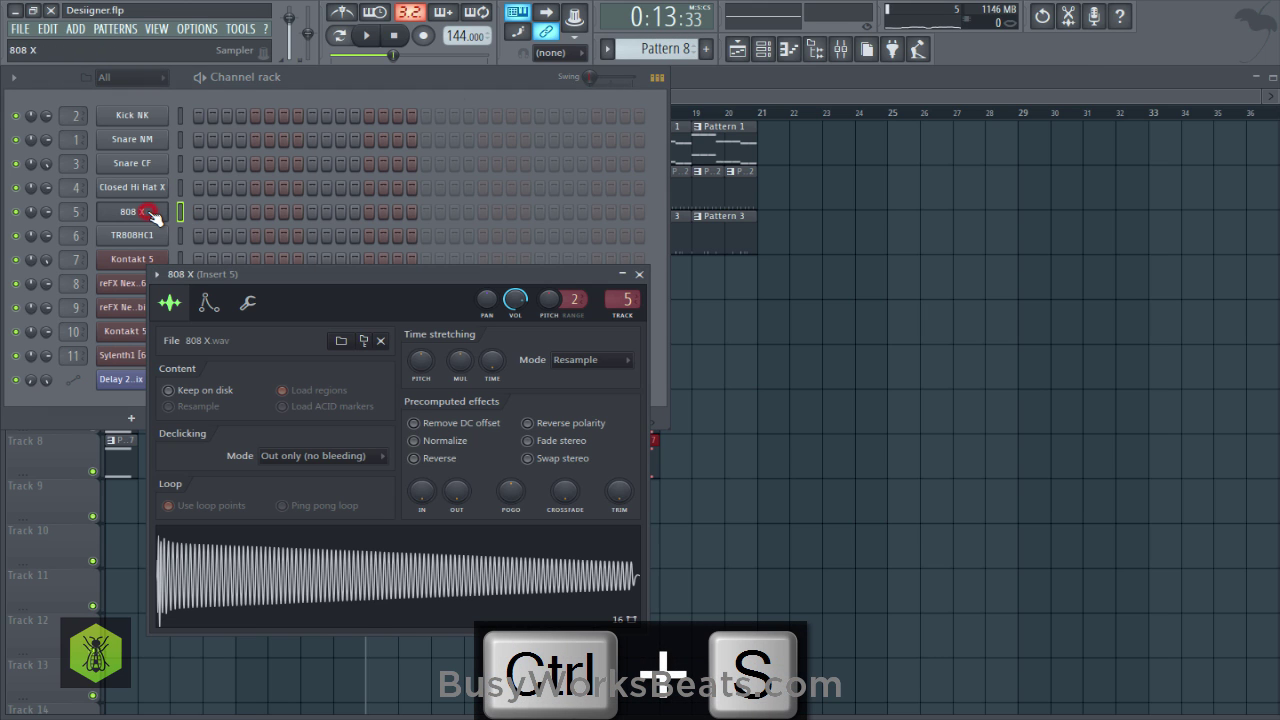
{"action": "right_click", "coordinate": [293, 556]}
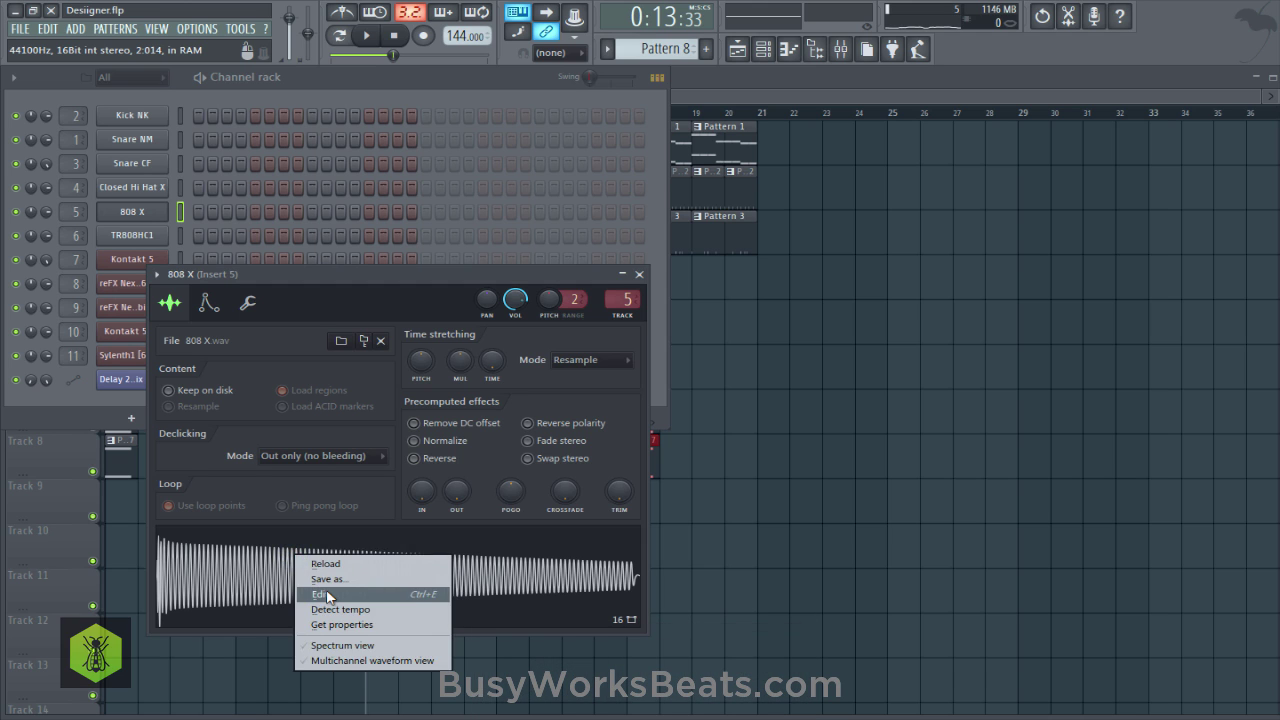
{"action": "left_click", "coordinate": [322, 594]}
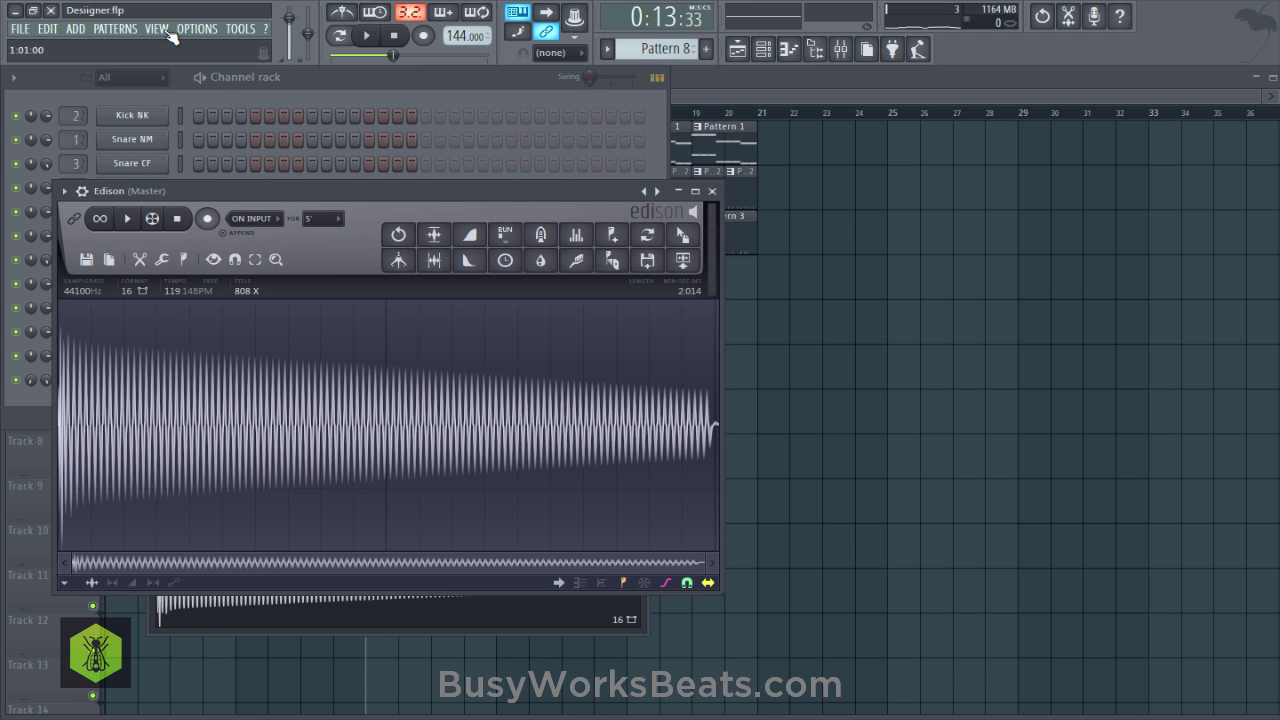
{"action": "left_click", "coordinate": [229, 77]}
{"action": "key", "text": "ctrl+s"}
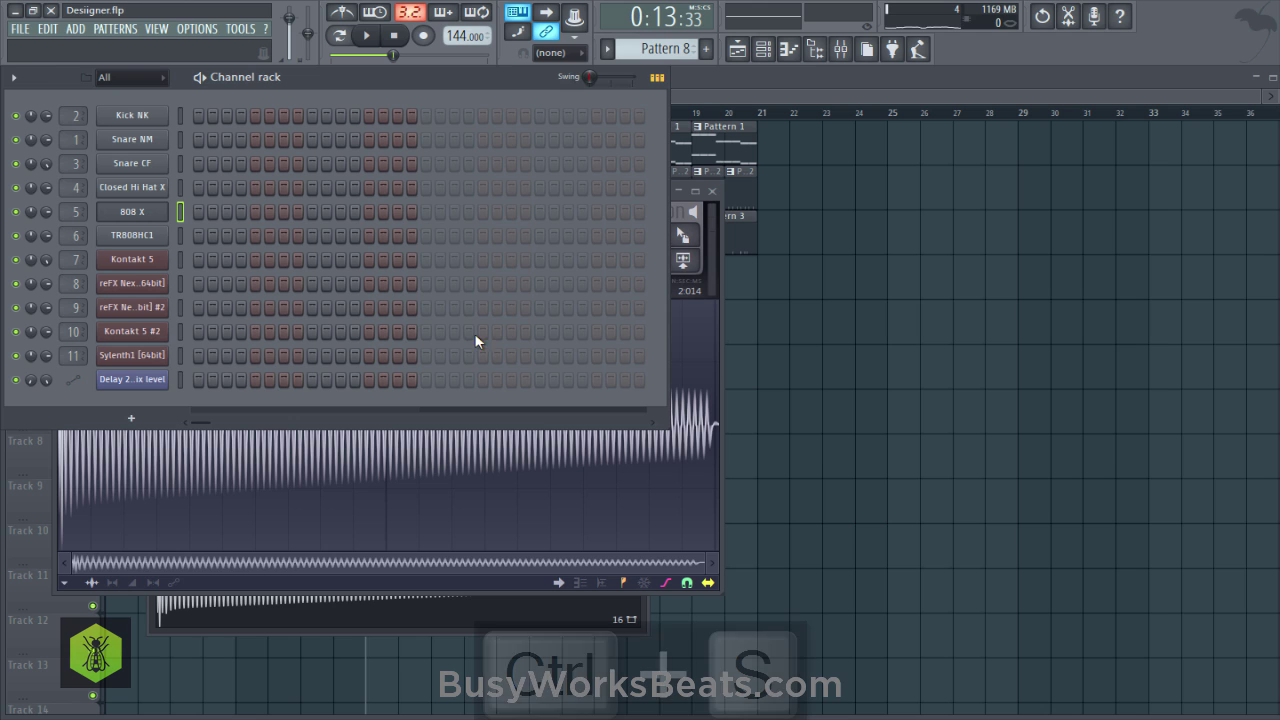
{"action": "left_click", "coordinate": [724, 368]}
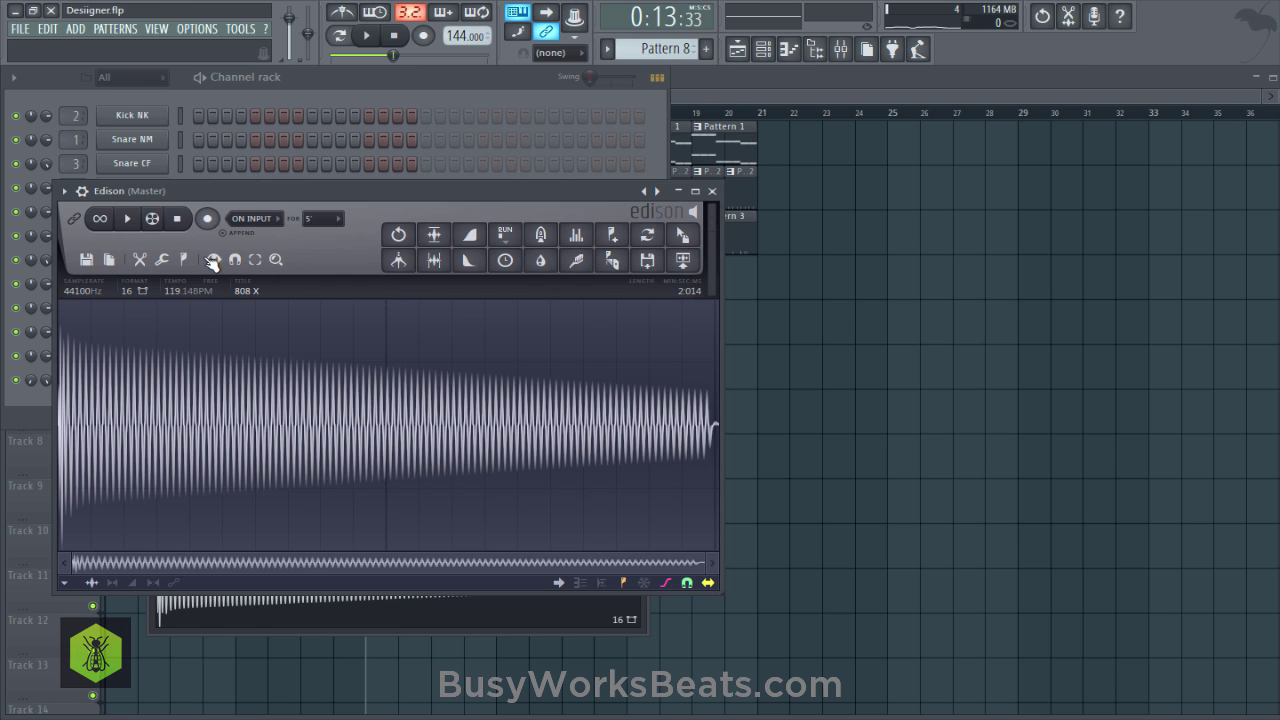
Detect the pitch regions of the 808 X sample in Edison, then close the editor.
{"action": "left_click", "coordinate": [183, 259]}
{"action": "left_click", "coordinate": [250, 485]}
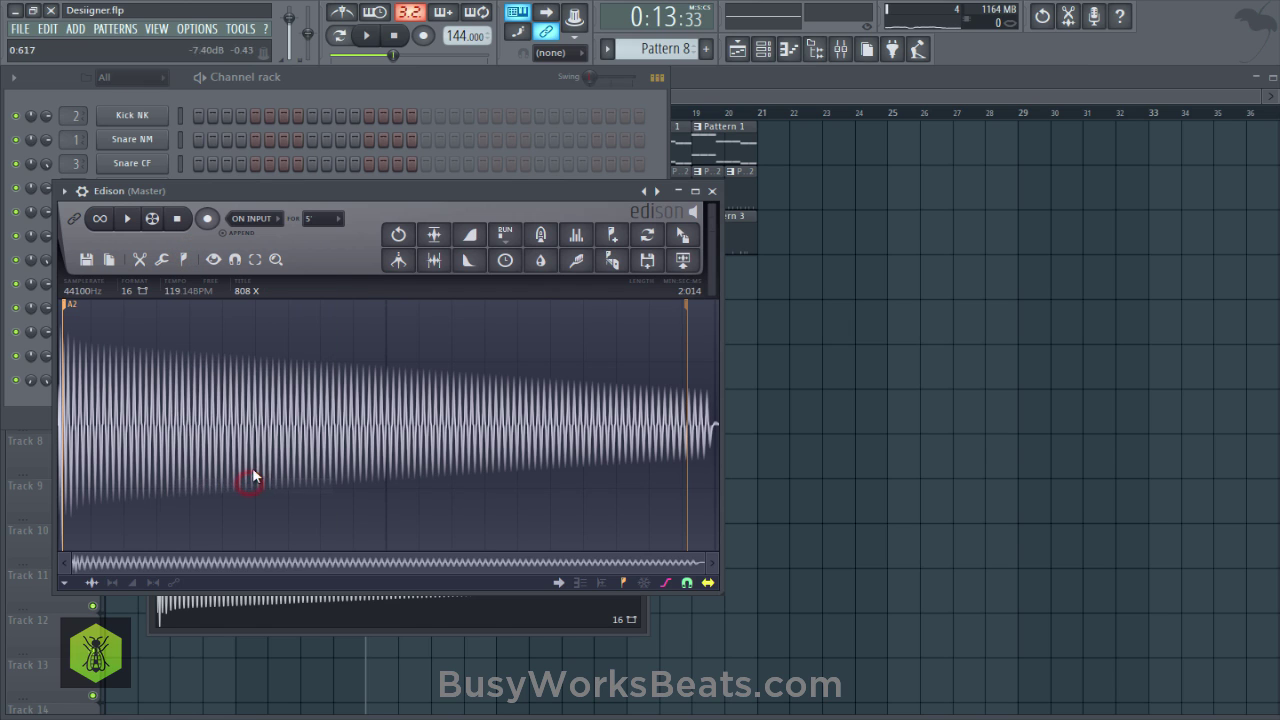
{"action": "left_click", "coordinate": [710, 189]}
{"action": "left_click", "coordinate": [583, 482]}
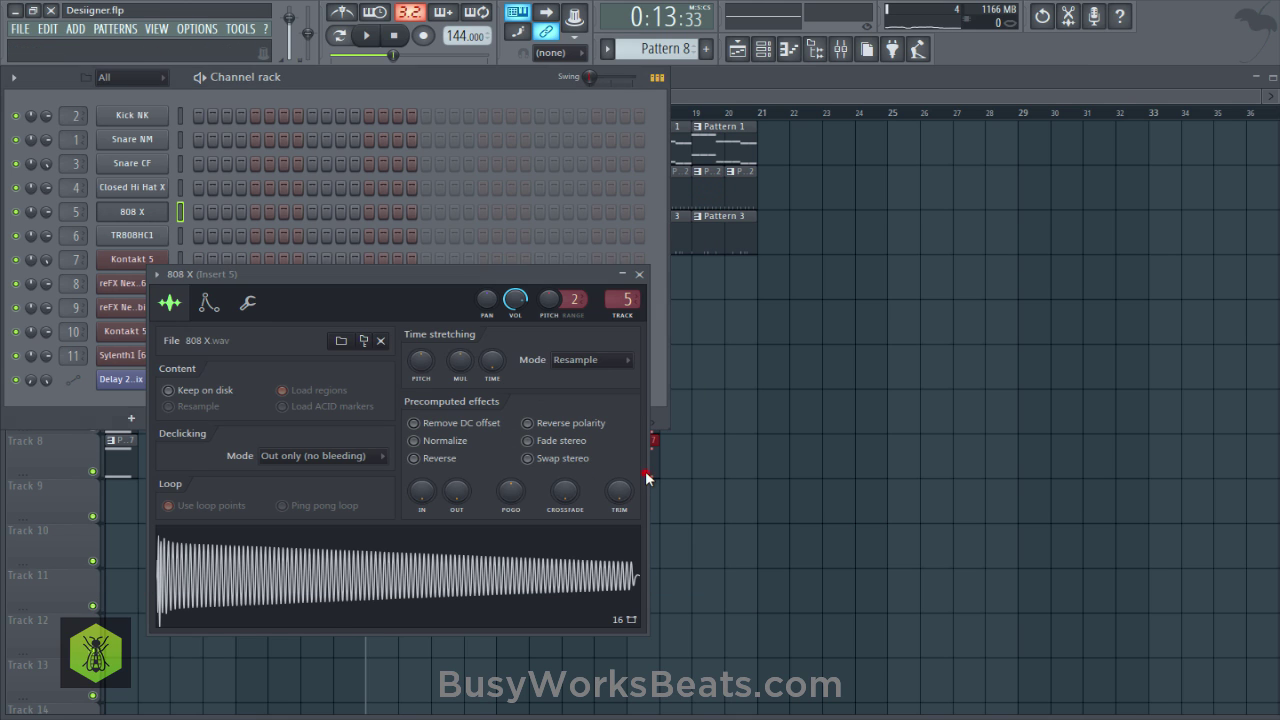
Set the root note of the 808 X channel to A4 and save the project.
{"action": "left_click", "coordinate": [212, 307]}
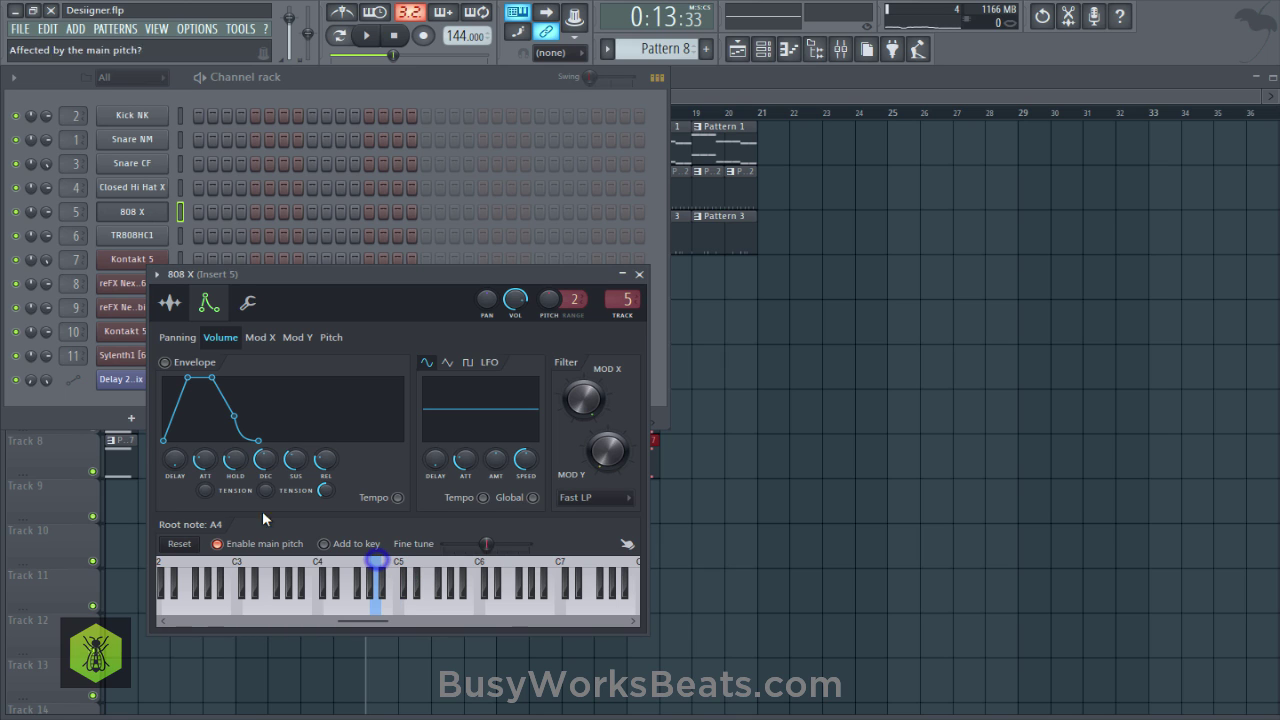
{"action": "left_click", "coordinate": [639, 275]}
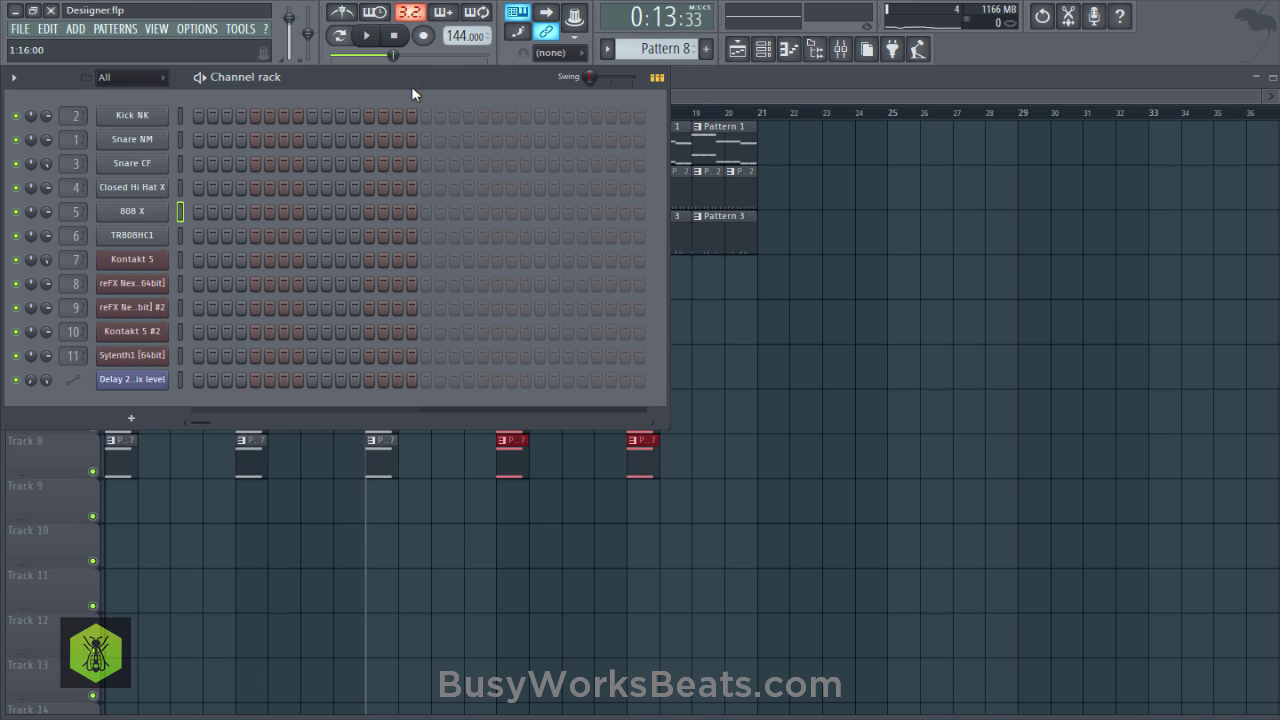
{"action": "key", "text": "ctrl+s"}
{"action": "key", "text": "ctrl+s"}
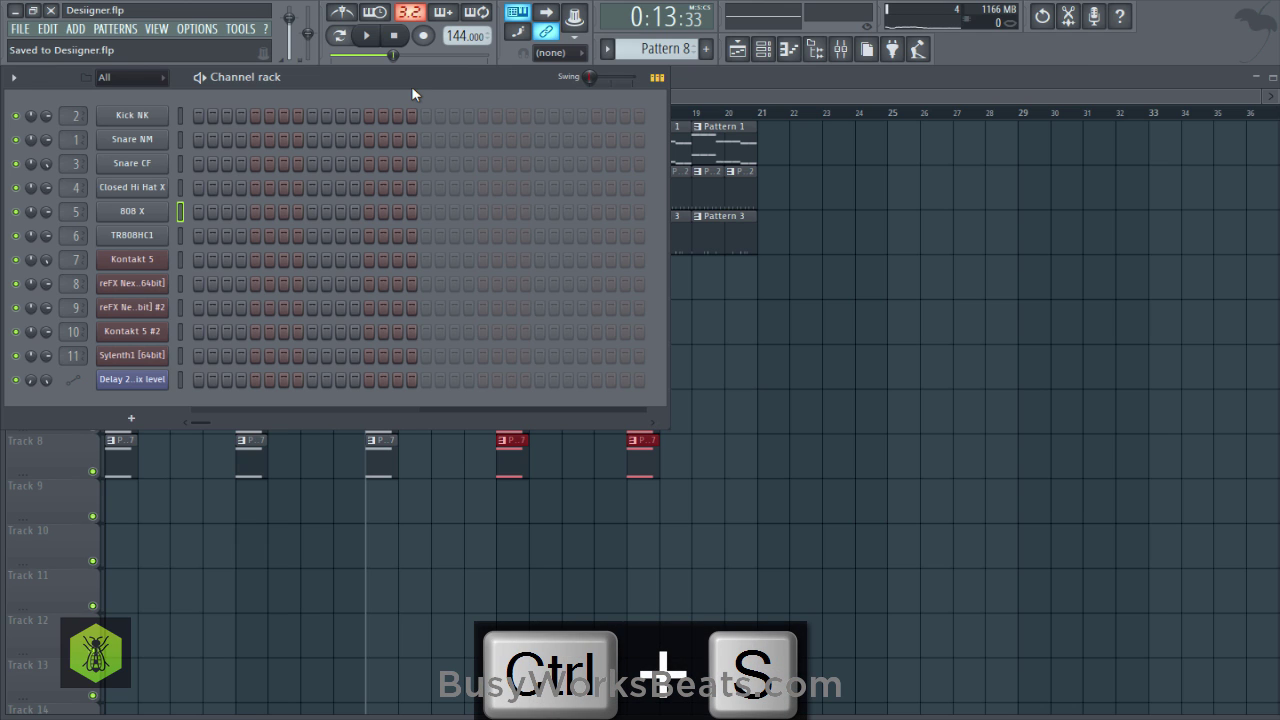
Enable Porta and Mono in the polyphony settings of the 808 X channel.
{"action": "left_click", "coordinate": [163, 212]}
{"action": "left_click", "coordinate": [255, 301]}
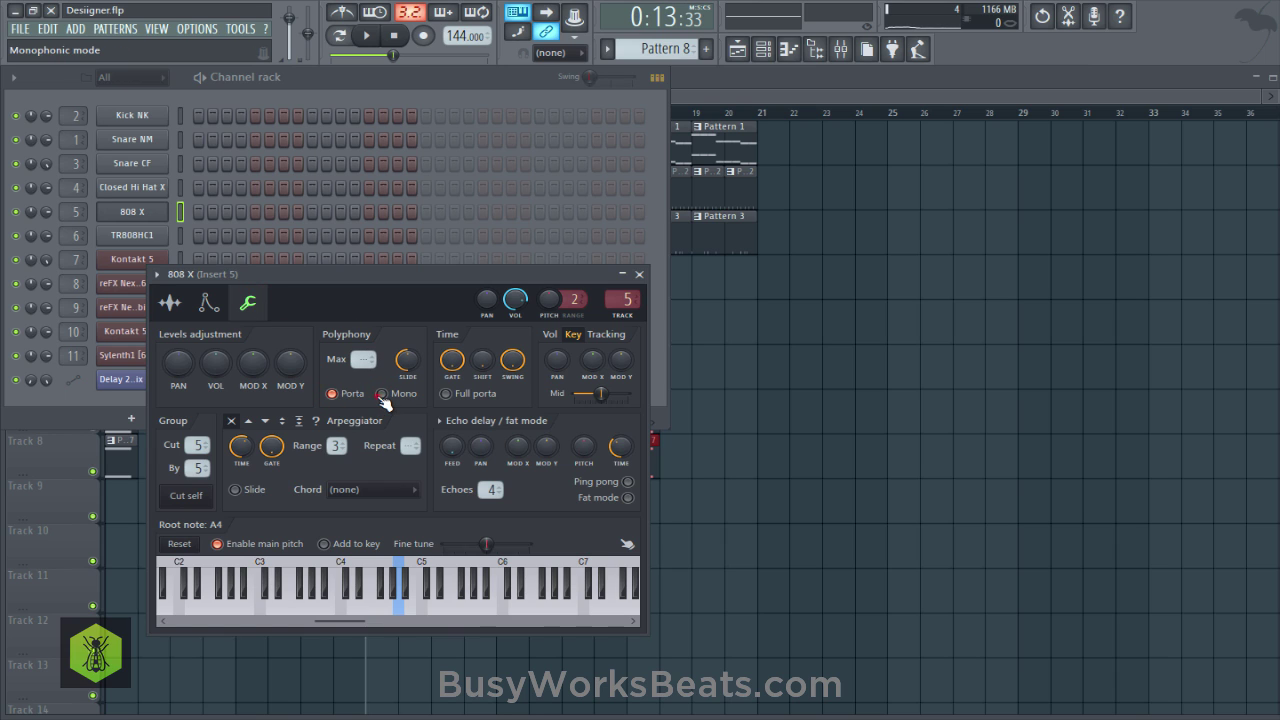
{"action": "left_click", "coordinate": [639, 275]}
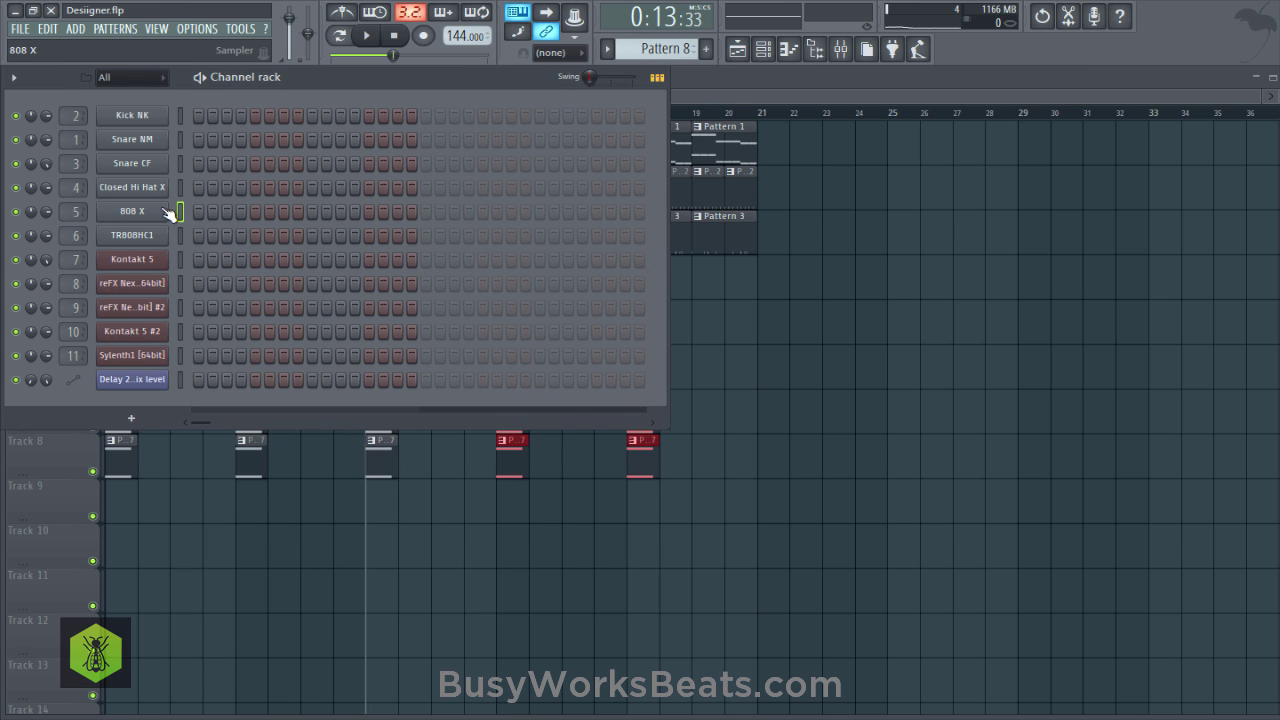
Open the 808 X piano roll, audition the B notes and place a one-bar B6 note at bar 1.
{"action": "right_click", "coordinate": [168, 213]}
{"action": "left_click", "coordinate": [175, 209]}
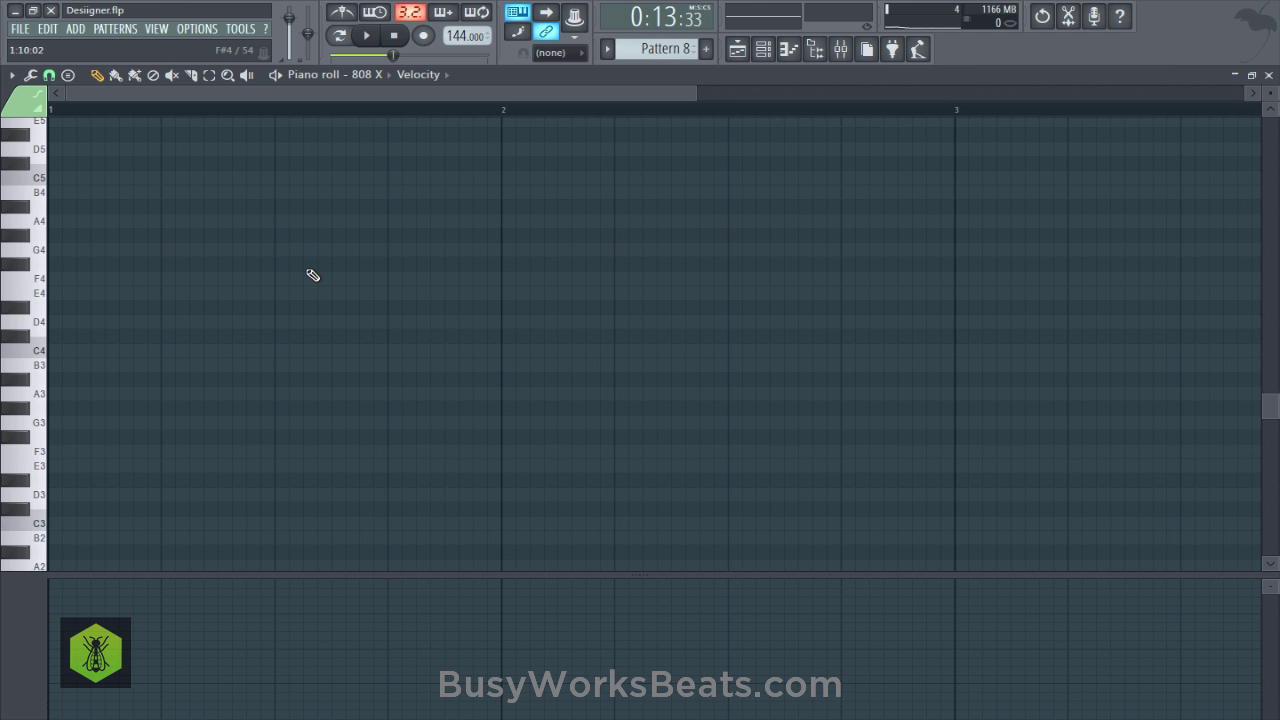
{"action": "scroll", "coordinate": [64, 300], "scroll_direction": "up", "scroll_amount": 3}
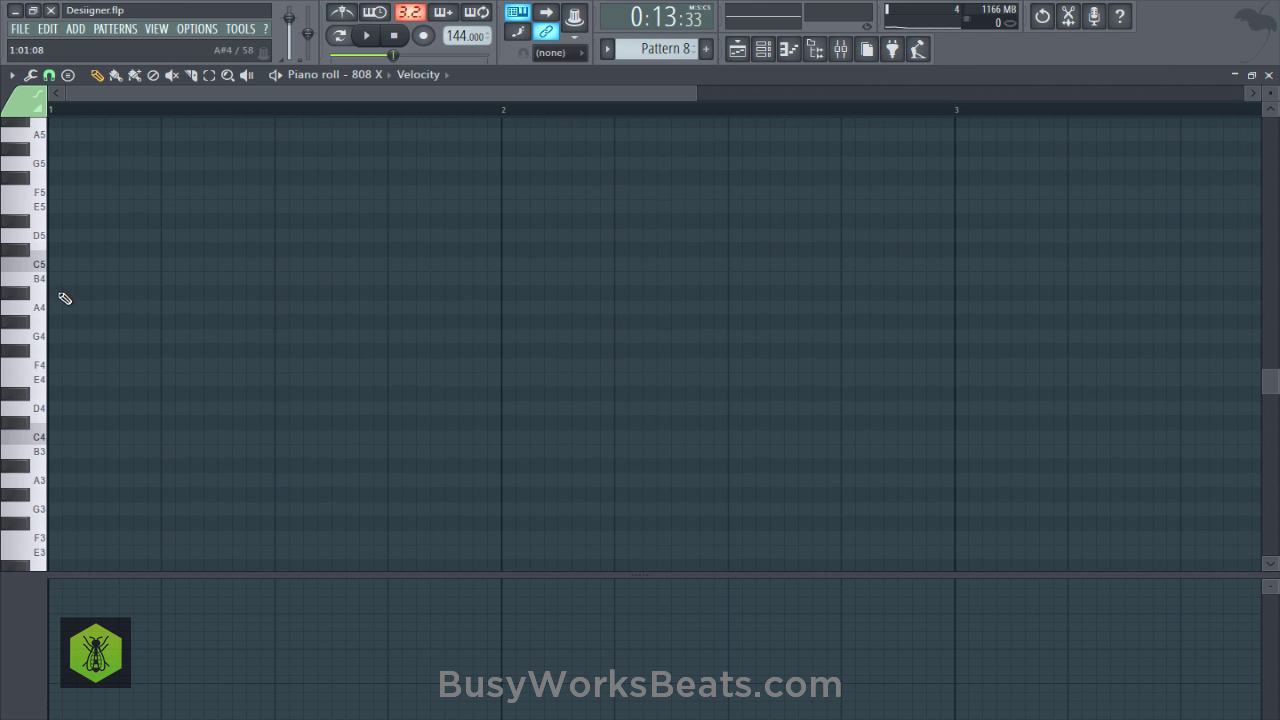
{"action": "left_click", "coordinate": [40, 285]}
{"action": "scroll", "coordinate": [57, 309], "scroll_direction": "up", "scroll_amount": 9}
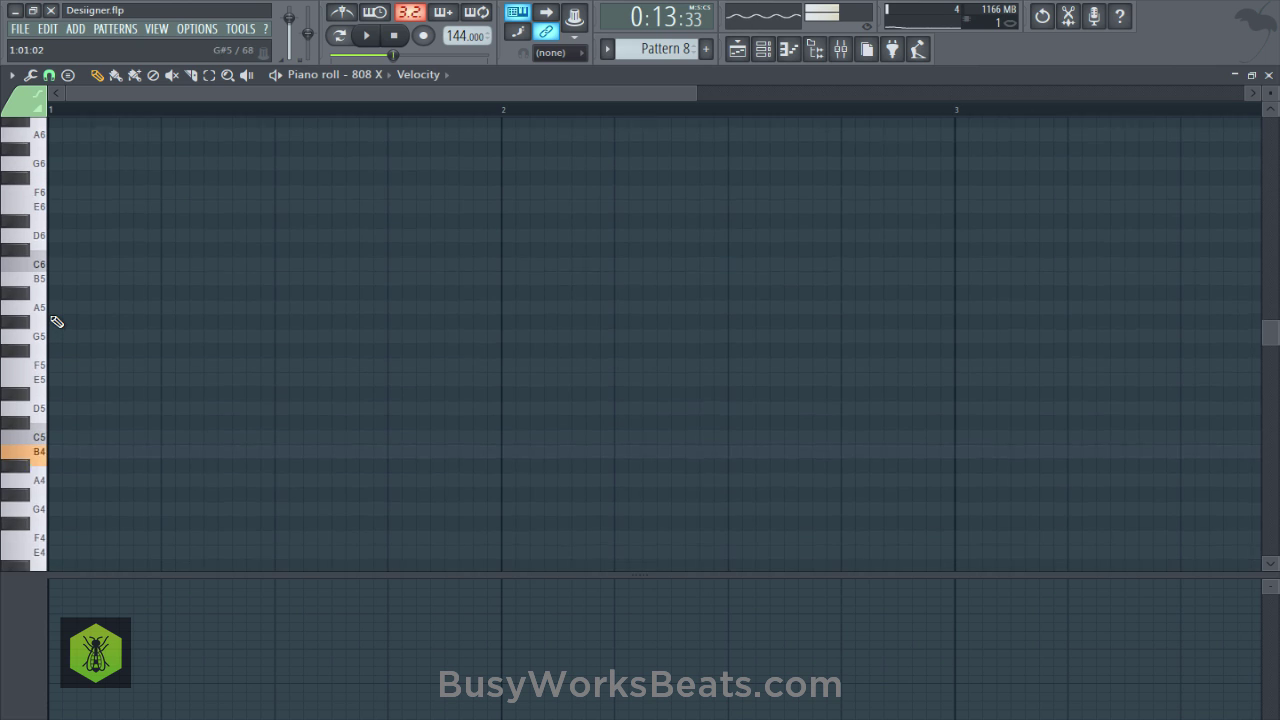
{"action": "scroll", "coordinate": [43, 203], "scroll_direction": "up", "scroll_amount": 2}
{"action": "left_click", "coordinate": [38, 199]}
{"action": "left_click", "coordinate": [78, 194]}
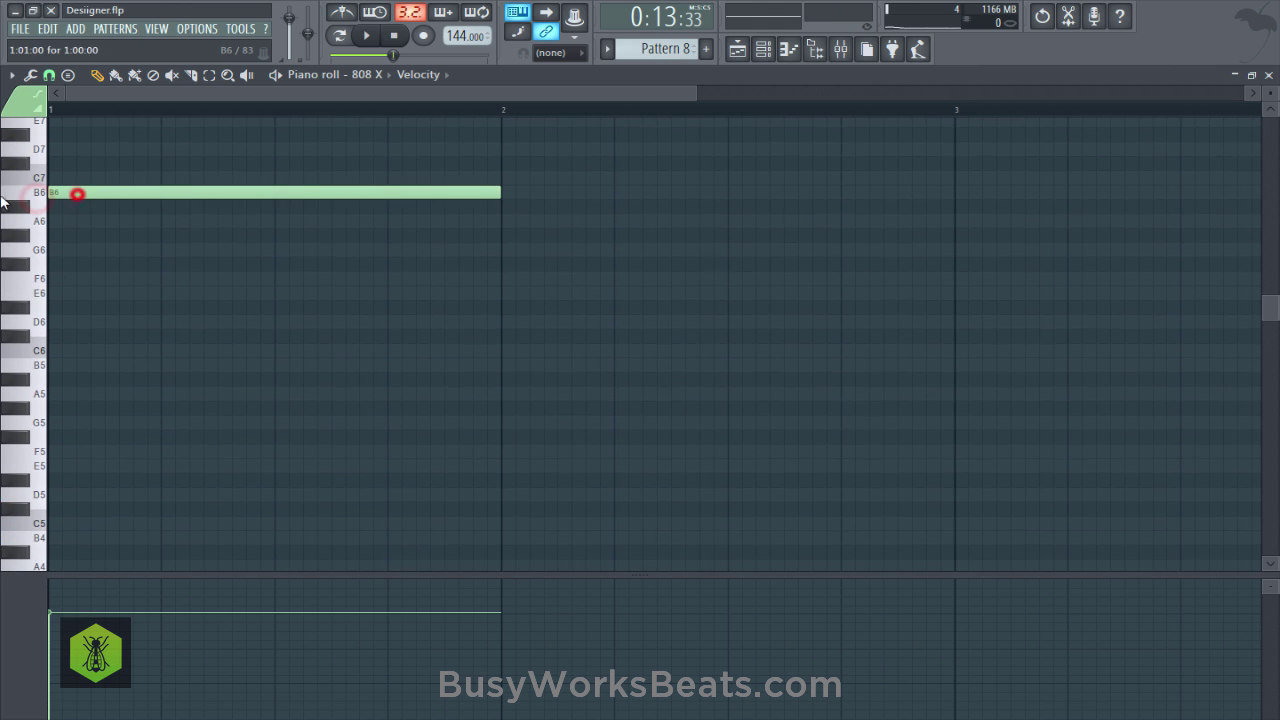
Place Pattern 8 on Track 9 at bar 9 of the playlist and play it back.
{"action": "left_click", "coordinate": [737, 49]}
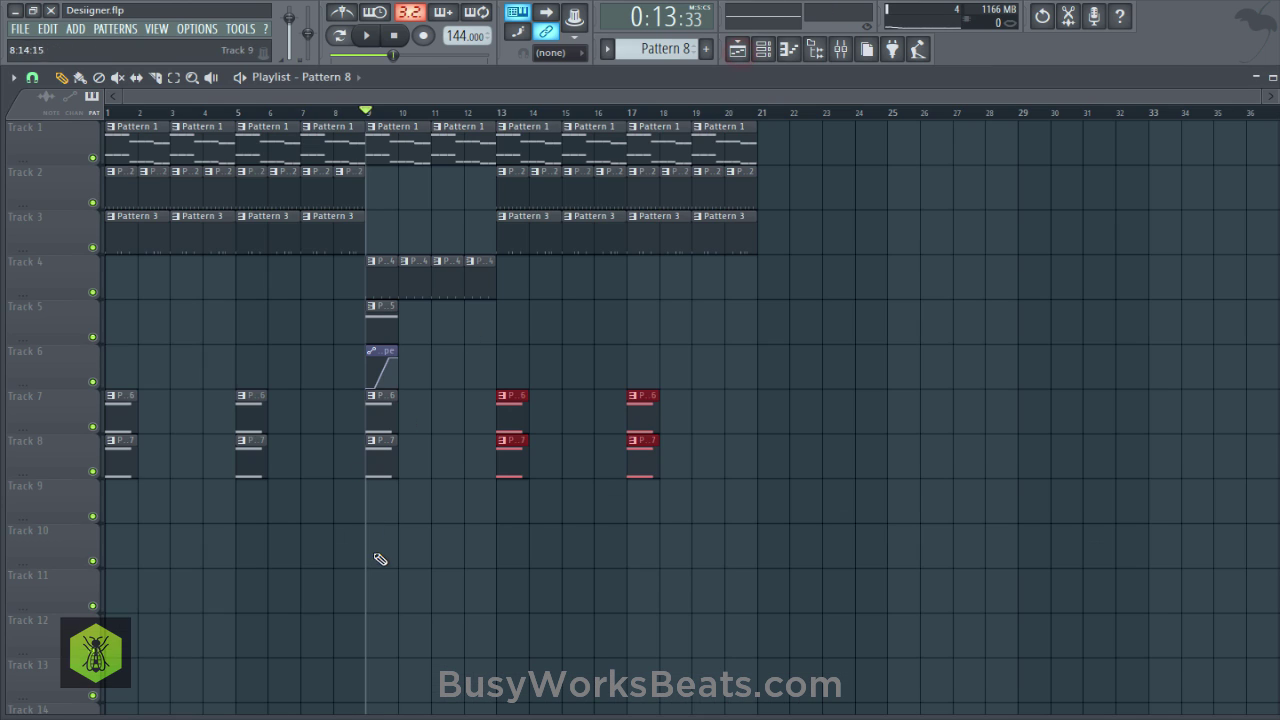
{"action": "left_click", "coordinate": [370, 500]}
{"action": "key", "text": "space"}
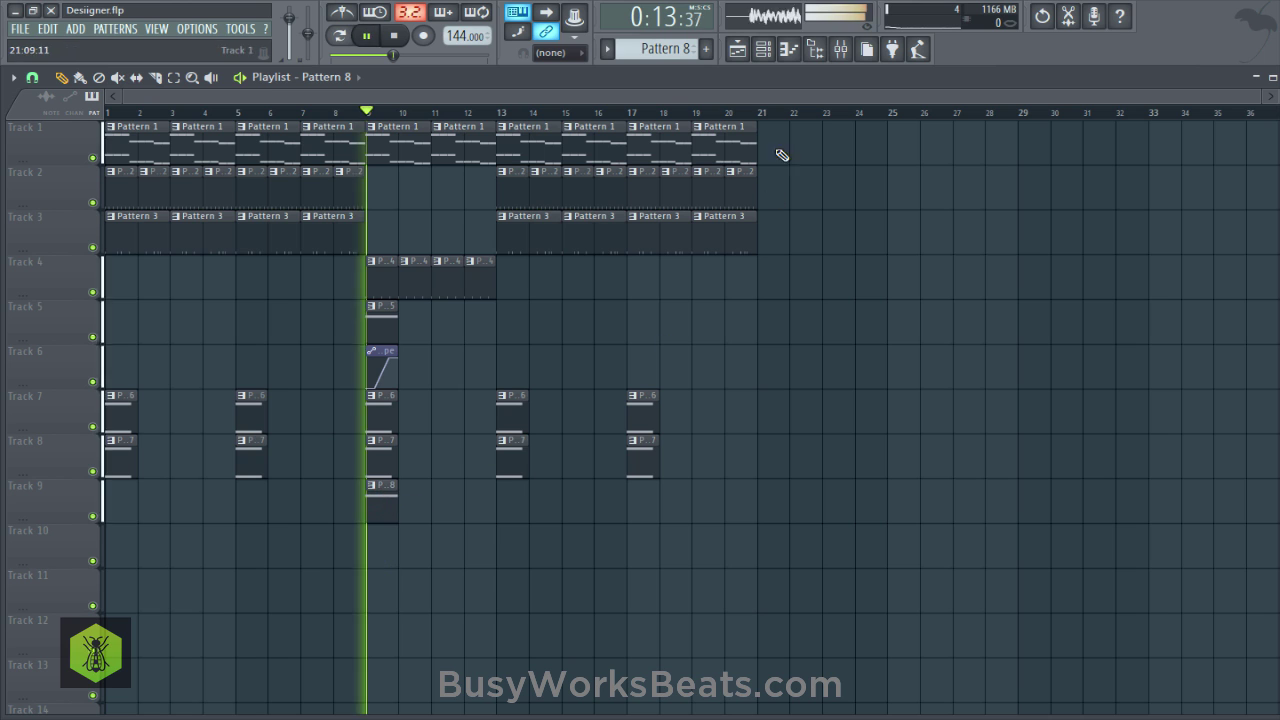
Check the 808 X level on mixer Insert 5 during playback, return to the piano roll and save the project.
{"action": "left_click", "coordinate": [763, 49]}
{"action": "left_click", "coordinate": [313, 213]}
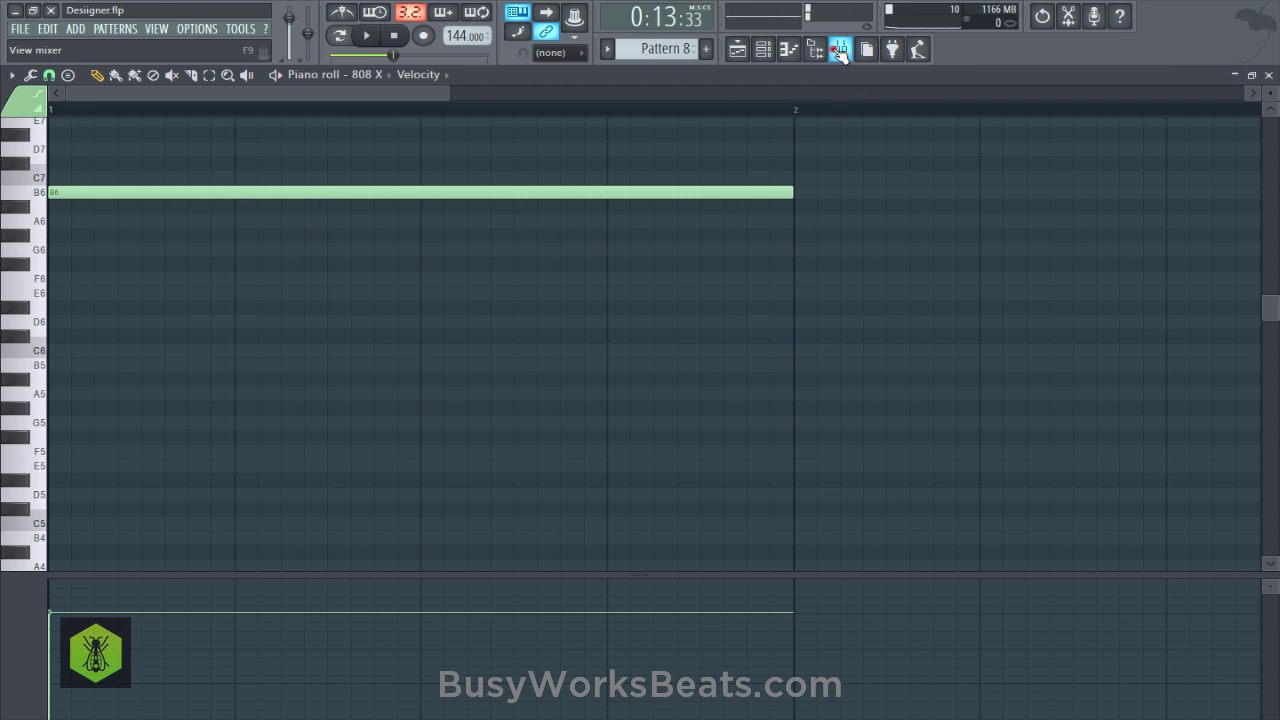
{"action": "left_click", "coordinate": [840, 50]}
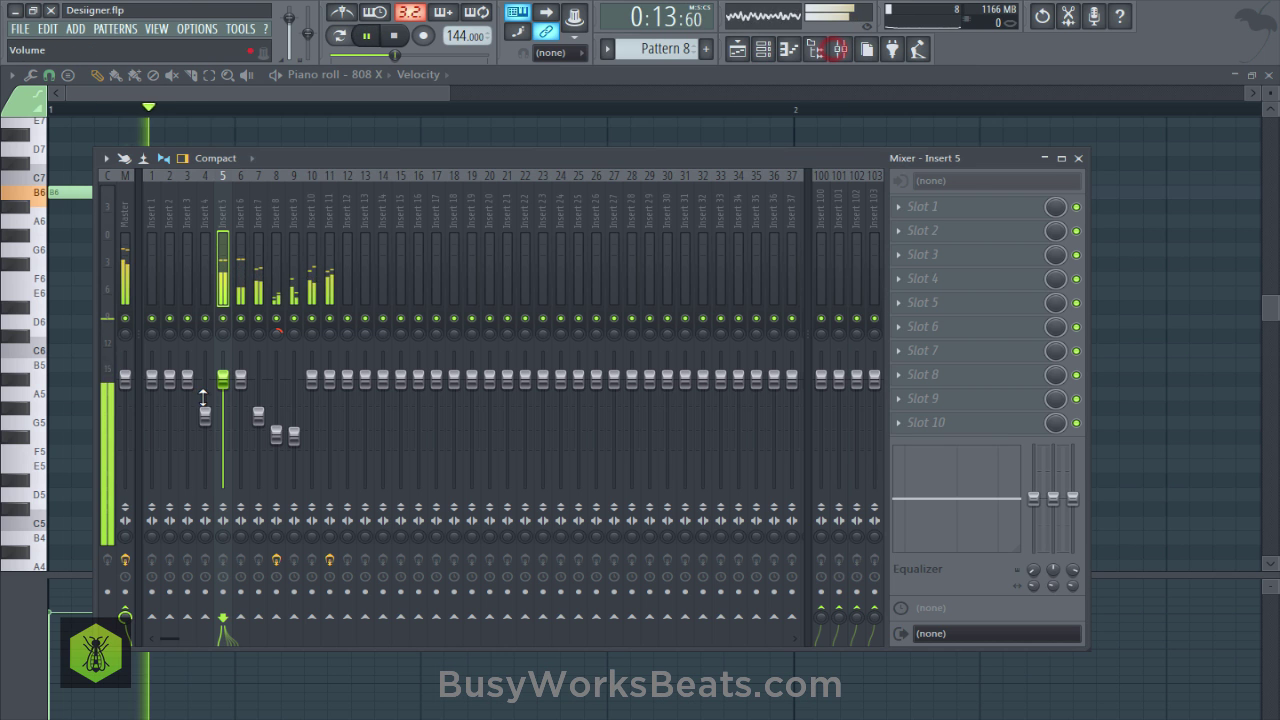
{"action": "left_click", "coordinate": [1153, 350]}
{"action": "scroll", "coordinate": [237, 120], "scroll_direction": "down", "scroll_amount": 3}
{"action": "key", "text": "ctrl+s"}
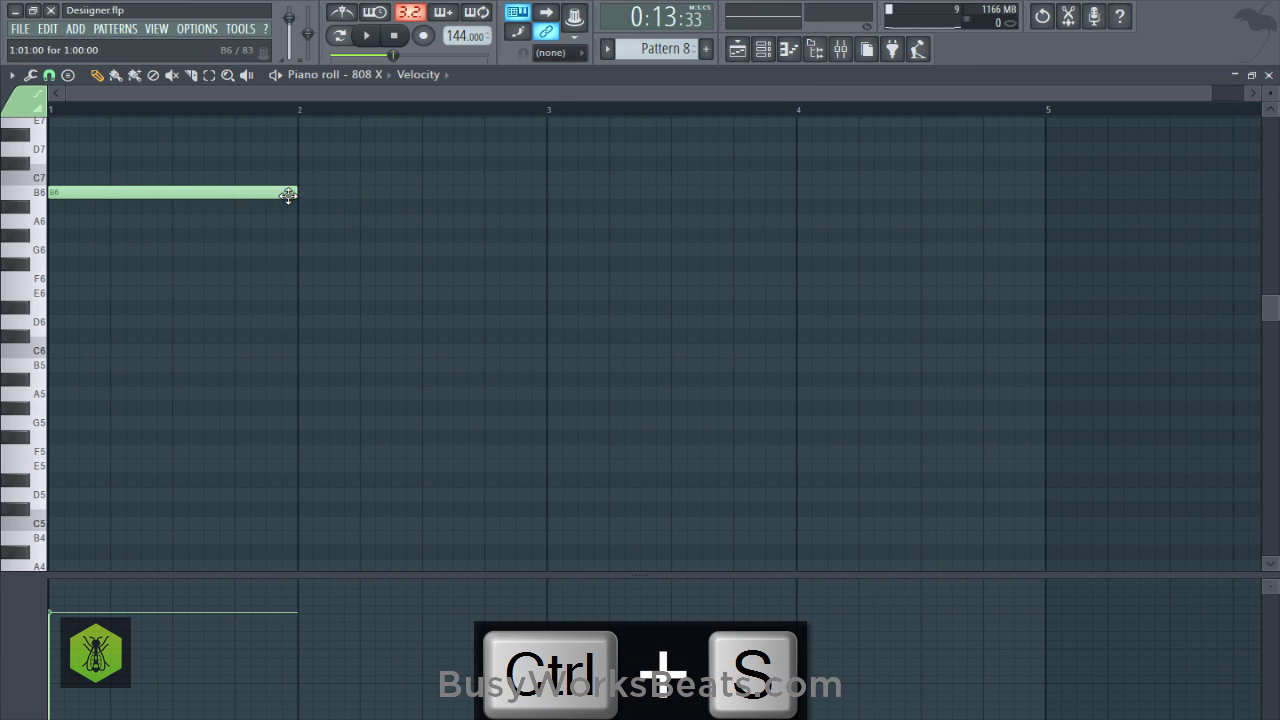
Shorten the B6 note to half a bar, save, and add a copy starting on beat 4 of bar 1.
{"action": "left_click_drag", "start_coordinate": [243, 198], "coordinate": [172, 206]}
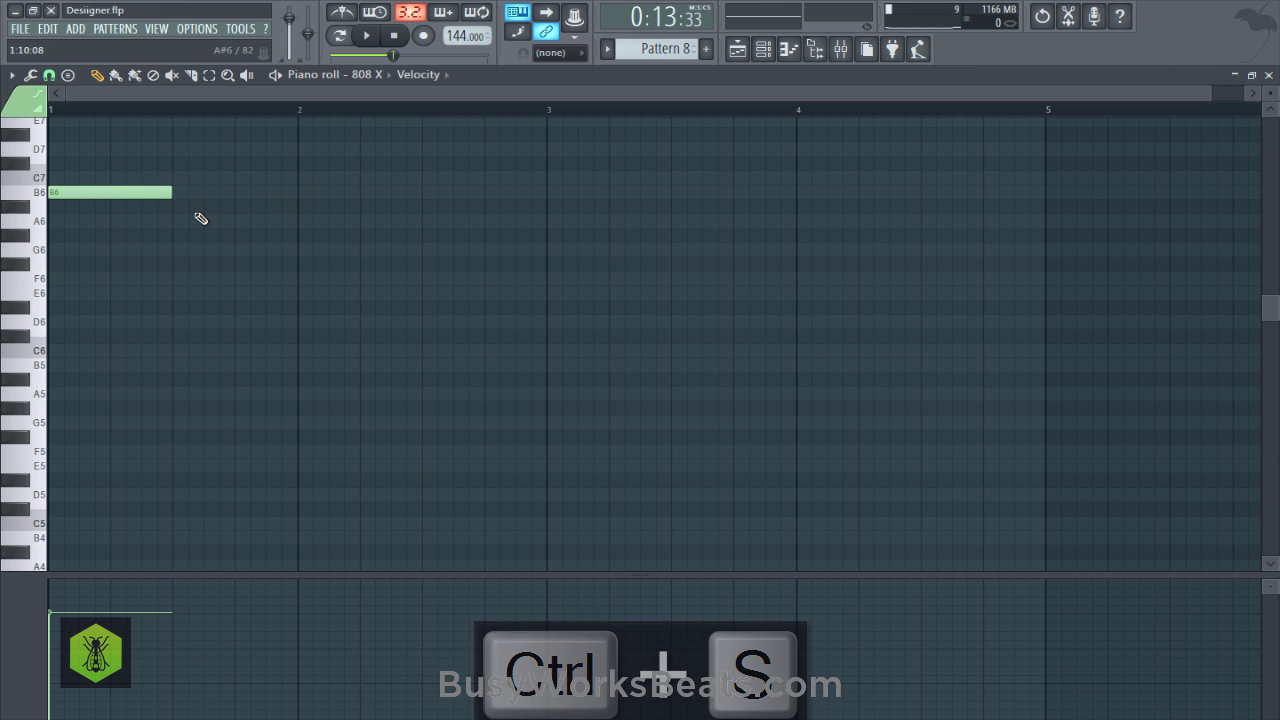
{"action": "key", "text": "ctrl+s"}
{"action": "scroll", "coordinate": [200, 230], "scroll_direction": "up", "scroll_amount": 3}
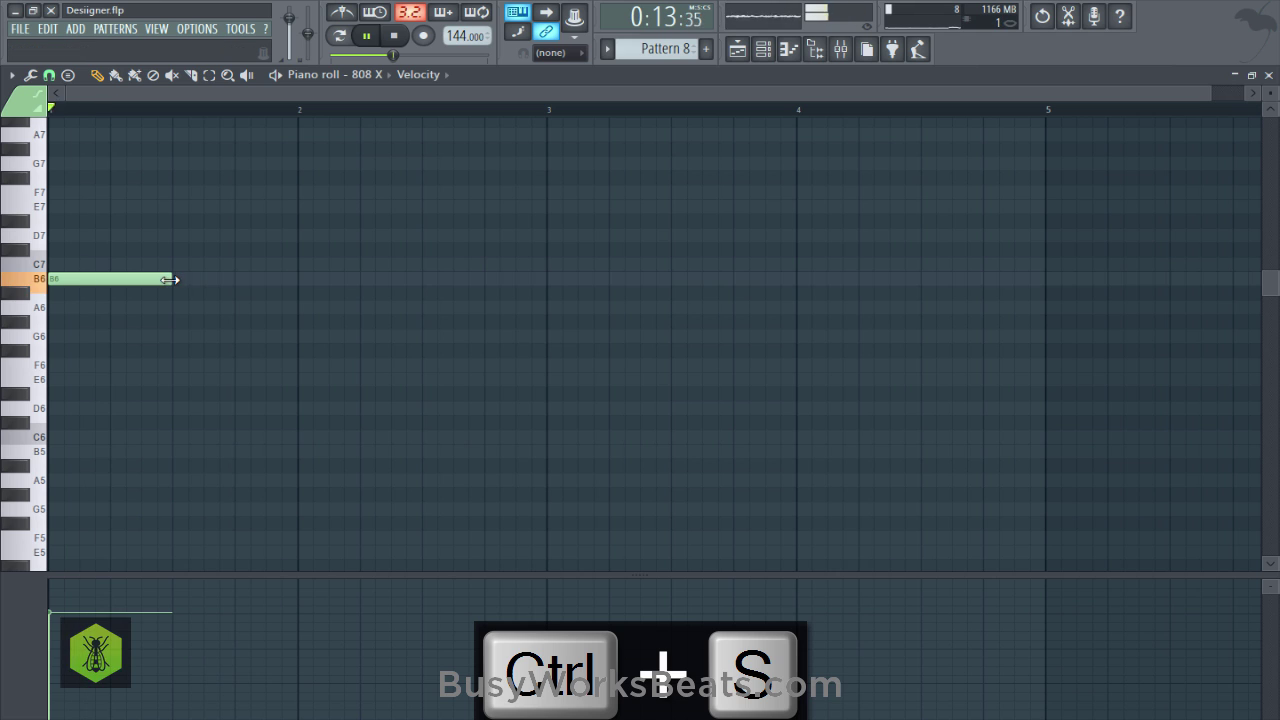
{"action": "mouse_move", "coordinate": [168, 278]}
{"action": "left_mouse_down"}
{"action": "mouse_move", "coordinate": [150, 278]}
{"action": "mouse_move", "coordinate": [324, 293]}
{"action": "mouse_move", "coordinate": [397, 276]}
{"action": "left_mouse_up"}
{"action": "key", "text": "space"}
{"action": "right_click", "coordinate": [374, 267]}
{"action": "key", "text": "space"}
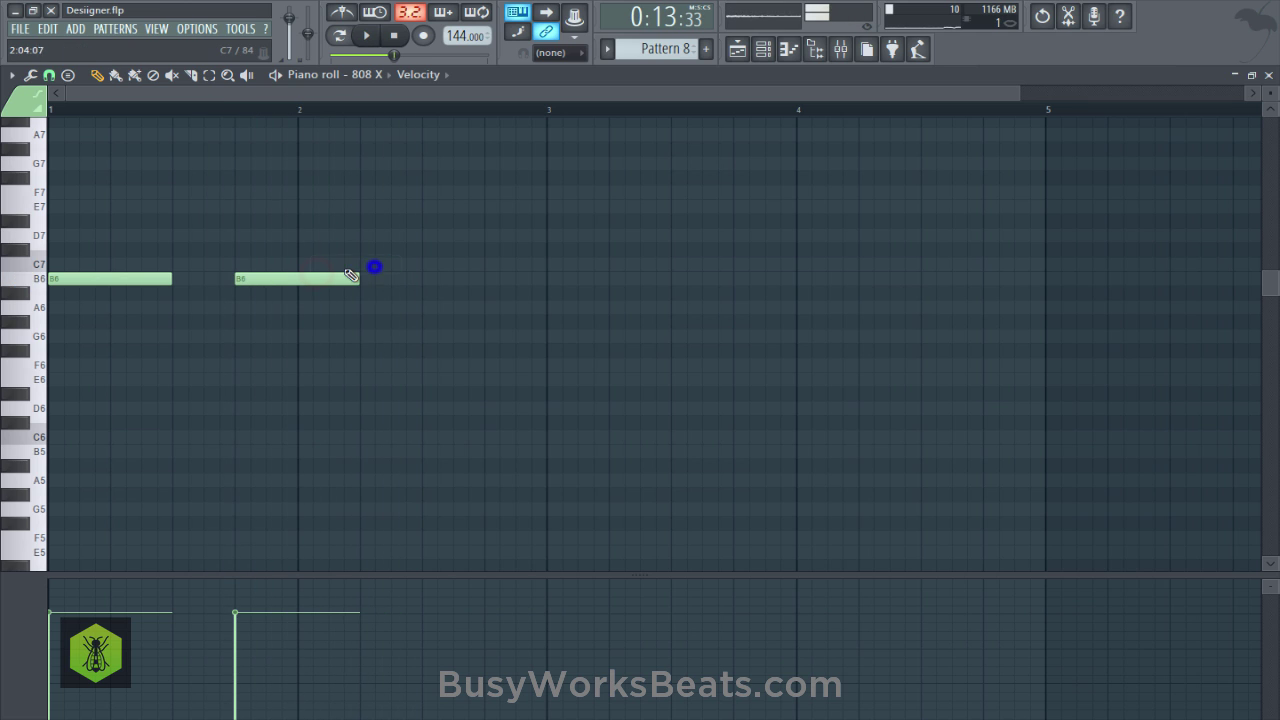
Add another half-bar B6 note on beat 2 of bar 2 and duplicate the three-note phrase into bars 3 and 4.
{"action": "left_click_drag", "start_coordinate": [293, 280], "coordinate": [416, 287]}
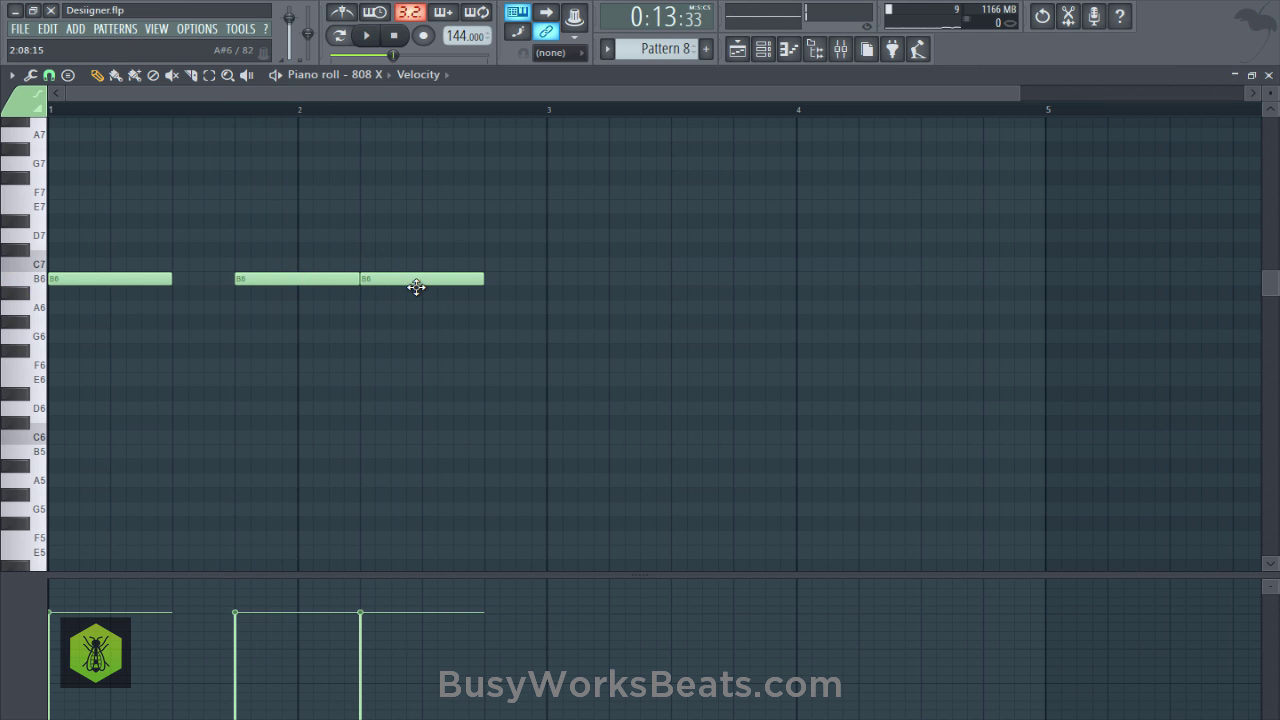
{"action": "key", "text": "ctrl+s"}
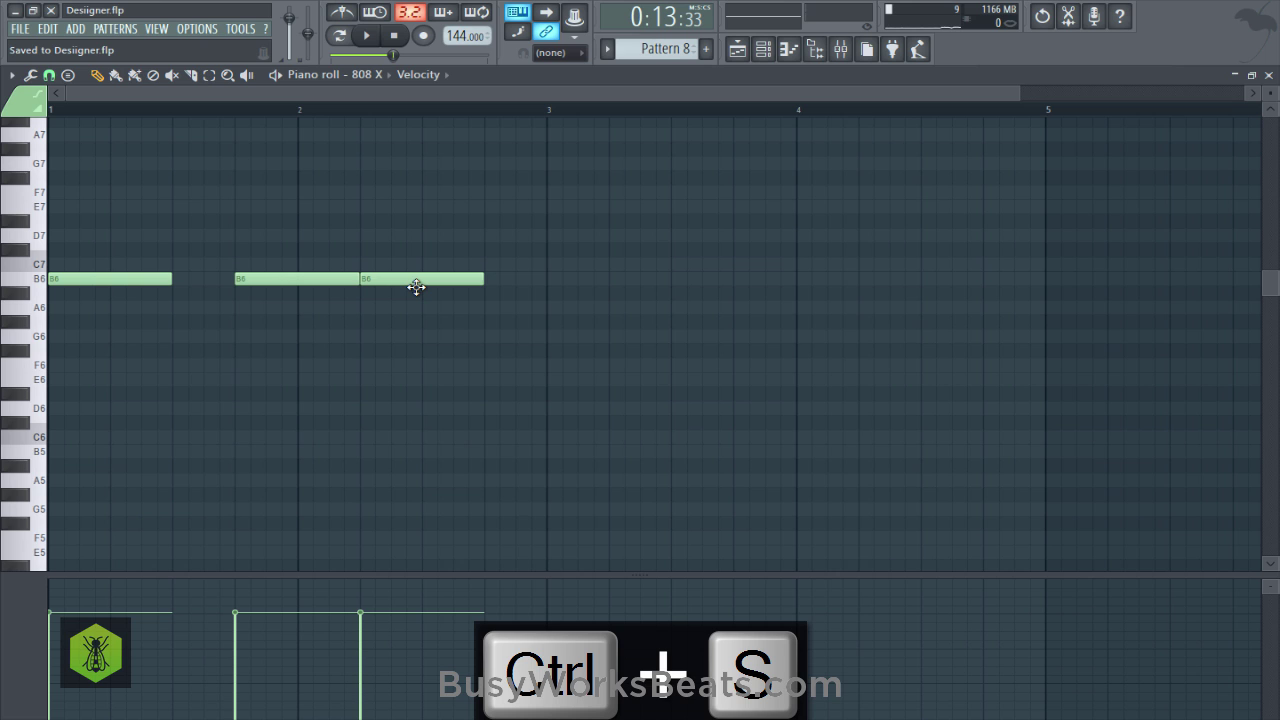
{"action": "key", "text": "space"}
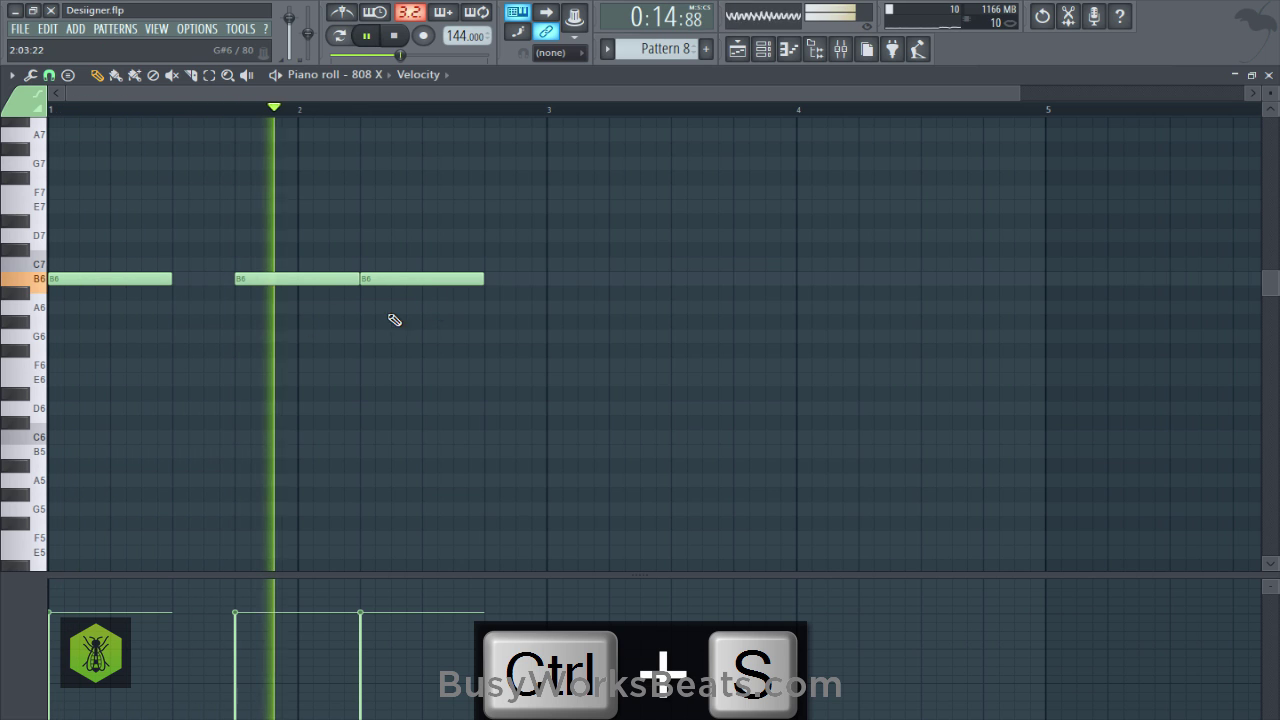
{"action": "left_click_drag", "start_coordinate": [400, 279], "coordinate": [903, 279]}
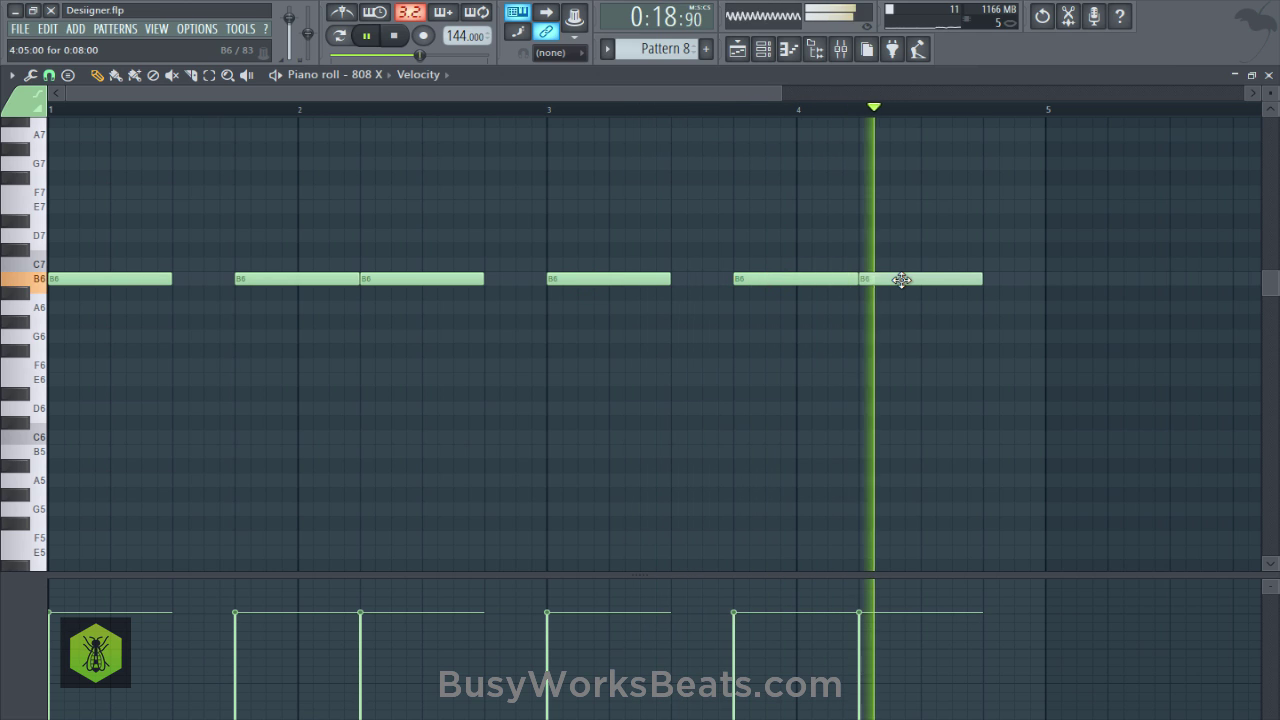
{"action": "key", "text": "space"}
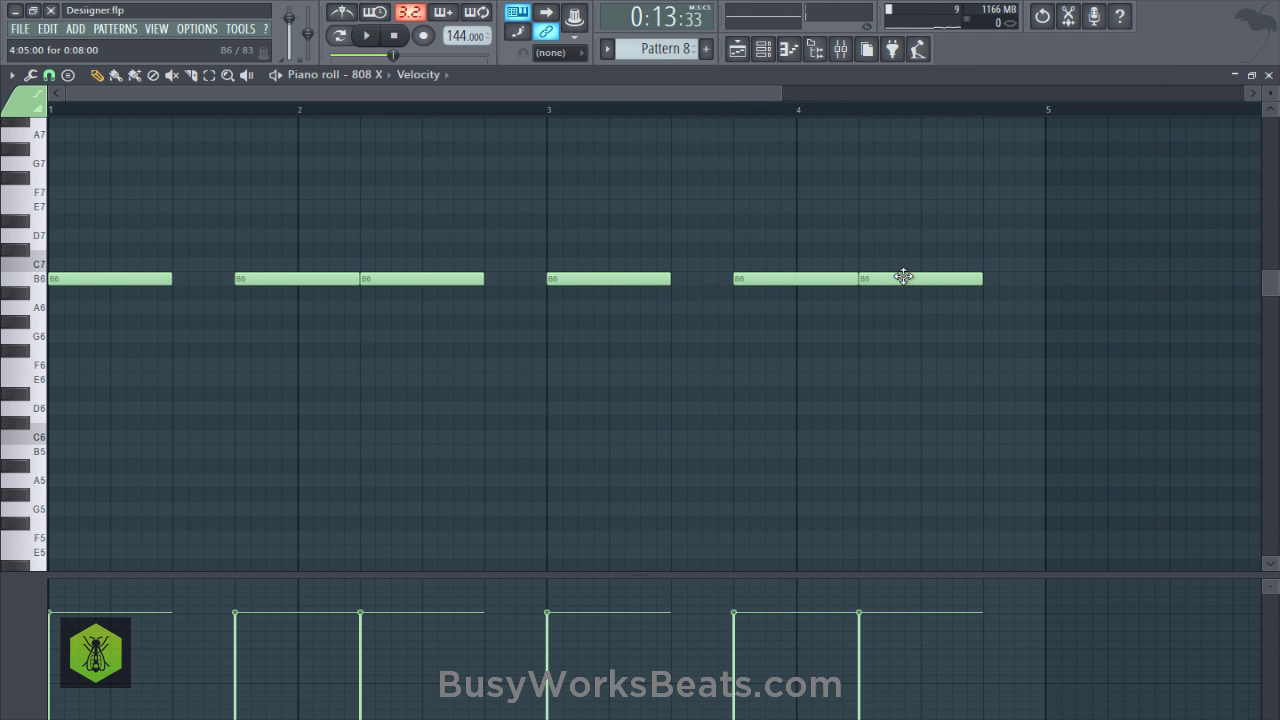
Save the project and add a half-bar B5 note in the second half of bar 4.
{"action": "left_click", "coordinate": [897, 278]}
{"action": "key", "text": "ctrl+s"}
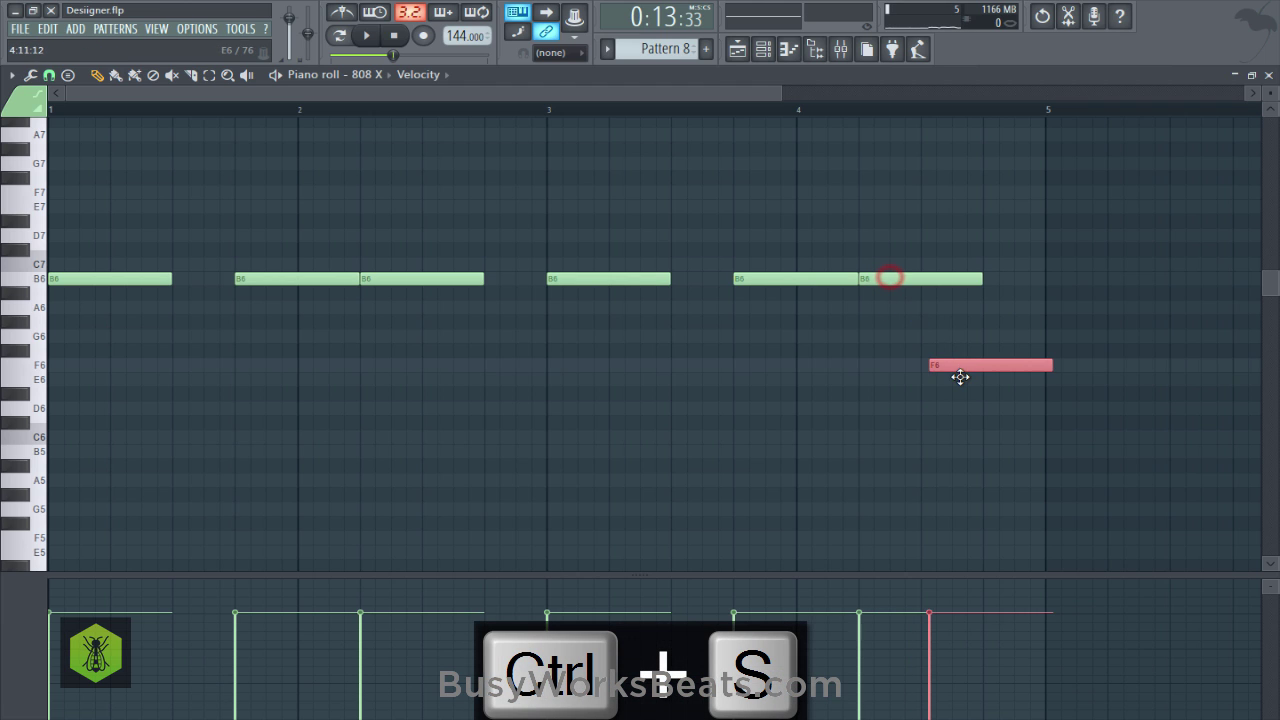
{"action": "left_click_drag", "start_coordinate": [960, 377], "coordinate": [949, 461]}
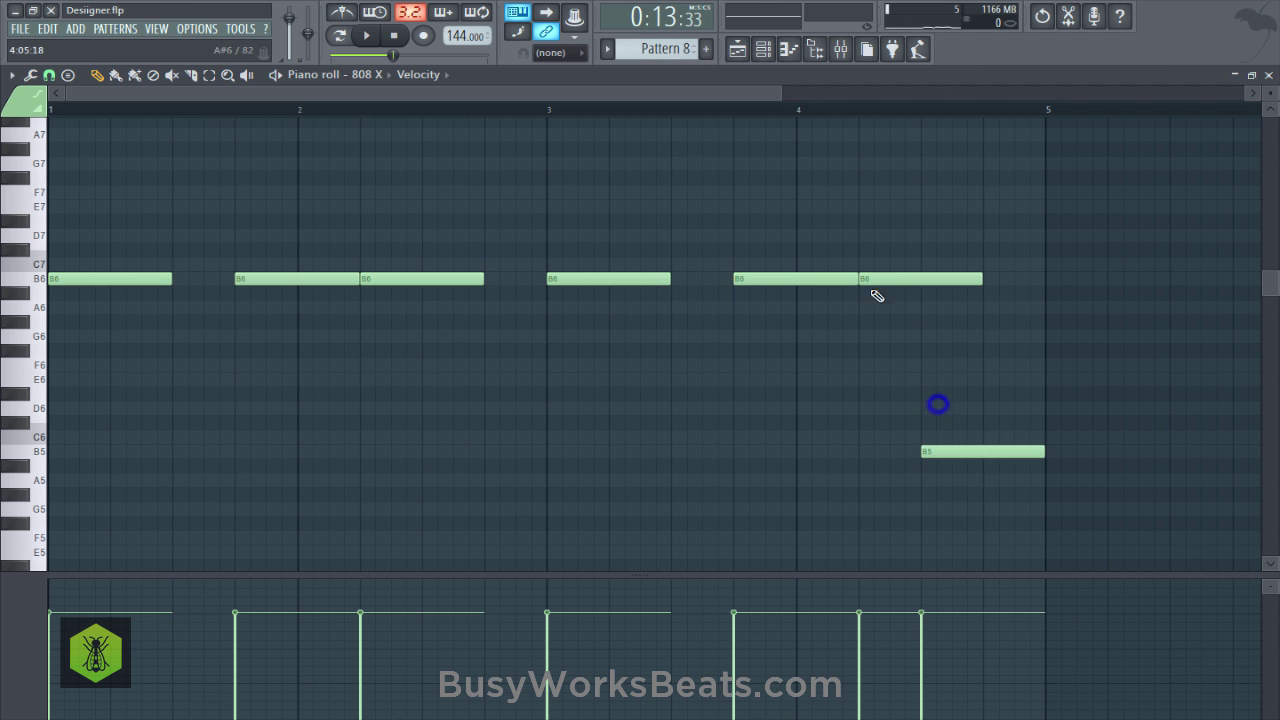
Try out the Slide setting of the 808 X channel and play back the bass line.
{"action": "left_click", "coordinate": [764, 53]}
{"action": "left_click", "coordinate": [134, 212]}
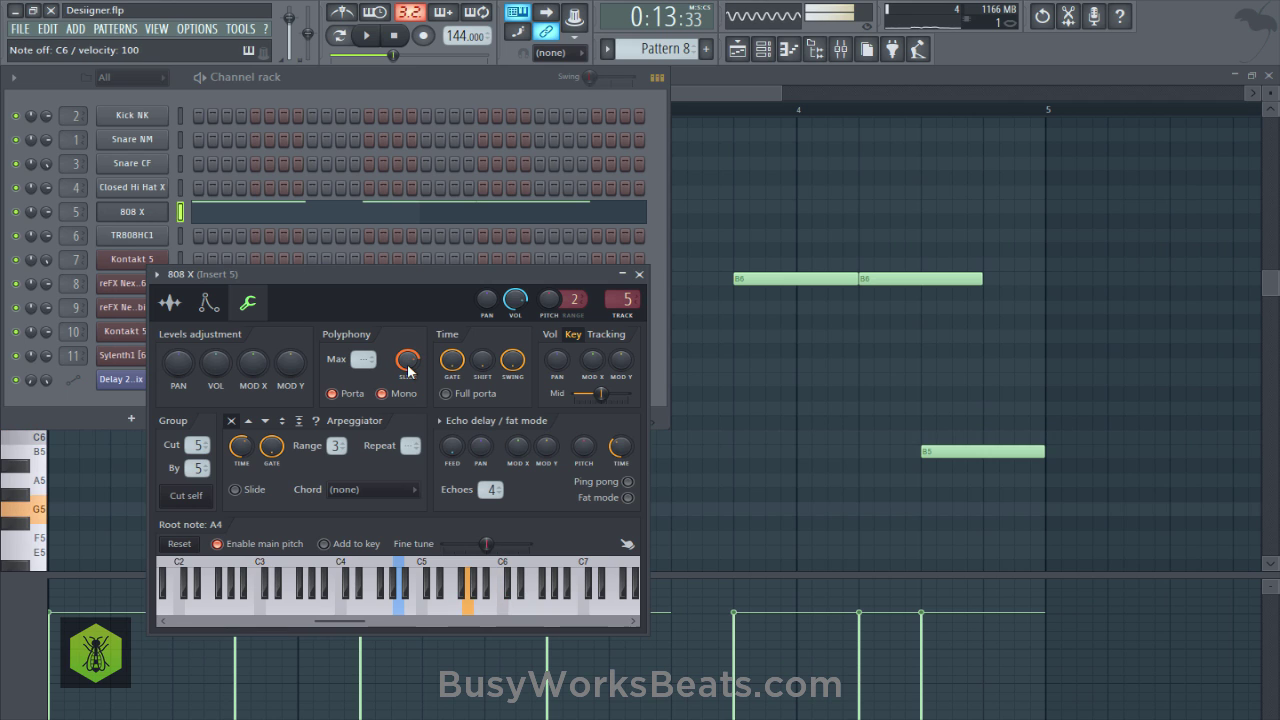
{"action": "right_click", "coordinate": [740, 379]}
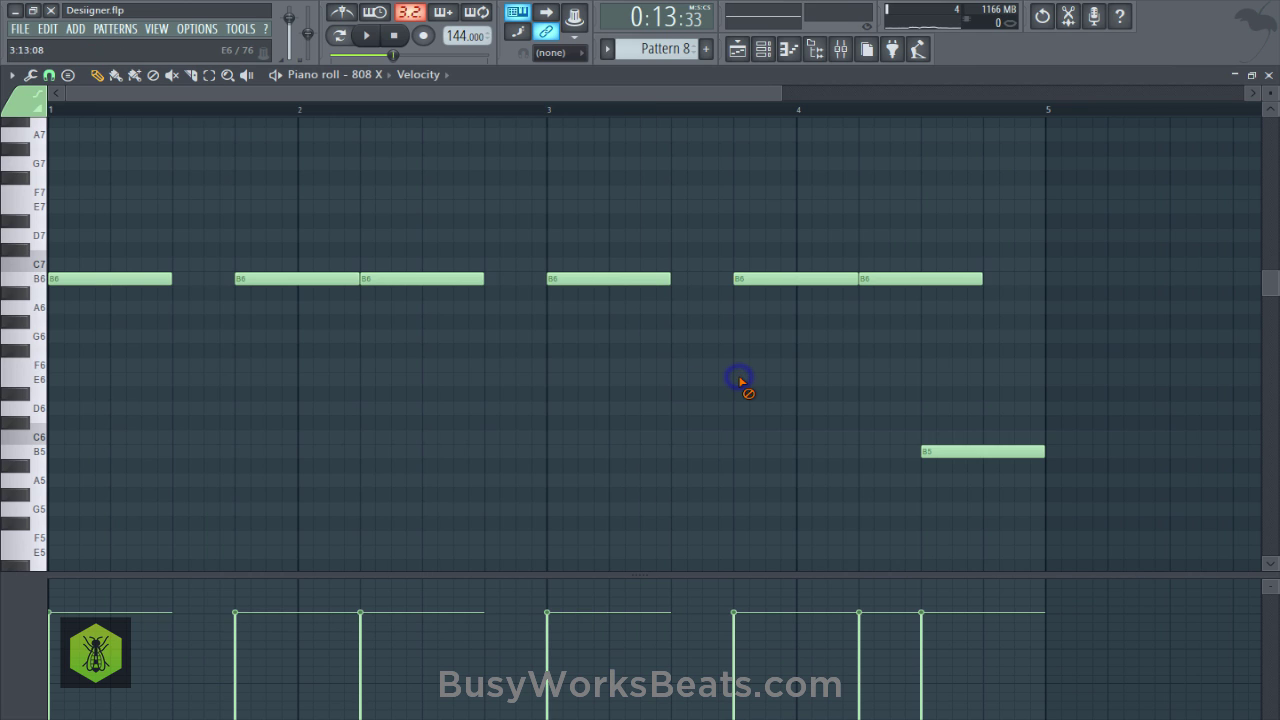
{"action": "key", "text": "space"}
{"action": "right_click", "coordinate": [530, 364]}
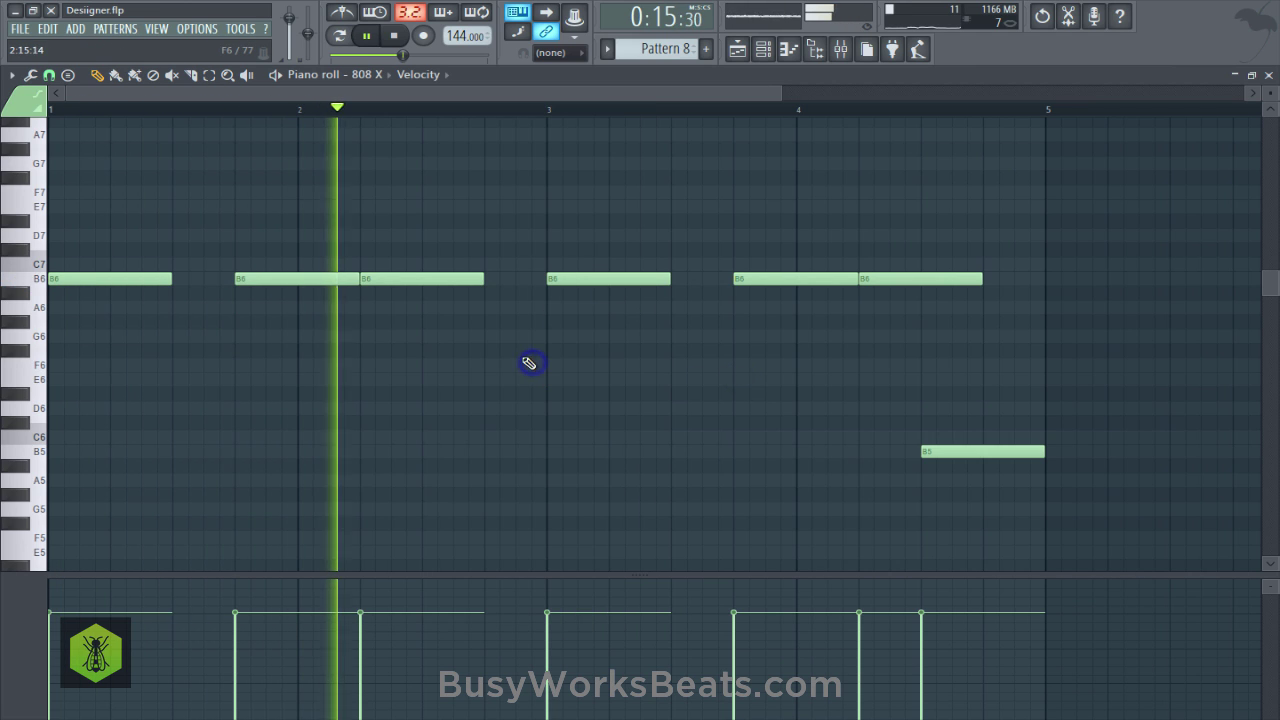
{"action": "scroll", "coordinate": [583, 110], "scroll_direction": "down", "scroll_amount": 3}
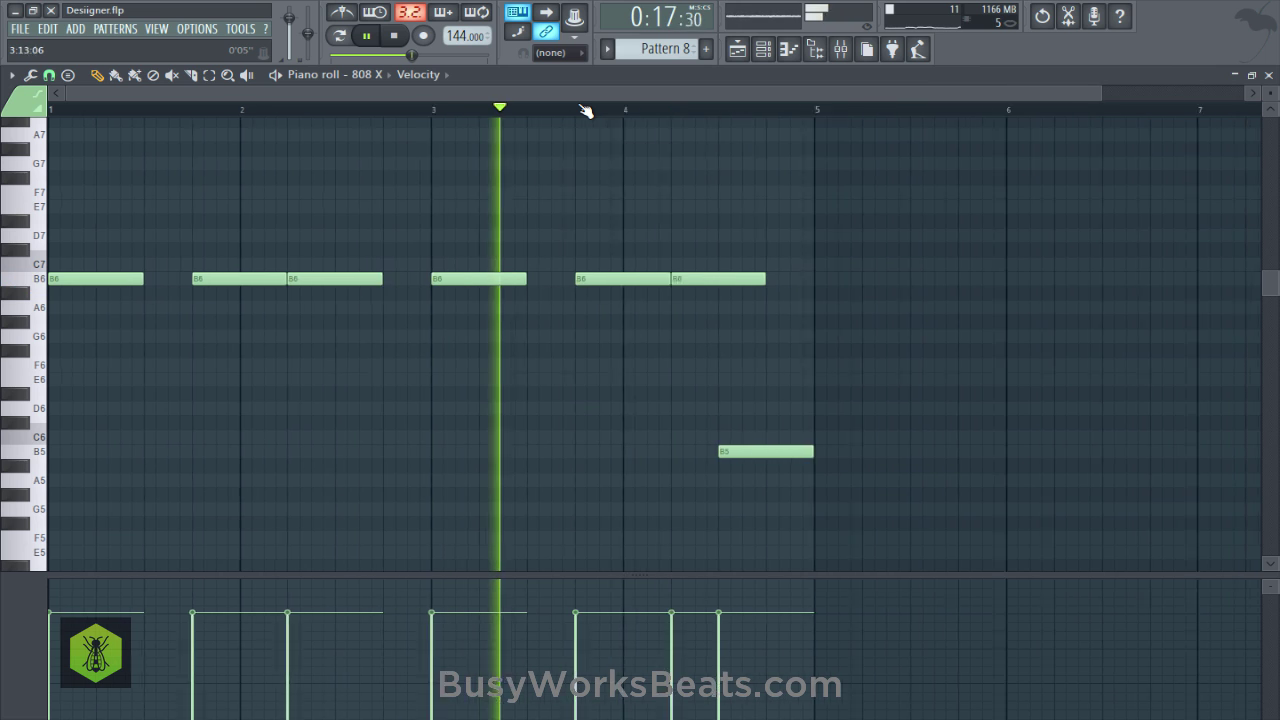
Turn the B5 note in bar 4 into a slide note, extend the last B6 note to the bar's end, and save.
{"action": "scroll", "coordinate": [585, 110], "scroll_direction": "down", "scroll_amount": 3}
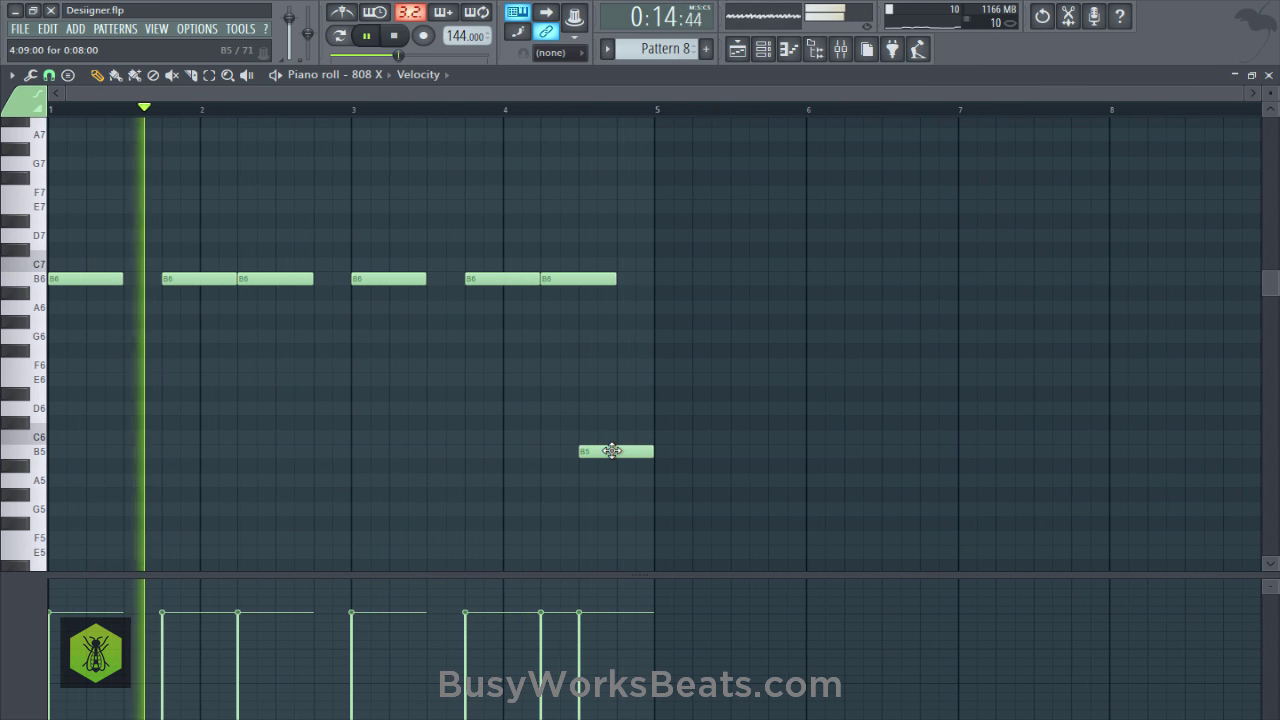
{"action": "key", "text": "space"}
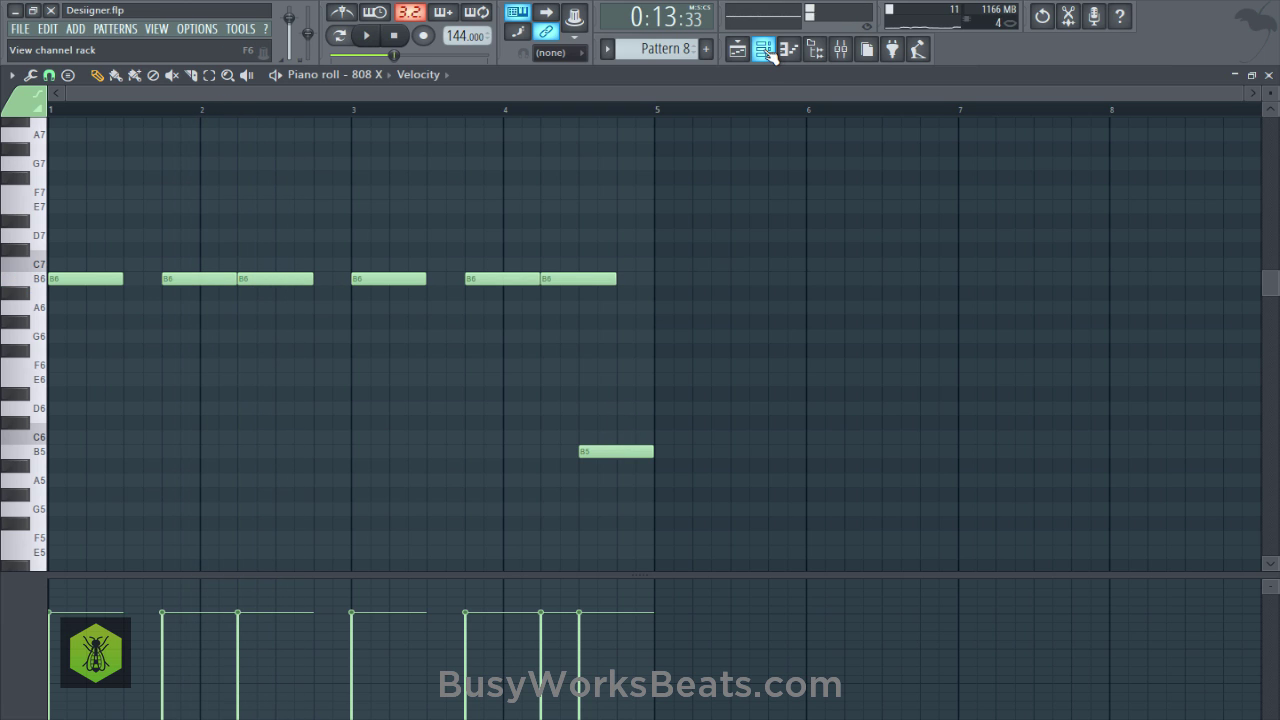
{"action": "double_click", "coordinate": [600, 449]}
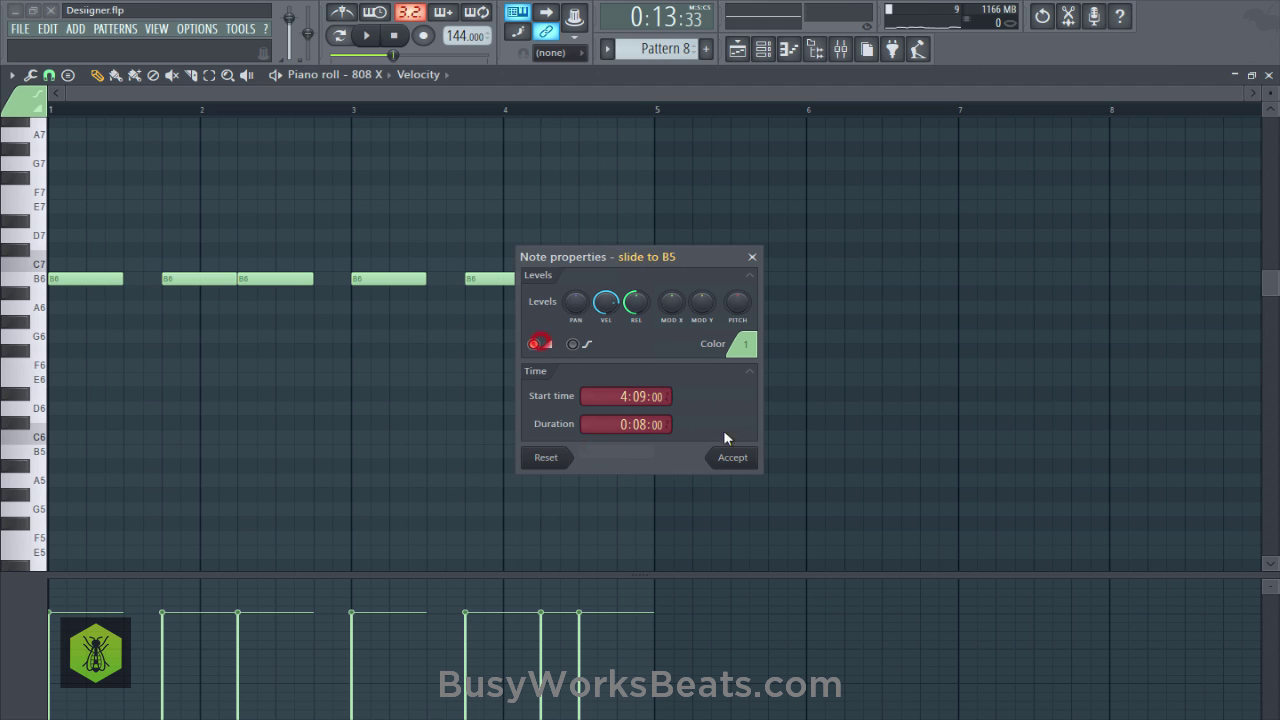
{"action": "left_click", "coordinate": [731, 459]}
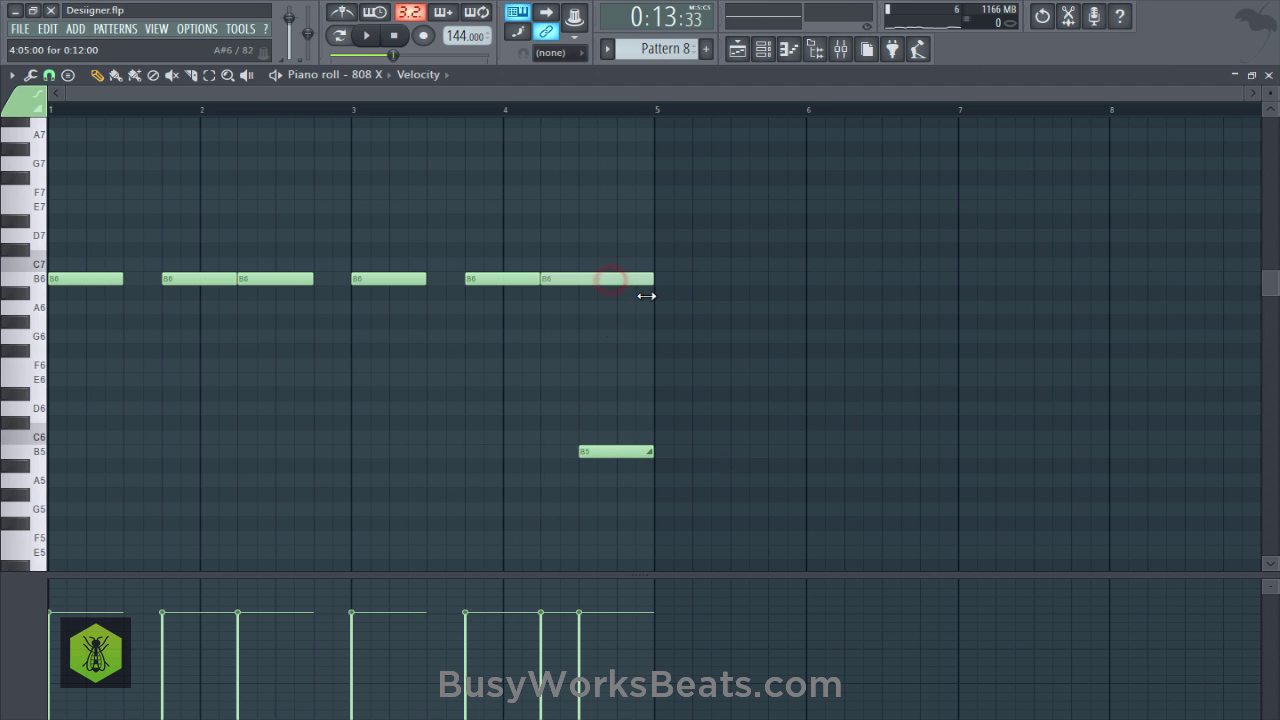
{"action": "key", "text": "ctrl+s"}
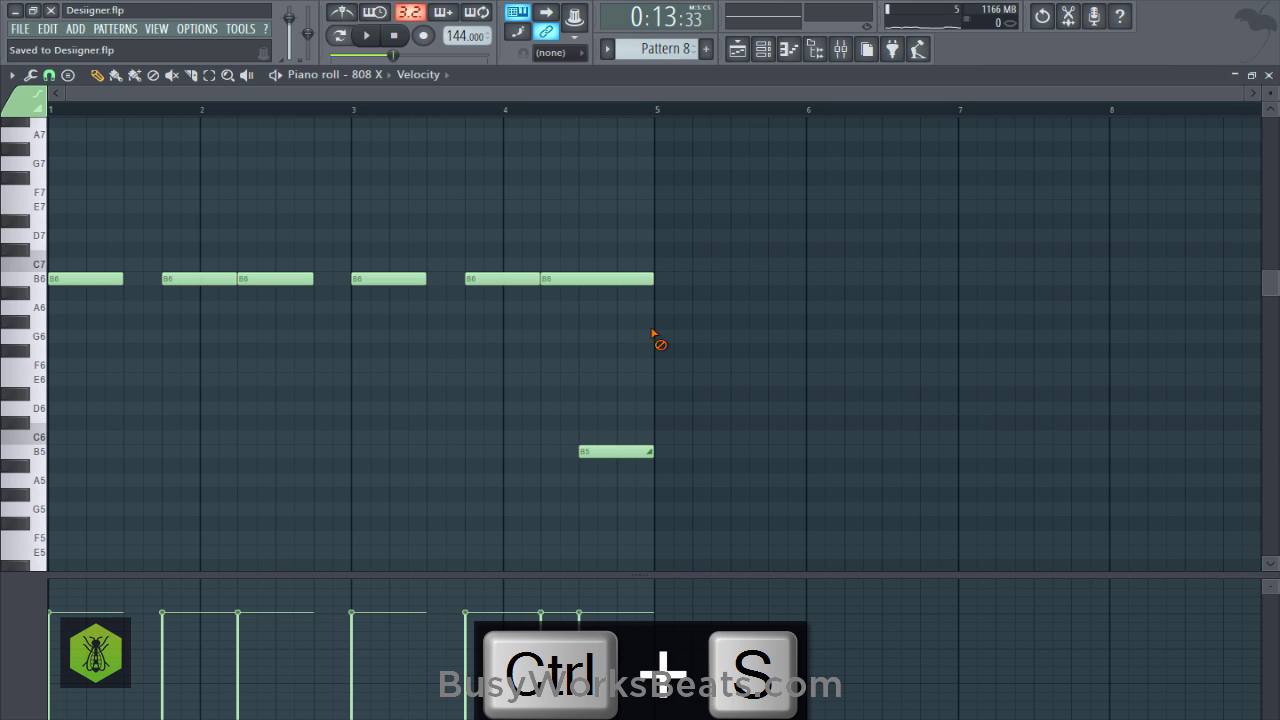
Play back the four-bar 808 X phrase to audition the slide into B5.
{"action": "key", "text": "space"}
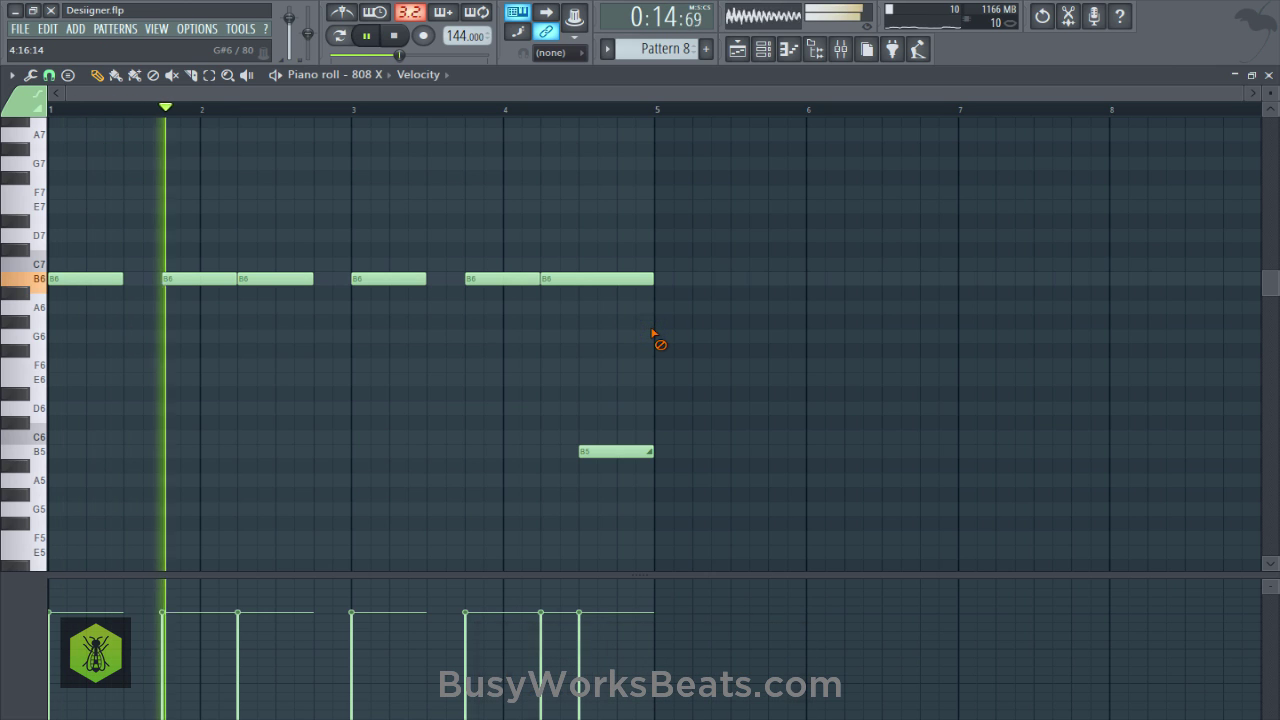
{"action": "left_click_drag", "start_coordinate": [680, 469], "coordinate": [57, 234]}
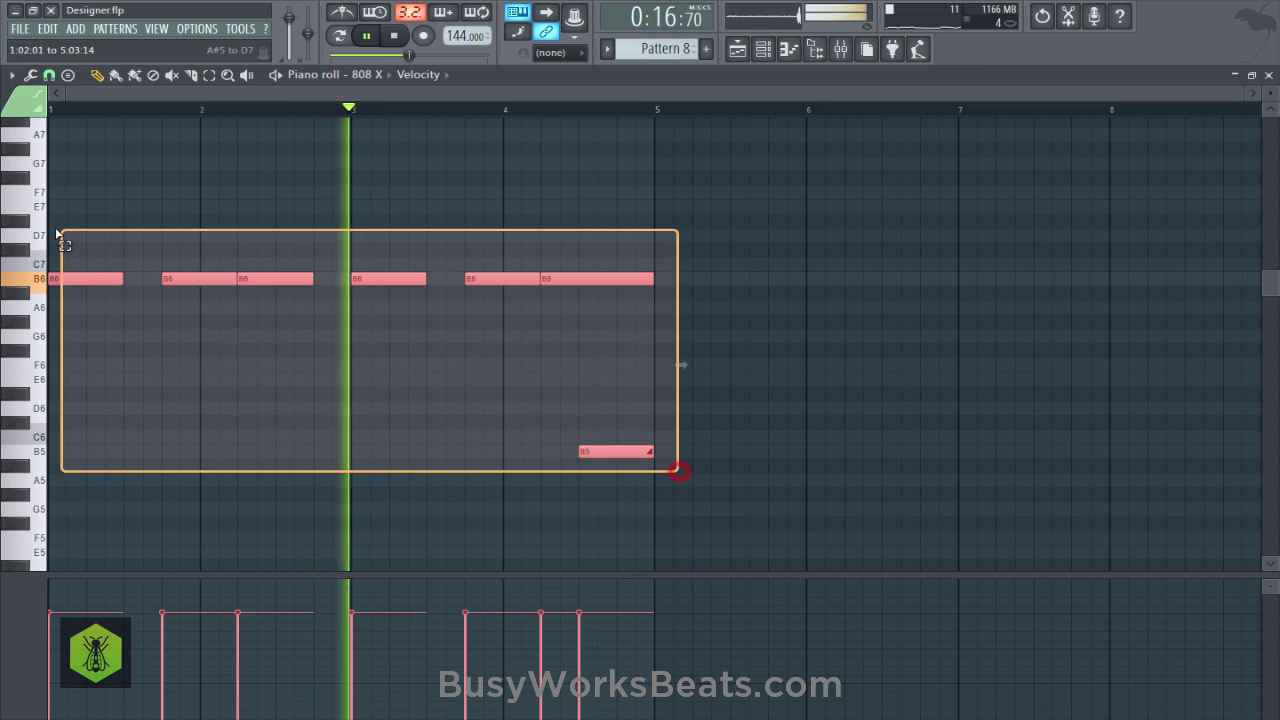
{"action": "left_click", "coordinate": [214, 231], "text": "ctrl"}
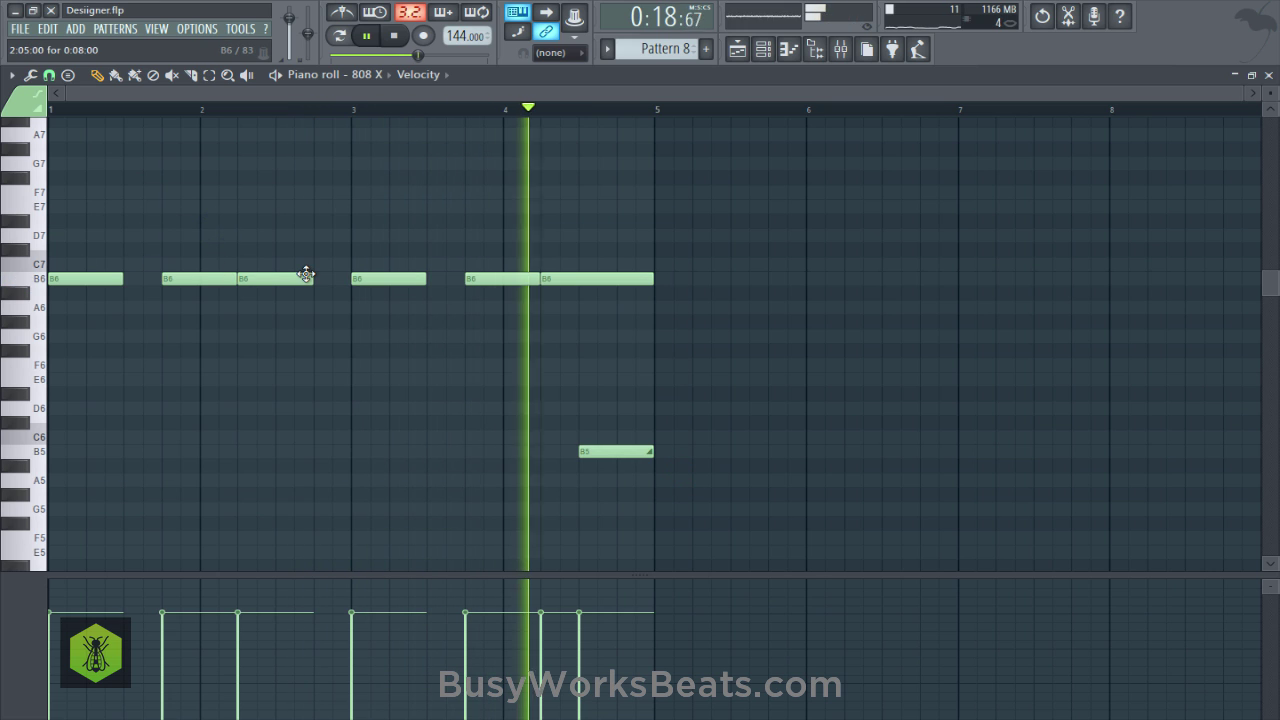
{"action": "left_click", "coordinate": [541, 108]}
{"action": "key", "text": "space"}
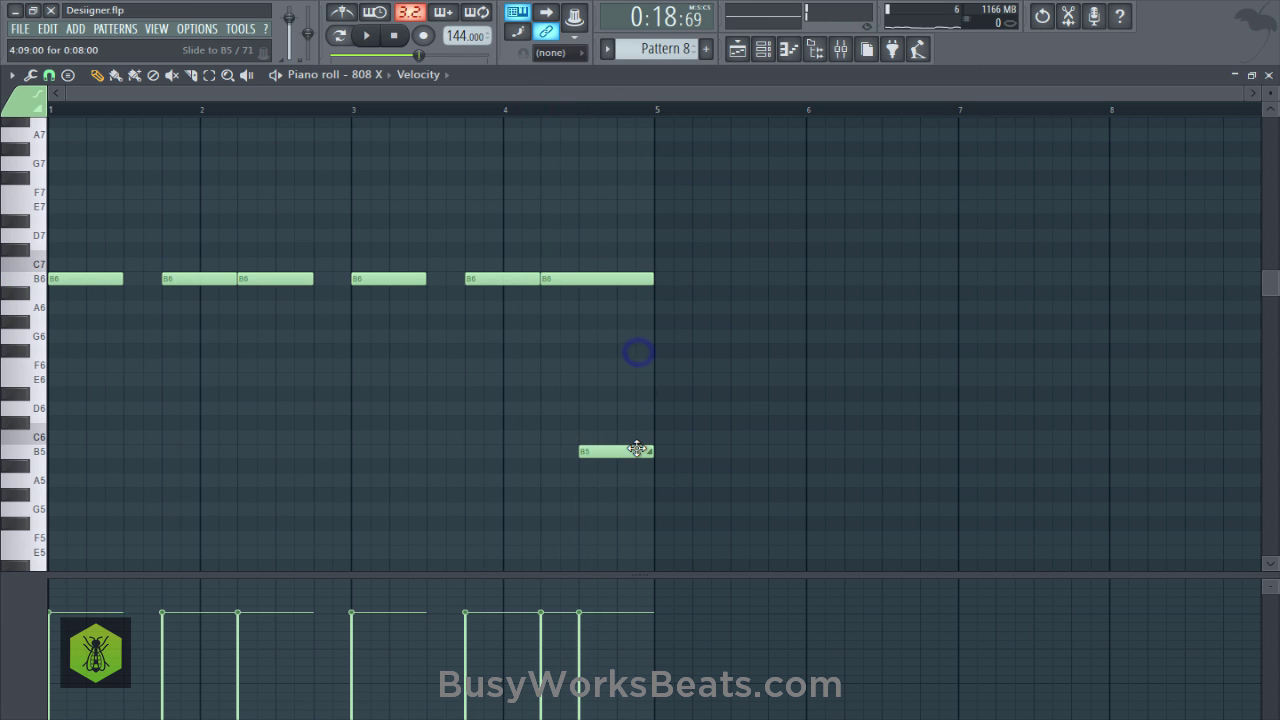
Review the properties of the long B6 note in bar 4 and the 808 X channel's Porta, Mono and Slide settings.
{"action": "double_click", "coordinate": [561, 277]}
{"action": "left_click", "coordinate": [754, 260]}
{"action": "left_click", "coordinate": [762, 56]}
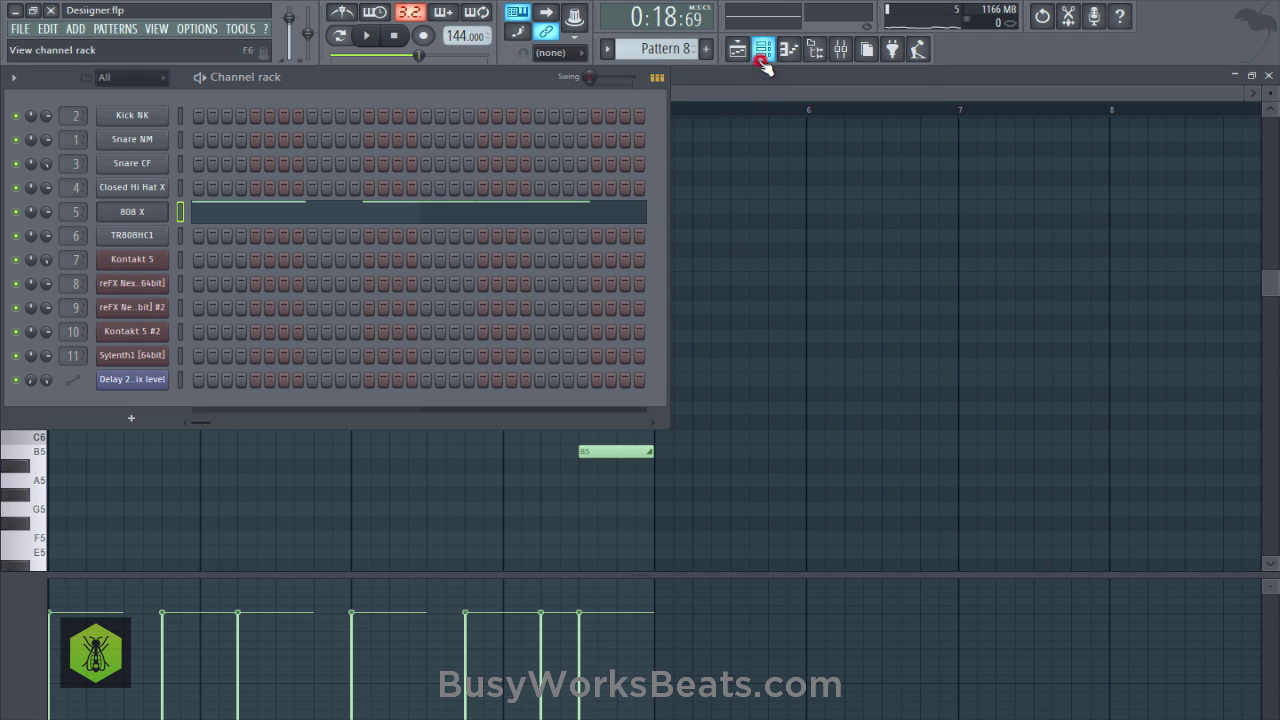
{"action": "left_click", "coordinate": [136, 214]}
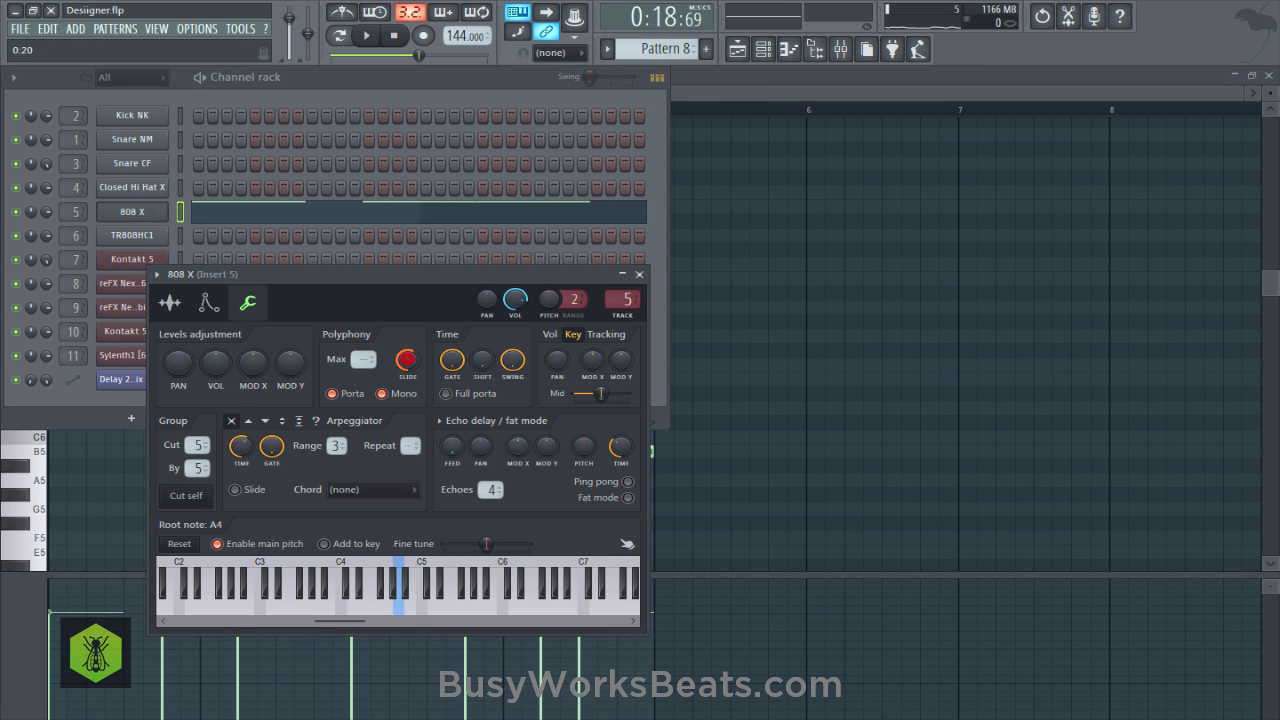
{"action": "right_click", "coordinate": [798, 308]}
{"action": "key", "text": "space"}
{"action": "key", "text": "space"}
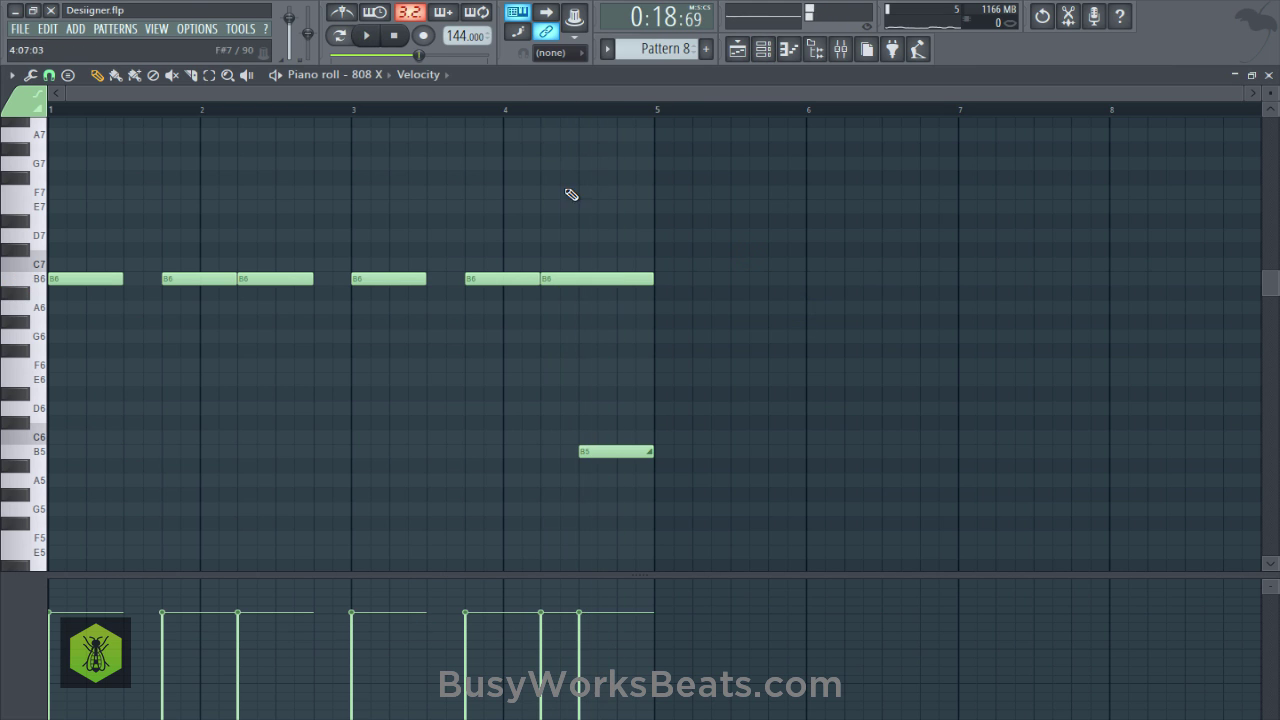
Transpose the whole 808 X phrase down one octave to B5 with its slide note on B4.
{"action": "key", "text": "ctrl+Down"}
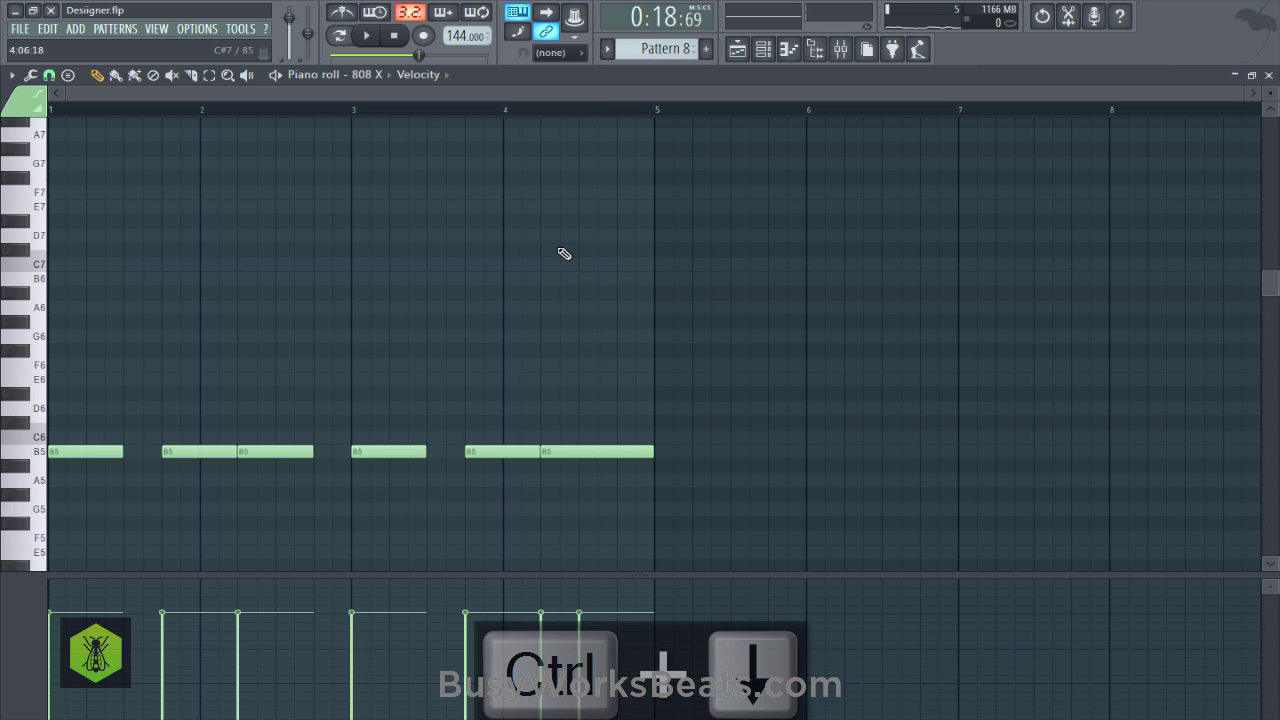
{"action": "key", "text": "space"}
{"action": "scroll", "coordinate": [586, 277], "scroll_direction": "down", "scroll_amount": 2}
{"action": "key", "text": "space"}
{"action": "scroll", "coordinate": [555, 204], "scroll_direction": "down", "scroll_amount": 1}
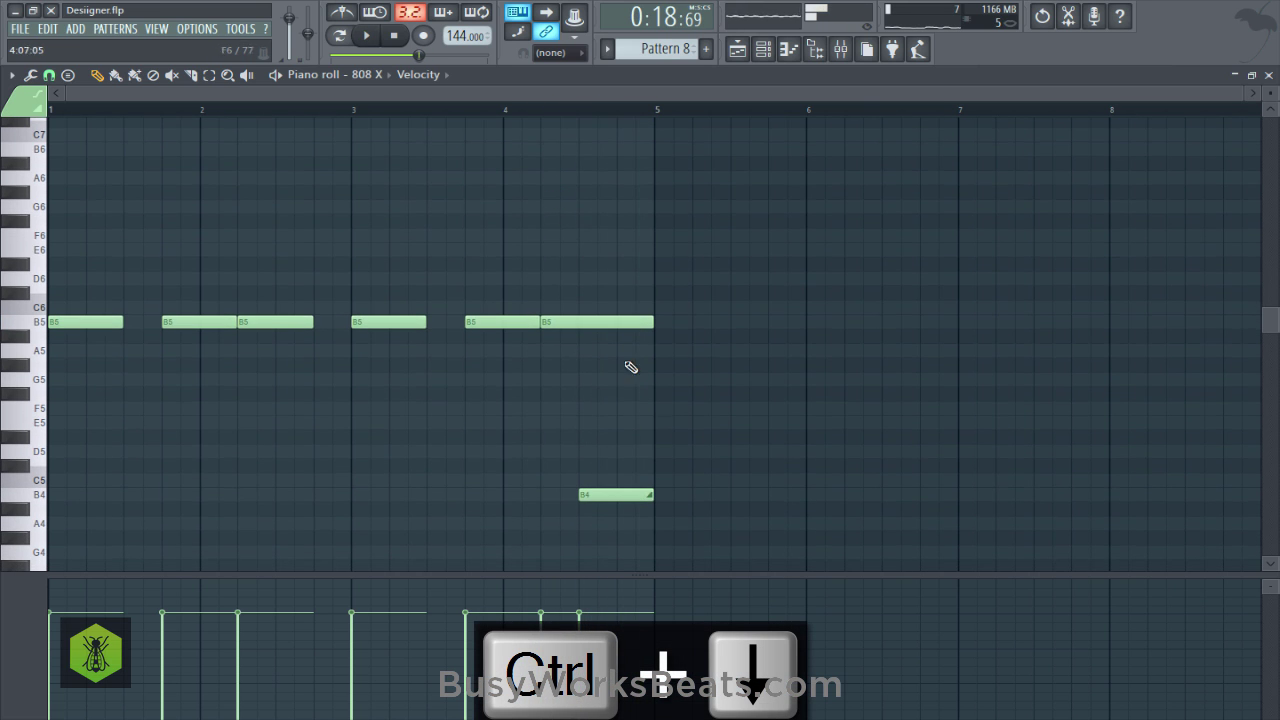
Duplicate the four-bar phrase into bars 5 to 8 and add a copy of the B4 slide note on beat 3 of bar 6.
{"action": "left_click_drag", "start_coordinate": [686, 543], "coordinate": [693, 332]}
{"action": "scroll", "coordinate": [700, 257], "scroll_direction": "down", "scroll_amount": 3}
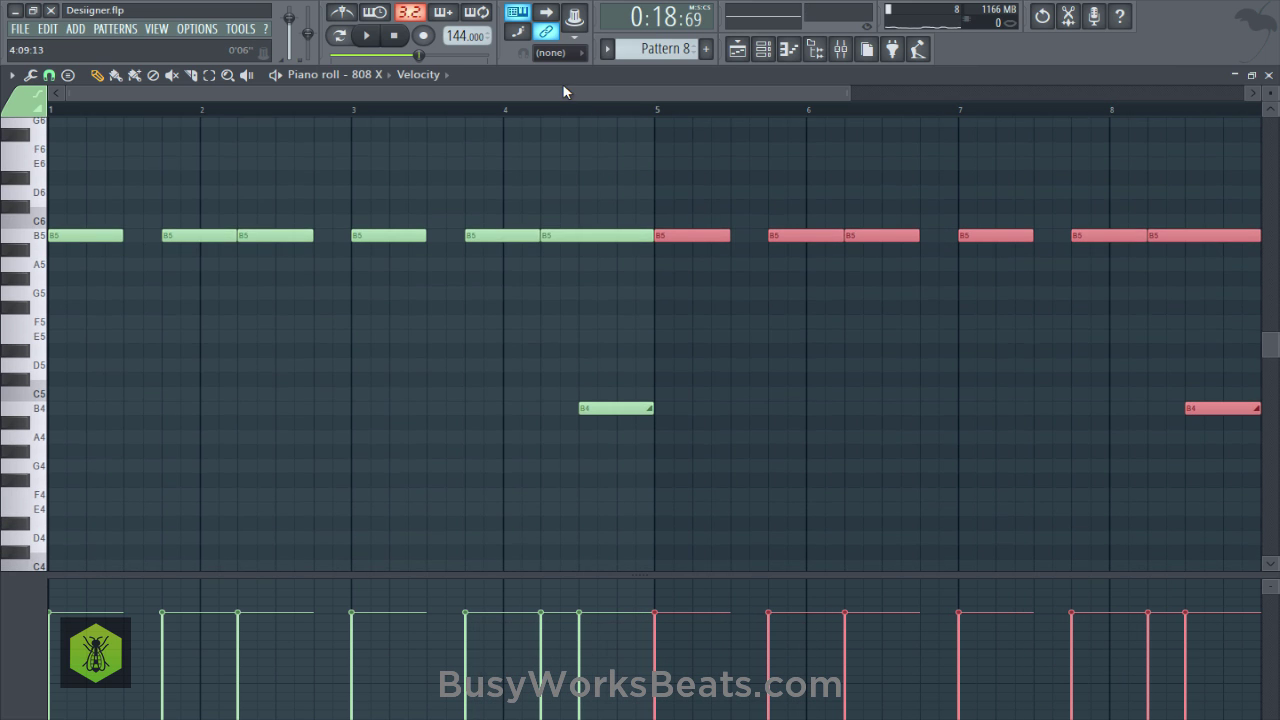
{"action": "left_click_drag", "start_coordinate": [563, 89], "coordinate": [614, 92]}
{"action": "right_click", "coordinate": [733, 376]}
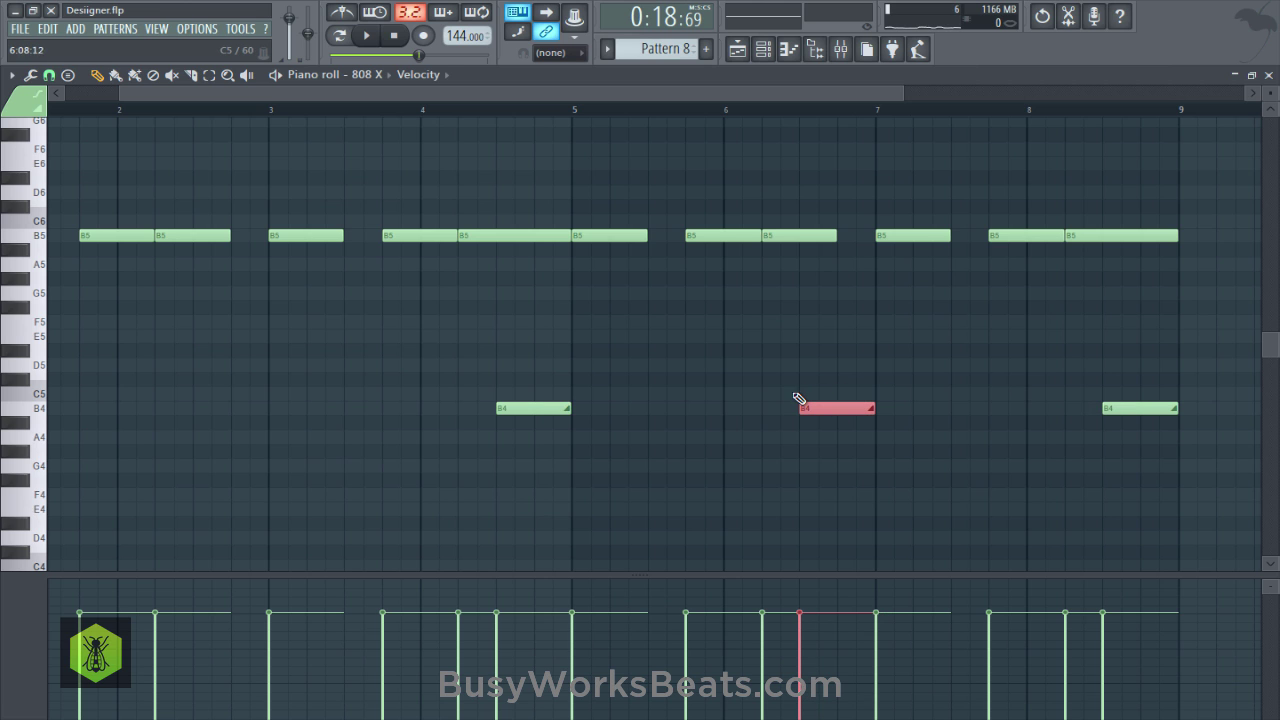
Try the bar 8 slide note two octaves higher at B6, audition the phrase from bar 5, and return the note to B4.
{"action": "key", "text": "ctrl+Up"}
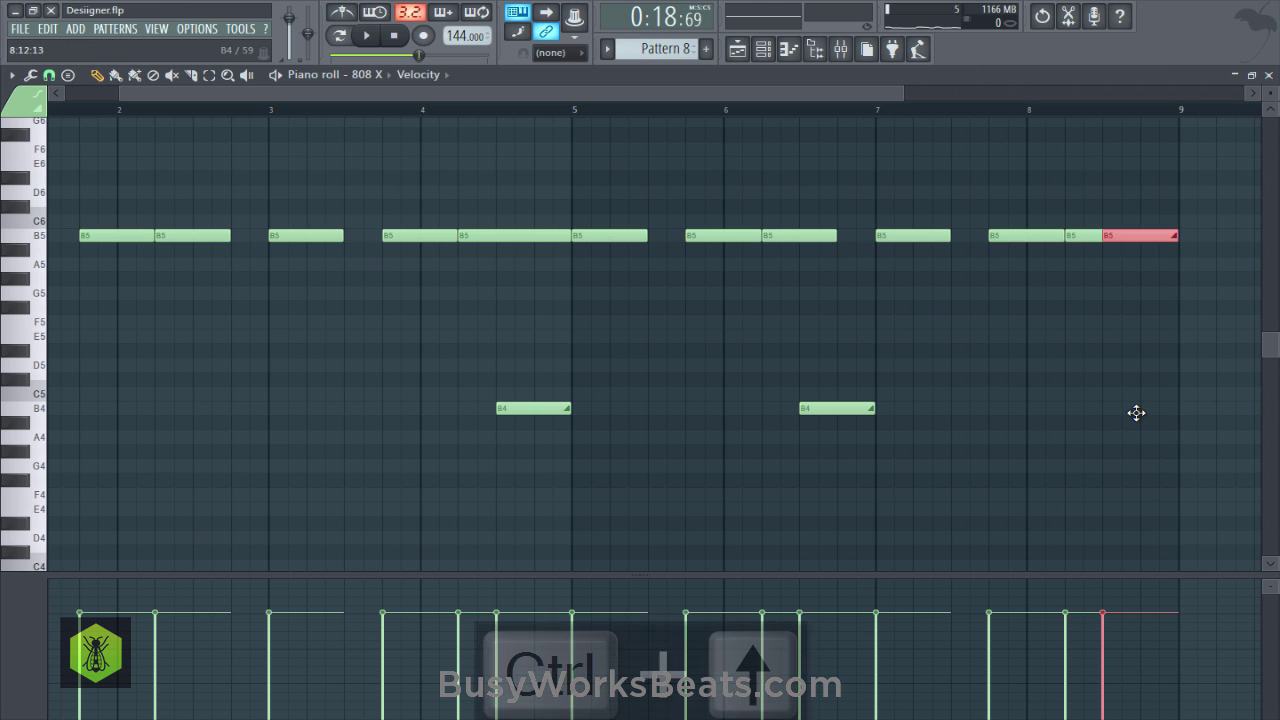
{"action": "key", "text": "ctrl+Up"}
{"action": "scroll", "coordinate": [1140, 414], "scroll_direction": "up", "scroll_amount": 3}
{"action": "scroll", "coordinate": [805, 232], "scroll_direction": "down", "scroll_amount": 3}
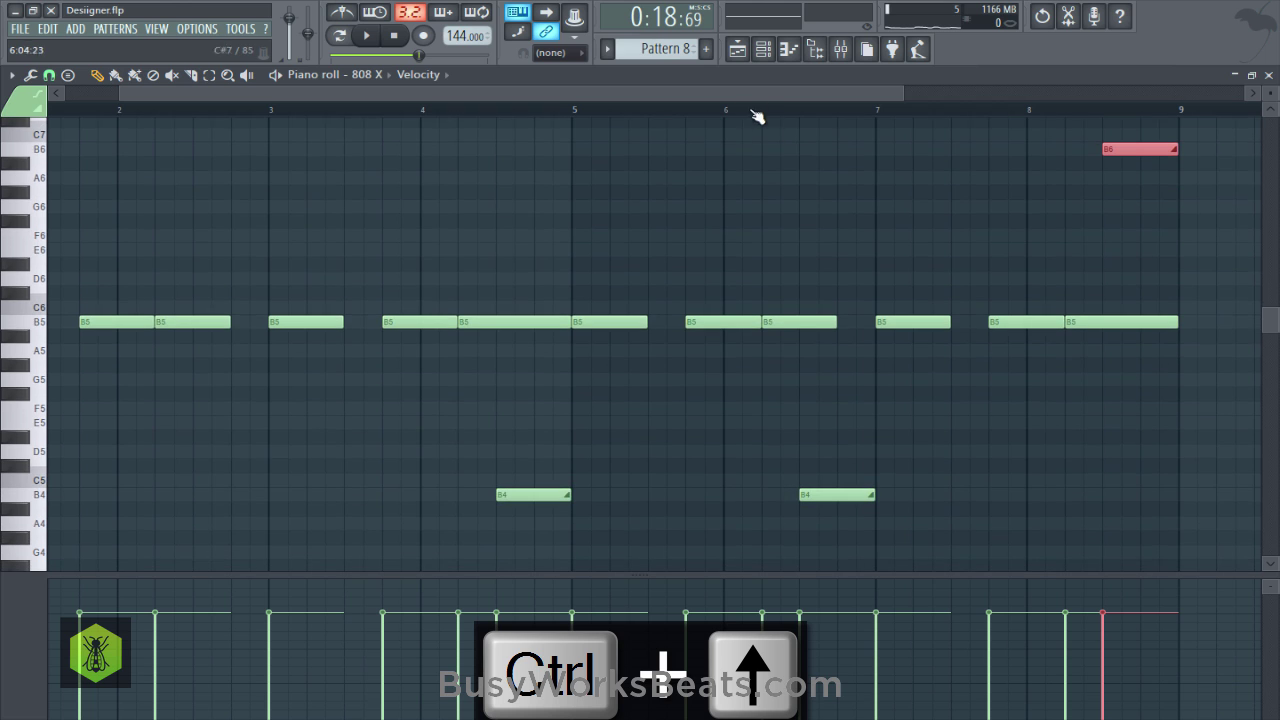
{"action": "key", "text": "space"}
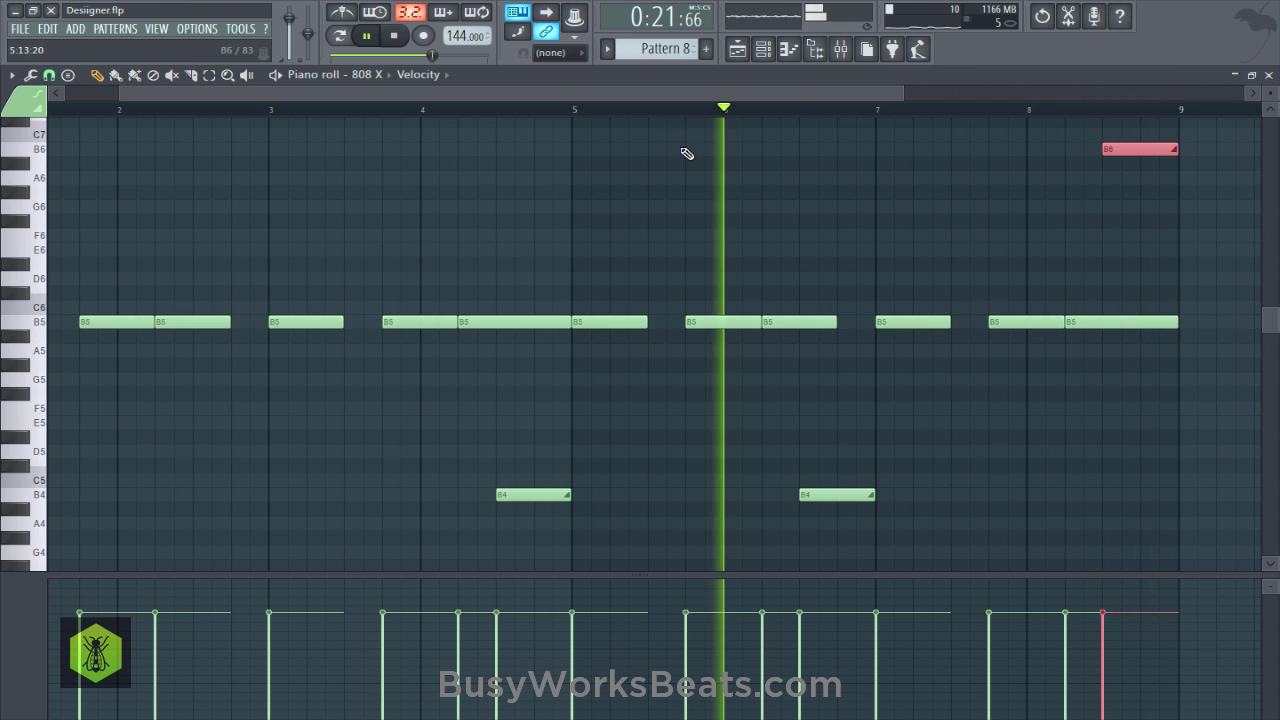
{"action": "key", "text": "space"}
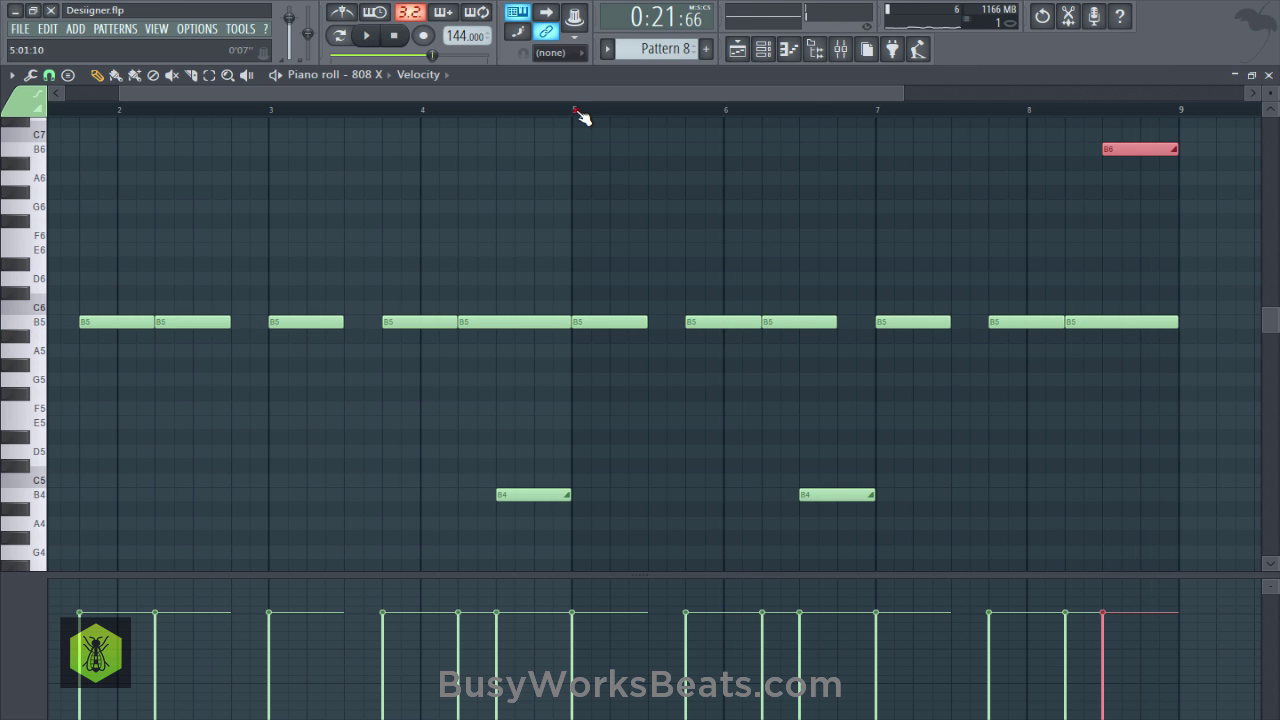
{"action": "left_click", "coordinate": [575, 110]}
{"action": "key", "text": "space"}
{"action": "key", "text": "ctrl+Down"}
{"action": "key", "text": "ctrl+Down"}
Move the bar 6 slide note to the start of the bar and add a copy of it on beat 4.
{"action": "left_click", "coordinate": [815, 493], "text": "ctrl"}
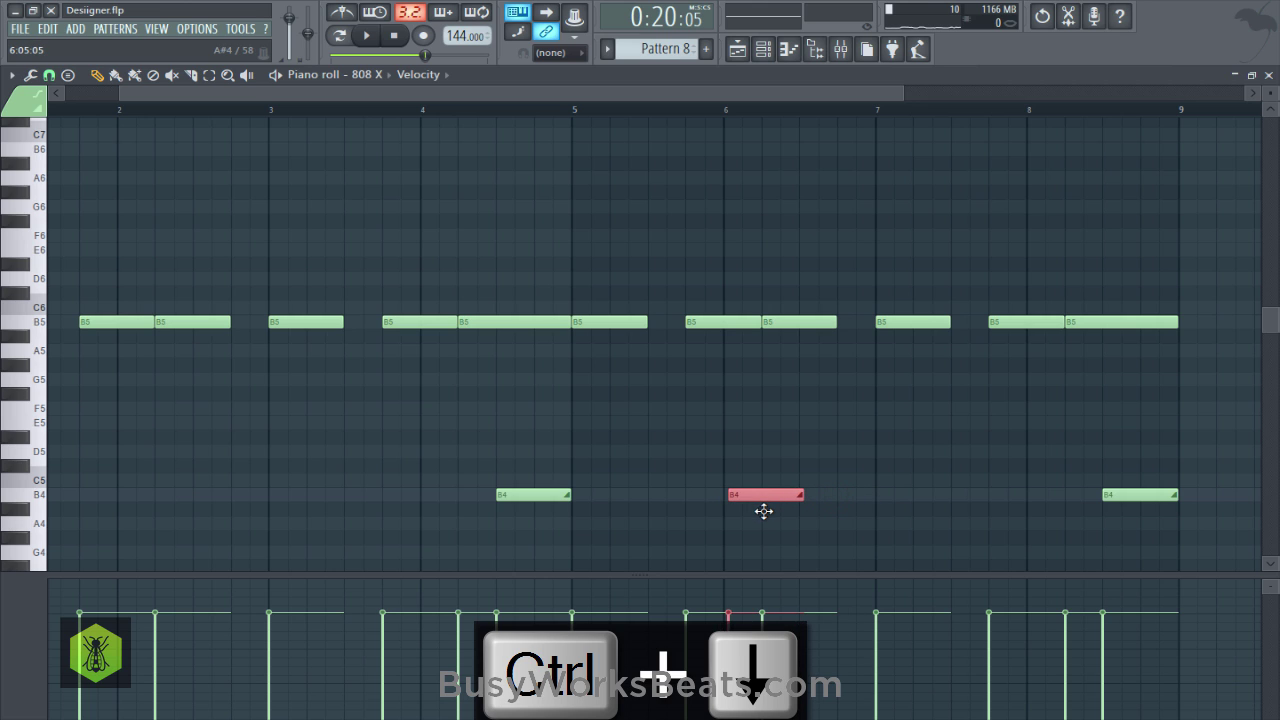
{"action": "left_click_drag", "start_coordinate": [764, 511], "coordinate": [760, 508]}
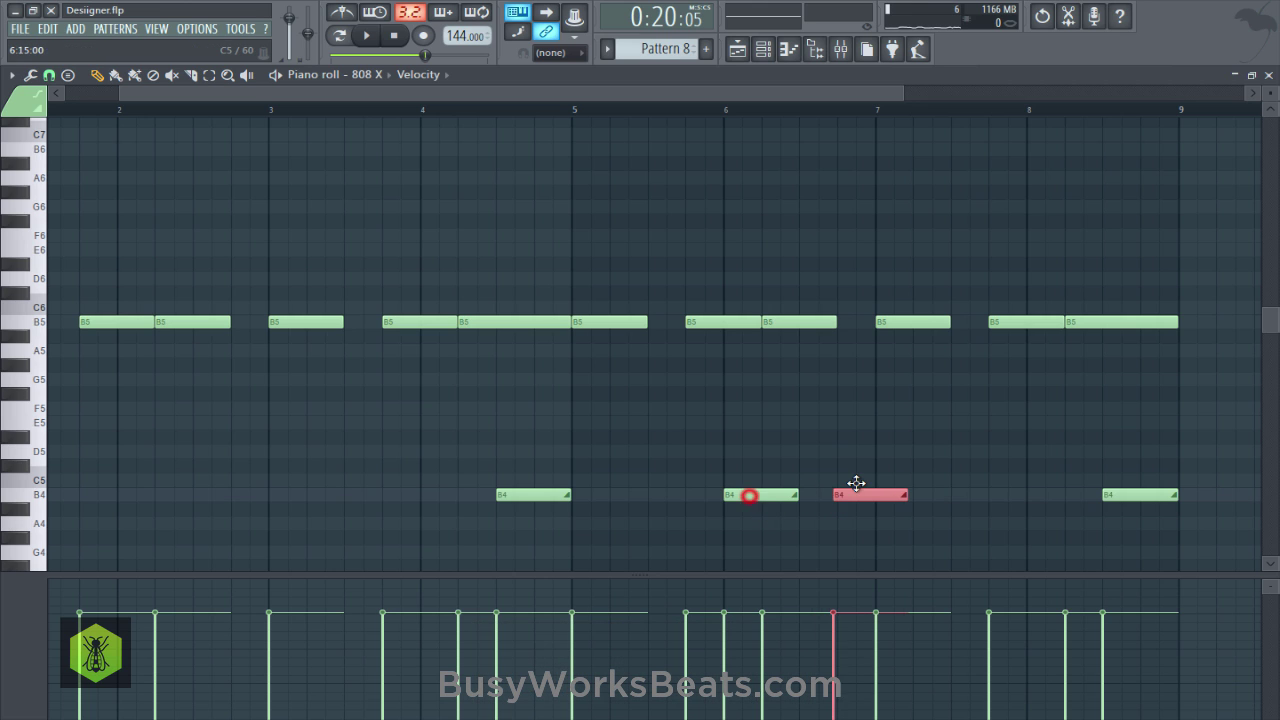
{"action": "left_click_drag", "start_coordinate": [856, 483], "coordinate": [853, 482]}
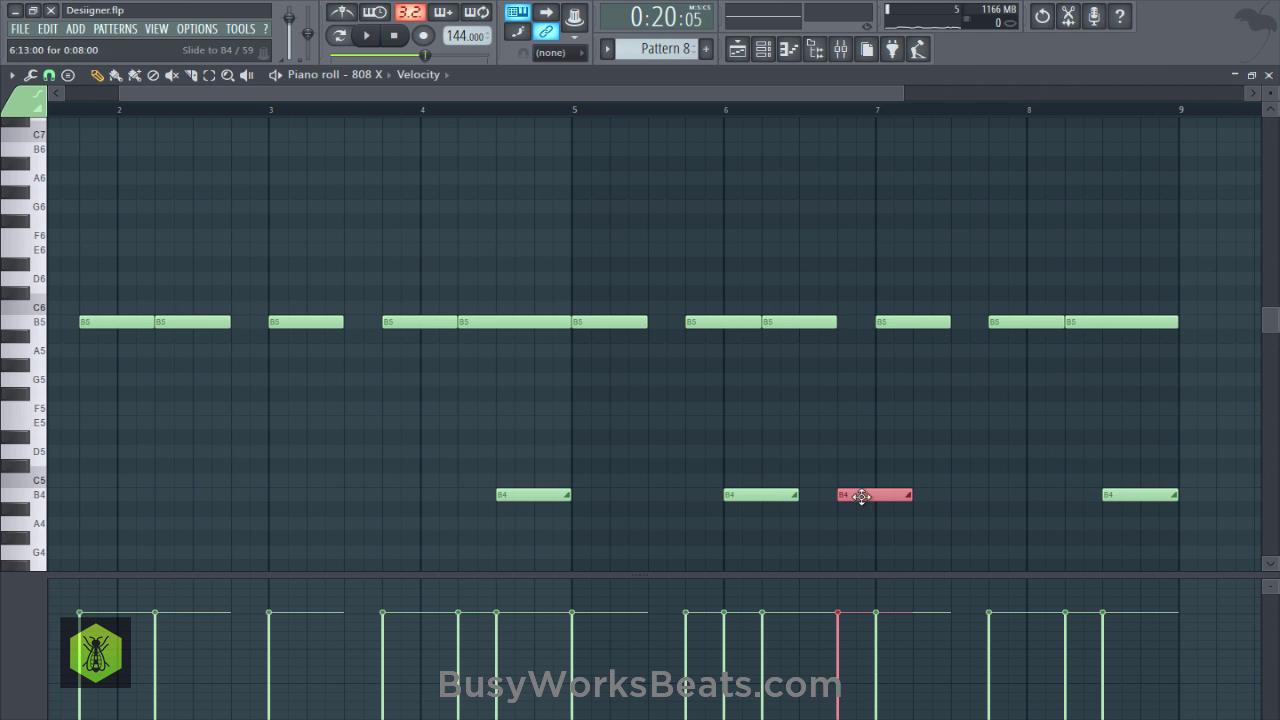
Raise the copied slide note two octaves to B6, shift it to beat 3 of bar 6, and audition the phrase.
{"action": "key", "text": "ctrl+Up"}
{"action": "key", "text": "ctrl+Up"}
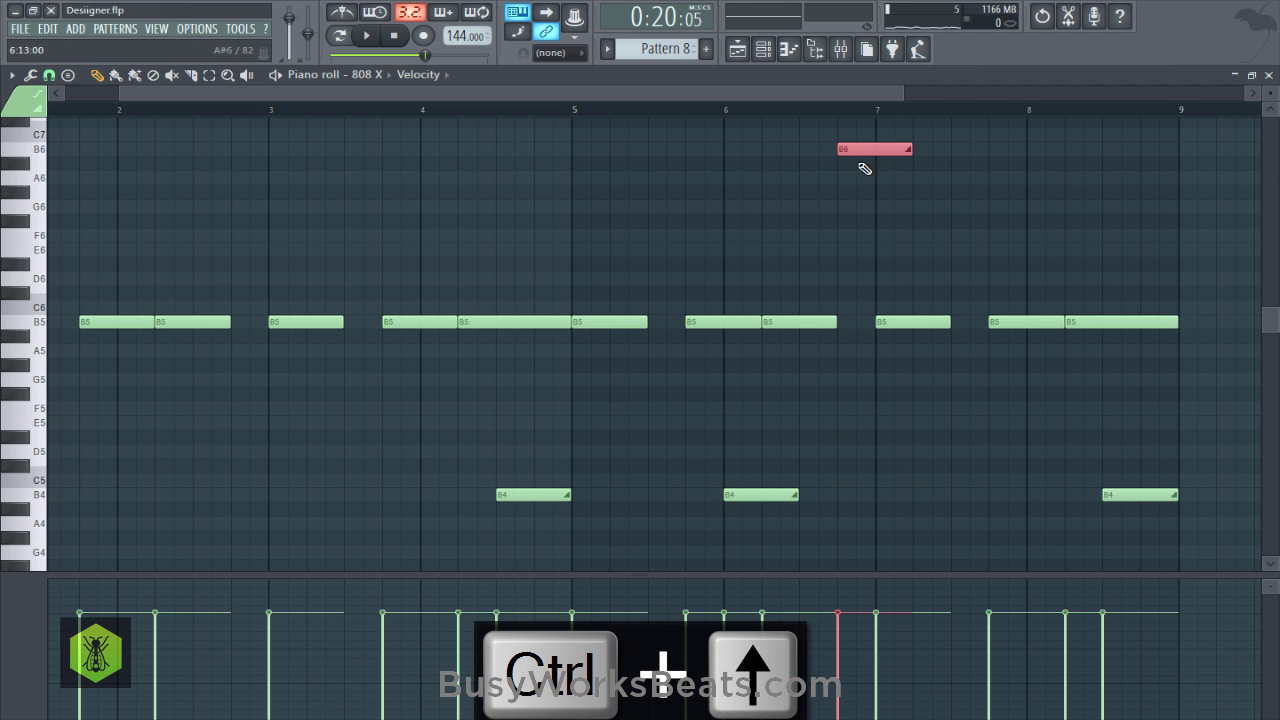
{"action": "key", "text": "space"}
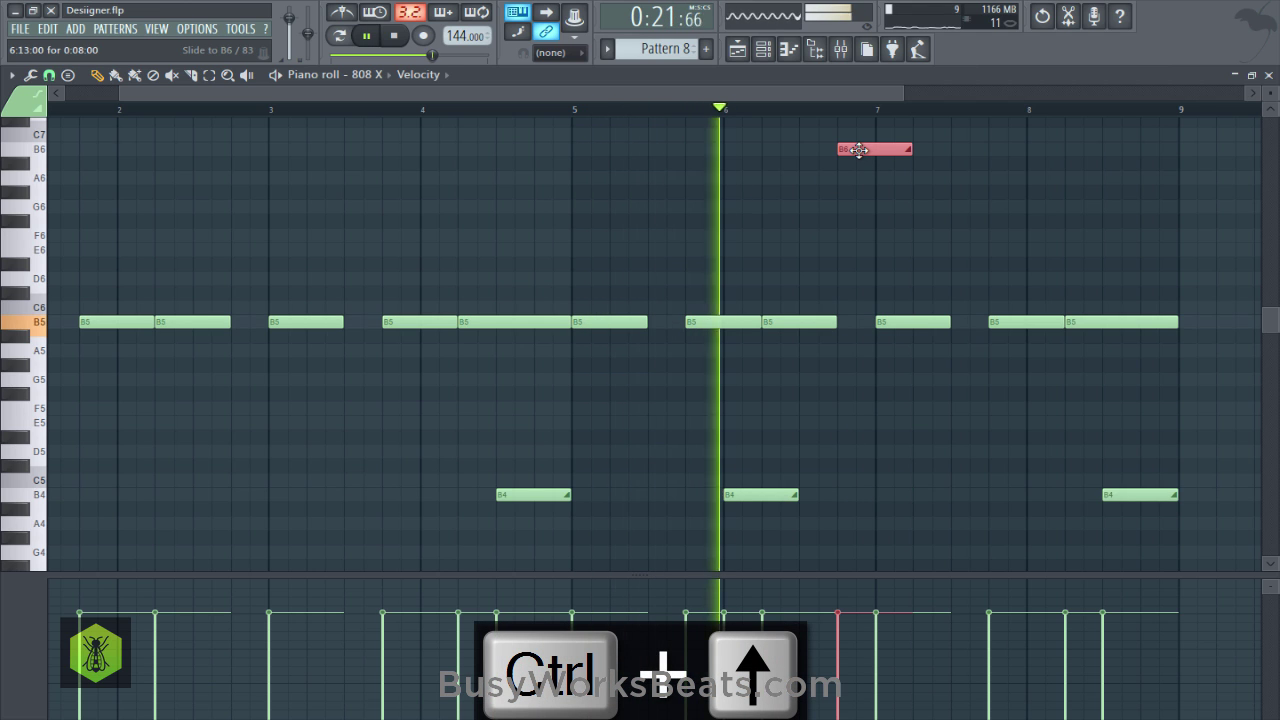
{"action": "left_click_drag", "start_coordinate": [858, 150], "coordinate": [820, 150]}
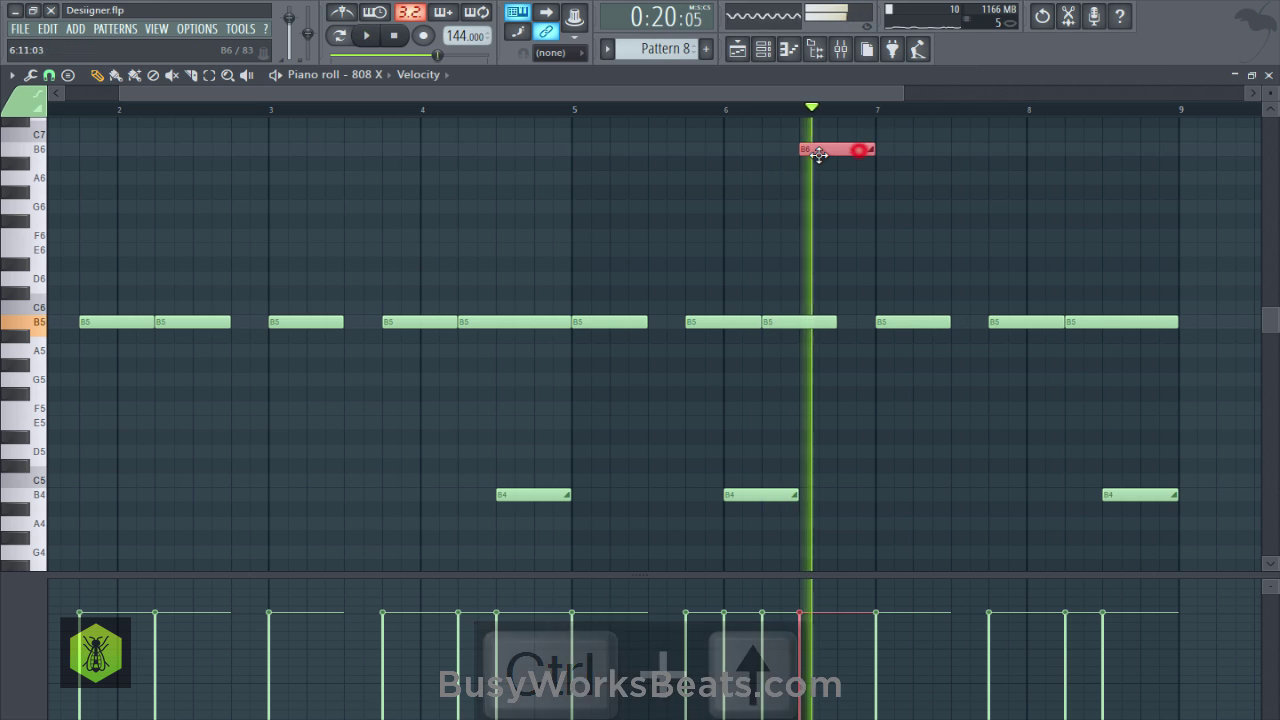
{"action": "left_click", "coordinate": [796, 219]}
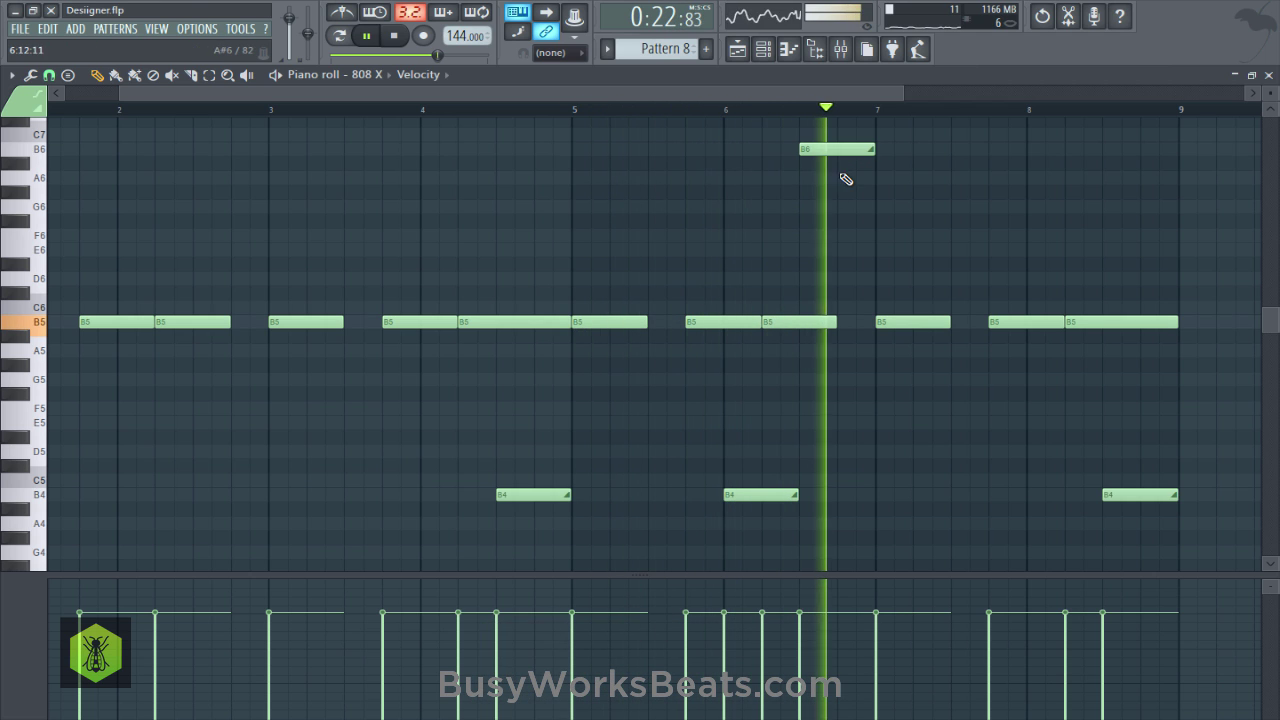
{"action": "right_click", "coordinate": [892, 264]}
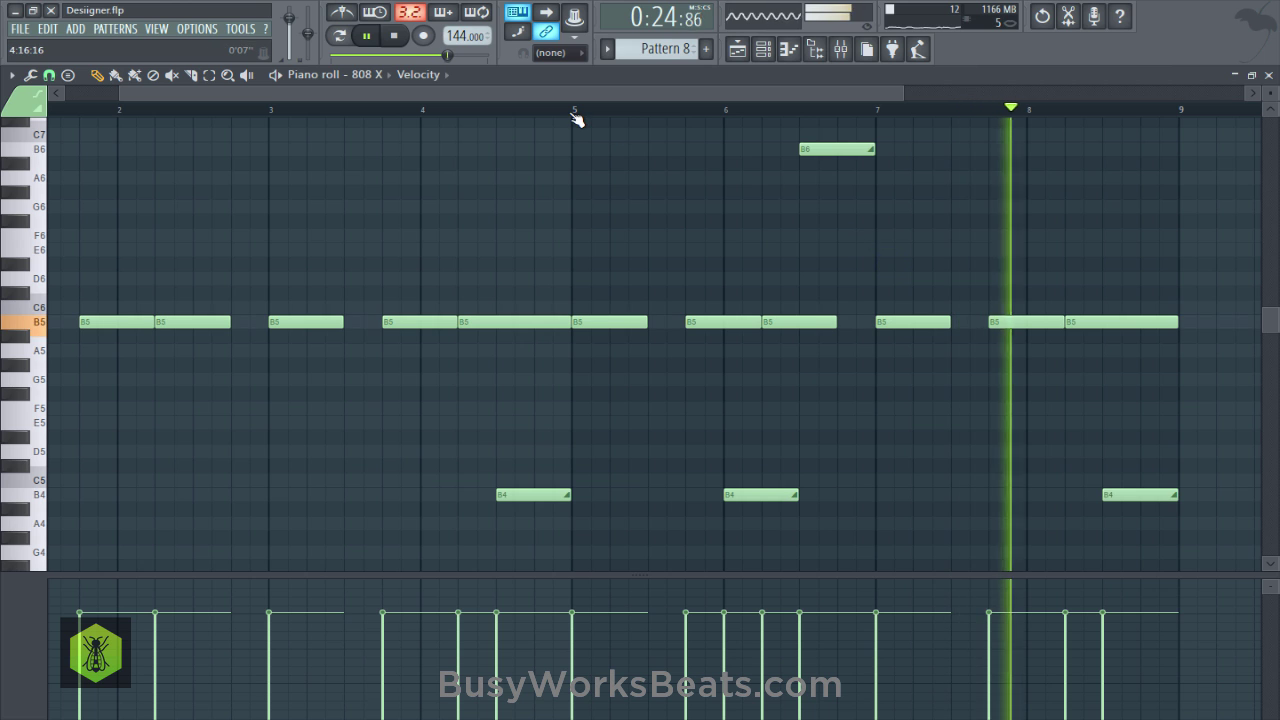
{"action": "scroll", "coordinate": [572, 116], "scroll_direction": "down", "scroll_amount": 2}
{"action": "key", "text": "space"}
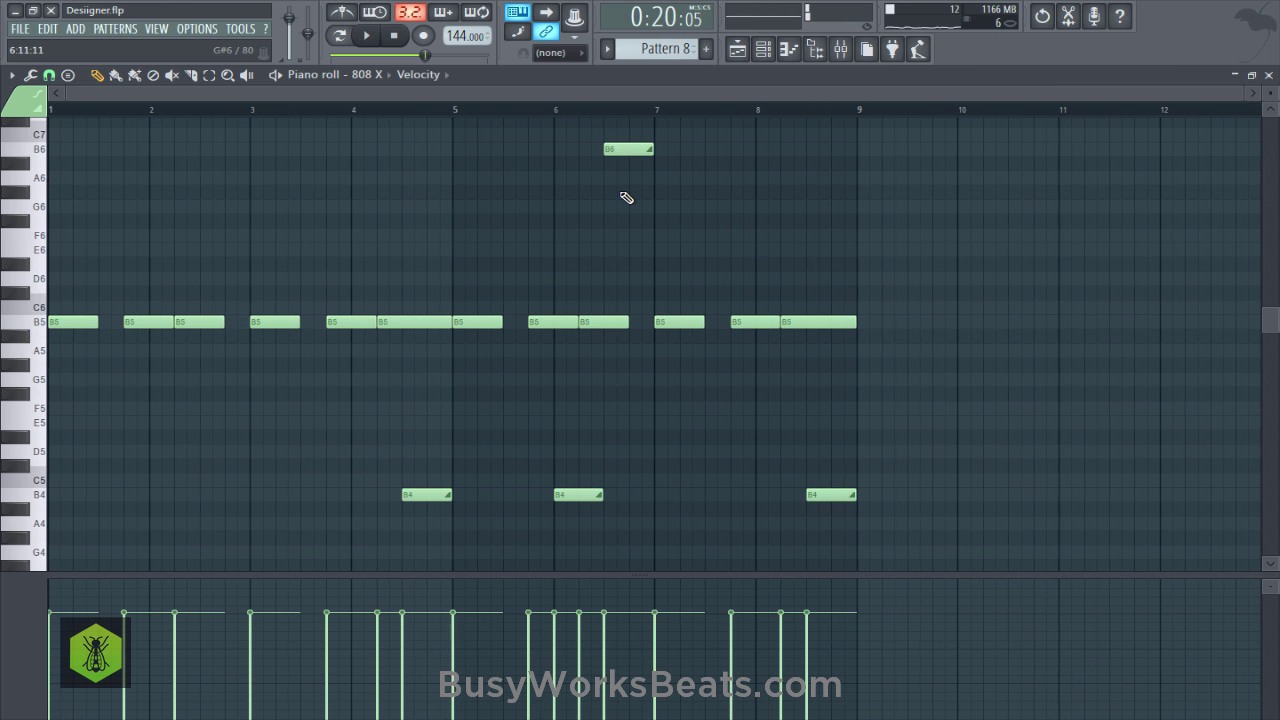
Save the project, transpose the entire bass line down one octave, and play it from the start.
{"action": "key", "text": "ctrl+s"}
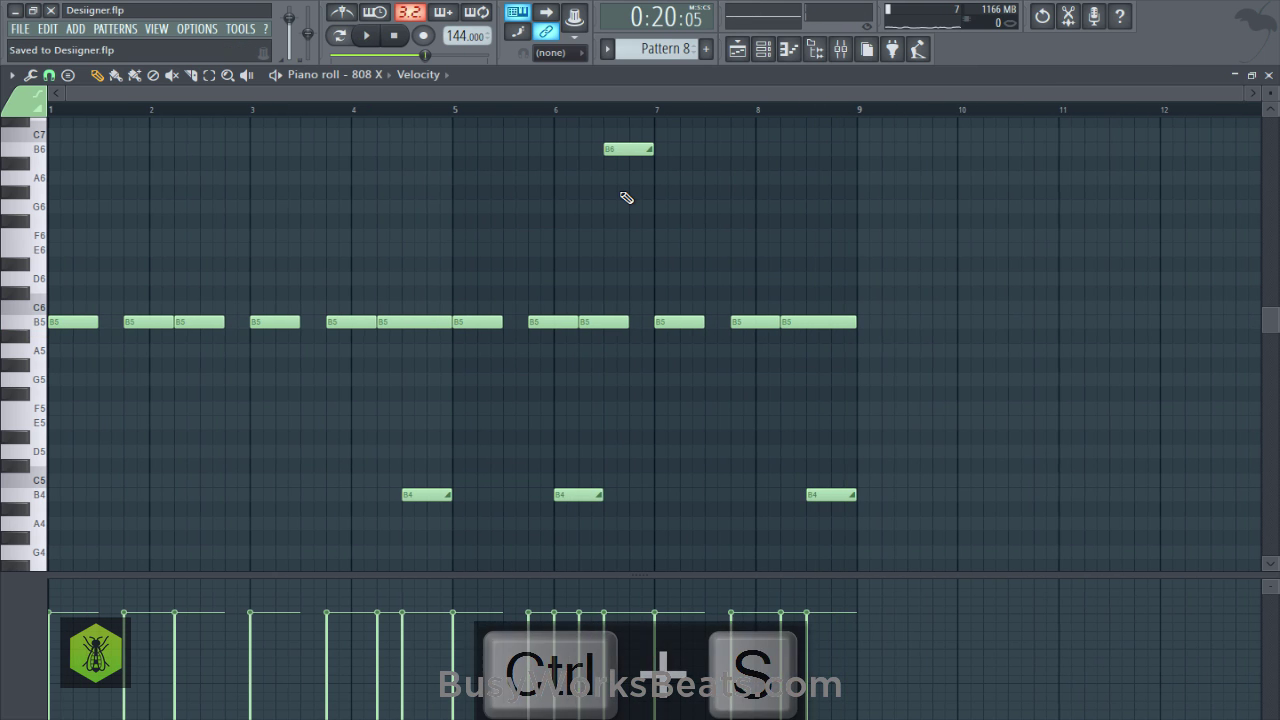
{"action": "key", "text": "ctrl+Down"}
{"action": "key", "text": "space"}
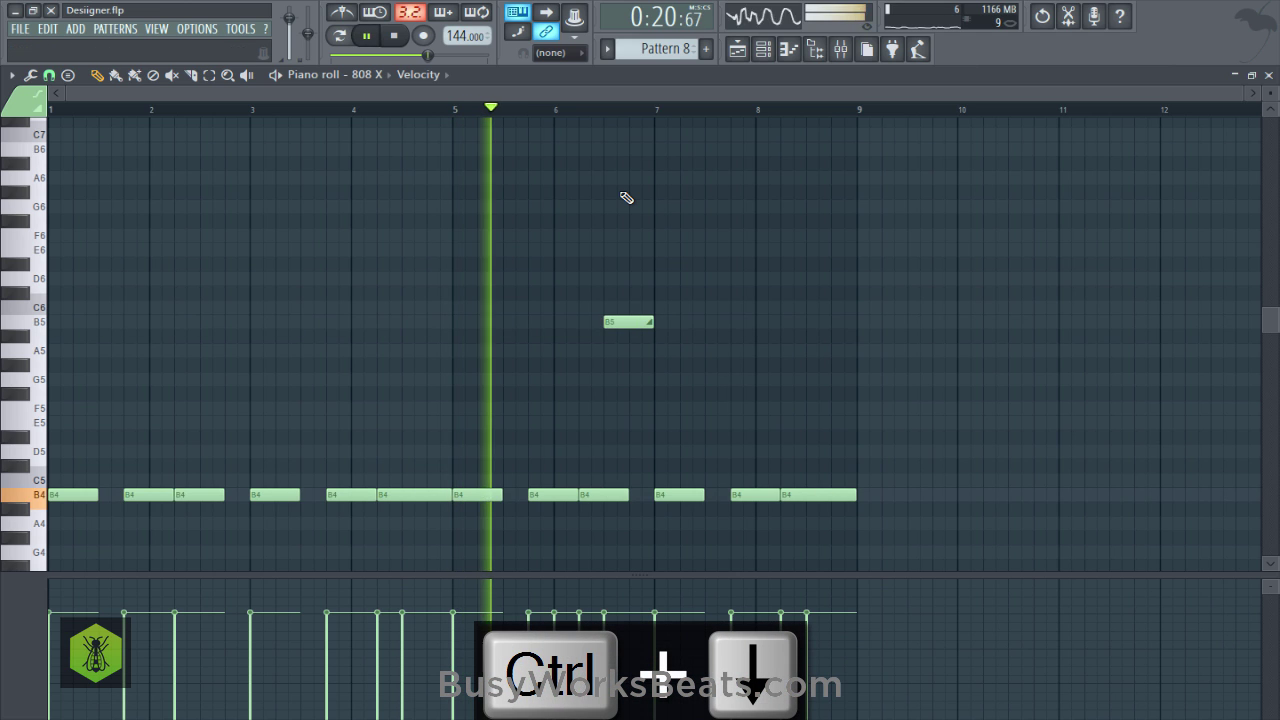
{"action": "left_click", "coordinate": [395, 38]}
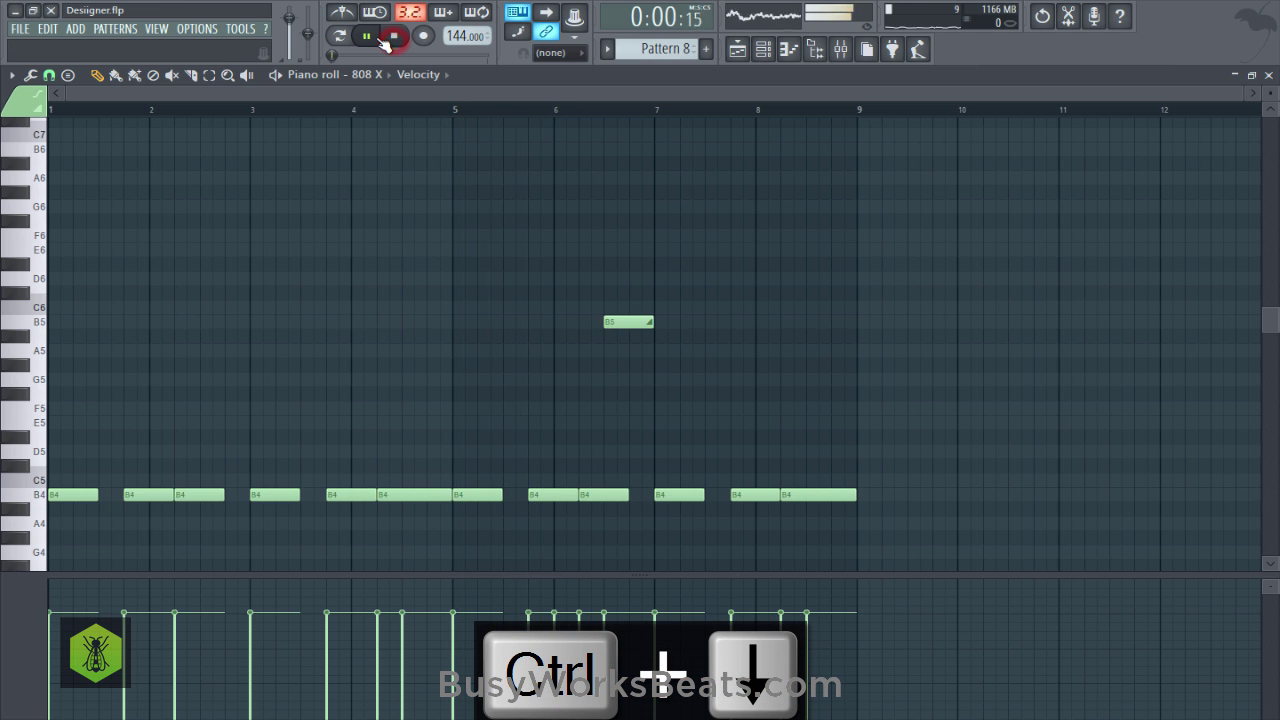
Place Pattern 8 on Track 10 of the playlist at bars 1 and 13, and remove its bar 9 clip from Track 9.
{"action": "left_click", "coordinate": [737, 49]}
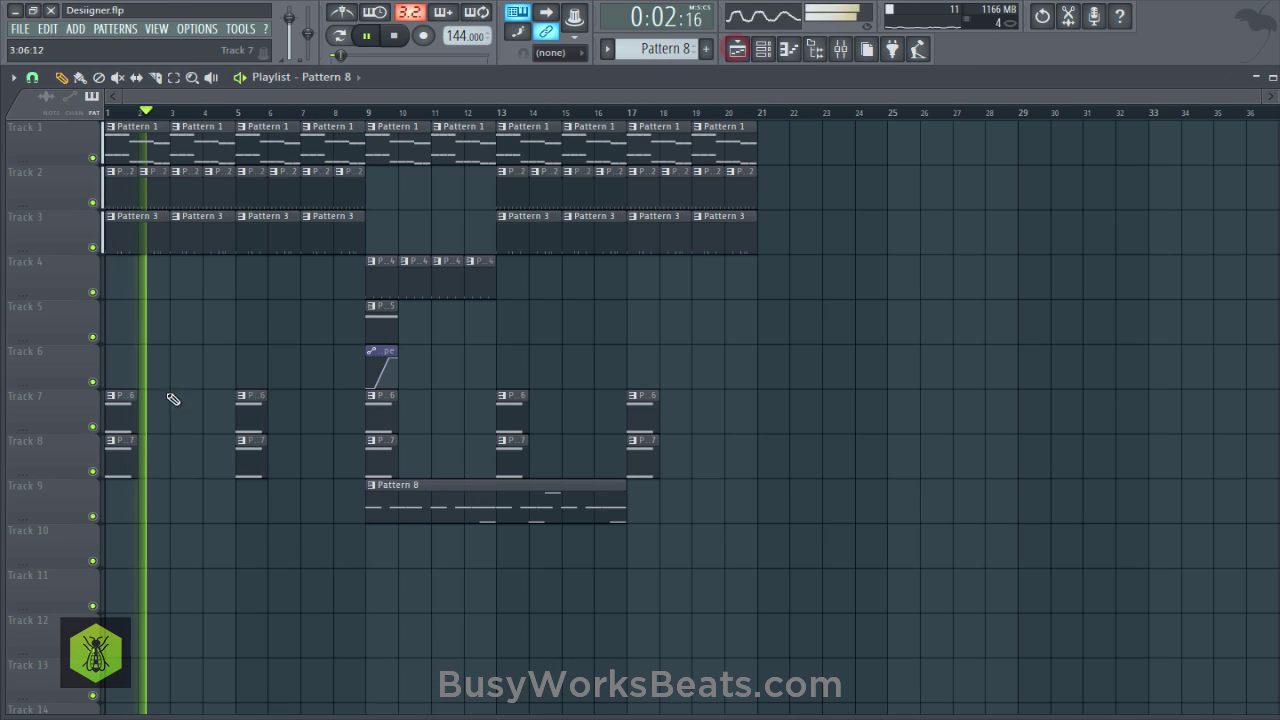
{"action": "left_click_drag", "start_coordinate": [150, 553], "coordinate": [116, 546]}
{"action": "key", "text": "space"}
{"action": "key", "text": "space"}
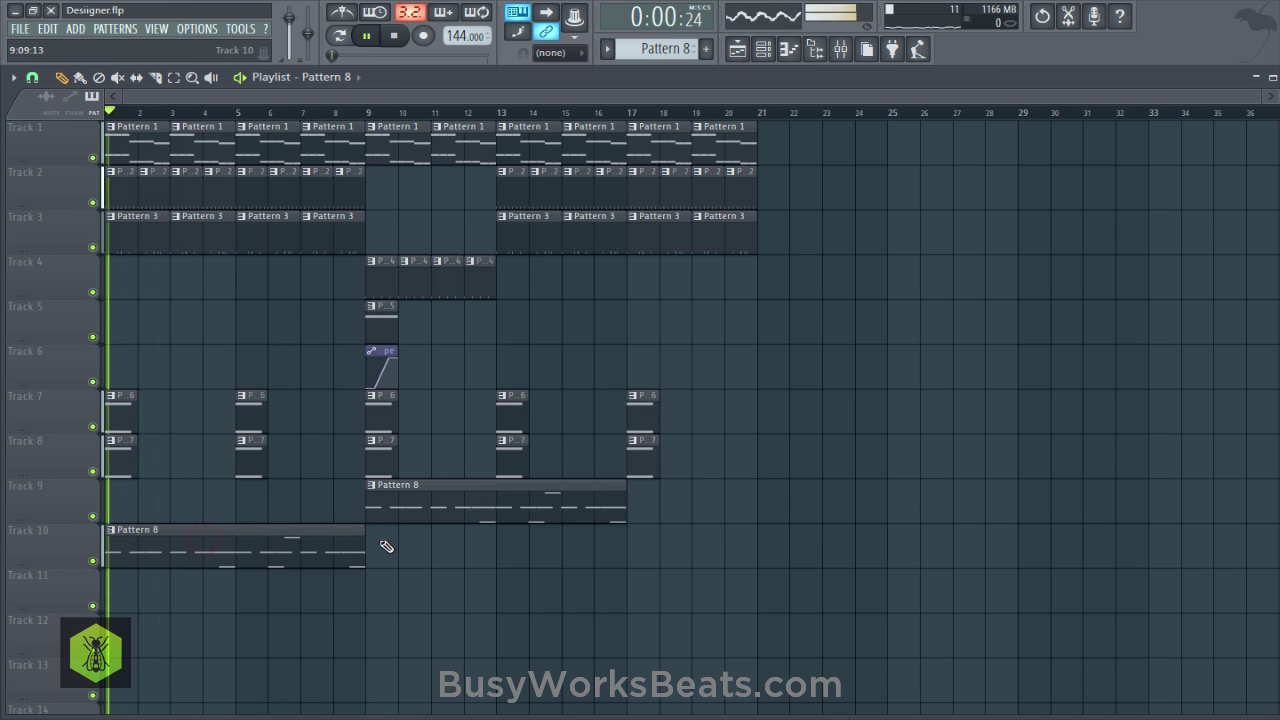
{"action": "right_click", "coordinate": [402, 499]}
{"action": "left_click", "coordinate": [499, 535]}
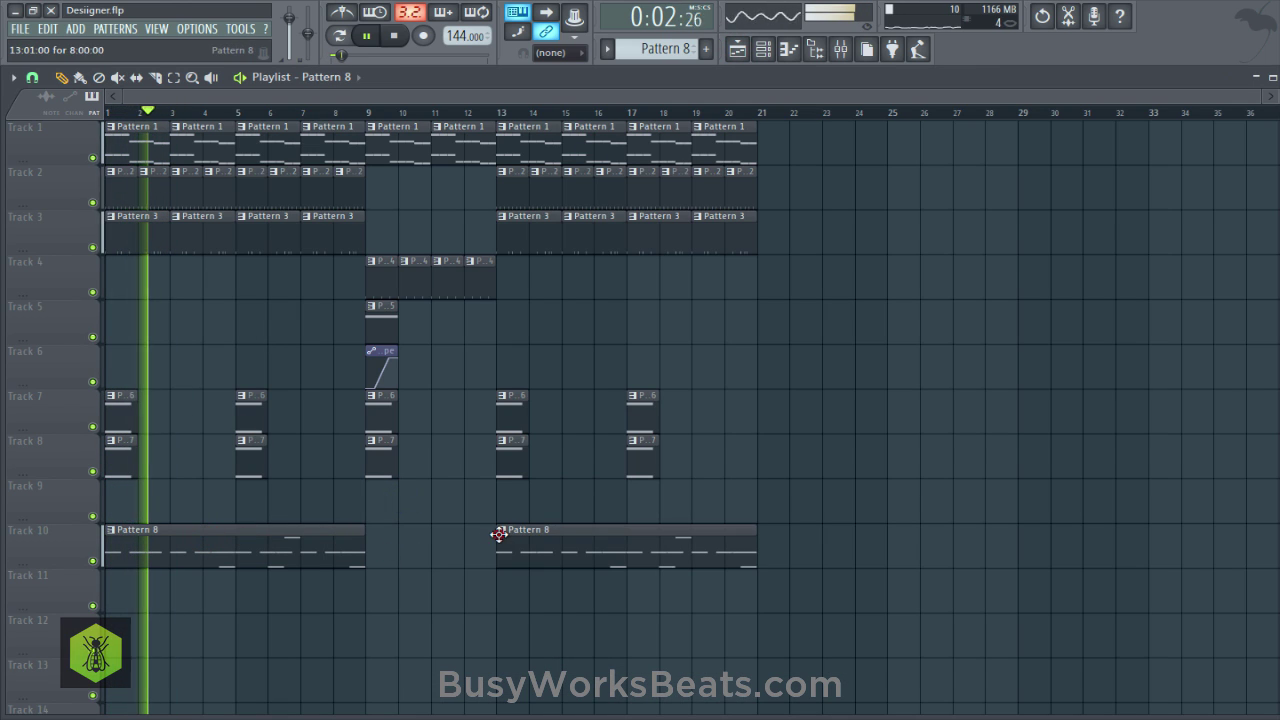
Save the project and raise the Insert 9 volume fader in the mixer.
{"action": "key", "text": "ctrl+s"}
{"action": "left_click", "coordinate": [840, 49]}
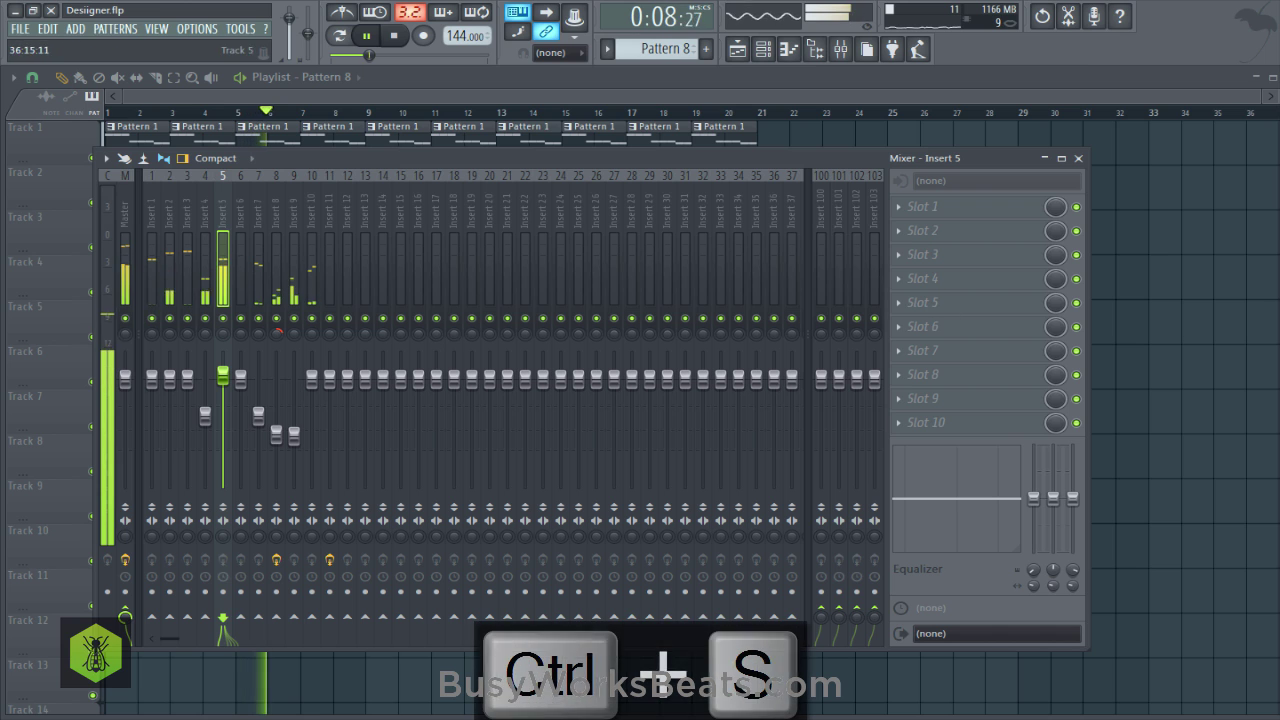
{"action": "left_click_drag", "start_coordinate": [296, 437], "coordinate": [293, 431]}
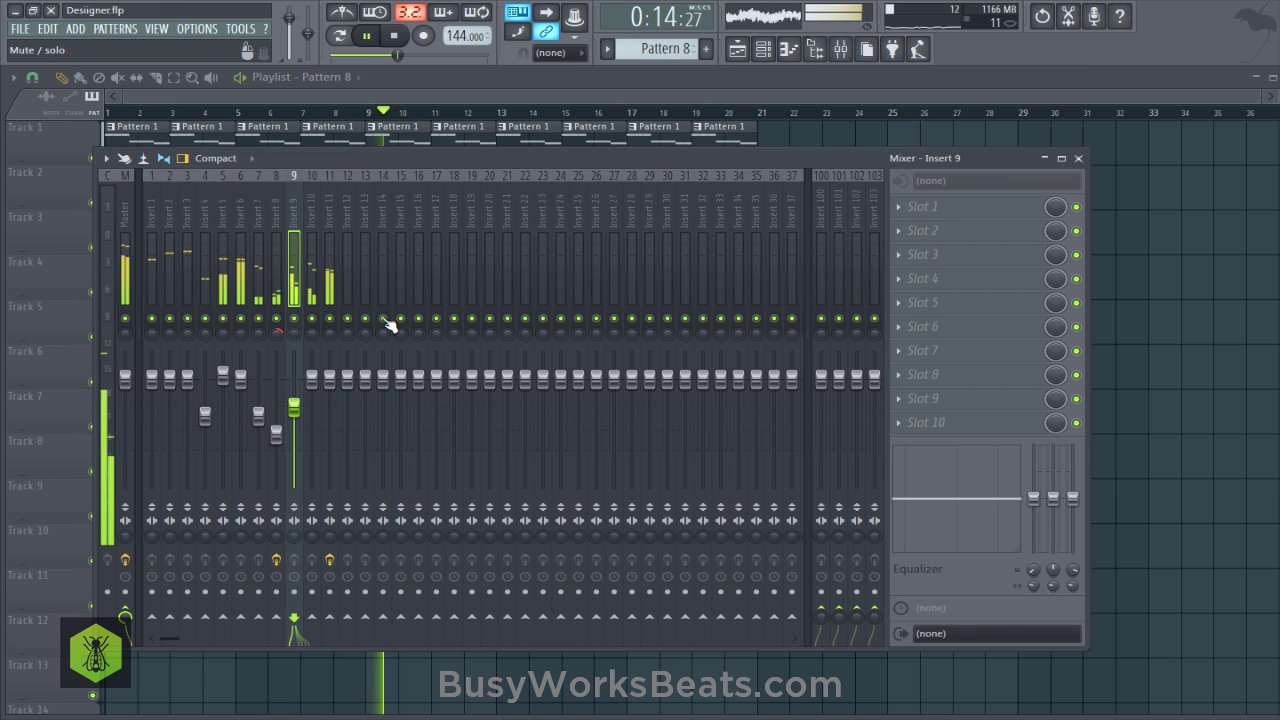
Load Fruity Limiter into effect slot 2 of the Master channel.
{"action": "left_click", "coordinate": [117, 236]}
{"action": "left_click", "coordinate": [905, 231]}
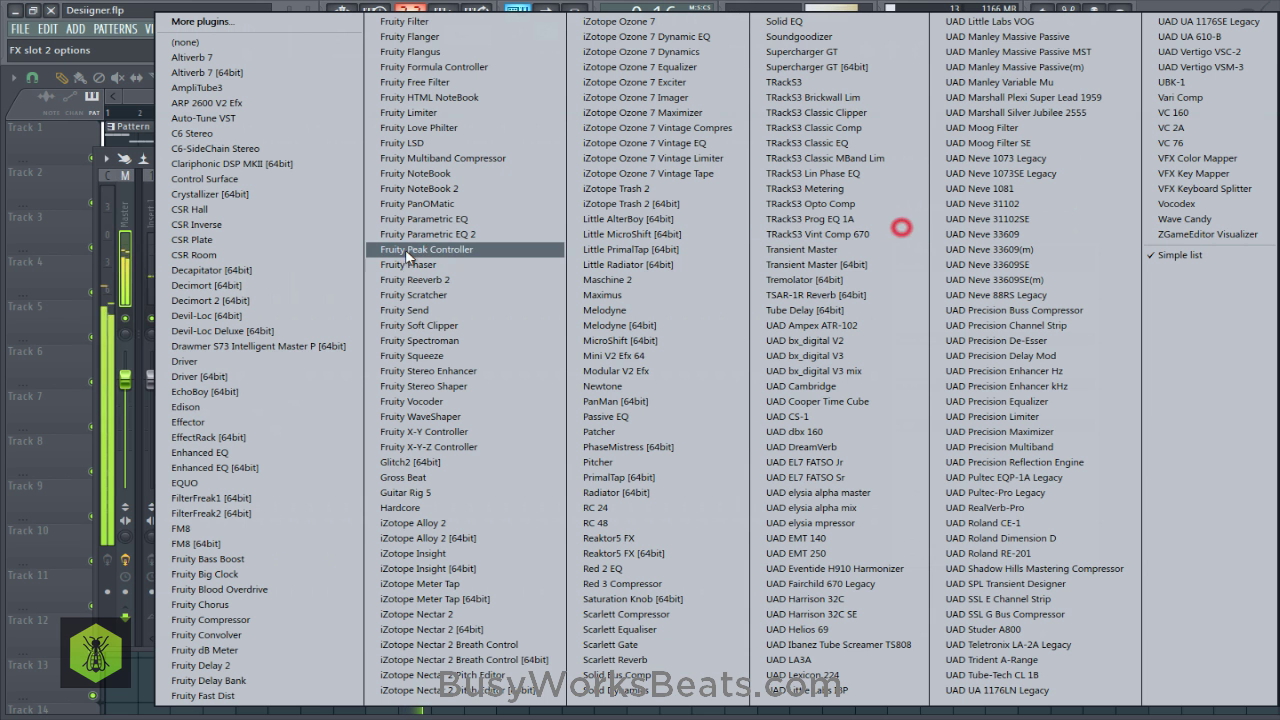
{"action": "left_click", "coordinate": [440, 112]}
{"action": "left_click", "coordinate": [561, 213]}
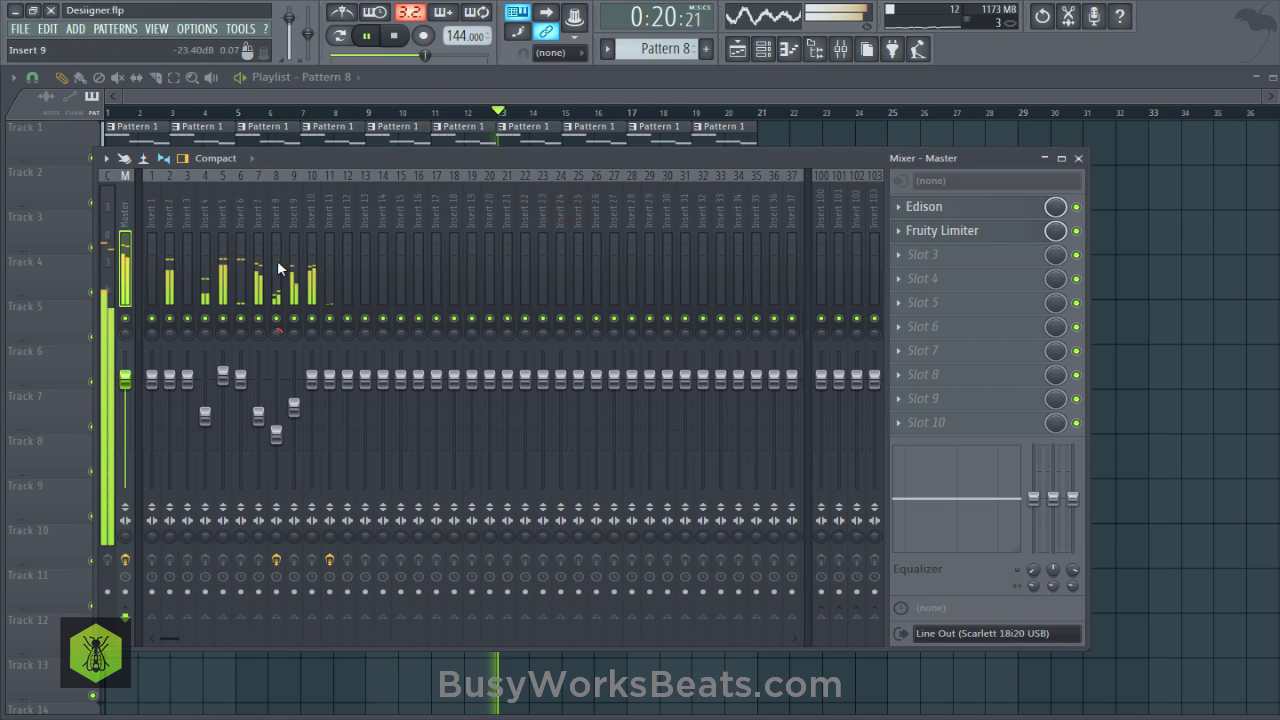
Select Insert 9, check the audio device settings, and close them.
{"action": "left_click", "coordinate": [286, 214]}
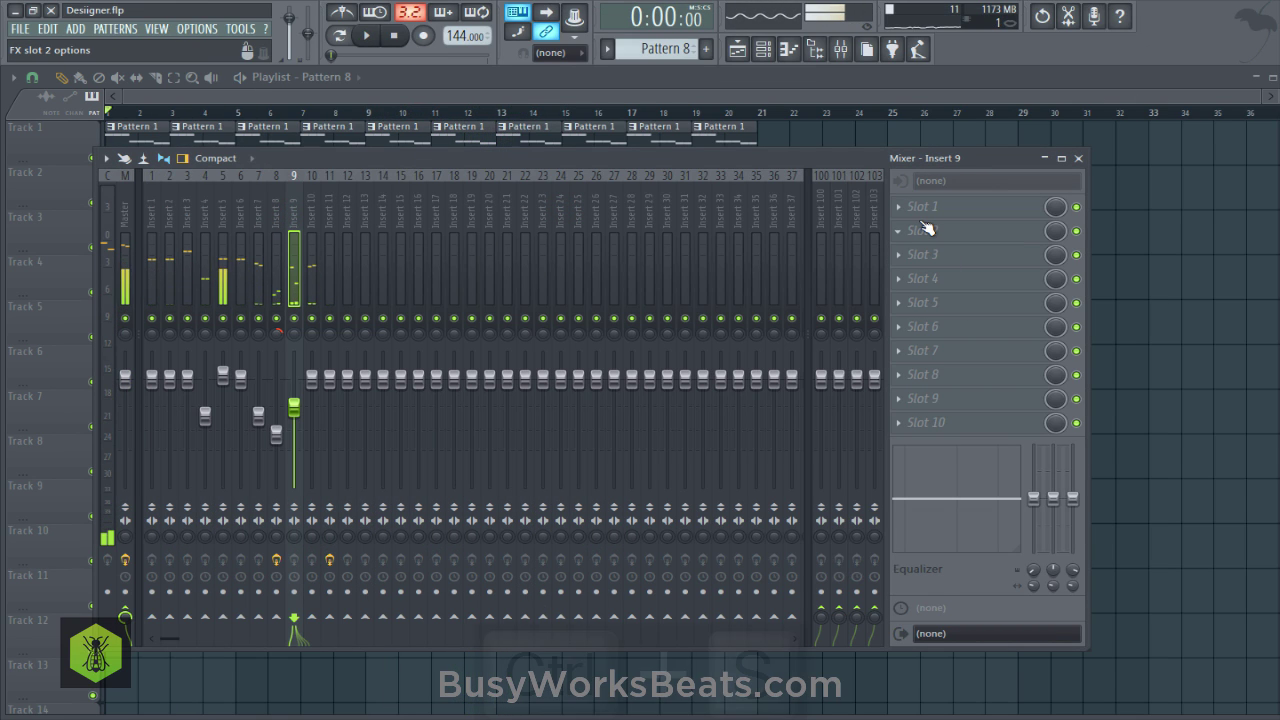
{"action": "left_click", "coordinate": [196, 28]}
{"action": "left_click", "coordinate": [200, 63]}
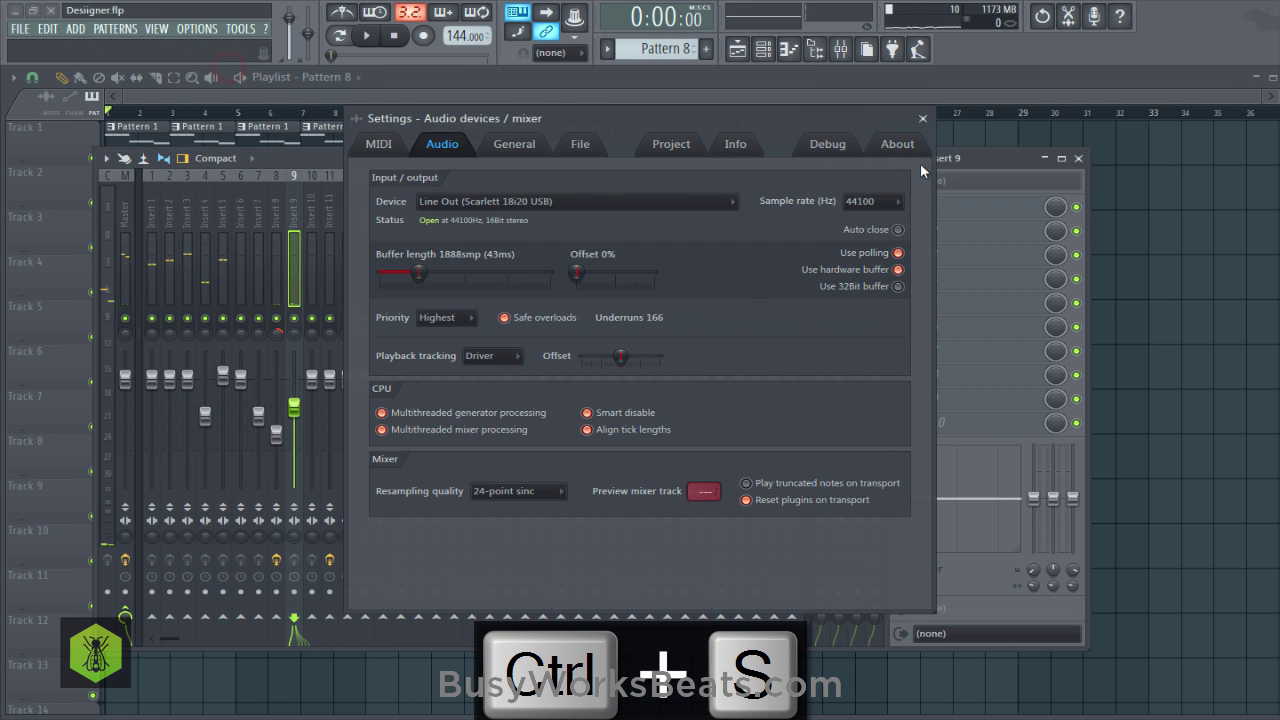
{"action": "left_click", "coordinate": [921, 119]}
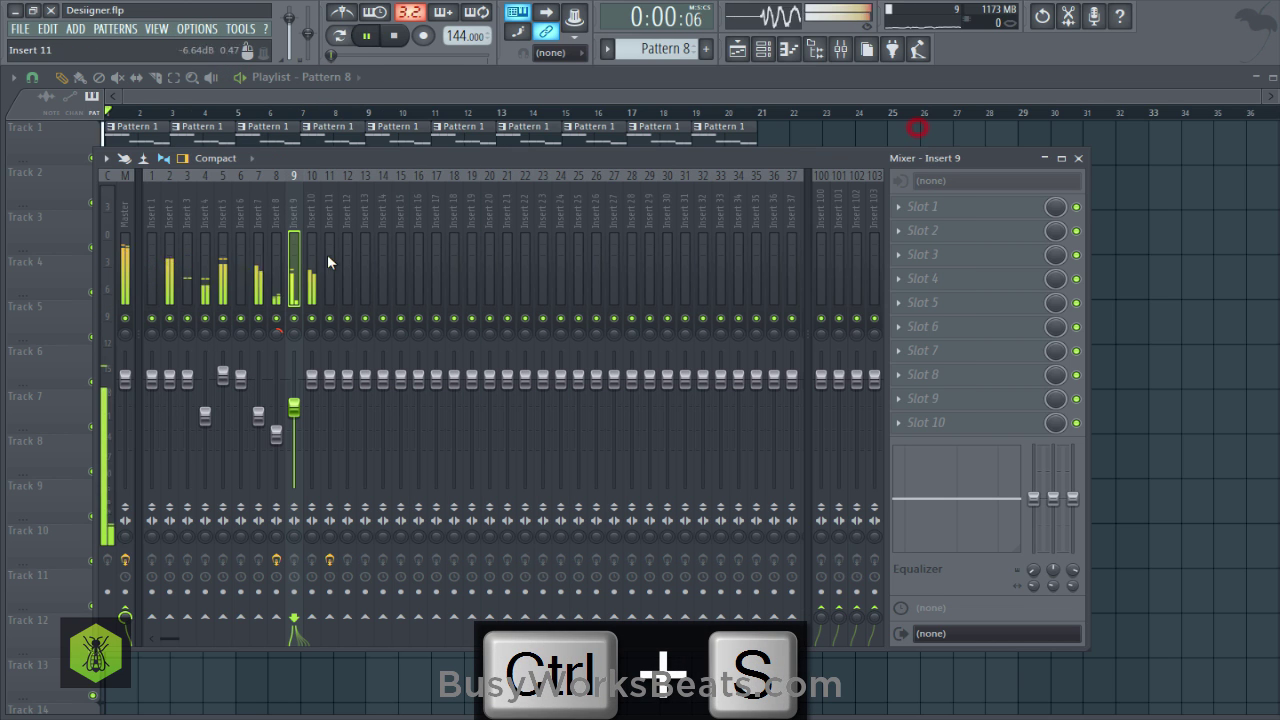
Save the project and solo Insert 9 to hear it alone from the start.
{"action": "key", "text": "ctrl+s"}
{"action": "right_click", "coordinate": [294, 319]}
{"action": "key", "text": "space"}
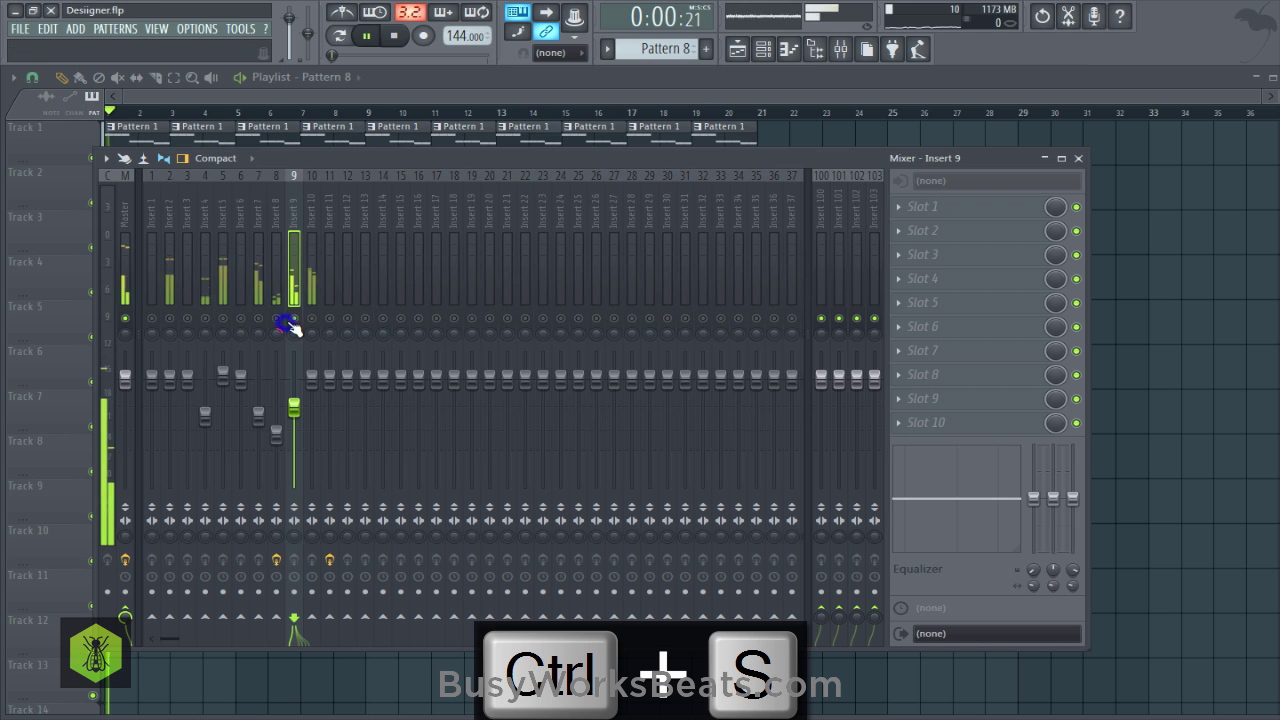
Load iZotope Ozone 7 Exciter into the first effect slot of Insert 9 and dismiss its preset manager.
{"action": "left_click", "coordinate": [930, 276]}
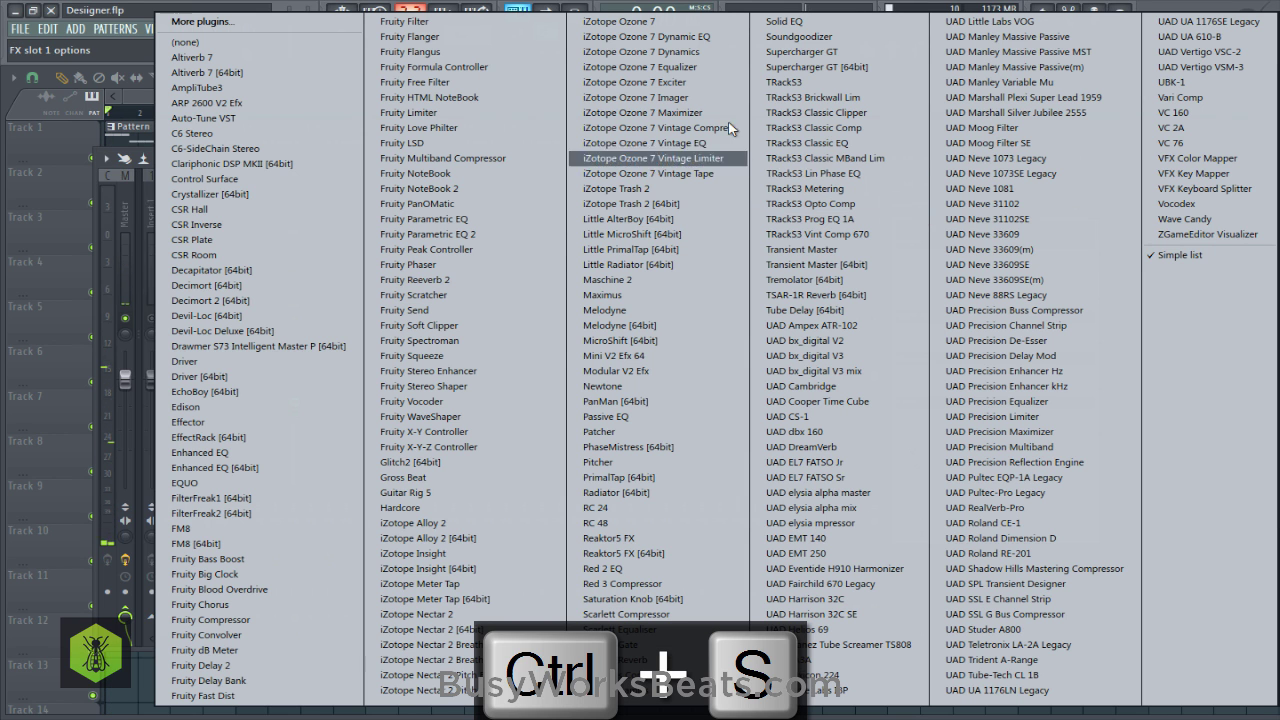
{"action": "left_click", "coordinate": [695, 82]}
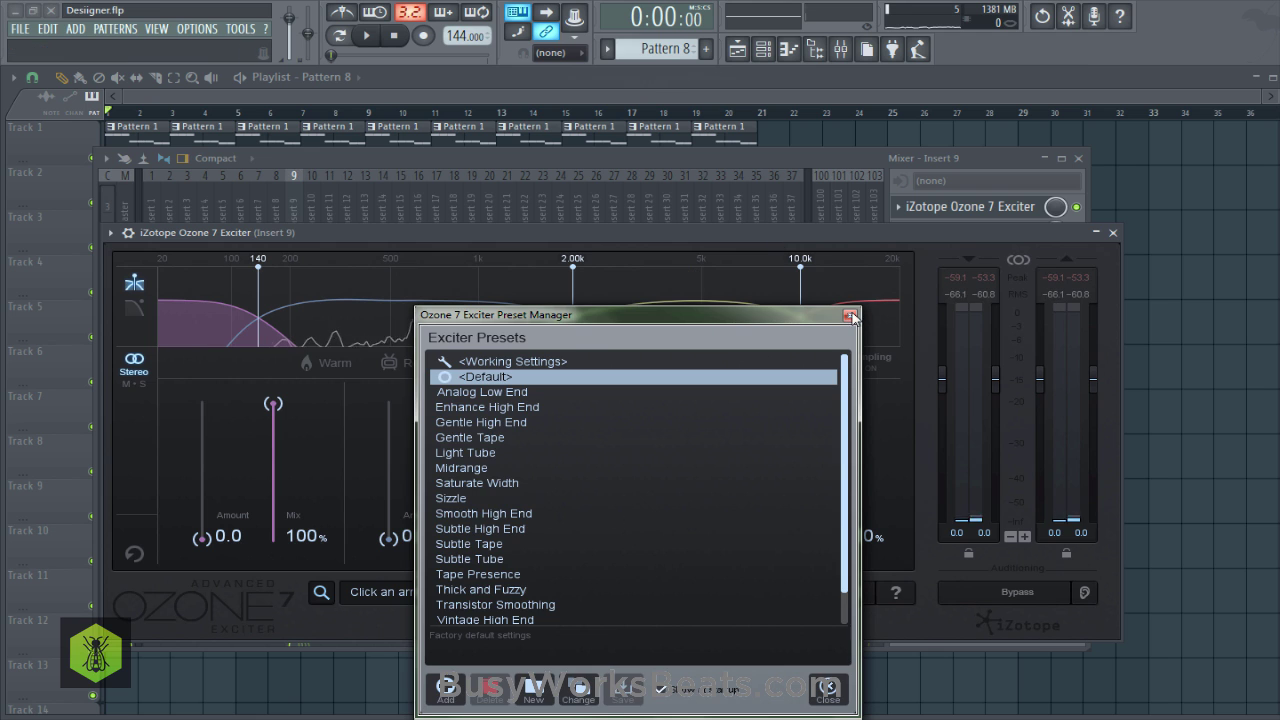
{"action": "left_click", "coordinate": [850, 316]}
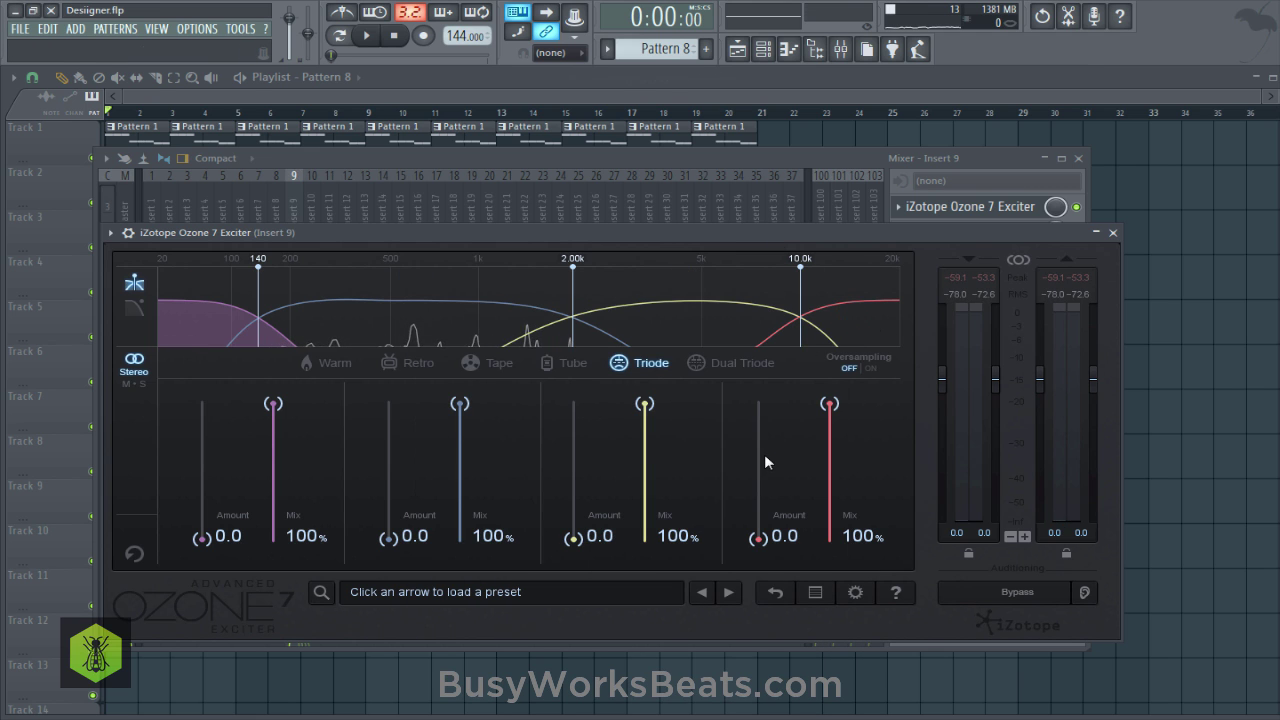
Set the exciter amounts to 11.3, 13.3, 13.0 and 14.3 for bands 1 to 4 during playback.
{"action": "key", "text": "space"}
{"action": "left_click_drag", "start_coordinate": [764, 462], "coordinate": [759, 410]}
{"action": "left_click_drag", "start_coordinate": [563, 443], "coordinate": [523, 428]}
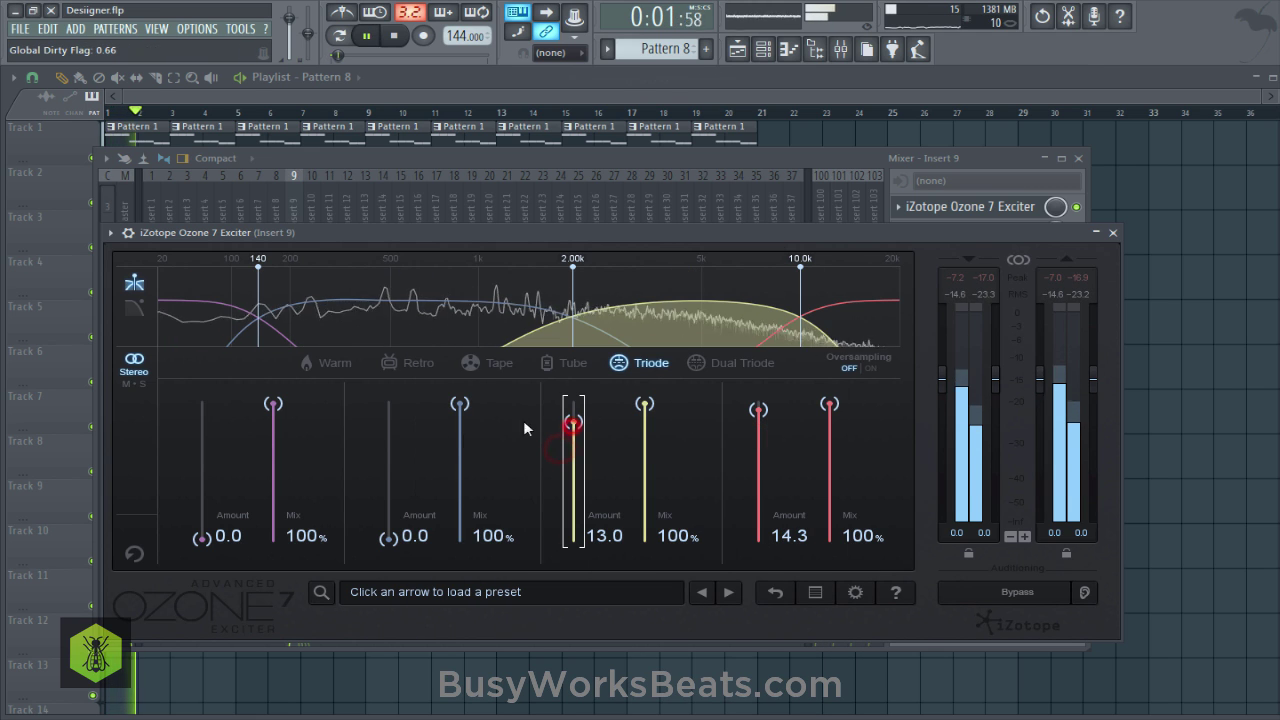
{"action": "left_click", "coordinate": [388, 421]}
{"action": "key", "text": "space"}
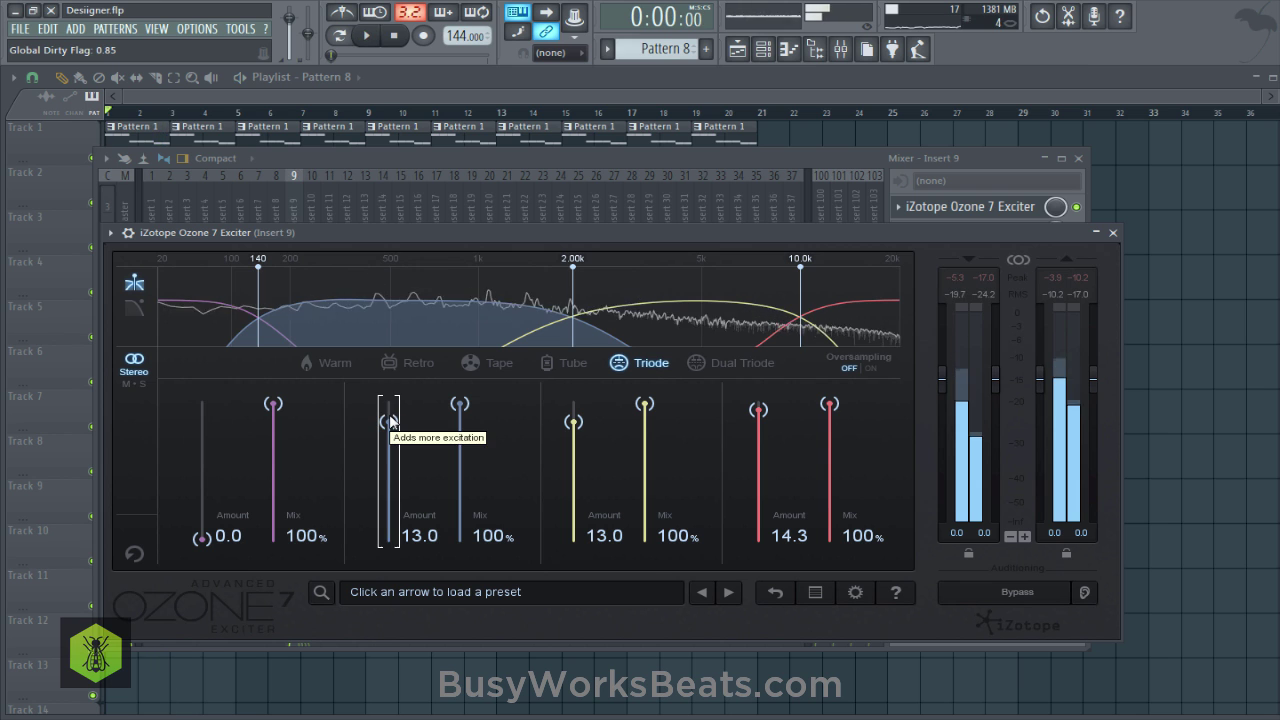
{"action": "left_click_drag", "start_coordinate": [390, 421], "coordinate": [390, 418]}
{"action": "key", "text": "space"}
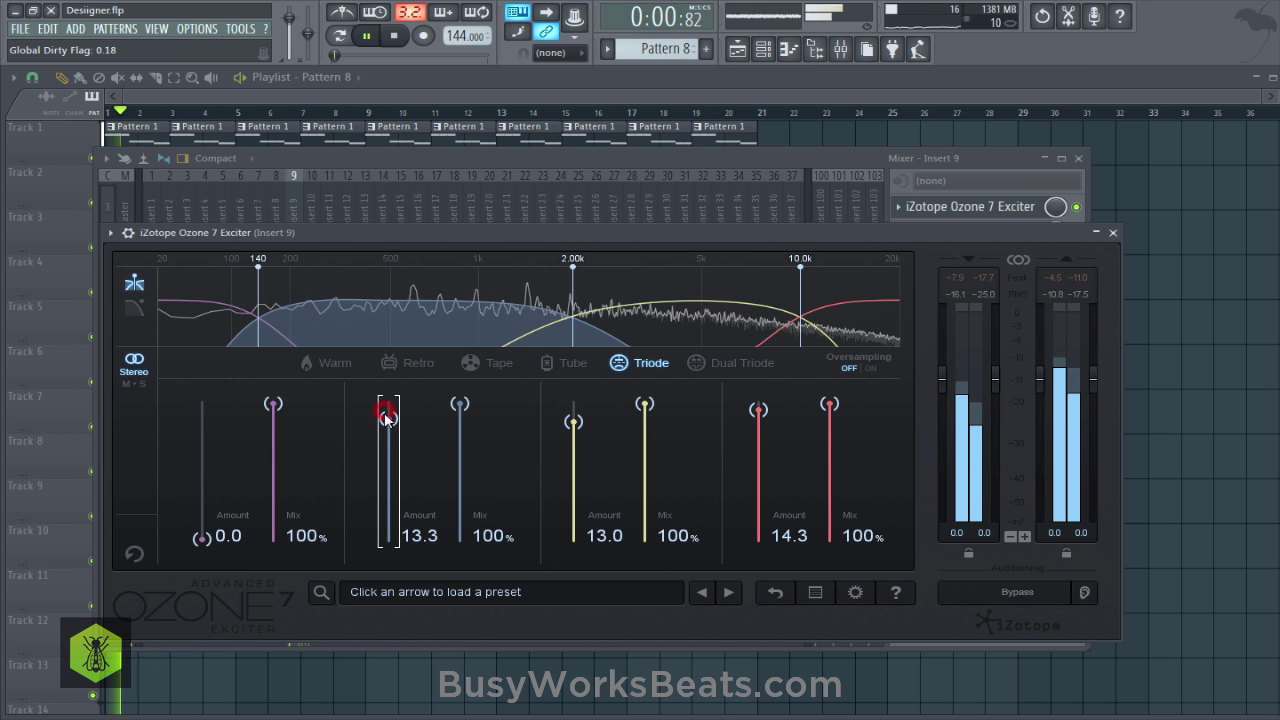
{"action": "left_click", "coordinate": [205, 440]}
Compare the Tape and Tube saturation modes in the exciter and choose Tube.
{"action": "left_click", "coordinate": [527, 367]}
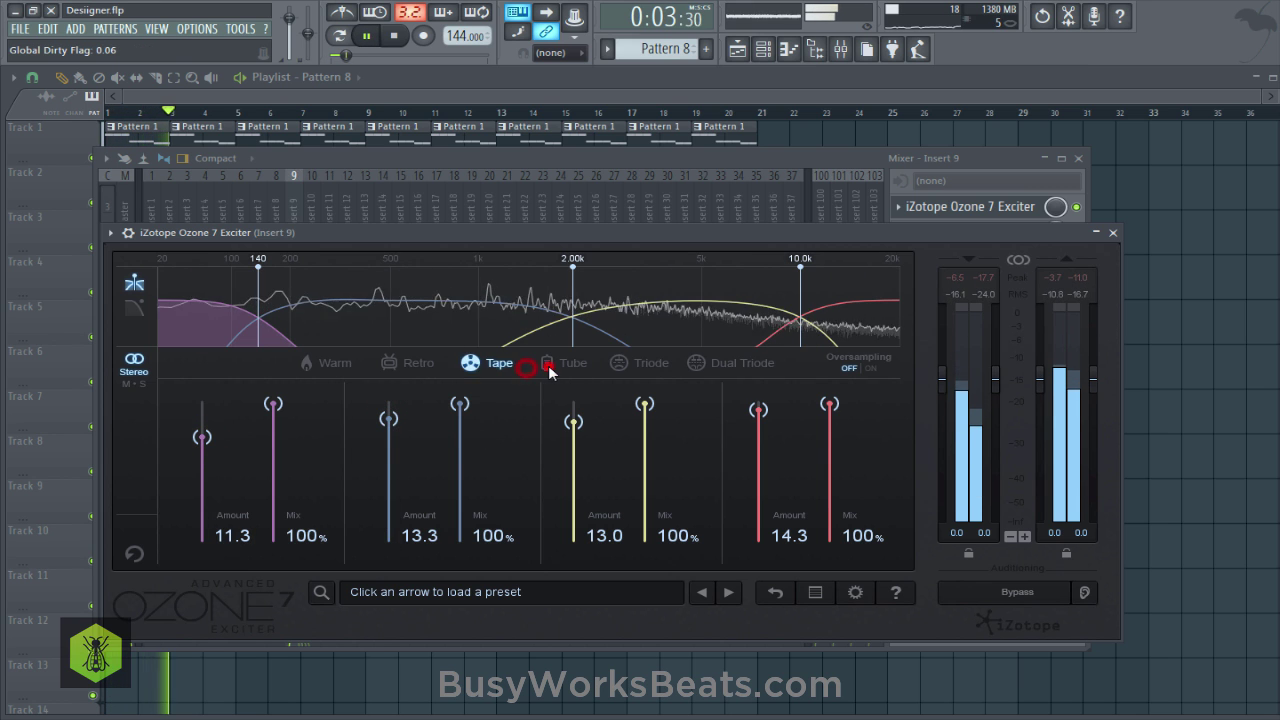
{"action": "left_click", "coordinate": [549, 366]}
{"action": "left_click", "coordinate": [498, 363]}
{"action": "left_click", "coordinate": [549, 365]}
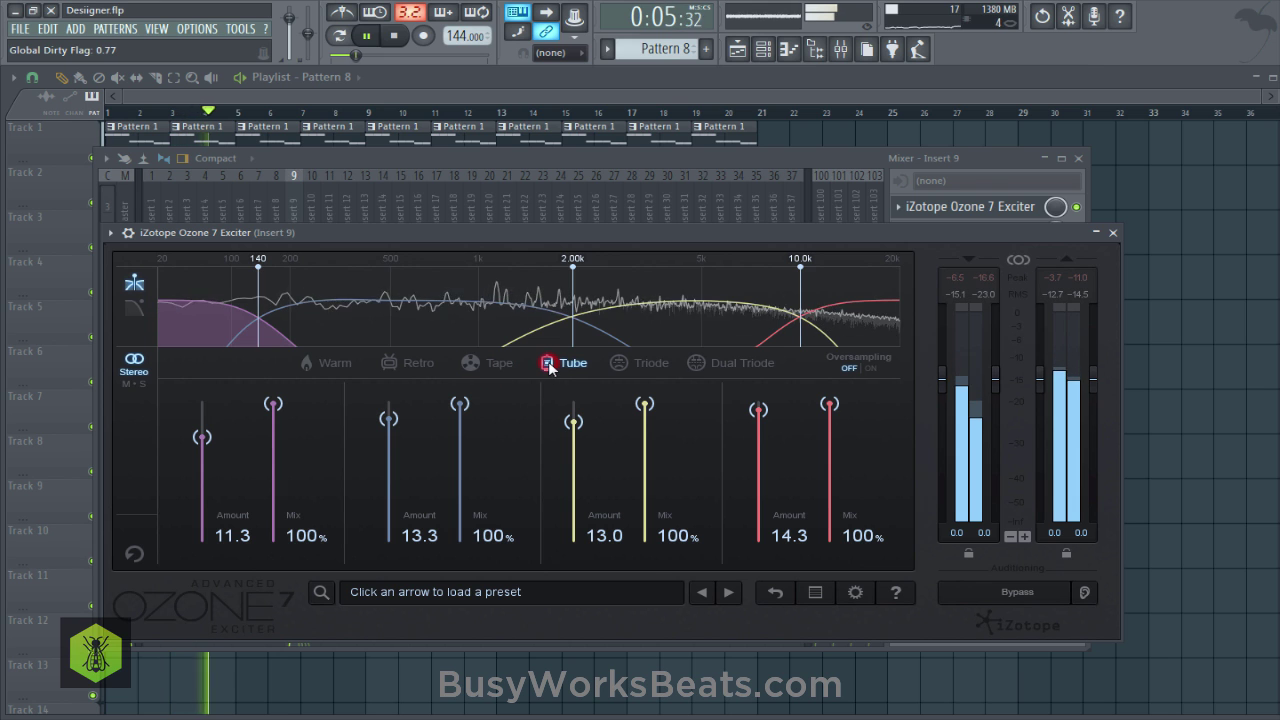
Reduce the exciter amounts to 9.9 on band 2, 11.0 on band 3 and 8.1 on band 4.
{"action": "left_click", "coordinate": [573, 470]}
{"action": "left_click", "coordinate": [390, 470]}
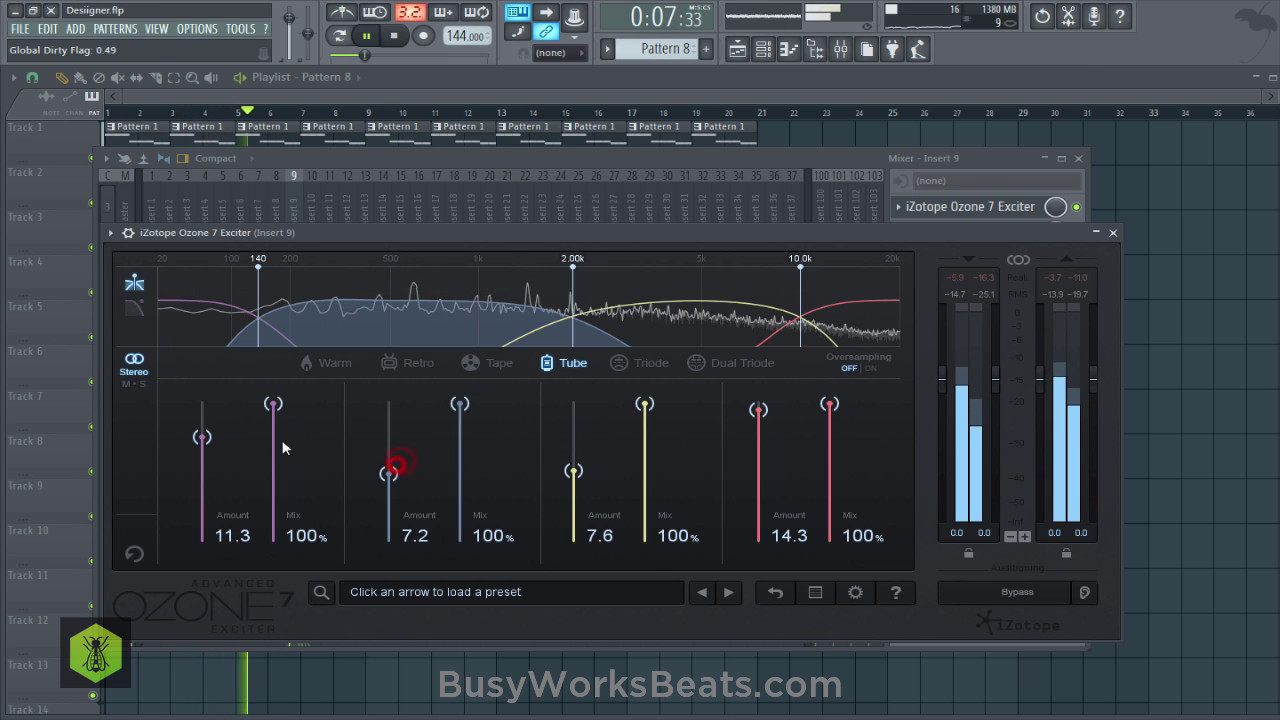
{"action": "left_click", "coordinate": [758, 465]}
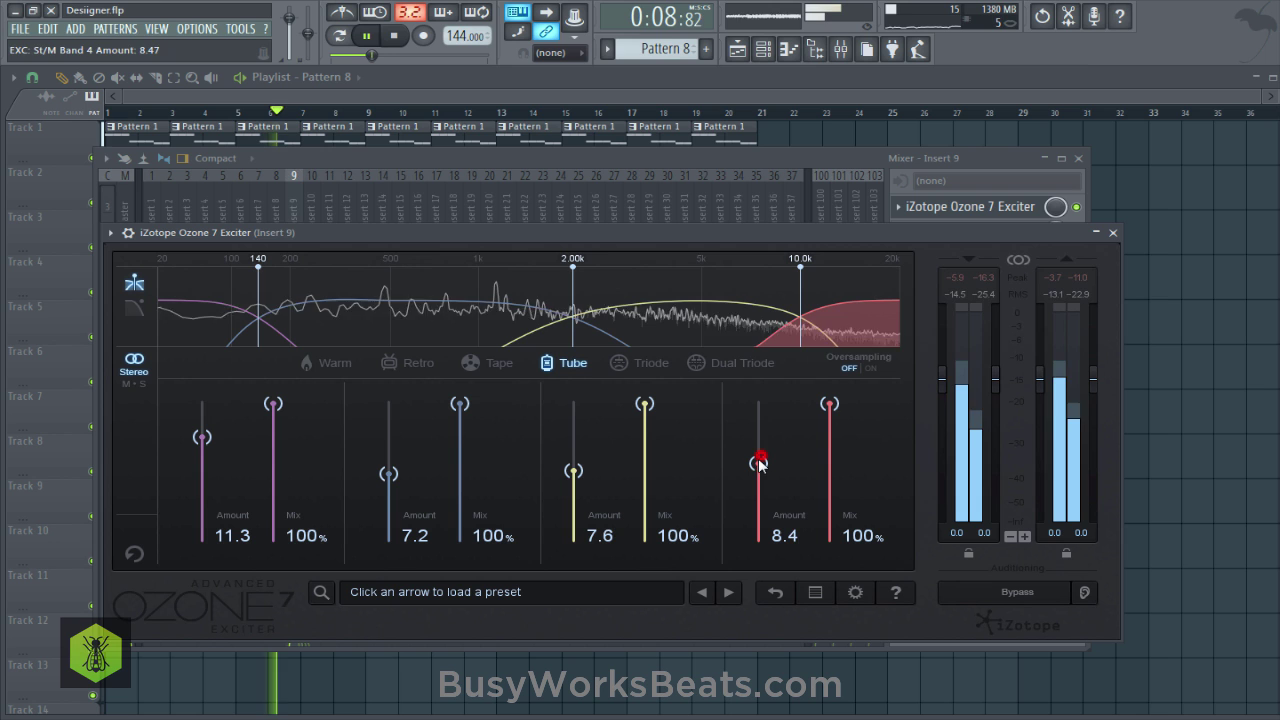
{"action": "left_click", "coordinate": [573, 438]}
{"action": "left_click_drag", "start_coordinate": [388, 437], "coordinate": [388, 450]}
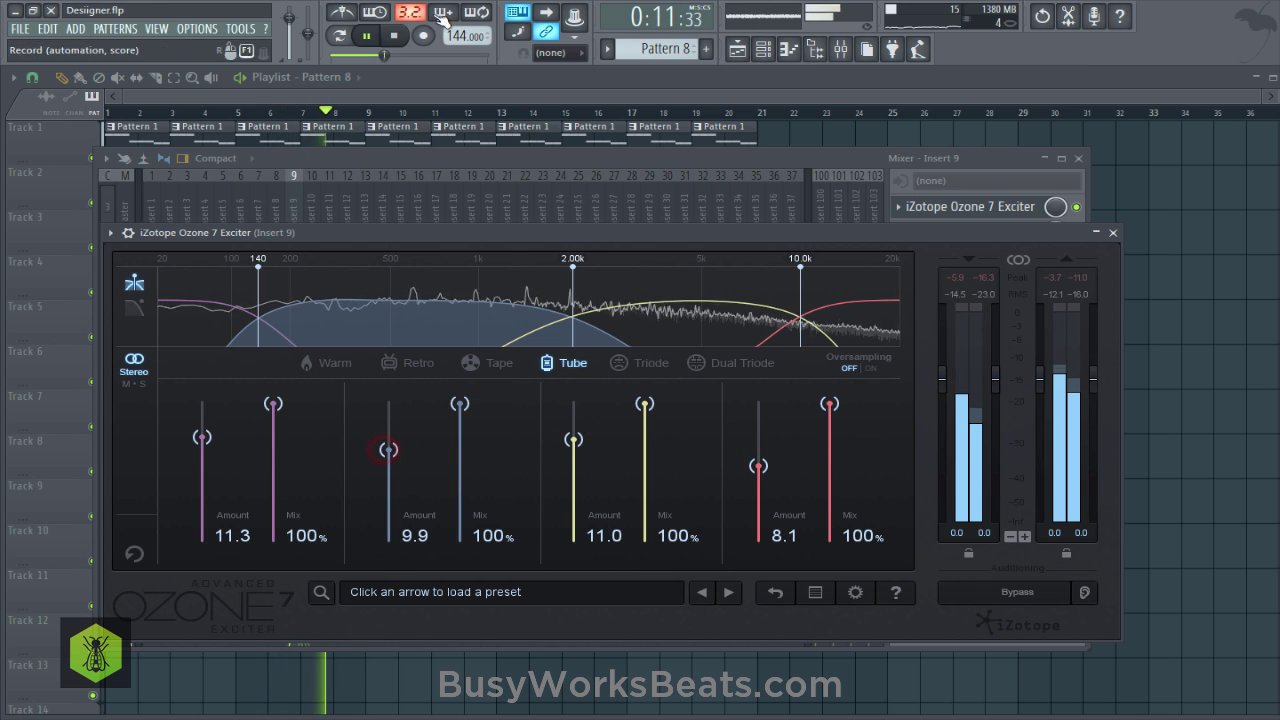
Return to the mixer, unsolo Insert 9, and play the full mix from the start.
{"action": "left_click", "coordinate": [938, 160]}
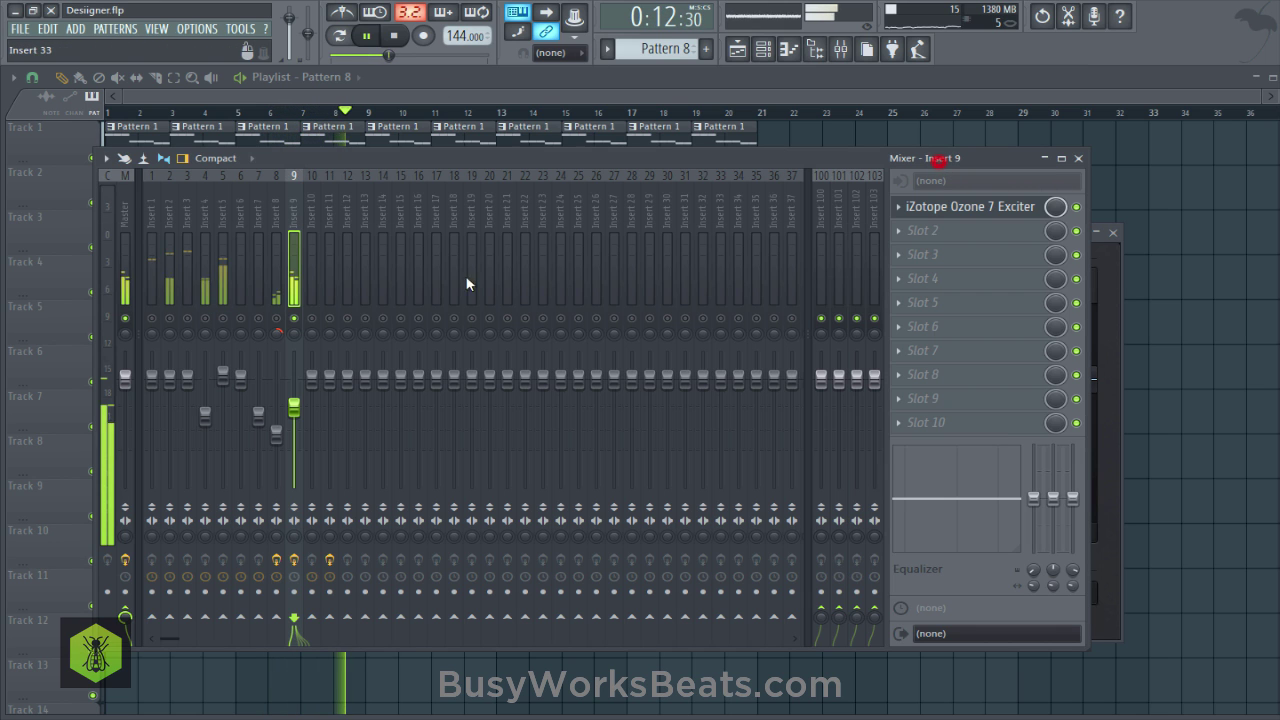
{"action": "right_click", "coordinate": [292, 320]}
{"action": "key", "text": "space"}
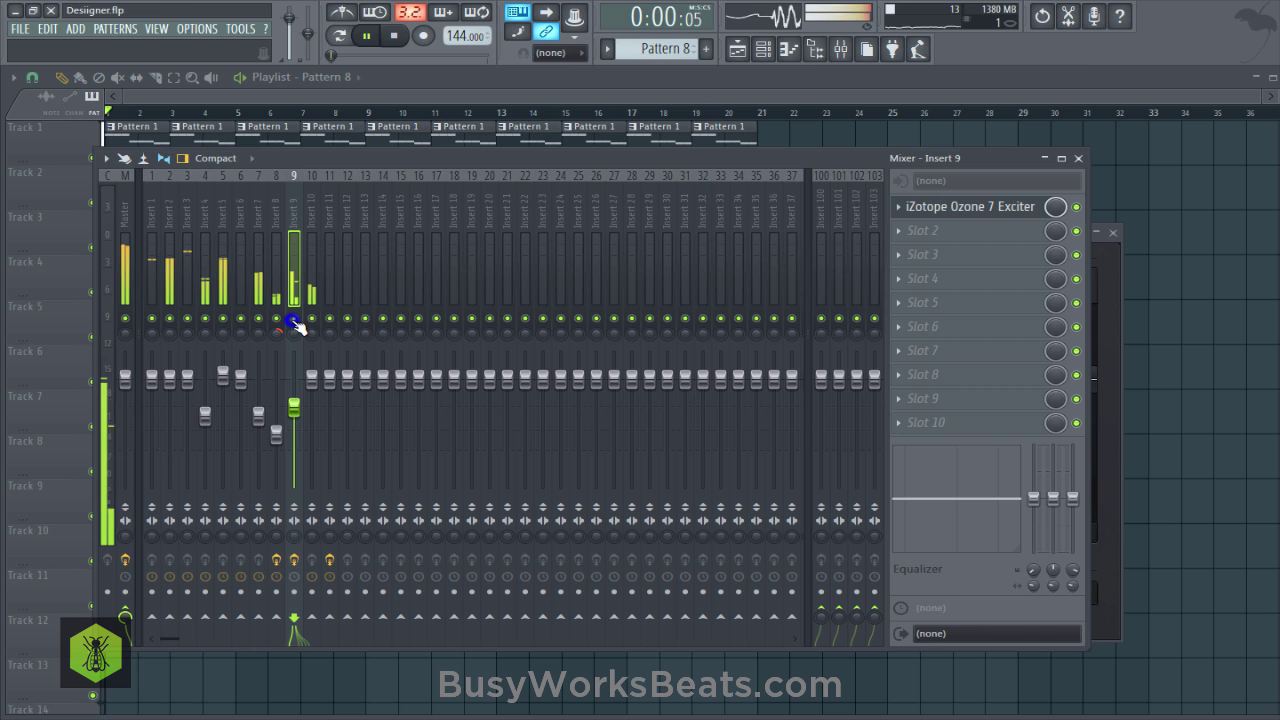
Reopen the Insert 9 exciter, set band 2 to 7.2 and band 3 to 6.2, and close the plugin.
{"action": "left_click", "coordinate": [967, 208]}
{"action": "left_click", "coordinate": [967, 208]}
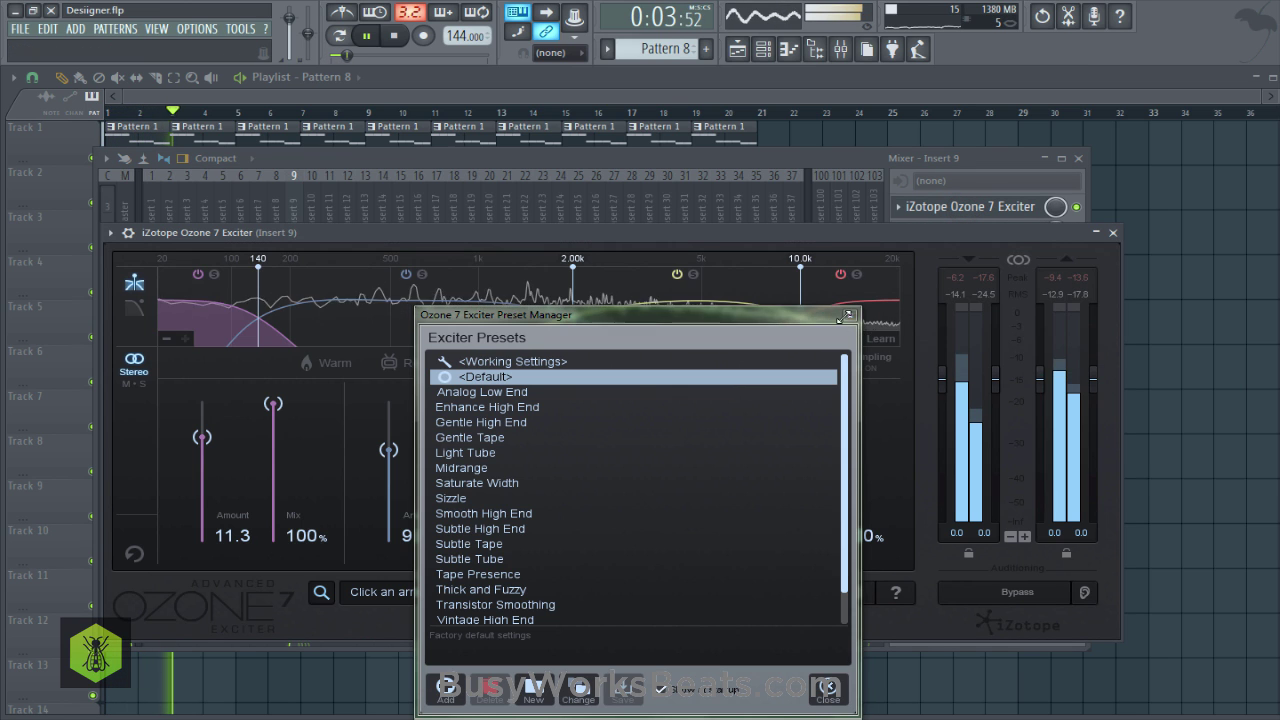
{"action": "left_click_drag", "start_coordinate": [573, 441], "coordinate": [569, 466]}
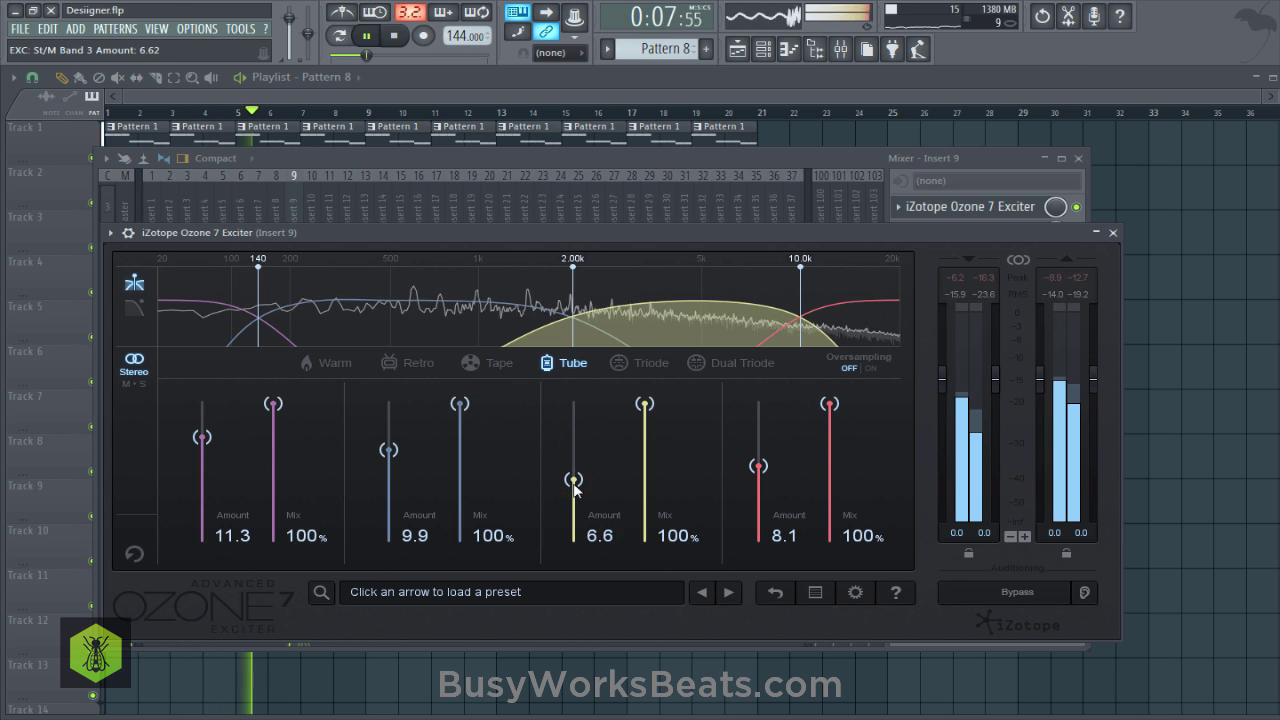
{"action": "mouse_move", "coordinate": [388, 450]}
{"action": "left_mouse_down"}
{"action": "mouse_move", "coordinate": [389, 488]}
{"action": "mouse_move", "coordinate": [386, 471]}
{"action": "left_mouse_up"}
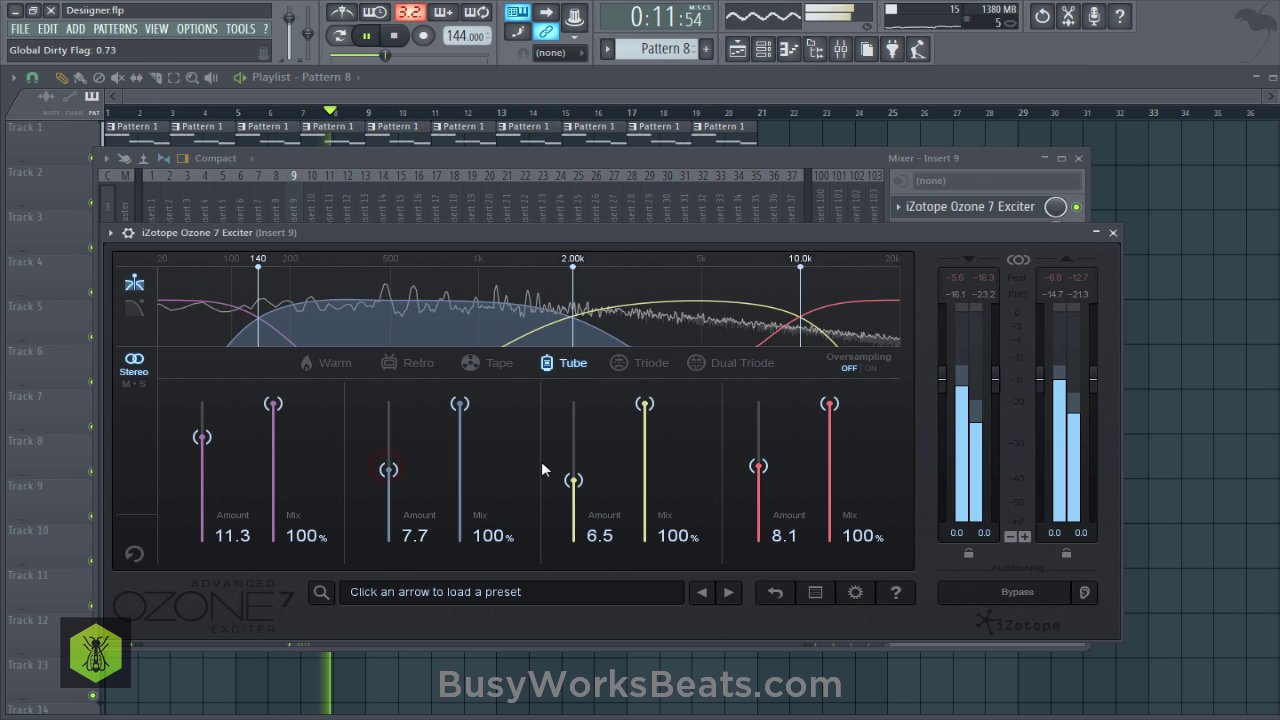
{"action": "left_click_drag", "start_coordinate": [573, 472], "coordinate": [575, 465]}
{"action": "left_click_drag", "start_coordinate": [397, 483], "coordinate": [399, 488]}
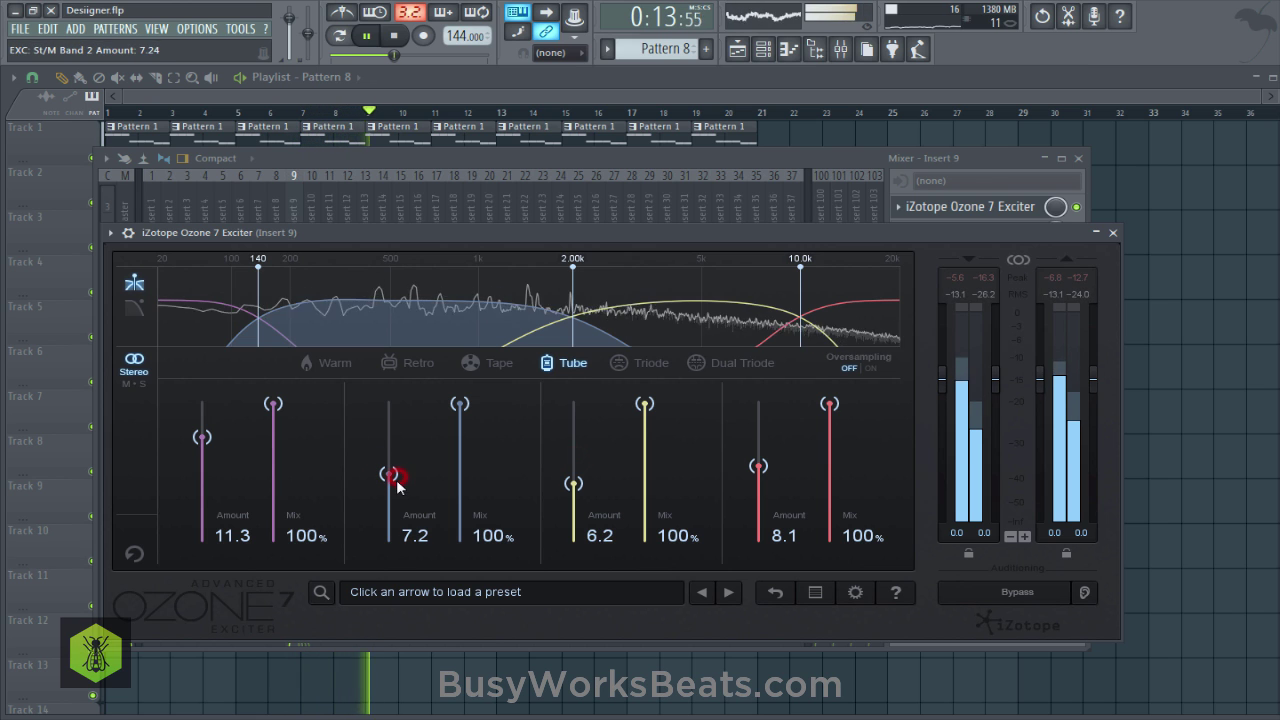
{"action": "left_click", "coordinate": [1112, 232]}
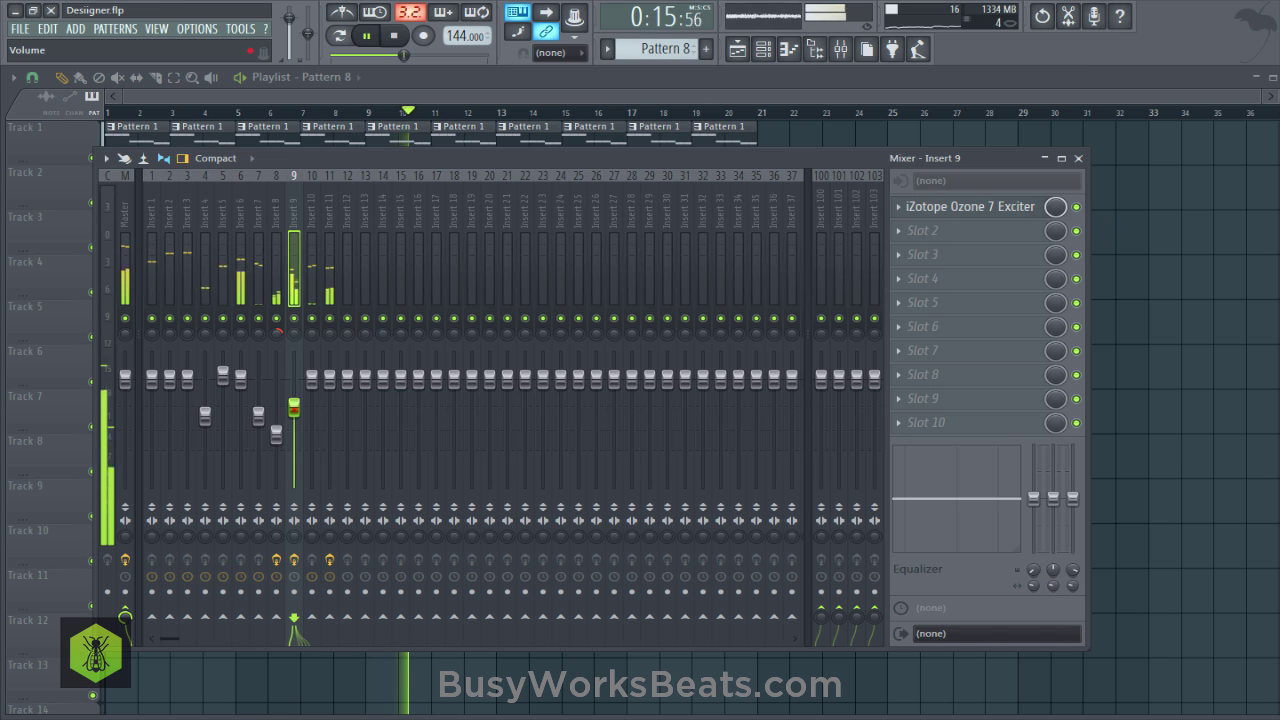
Raise the Insert 8 fader to about Insert 9's level, lower Insert 9 slightly, and save the project from the playlist.
{"action": "left_click", "coordinate": [274, 418]}
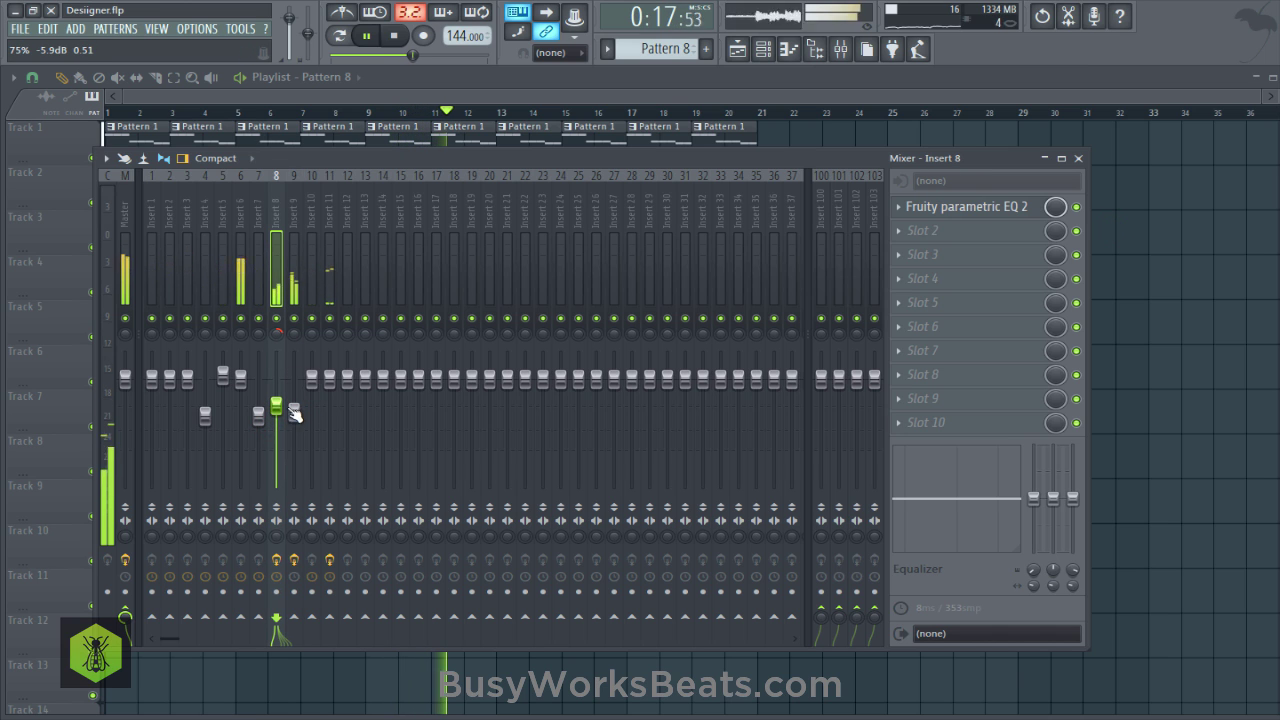
{"action": "left_click_drag", "start_coordinate": [292, 411], "coordinate": [274, 409]}
{"action": "key", "text": "F9"}
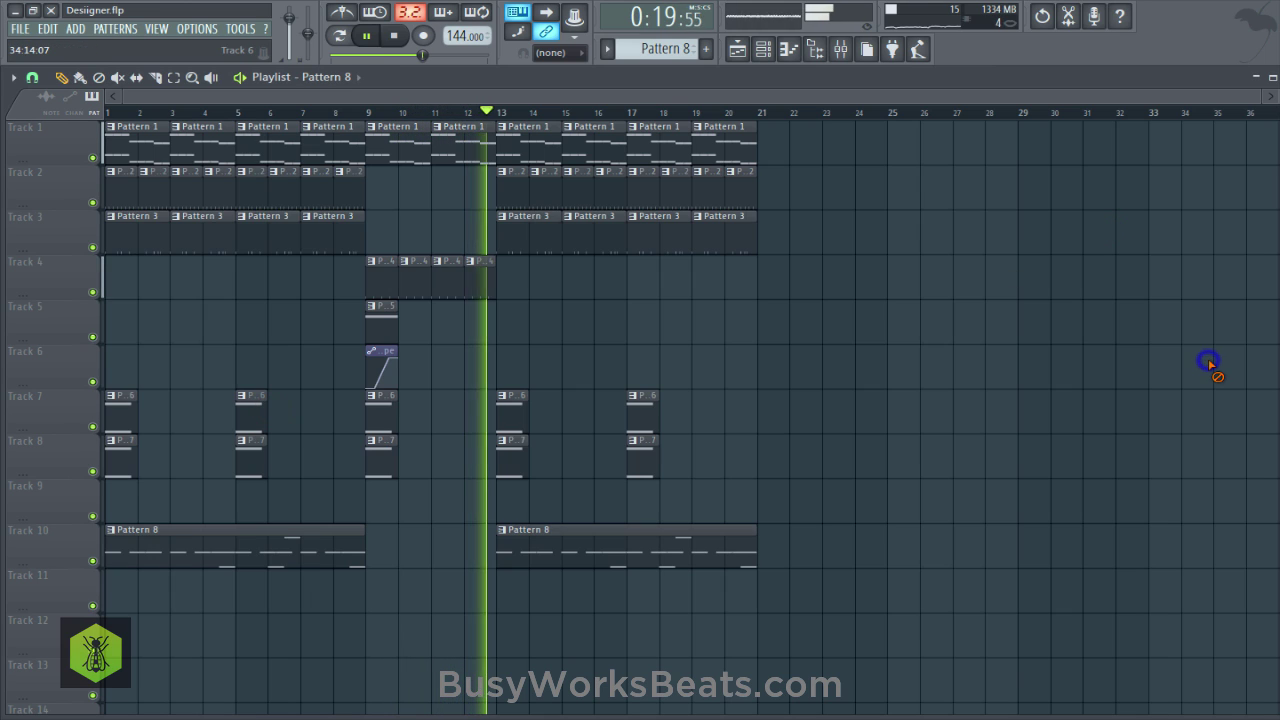
{"action": "key", "text": "ctrl+s"}
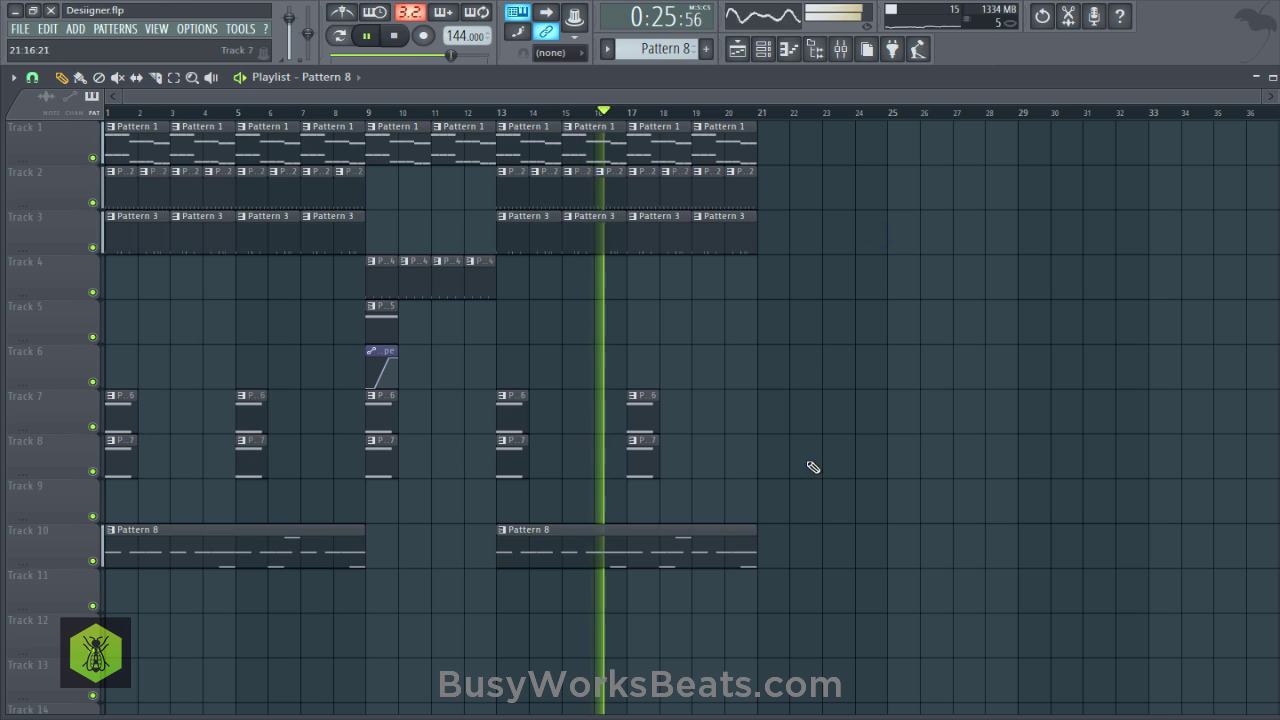
Duplicate all playlist clips from bars 13 to 20 to bar 21, clear the selection, and save the project.
{"action": "mouse_move", "coordinate": [823, 566]}
{"action": "left_mouse_down"}
{"action": "mouse_move", "coordinate": [584, 195]}
{"action": "mouse_move", "coordinate": [506, 144]}
{"action": "left_mouse_up"}
{"action": "left_click_drag", "start_coordinate": [519, 147], "coordinate": [866, 171]}
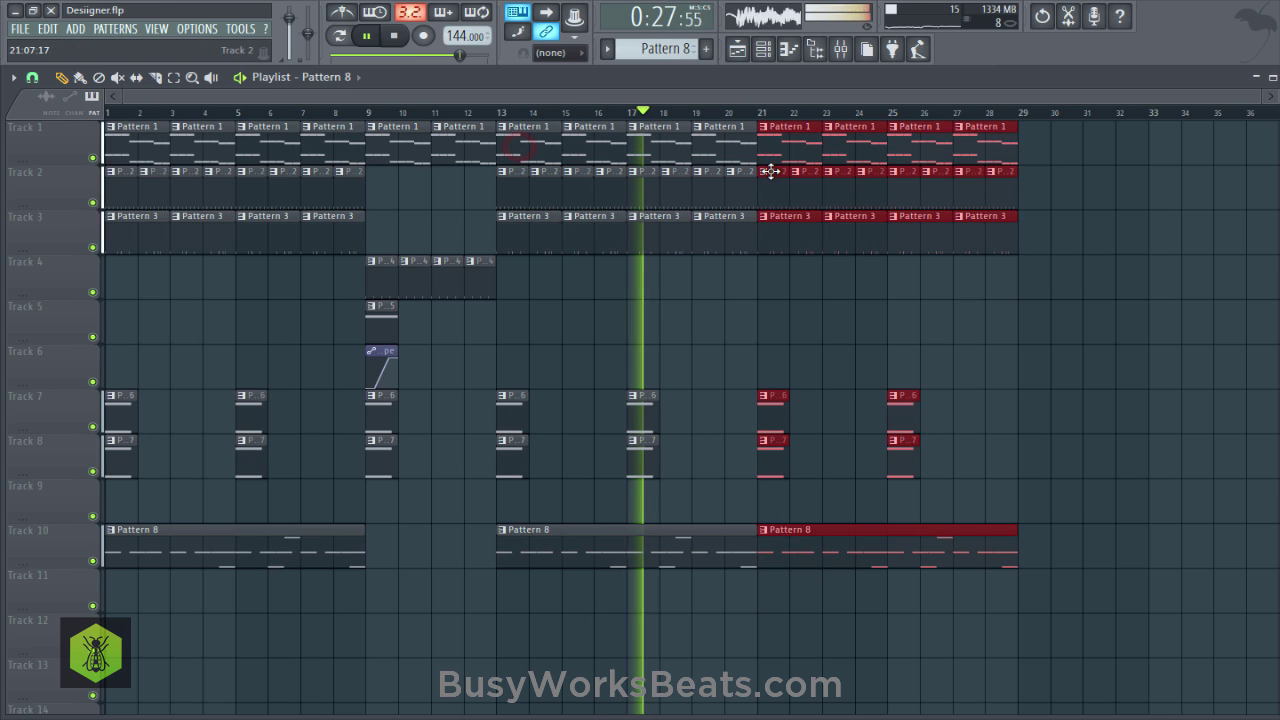
{"action": "left_click", "coordinate": [734, 314]}
{"action": "key", "text": "ctrl+s"}
Lower the mixer faders of Insert 5 to 84% and Insert 1 to 76%, saving the project, and return to the playlist.
{"action": "left_click", "coordinate": [841, 50]}
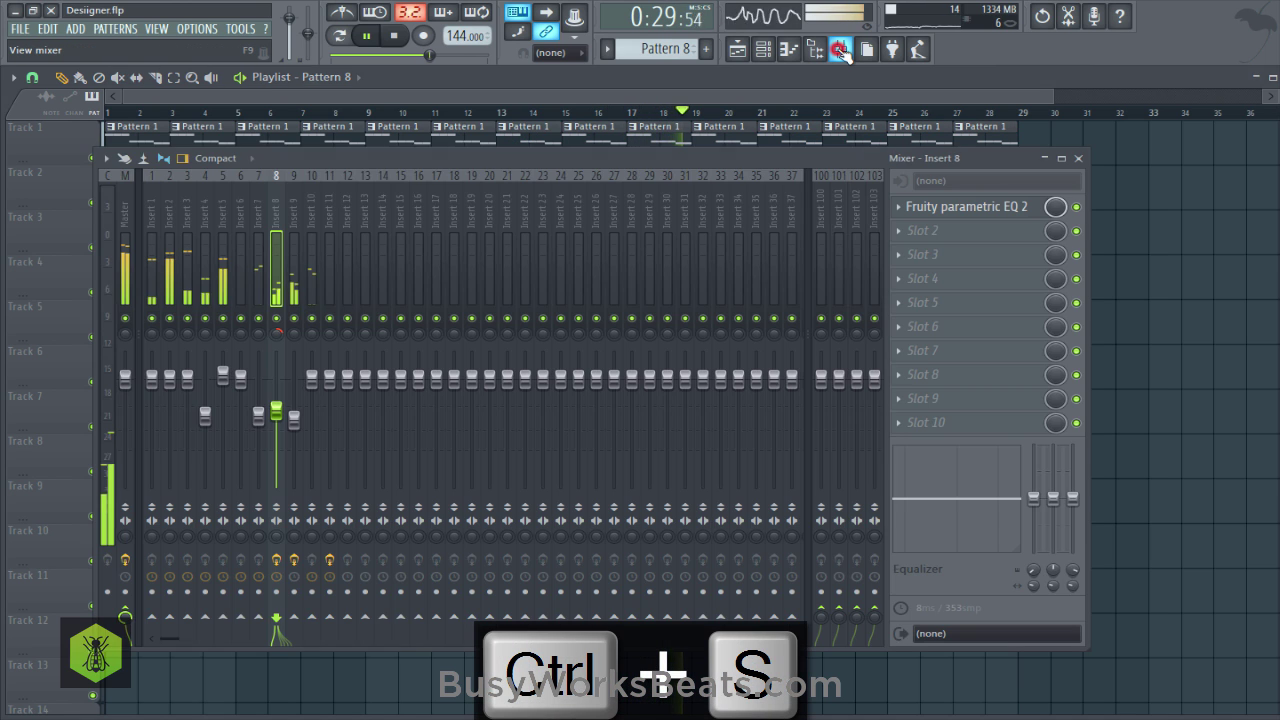
{"action": "left_click", "coordinate": [221, 230]}
{"action": "left_click_drag", "start_coordinate": [224, 376], "coordinate": [224, 397]}
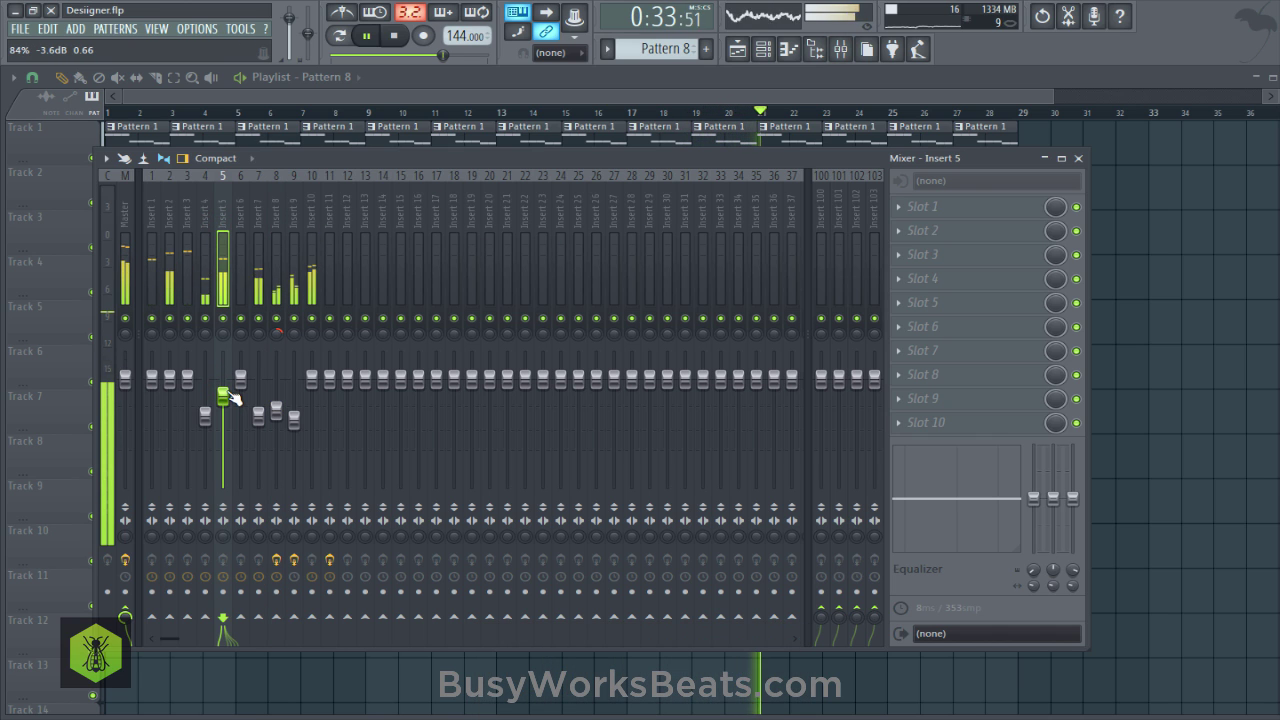
{"action": "key", "text": "ctrl+s"}
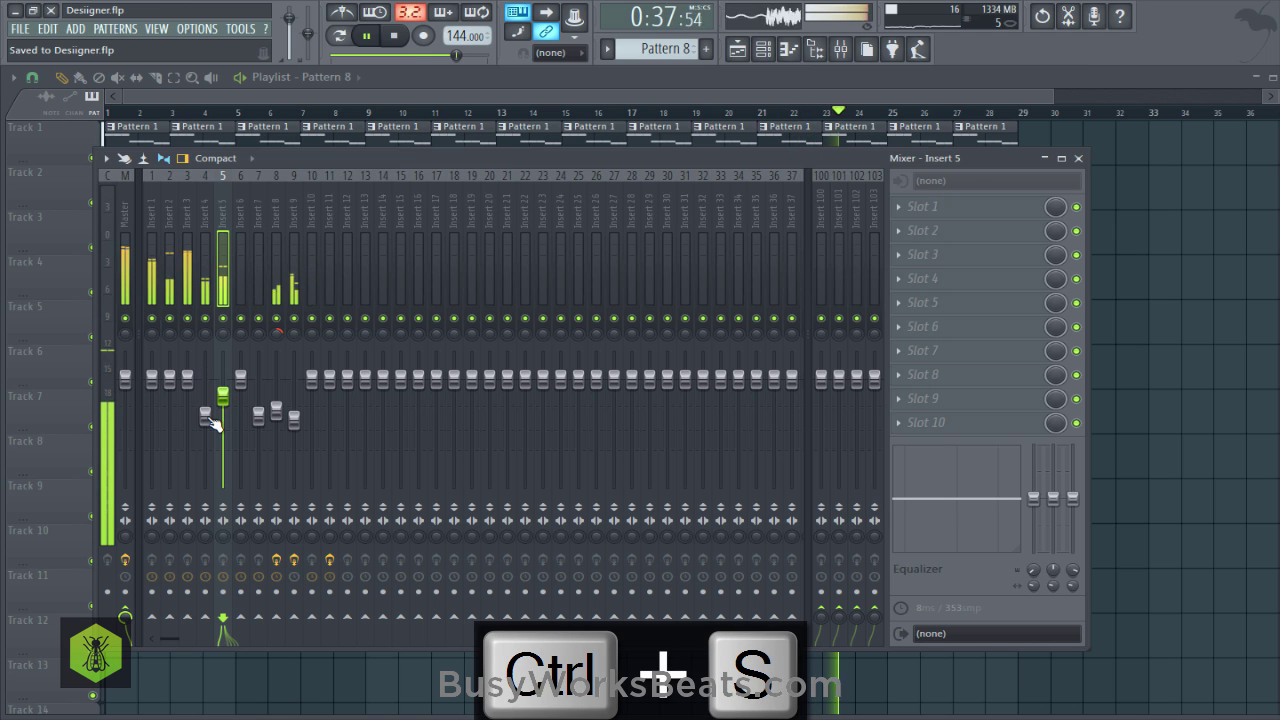
{"action": "left_click_drag", "start_coordinate": [151, 379], "coordinate": [151, 387]}
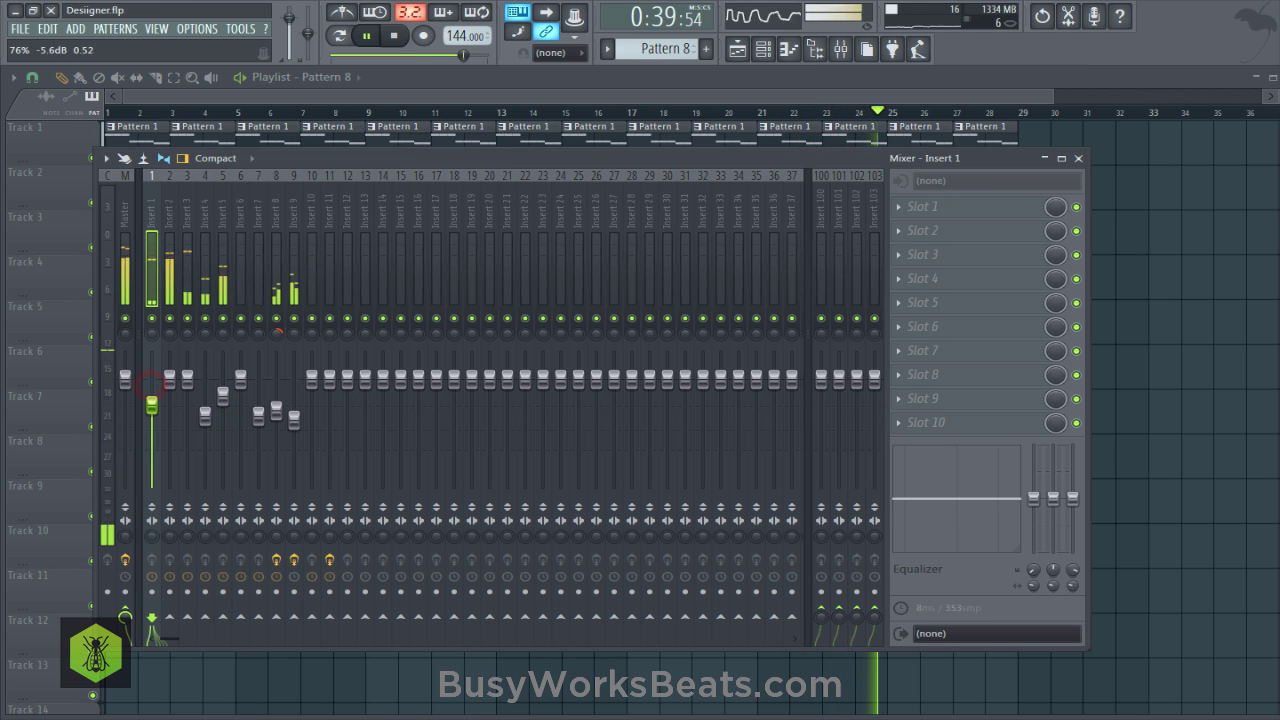
{"action": "key", "text": "F9"}
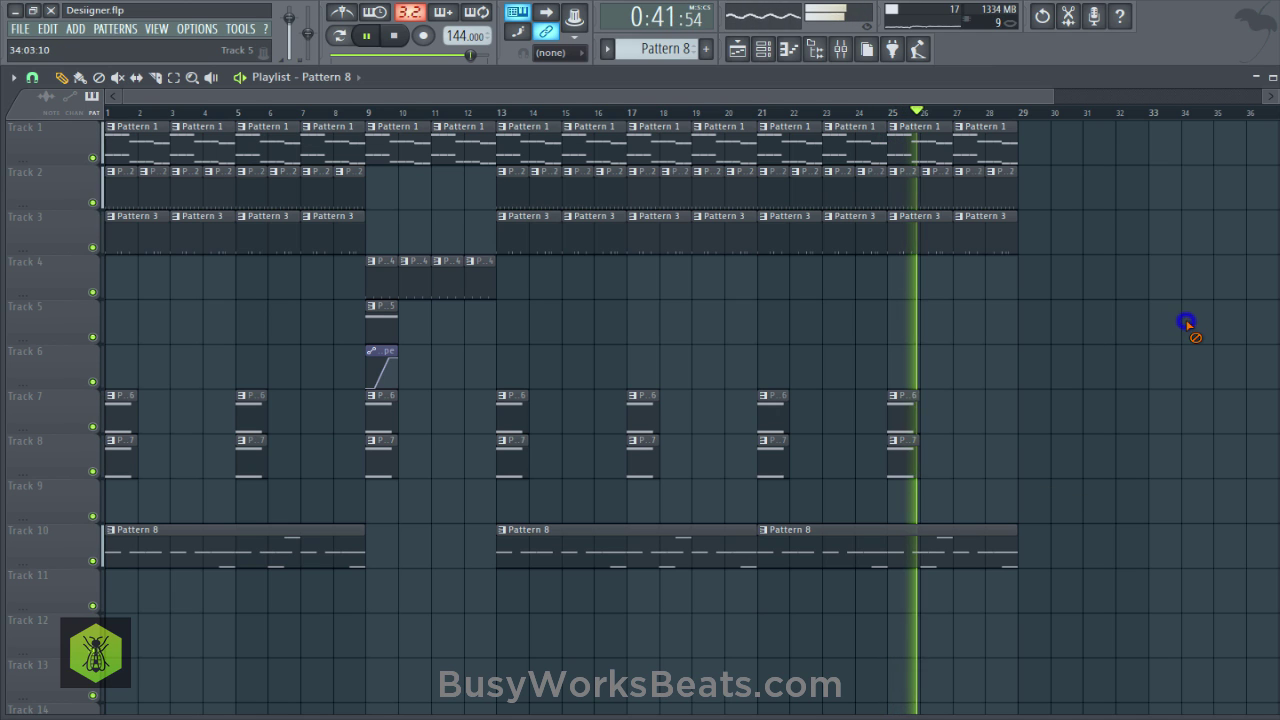
Stop the song playback, select Pattern 9 as the current pattern, and save the project.
{"action": "key", "text": "ctrl+s"}
{"action": "key", "text": "space"}
{"action": "key", "text": "F6"}
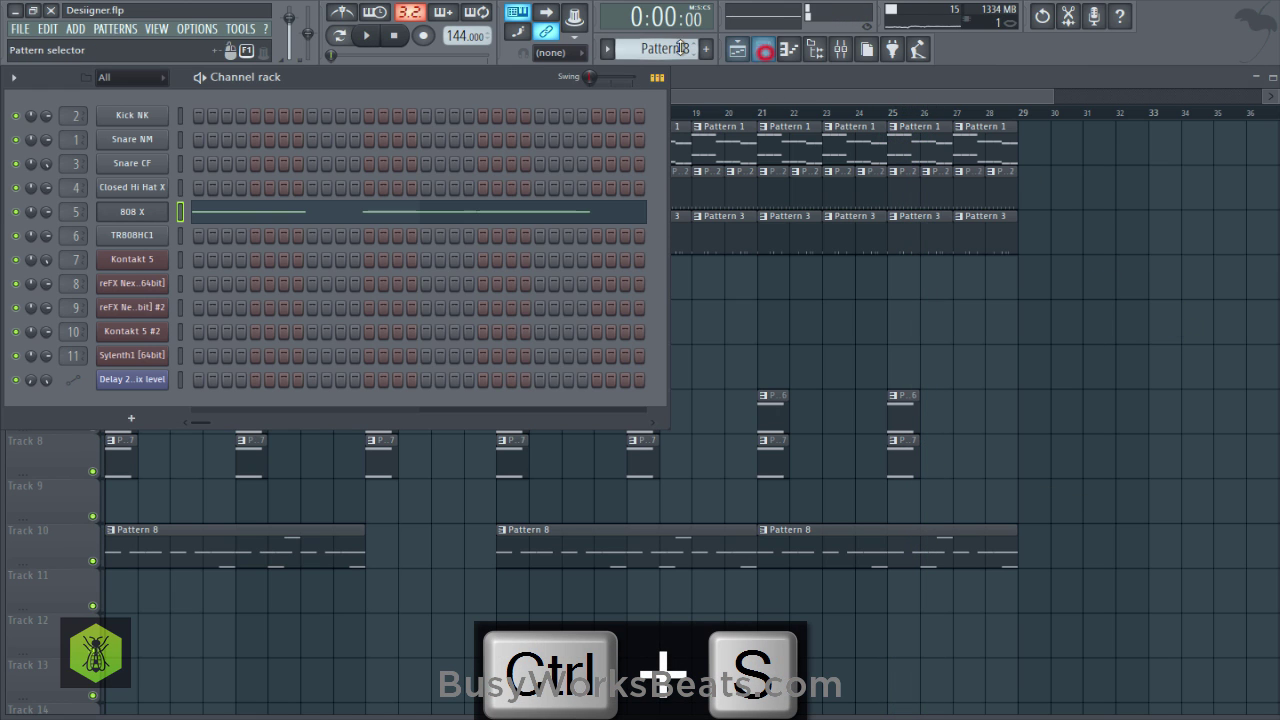
{"action": "key", "text": "F6"}
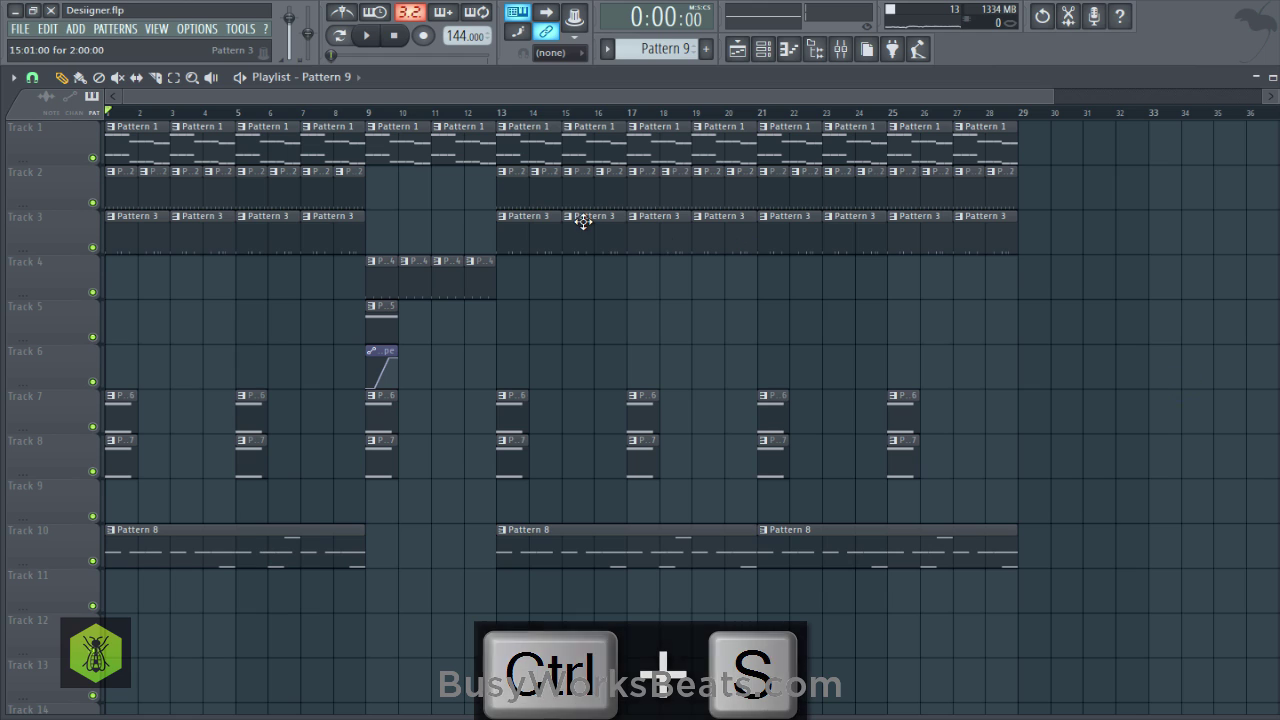
{"action": "key", "text": "ctrl+s"}
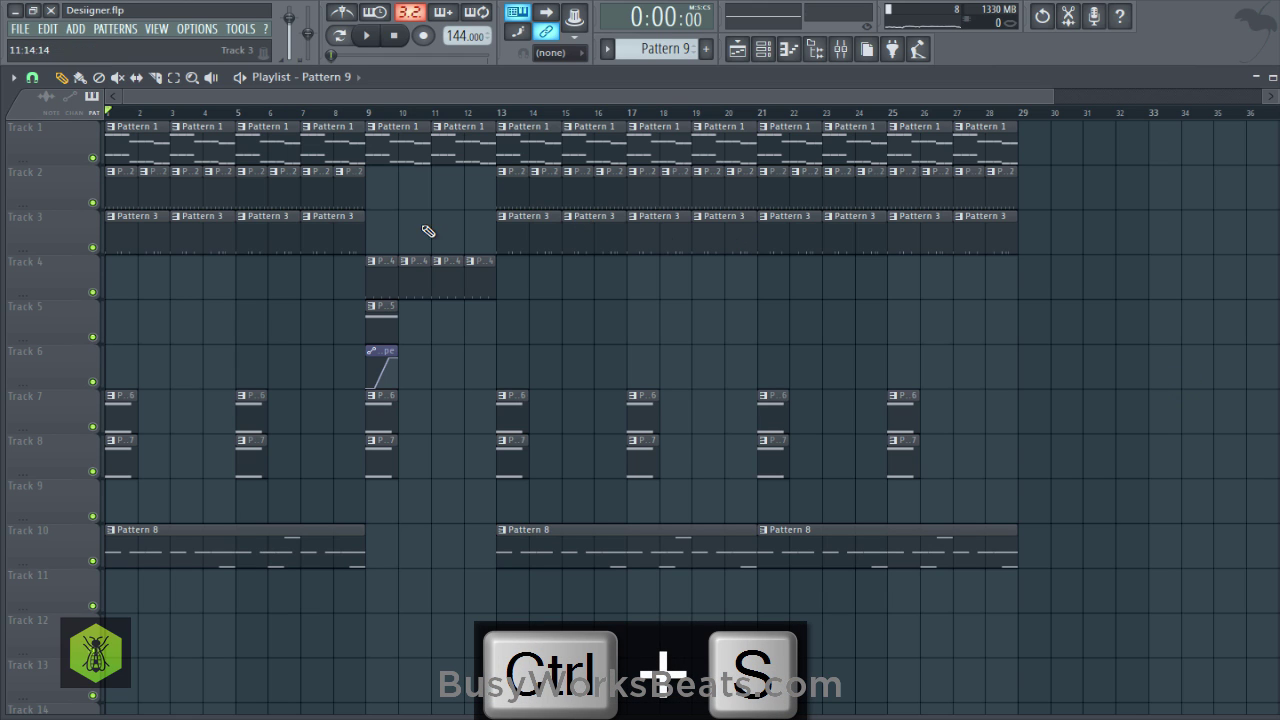
Make the Track 3 clip at bar 7 unique as Pattern 4, assign Pattern 4 to the clips at bars 19 and 27, and save.
{"action": "left_click", "coordinate": [309, 219]}
{"action": "left_click", "coordinate": [334, 307]}
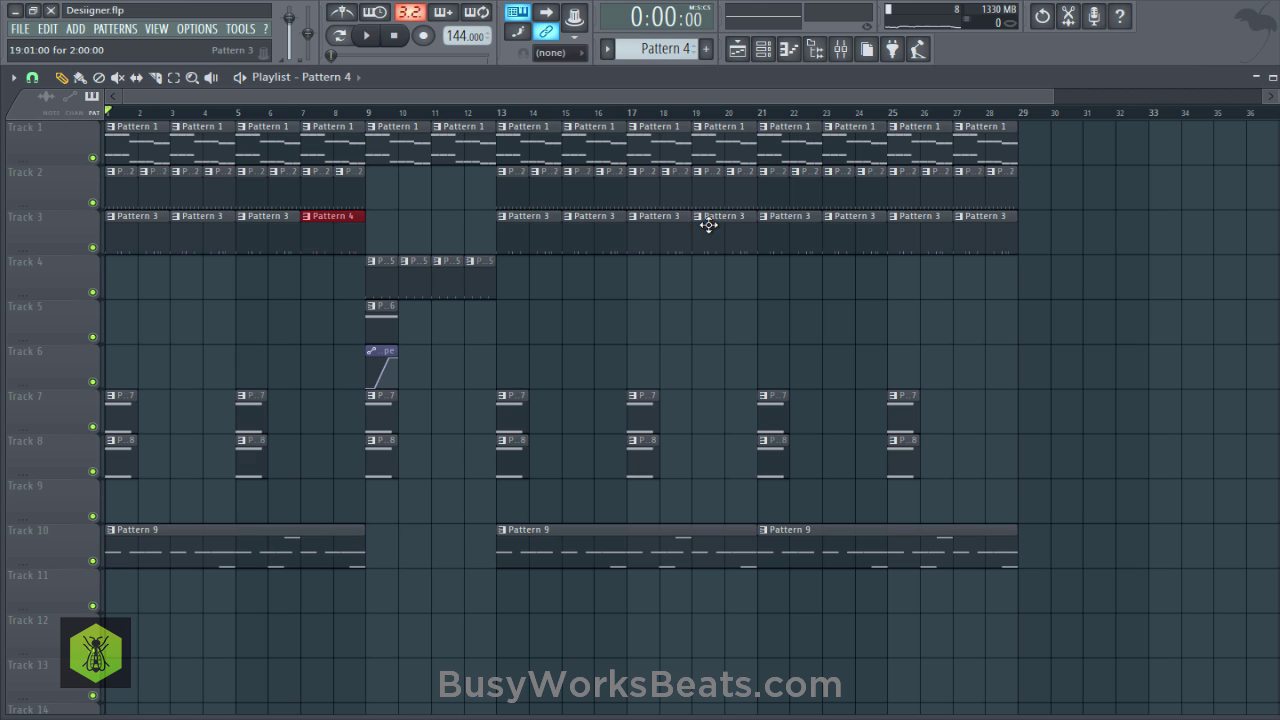
{"action": "left_click", "coordinate": [961, 215]}
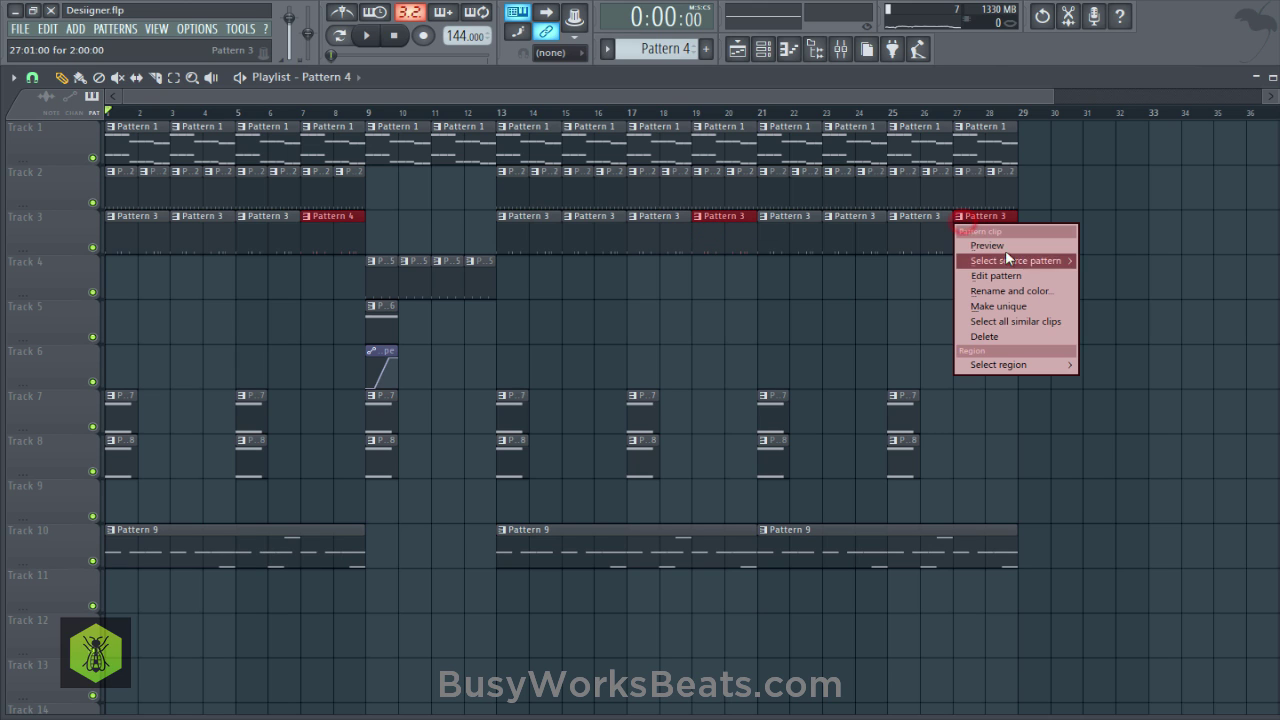
{"action": "left_click", "coordinate": [1115, 305]}
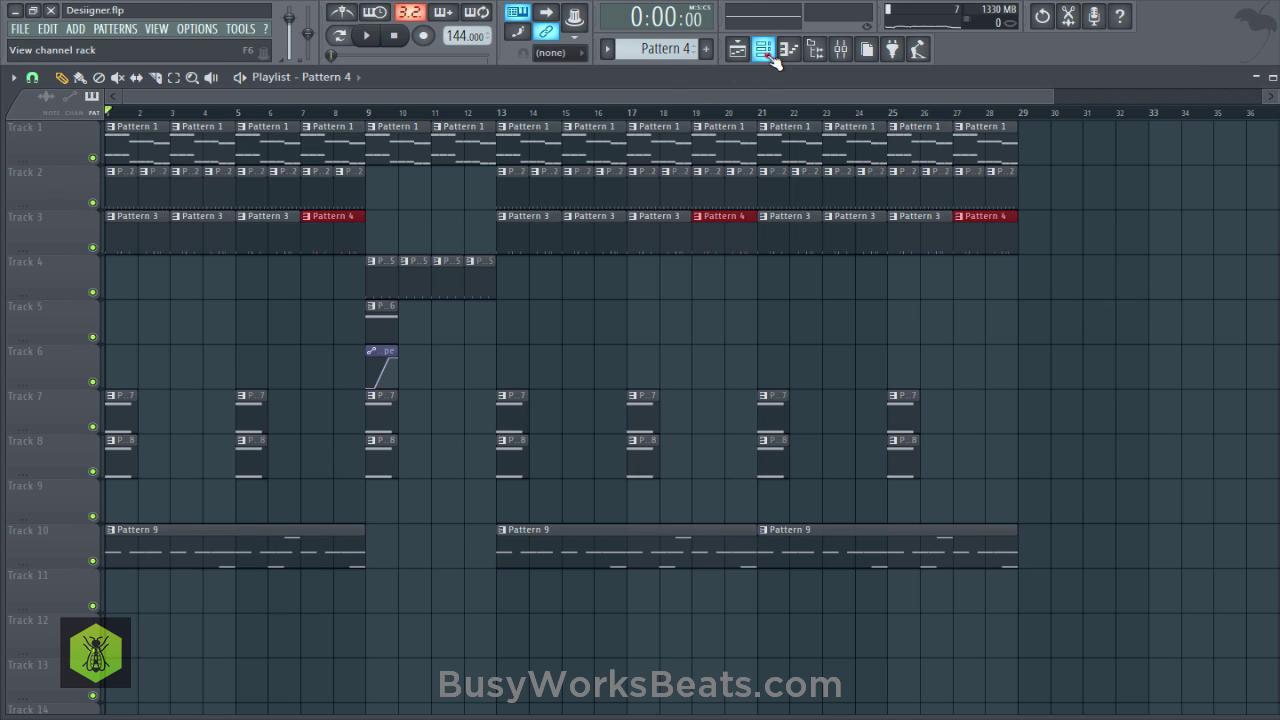
{"action": "left_click", "coordinate": [766, 52]}
{"action": "key", "text": "ctrl+s"}
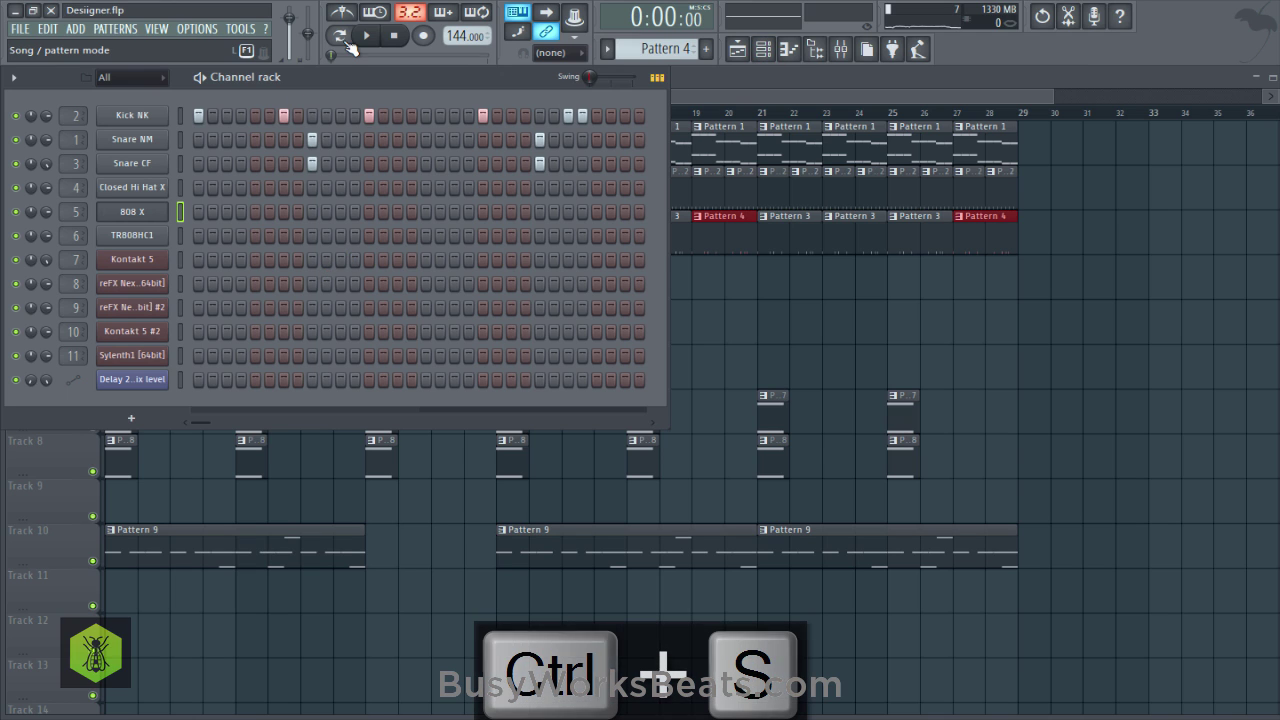
Loop Pattern 4 in pattern mode and add Snare NM hits on steps 15, 19, 28, 29, 31 and 32.
{"action": "key", "text": "space"}
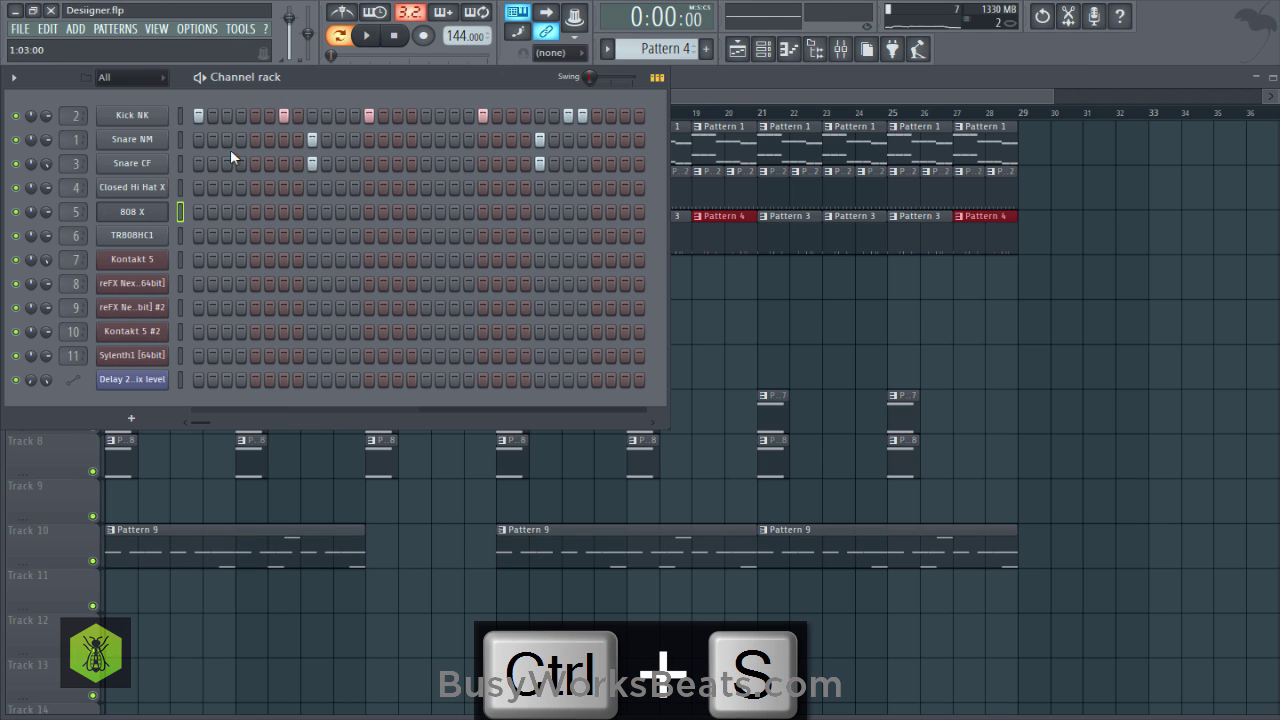
{"action": "key", "text": "space"}
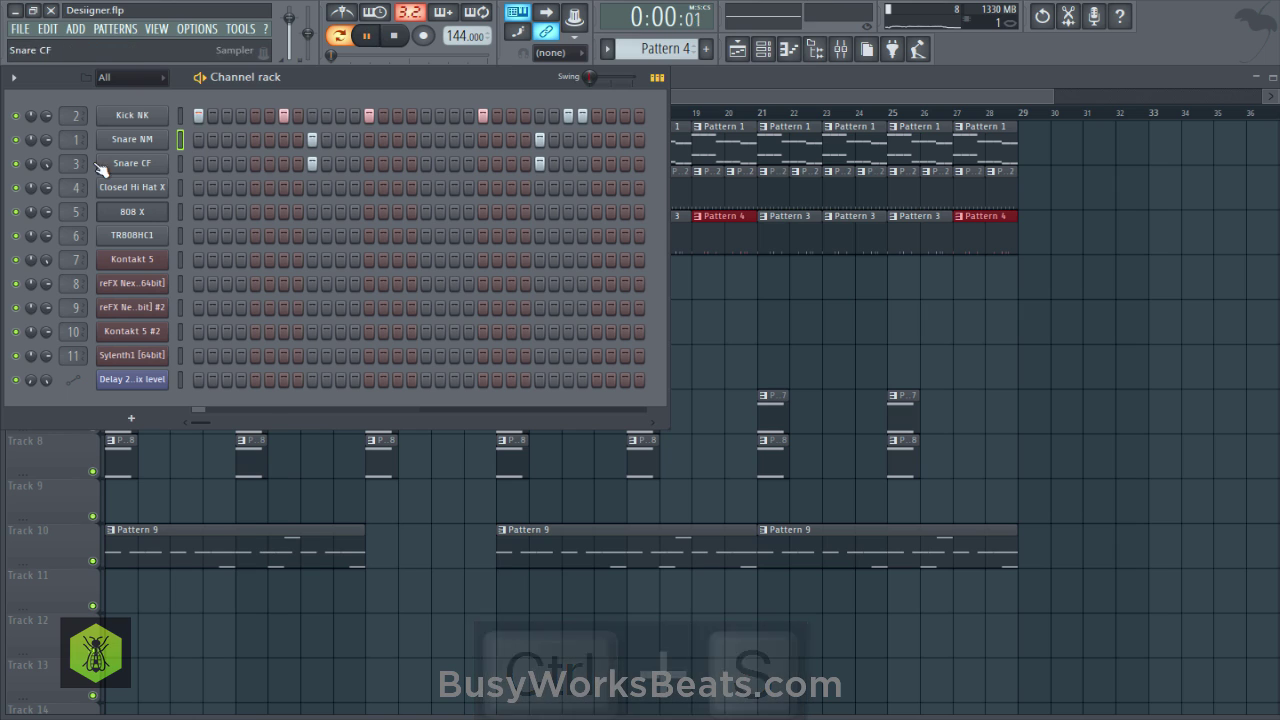
{"action": "left_click", "coordinate": [393, 139]}
{"action": "left_click", "coordinate": [453, 141]}
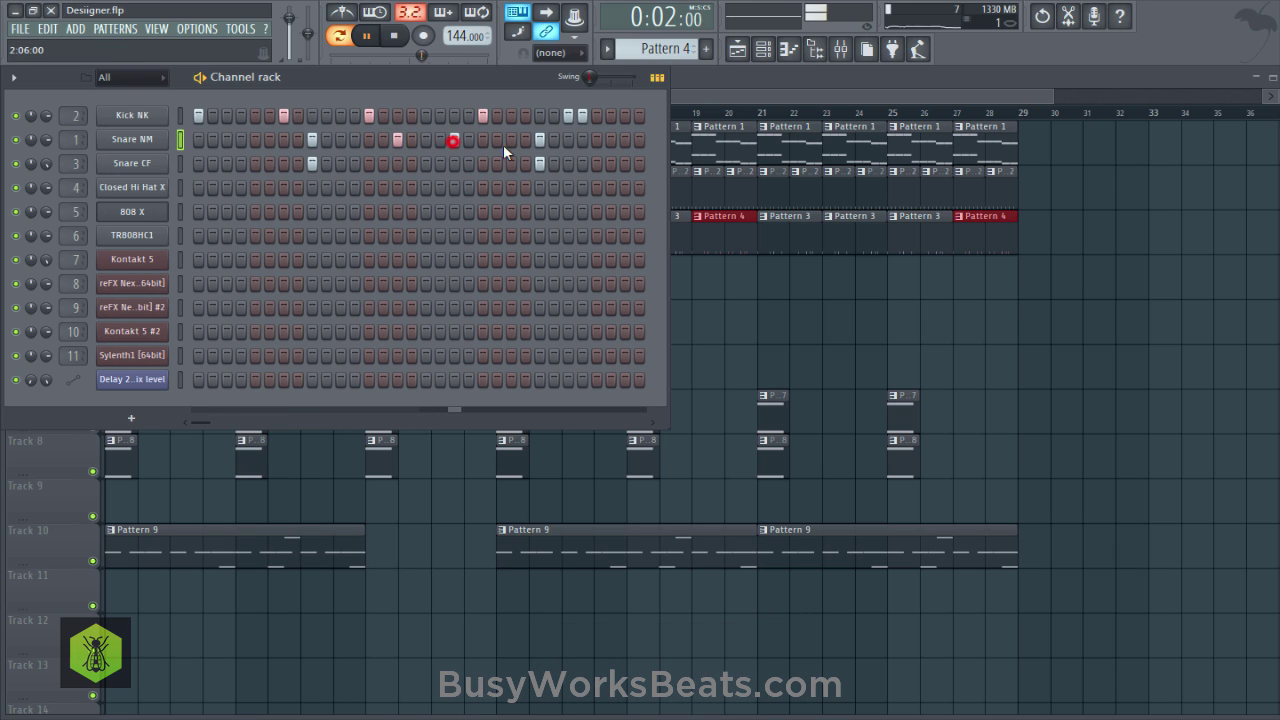
{"action": "key", "text": "space"}
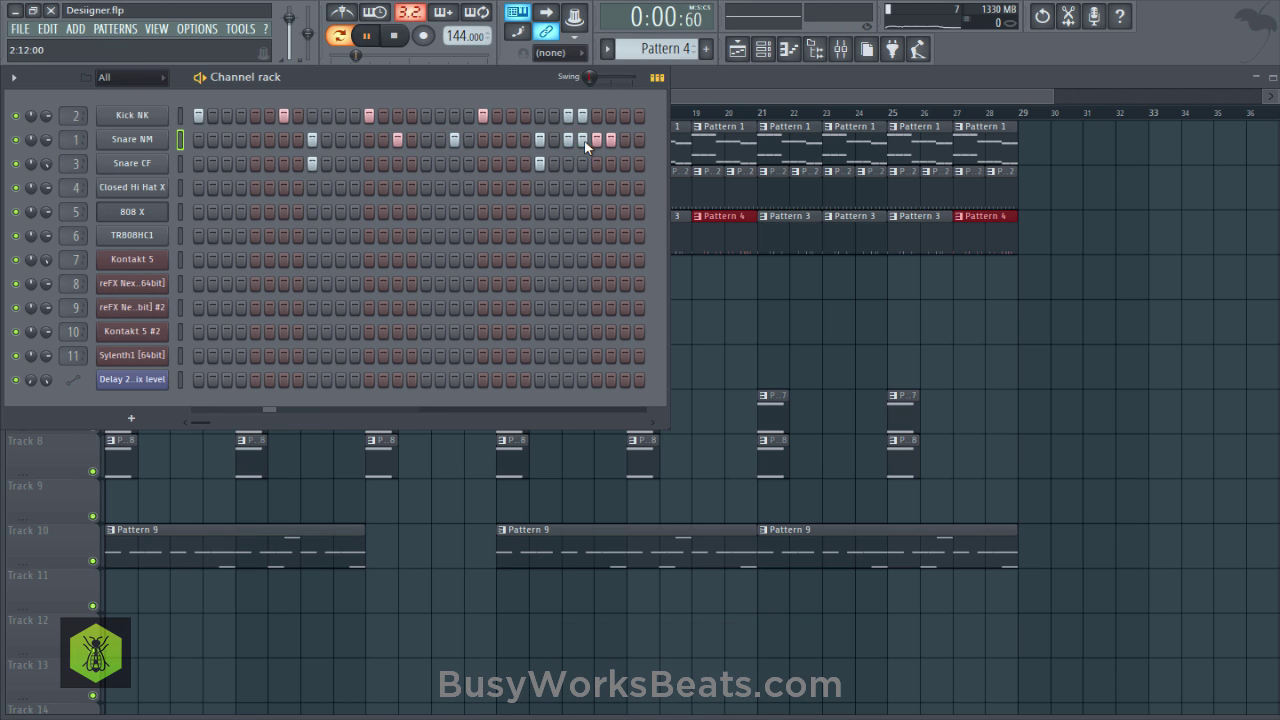
{"action": "left_click", "coordinate": [512, 139]}
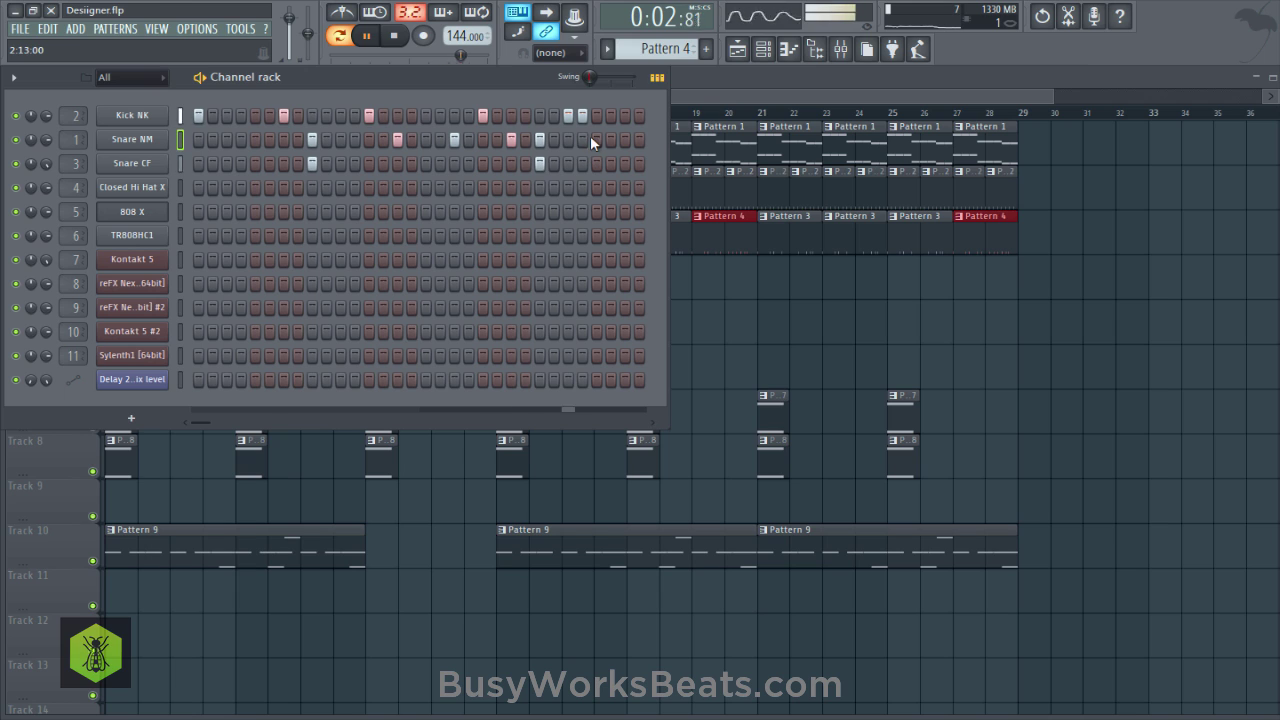
{"action": "right_click", "coordinate": [513, 138]}
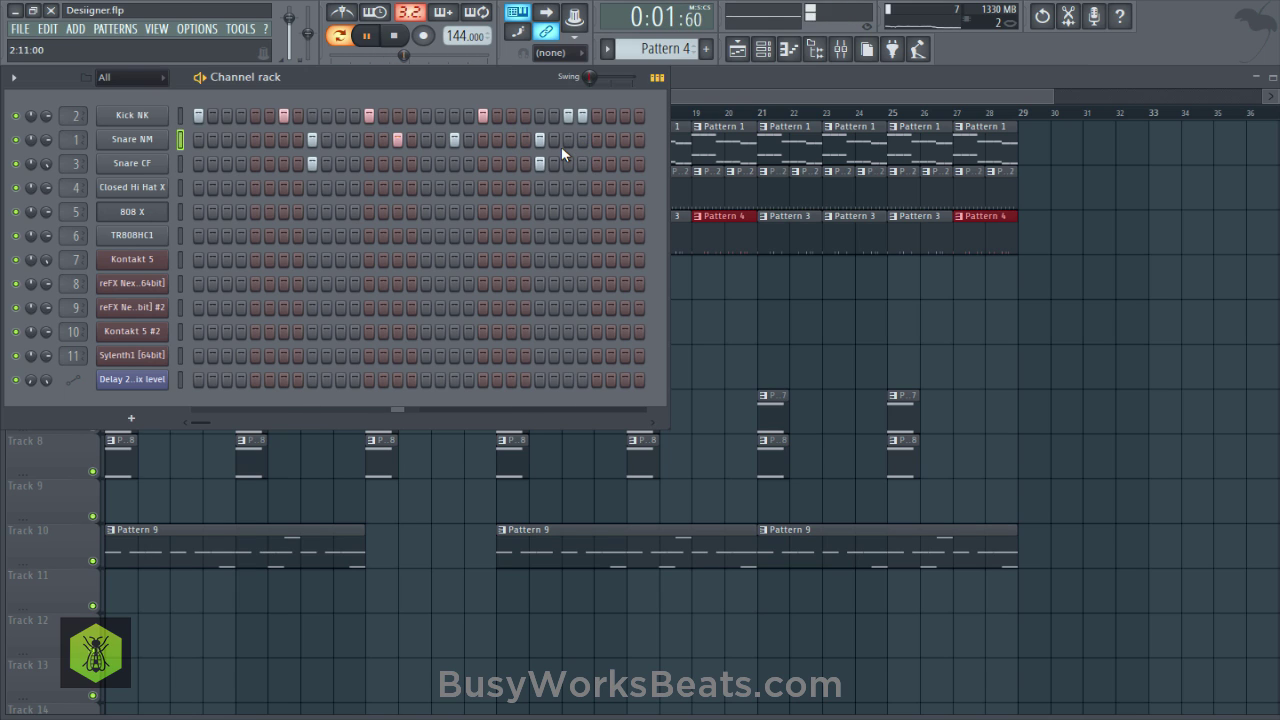
{"action": "left_click_drag", "start_coordinate": [582, 140], "coordinate": [596, 140]}
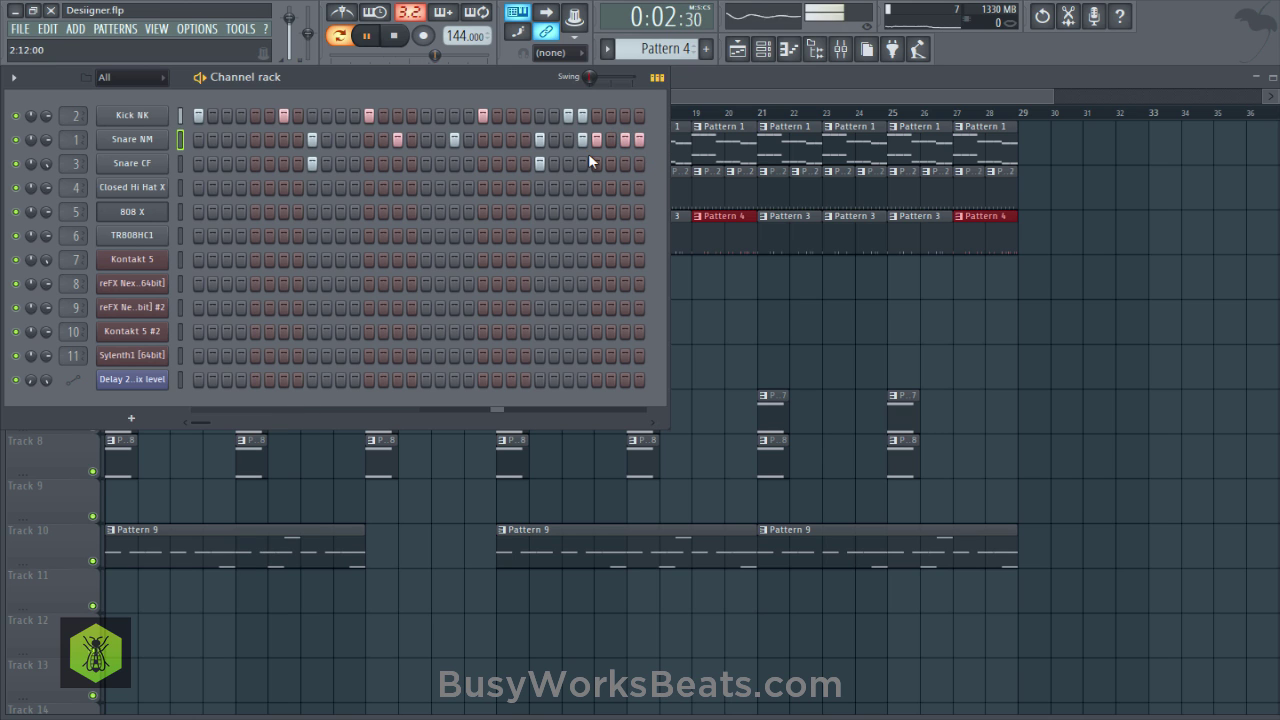
Chop the last two Snare NM notes of Pattern 4 into a fast roll using a 1/4 step snap, and audition it.
{"action": "key", "text": "space"}
{"action": "right_click", "coordinate": [143, 142]}
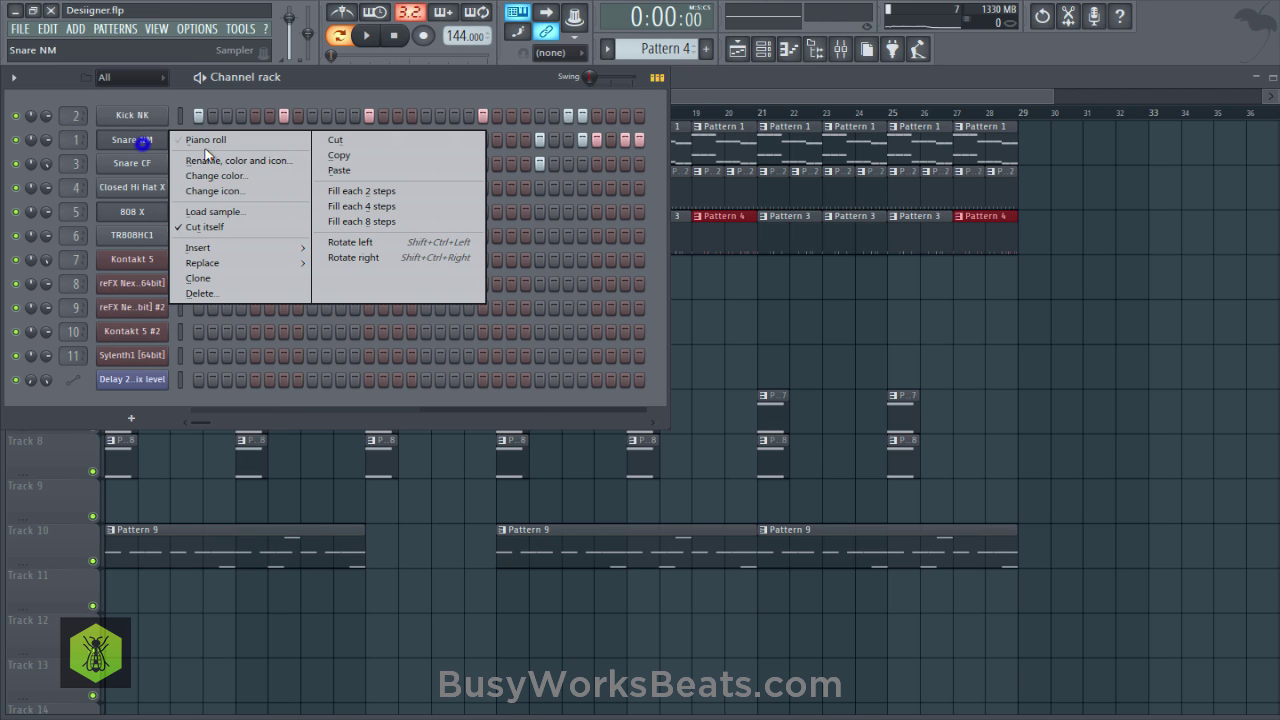
{"action": "left_click", "coordinate": [212, 141]}
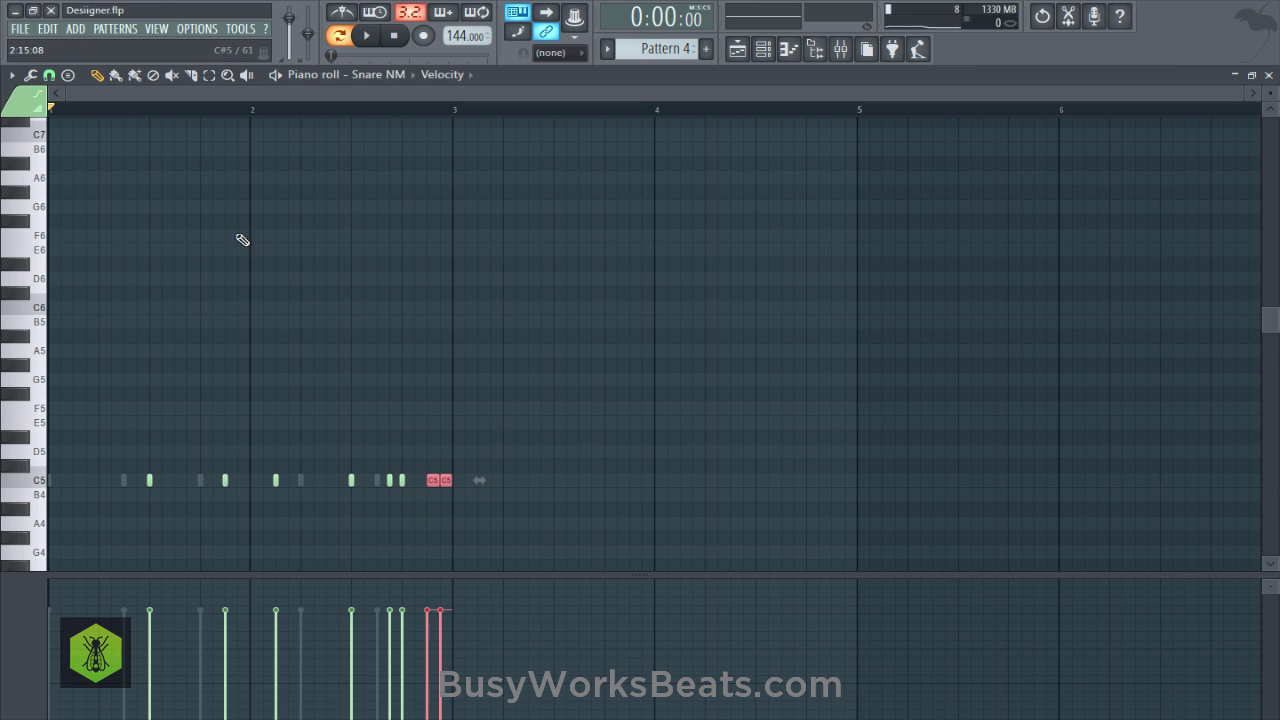
{"action": "left_click", "coordinate": [48, 76]}
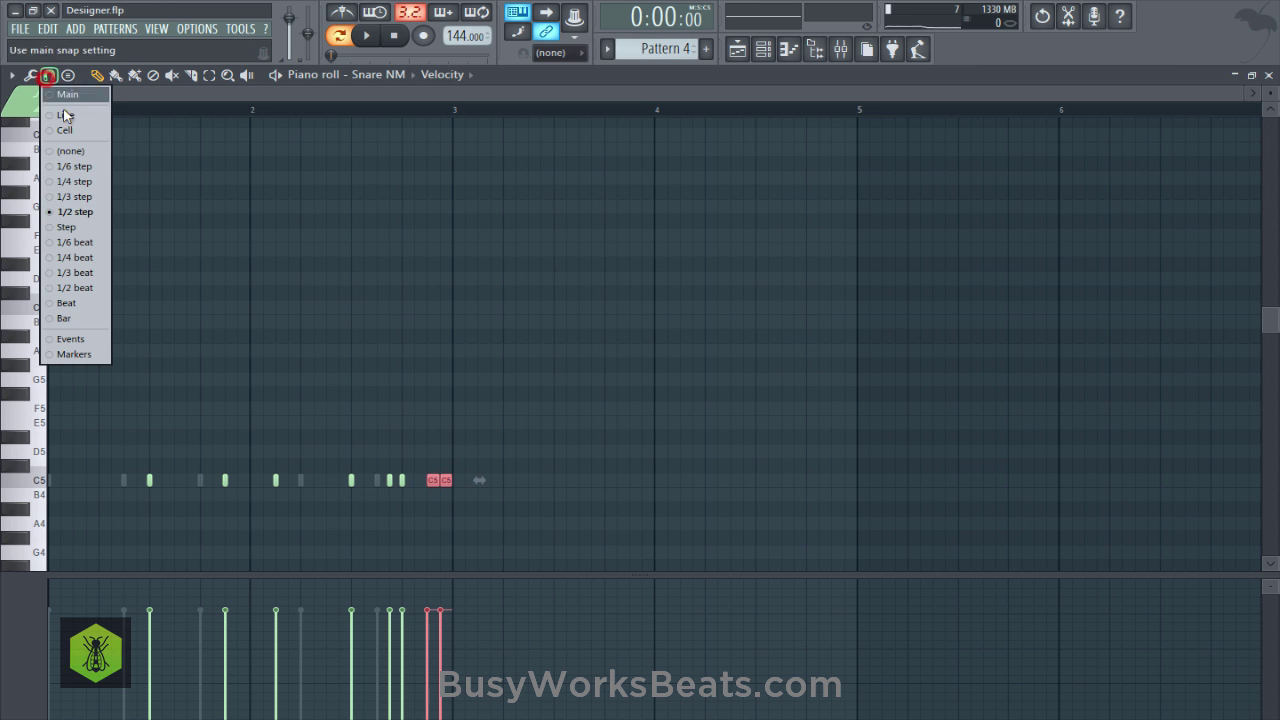
{"action": "left_click", "coordinate": [88, 180]}
{"action": "key", "text": "ctrl+u"}
{"action": "key", "text": "space"}
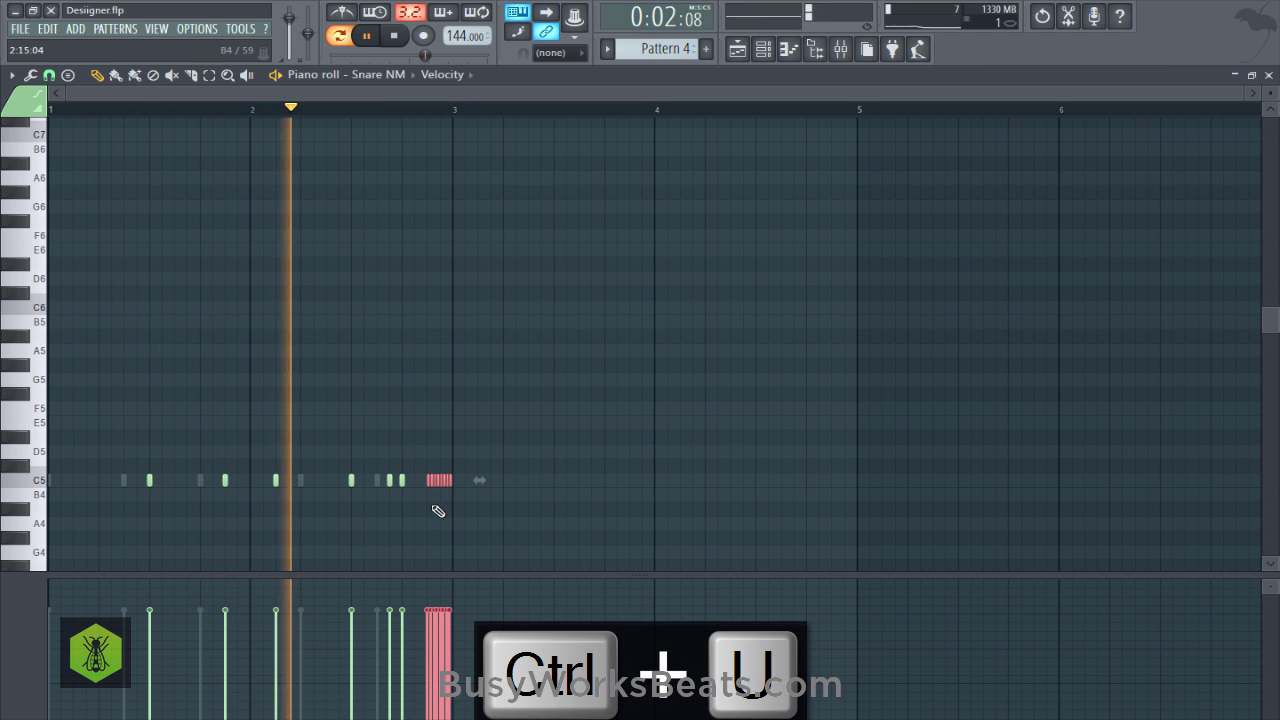
{"action": "right_click", "coordinate": [743, 251]}
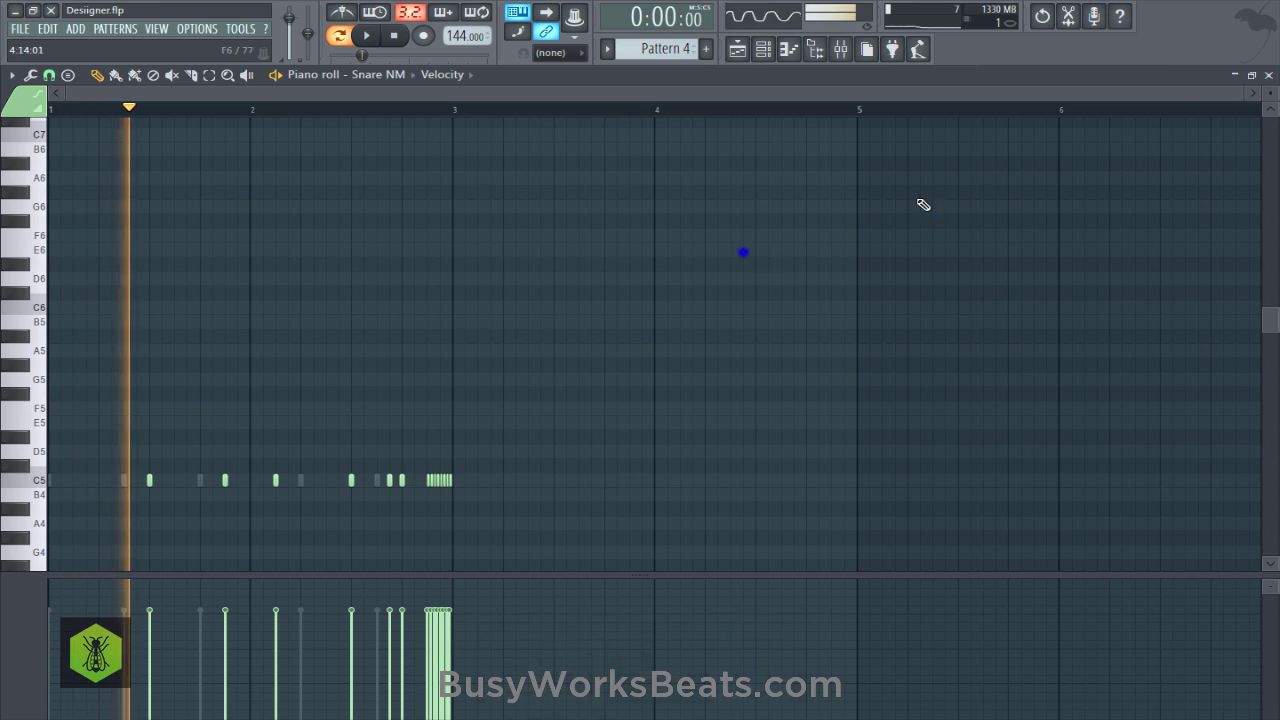
Stop playback, return to the full playlist in song mode, and save the project.
{"action": "key", "text": "space"}
{"action": "left_click", "coordinate": [1267, 76]}
{"action": "key", "text": "F6"}
{"action": "key", "text": "ctrl+s"}
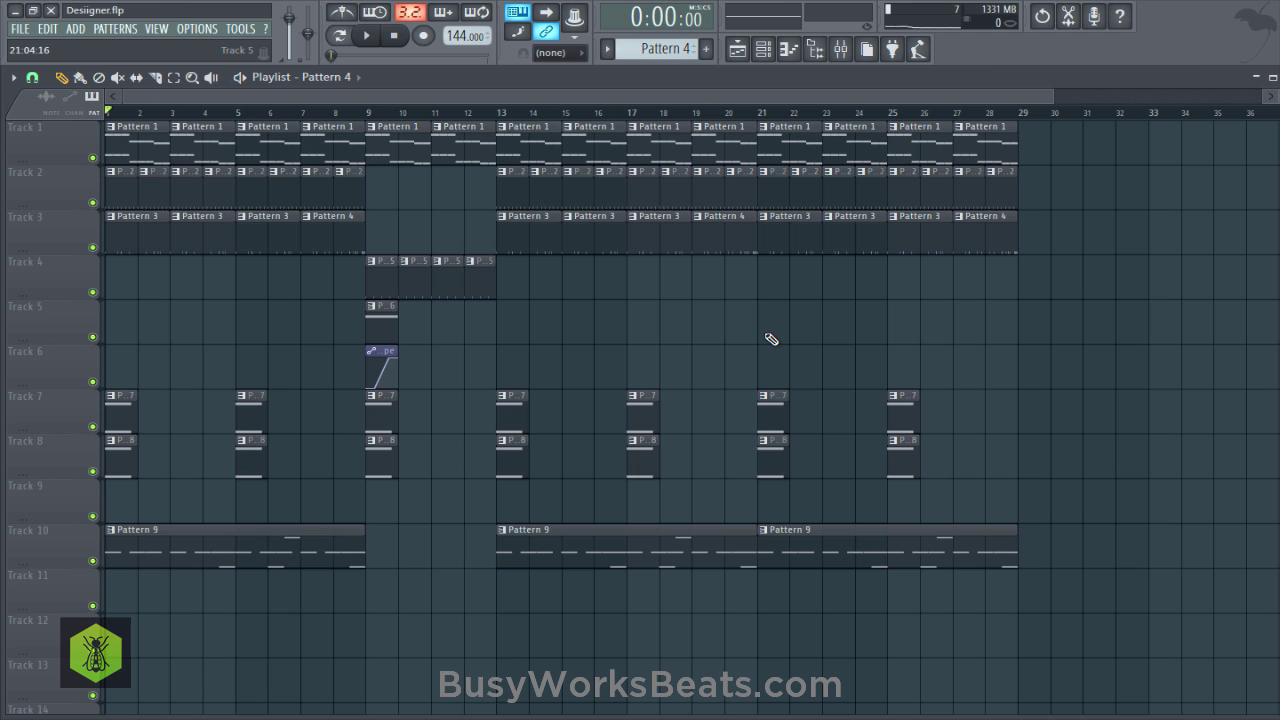
{"action": "key", "text": "ctrl+s"}
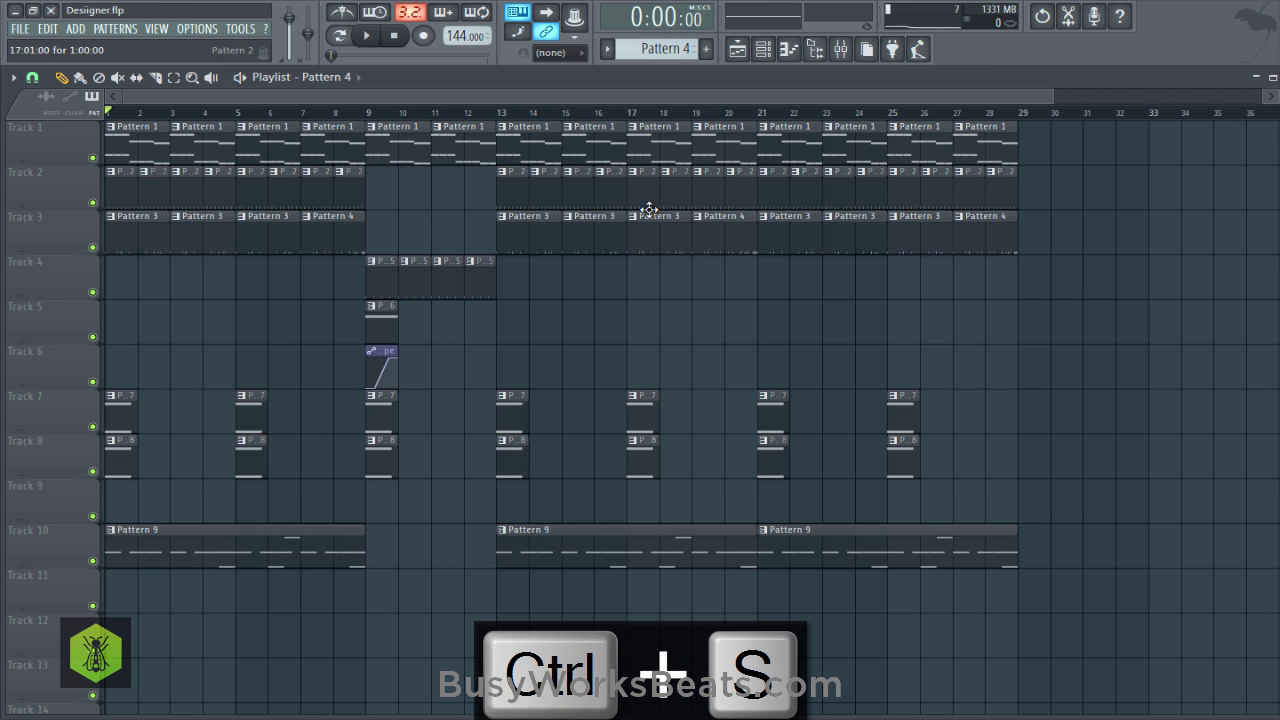
Play the arrangement, lower the mixer faders of Insert 3 to 86% and Insert 4 to about 61%, and save the project.
{"action": "key", "text": "space"}
{"action": "left_click", "coordinate": [841, 49]}
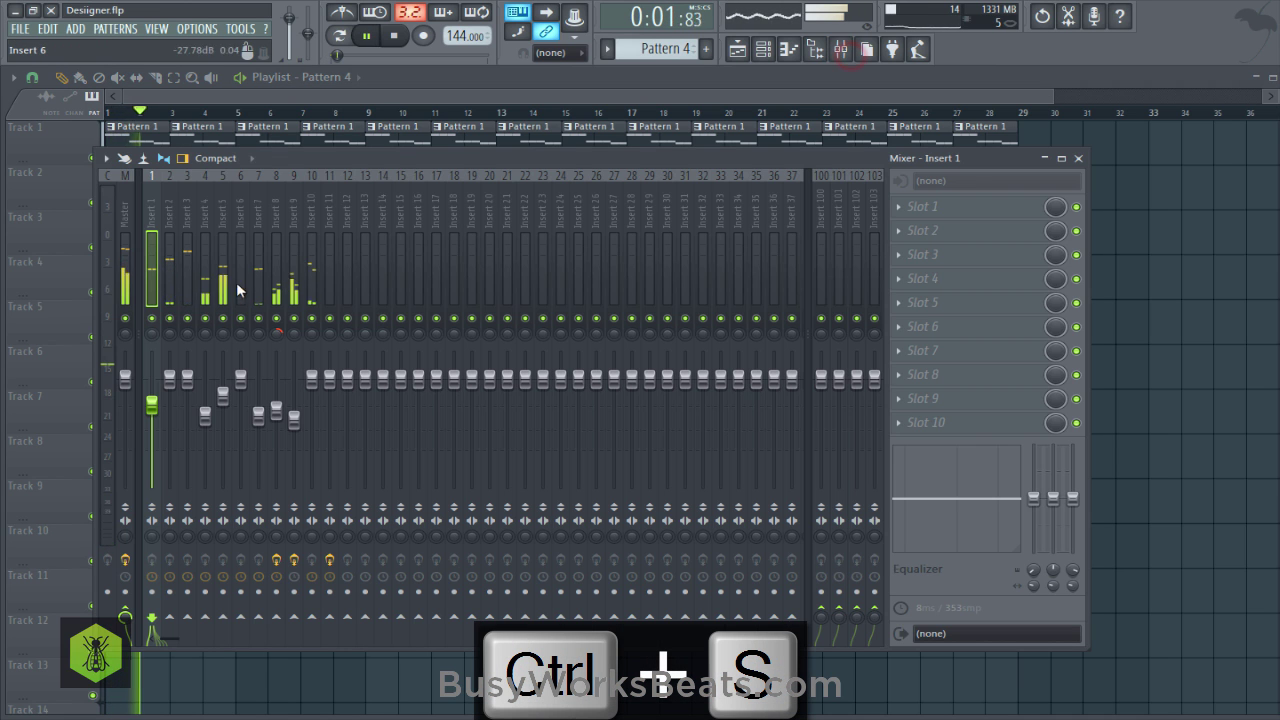
{"action": "left_click", "coordinate": [169, 232]}
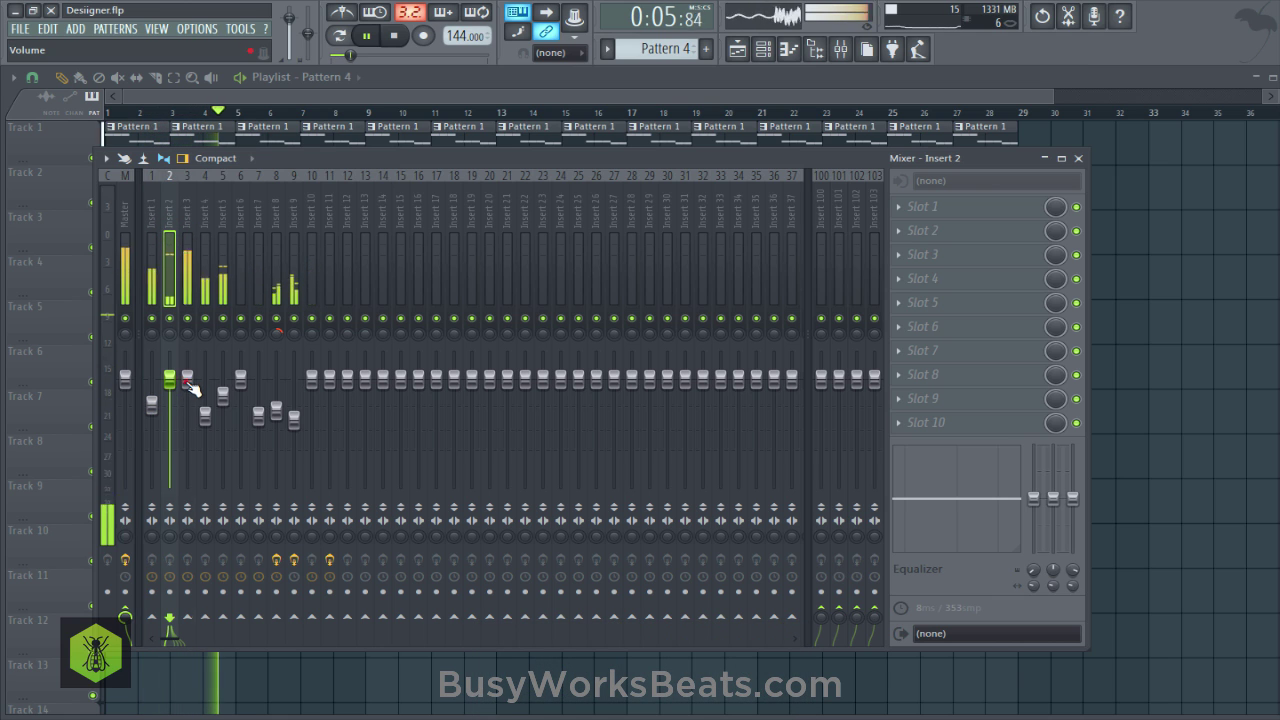
{"action": "left_click_drag", "start_coordinate": [187, 379], "coordinate": [187, 399]}
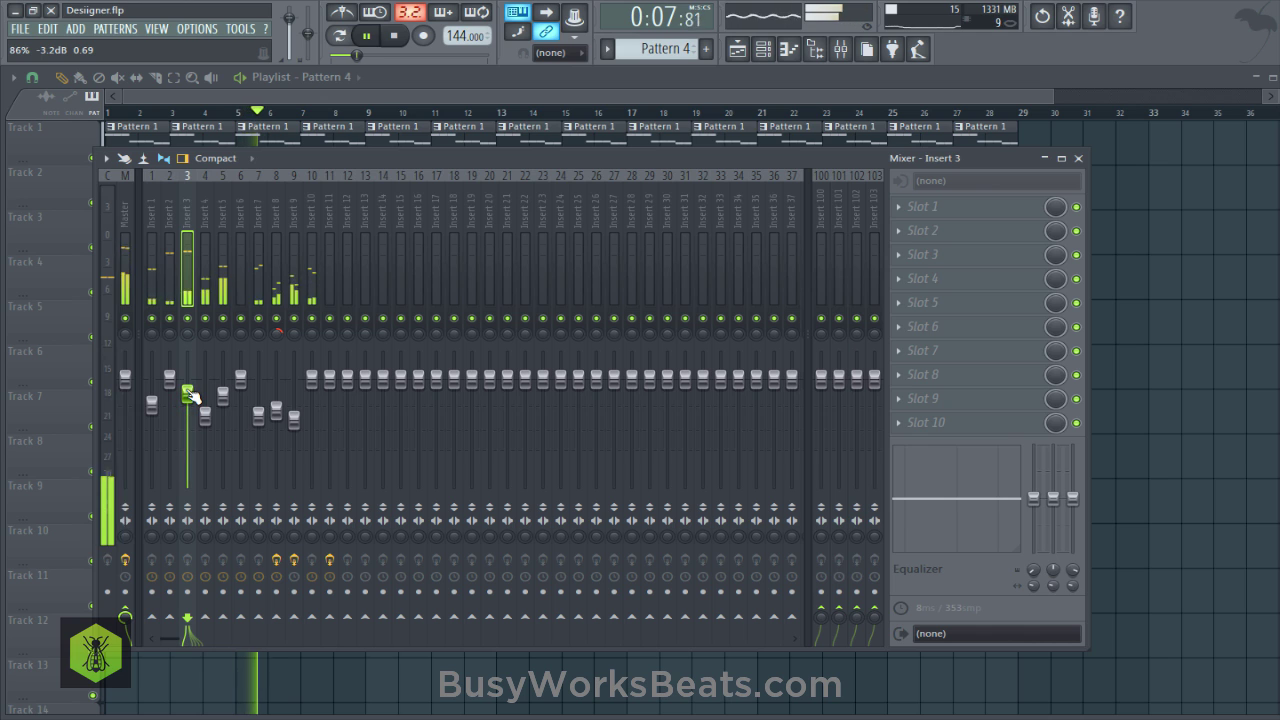
{"action": "left_click", "coordinate": [300, 216]}
{"action": "left_click", "coordinate": [208, 421]}
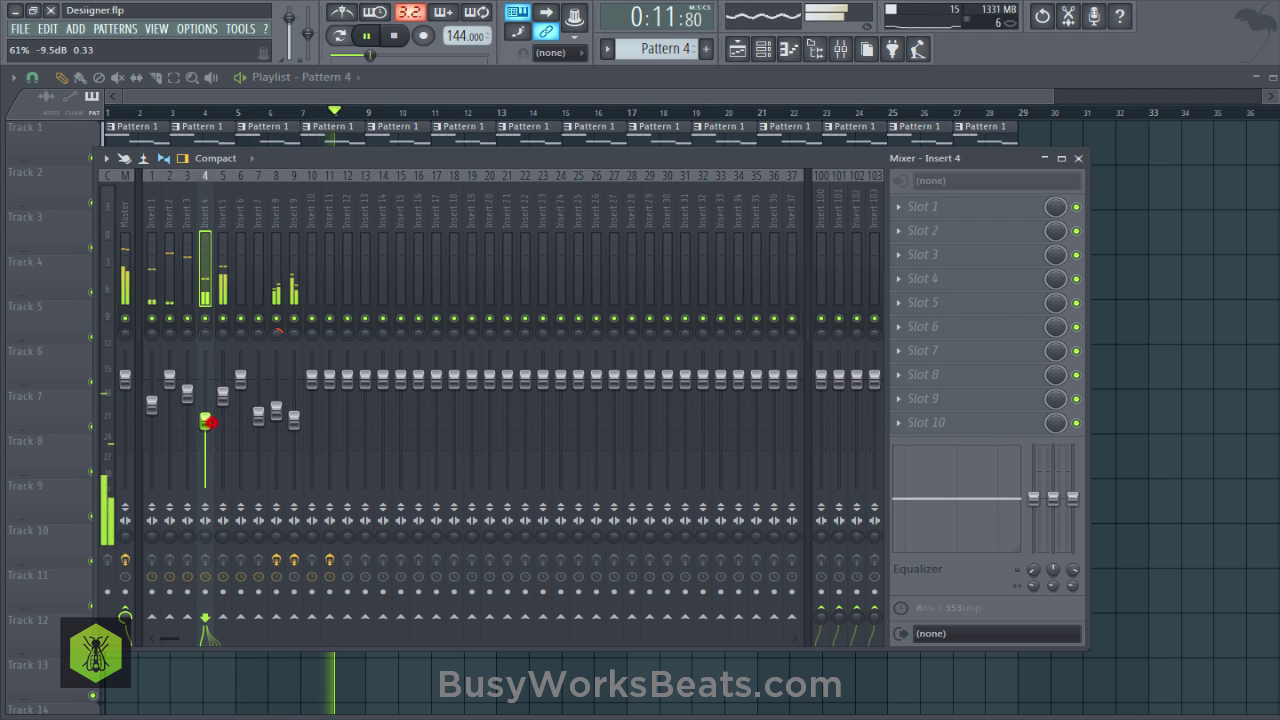
{"action": "right_click", "coordinate": [1163, 385]}
{"action": "right_click", "coordinate": [854, 305]}
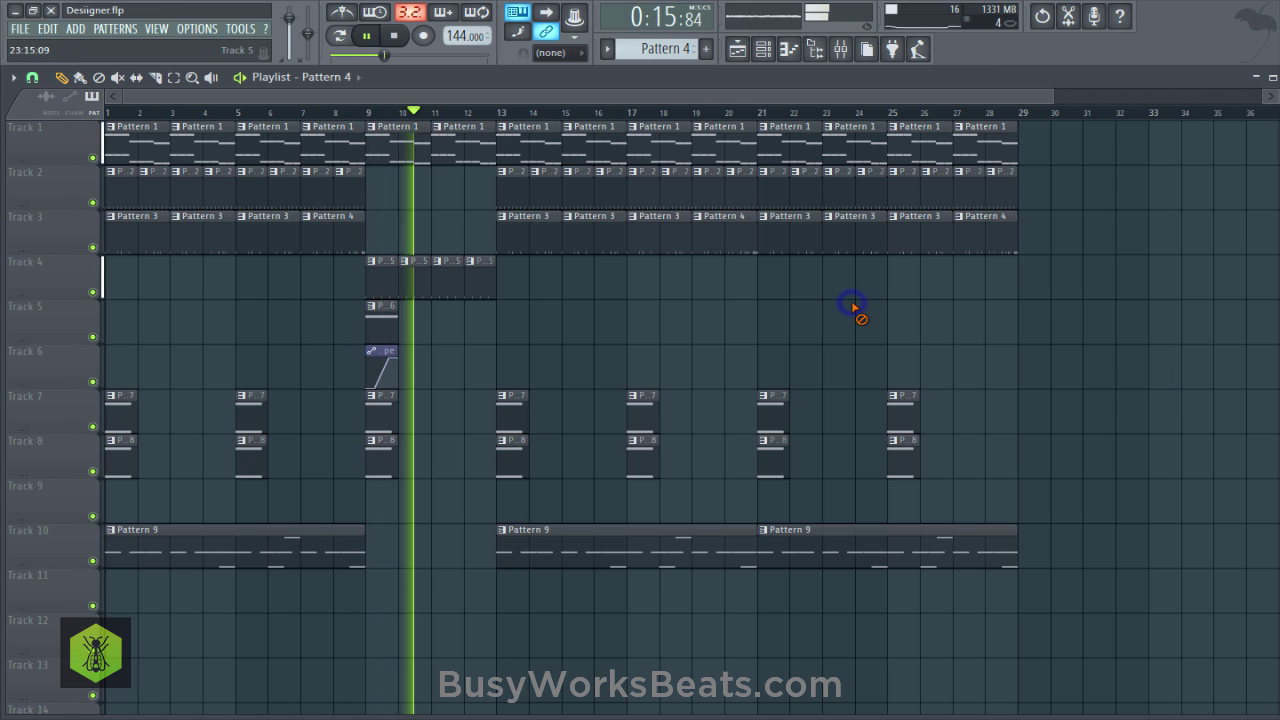
{"action": "key", "text": "ctrl+s"}
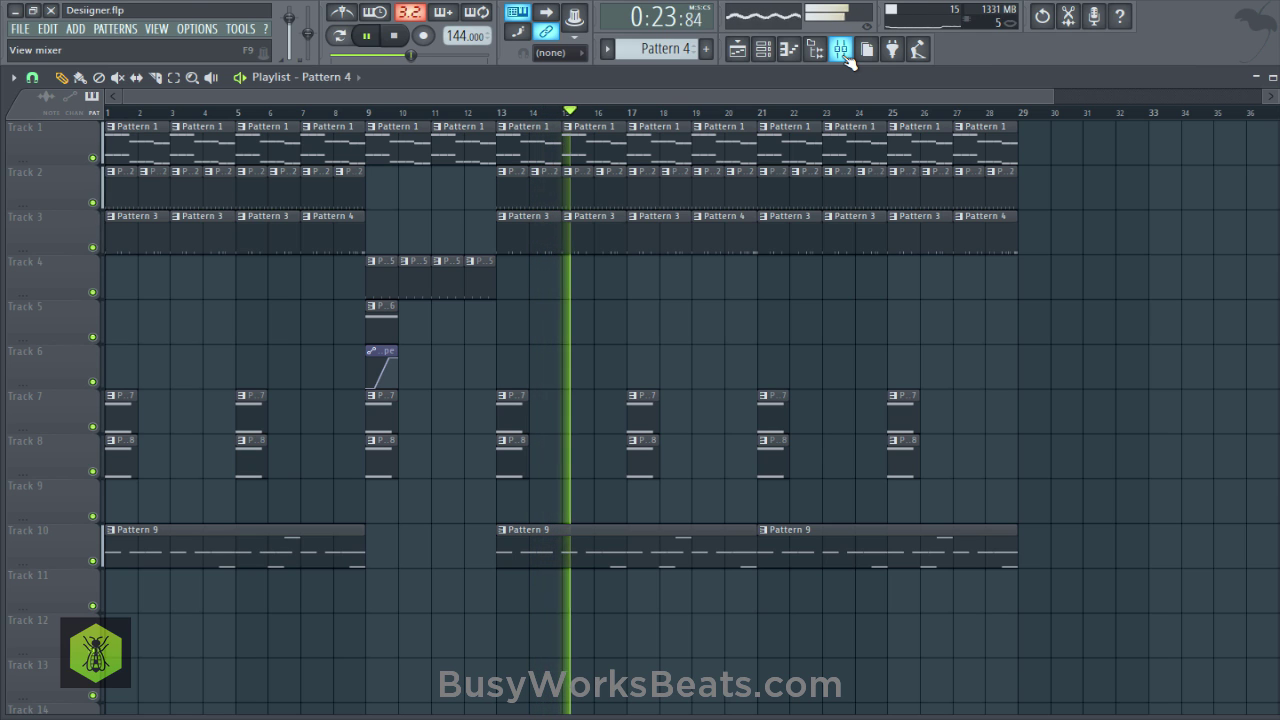
{"action": "left_click", "coordinate": [197, 28]}
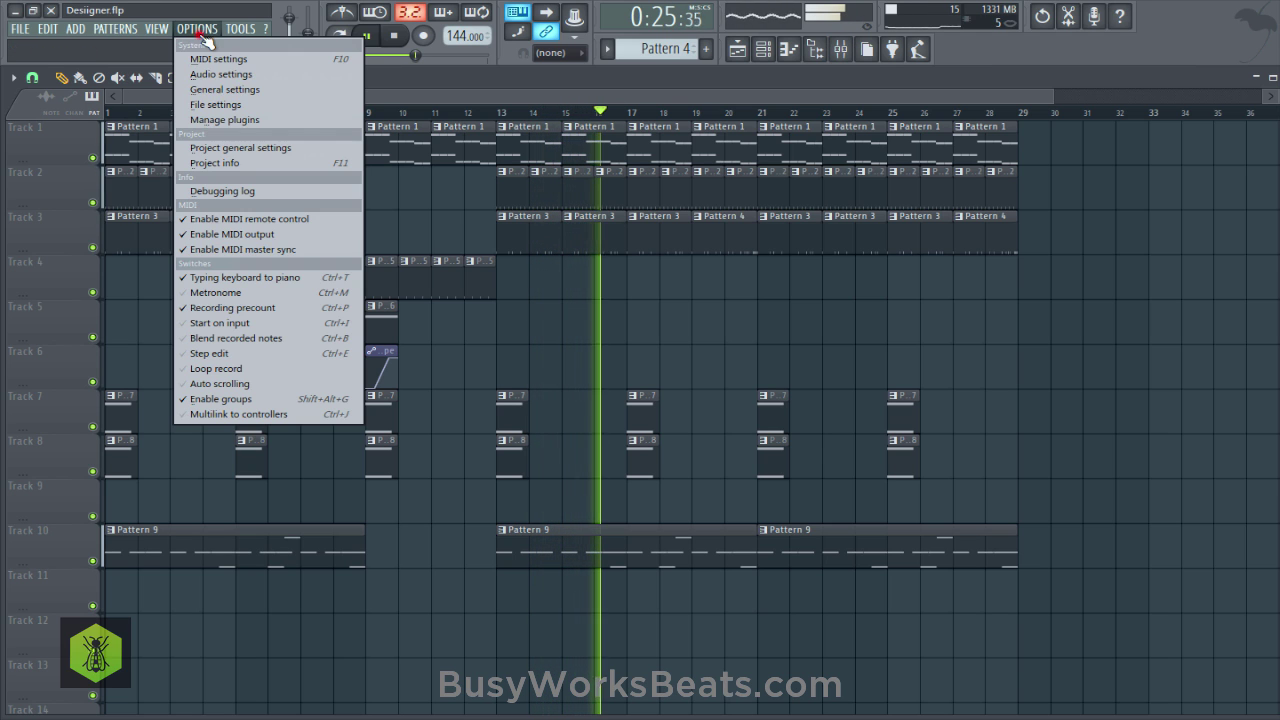
{"action": "left_click", "coordinate": [226, 90]}
{"action": "left_click", "coordinate": [922, 118]}
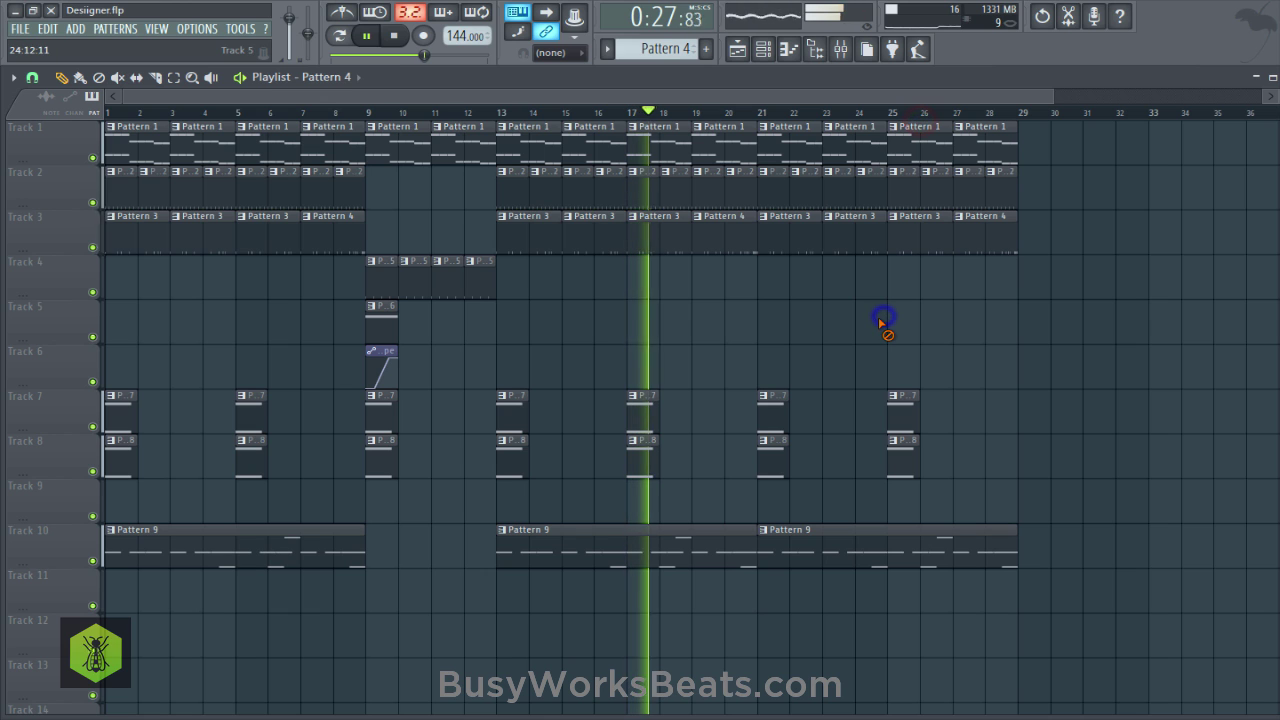
Lower the Insert 8 and Insert 9 faders together, bringing Insert 9 to 48%, and save the project from the playlist.
{"action": "key", "text": "ctrl+s"}
{"action": "left_click", "coordinate": [844, 54]}
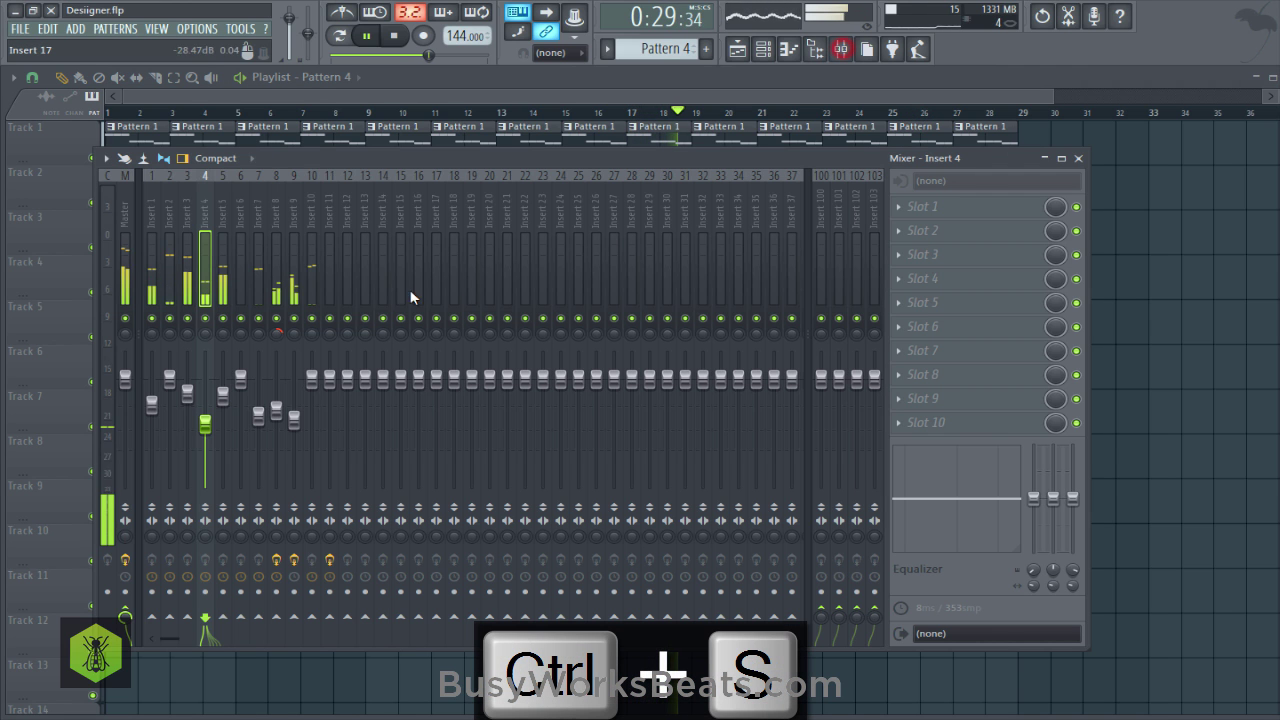
{"action": "left_click", "coordinate": [290, 210]}
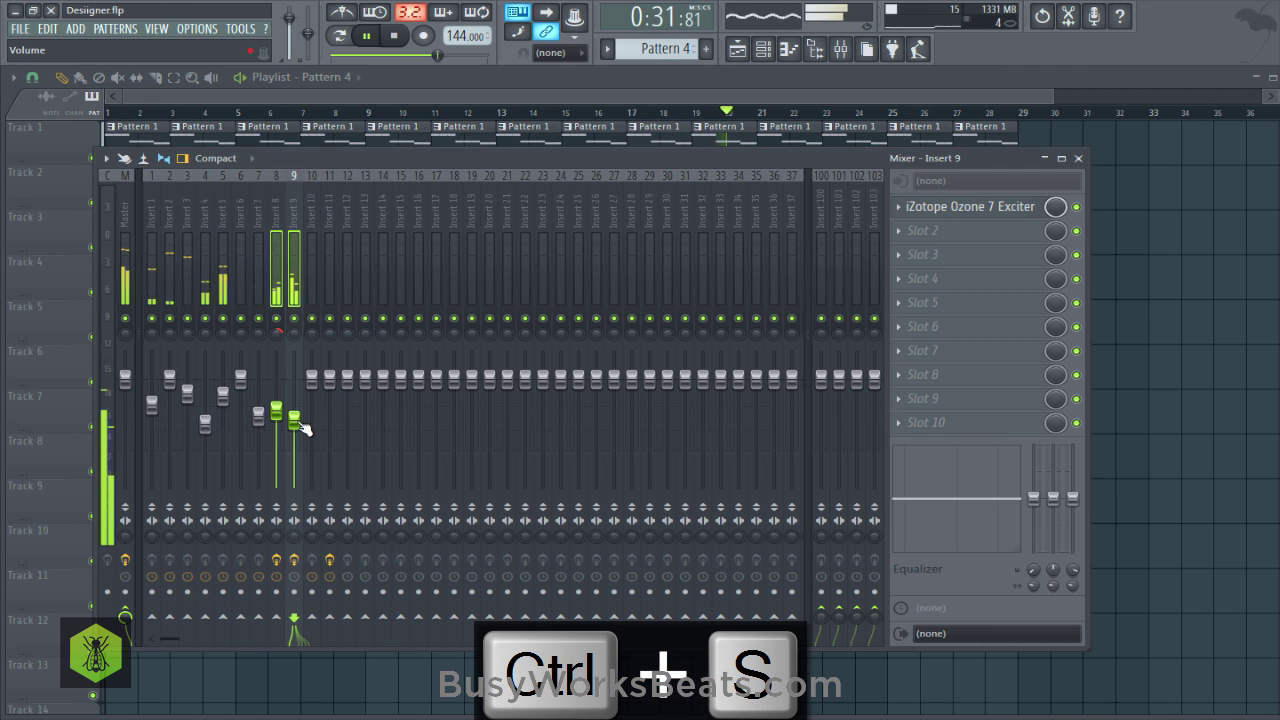
{"action": "left_click_drag", "start_coordinate": [302, 428], "coordinate": [302, 450]}
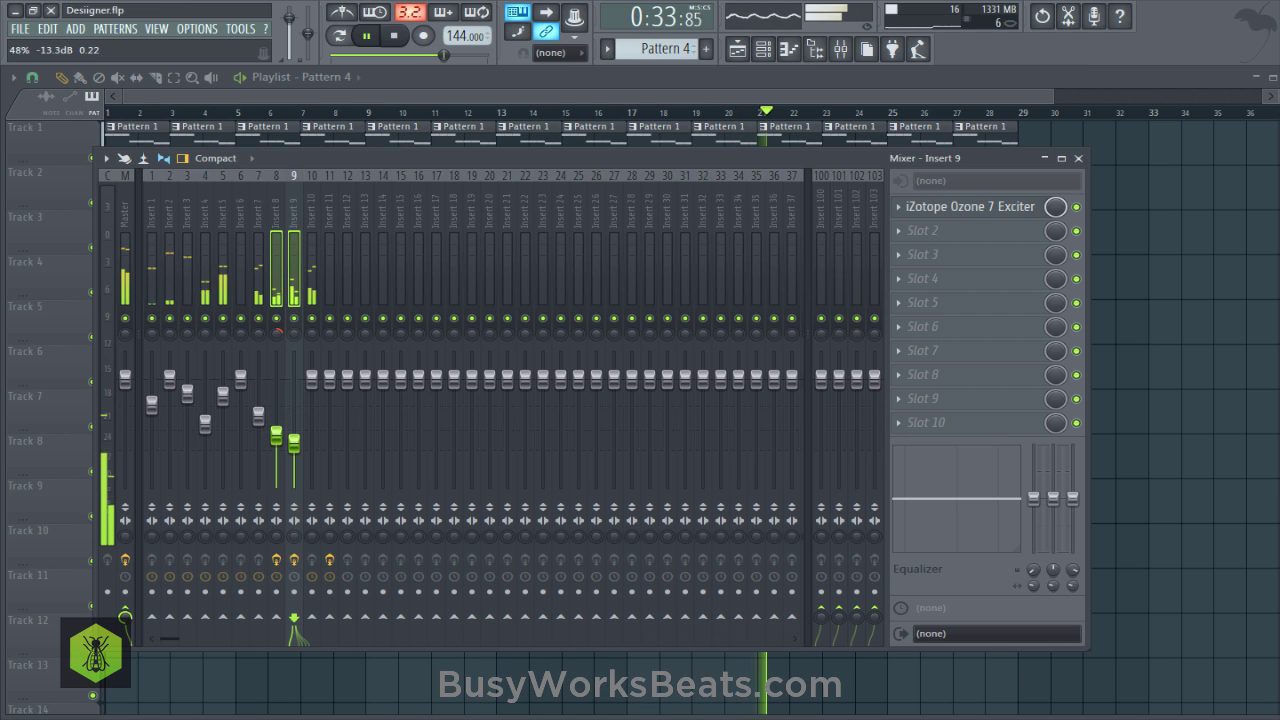
{"action": "key", "text": "F9"}
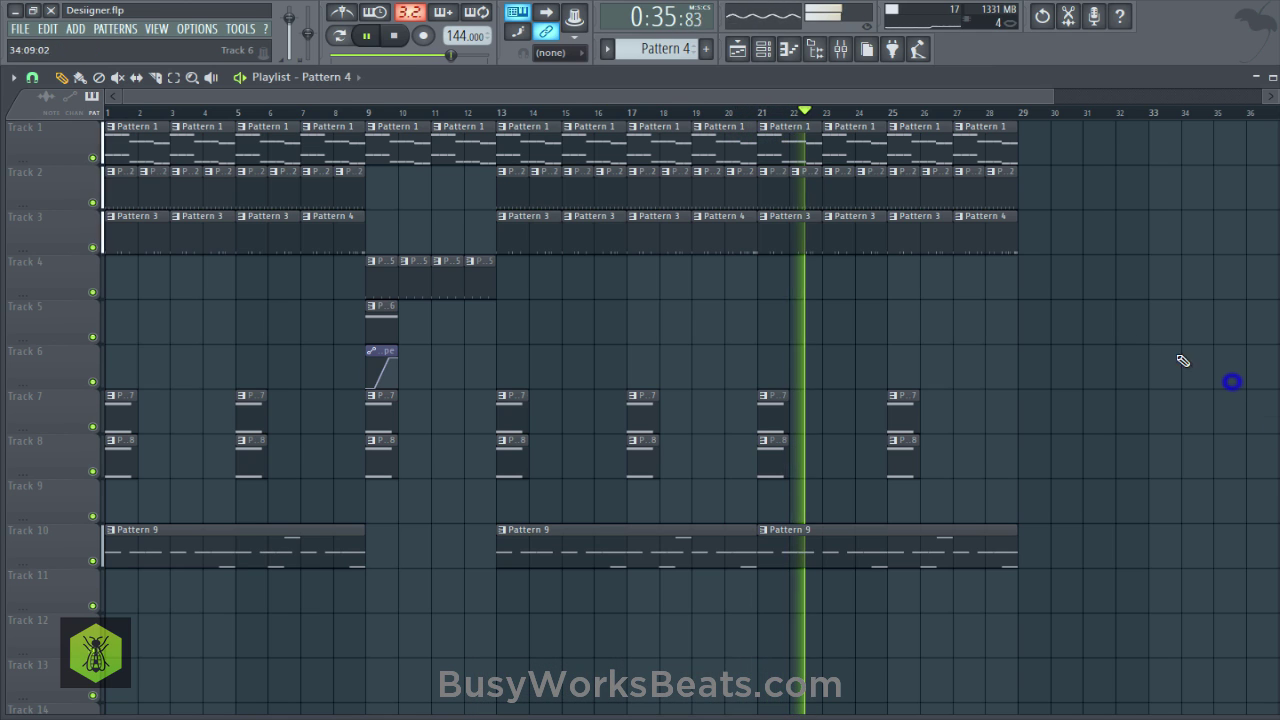
{"action": "key", "text": "ctrl+s"}
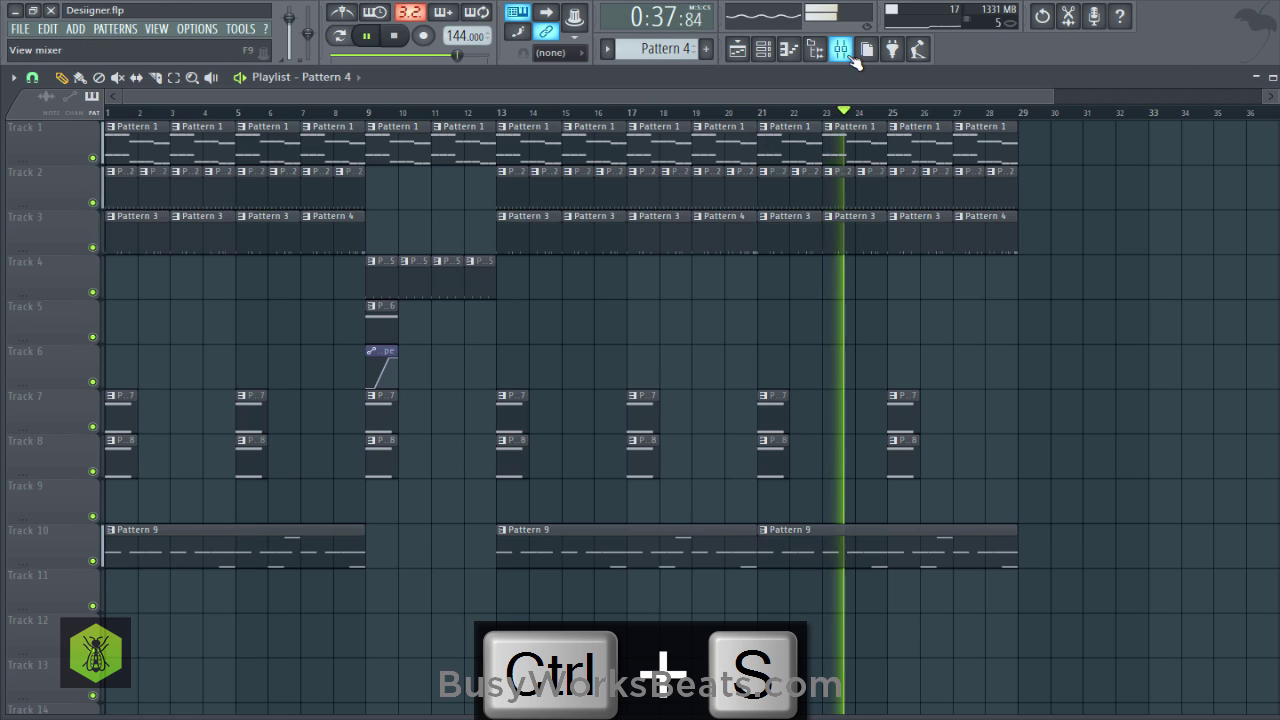
{"action": "key", "text": "F9"}
{"action": "key", "text": "F9"}
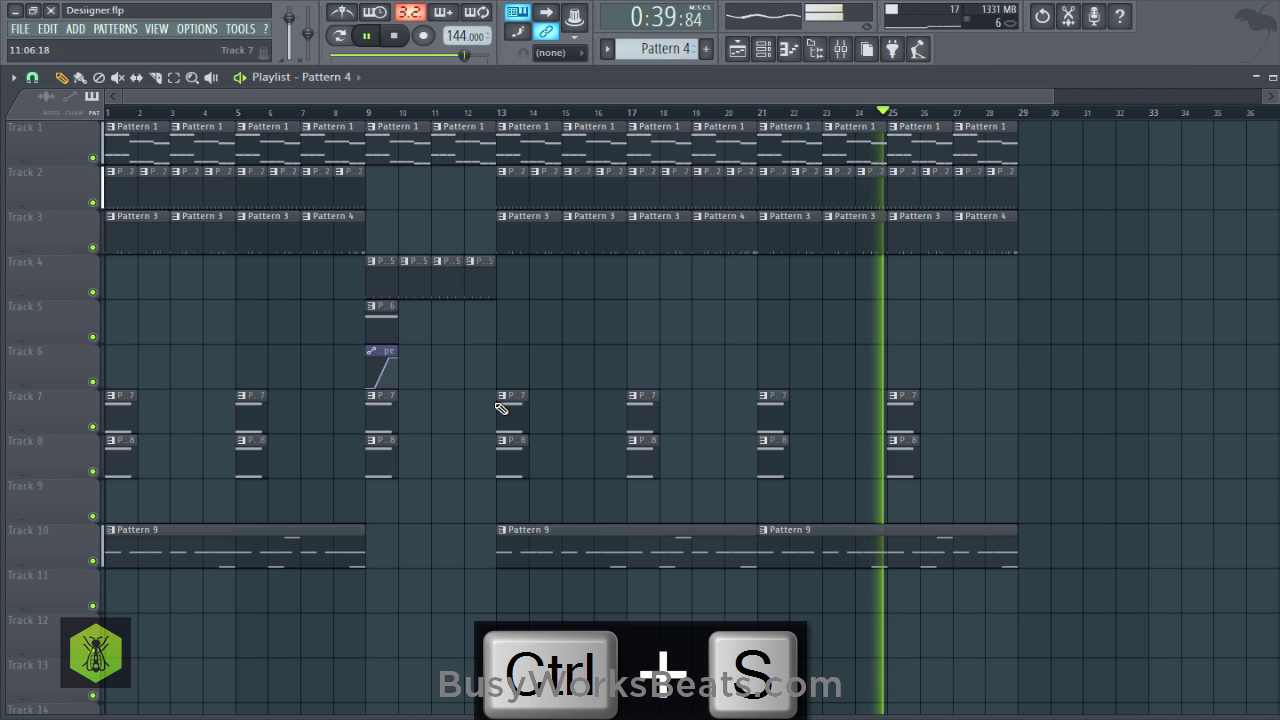
Duplicate the bars 9–12 breakdown clips at bar 29 and add a copy of an eight-bar full section at bar 33.
{"action": "left_click_drag", "start_coordinate": [490, 503], "coordinate": [1046, 126]}
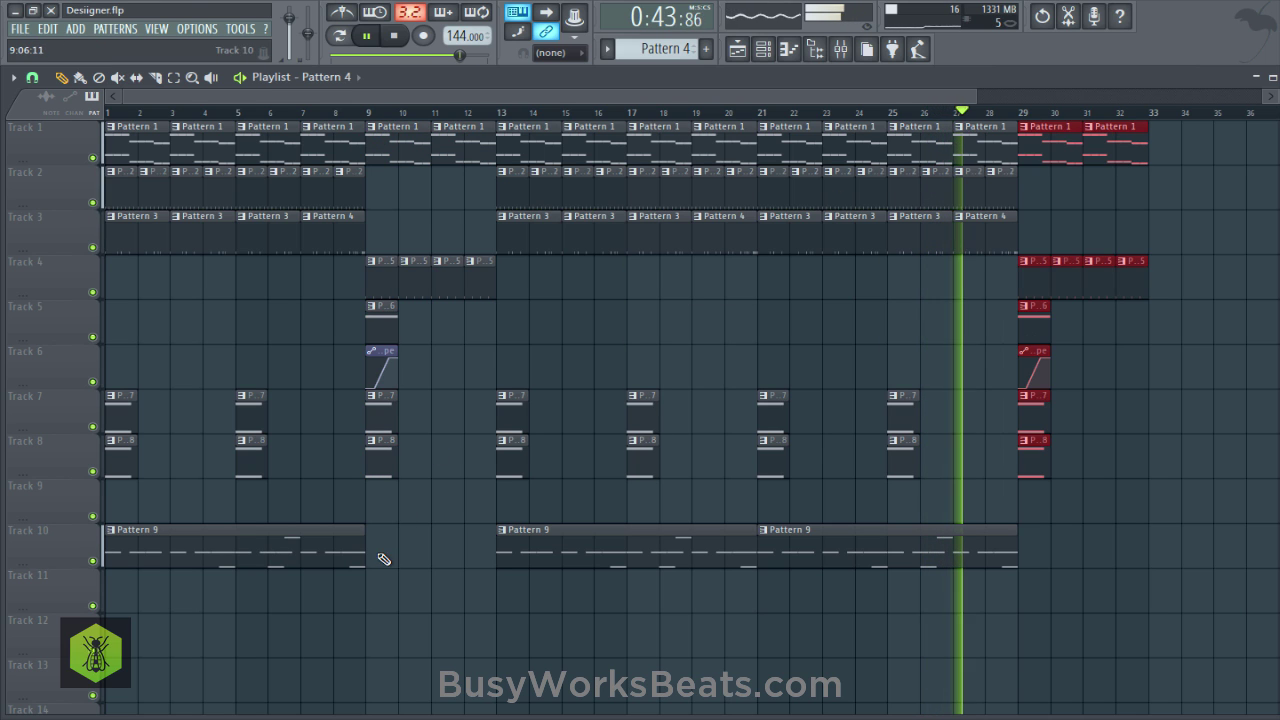
{"action": "left_click_drag", "start_coordinate": [356, 554], "coordinate": [1152, 123]}
{"action": "scroll", "coordinate": [1027, 118], "scroll_direction": "down", "scroll_amount": 4}
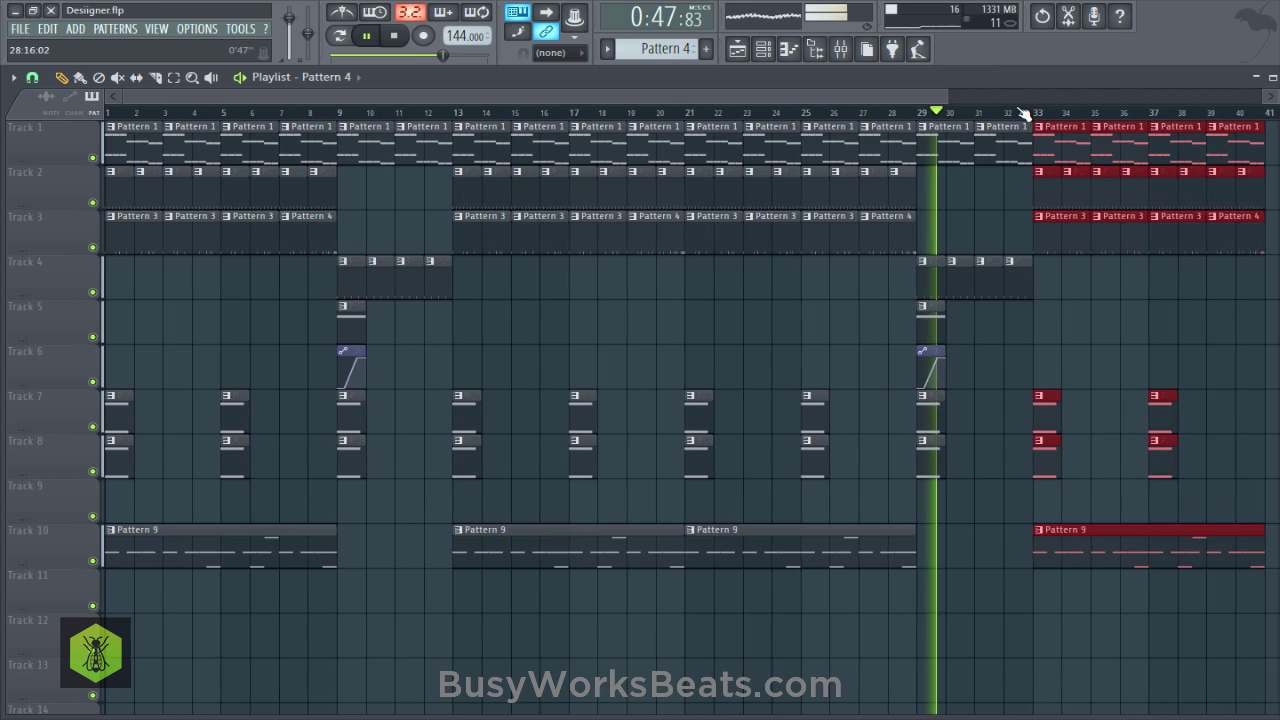
Copy the 16-bar section of bars 13–28 to bar 41, extending the arrangement through bar 56, and save the project.
{"action": "left_click_drag", "start_coordinate": [740, 566], "coordinate": [1036, 98]}
{"action": "left_click", "coordinate": [1022, 300], "text": "ctrl"}
{"action": "key", "text": "ctrl+s"}
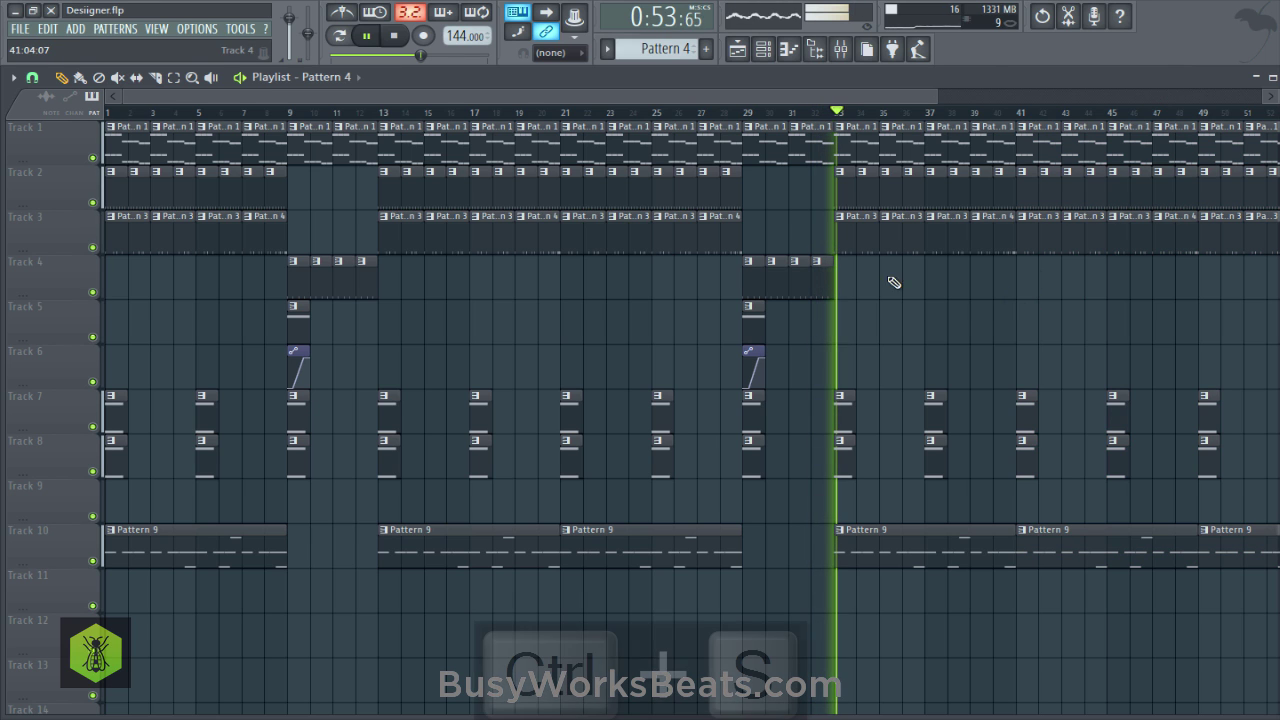
{"action": "scroll", "coordinate": [712, 117], "scroll_direction": "down", "scroll_amount": 1}
{"action": "scroll", "coordinate": [712, 117], "scroll_direction": "down", "scroll_amount": 2}
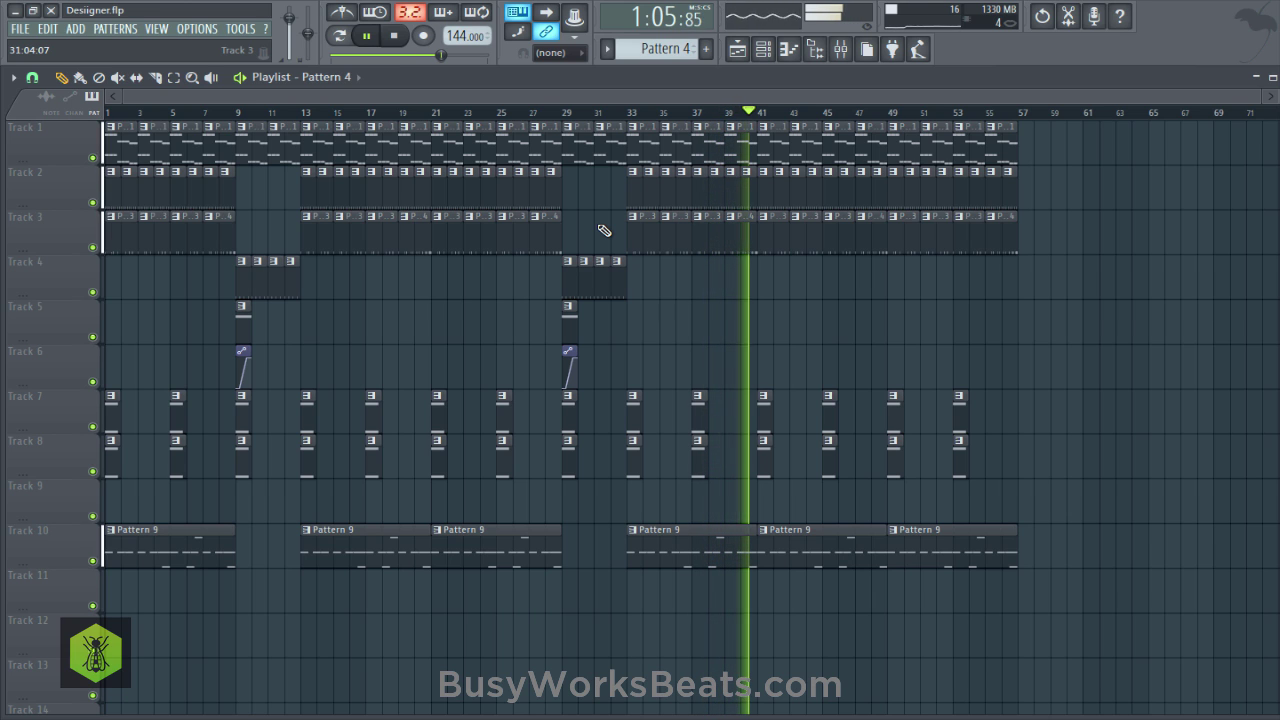
{"action": "key", "text": "ctrl+s"}
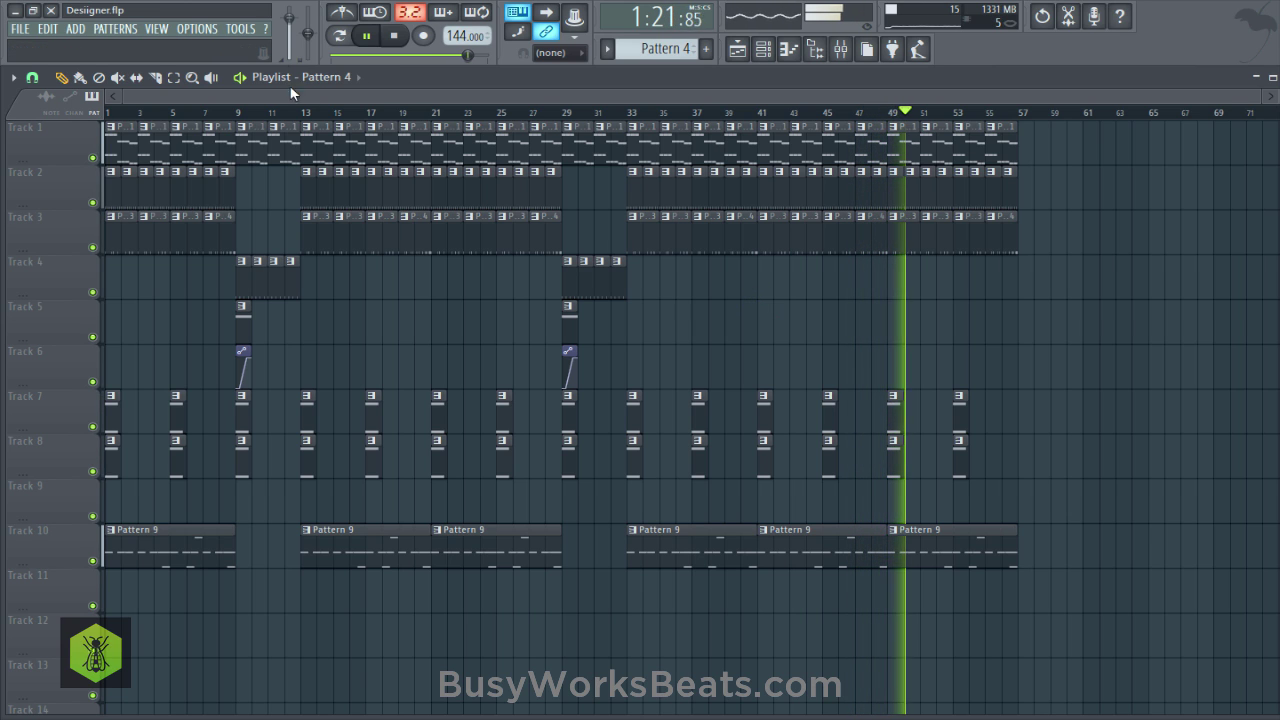
Lower the mixer fader of Insert 10 to about 93% and return to the playlist.
{"action": "key", "text": "F9"}
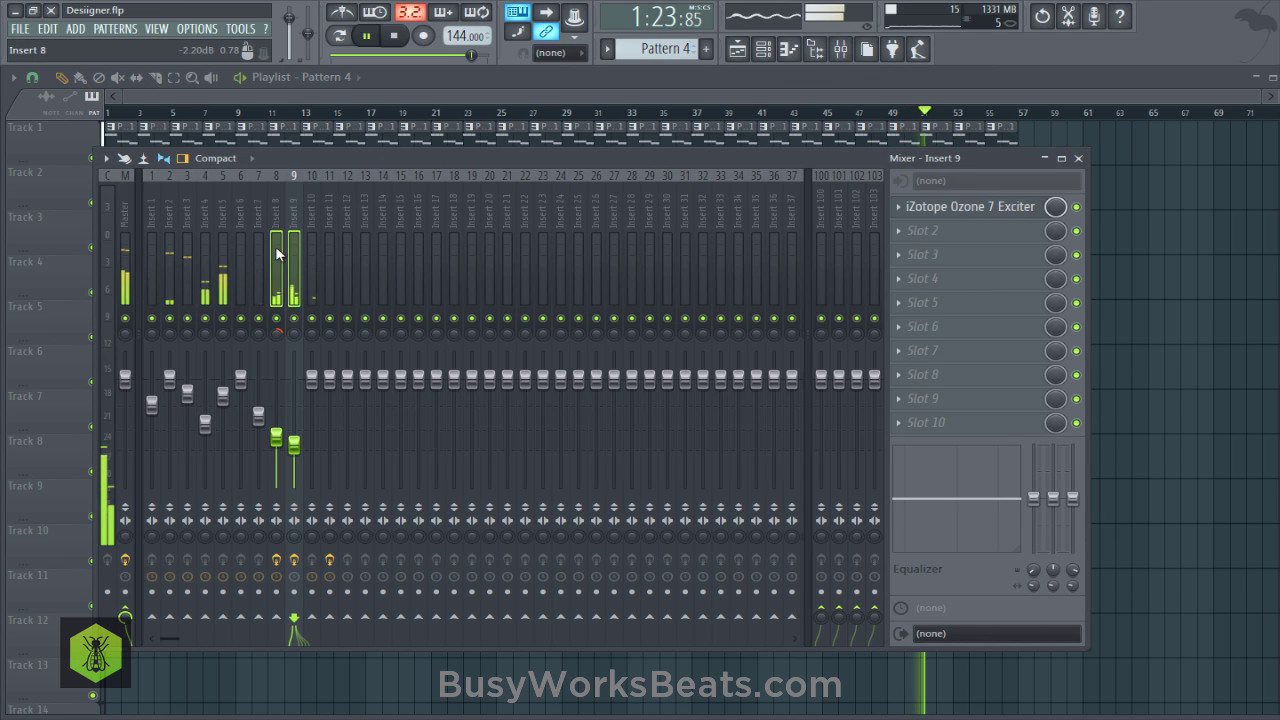
{"action": "left_click", "coordinate": [190, 217]}
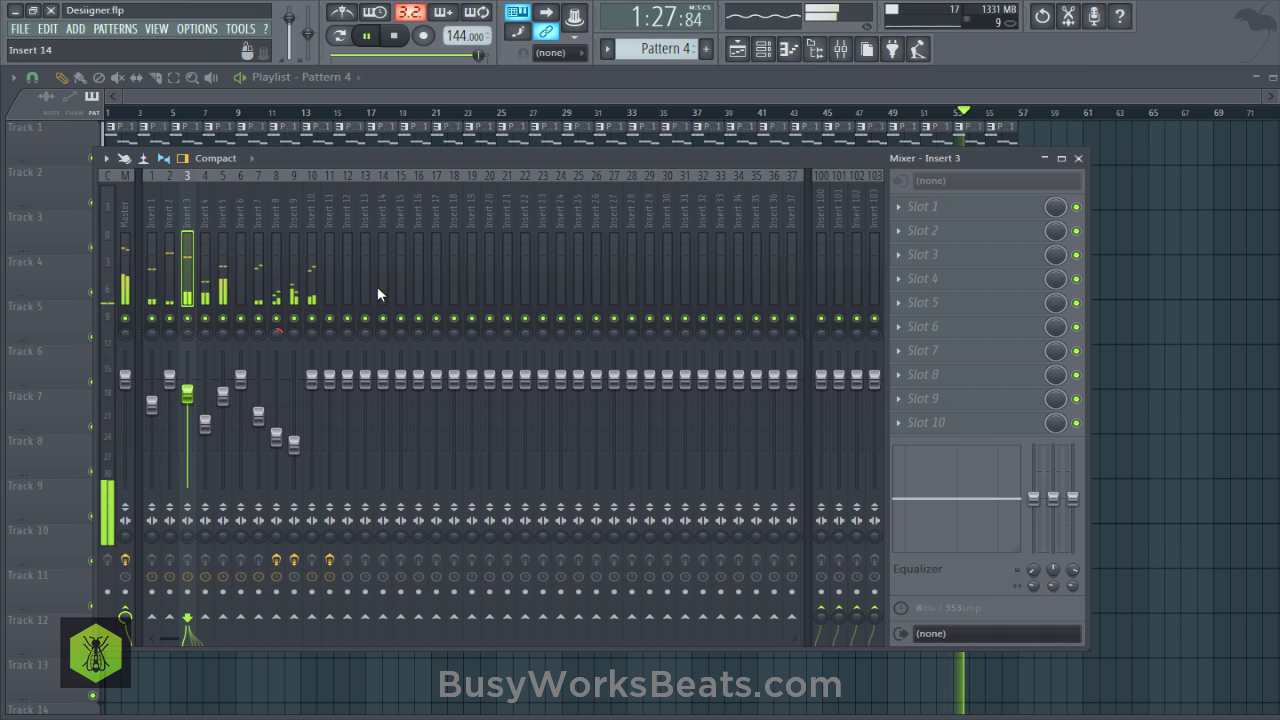
{"action": "left_click", "coordinate": [307, 220]}
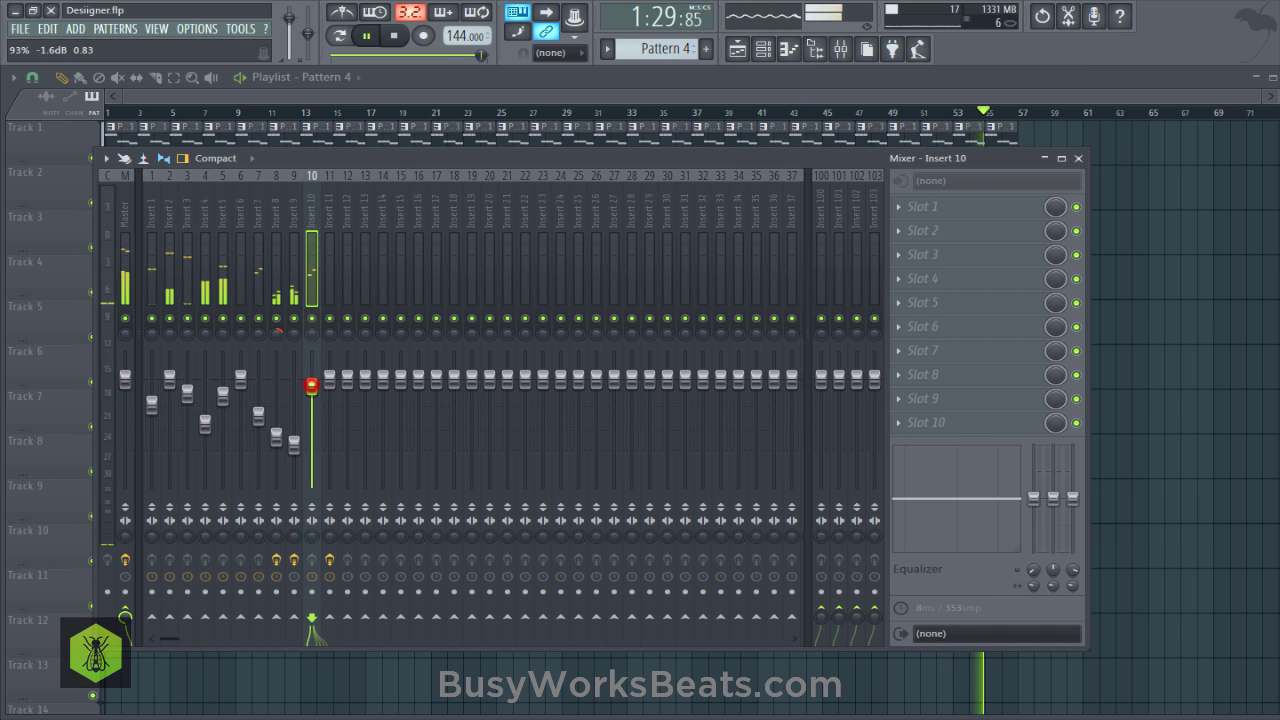
{"action": "key", "text": "F9"}
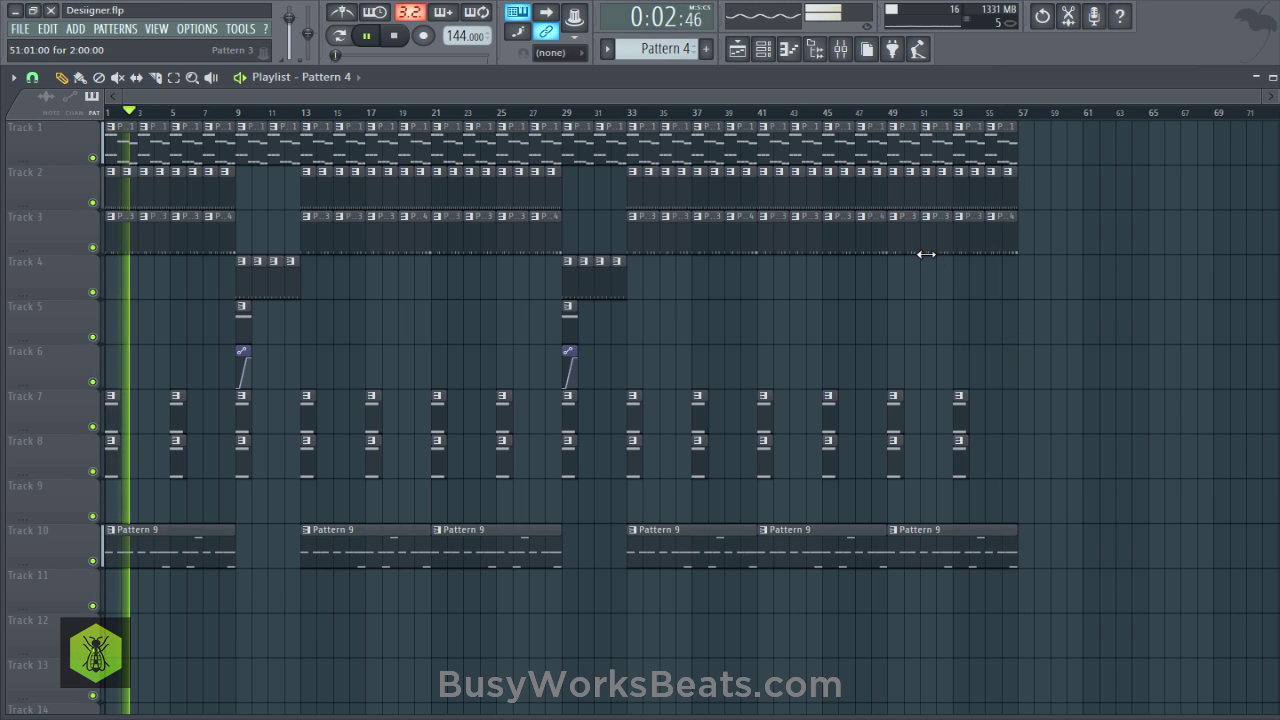
{"action": "right_click", "coordinate": [948, 306]}
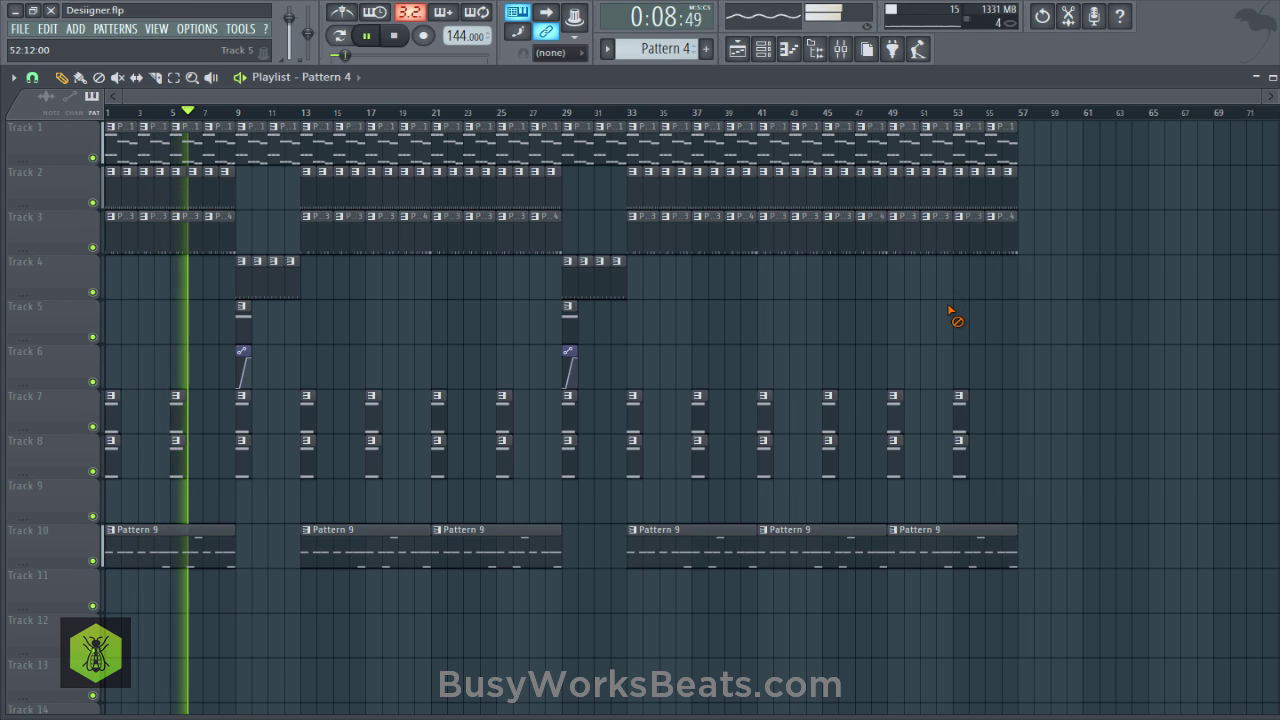
{"action": "right_click", "coordinate": [948, 306]}
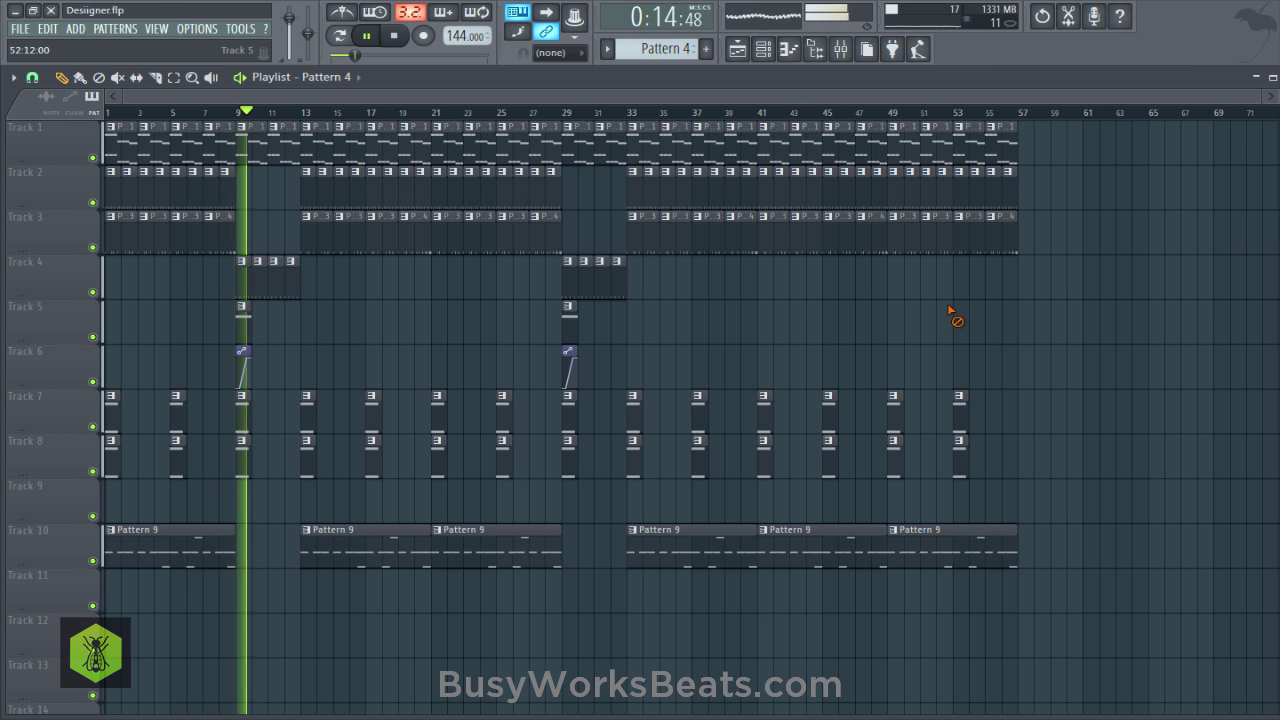
Lower the mixer fader of Insert 11 to 78%, stop playback from the playlist, and save the project.
{"action": "left_click", "coordinate": [838, 49]}
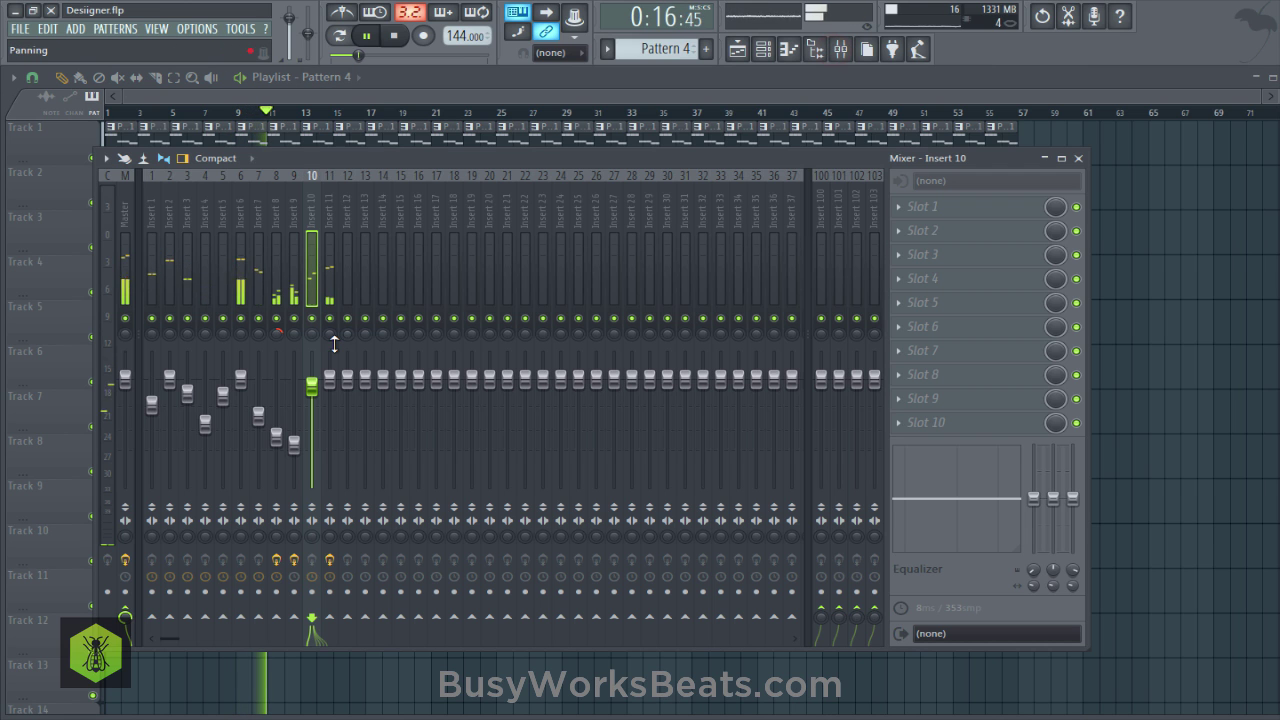
{"action": "left_click_drag", "start_coordinate": [331, 387], "coordinate": [330, 389]}
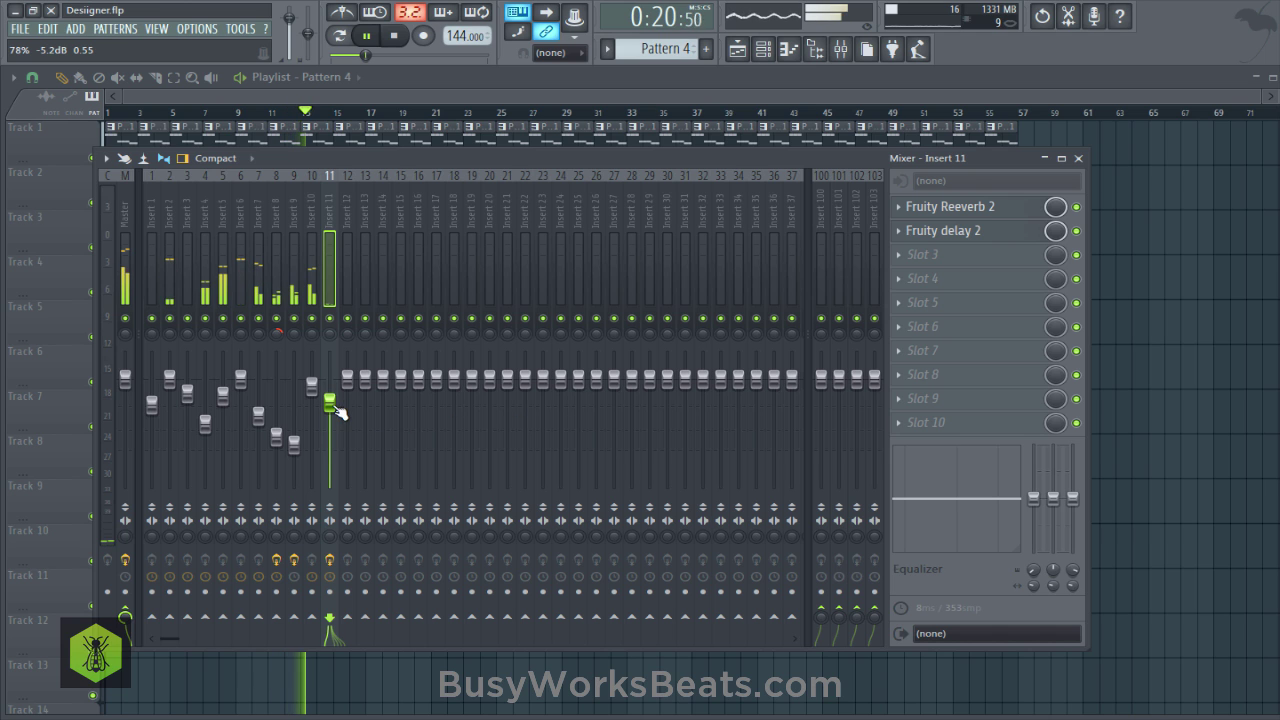
{"action": "key", "text": "F9"}
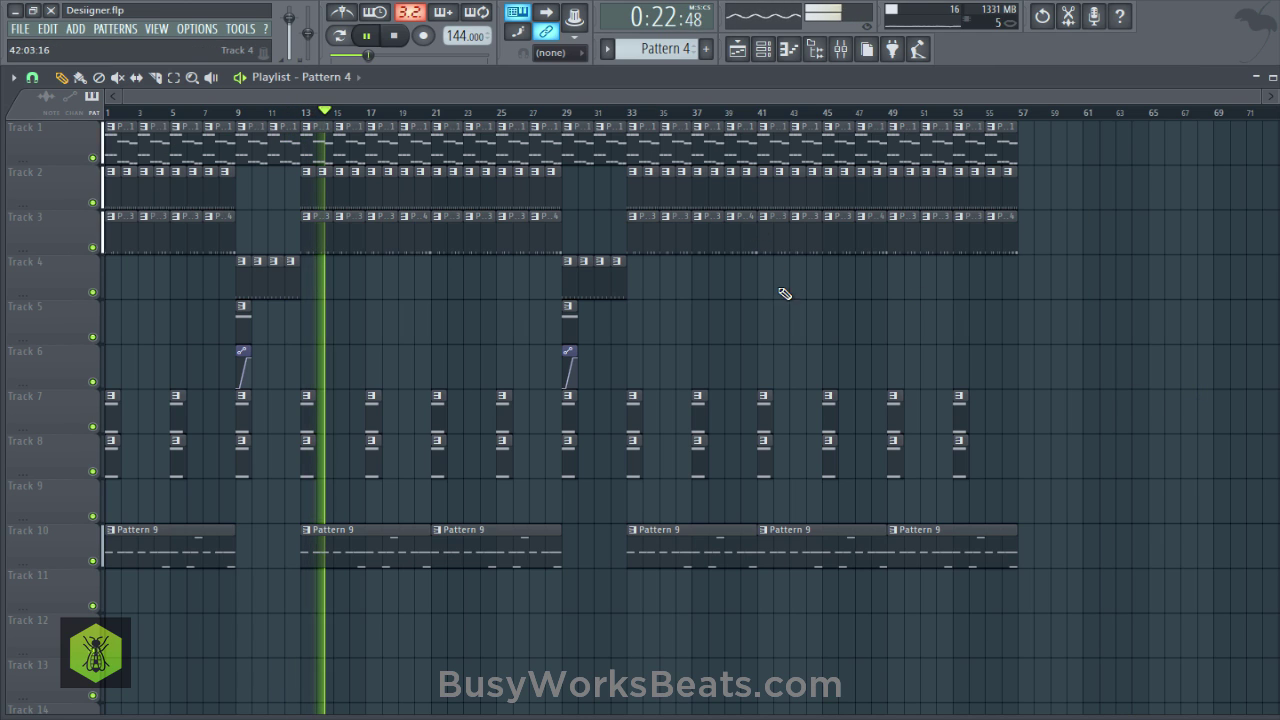
{"action": "key", "text": "ctrl+s"}
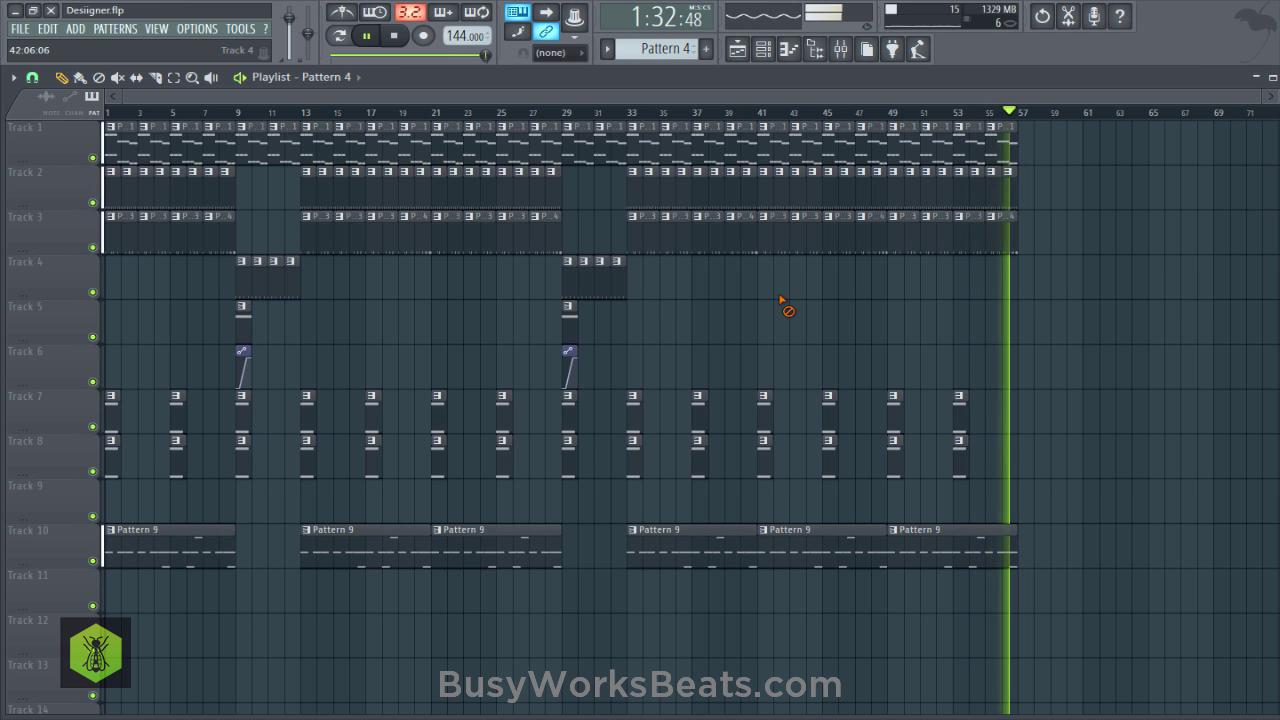
{"action": "key", "text": "space"}
{"action": "key", "text": "ctrl+s"}
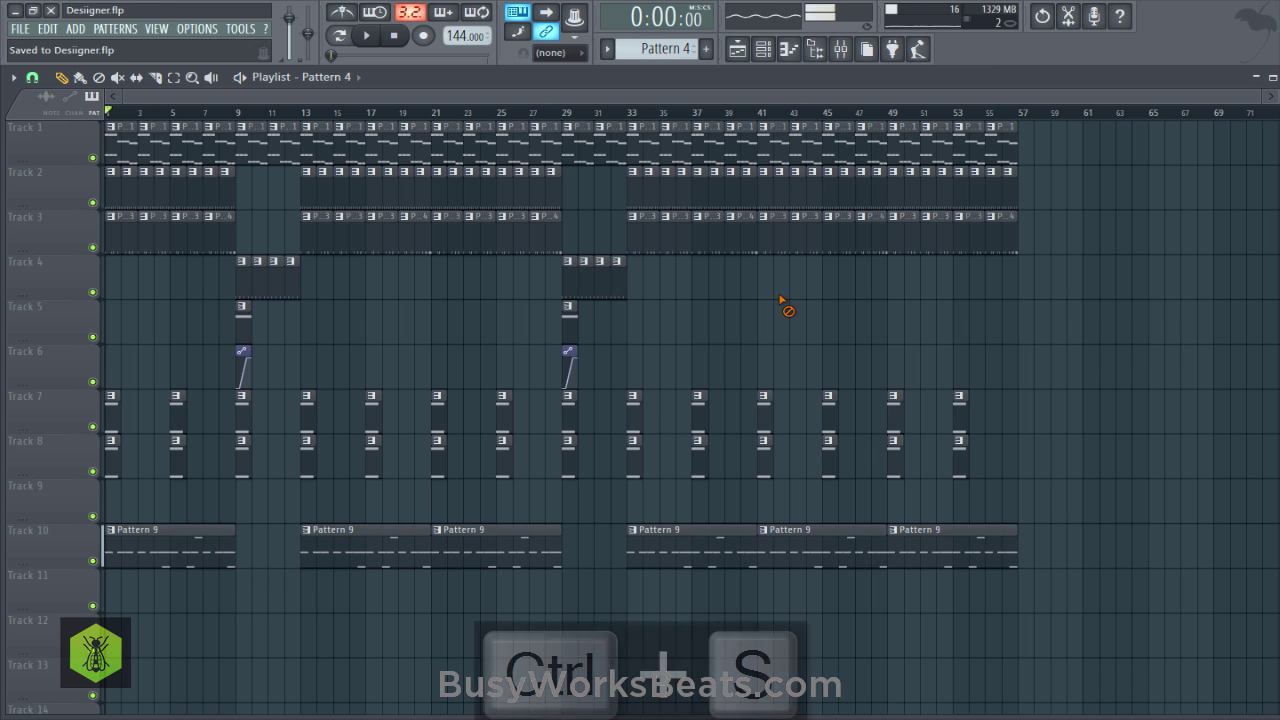